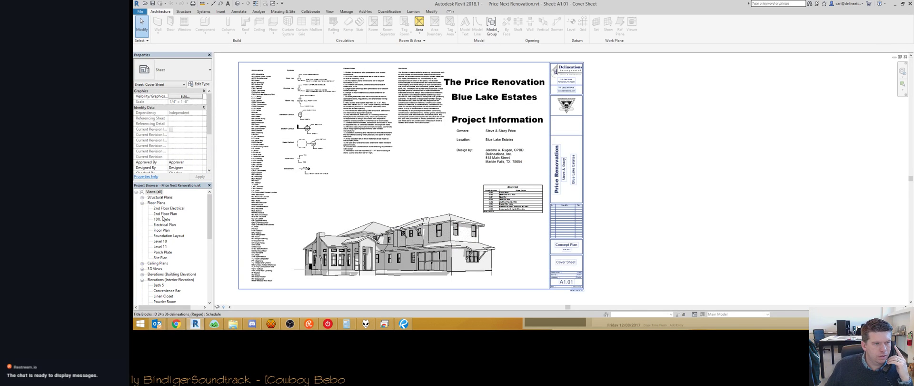
# Step: Open the 2nd Floor Plan view from the project's floor plans
pyautogui.click(165, 213)
pyautogui.doubleClick(165, 213)
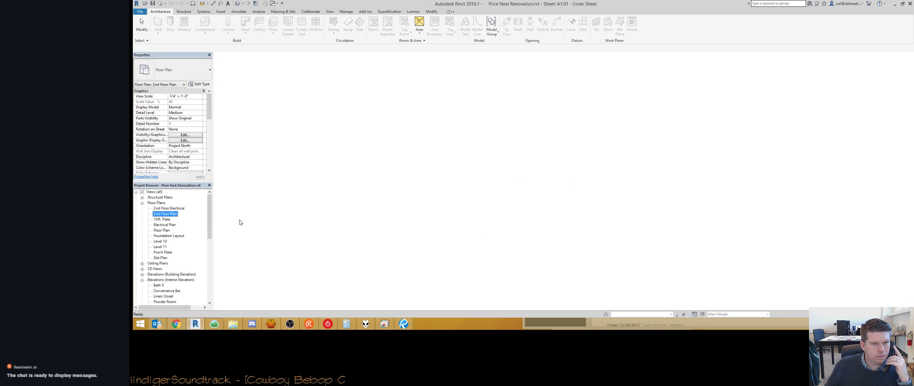
pyautogui.moveTo(495, 224); pyautogui.dragTo(423, 208, button='middle')
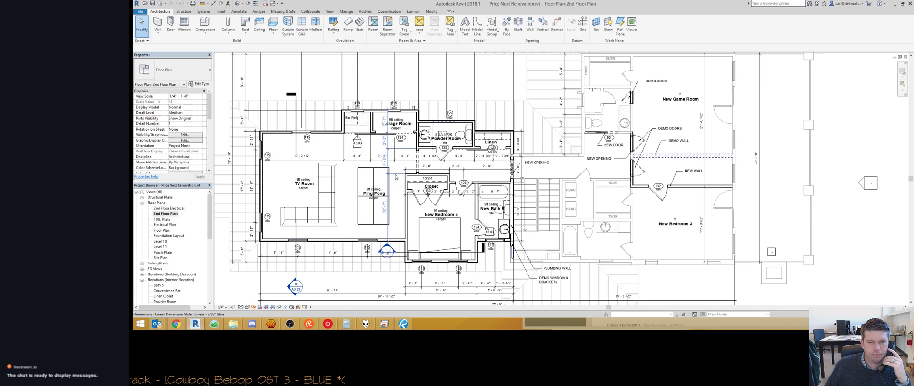
pyautogui.moveTo(350, 281); pyautogui.dragTo(322, 248, button='middle')
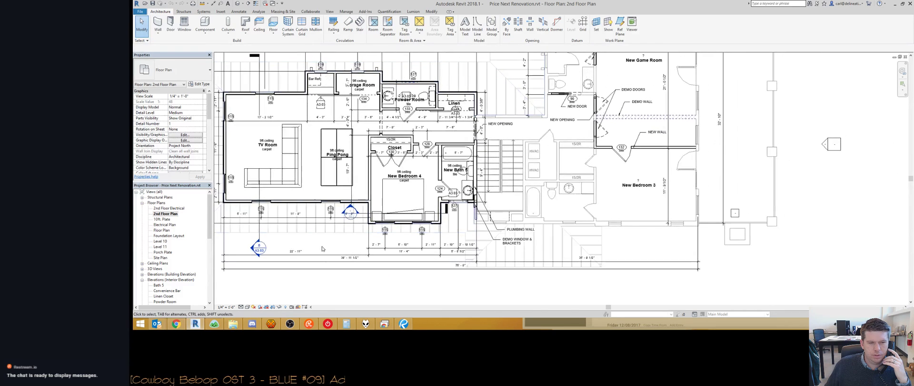
# Step: Switch to Basecamp, search for "price", and return to the Revit floor plan
pyautogui.click(214, 323)
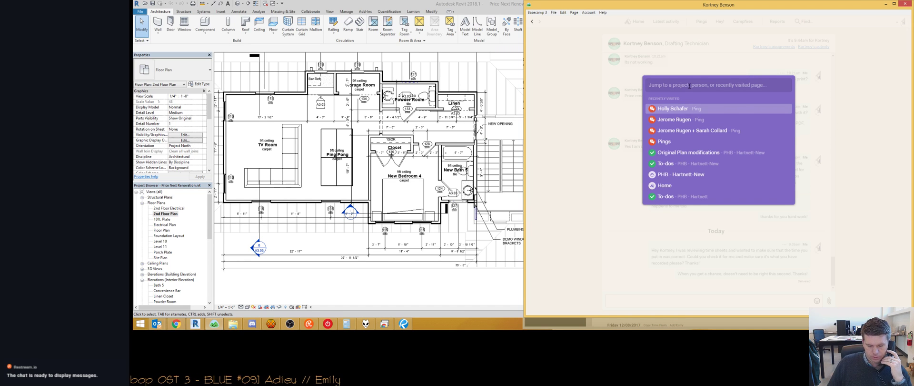
pyautogui.write('price')
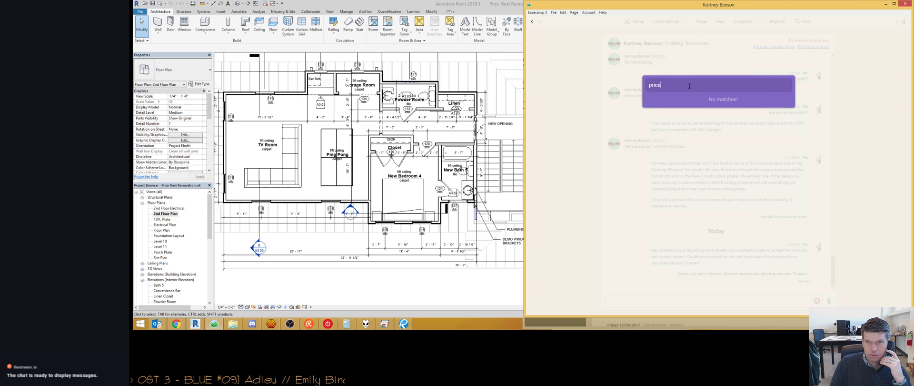
pyautogui.press('Escape')
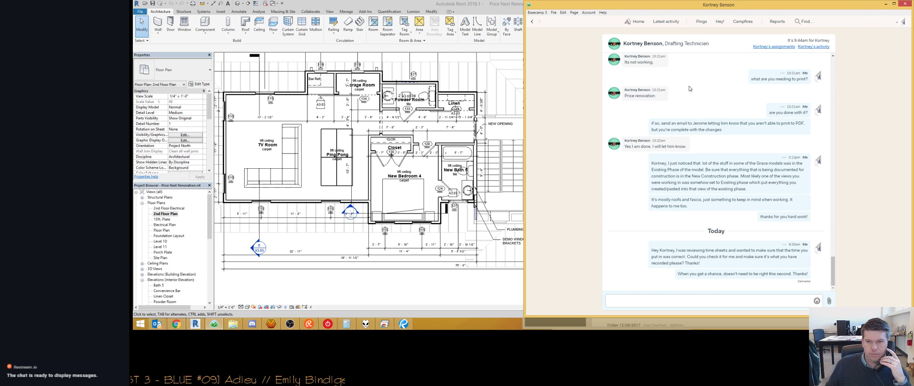
pyautogui.click(389, 291)
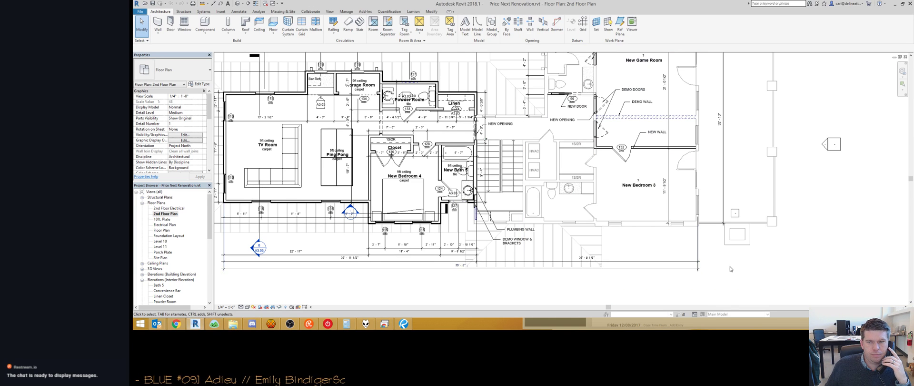
# Step: Examine the 2nd floor plan, from the New Game Room demolition area to the TV and Ping Pong rooms
pyautogui.moveTo(750, 271); pyautogui.dragTo(652, 294, button='middle')
pyautogui.scroll(-3, 652, 293)
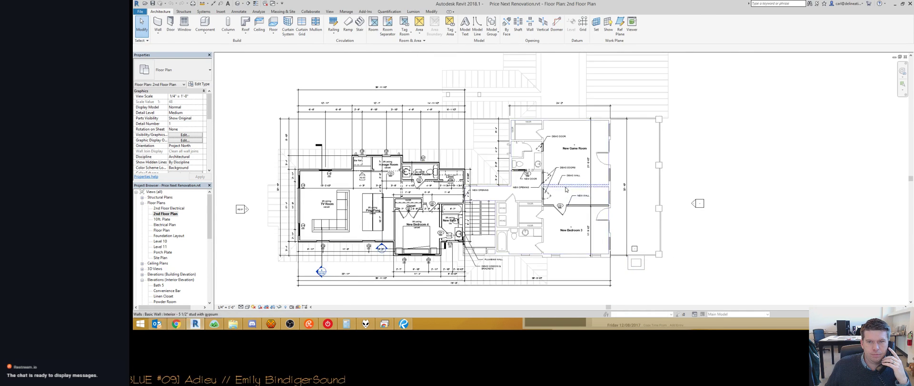
pyautogui.scroll(2, 566, 189)
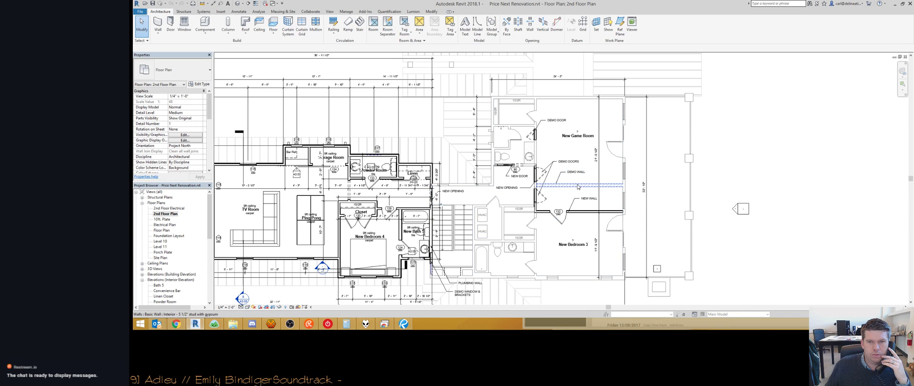
pyautogui.scroll(-3, 466, 195)
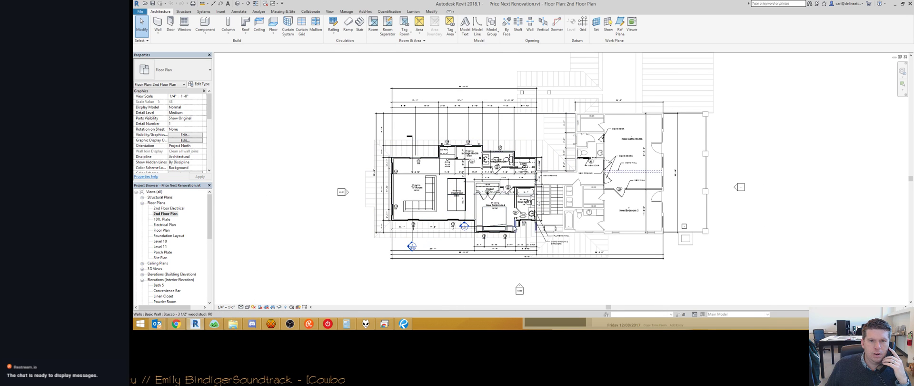
pyautogui.scroll(3, 486, 193)
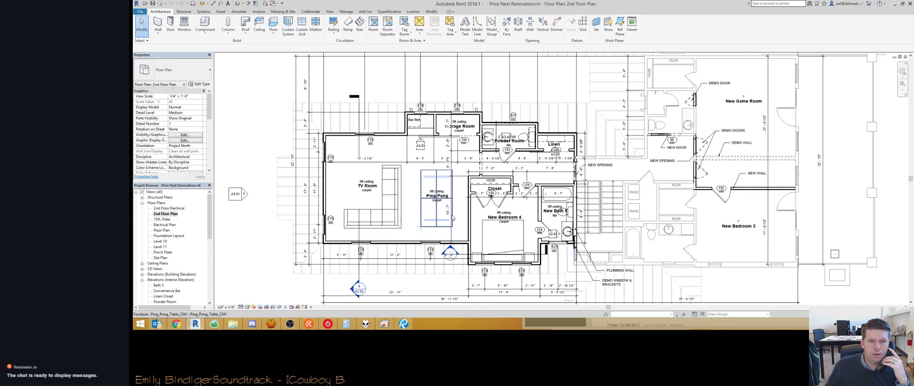
pyautogui.moveTo(481, 225); pyautogui.dragTo(433, 220, button='middle')
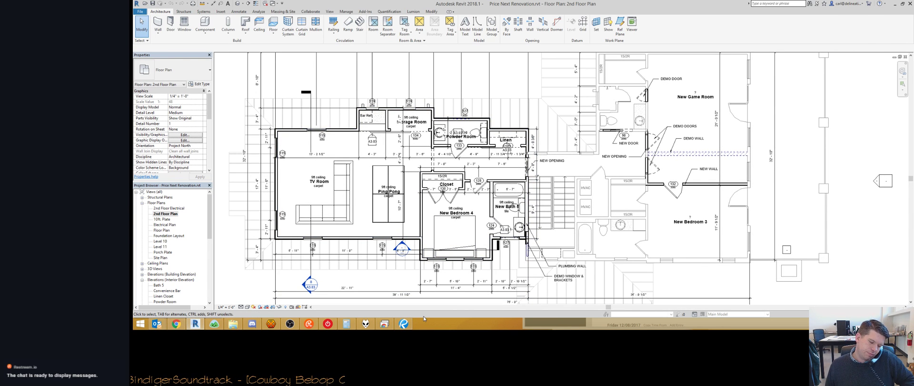
# Step: Place the Revit floor plan side by side with the marked-up Price Reno PDF in Bluebeam Revu
pyautogui.press('super+Left')
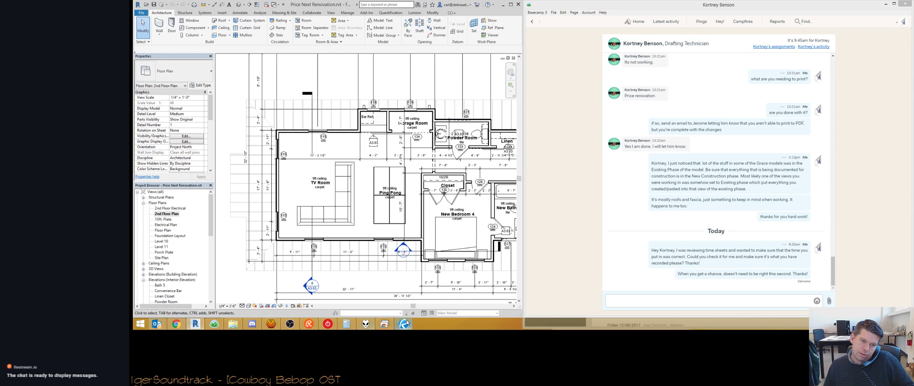
pyautogui.click(405, 324)
pyautogui.scroll(5, 654, 246)
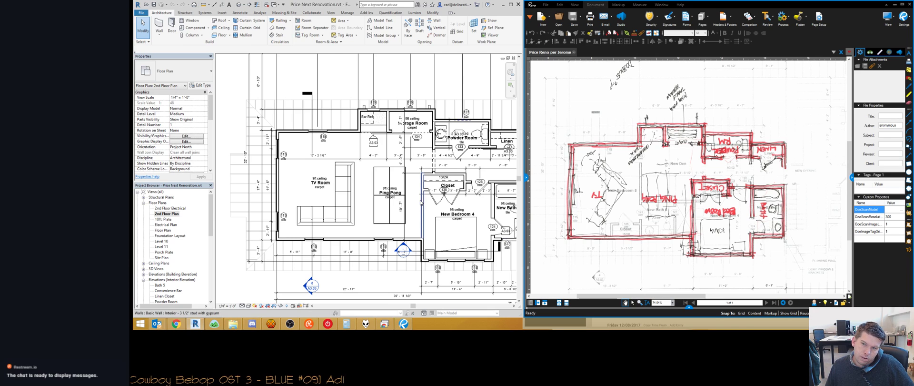
# Step: Compare New Bedroom 4, New Bath 5, the closet and the Ping Pong area with the red-lined PDF sketch
pyautogui.scroll(2, 465, 194)
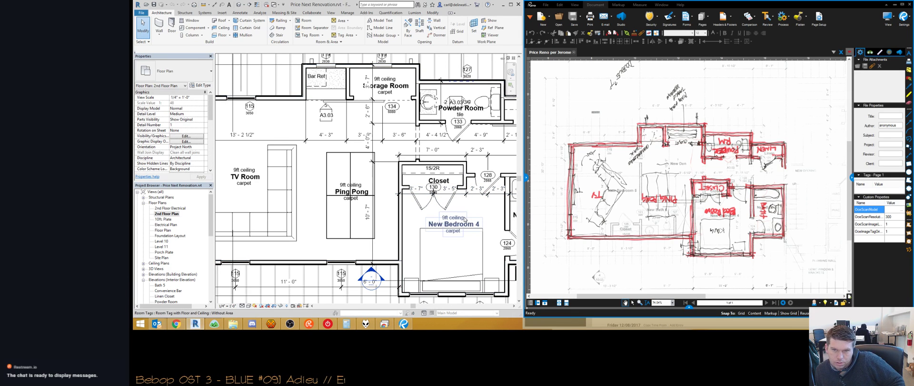
pyautogui.moveTo(480, 266); pyautogui.dragTo(415, 259, button='middle')
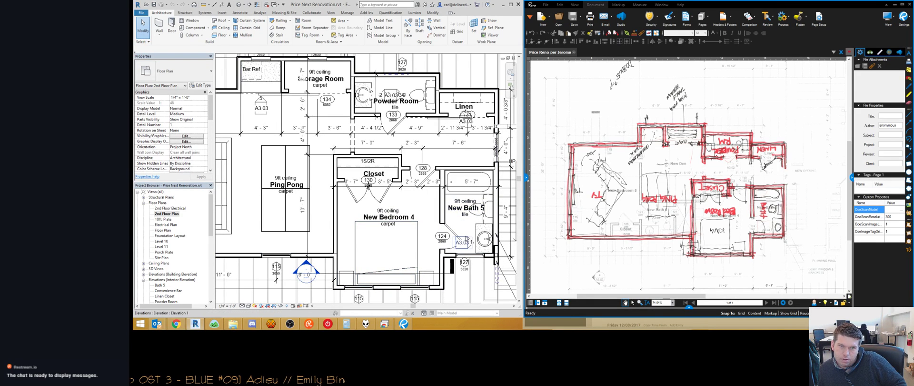
pyautogui.moveTo(390, 84); pyautogui.dragTo(417, 123, button='middle')
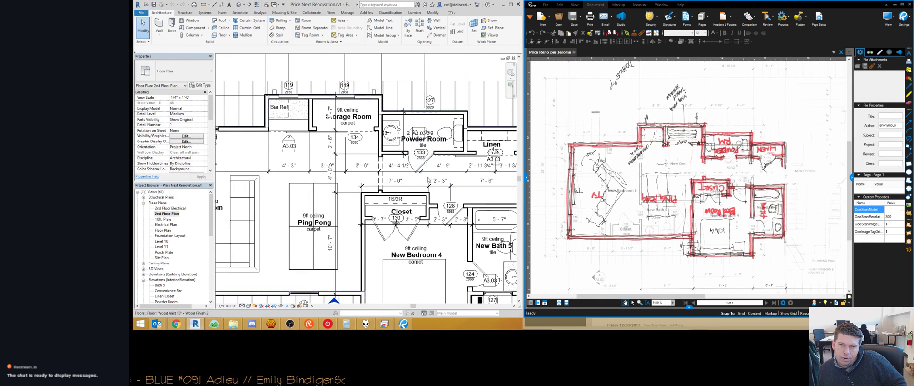
pyautogui.moveTo(454, 257); pyautogui.dragTo(383, 211, button='middle')
pyautogui.moveTo(455, 179); pyautogui.dragTo(401, 157, button='middle')
pyautogui.scroll(-1, 400, 157)
pyautogui.moveTo(454, 202); pyautogui.dragTo(455, 205, button='middle')
pyautogui.scroll(-1, 453, 193)
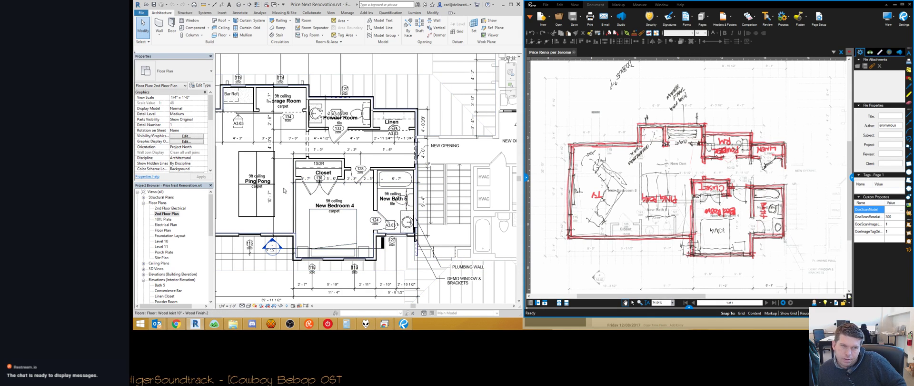
pyautogui.moveTo(288, 190); pyautogui.dragTo(357, 216, button='middle')
pyautogui.scroll(-1, 356, 215)
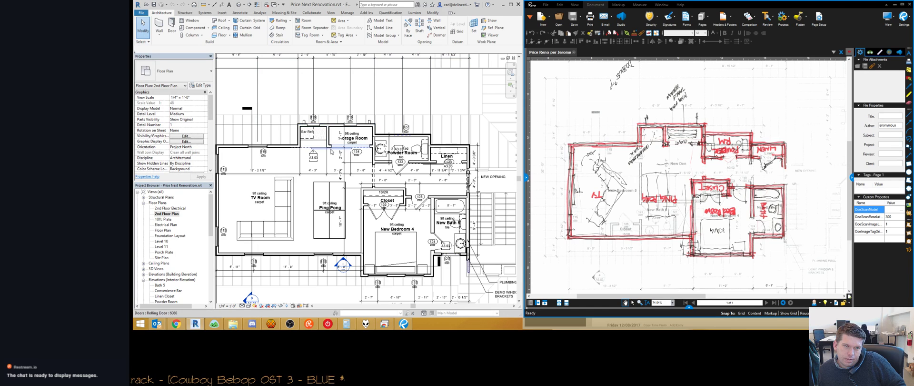
# Step: Examine the Bar Ref, Storage Room and Powder Room walls and doors against the red-lined sketch
pyautogui.scroll(5, 332, 151)
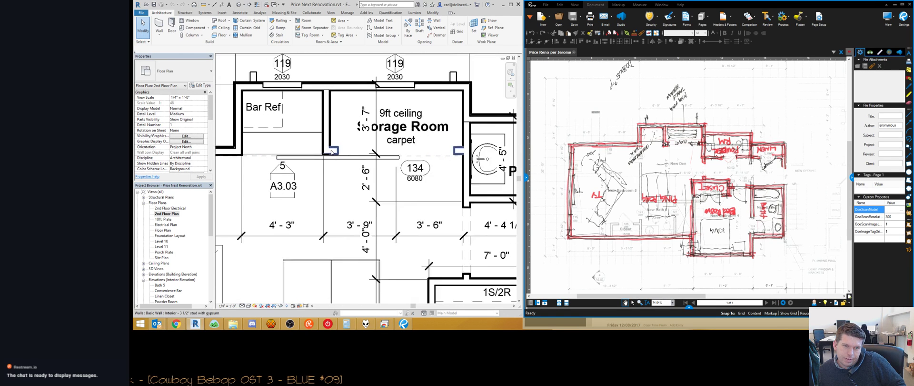
pyautogui.scroll(-1, 332, 151)
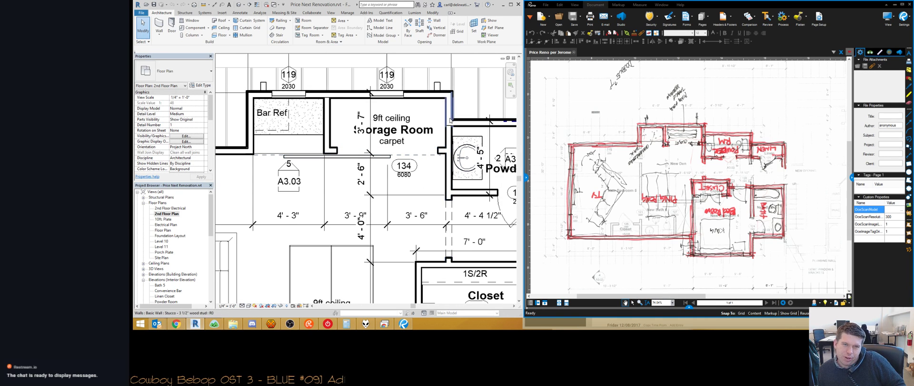
pyautogui.scroll(-2, 450, 186)
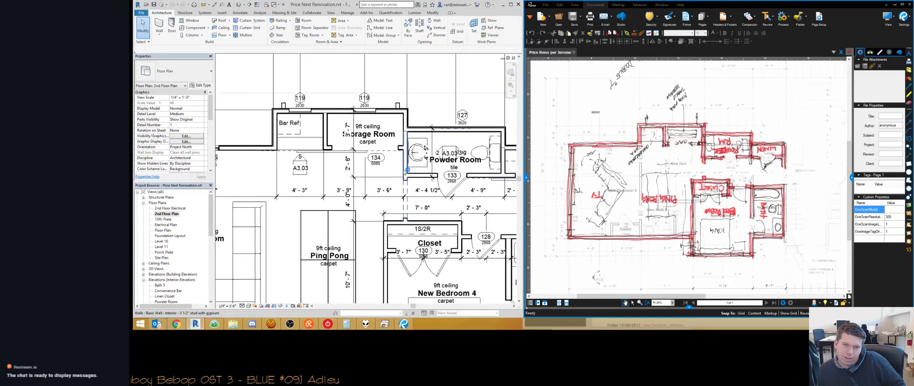
pyautogui.scroll(-1, 407, 169)
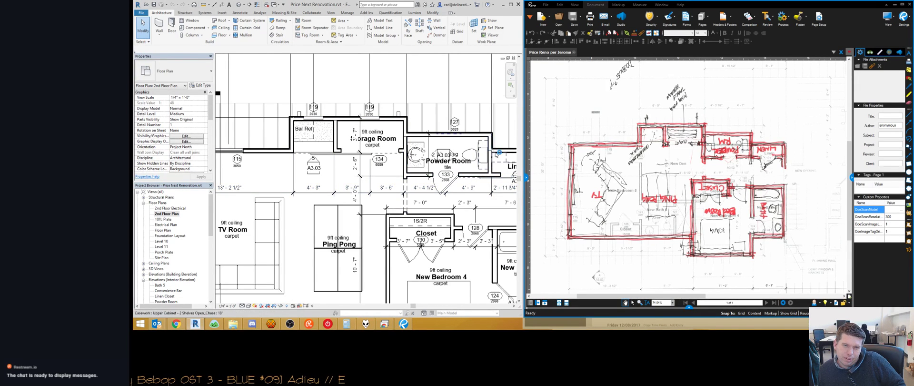
pyautogui.scroll(1, 497, 153)
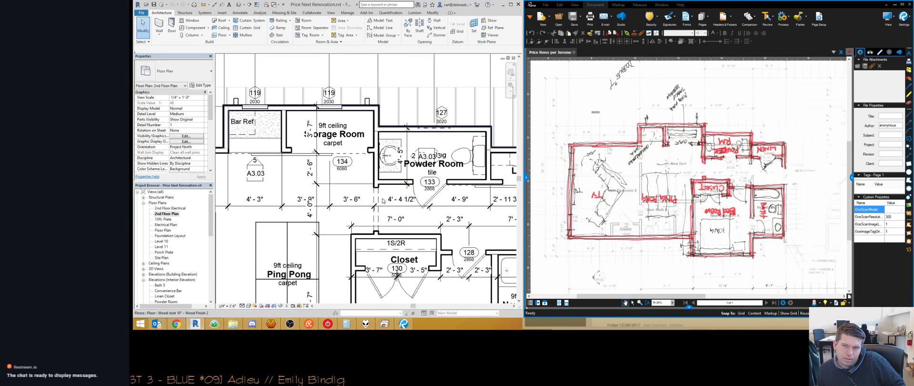
pyautogui.moveTo(410, 195); pyautogui.dragTo(439, 208, button='middle')
pyautogui.scroll(-2, 440, 208)
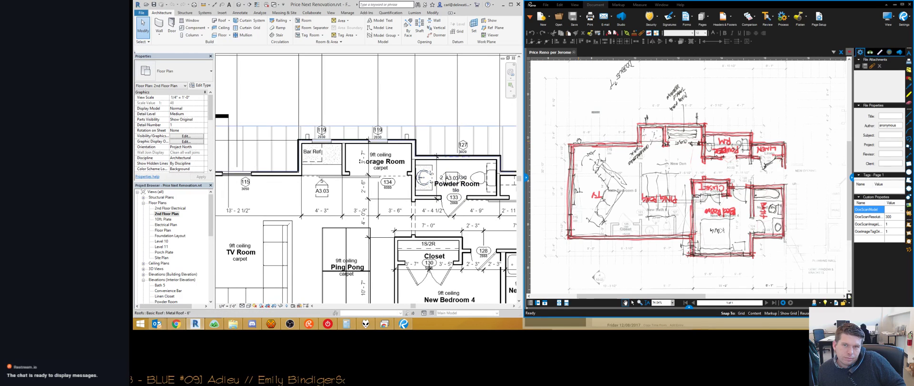
# Step: Read the handwritten storage note above the closet in the PDF markup and check the sheet's other notes
pyautogui.moveTo(582, 139); pyautogui.dragTo(583, 146)
pyautogui.scroll(5, 698, 161)
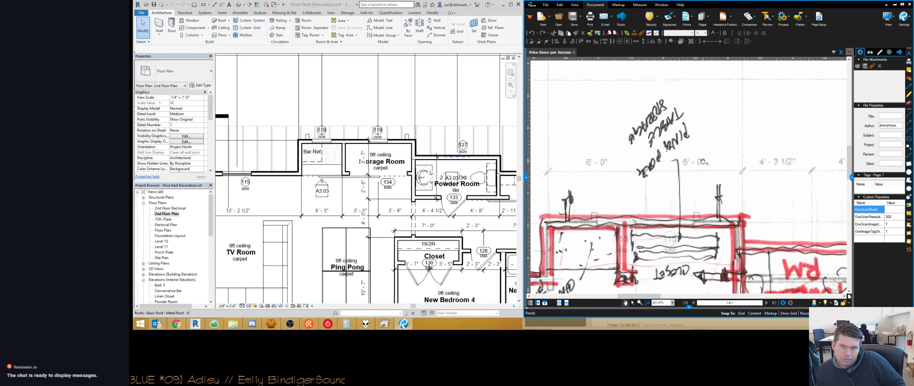
pyautogui.scroll(-7, 698, 161)
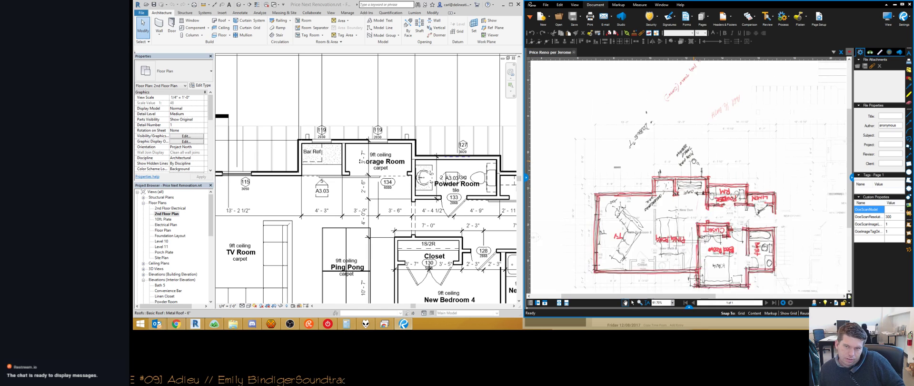
pyautogui.scroll(-1, 693, 161)
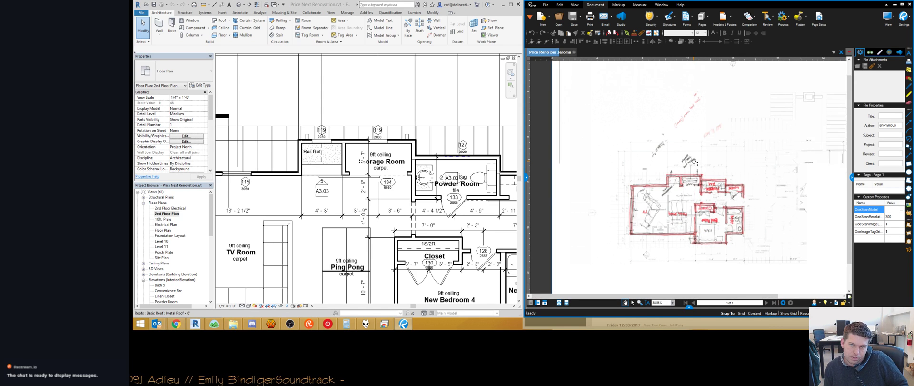
# Step: Rotate the markup PDF by 180 degrees so the red note beside the demo wall reads upright
pyautogui.hotkey('ctrl', 'shift', '-')
pyautogui.hotkey('ctrl', 'shift', '-')
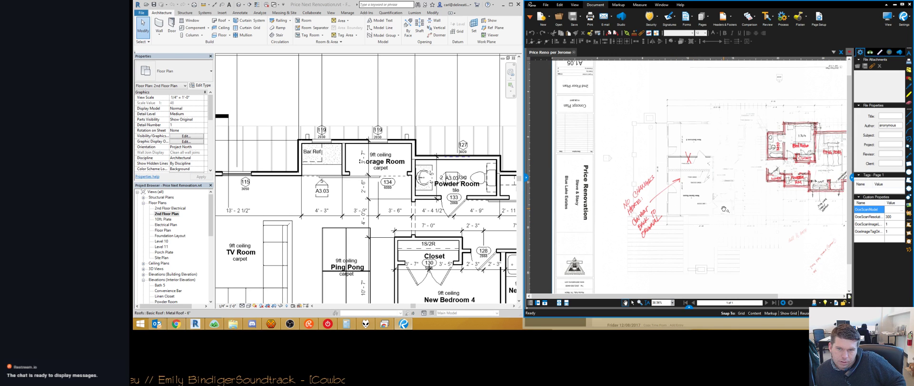
pyautogui.moveTo(722, 208); pyautogui.dragTo(659, 196)
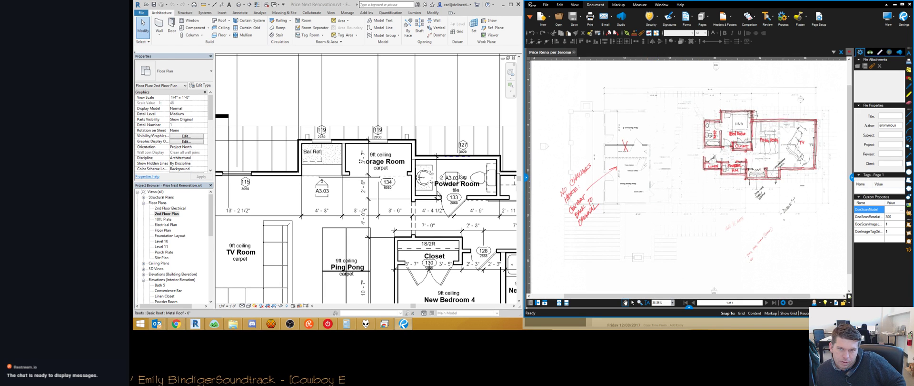
# Step: Inspect the demo walls, doors and openings around New Game Room and New Bedroom 3, selecting the demo wall between them
pyautogui.scroll(-2, 432, 187)
pyautogui.moveTo(436, 210); pyautogui.dragTo(366, 150, button='middle')
pyautogui.scroll(-2, 373, 179)
pyautogui.moveTo(492, 182); pyautogui.dragTo(438, 190, button='middle')
pyautogui.scroll(5, 438, 190)
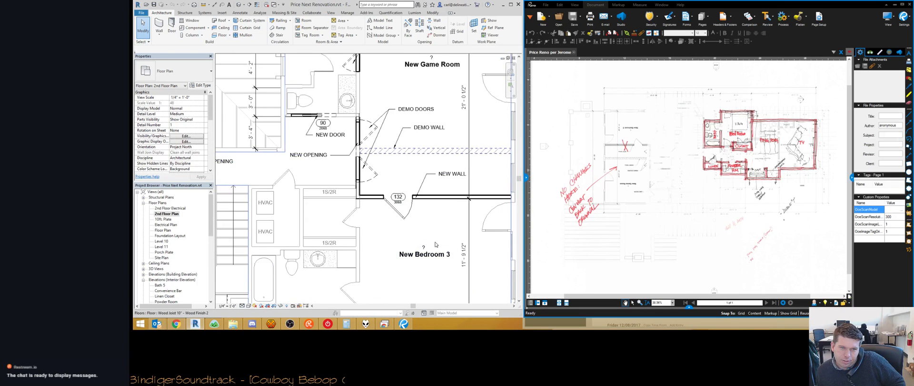
pyautogui.moveTo(357, 141); pyautogui.dragTo(460, 168, button='middle')
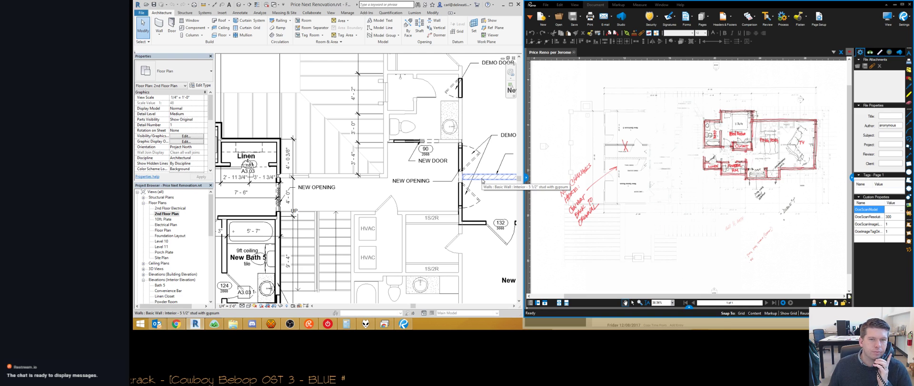
pyautogui.click(440, 232)
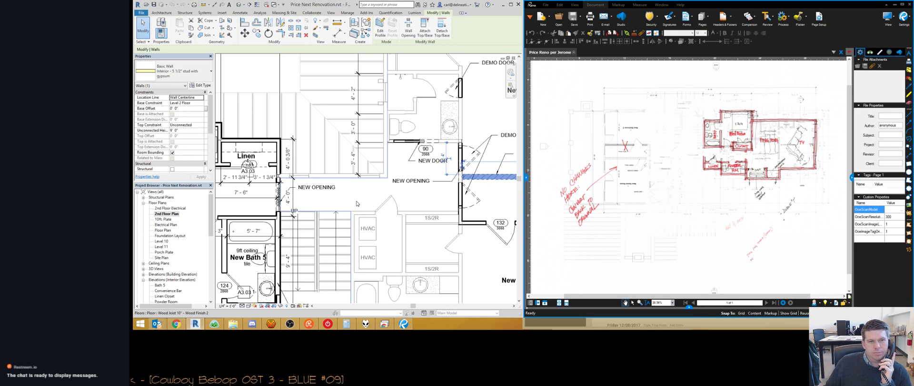
pyautogui.scroll(-4, 442, 188)
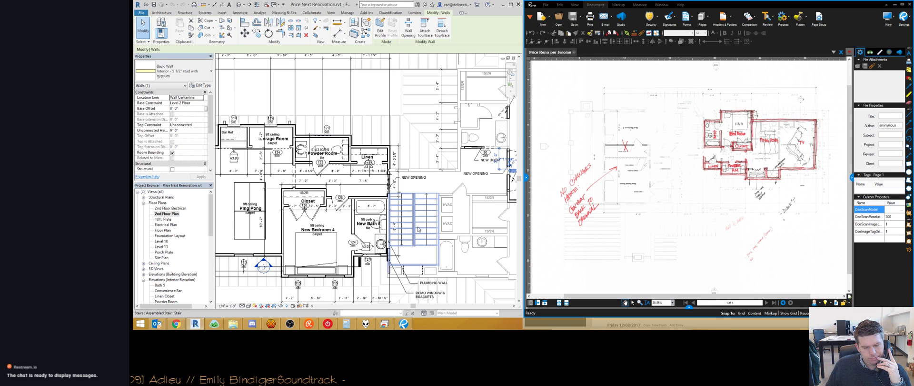
pyautogui.scroll(2, 431, 200)
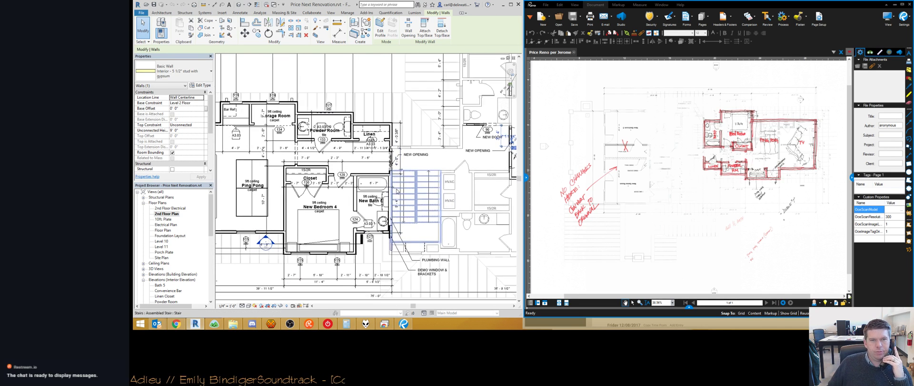
# Step: Inspect the stairs, New Bath 5 and New Bedroom 4, and view the whole 2nd floor plan
pyautogui.scroll(3, 435, 194)
pyautogui.moveTo(434, 193); pyautogui.dragTo(417, 161, button='middle')
pyautogui.scroll(-2, 417, 161)
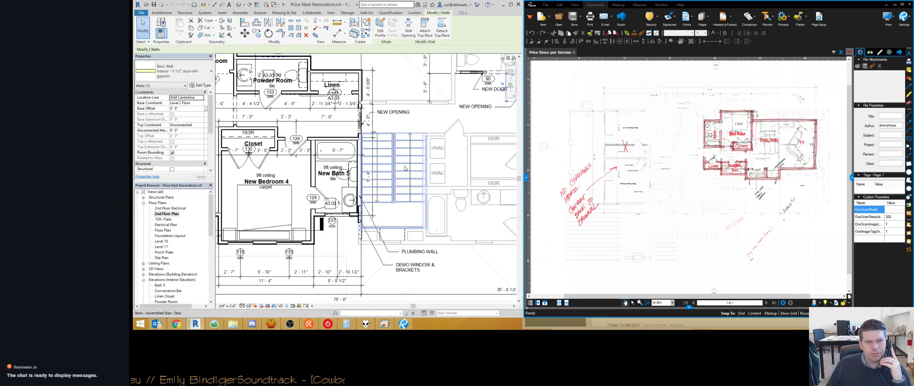
pyautogui.moveTo(279, 190); pyautogui.dragTo(325, 201, button='middle')
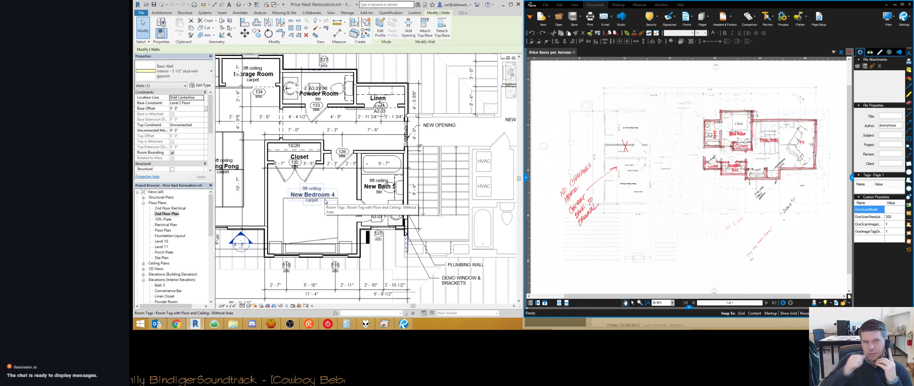
pyautogui.scroll(-3, 396, 161)
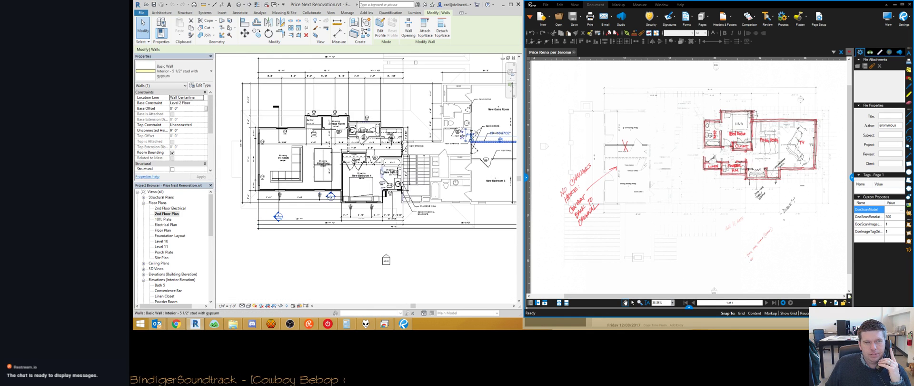
pyautogui.scroll(-4, 448, 189)
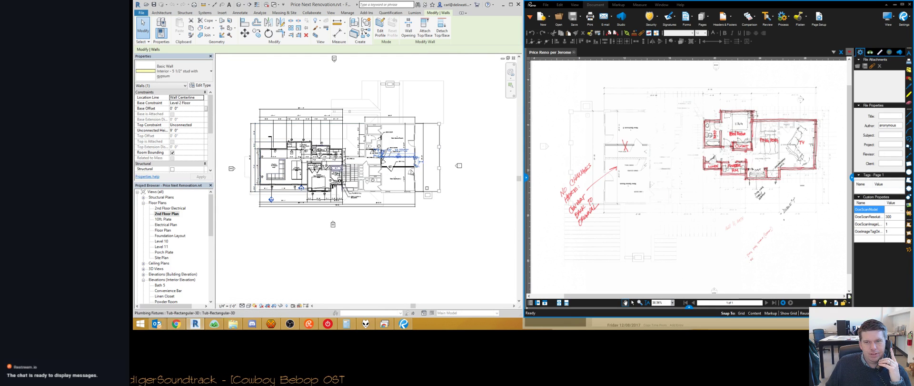
# Step: Rotate the markup PDF by 180 degrees to match the model's orientation and compare the red-lined rooms with the 2nd floor plan
pyautogui.click(685, 173)
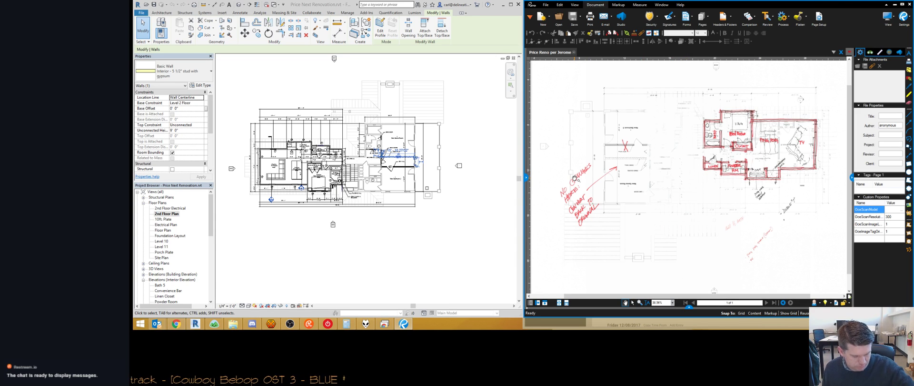
pyautogui.hotkey('ctrl', 'shift', '-')
pyautogui.hotkey('ctrl', 'shift', '-')
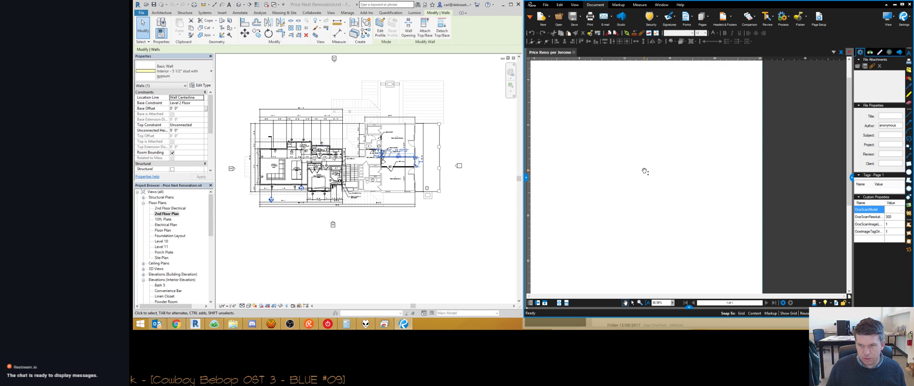
pyautogui.scroll(2, 595, 196)
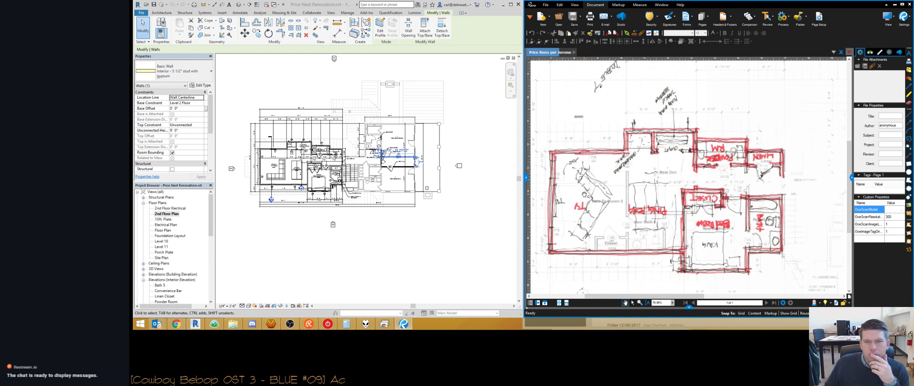
pyautogui.scroll(1, 586, 200)
pyautogui.scroll(3, 326, 182)
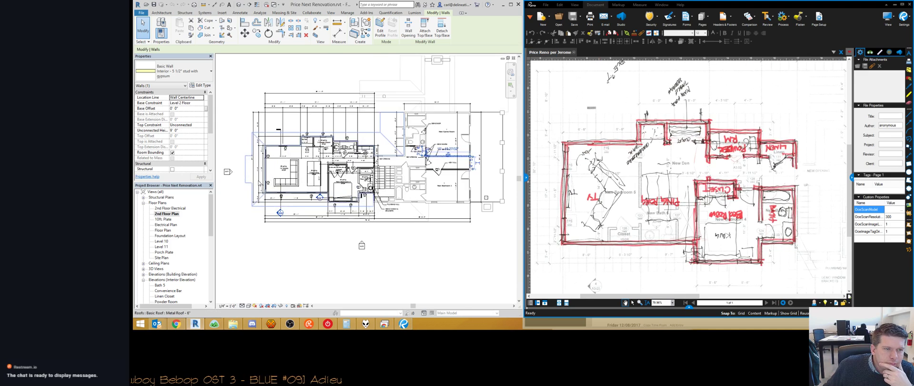
pyautogui.scroll(-5, 402, 181)
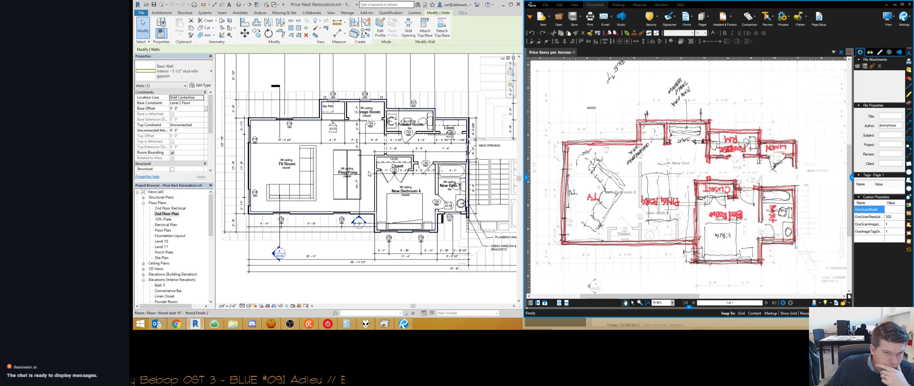
# Step: Look through the project's views and sheets, open the 2nd Floor Electrical plan and examine the lighting around the sofa and ping pong table
pyautogui.click(161, 246)
pyautogui.scroll(-10, 168, 247)
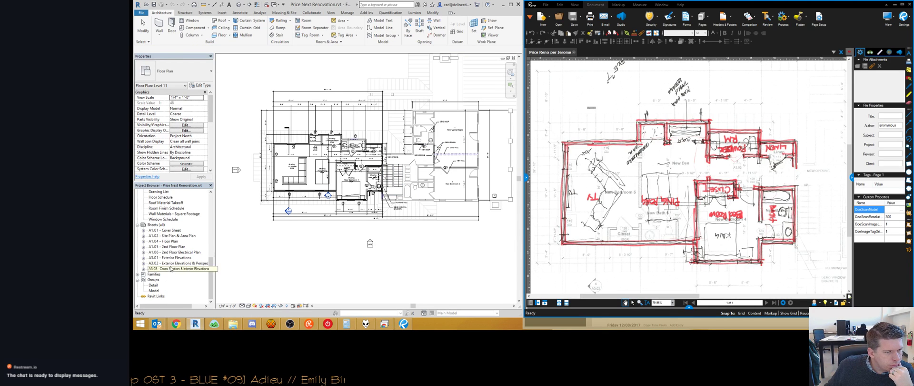
pyautogui.scroll(3, 167, 282)
pyautogui.scroll(5, 169, 282)
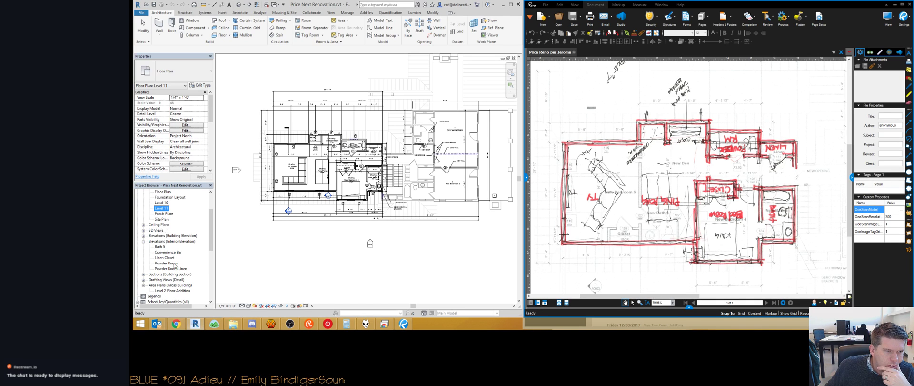
pyautogui.scroll(2, 175, 266)
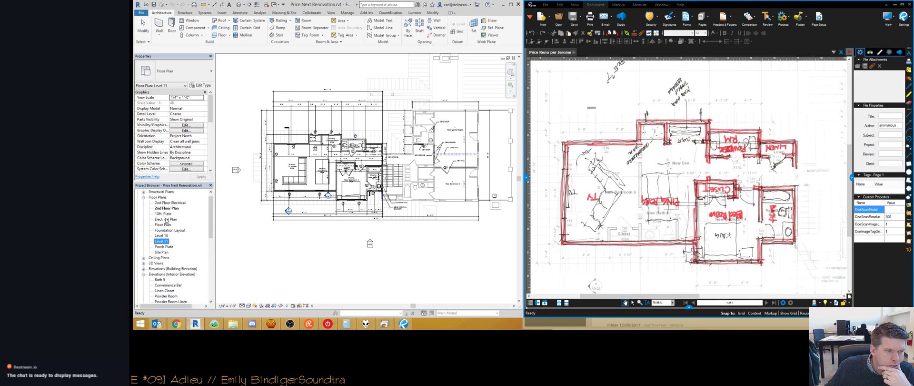
pyautogui.doubleClick(166, 220)
pyautogui.doubleClick(167, 202)
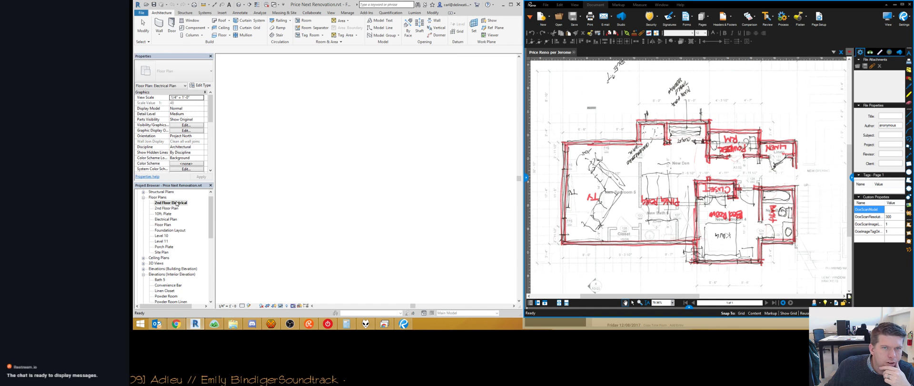
pyautogui.scroll(5, 269, 177)
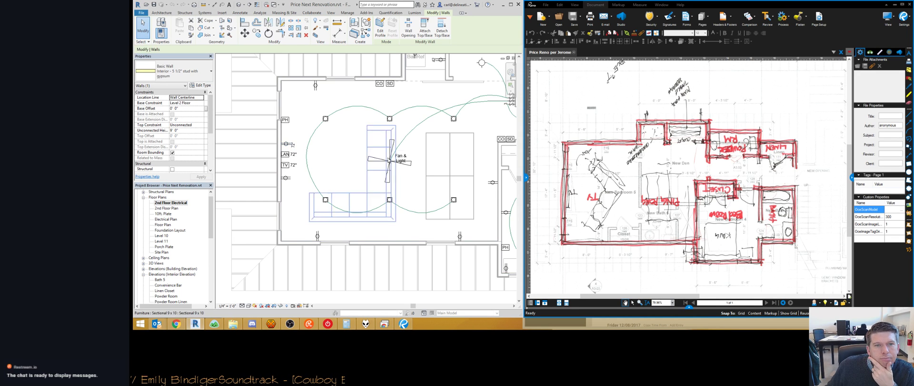
pyautogui.moveTo(427, 166); pyautogui.dragTo(366, 192, button='middle')
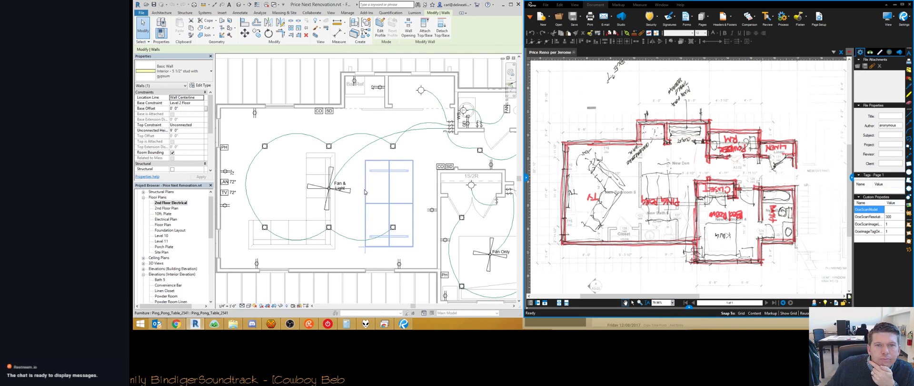
# Step: Switch to Basecamp and open the ping conversation with the director
pyautogui.click(215, 323)
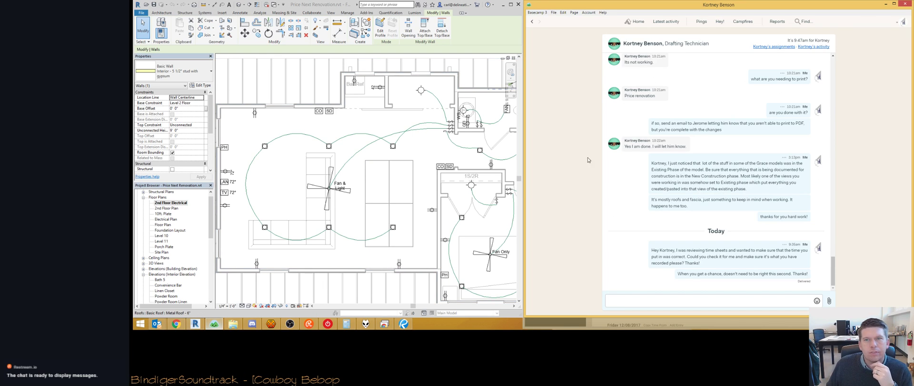
pyautogui.click(694, 24)
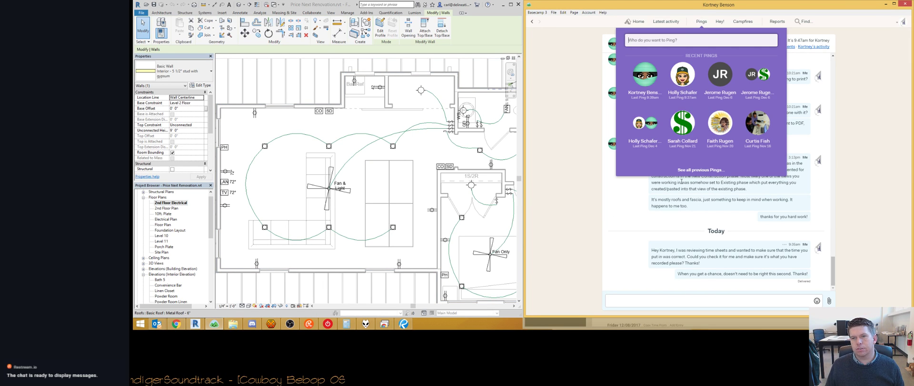
pyautogui.click(717, 81)
# Step: Send the director a message asking what the drafter worked on for the price renovation, "Just the second floor + electrical?", and return to the markup PDF
pyautogui.write('W')
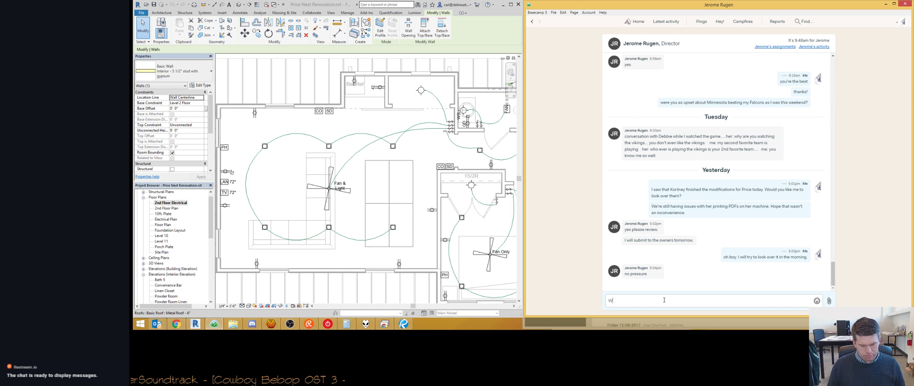
pyautogui.write('hat all did you have')
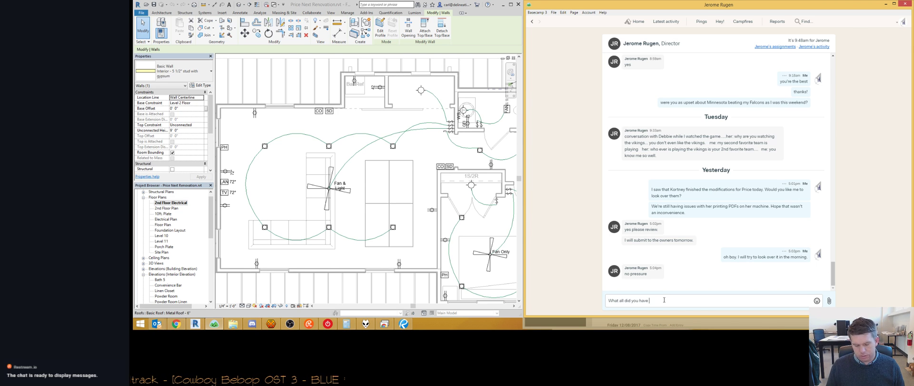
pyautogui.write(' Kortney work on t')
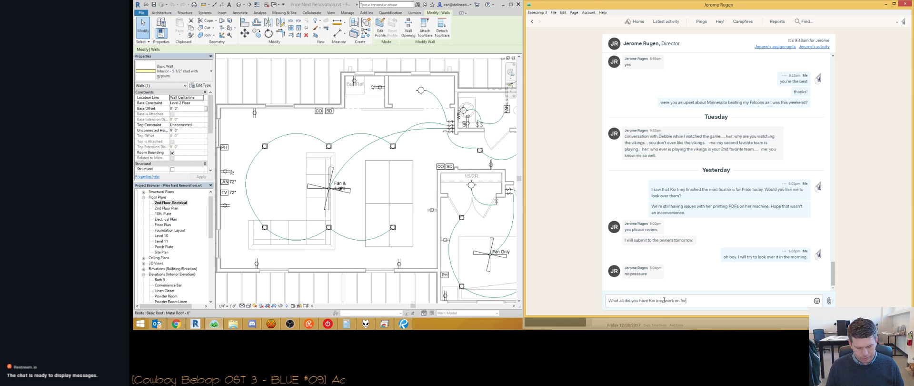
pyautogui.write('or the price renovation? Just the second floor + electrical?')
pyautogui.press('Return')
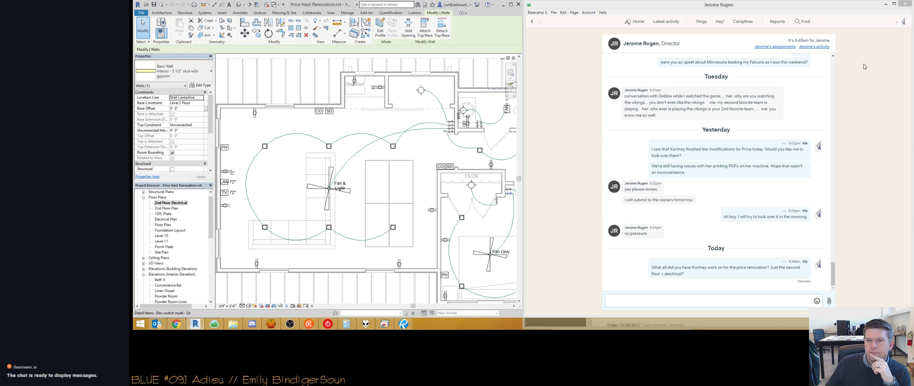
pyautogui.click(885, 3)
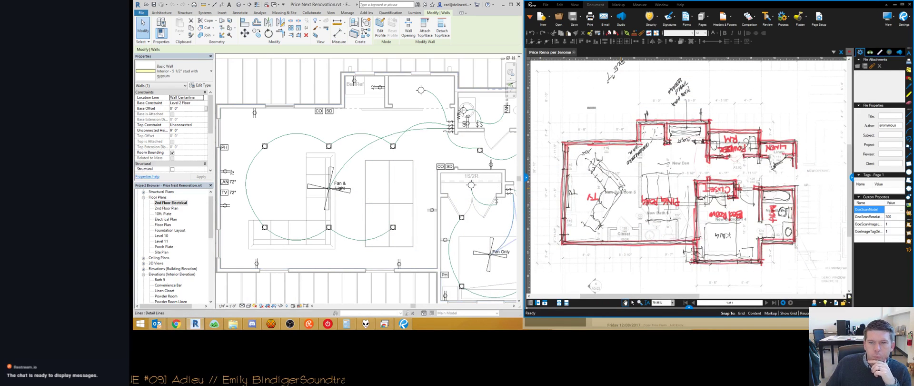
# Step: Rotate the markup PDF by 180 degrees so the handwritten convenience bar note reads upright
pyautogui.scroll(-2, 279, 217)
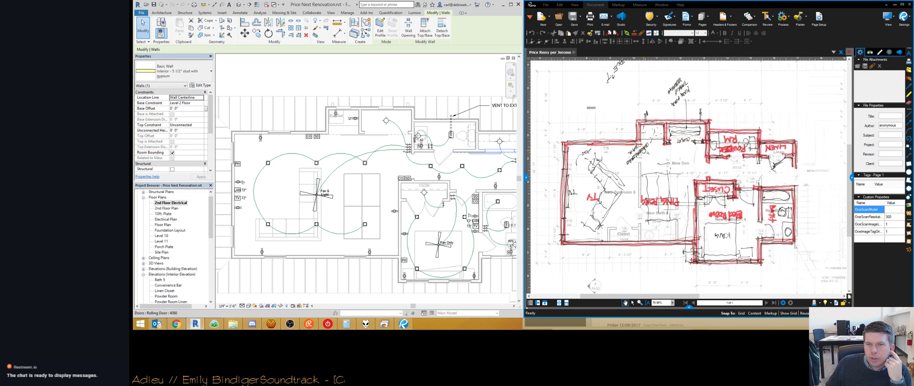
pyautogui.scroll(4, 650, 149)
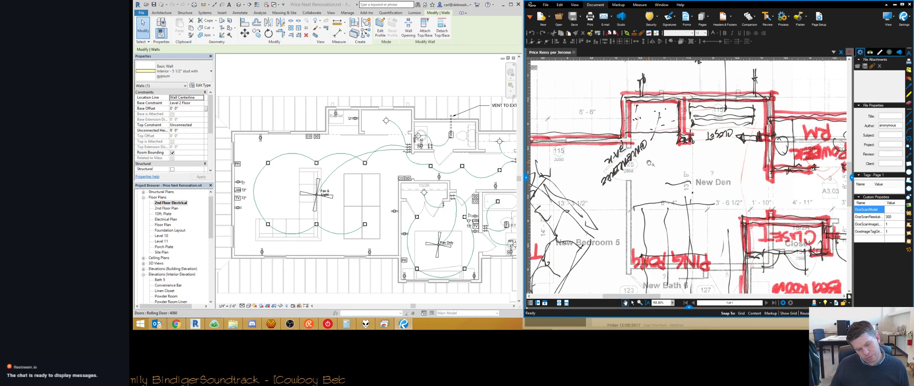
pyautogui.hotkey('ctrl', 'shift', '-')
pyautogui.hotkey('ctrl', 'shift', '-')
pyautogui.scroll(-9, 649, 163)
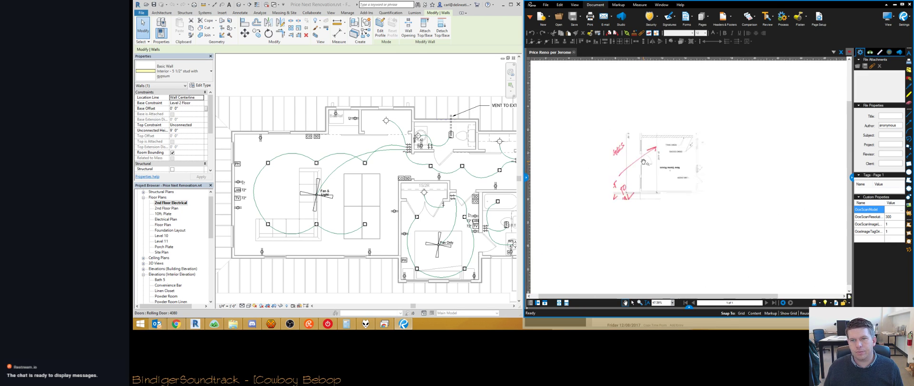
pyautogui.scroll(9, 767, 210)
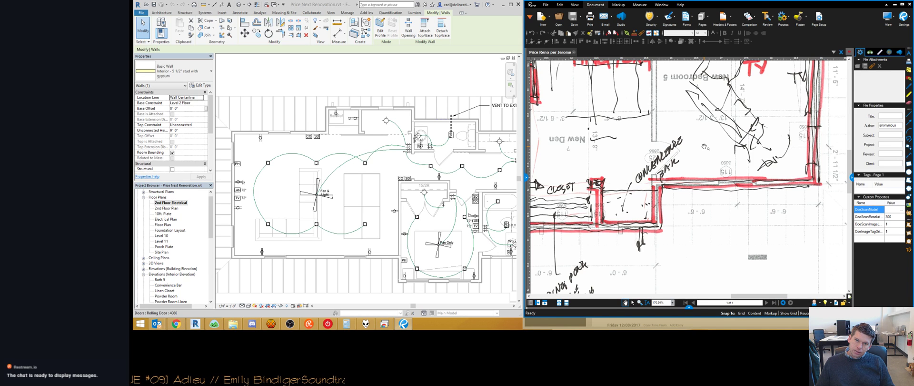
# Step: Compare the sketched convenience bar and adjoining closet with the bar area in the 2nd Floor Electrical plan
pyautogui.click(336, 129)
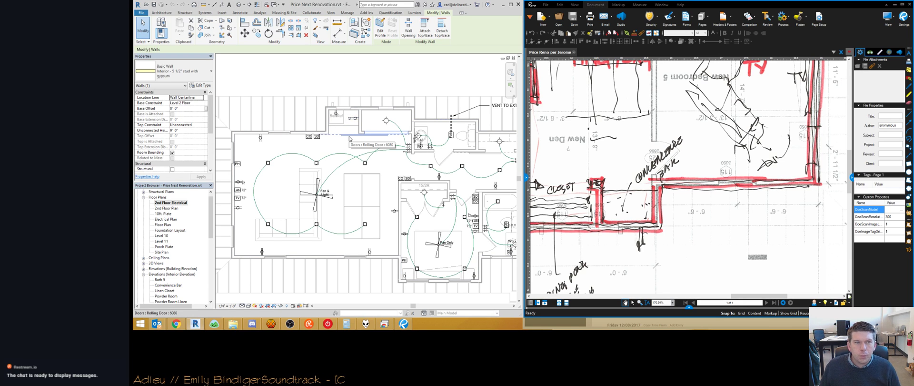
pyautogui.scroll(-2, 534, 189)
pyautogui.moveTo(534, 189); pyautogui.dragTo(625, 180)
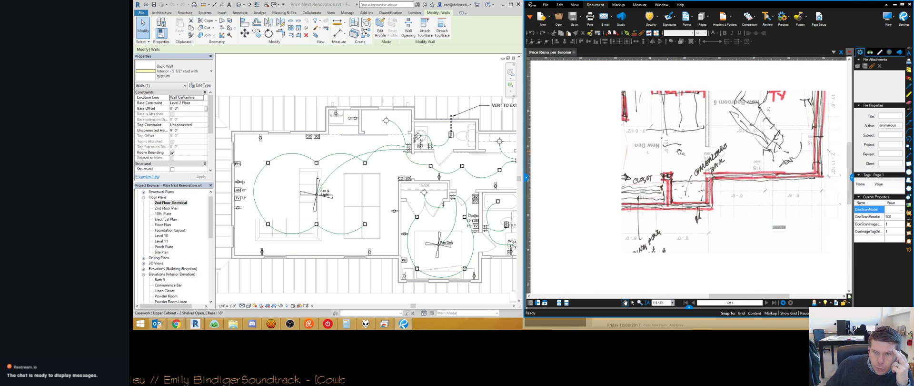
pyautogui.scroll(2, 626, 179)
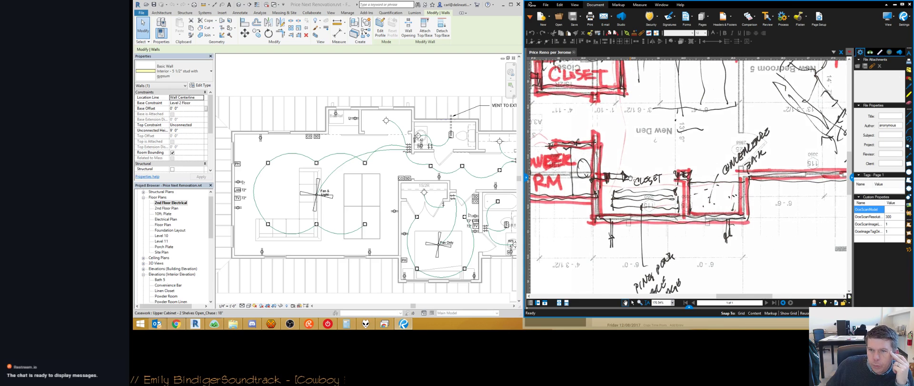
# Step: Select the storage room's rolling door and check the room against the ping pong table storage note and the surrounding red-lined layout
pyautogui.click(375, 137)
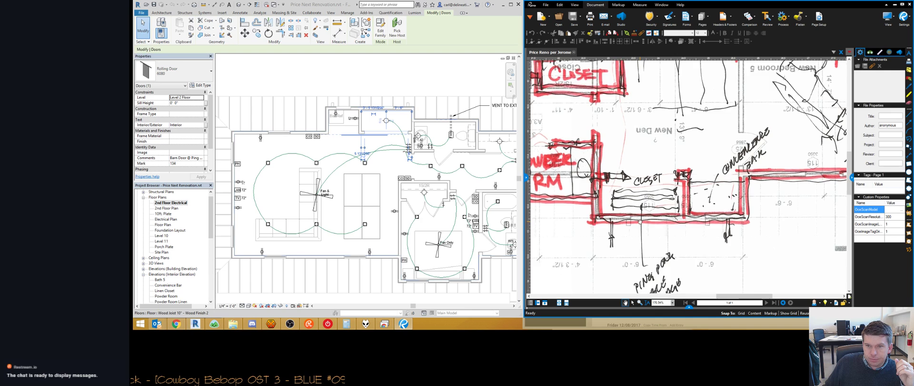
pyautogui.moveTo(641, 220); pyautogui.dragTo(636, 178)
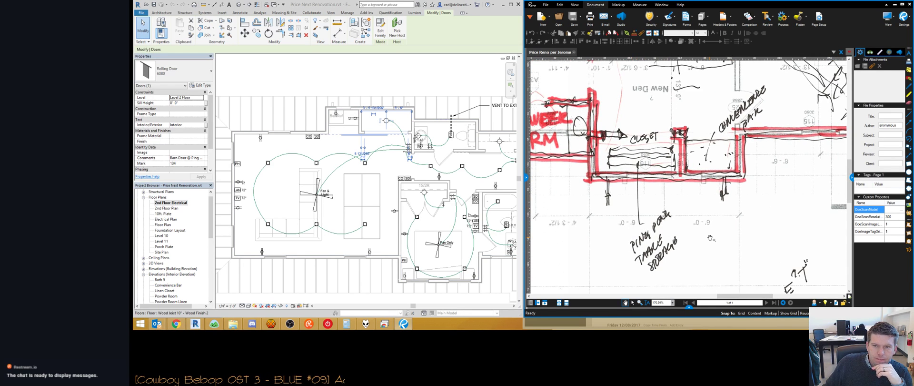
pyautogui.scroll(-5, 710, 238)
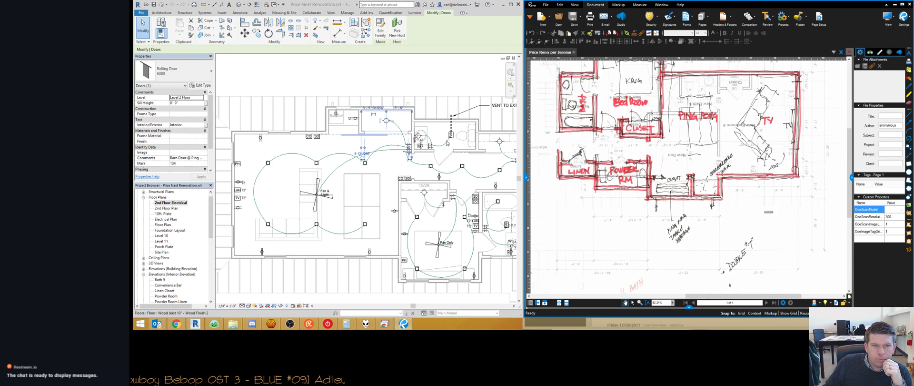
pyautogui.click(395, 167)
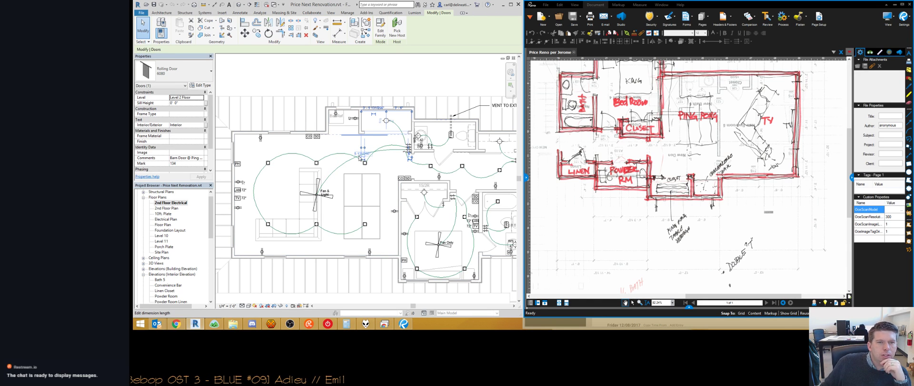
pyautogui.moveTo(360, 157); pyautogui.dragTo(322, 143, button='middle')
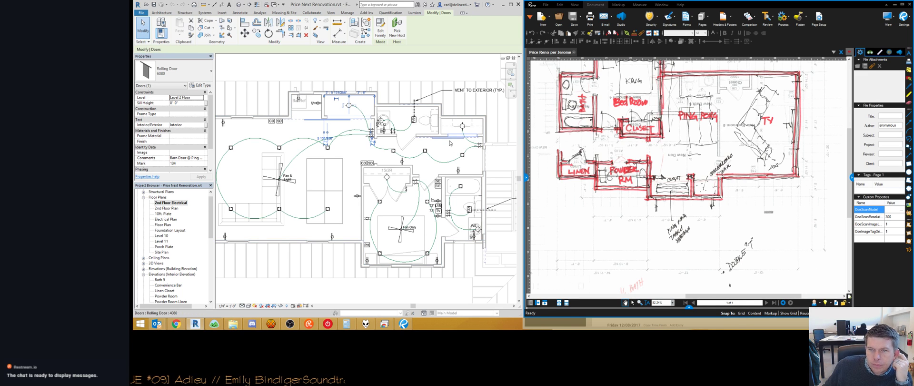
pyautogui.scroll(-3, 331, 220)
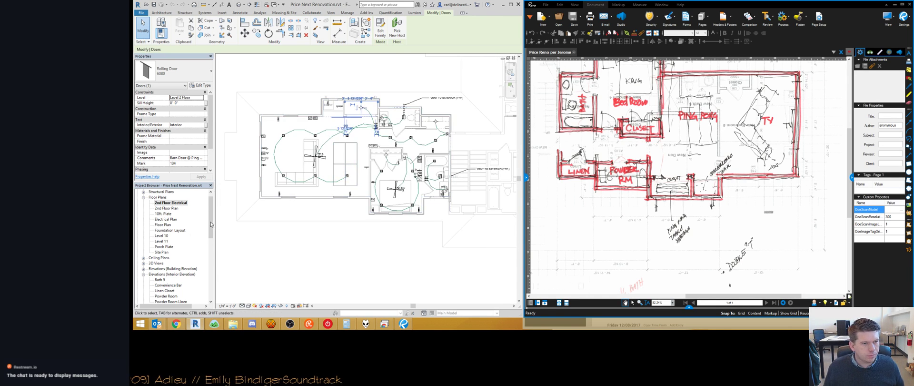
# Step: Open the 2nd Floor Plan, inspect the Convenience Bar interior elevation from its marker, and close that elevation view
pyautogui.doubleClick(166, 208)
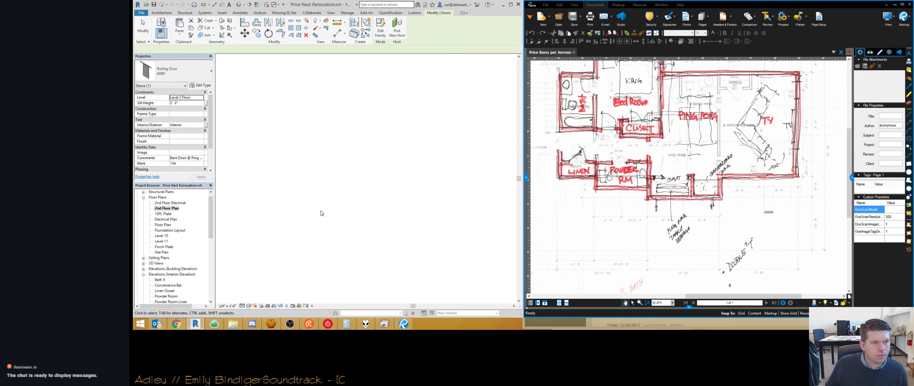
pyautogui.scroll(5, 354, 182)
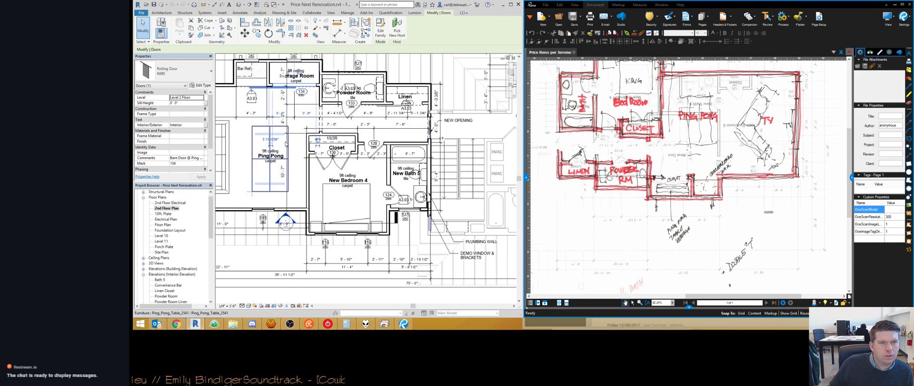
pyautogui.doubleClick(335, 138)
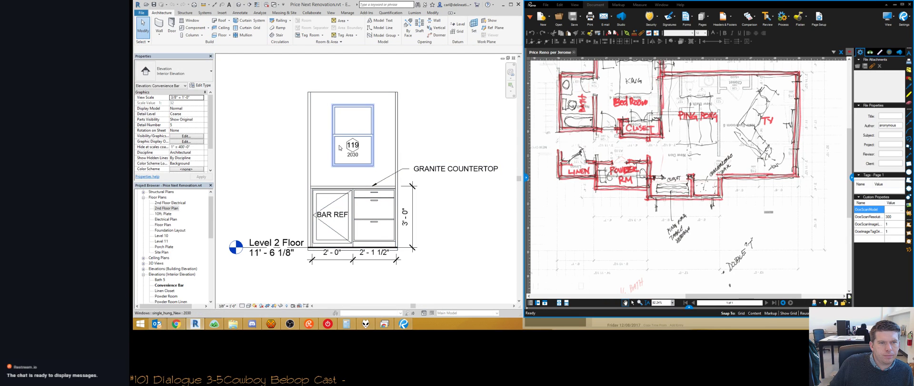
pyautogui.click(513, 58)
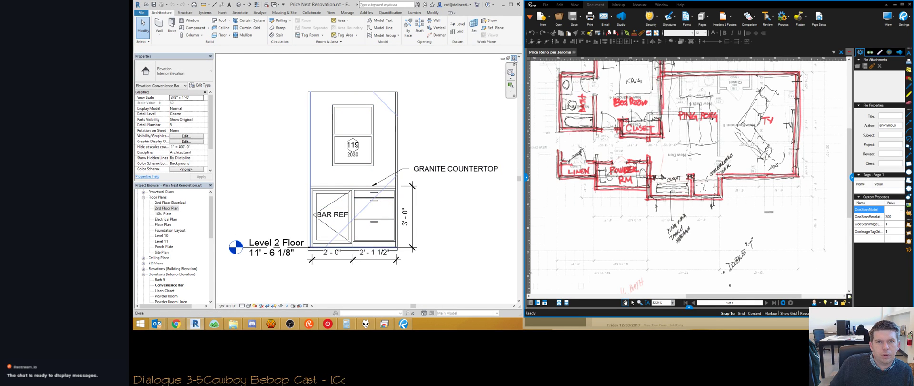
# Step: Select the horizontal dimension string through the TV Room and compare the TV and ping pong area with the red-lined markup
pyautogui.moveTo(362, 165); pyautogui.dragTo(365, 164, button='middle')
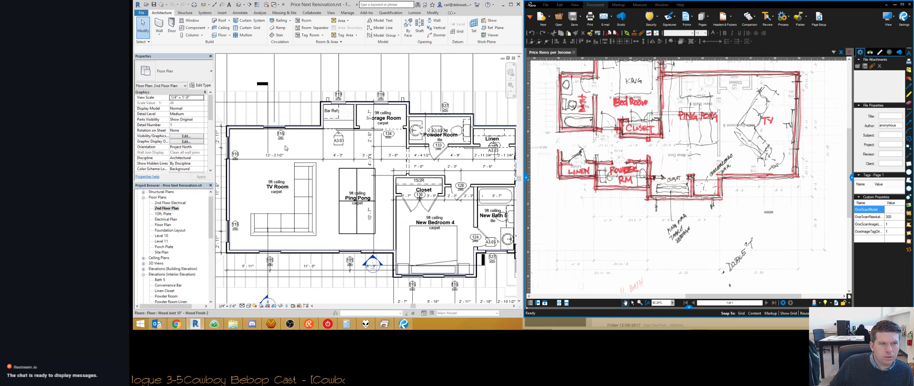
pyautogui.scroll(2, 274, 148)
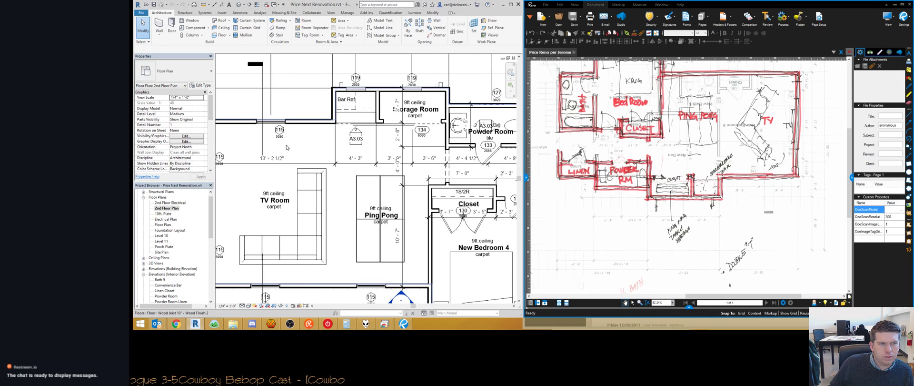
pyautogui.click(335, 150)
pyautogui.moveTo(299, 162); pyautogui.dragTo(360, 153, button='middle')
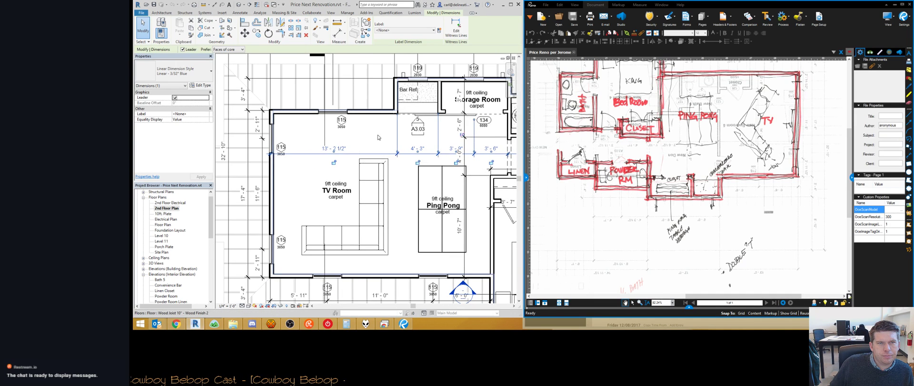
pyautogui.scroll(-4, 358, 201)
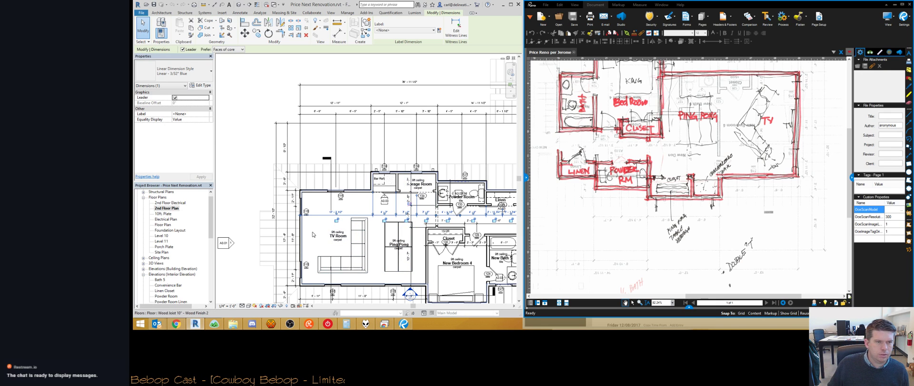
pyautogui.scroll(4, 307, 200)
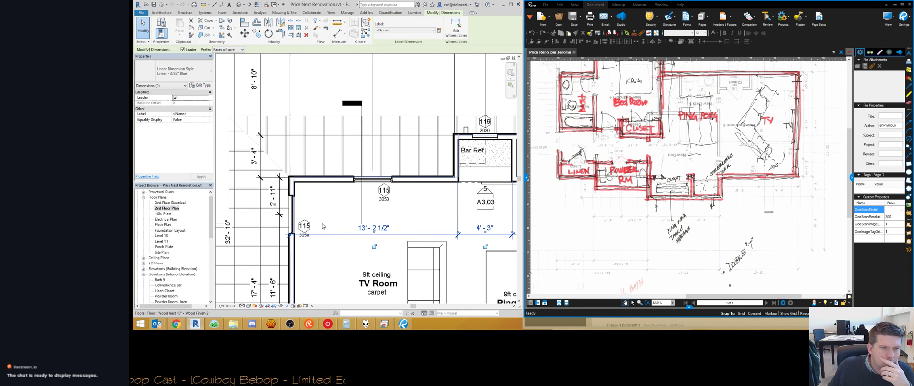
pyautogui.scroll(-4, 328, 222)
pyautogui.moveTo(331, 221); pyautogui.dragTo(339, 152, button='middle')
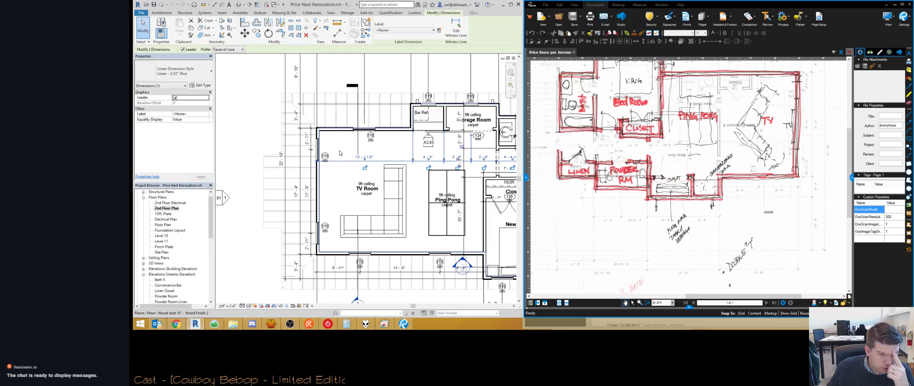
pyautogui.moveTo(475, 227); pyautogui.dragTo(426, 224, button='middle')
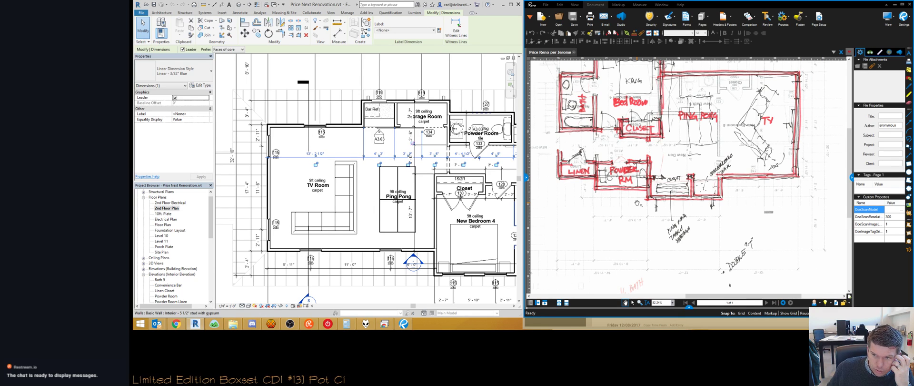
# Step: Examine the Storage Room, Powder Room and Linen closet in the 2nd Floor Plan against the markup
pyautogui.scroll(-1, 637, 205)
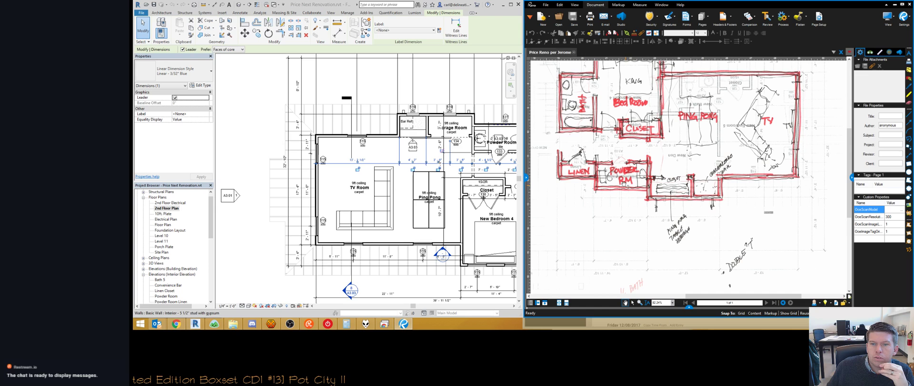
pyautogui.scroll(4, 403, 220)
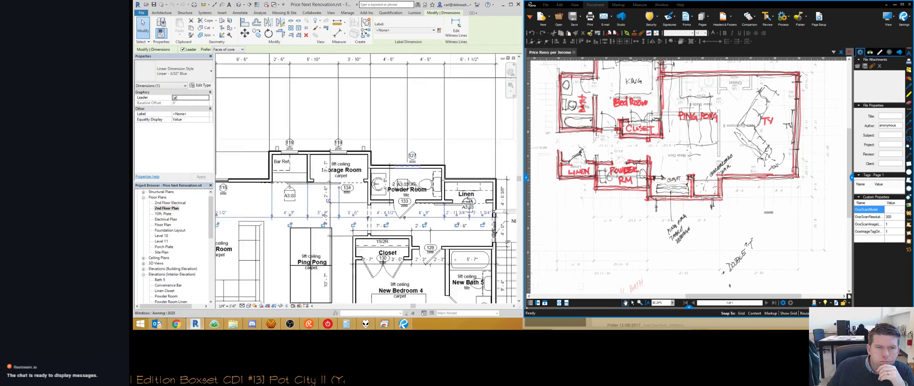
pyautogui.scroll(3, 385, 184)
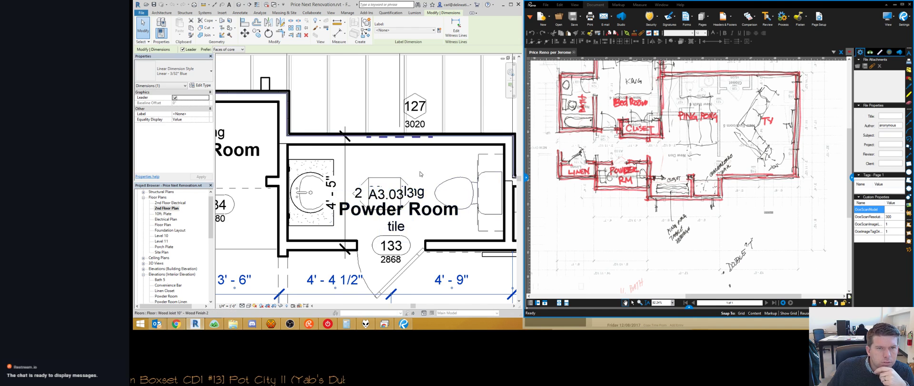
pyautogui.scroll(-3, 408, 160)
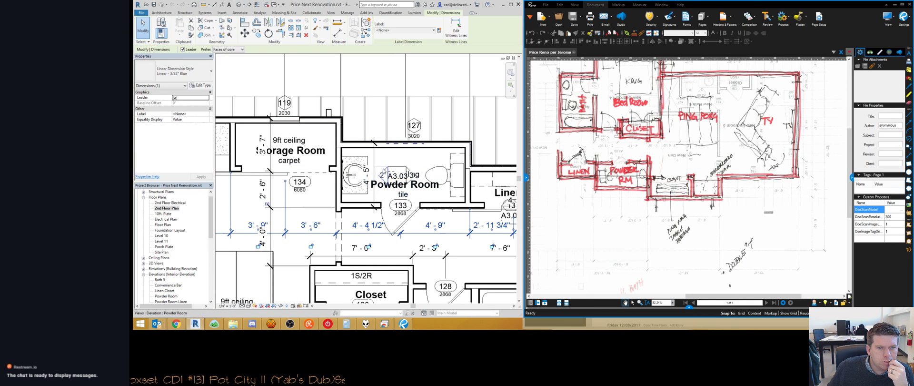
pyautogui.scroll(-5, 343, 142)
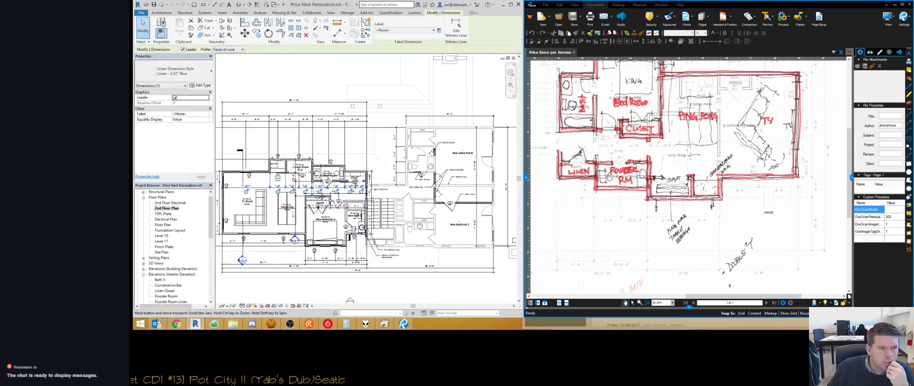
# Step: Look over sheets A1.05 - 2nd Floor Plan and A1.06 - 2nd Floor Electrical Plan, ending back on A1.05
pyautogui.press('Escape')
pyautogui.scroll(-5, 190, 228)
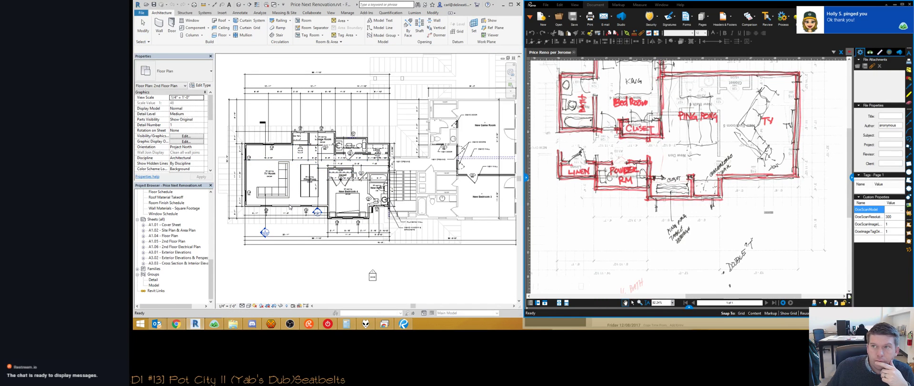
pyautogui.doubleClick(175, 242)
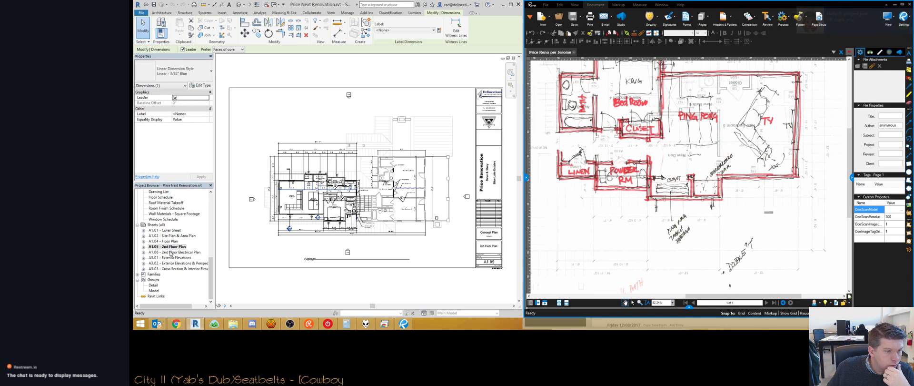
pyautogui.doubleClick(170, 253)
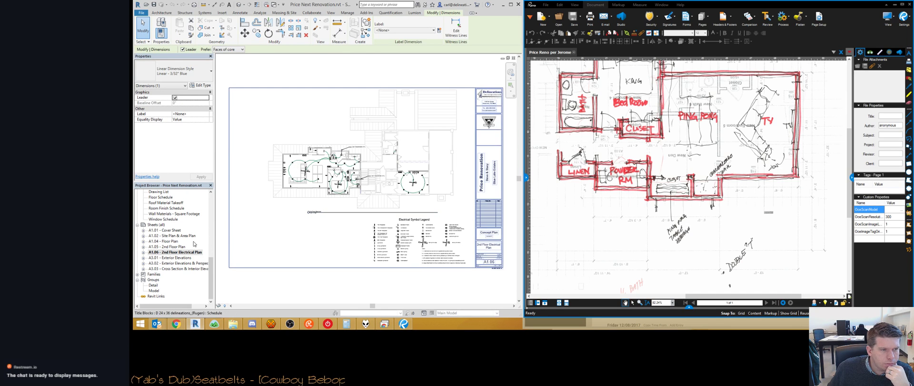
pyautogui.doubleClick(172, 247)
# Step: Inspect the TV Room, New Bedroom 4 and the exterior dimensions below them on sheet A1.05
pyautogui.scroll(5, 274, 193)
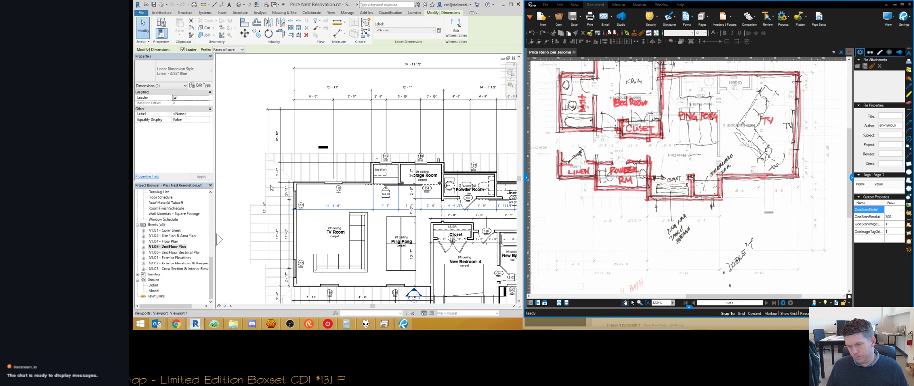
pyautogui.scroll(-1, 356, 198)
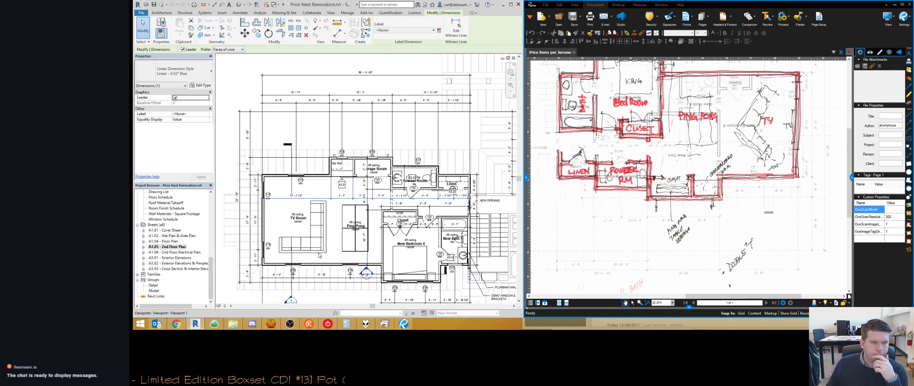
pyautogui.moveTo(282, 299); pyautogui.dragTo(280, 232, button='middle')
pyautogui.scroll(2, 281, 232)
pyautogui.scroll(-1, 282, 233)
pyautogui.scroll(1, 452, 188)
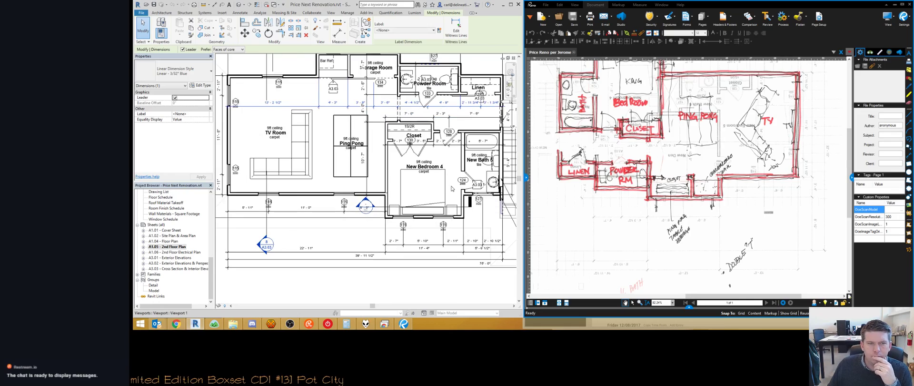
# Step: Inspect the bar, Storage Room and Ping Pong area on sheet A1.05 against the red-lined layout
pyautogui.moveTo(382, 127); pyautogui.dragTo(355, 197, button='middle')
pyautogui.scroll(2, 355, 197)
pyautogui.scroll(-1, 352, 198)
pyautogui.scroll(-2, 351, 198)
pyautogui.scroll(3, 337, 247)
pyautogui.scroll(-1, 337, 245)
pyautogui.moveTo(344, 103); pyautogui.dragTo(353, 180, button='middle')
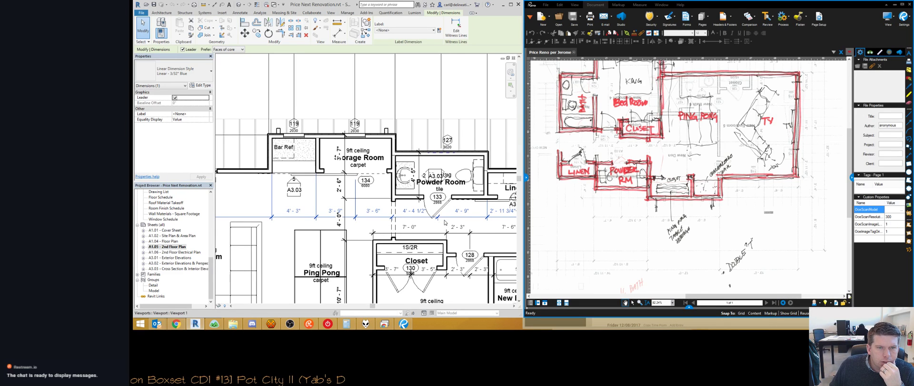
# Step: Check the Powder Room, Linen closet and hallway dimensions near the new opening, and review the overall 2nd floor layout
pyautogui.moveTo(437, 221); pyautogui.dragTo(324, 215, button='middle')
pyautogui.scroll(3, 449, 207)
pyautogui.scroll(-3, 449, 206)
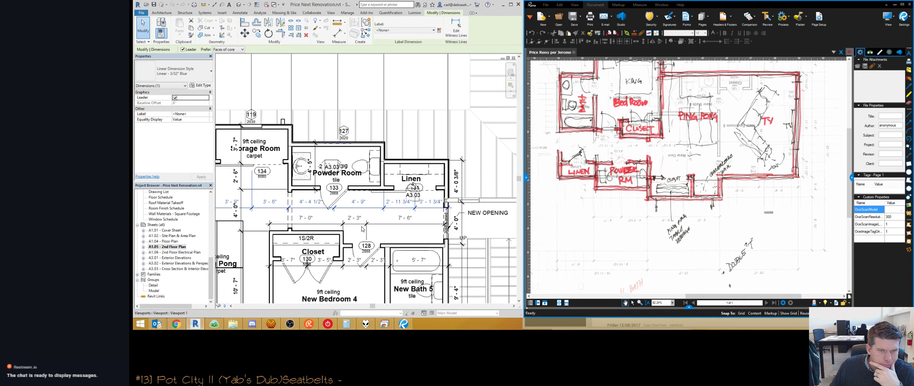
pyautogui.scroll(3, 424, 188)
pyautogui.scroll(-1, 424, 187)
pyautogui.scroll(-5, 424, 187)
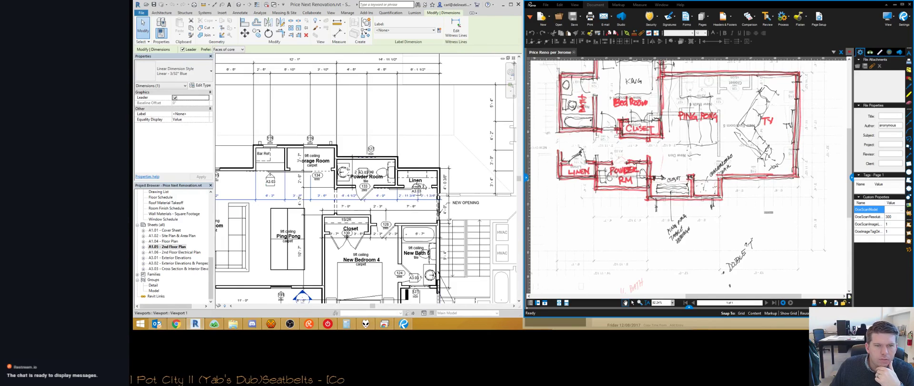
pyautogui.scroll(3, 421, 205)
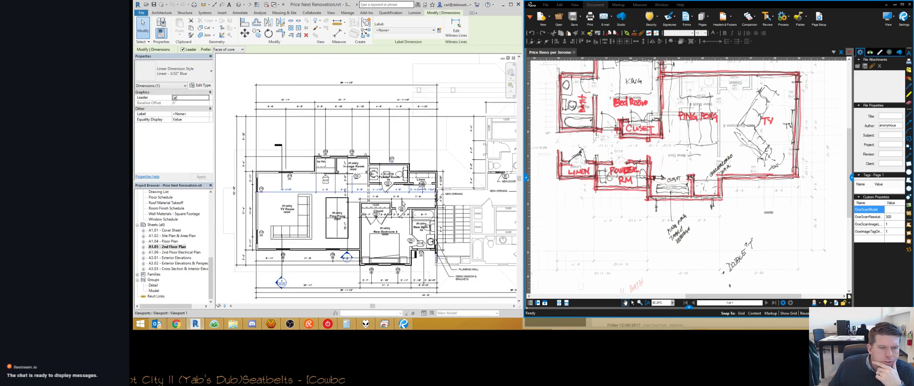
pyautogui.moveTo(420, 210); pyautogui.dragTo(428, 169, button='middle')
pyautogui.scroll(-1, 428, 169)
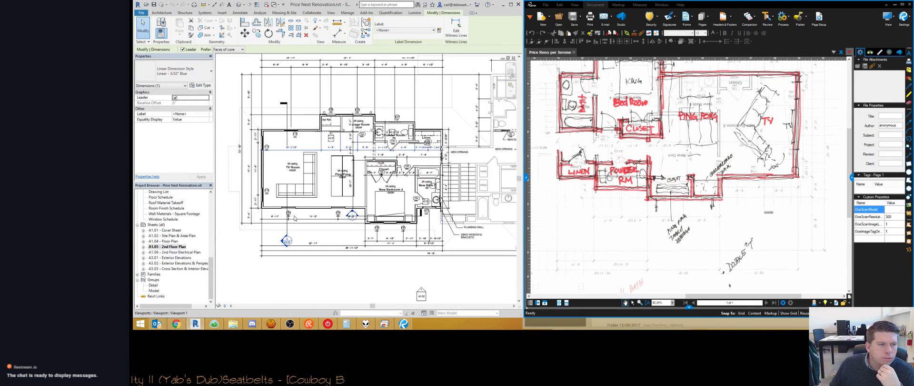
# Step: Open sheet A1.04 - Floor Plan briefly and return to sheet A1.05 - 2nd Floor Plan
pyautogui.click(164, 242)
pyautogui.doubleClick(164, 242)
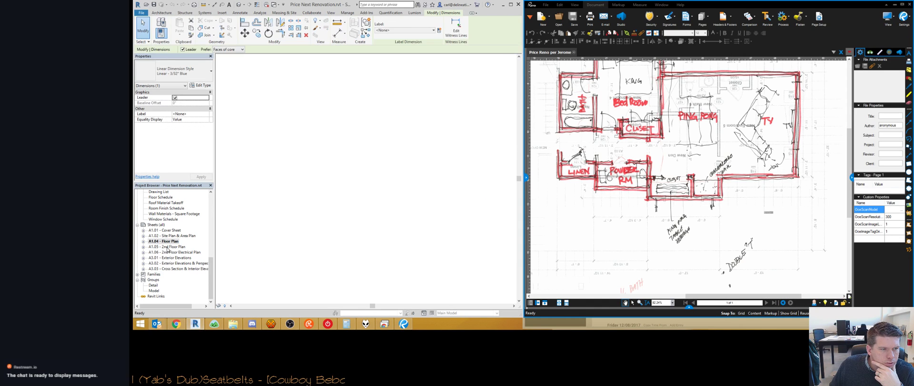
pyautogui.doubleClick(167, 247)
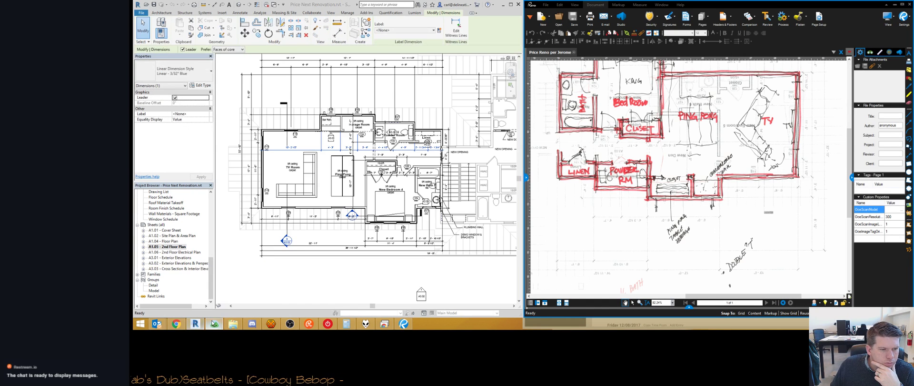
# Step: Check the Basecamp chat for the director's reply and review the drafter's weekly timesheet in Chrome for Price Renovation entries
pyautogui.click(214, 323)
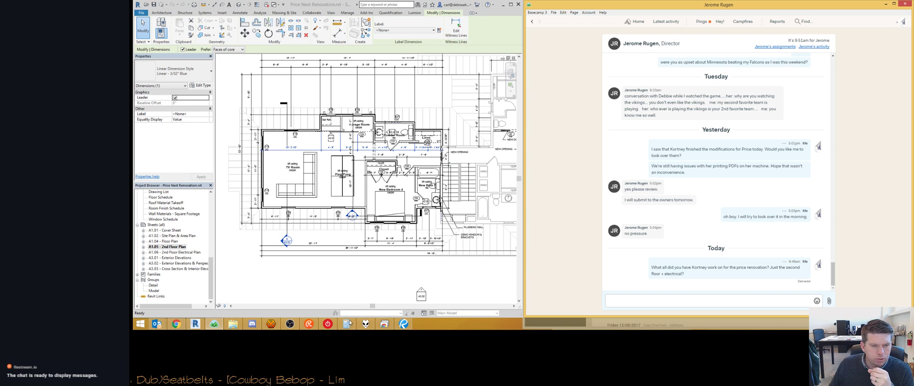
pyautogui.click(176, 324)
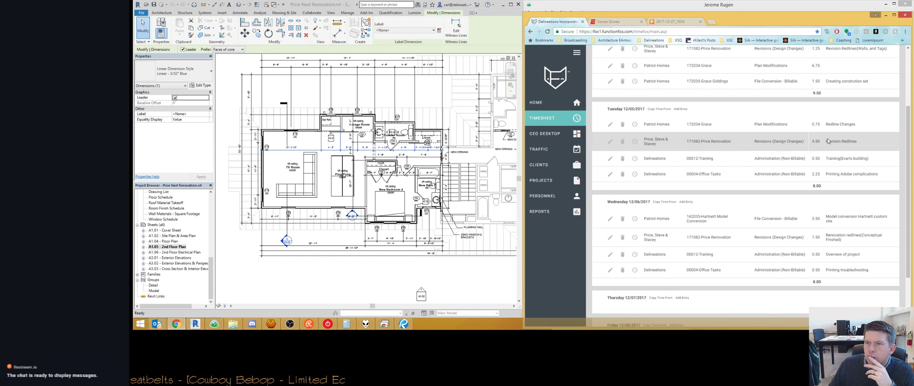
pyautogui.scroll(1, 879, 144)
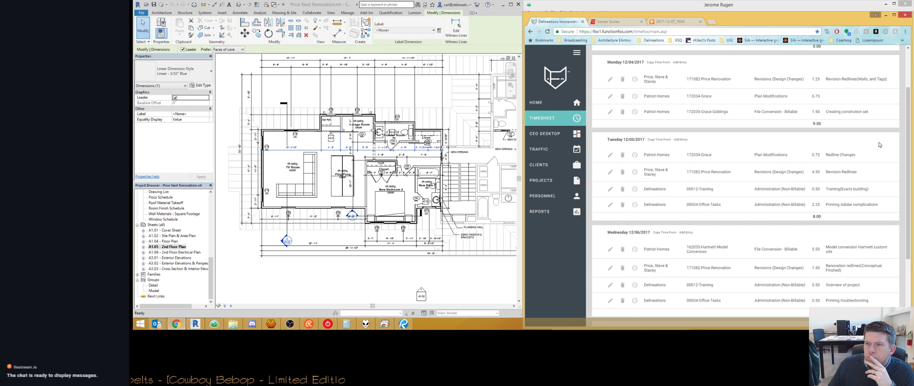
pyautogui.scroll(2, 880, 144)
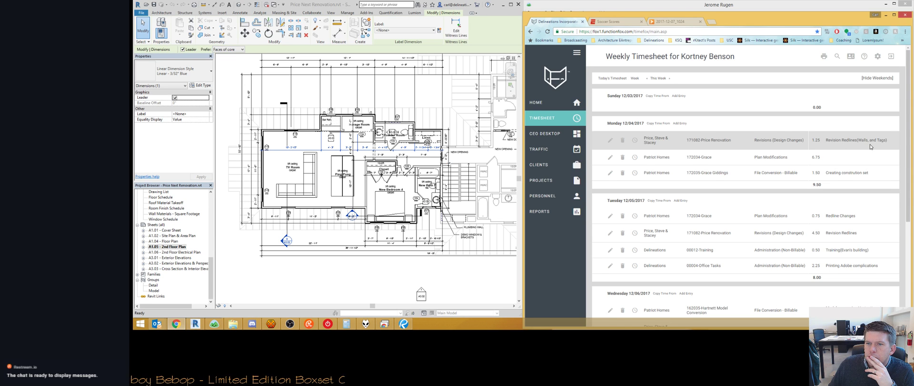
pyautogui.scroll(-5, 870, 146)
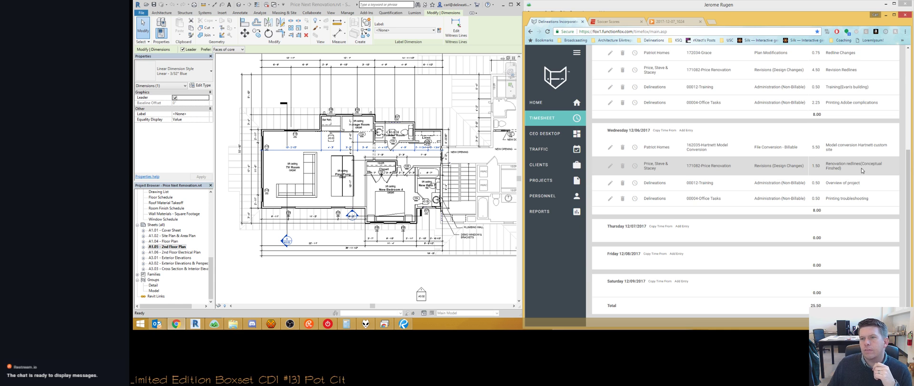
pyautogui.scroll(5, 862, 171)
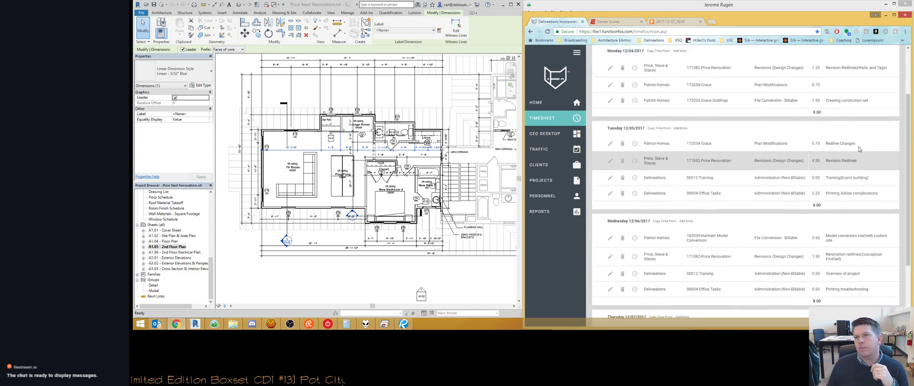
# Step: Put the timesheet away and open the direct-message conversation with the drafting technician in Basecamp
pyautogui.click(886, 15)
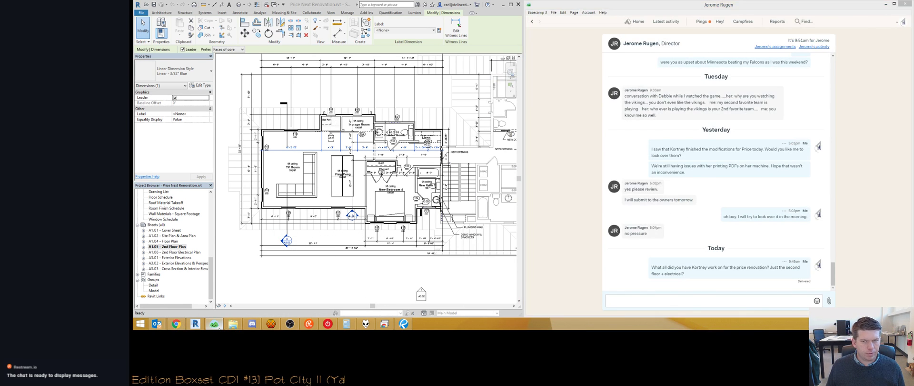
pyautogui.click(215, 324)
pyautogui.click(214, 323)
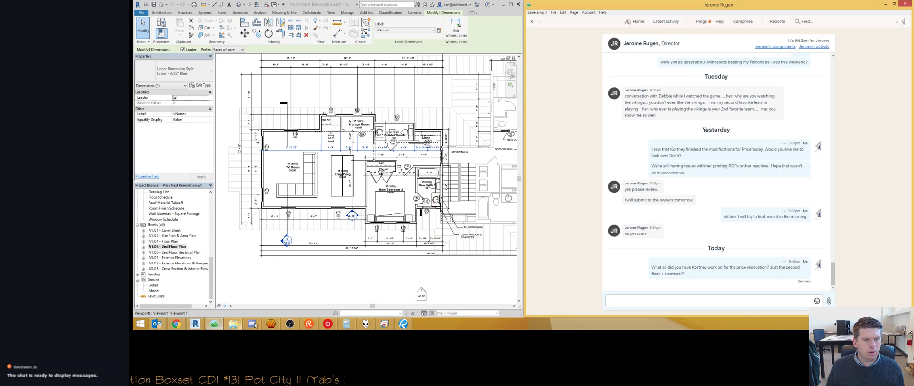
pyautogui.click(701, 22)
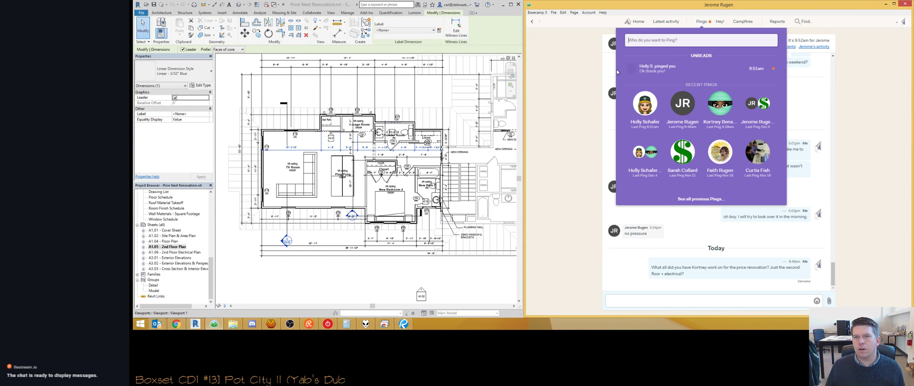
pyautogui.click(695, 55)
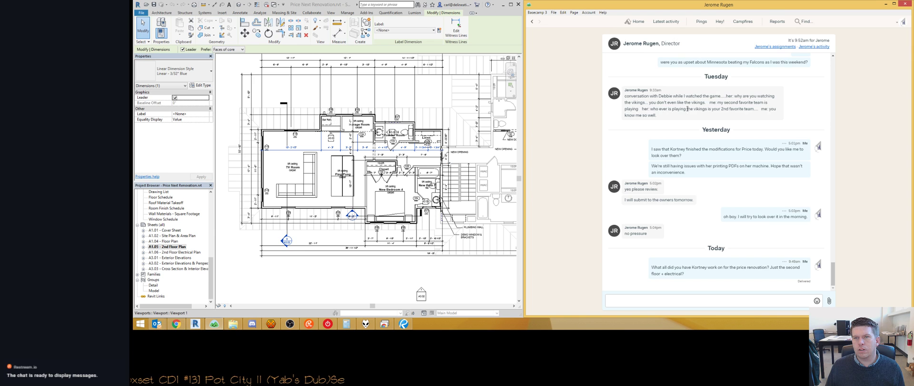
pyautogui.click(701, 22)
pyautogui.click(721, 71)
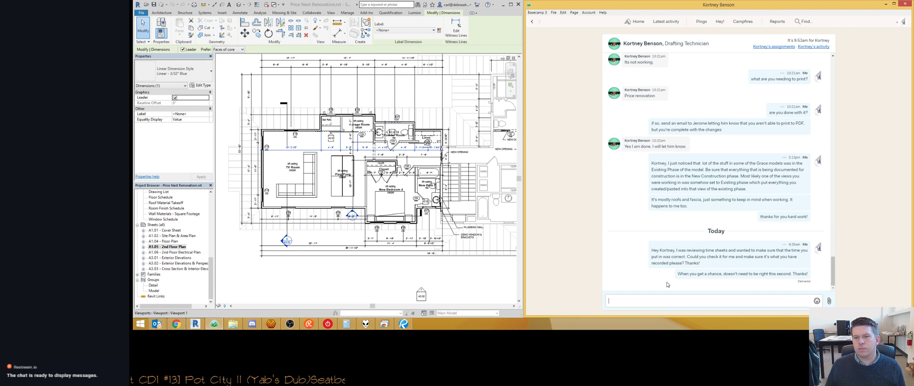
# Step: Write a message to the drafter asking what all the director had them do on the Price renovation
pyautogui.write('Kortney,')
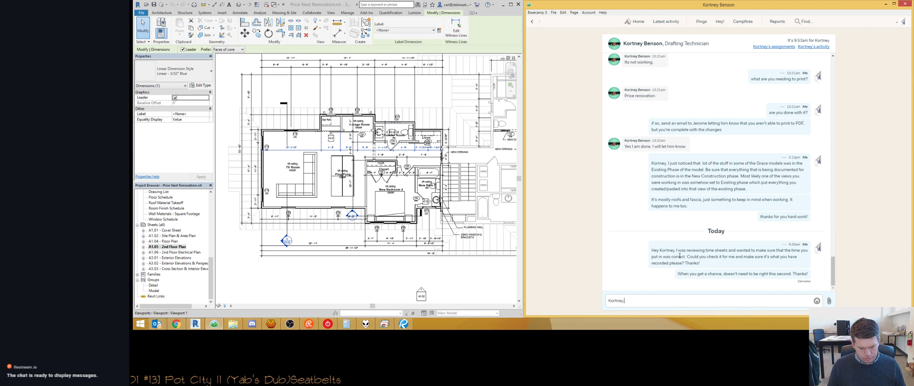
pyautogui.write(' what all did Je')
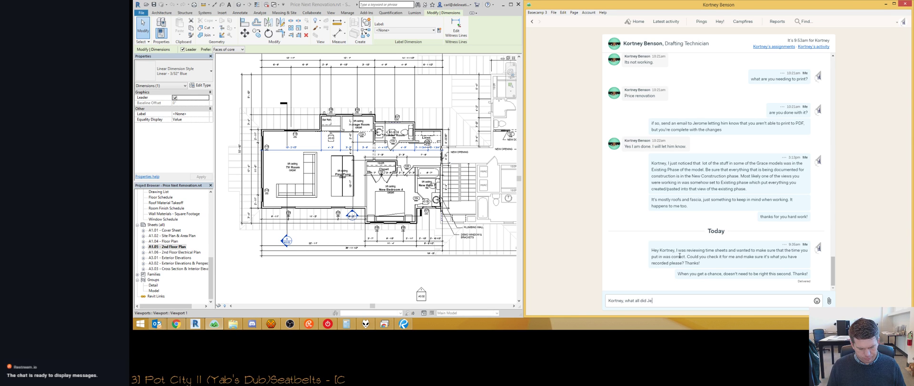
pyautogui.write('rome have you do on the')
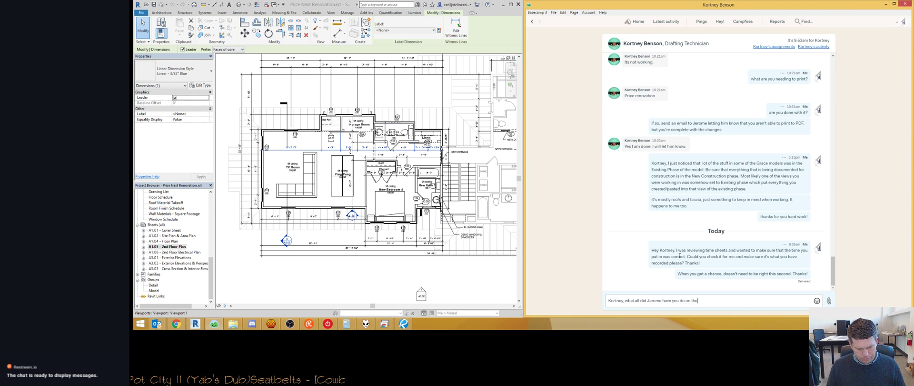
pyautogui.write(' Price renovation?')
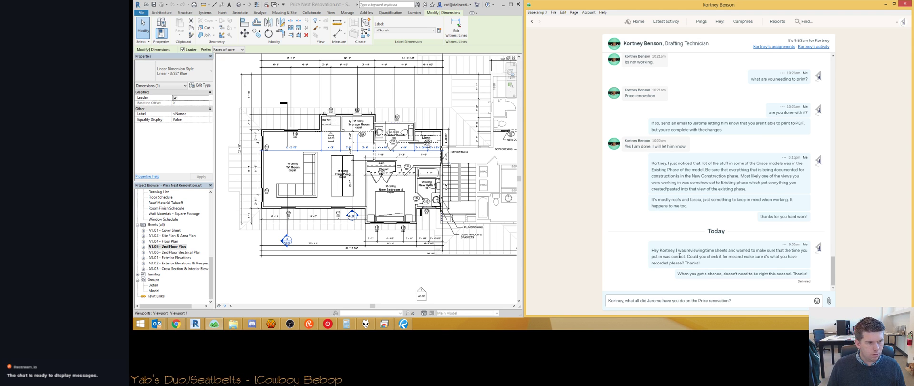
pyautogui.press('Return')
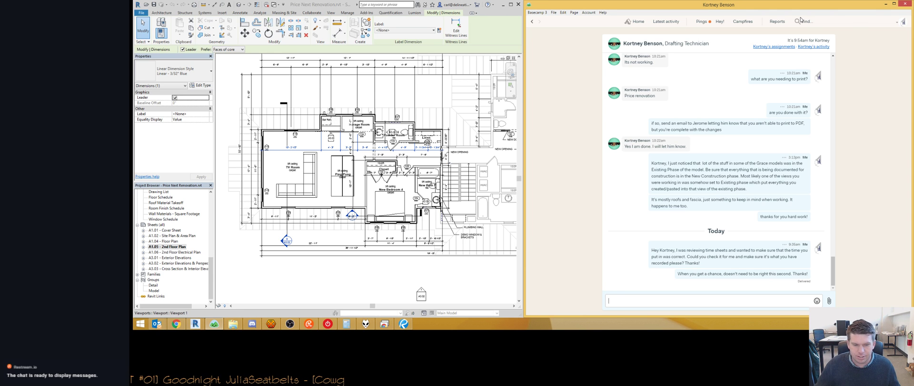
# Step: In Revit, check the phase settings of the 2nd Floor Plan view and of the demo wall below New Game Room
pyautogui.click(302, 180)
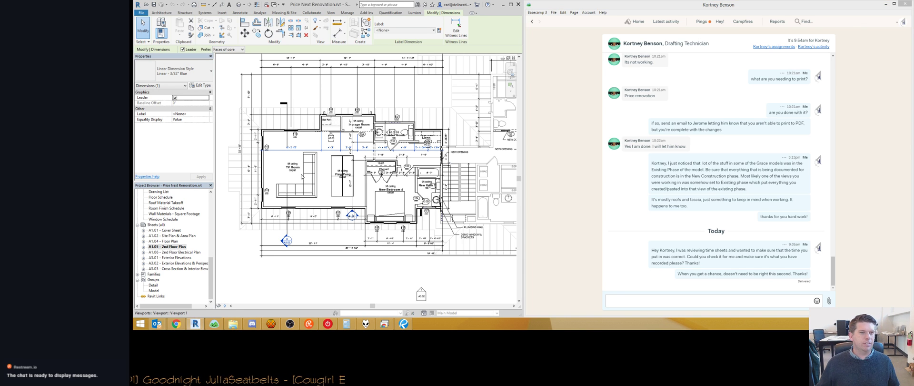
pyautogui.press('Escape')
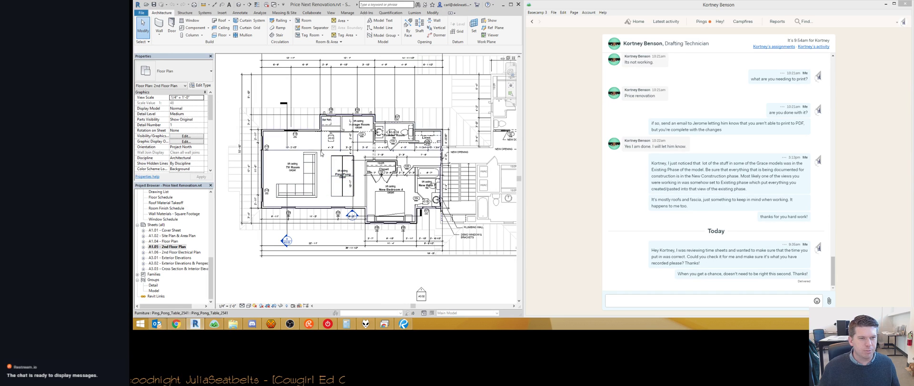
pyautogui.scroll(-5, 212, 164)
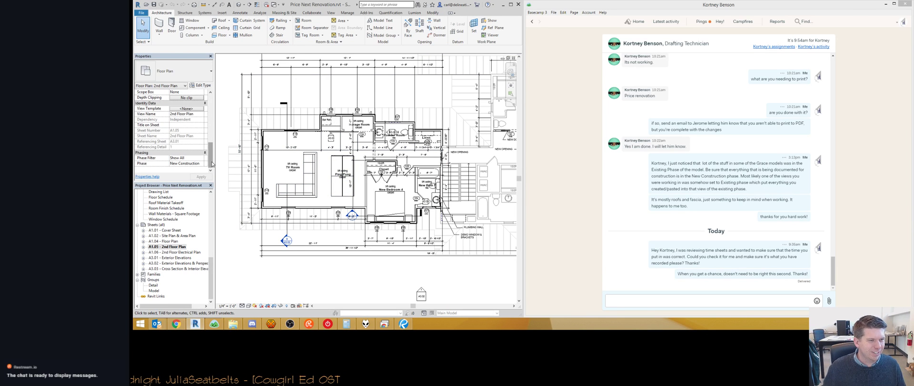
pyautogui.scroll(2, 421, 206)
pyautogui.scroll(-3, 421, 205)
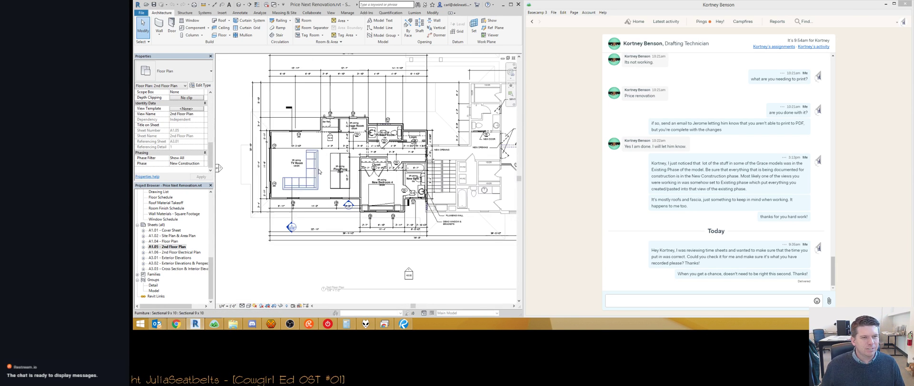
pyautogui.scroll(4, 421, 205)
pyautogui.click(415, 165)
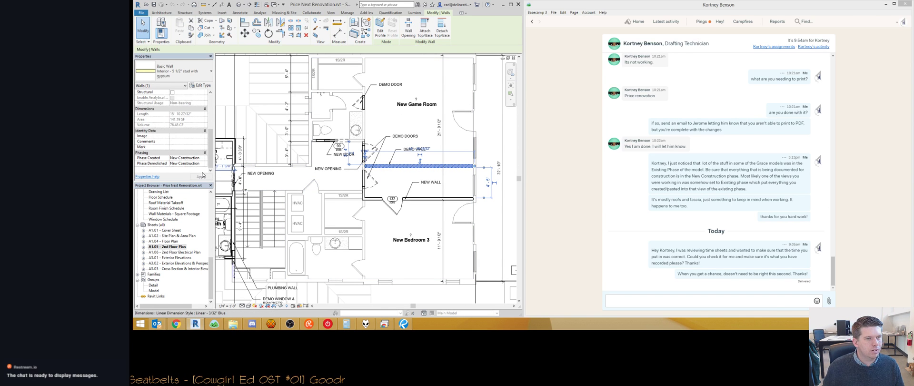
pyautogui.press('Escape')
# Step: Check the phasing of the exterior stucco wall above the TV Room and look over the 2nd floor plan
pyautogui.scroll(-5, 398, 173)
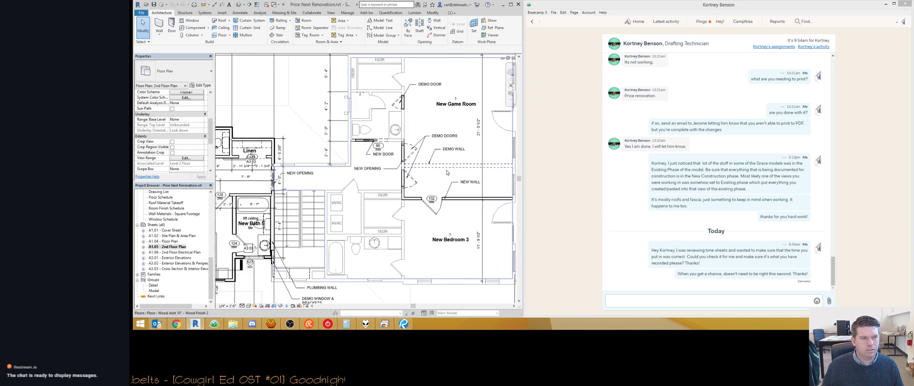
pyautogui.scroll(5, 279, 170)
pyautogui.click(270, 167)
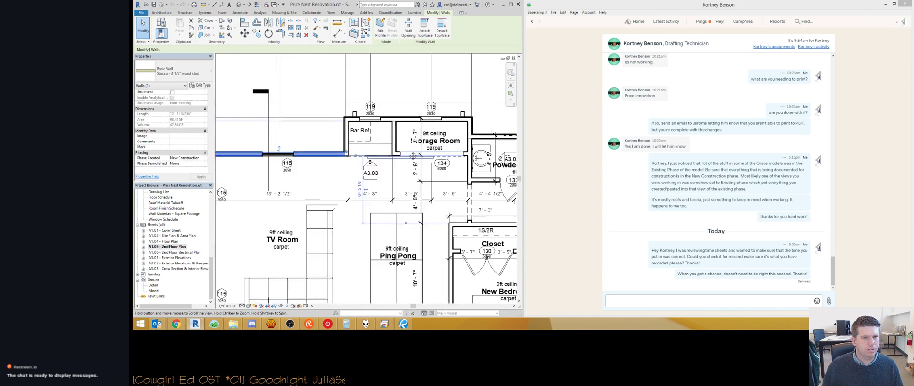
pyautogui.scroll(-3, 333, 181)
pyautogui.press('Escape')
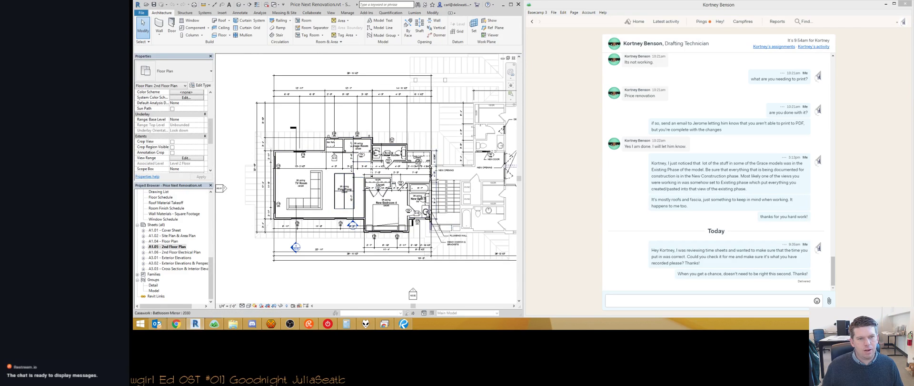
pyautogui.moveTo(472, 215); pyautogui.dragTo(457, 184, button='middle')
pyautogui.scroll(1, 457, 184)
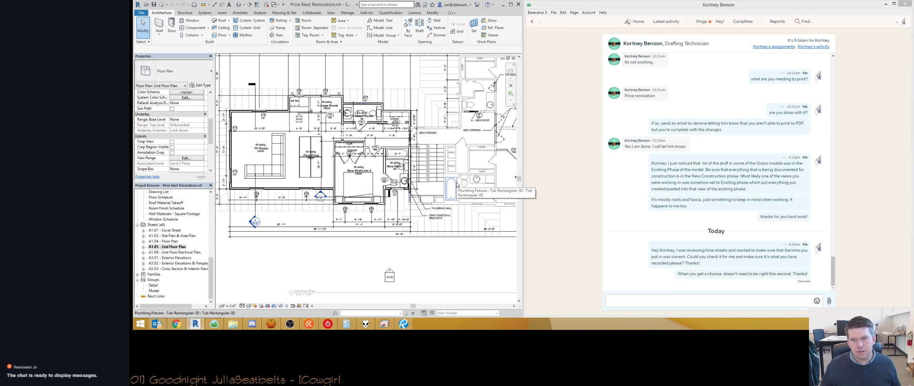
pyautogui.scroll(-2, 405, 267)
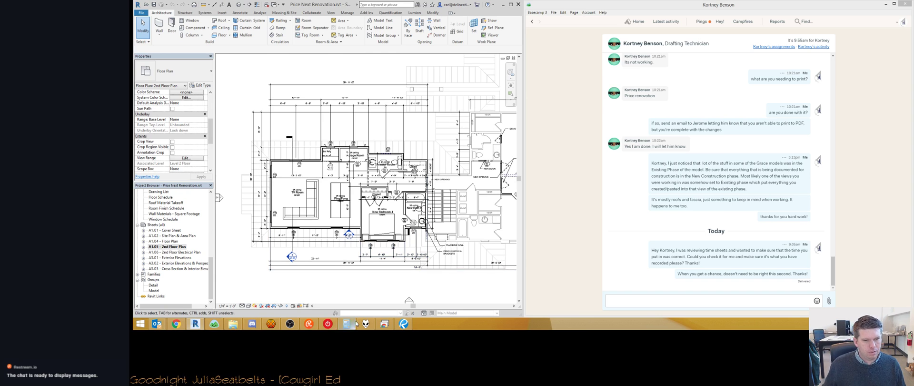
# Step: Bring up the red-lined Price Reno markup in Bluebeam Revu and compare its closet, Powder Room and Ping Pong areas with the plan
pyautogui.click(403, 324)
pyautogui.scroll(2, 629, 209)
pyautogui.scroll(2, 629, 210)
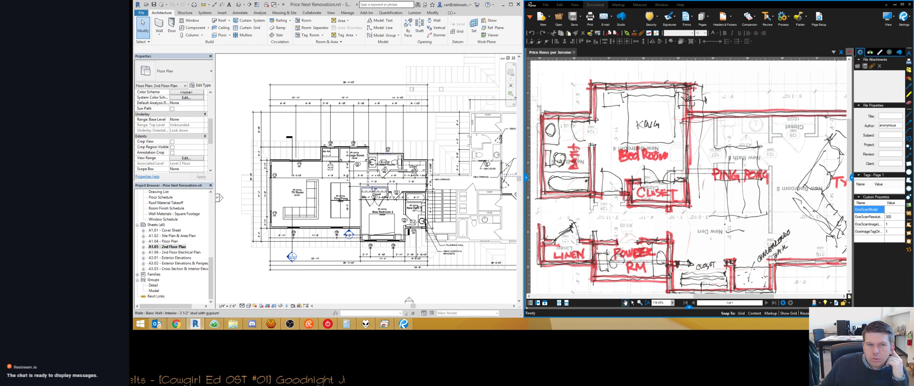
pyautogui.scroll(3, 374, 190)
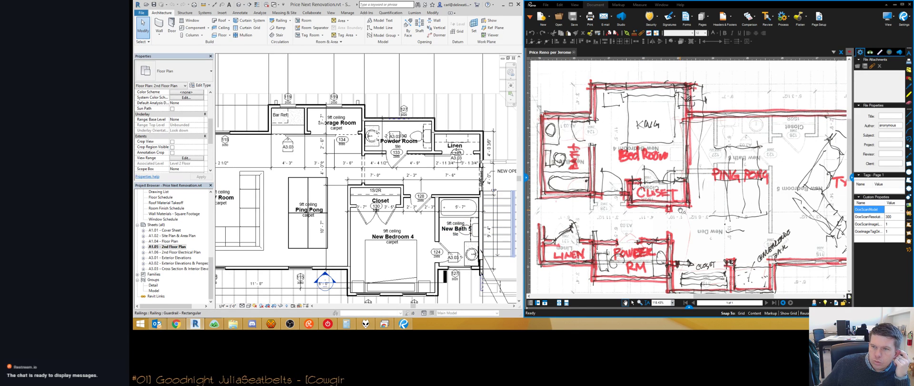
pyautogui.moveTo(678, 210); pyautogui.dragTo(629, 190)
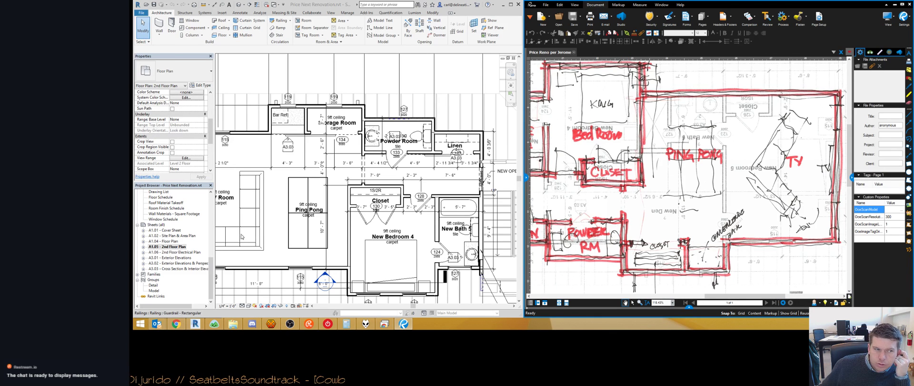
# Step: Check the stair and hall area on sheet A1.04 - Floor Plan, then review the full layout of sheet A1.05 - 2nd Floor Plan
pyautogui.doubleClick(174, 242)
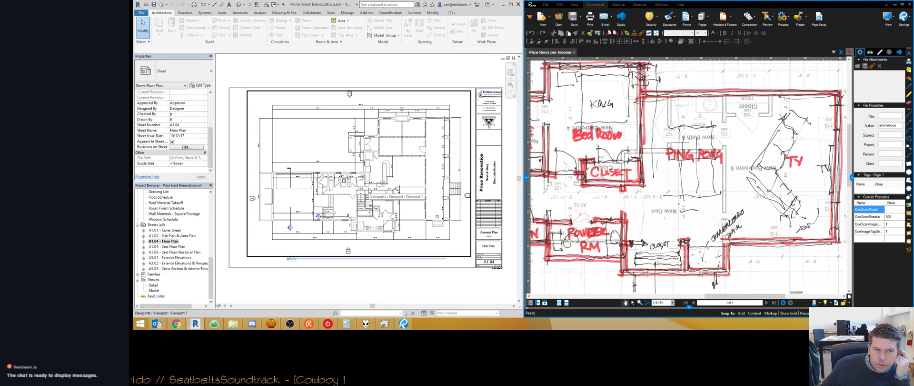
pyautogui.scroll(4, 369, 190)
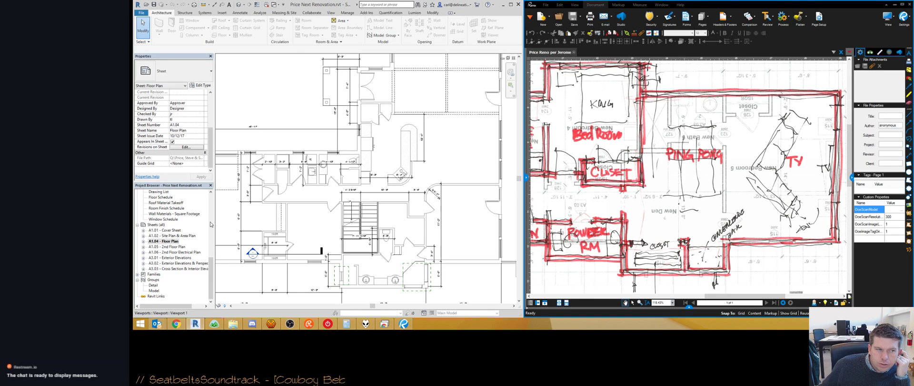
pyautogui.doubleClick(174, 246)
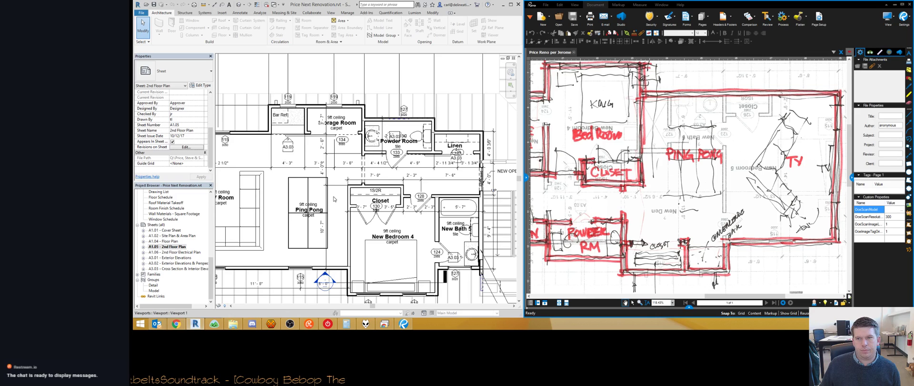
pyautogui.scroll(-2, 334, 199)
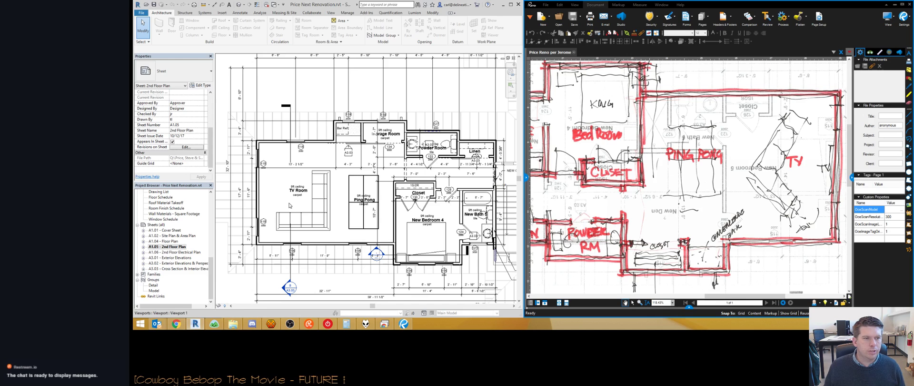
pyautogui.scroll(-5, 279, 195)
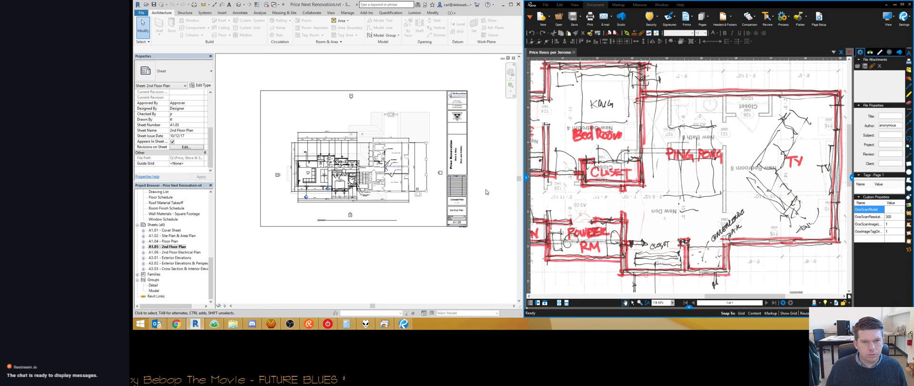
pyautogui.scroll(2, 479, 174)
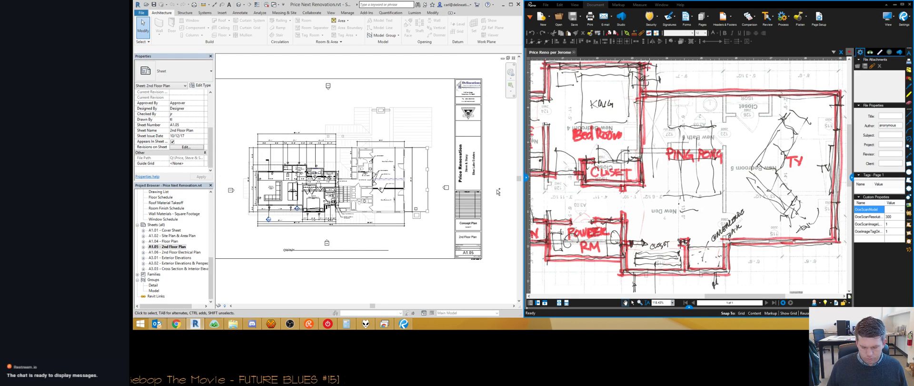
# Step: Set the print range to sheets A1.05, A1.06 and A3.03 without saving the selection for future sessions
pyautogui.hotkey('ctrl', 'p')
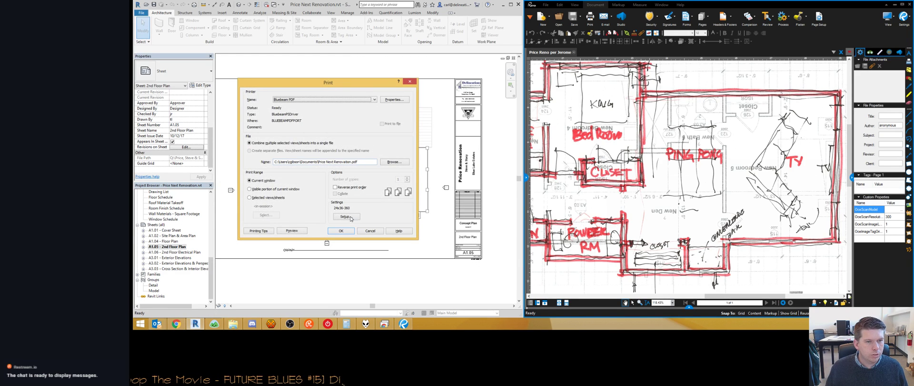
pyautogui.click(264, 197)
pyautogui.click(265, 214)
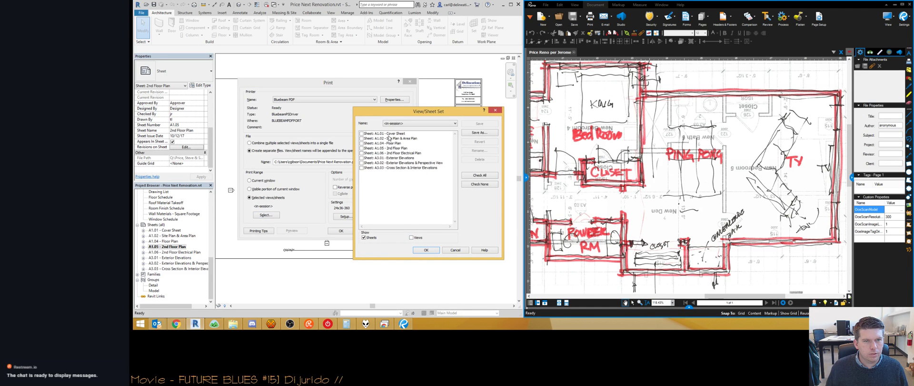
pyautogui.click(395, 148)
pyautogui.click(396, 153)
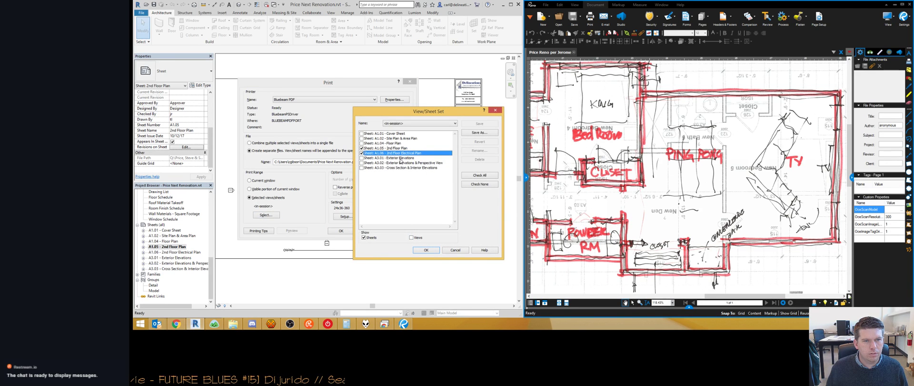
pyautogui.click(403, 168)
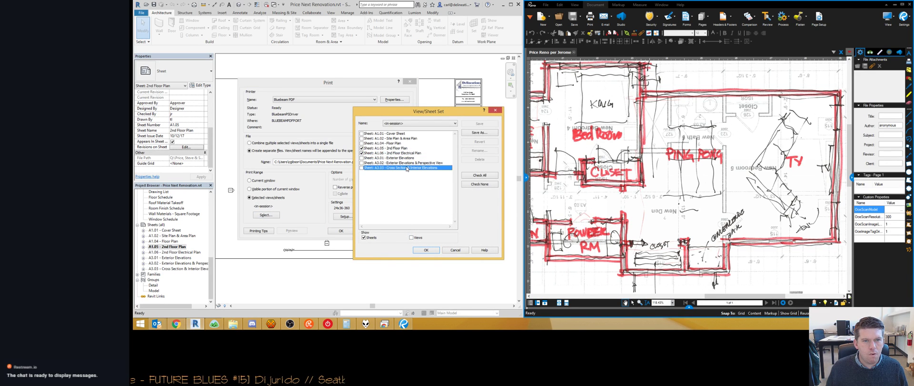
pyautogui.click(424, 250)
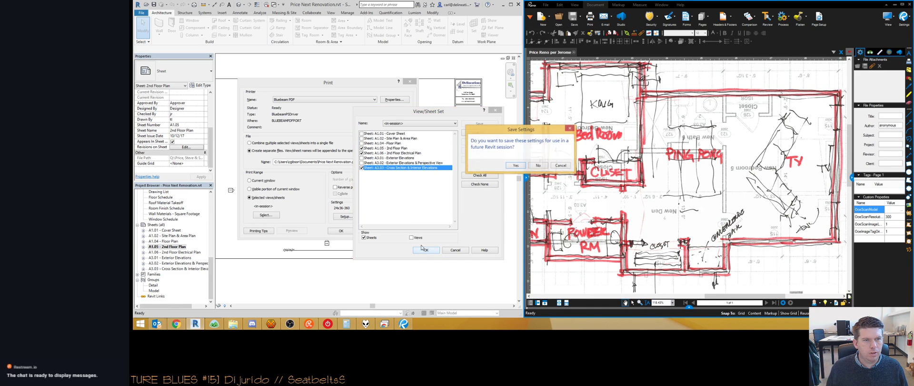
pyautogui.click(540, 166)
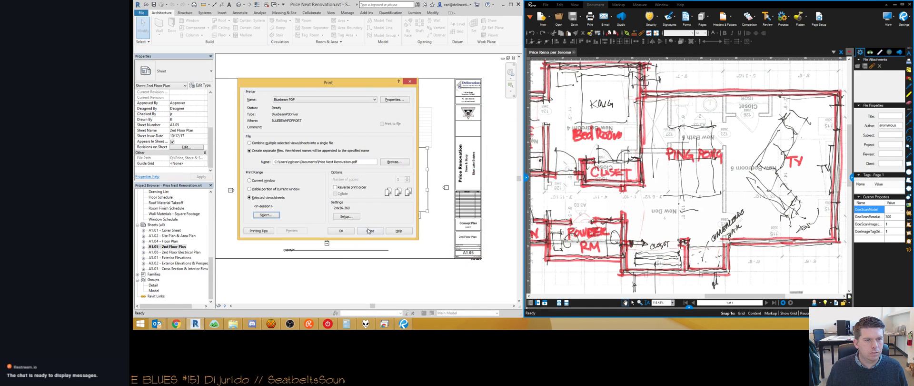
# Step: Check the 24x36-360 print setup, switch the output to one combined file, and print the selected sheets with Bluebeam PDF
pyautogui.click(345, 217)
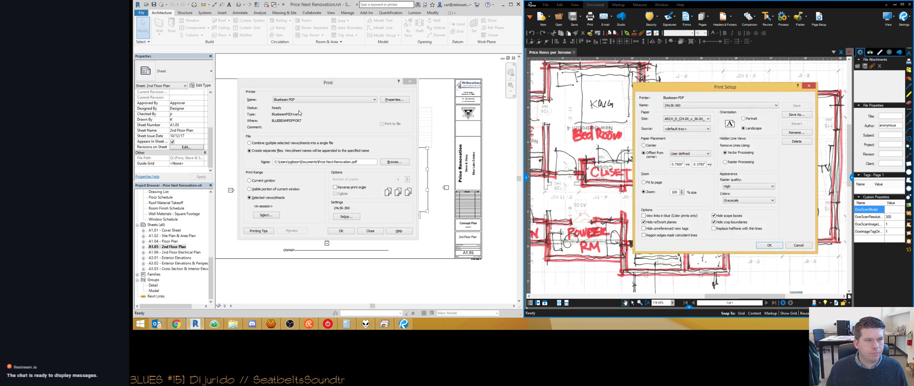
pyautogui.click(676, 106)
pyautogui.click(690, 132)
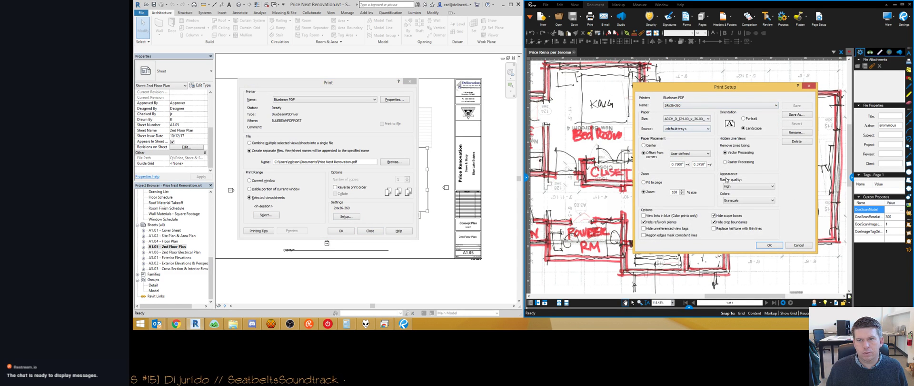
pyautogui.click(765, 246)
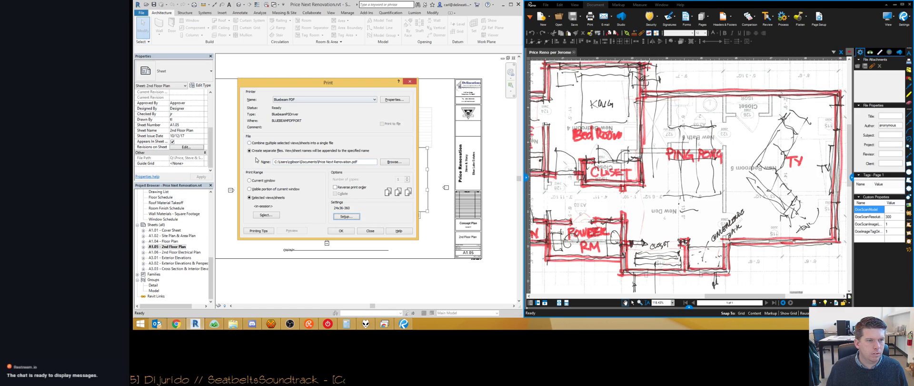
pyautogui.click(341, 230)
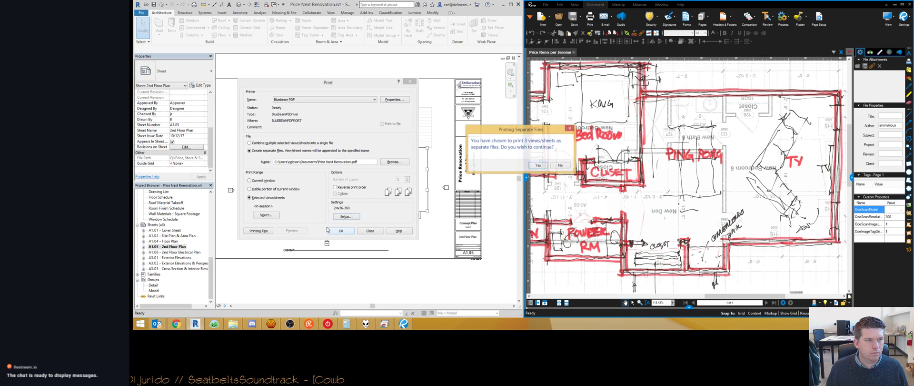
pyautogui.click(292, 143)
pyautogui.click(340, 231)
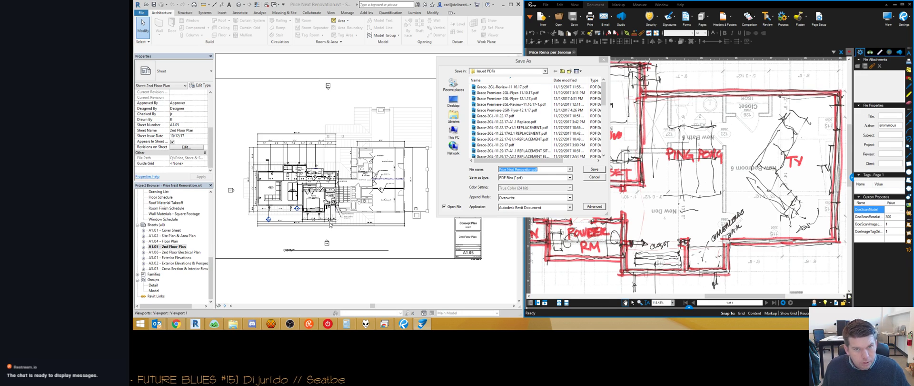
# Step: Set the PDF save location to the Draft pdfs folder in the Price client folder on the renovations (Q:) drive
pyautogui.click(562, 71)
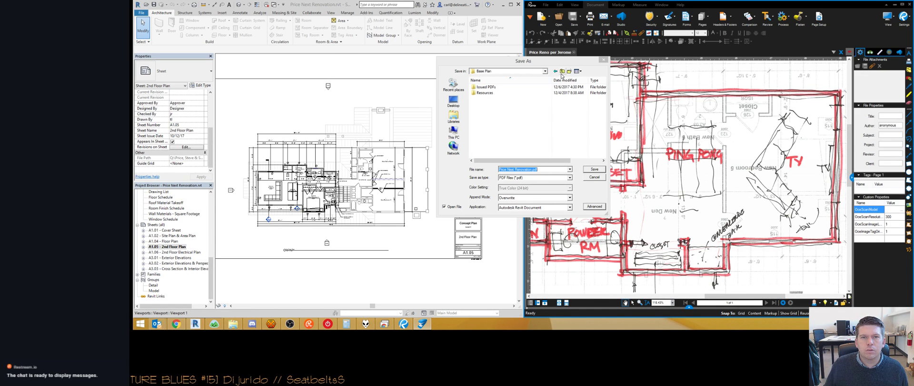
pyautogui.click(562, 71)
pyautogui.click(562, 72)
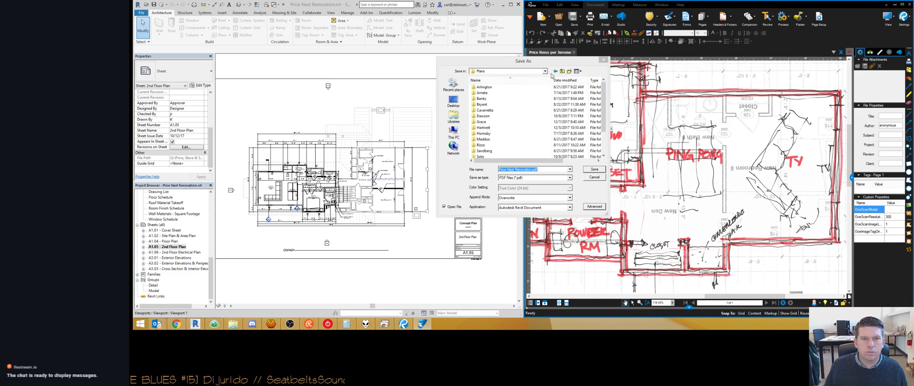
pyautogui.click(562, 71)
pyautogui.click(563, 71)
pyautogui.click(563, 72)
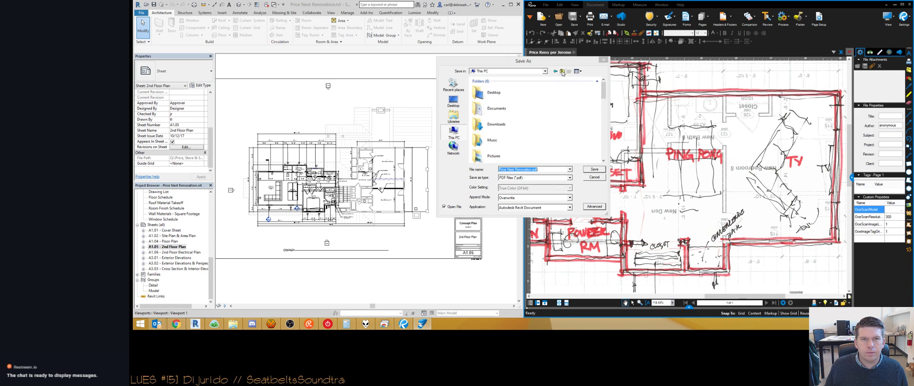
pyautogui.scroll(-5, 511, 119)
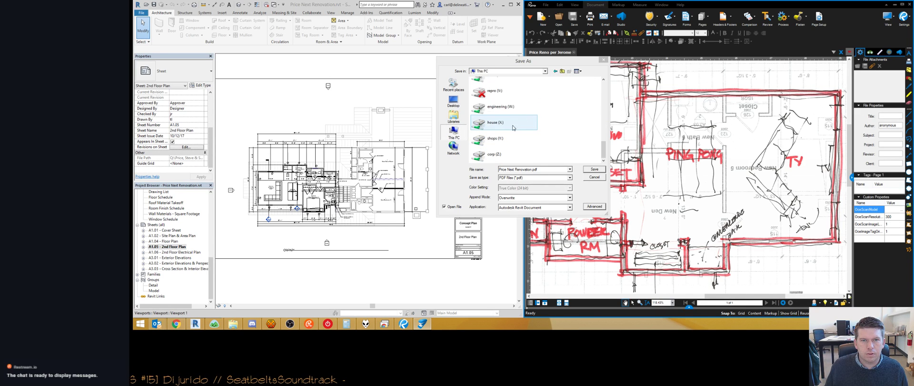
pyautogui.scroll(-5, 511, 117)
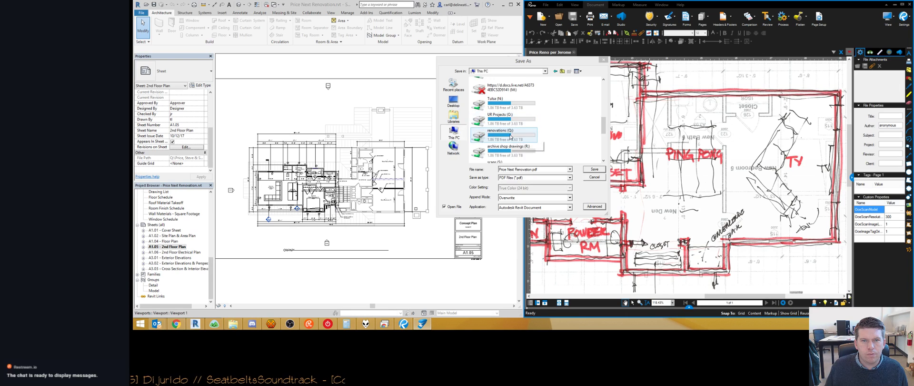
pyautogui.doubleClick(509, 127)
pyautogui.click(504, 117)
pyautogui.write('pri')
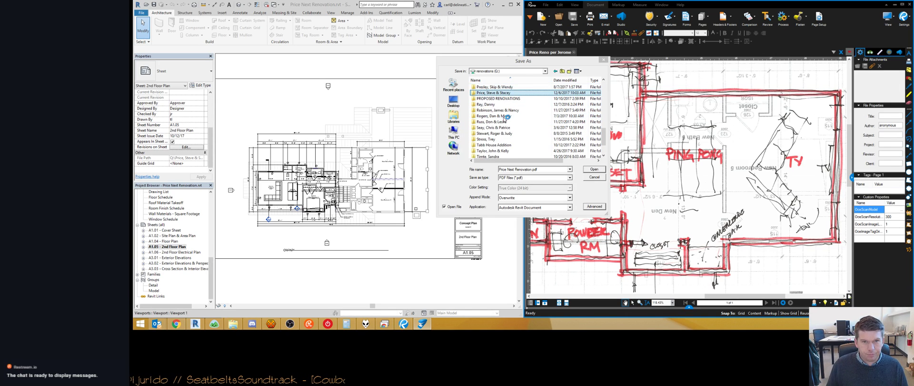
pyautogui.press('Return')
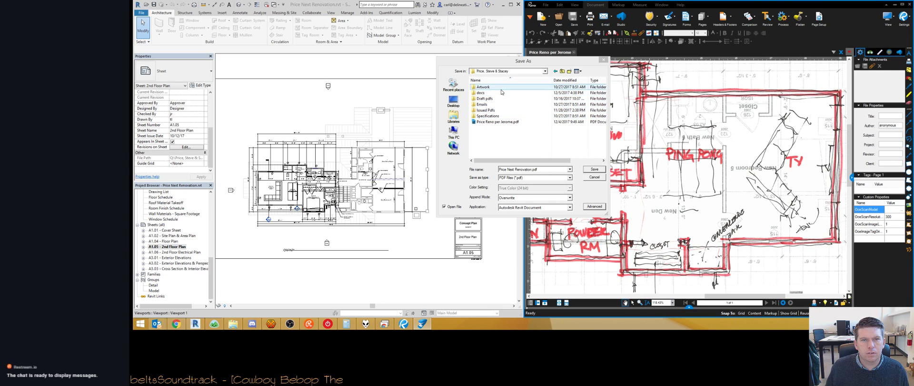
pyautogui.doubleClick(501, 99)
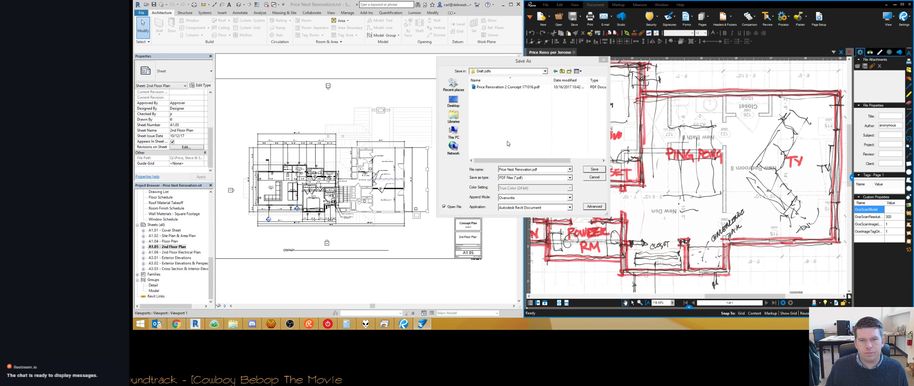
# Step: Append "-Redlines for" and the drafter's first name to the Price Next Renovation PDF file name and save the file
pyautogui.click(531, 168)
pyautogui.click(530, 168)
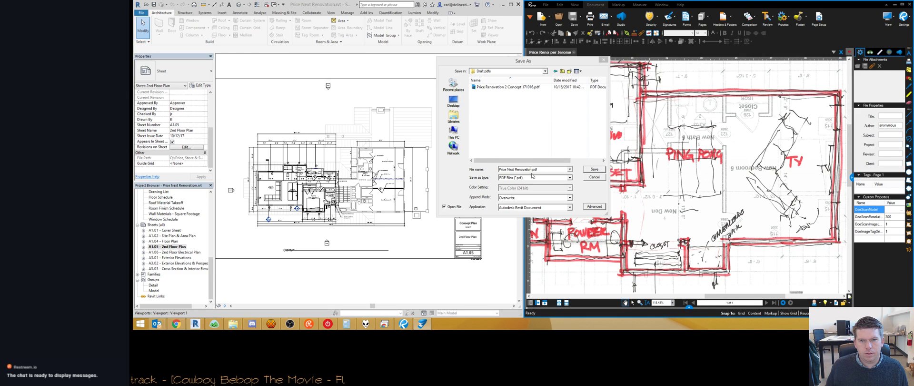
pyautogui.write('-F')
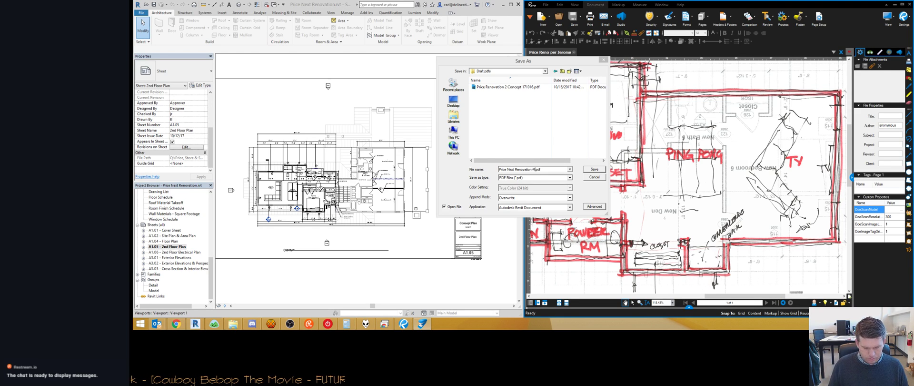
pyautogui.write('edlines fo')
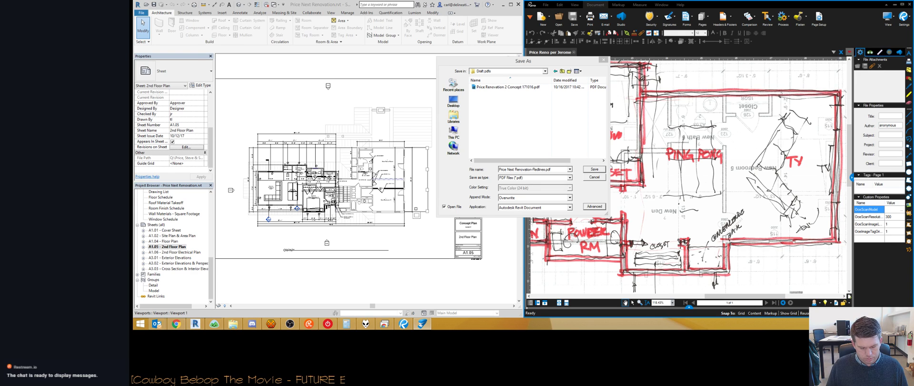
pyautogui.write('r Kortney')
pyautogui.hotkey('ctrl', 'a')
pyautogui.press('Return')
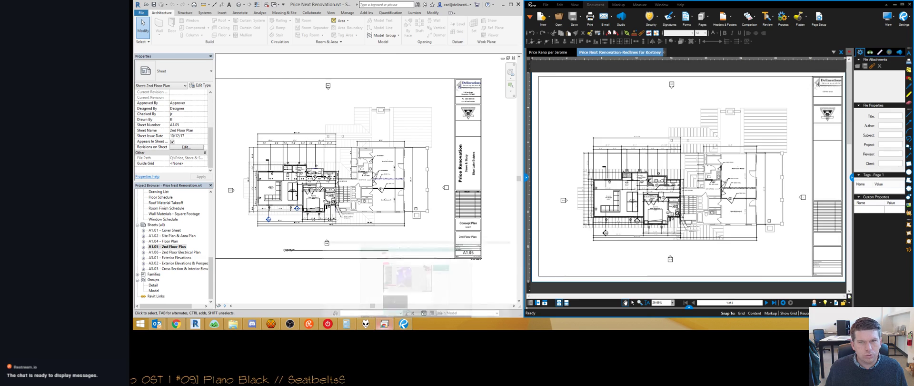
# Step: Switch to the creativeSurface remote session and open the network server \\10.10.10.25 in its File Explorer
pyautogui.click(384, 323)
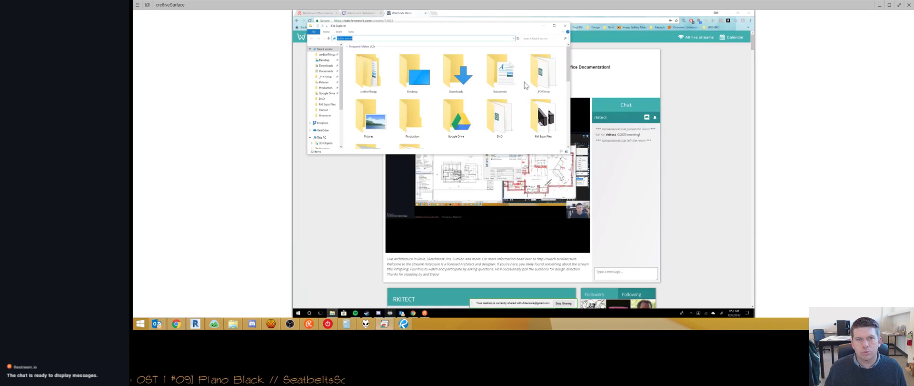
pyautogui.click(367, 37)
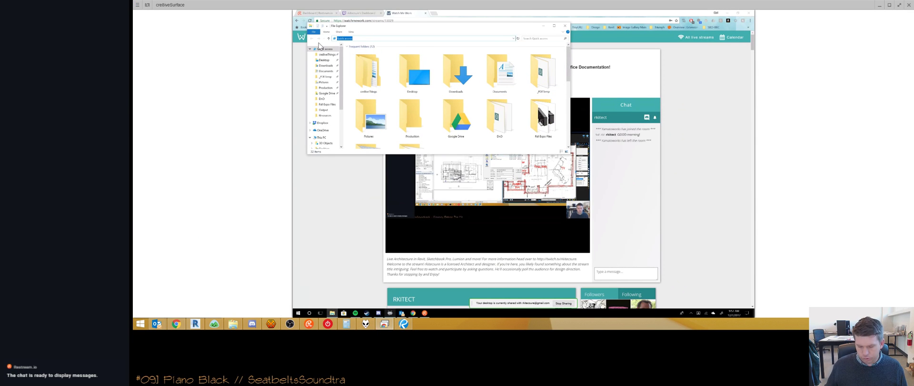
pyautogui.write('\\\\10.10.10.1')
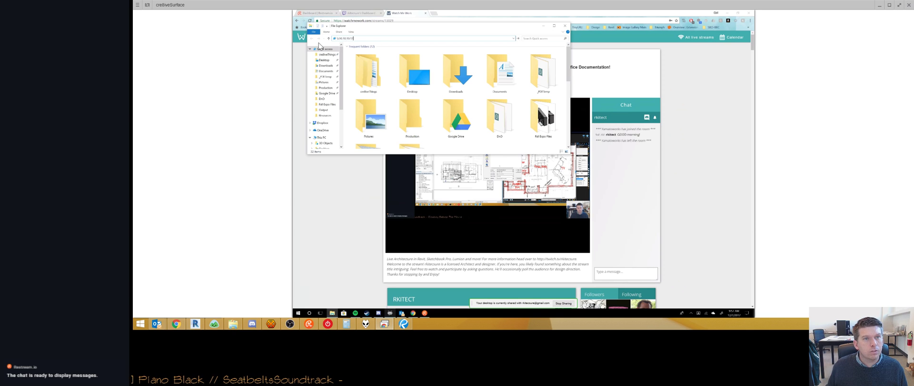
pyautogui.press('Return')
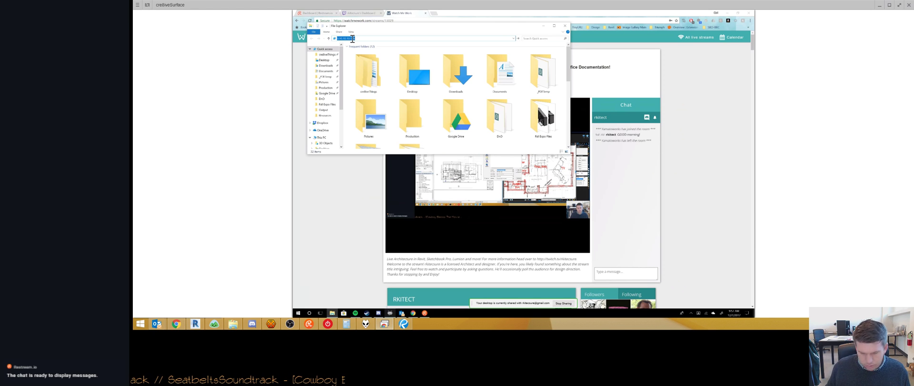
pyautogui.write('\\\\10.10.10.25')
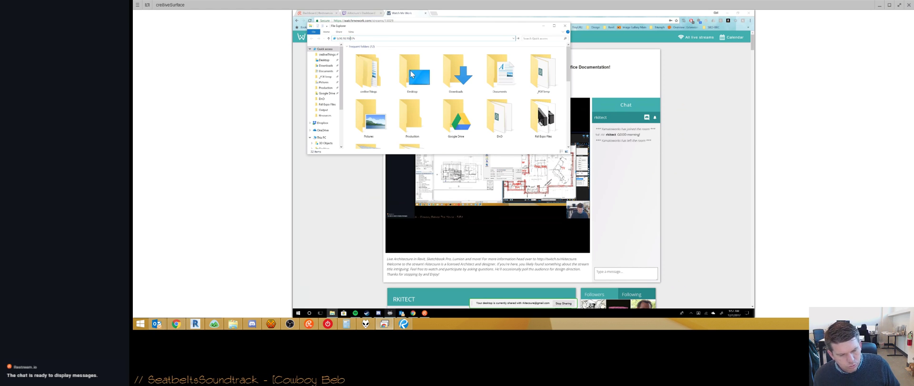
pyautogui.press('Return')
# Step: Browse through Company and renovations to the Price client's Draft pdfs folder and open the new redlines PDF
pyautogui.doubleClick(408, 75)
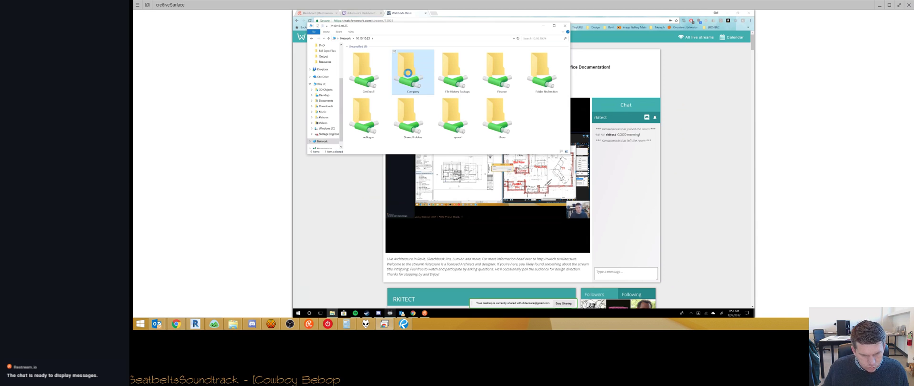
pyautogui.click(366, 81)
pyautogui.doubleClick(370, 82)
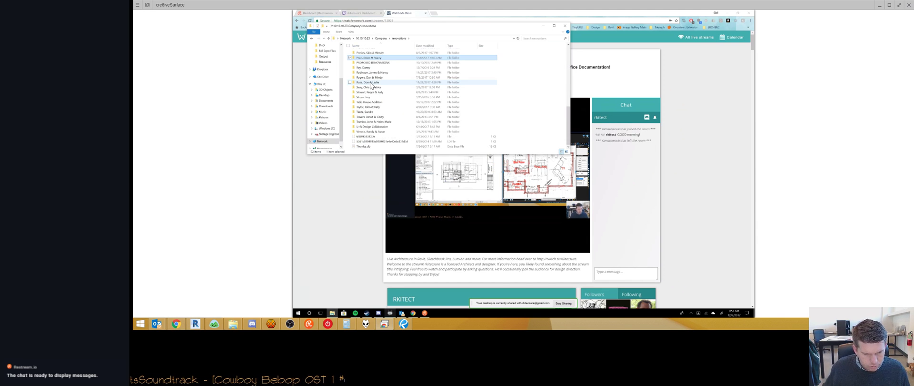
pyautogui.press('Return')
pyautogui.click(373, 63)
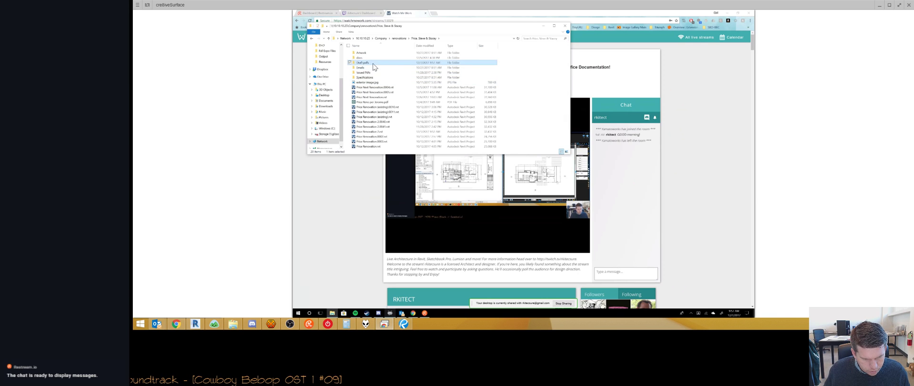
pyautogui.doubleClick(373, 63)
pyautogui.doubleClick(380, 53)
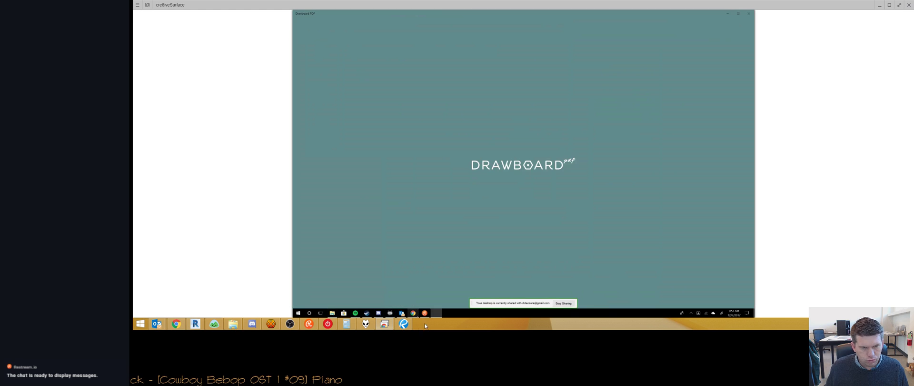
# Step: Close Bluebeam Revu on the local computer and Drawboard PDF in the remote session
pyautogui.click(406, 325)
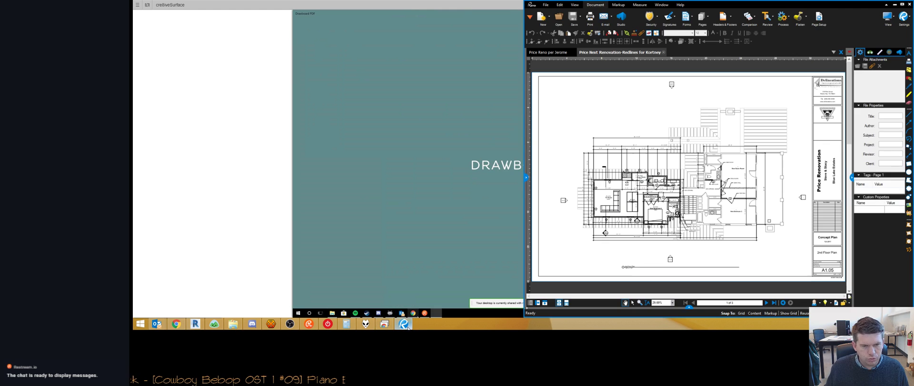
pyautogui.click(909, 5)
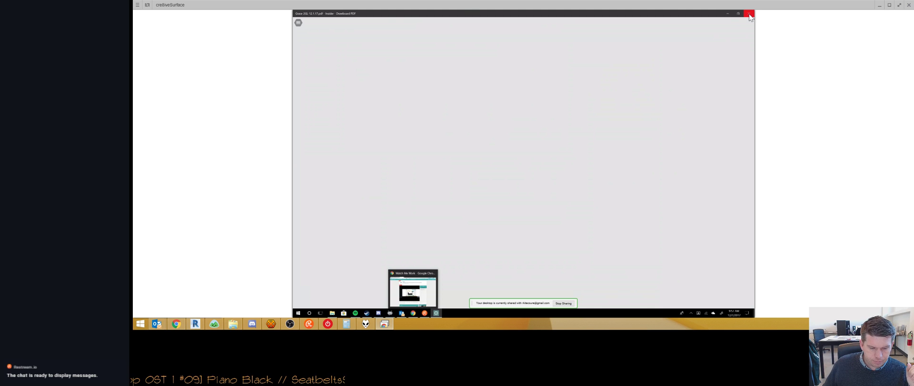
pyautogui.click(749, 14)
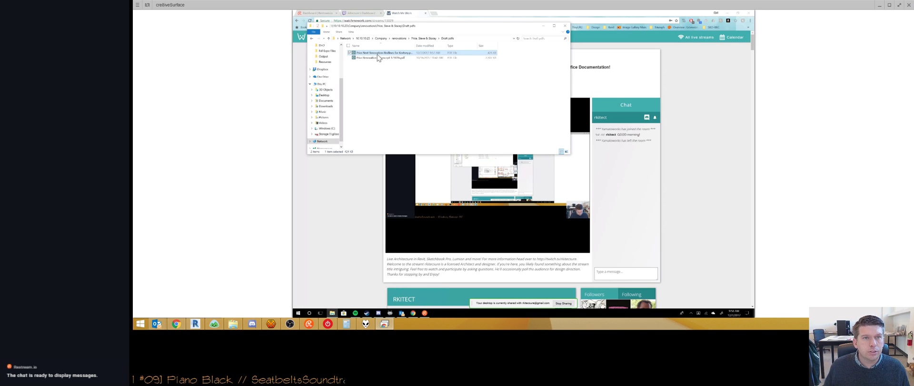
# Step: Open the redlines PDF with Bluebeam Revu in the remote session and restore the remote window beside Revit
pyautogui.rightClick(378, 54)
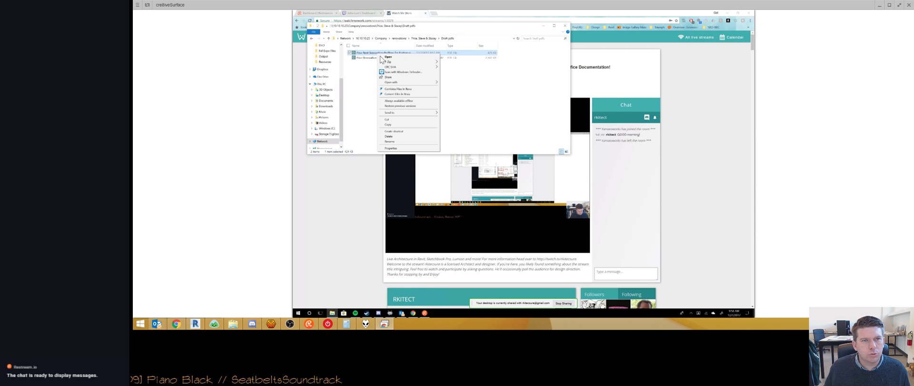
pyautogui.moveTo(393, 82)
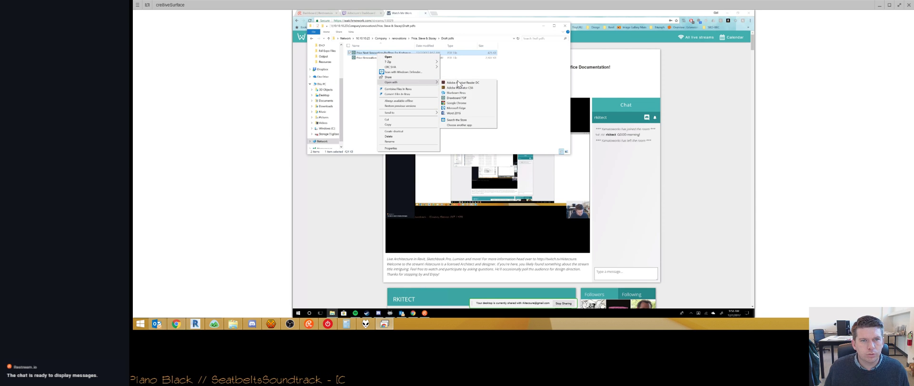
pyautogui.click(459, 97)
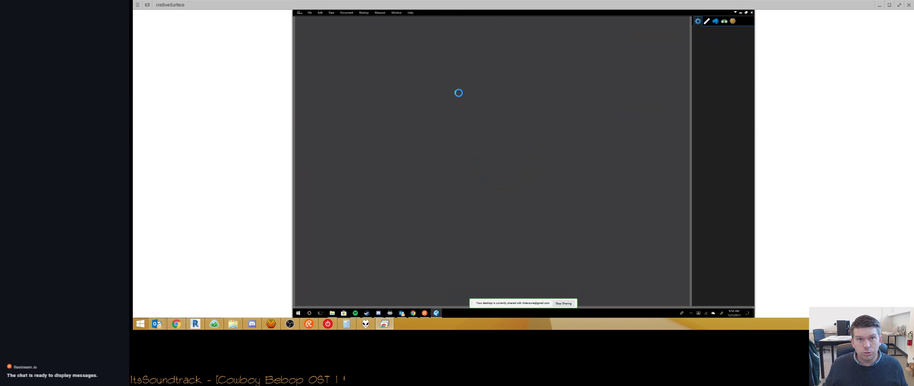
pyautogui.doubleClick(491, 6)
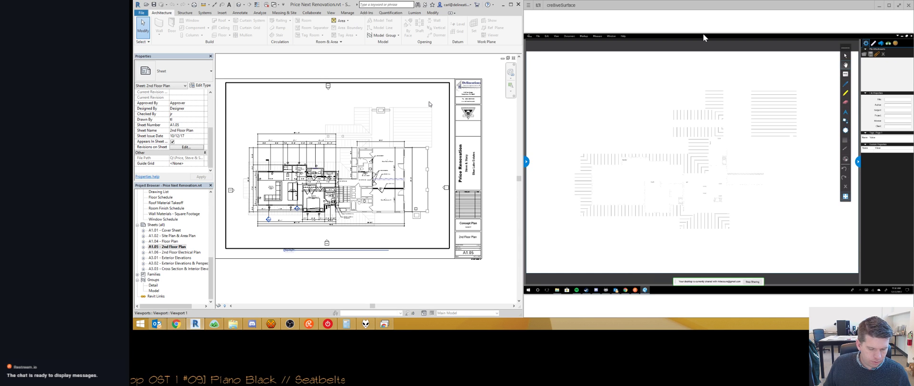
pyautogui.press('Escape')
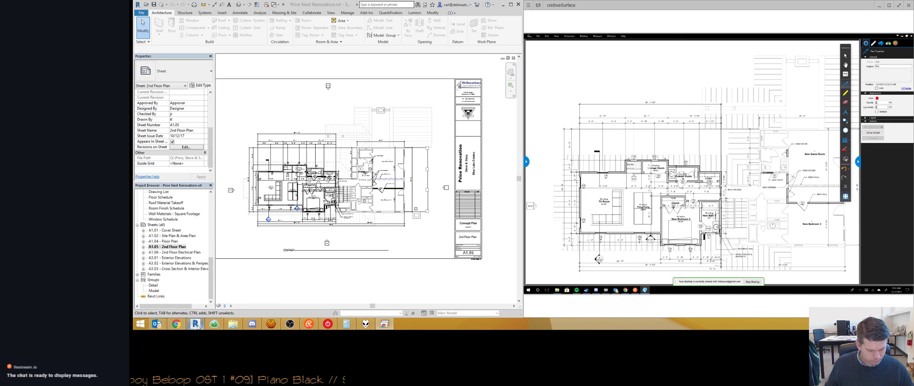
# Step: Start Bluebeam Revu 2016 on the local computer, list the recent files and open the Price Reno per Jerome - Copy PDF
pyautogui.press('super')
pyautogui.write('bluebeam Revu 2016')
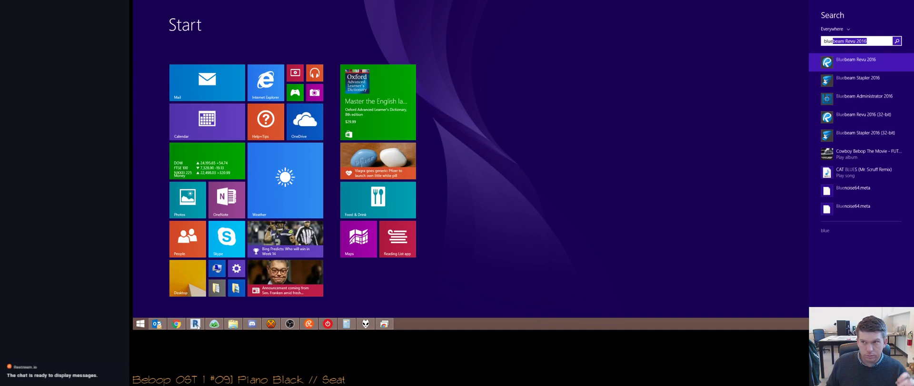
pyautogui.press('Return')
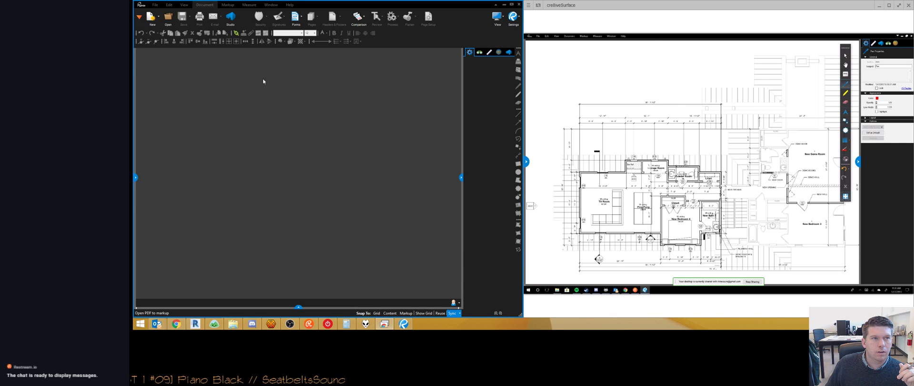
pyautogui.click(136, 178)
pyautogui.click(167, 80)
pyautogui.click(378, 175)
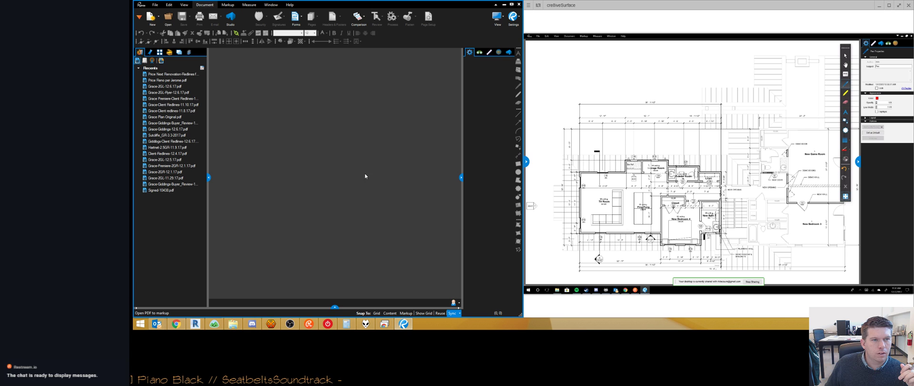
pyautogui.click(184, 82)
pyautogui.click(375, 176)
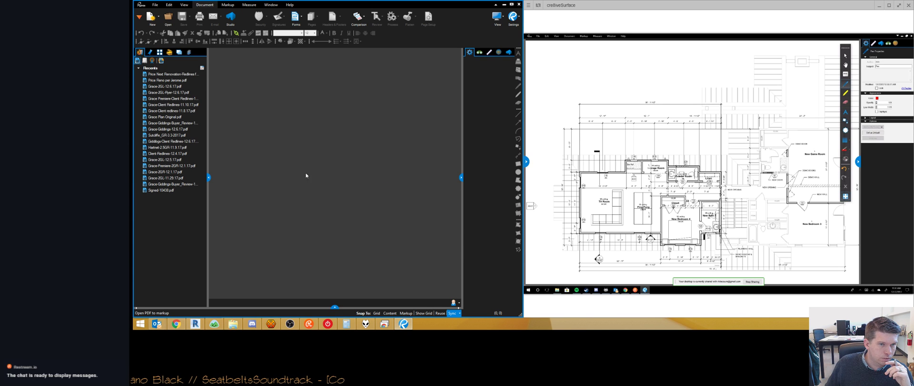
pyautogui.click(372, 173)
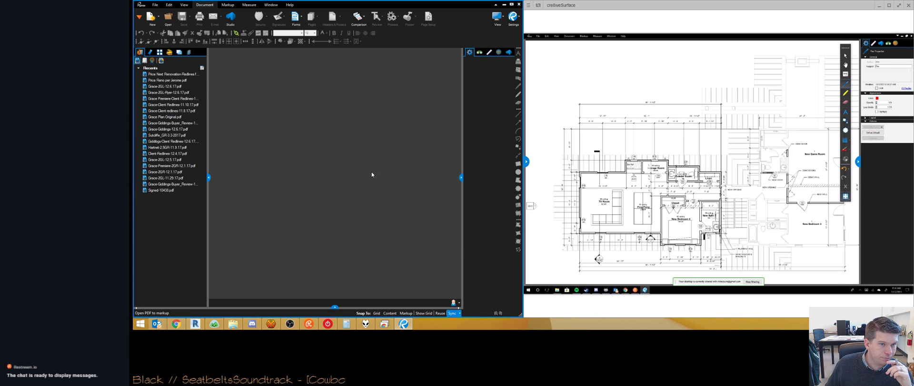
pyautogui.click(329, 174)
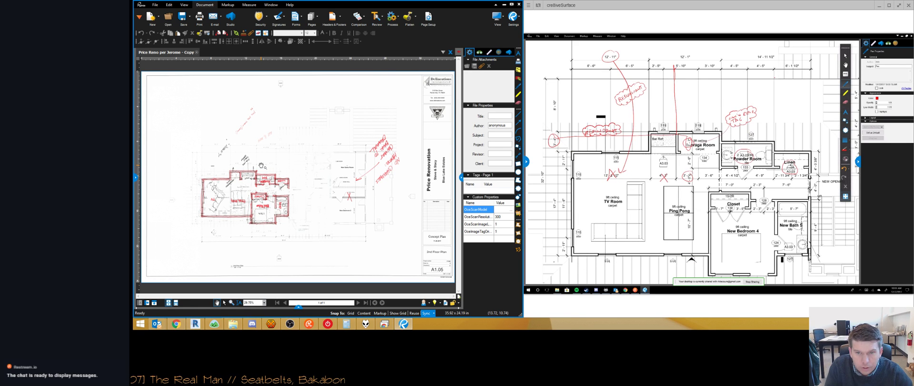
# Step: Switch to Basecamp 3, open the receptionist's ping conversation and send "Let me think while I review some drawings."
pyautogui.click(214, 323)
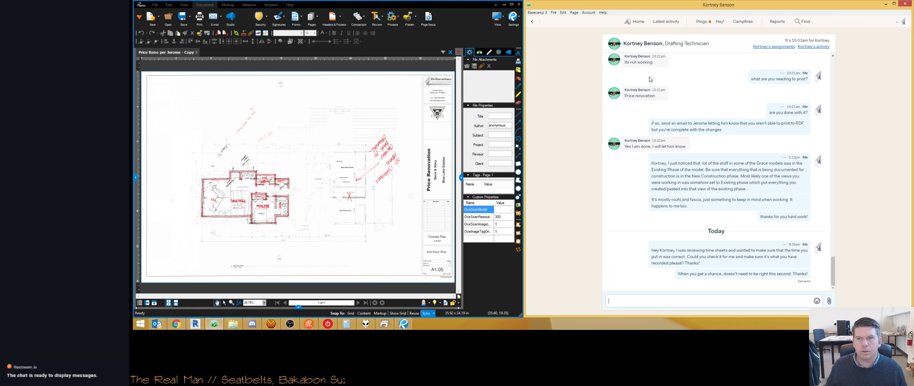
pyautogui.click(703, 24)
pyautogui.click(645, 103)
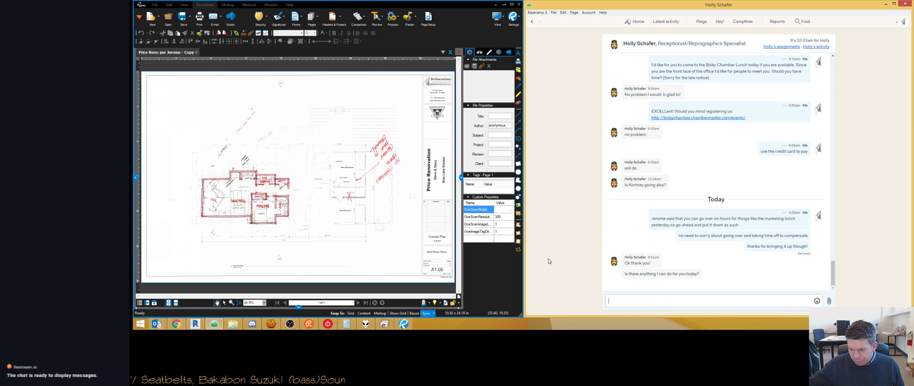
pyautogui.write('Let me ')
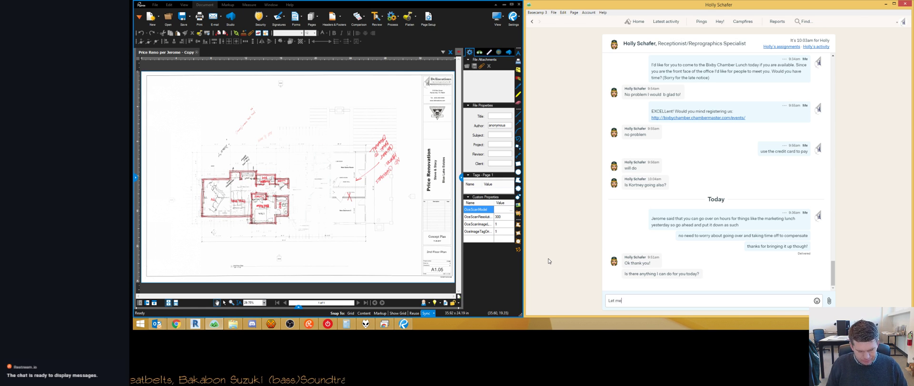
pyautogui.write('think')
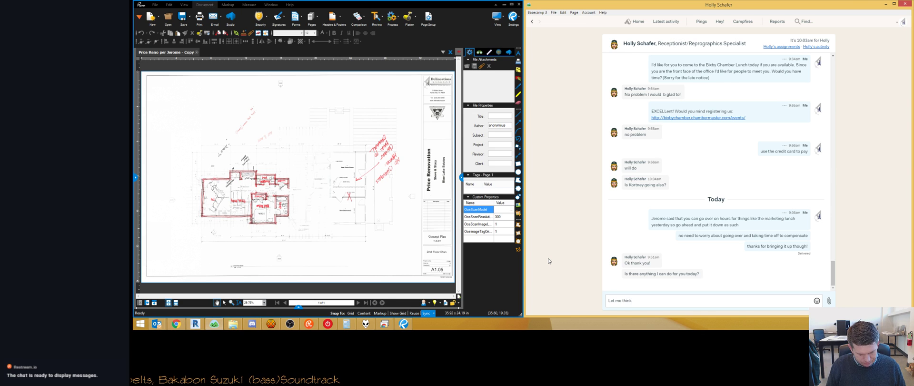
pyautogui.write(' while I review some drawings.')
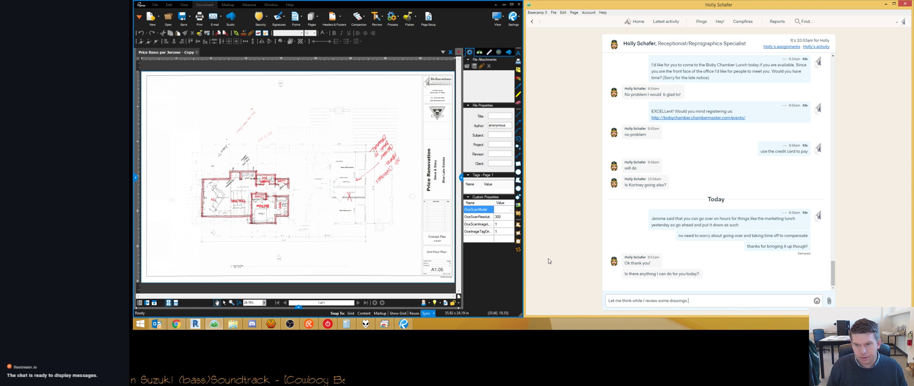
pyautogui.press('Return')
pyautogui.write('We can try calling some people t')
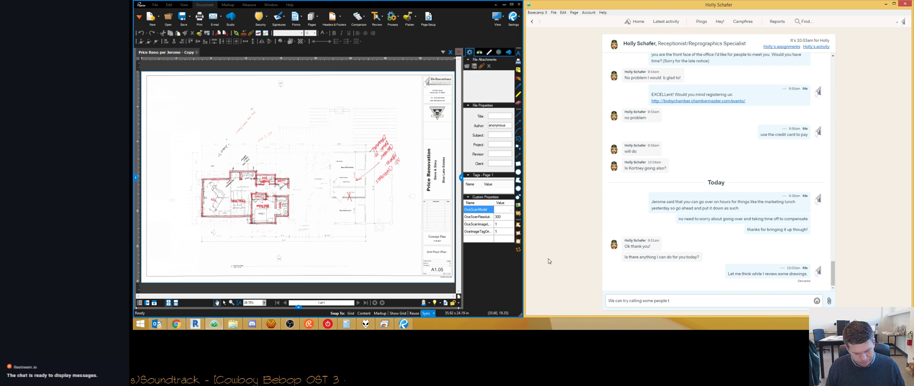
pyautogui.hotkey('ctrl', 'a')
pyautogui.press('BackSpace')
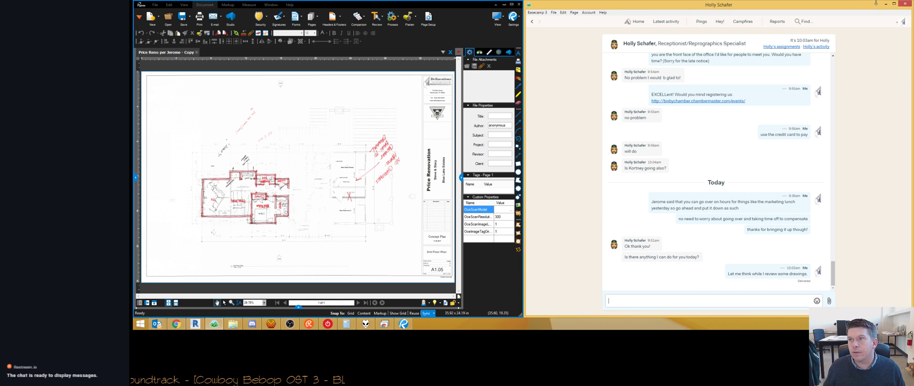
# Step: Open the director's ping conversation, send "Was she supposed to show demolition of existing walls?" and put the chat window away
pyautogui.click(702, 26)
pyautogui.click(683, 78)
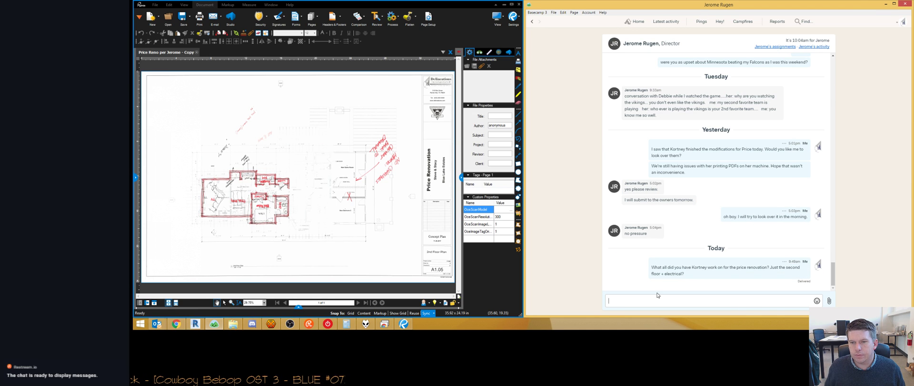
pyautogui.write('Was she supposed to show demoliti')
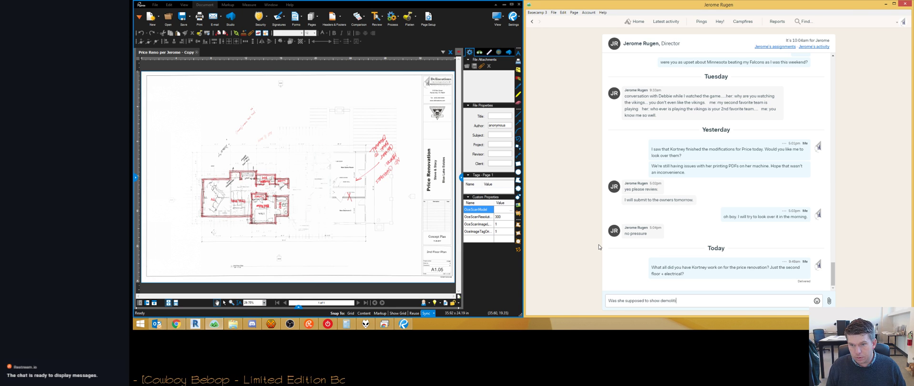
pyautogui.write('on of existing walls?')
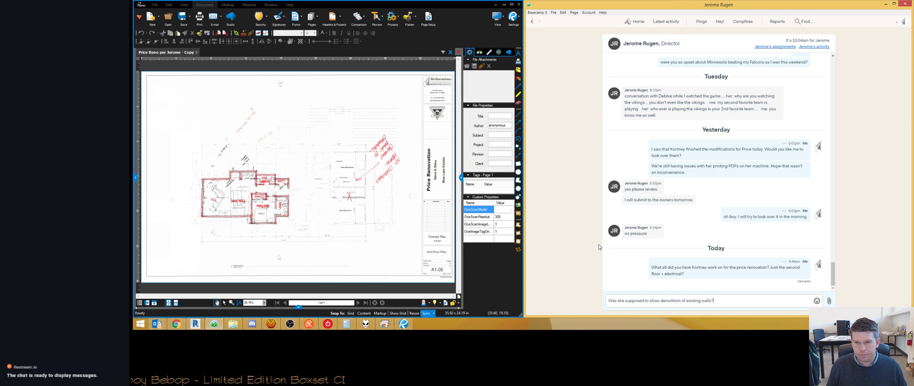
pyautogui.press('Return')
pyautogui.click(905, 4)
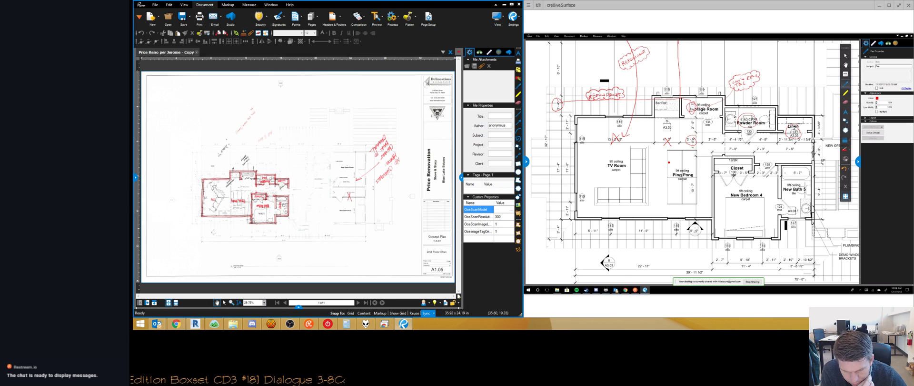
pyautogui.click(290, 323)
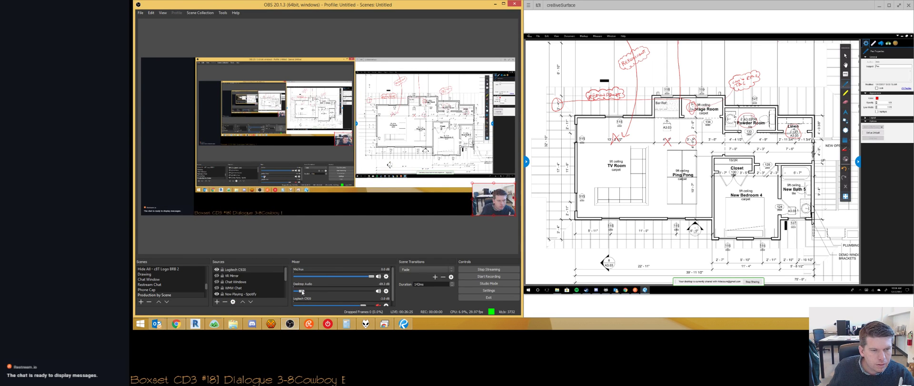
pyautogui.click(495, 5)
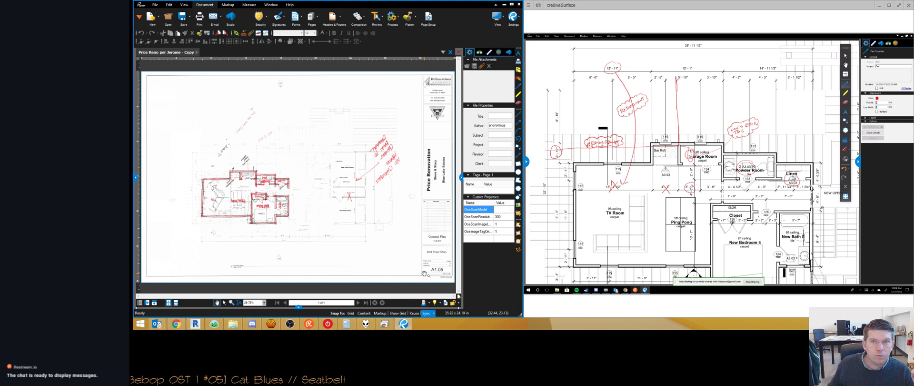
# Step: Examine the red sketches around the powder room, linen, closet and bedroom on the local second-floor plan
pyautogui.scroll(3, 258, 174)
pyautogui.scroll(5, 258, 171)
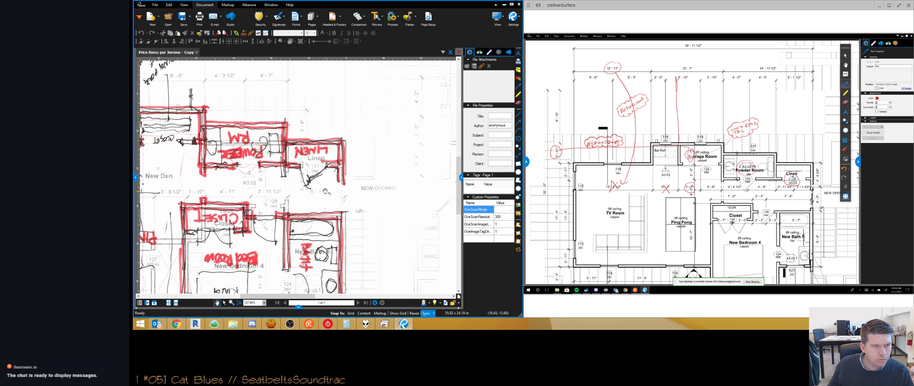
pyautogui.scroll(-1, 326, 191)
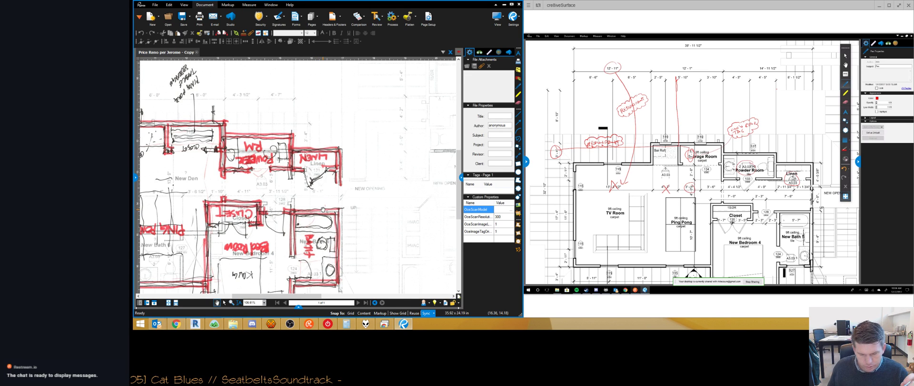
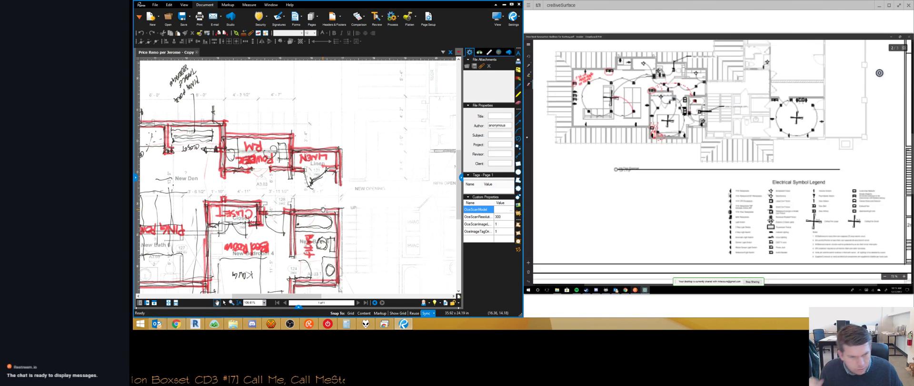
# Step: Return to the director's Basecamp conversation, send "What time are you presenting to Prices today?" and put the chat window away
pyautogui.click(215, 324)
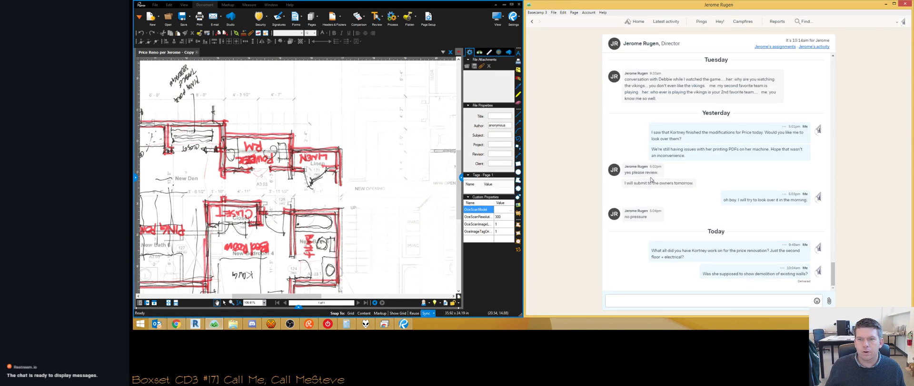
pyautogui.click(650, 301)
pyautogui.write('What time are y')
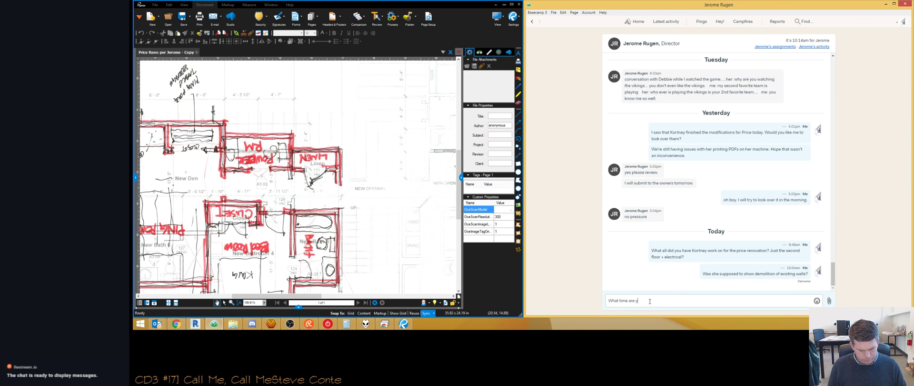
pyautogui.write('ou presenting to Prices today?')
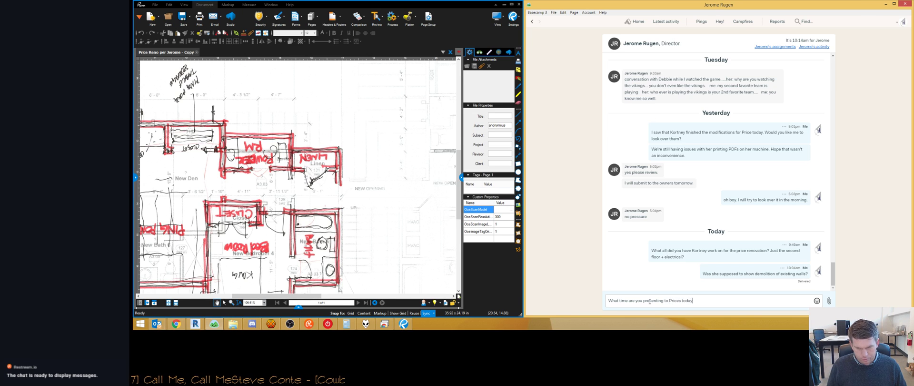
pyautogui.press('Return')
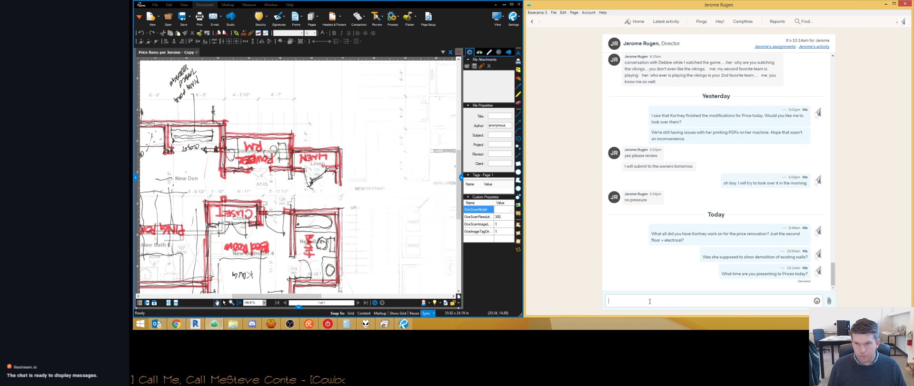
pyautogui.click(884, 5)
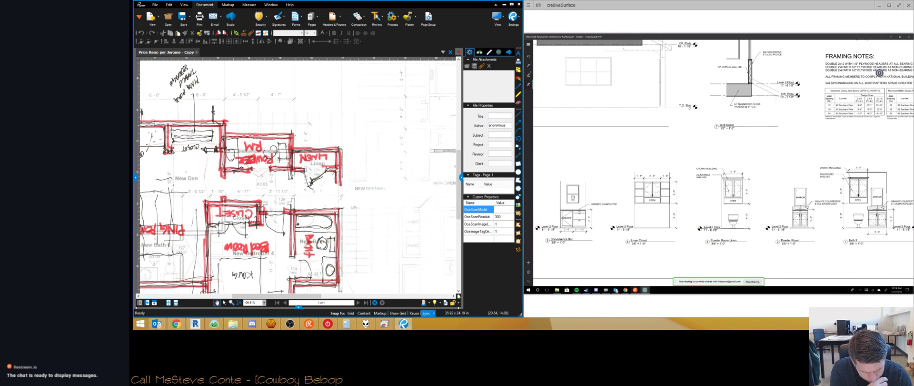
# Step: Rotate the sketched second-floor plan by 180 degrees in the local Bluebeam Revu and center its room sketches in view
pyautogui.hscroll(-2, 879, 72)
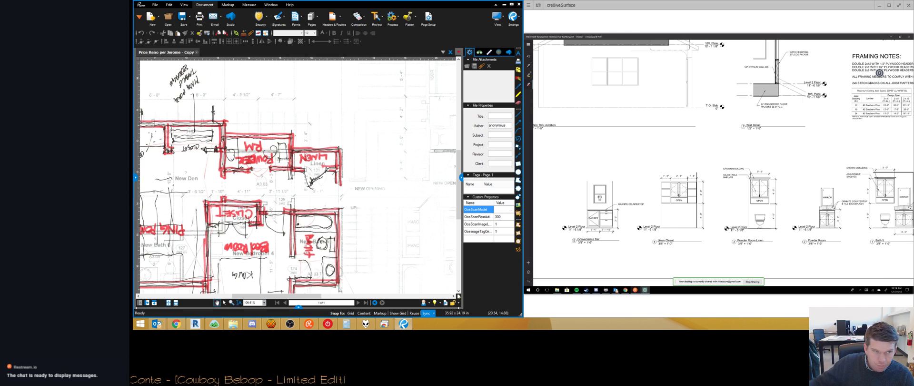
pyautogui.moveTo(151, 164); pyautogui.dragTo(246, 164)
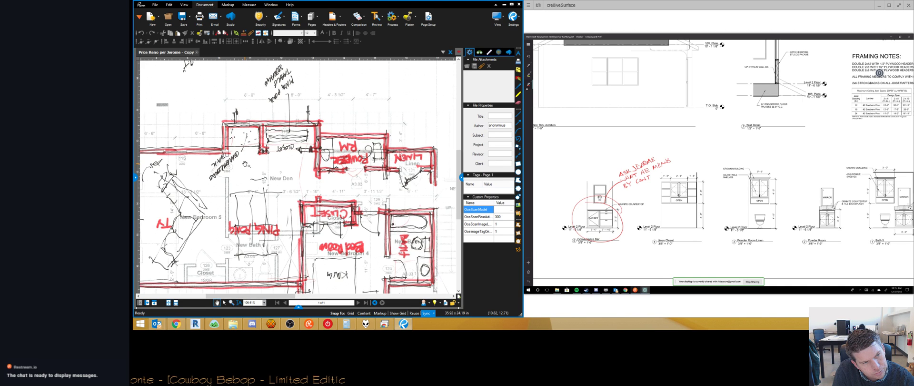
pyautogui.hotkey('ctrl', 'shift', '+')
pyautogui.hotkey('ctrl', 'shift', '+')
pyautogui.scroll(-3, 247, 162)
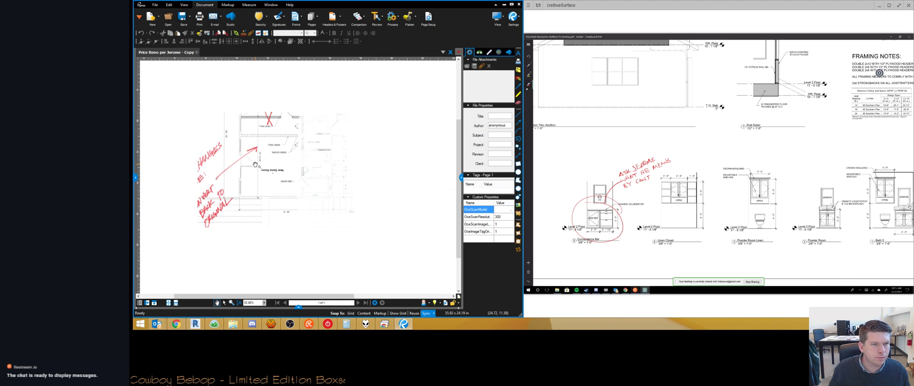
pyautogui.moveTo(410, 135); pyautogui.dragTo(279, 169)
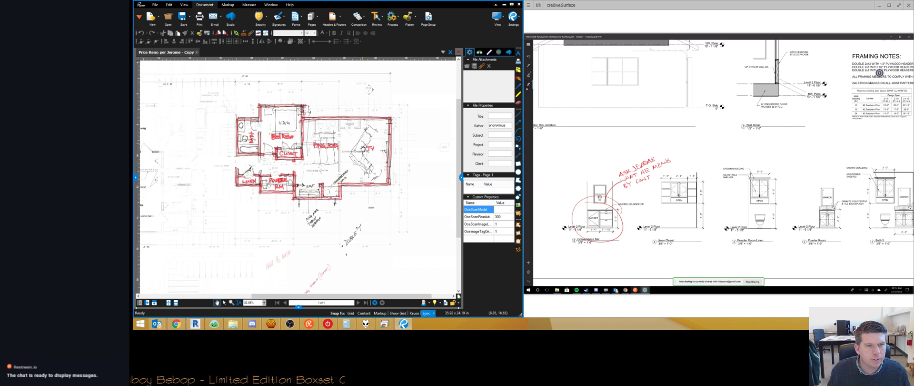
# Step: Examine the convenience bar note and the ping pong, TV and powder room sketches on the rotated plan
pyautogui.scroll(5, 333, 200)
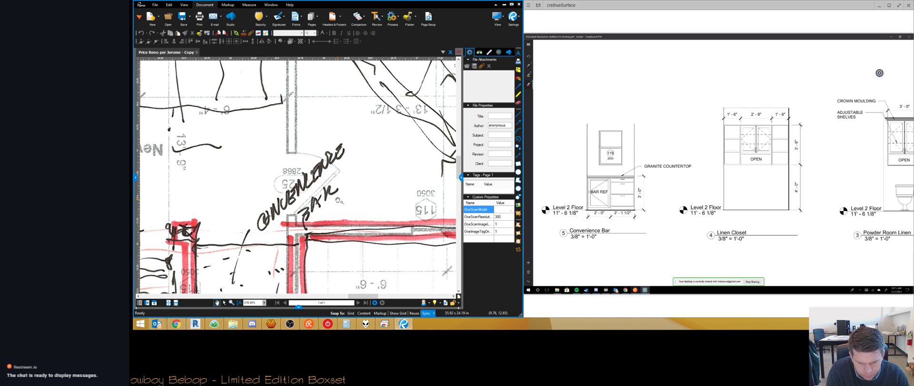
pyautogui.scroll(-5, 313, 144)
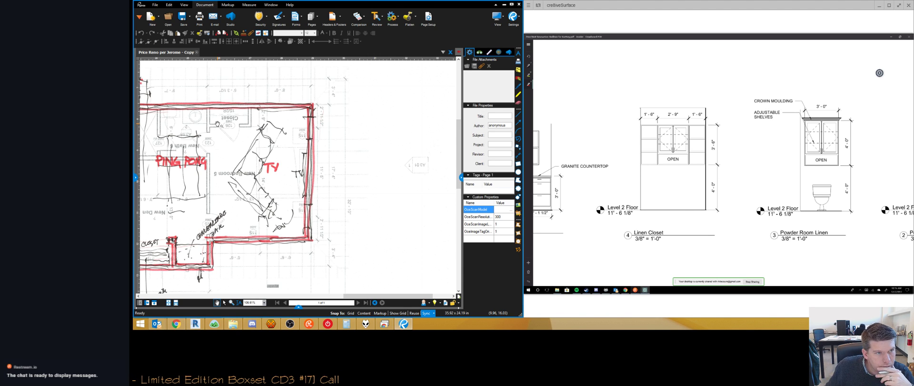
pyautogui.moveTo(224, 145); pyautogui.dragTo(324, 138)
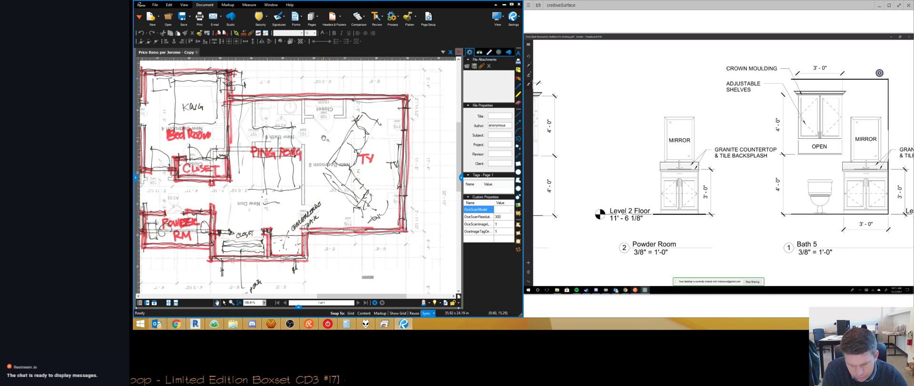
# Step: Switch to the browser, search Google for "shelves under sink?" in a new tab and show the image results
pyautogui.click(176, 324)
pyautogui.hotkey('ctrl', 't')
pyautogui.write('shelves under sink?')
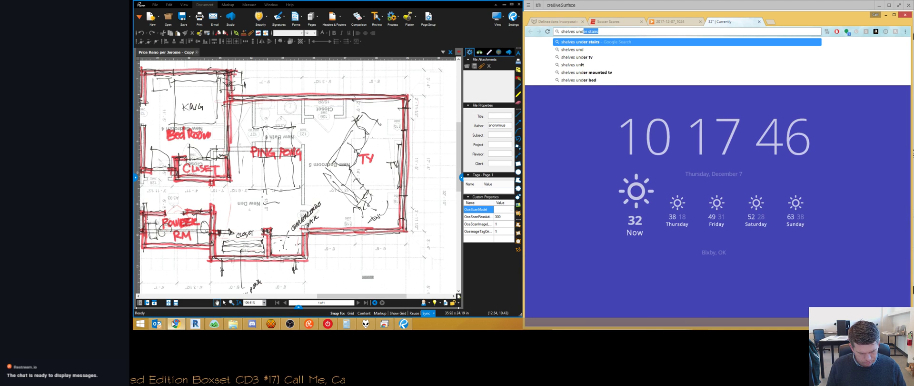
pyautogui.press('Return')
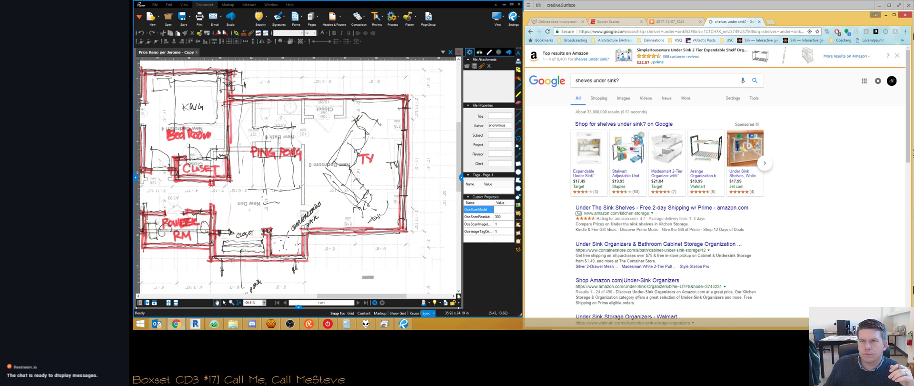
pyautogui.click(623, 99)
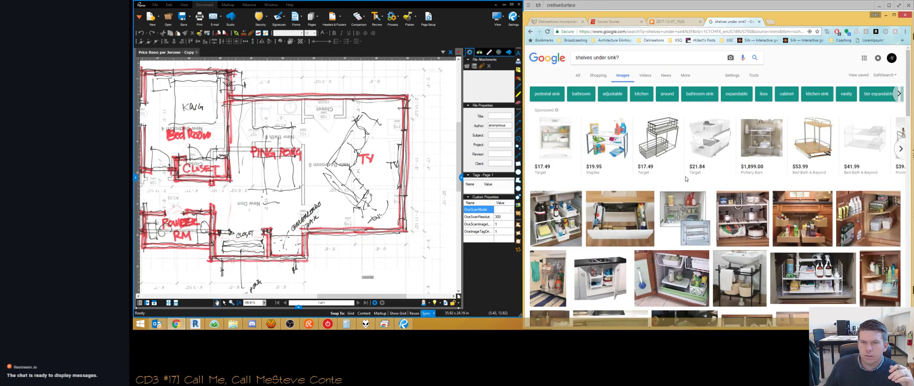
# Step: Browse the image results for under-sink shelf arrangements and close the search tab
pyautogui.scroll(-1, 647, 235)
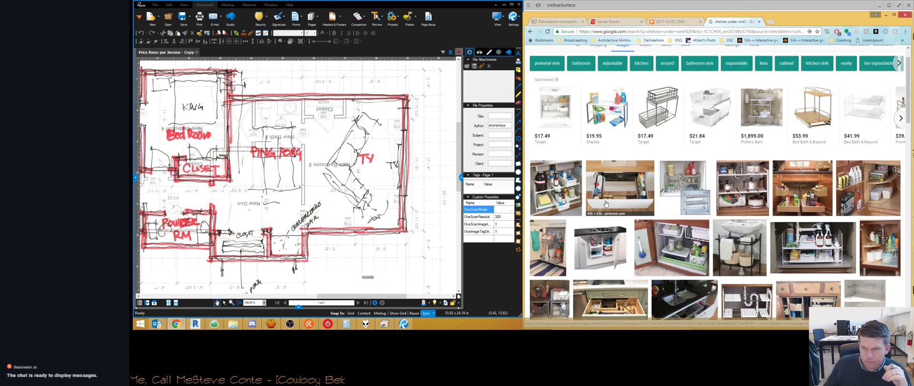
pyautogui.scroll(-2, 605, 204)
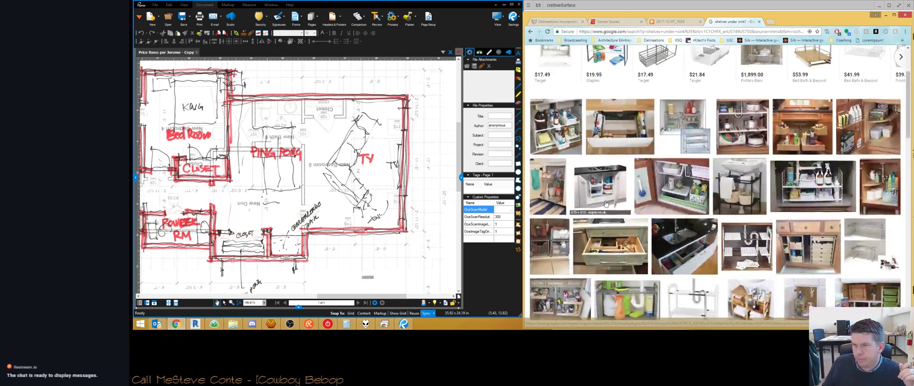
pyautogui.scroll(-5, 606, 203)
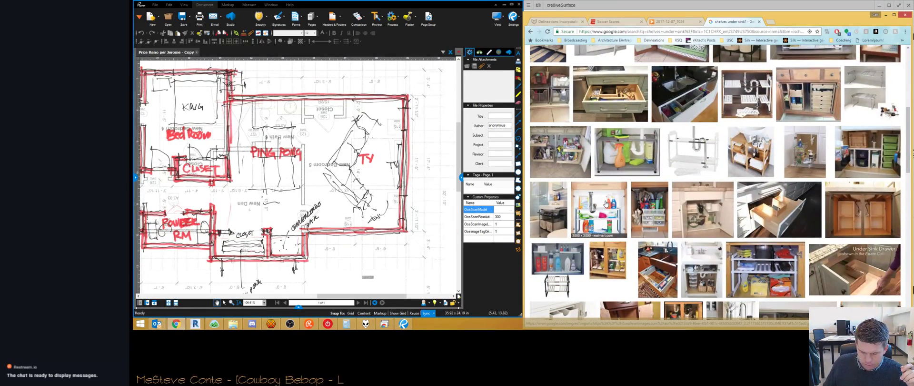
pyautogui.scroll(-4, 605, 203)
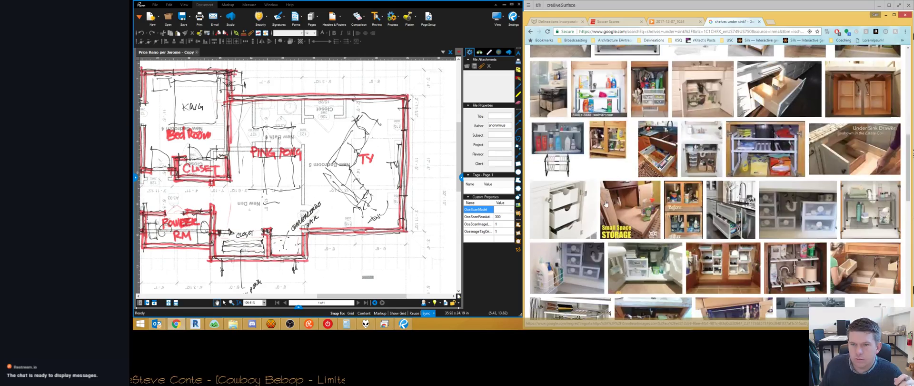
pyautogui.scroll(-6, 603, 203)
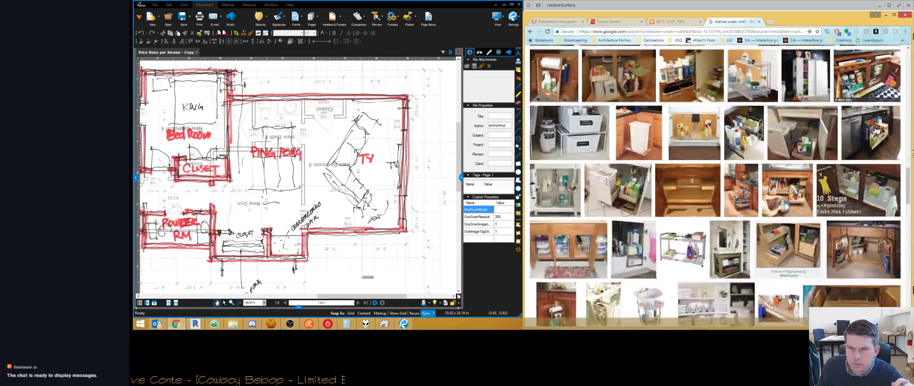
pyautogui.scroll(15, 651, 117)
pyautogui.click(759, 21)
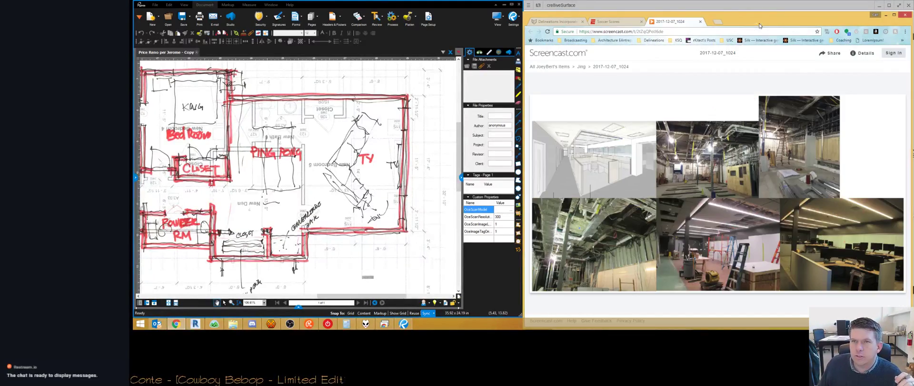
# Step: Open the PDF "Hamlin Renovation FOR CONSTRUCTION 12-12-2014 compressed" from the 149001 - Hamlin Renovation folder under COMPLETED RENOVATIONS on renovations (Q:)
pyautogui.click(233, 324)
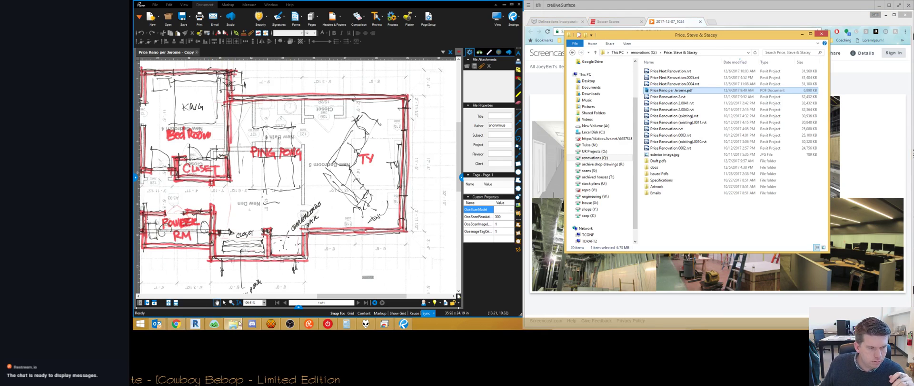
pyautogui.click(642, 52)
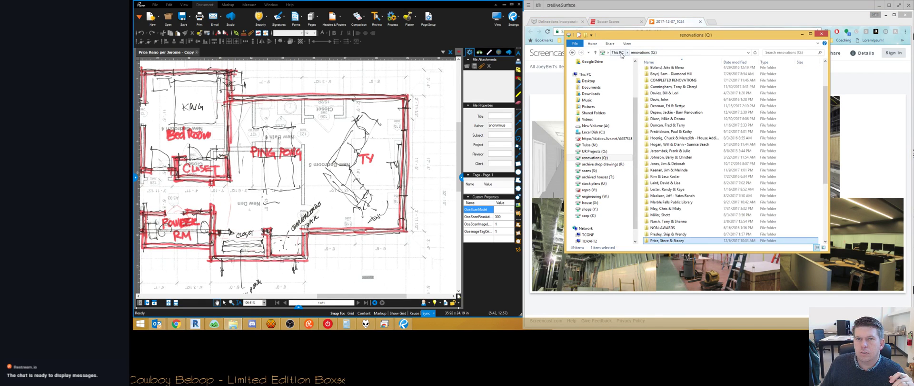
pyautogui.doubleClick(663, 80)
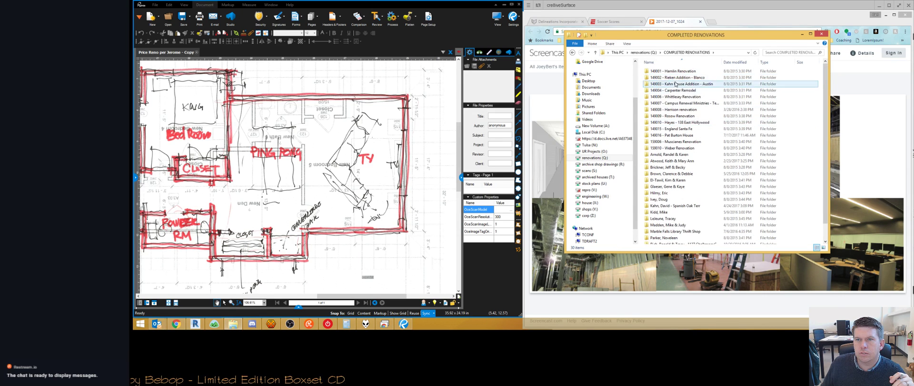
pyautogui.doubleClick(664, 71)
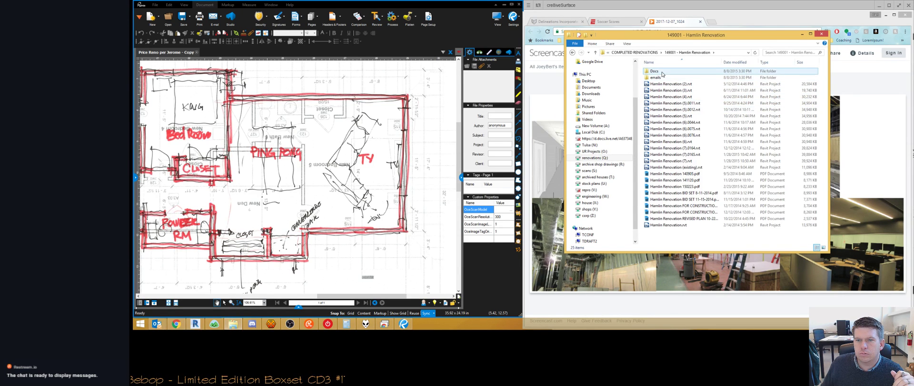
pyautogui.doubleClick(703, 208)
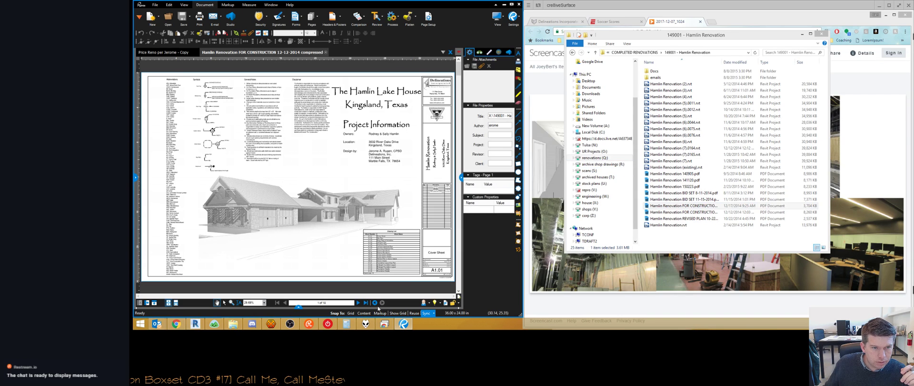
# Step: Page through the Hamlin construction set to sheet A3.01, Kitchen Plan & Interior Details
pyautogui.click(359, 303)
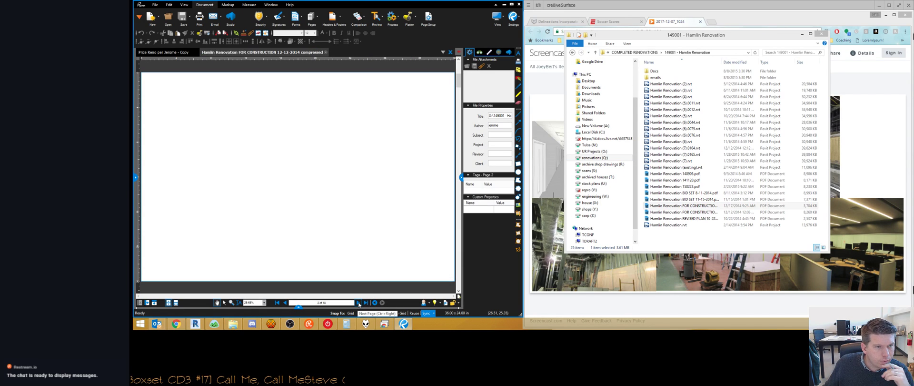
pyautogui.click(359, 303)
pyautogui.click(359, 303)
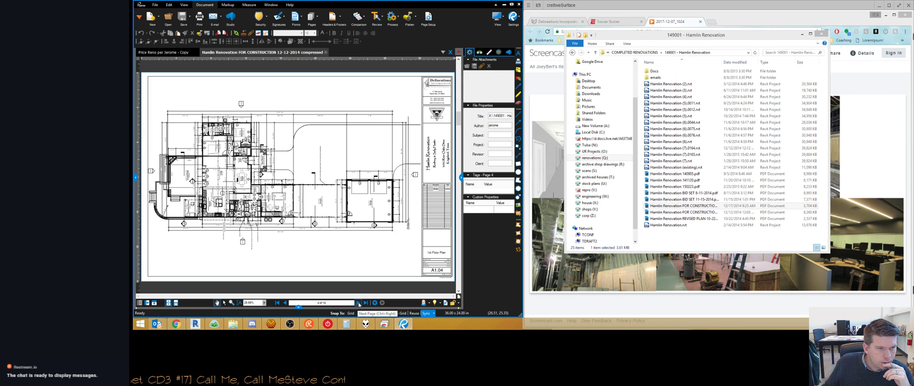
pyautogui.click(359, 303)
pyautogui.click(359, 303)
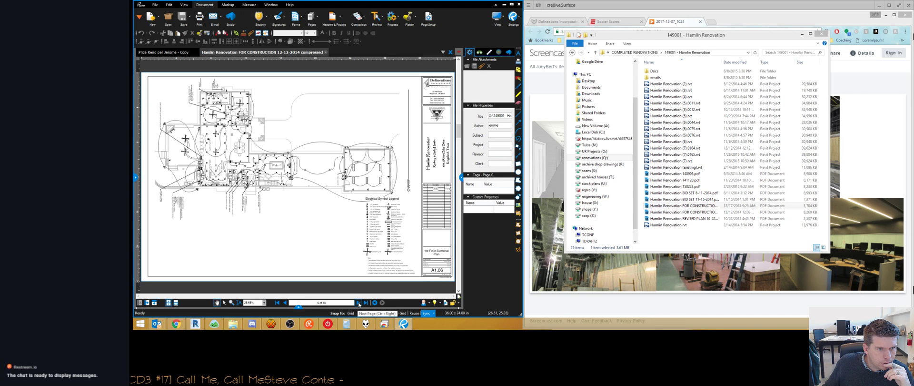
pyautogui.click(359, 303)
pyautogui.click(358, 303)
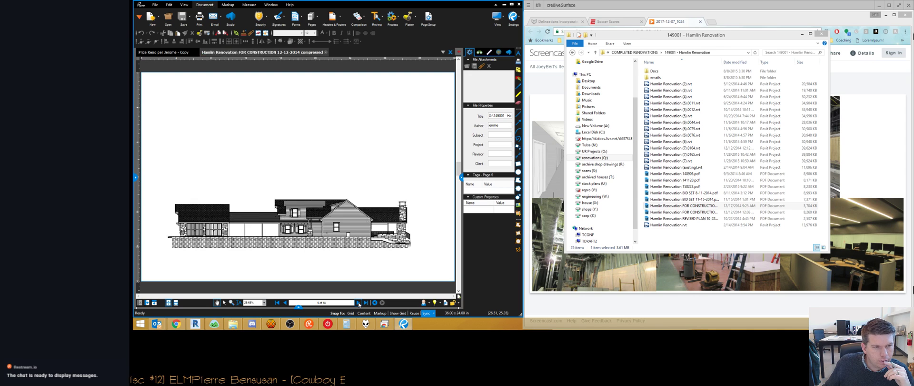
pyautogui.click(359, 303)
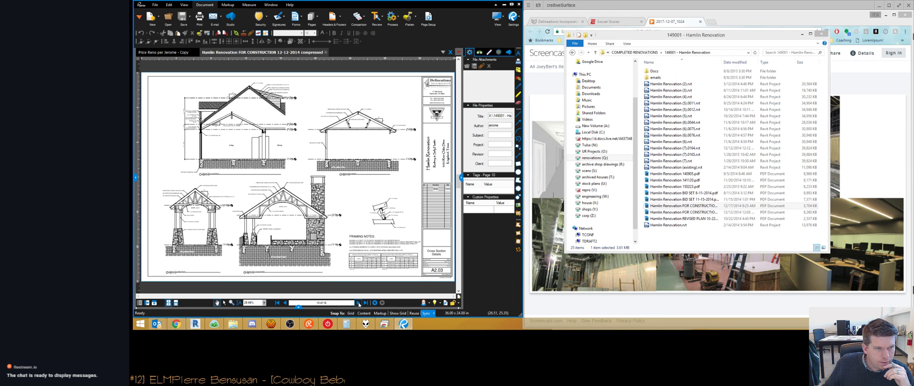
pyautogui.click(358, 303)
pyautogui.click(359, 302)
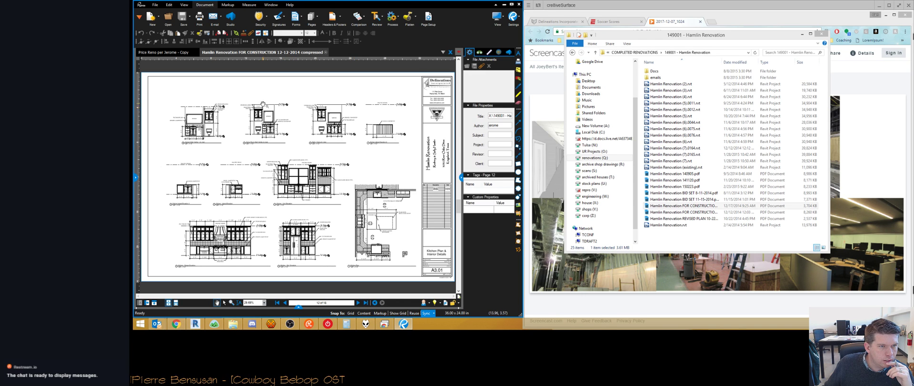
# Step: Examine the bathroom cabinet elevations on sheet A3.01 and close the Hamlin PDF
pyautogui.scroll(3, 259, 120)
pyautogui.scroll(-2, 319, 140)
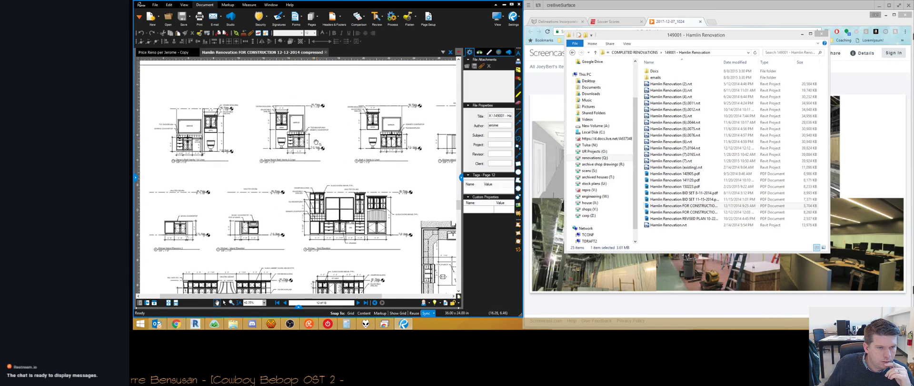
pyautogui.click(326, 52)
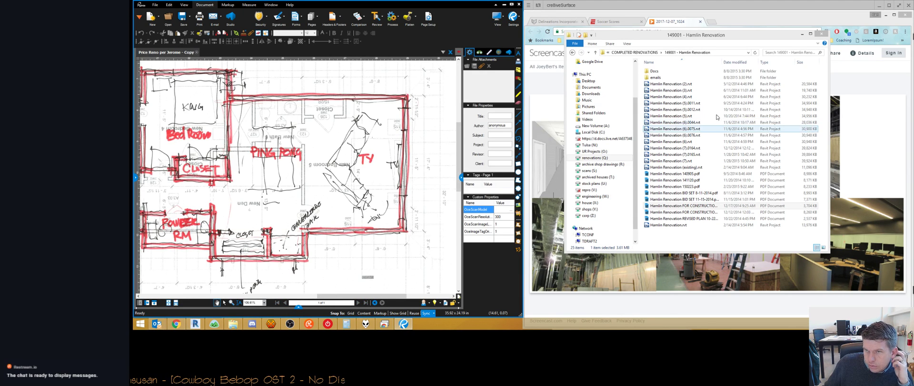
# Step: Return to the remote session, put the local Bluebeam Revu window away and maximize the remote window
pyautogui.click(729, 12)
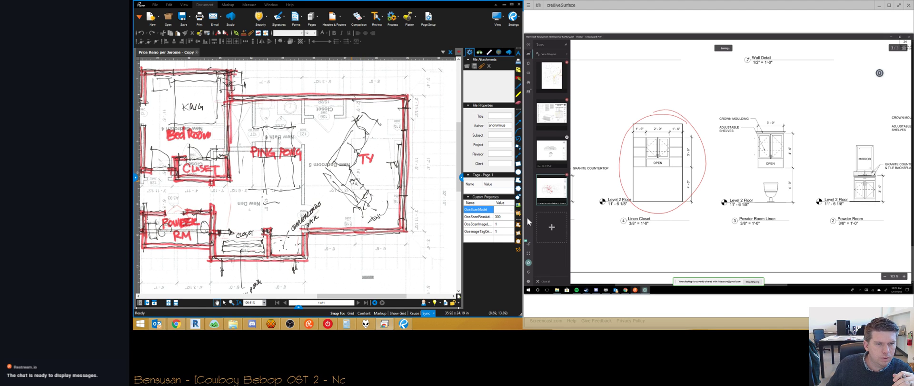
pyautogui.scroll(-2, 352, 181)
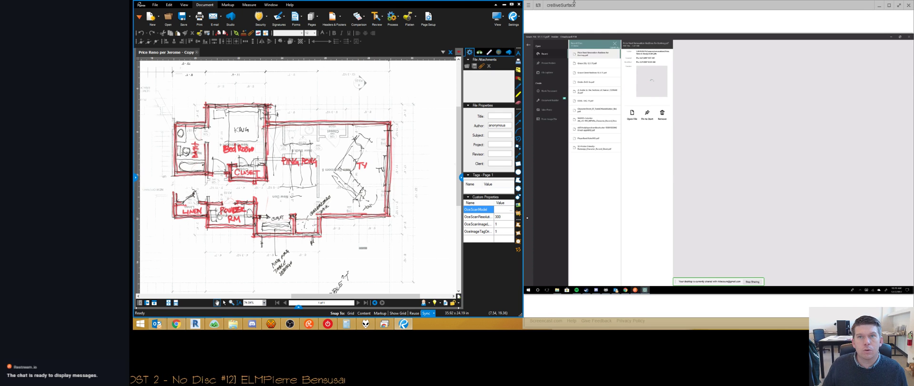
pyautogui.click(504, 4)
pyautogui.doubleClick(619, 6)
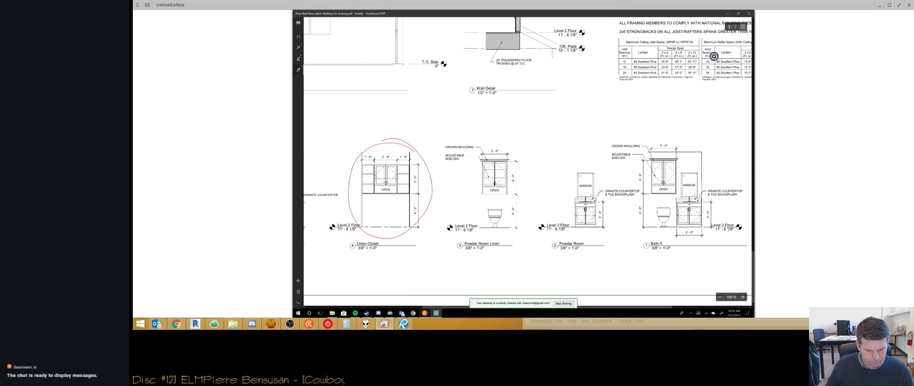
# Step: Check the director's Basecamp conversation for a reply and return to the remote session
pyautogui.moveTo(217, 327)
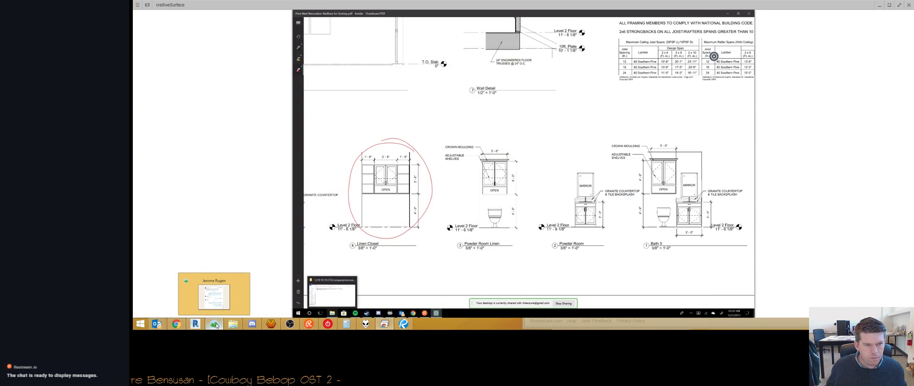
pyautogui.click(218, 325)
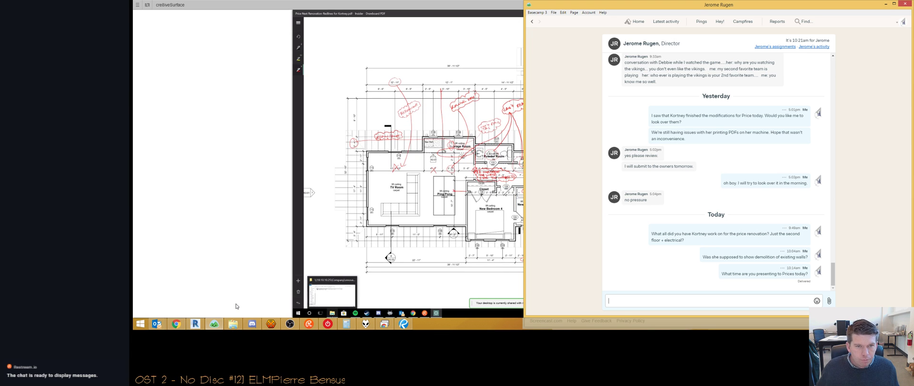
pyautogui.click(401, 6)
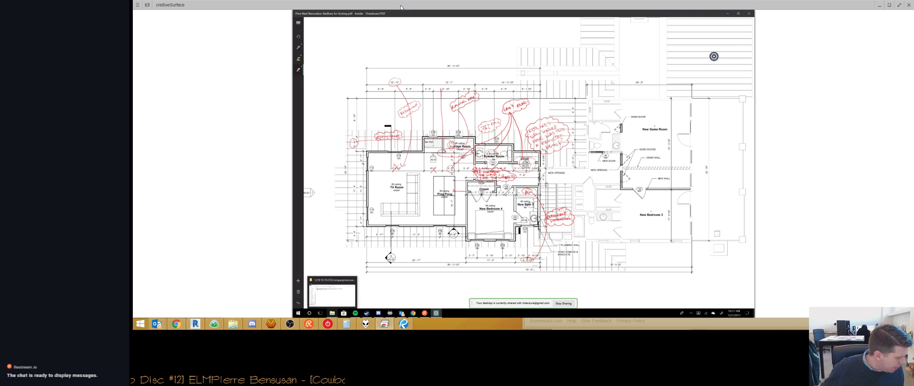
# Step: Switch to Toggl Desktop, start a new time entry and open its details
pyautogui.click(328, 324)
pyautogui.click(328, 324)
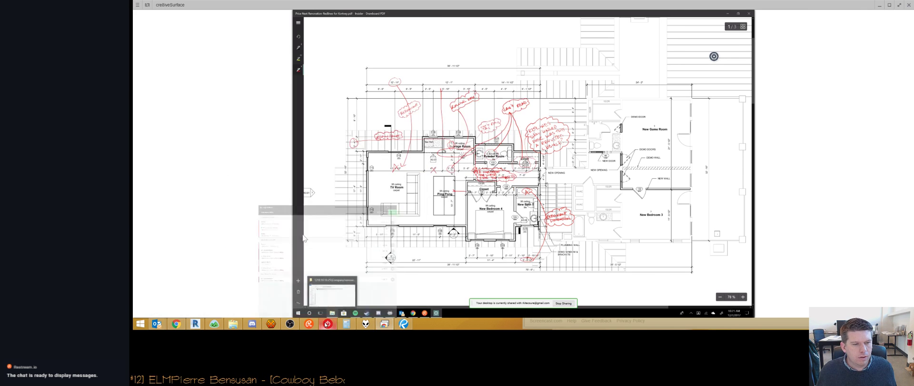
pyautogui.click(290, 324)
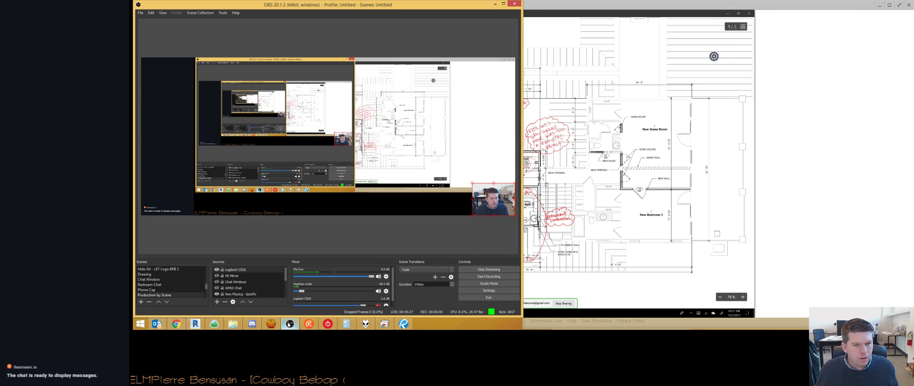
pyautogui.click(290, 323)
pyautogui.click(328, 323)
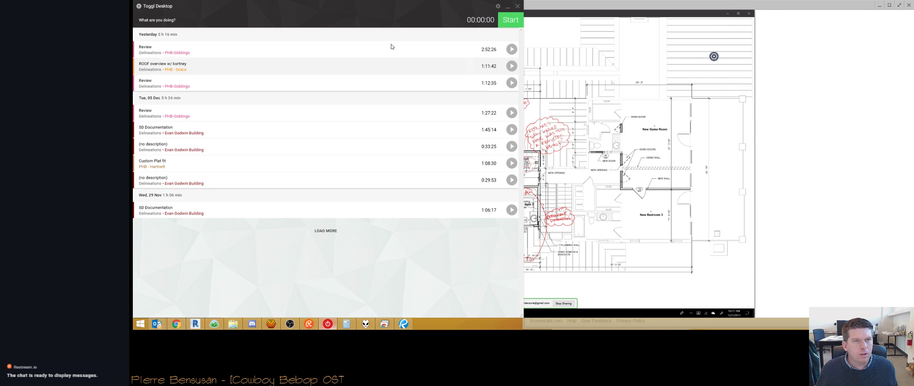
pyautogui.click(291, 24)
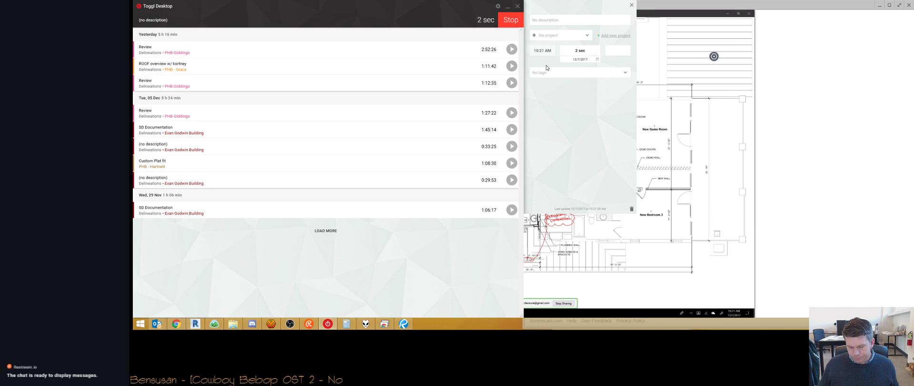
# Step: Set the running time entry's start time to 09:45 AM
pyautogui.press('BackSpace')
pyautogui.write('45')
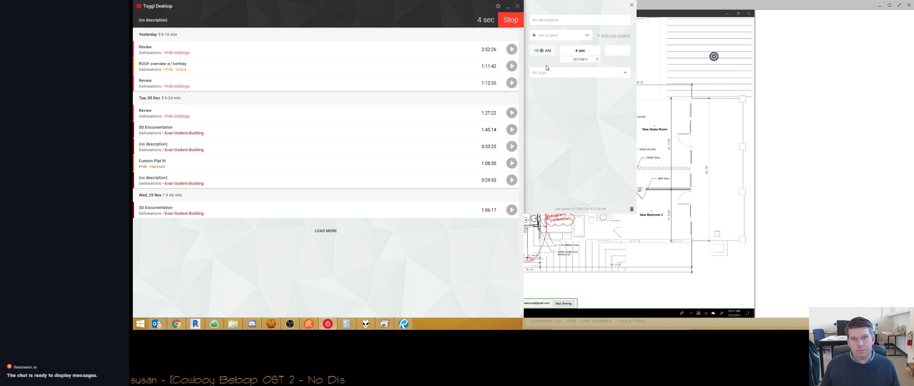
pyautogui.press('BackSpace')
pyautogui.press('BackSpace')
pyautogui.press('BackSpace')
pyautogui.write('9')
pyautogui.press('Return')
# Step: Open the new-project form for the running time entry
pyautogui.click(554, 19)
pyautogui.click(613, 36)
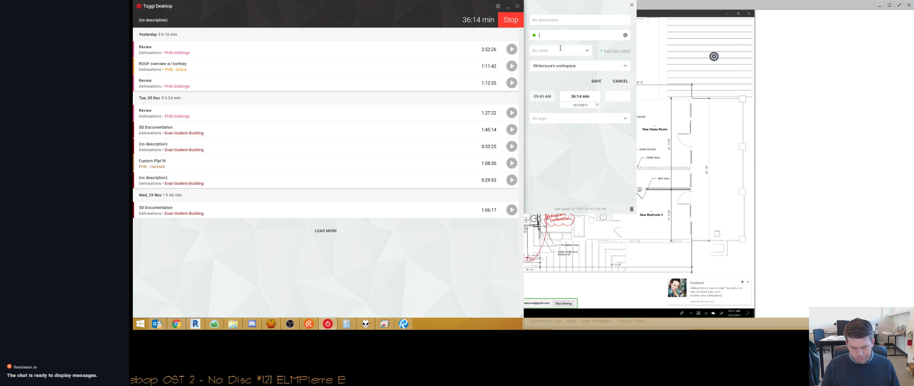
pyautogui.write('Price Renovation Rev')
pyautogui.hotkey('ctrl', 'a')
pyautogui.write('Review')
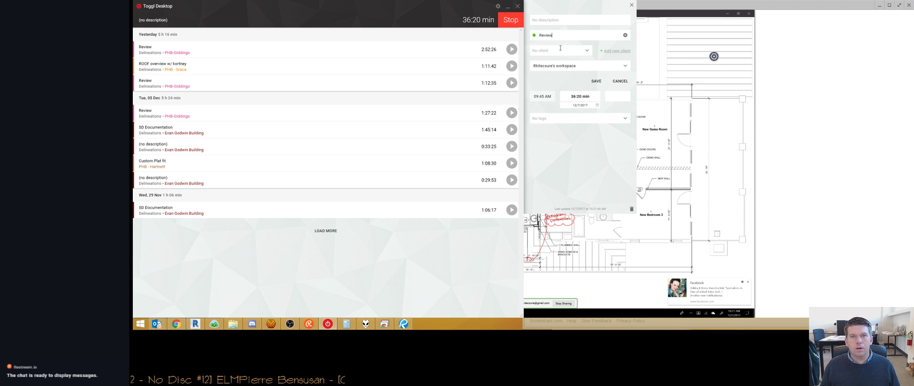
pyautogui.hotkey('ctrl', 'a')
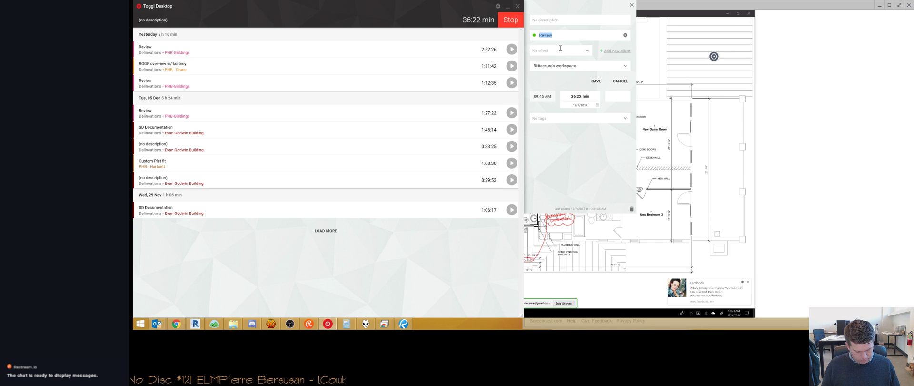
pyautogui.write('Delineations')
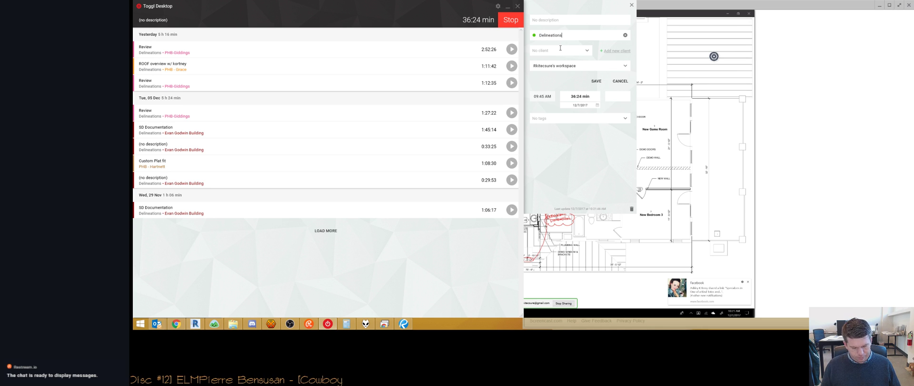
pyautogui.write('-Price')
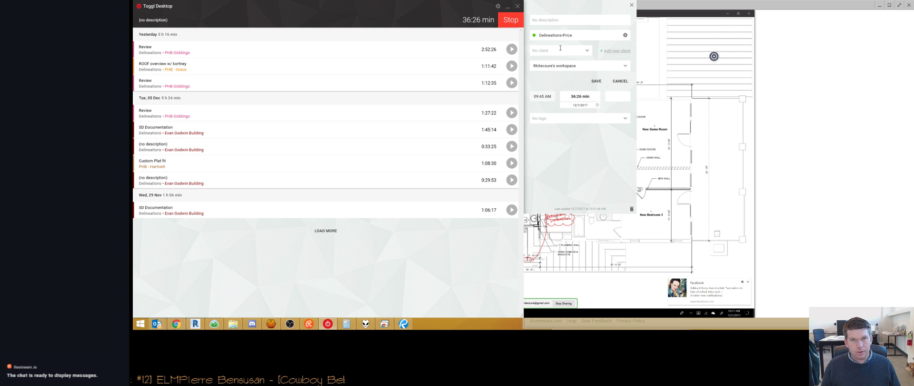
pyautogui.write('nov')
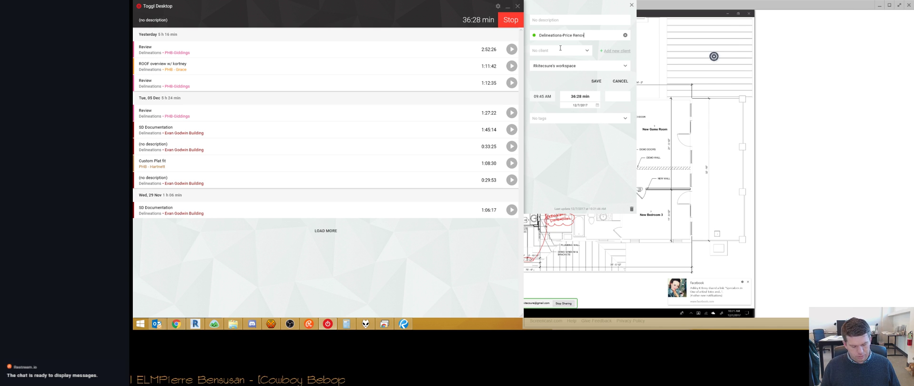
pyautogui.write('ation')
# Step: Name the new project Price Renovation and assign it to the client Delineations
pyautogui.hotkey('ctrl', 'a')
pyautogui.write('Pr')
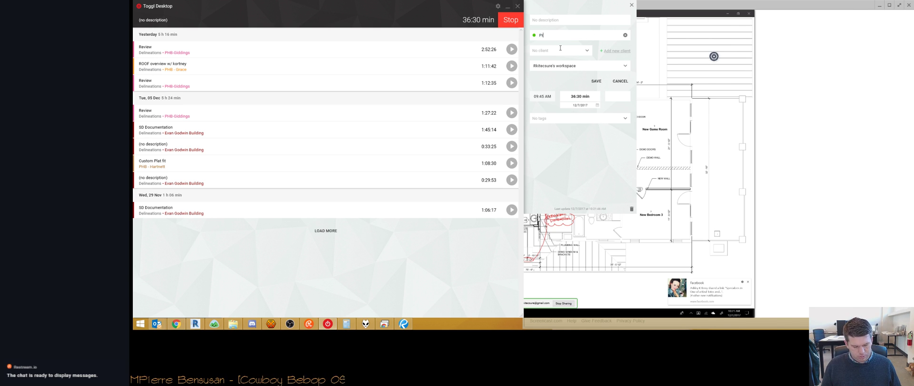
pyautogui.write('ice Renovation')
pyautogui.press('Tab')
pyautogui.press('Tab')
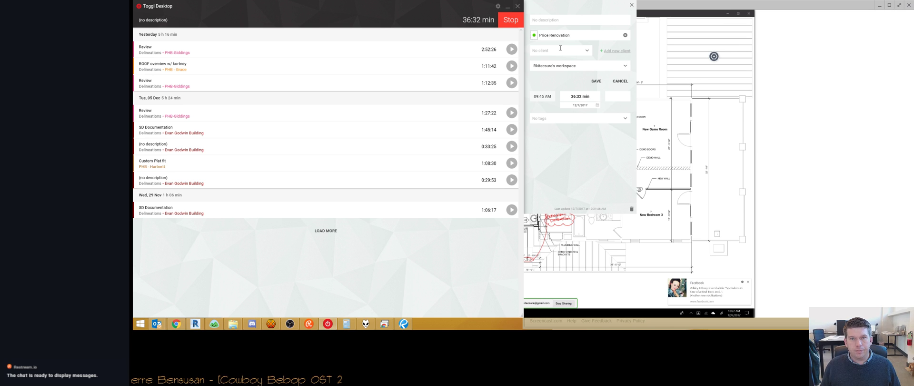
pyautogui.write('delin')
pyautogui.press('Down')
pyautogui.press('Return')
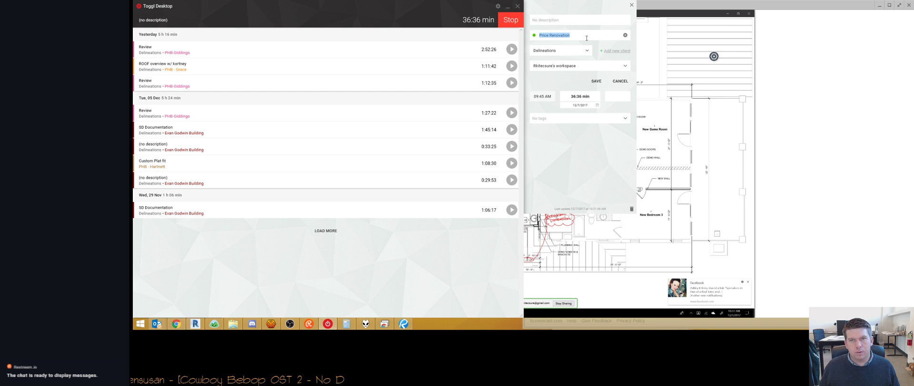
# Step: Describe the running time entry as "Redlines & Review" and return to the remote session
pyautogui.click(565, 20)
pyautogui.write('Review')
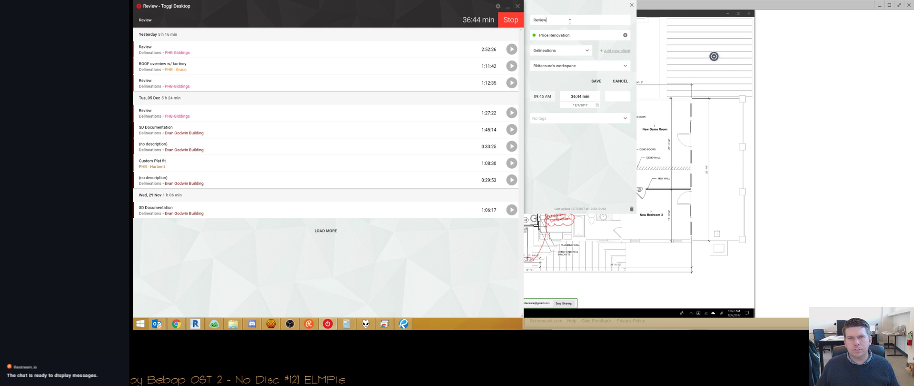
pyautogui.write('Redlines ')
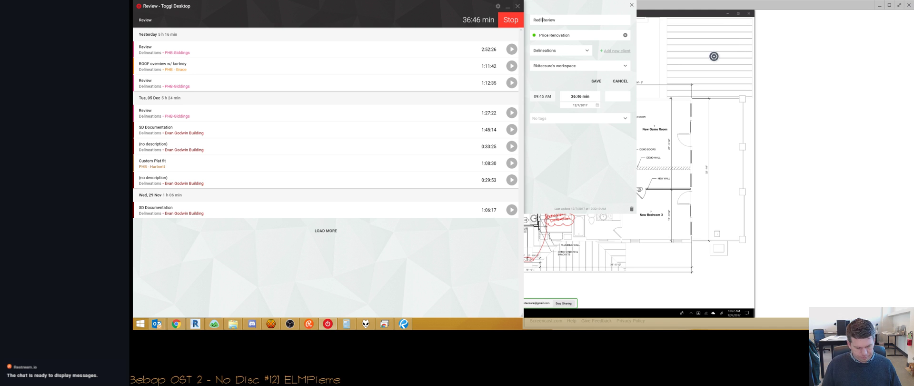
pyautogui.write('&')
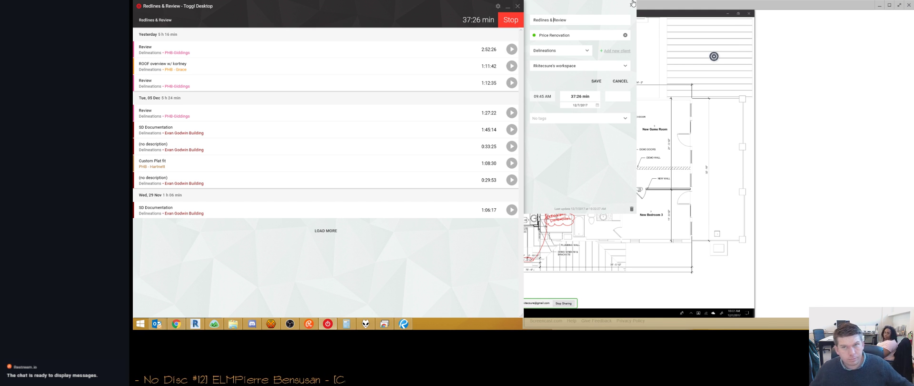
pyautogui.click(739, 2)
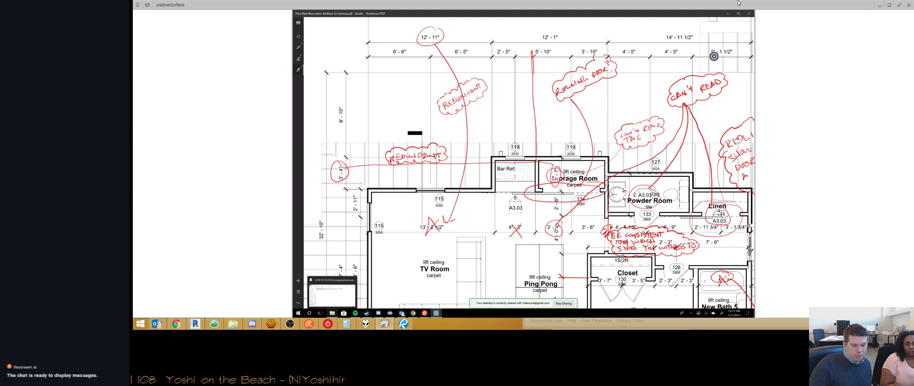
# Step: Switch to Bluebeam Revu and enlarge the director's sketched plan for comparison with the redlines
pyautogui.scroll(-5, 714, 56)
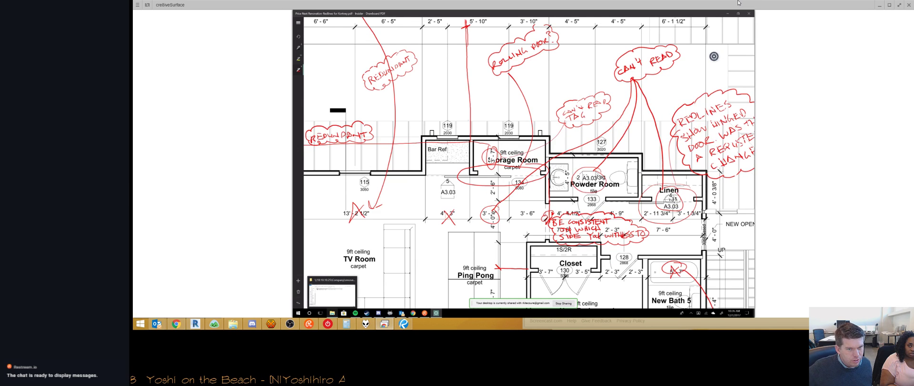
pyautogui.click(403, 324)
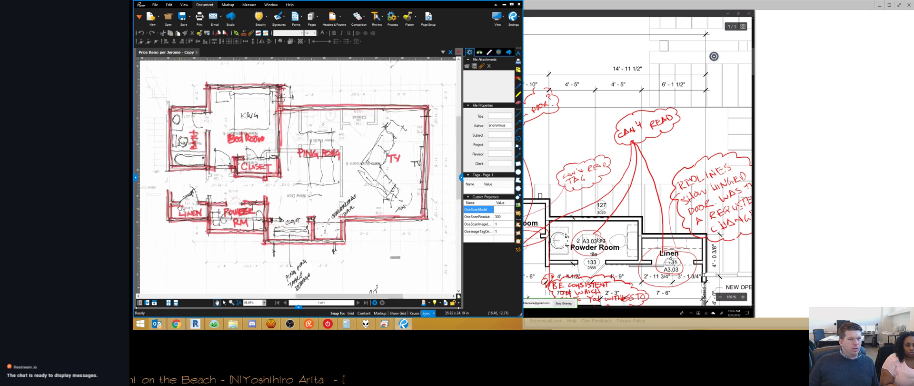
pyautogui.scroll(2, 181, 207)
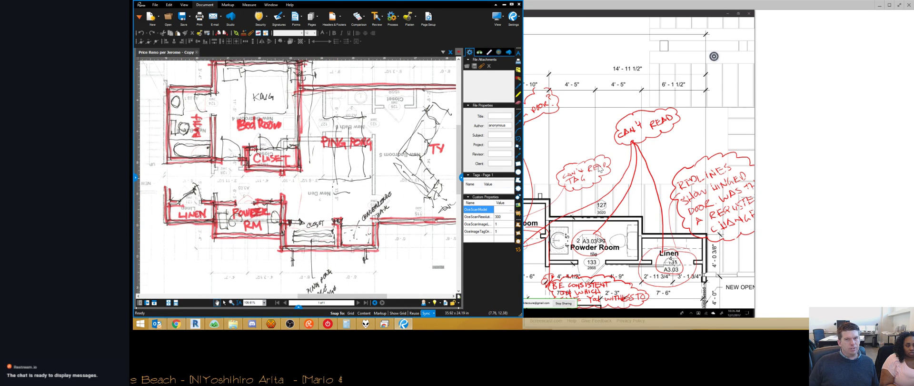
# Step: Return to the remote session and review the redlines around the Storage Room, Powder Room and Linen
pyautogui.click(571, 5)
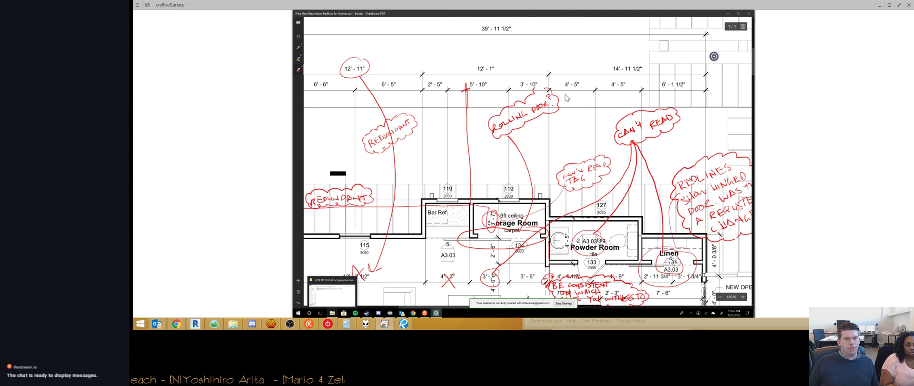
pyautogui.scroll(-1, 457, 121)
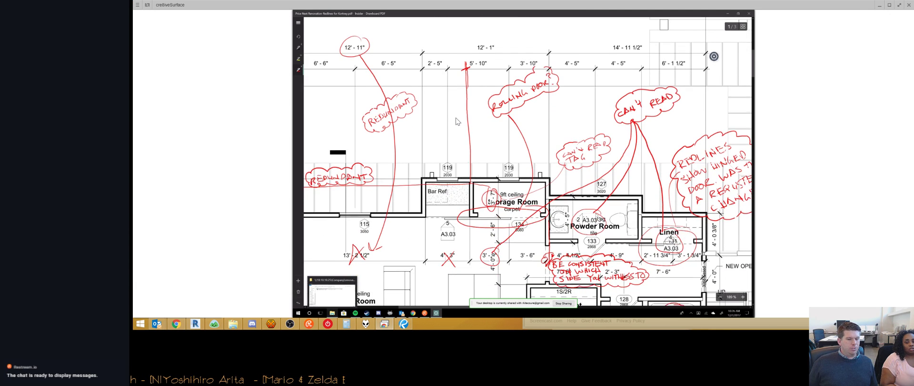
pyautogui.scroll(-1, 457, 121)
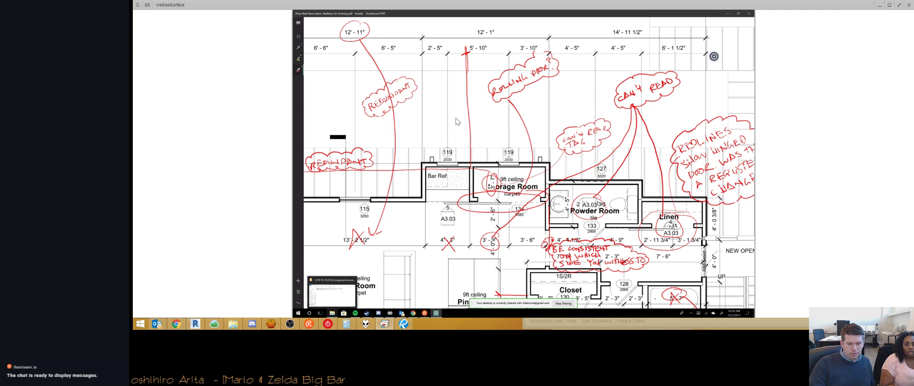
pyautogui.hscroll(3, 457, 121)
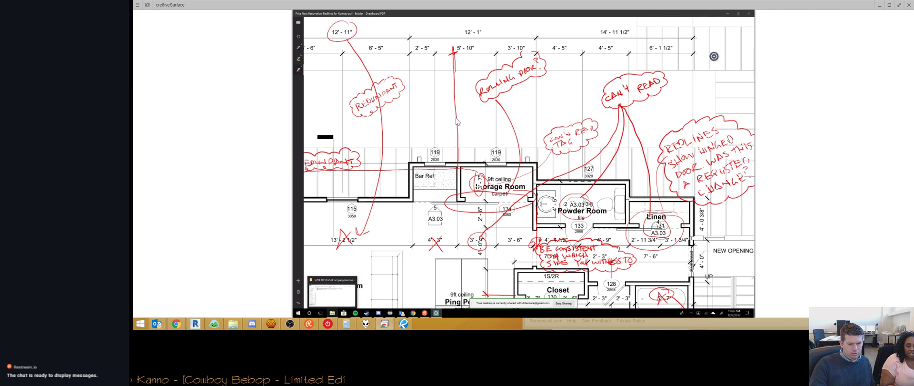
pyautogui.hscroll(-1, 456, 122)
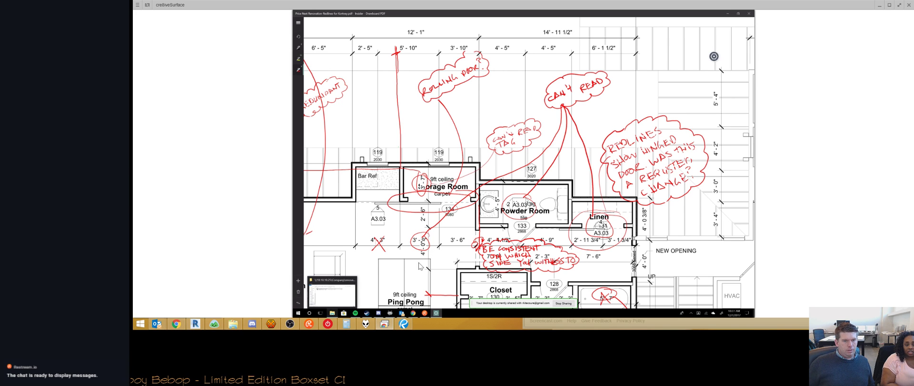
# Step: Compare the sketched plan in Bluebeam Revu with a close view of the Bar Ref and Storage Room redlines in the remote session
pyautogui.click(403, 302)
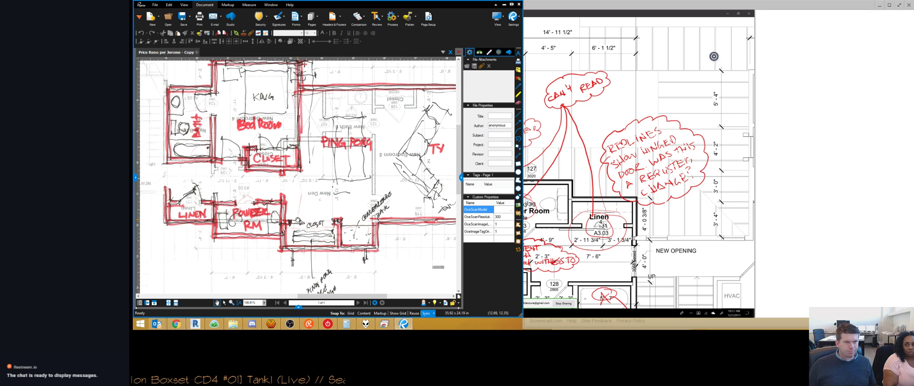
pyautogui.click(613, 5)
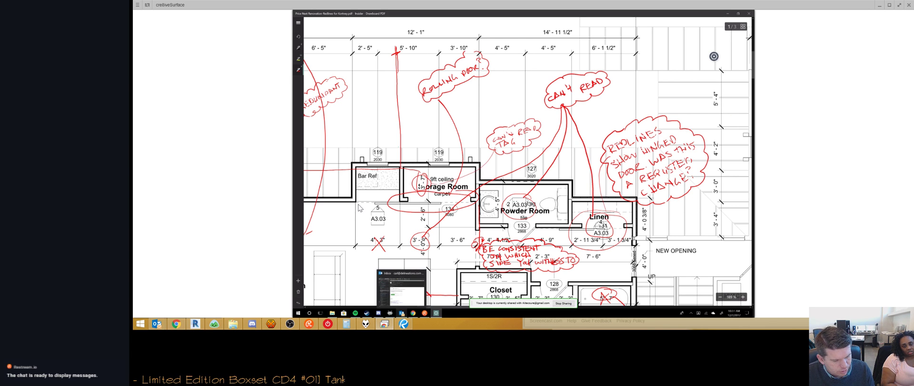
pyautogui.keyDown('ctrl'); pyautogui.scroll(1, 359, 208); pyautogui.keyUp('ctrl')
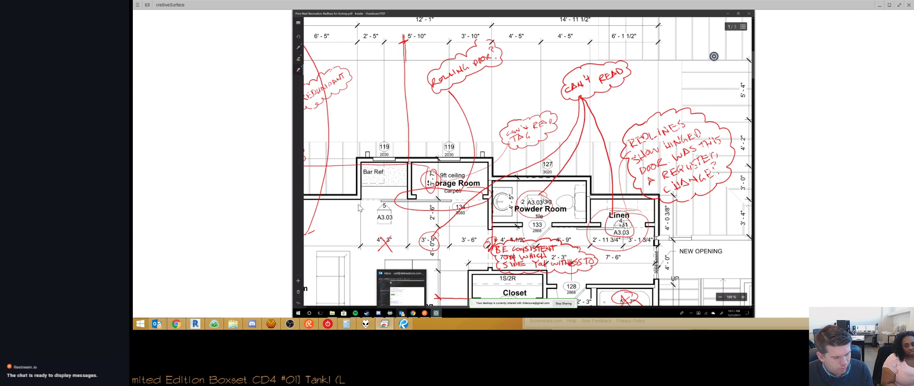
pyautogui.keyDown('ctrl'); pyautogui.scroll(2, 360, 208); pyautogui.keyUp('ctrl')
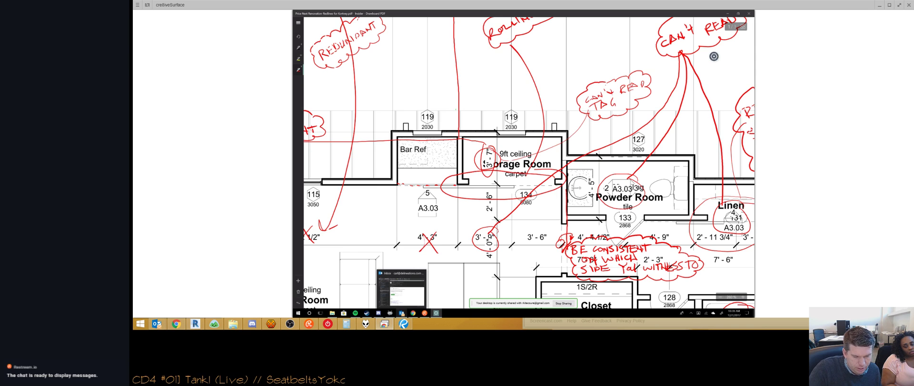
pyautogui.keyDown('ctrl'); pyautogui.scroll(-3, 529, 162); pyautogui.keyUp('ctrl')
pyautogui.keyDown('ctrl'); pyautogui.scroll(5, 714, 56); pyautogui.keyUp('ctrl')
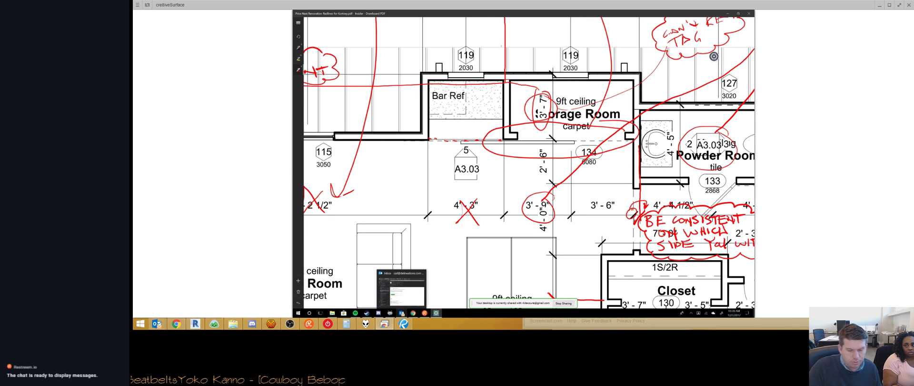
pyautogui.keyDown('ctrl'); pyautogui.scroll(-1, 529, 163); pyautogui.keyUp('ctrl')
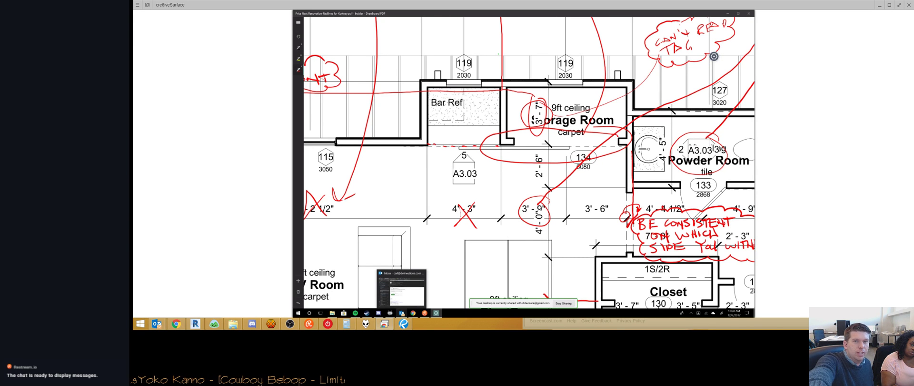
pyautogui.keyDown('ctrl'); pyautogui.scroll(-3, 529, 163); pyautogui.keyUp('ctrl')
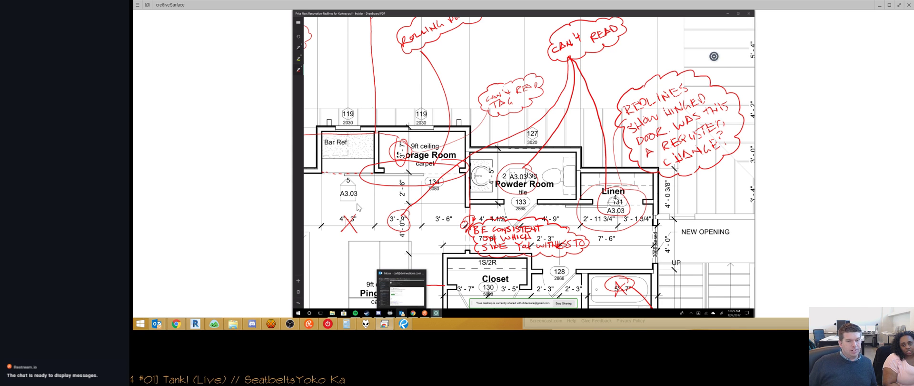
# Step: Recheck the sketch in Bluebeam Revu and review the redlines around New Bedroom 4 and New Bath 5 in the remote session
pyautogui.click(404, 323)
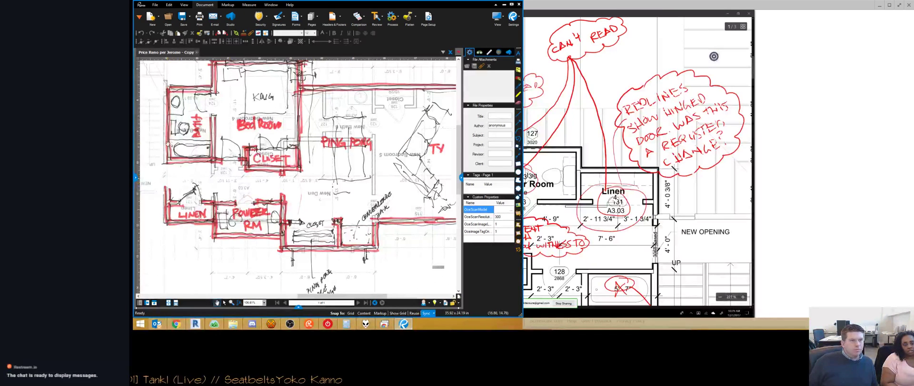
pyautogui.click(602, 2)
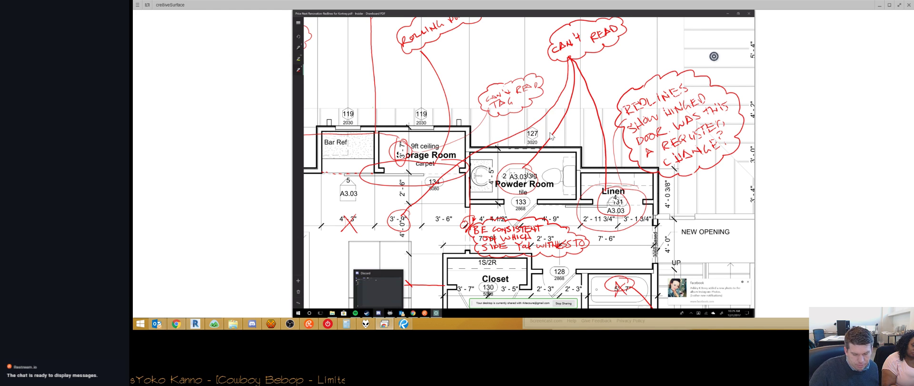
pyautogui.scroll(-1, 550, 133)
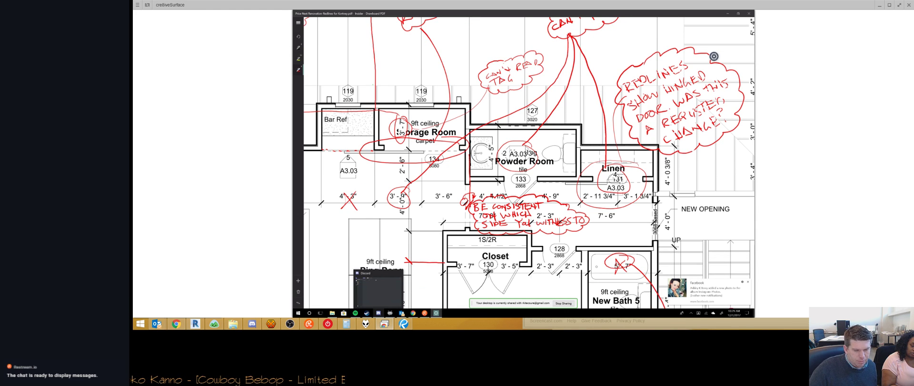
pyautogui.scroll(-5, 714, 57)
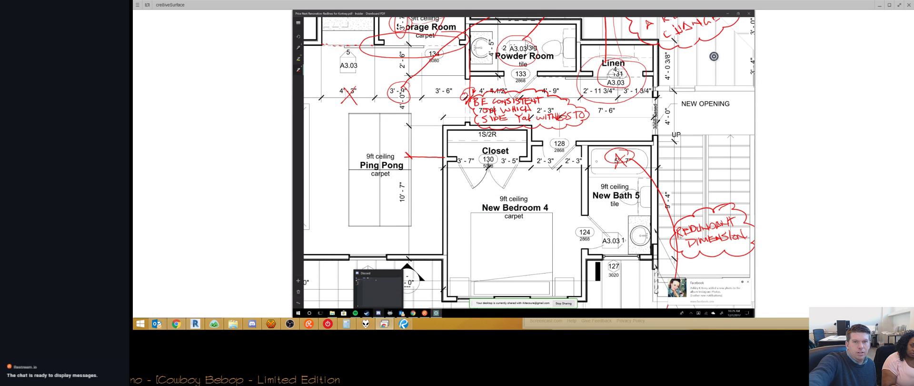
pyautogui.keyDown('ctrl'); pyautogui.scroll(-1, 529, 163); pyautogui.keyUp('ctrl')
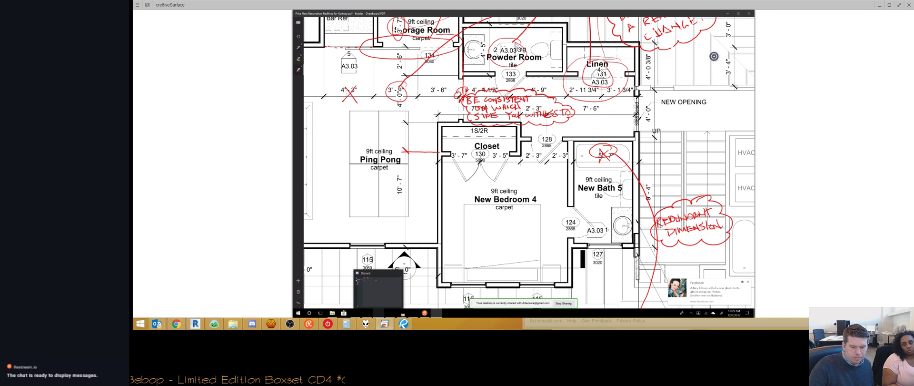
pyautogui.scroll(-3, 714, 56)
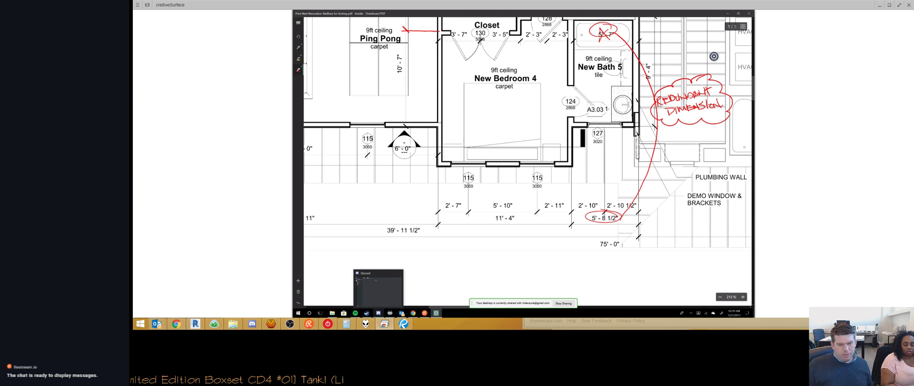
pyautogui.scroll(1, 714, 56)
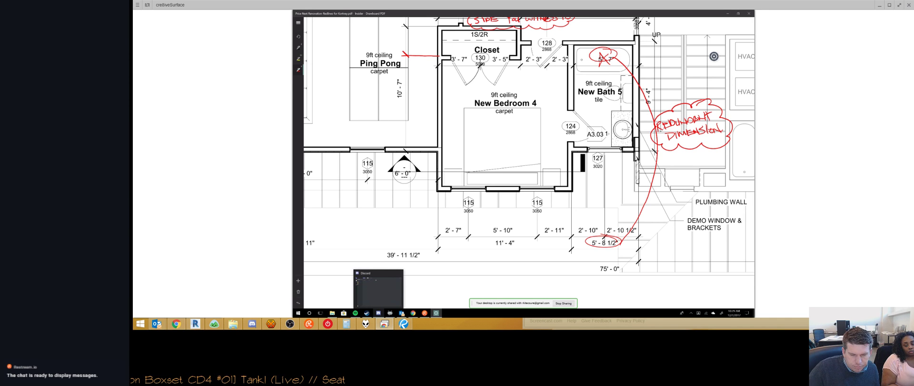
# Step: Review the redlines from New Bath 5 up to the Storage Room, Powder Room and Linen, and across to the New Game Room side
pyautogui.hscroll(1, 529, 148)
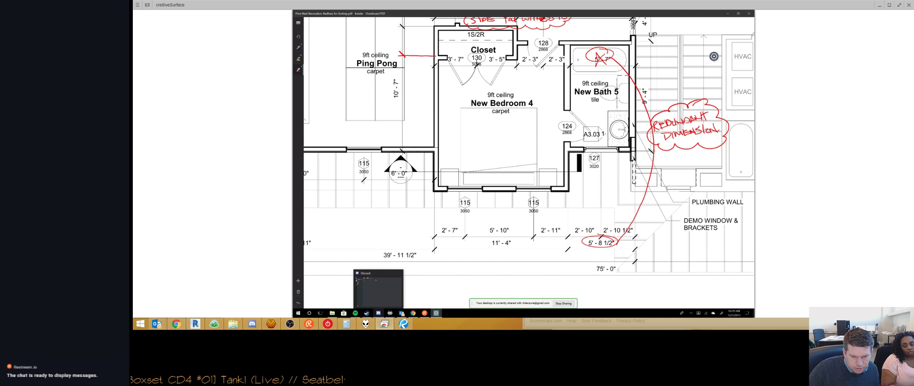
pyautogui.hscroll(2, 714, 56)
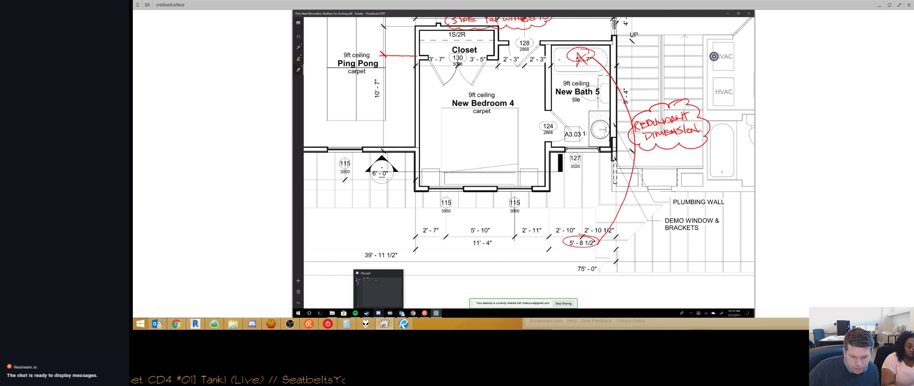
pyautogui.scroll(5, 714, 56)
pyautogui.scroll(3, 714, 56)
pyautogui.hscroll(-4, 714, 56)
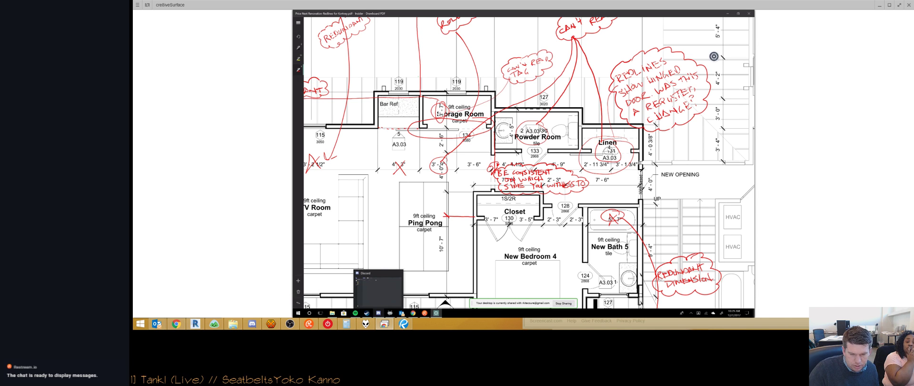
pyautogui.keyDown('ctrl'); pyautogui.scroll(-2, 530, 163); pyautogui.keyUp('ctrl')
pyautogui.scroll(-2, 530, 163)
pyautogui.keyDown('ctrl'); pyautogui.scroll(-3, 529, 162); pyautogui.keyUp('ctrl')
pyautogui.hscroll(6, 529, 163)
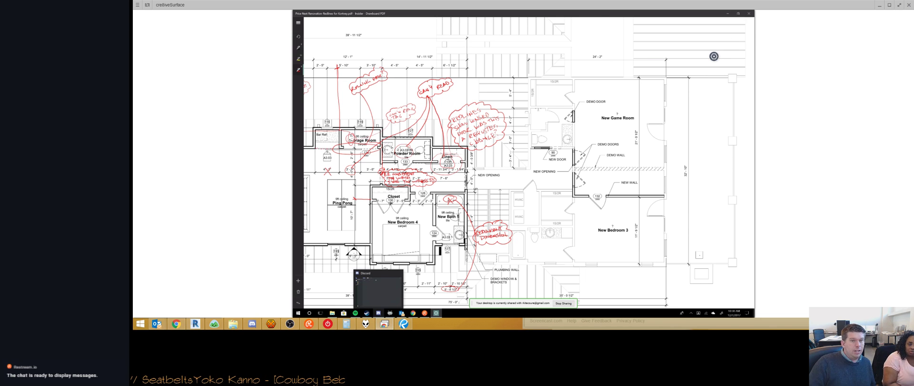
# Step: Compare the TV Room and Ping Pong redlines with the sketched plan in Bluebeam Revu, returning to the remote session
pyautogui.keyDown('ctrl'); pyautogui.scroll(1, 335, 178); pyautogui.keyUp('ctrl')
pyautogui.keyDown('ctrl'); pyautogui.scroll(5, 343, 190); pyautogui.keyUp('ctrl')
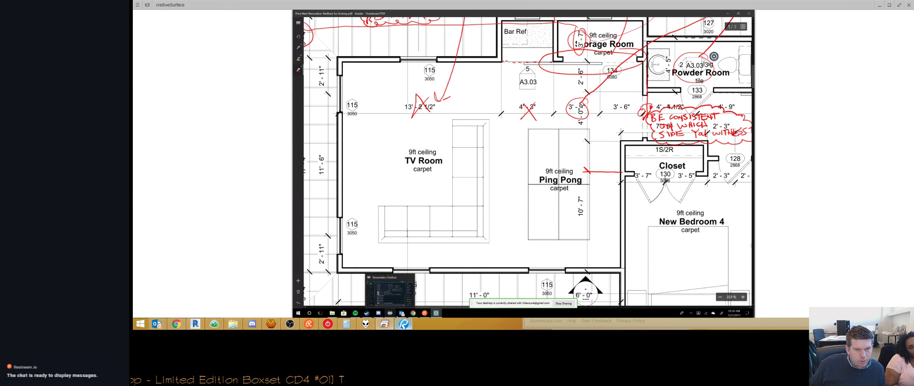
pyautogui.click(404, 323)
pyautogui.moveTo(350, 183); pyautogui.dragTo(274, 201)
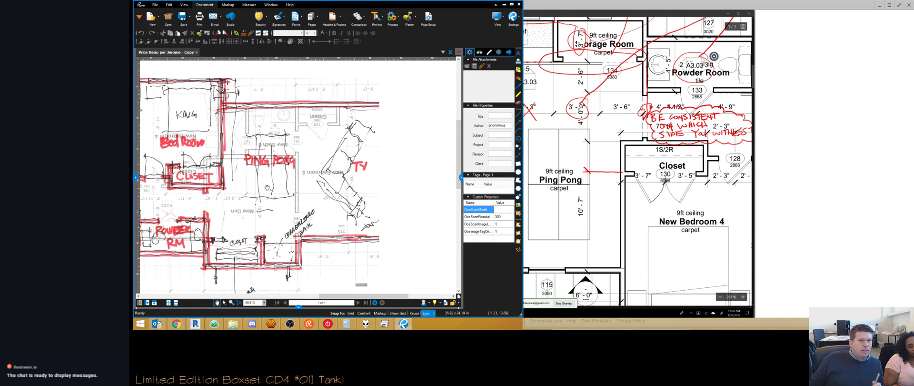
pyautogui.click(567, 184)
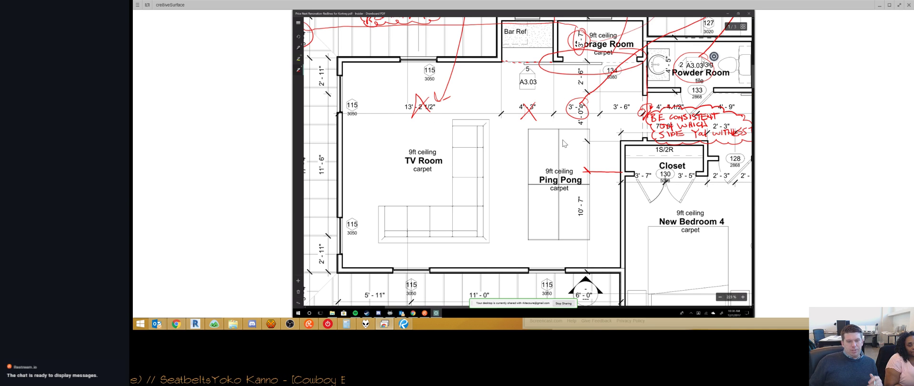
# Step: Go over the redlines across the whole floor plan, checking New Bedroom 4, its Closet and New Bath 5 up close
pyautogui.keyDown('ctrl'); pyautogui.scroll(-2, 539, 137); pyautogui.keyUp('ctrl')
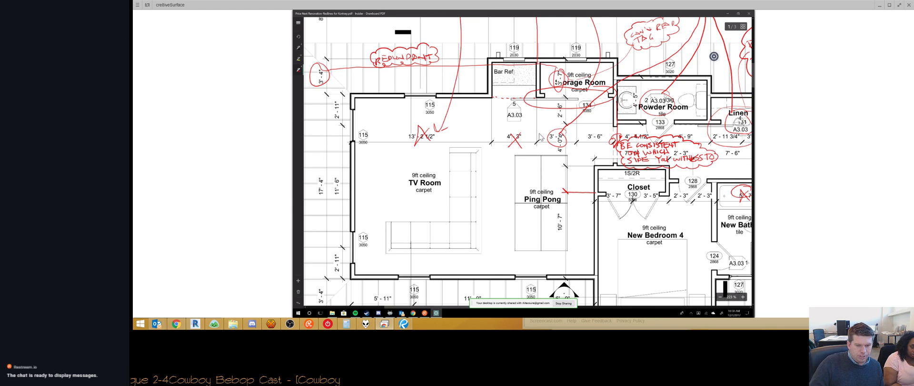
pyautogui.keyDown('ctrl'); pyautogui.scroll(-2, 540, 137); pyautogui.keyUp('ctrl')
pyautogui.keyDown('ctrl'); pyautogui.scroll(-2, 539, 137); pyautogui.keyUp('ctrl')
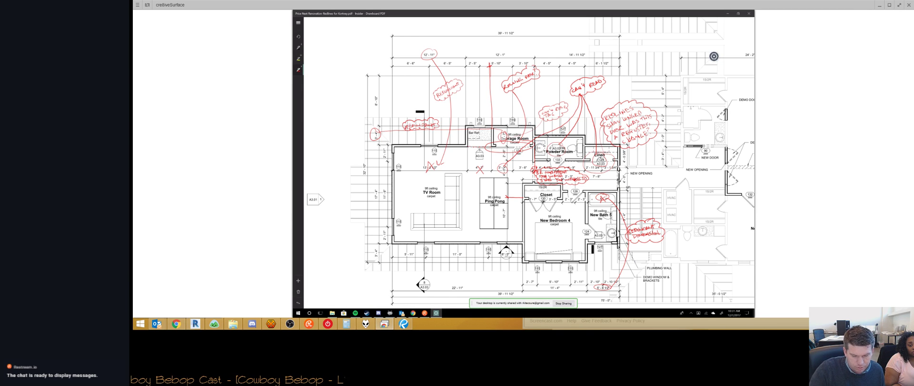
pyautogui.keyDown('ctrl'); pyautogui.scroll(-2, 576, 119); pyautogui.keyUp('ctrl')
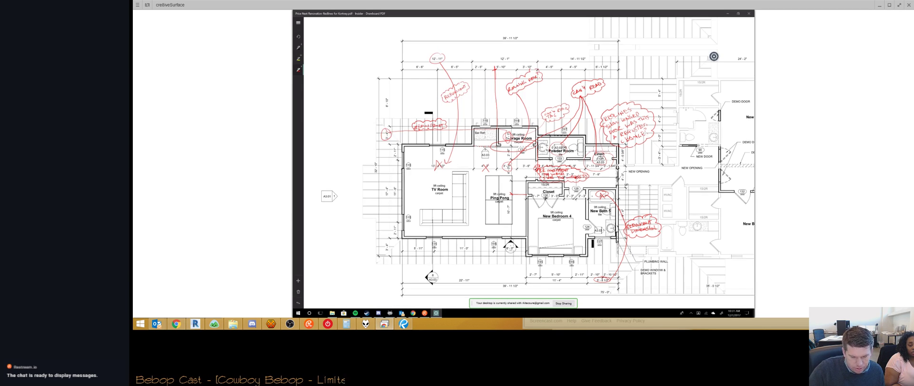
pyautogui.moveTo(579, 191); pyautogui.dragTo(544, 160)
pyautogui.keyDown('ctrl'); pyautogui.scroll(6, 579, 168); pyautogui.keyUp('ctrl')
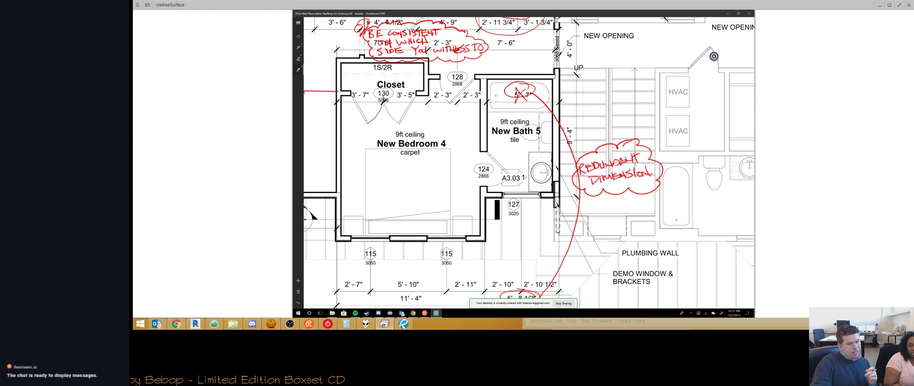
pyautogui.keyDown('ctrl'); pyautogui.scroll(-1, 595, 196); pyautogui.keyUp('ctrl')
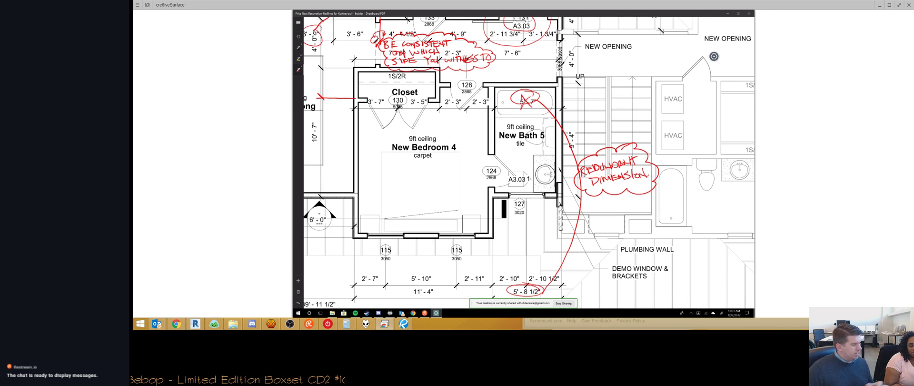
pyautogui.keyDown('ctrl'); pyautogui.scroll(-5, 619, 204); pyautogui.keyUp('ctrl')
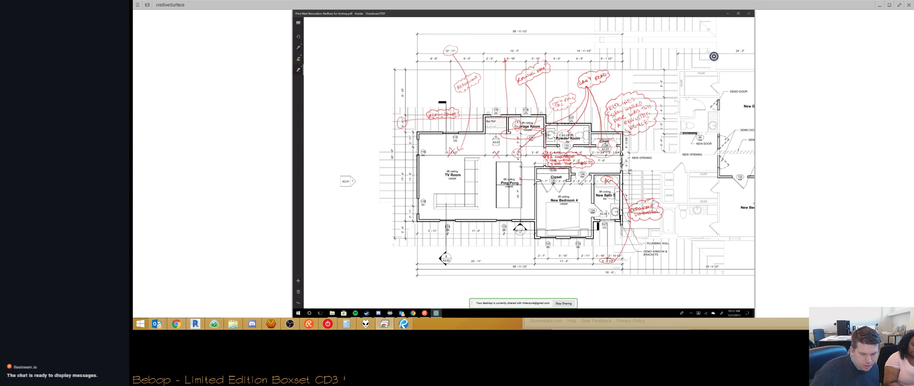
pyautogui.keyDown('ctrl'); pyautogui.scroll(-1, 556, 116); pyautogui.keyUp('ctrl')
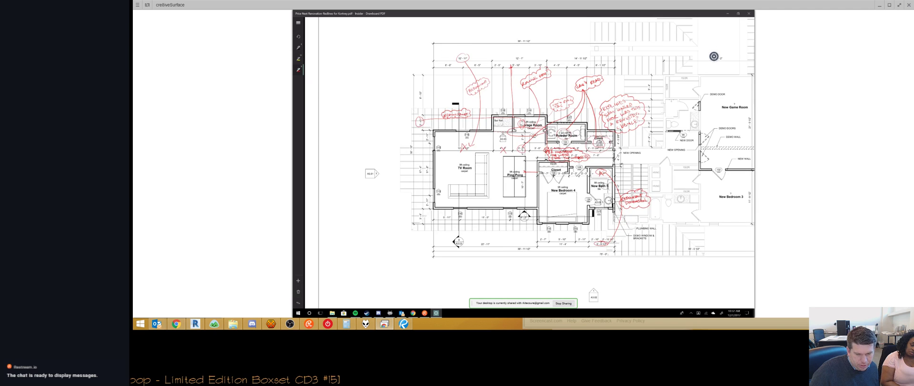
# Step: On the 2nd Floor Electrical sheet, redline a boxed fixture symbol in the Bar Ref alcove and connect it to a switch mark at the wall
pyautogui.scroll(-1, 528, 163)
pyautogui.keyDown('ctrl'); pyautogui.scroll(6, 492, 198); pyautogui.keyUp('ctrl')
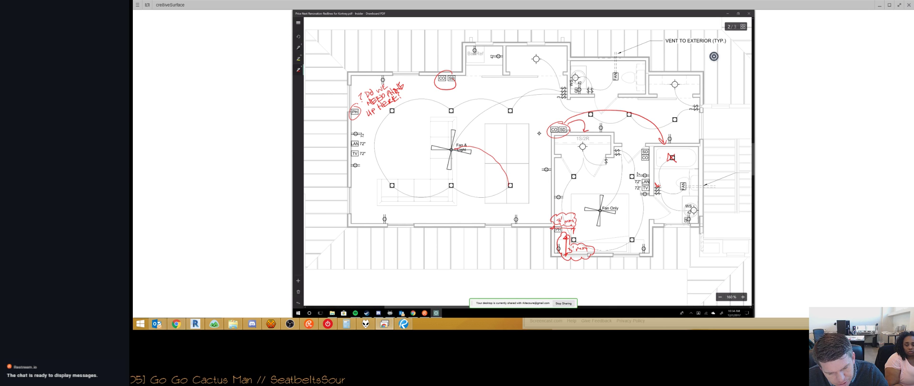
pyautogui.moveTo(481, 53); pyautogui.dragTo(482, 58)
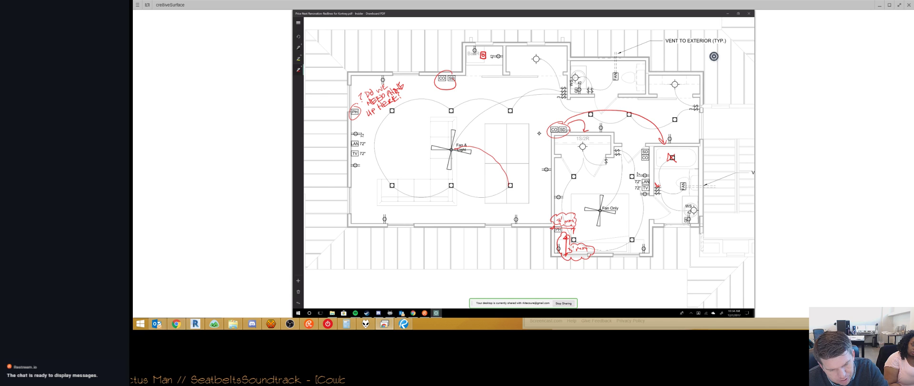
pyautogui.moveTo(464, 69)
pyautogui.mouseDown()
pyautogui.moveTo(475, 71)
pyautogui.moveTo(483, 58)
pyautogui.mouseUp()
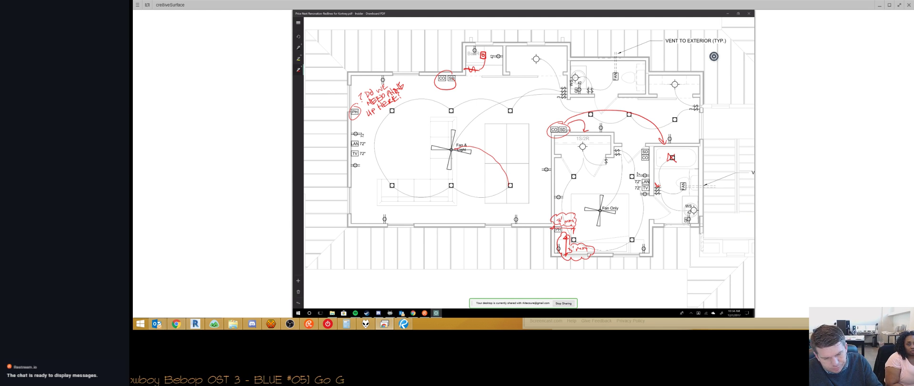
# Step: Sketch an outline of the bedroom with a corner-to-corner diagonal and a small mark beside the Fan Only symbol on the electrical plan
pyautogui.hscroll(3, 529, 163)
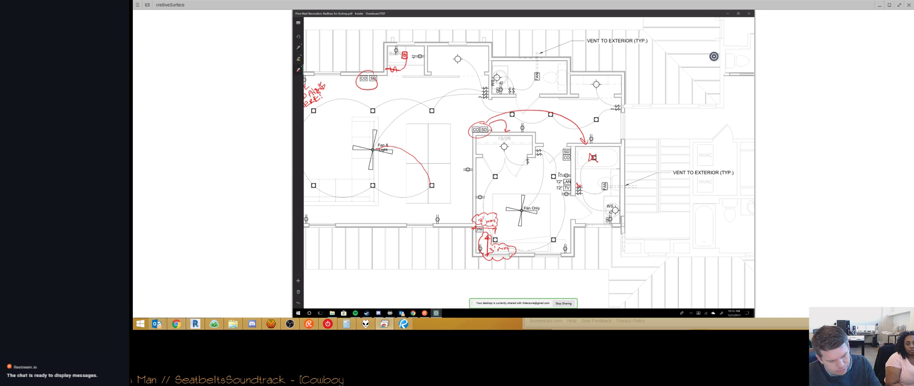
pyautogui.hscroll(-1, 528, 162)
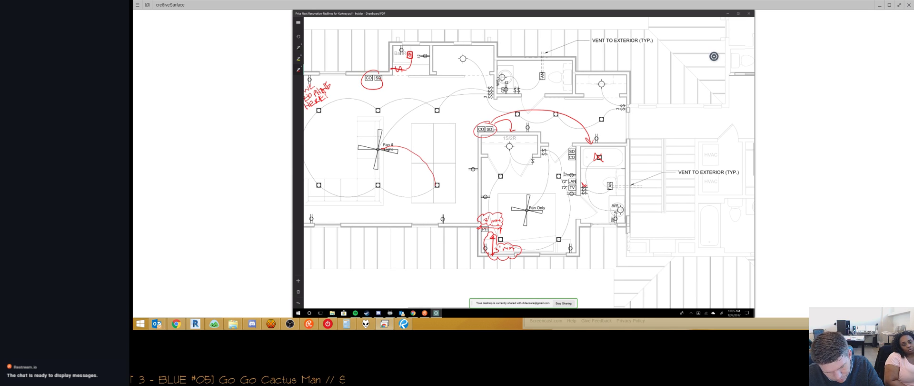
pyautogui.moveTo(480, 157); pyautogui.dragTo(576, 252)
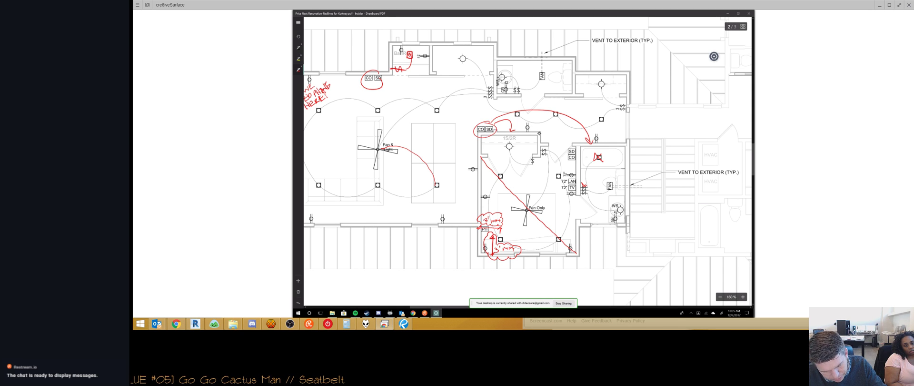
pyautogui.click(544, 224)
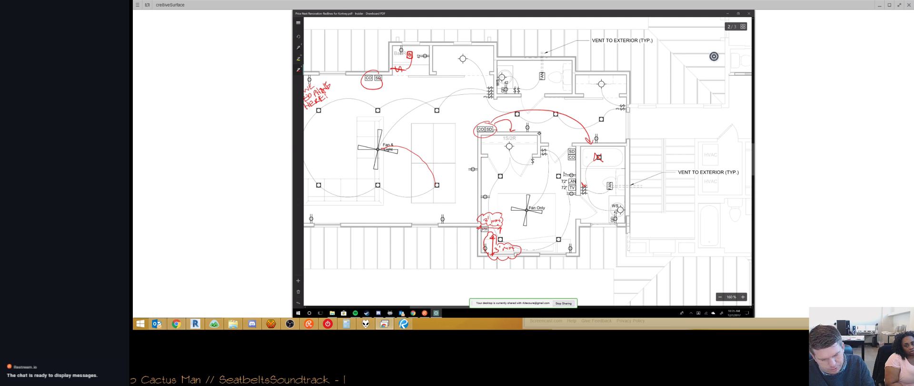
pyautogui.moveTo(494, 156)
pyautogui.mouseDown()
pyautogui.moveTo(577, 159)
pyautogui.moveTo(576, 252)
pyautogui.moveTo(484, 157)
pyautogui.mouseUp()
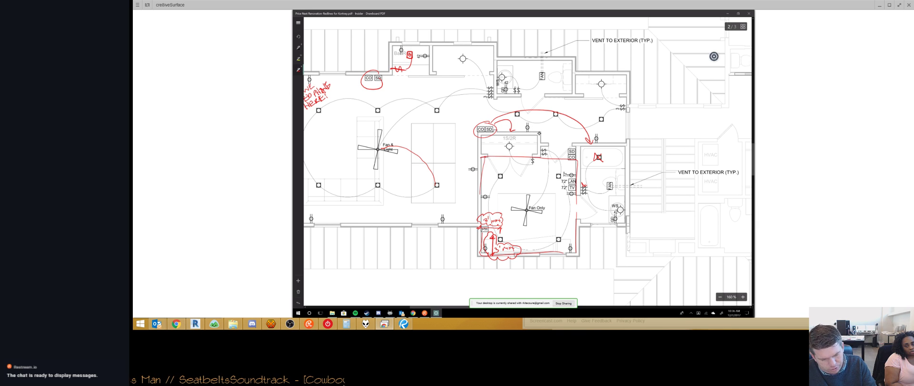
pyautogui.moveTo(483, 157); pyautogui.dragTo(577, 253)
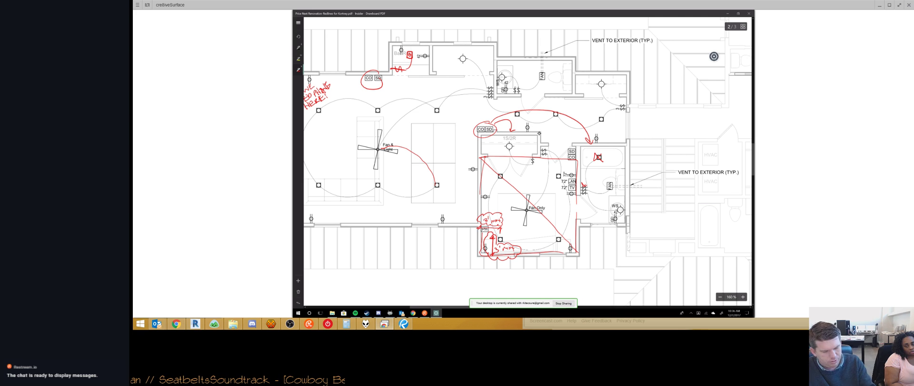
pyautogui.moveTo(525, 203); pyautogui.dragTo(530, 203)
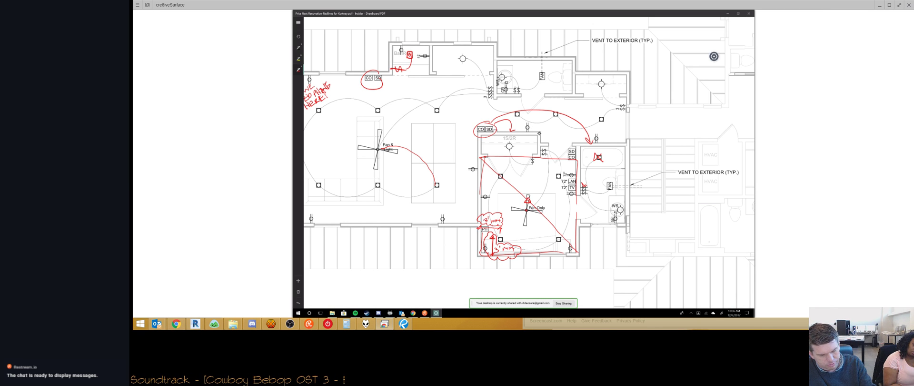
# Step: Erase the temporary outline, diagonal and mark from the bedroom, keeping the earlier redlines
pyautogui.moveTo(480, 157); pyautogui.dragTo(577, 205)
pyautogui.moveTo(483, 159); pyautogui.dragTo(481, 196)
pyautogui.moveTo(576, 211); pyautogui.dragTo(481, 232)
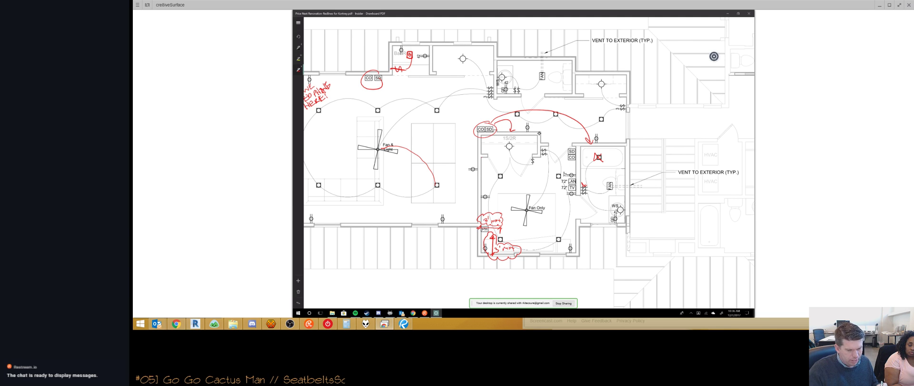
# Step: Sketch an arched profile with a short top line and a wider baseline in the blank area below the electrical plan
pyautogui.keyDown('ctrl'); pyautogui.scroll(-4, 539, 134); pyautogui.keyUp('ctrl')
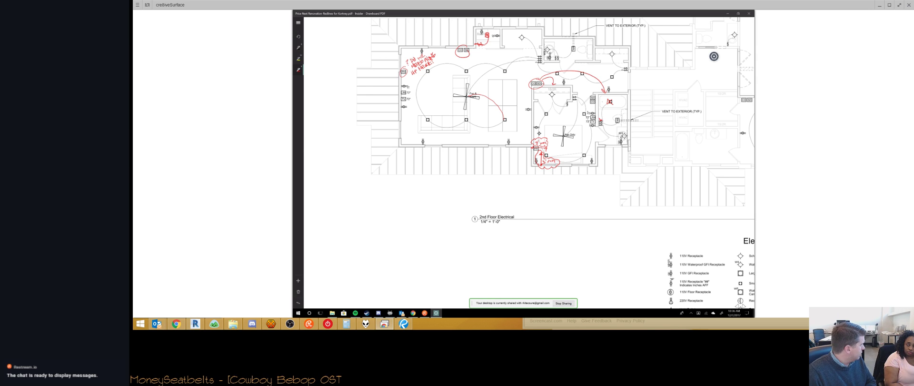
pyautogui.scroll(-1, 529, 163)
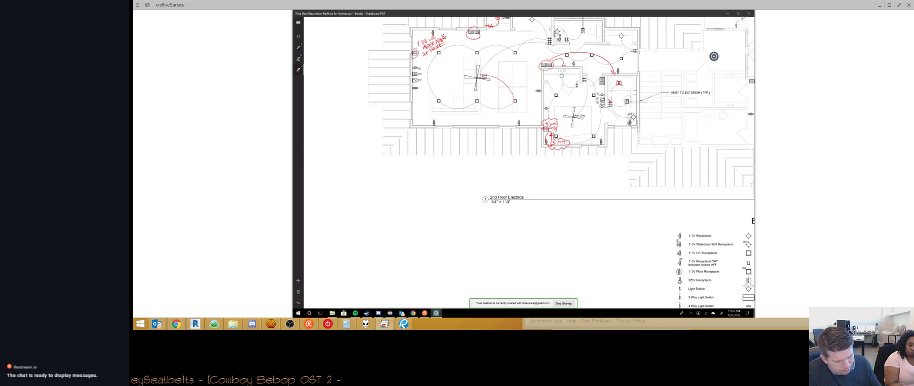
pyautogui.scroll(-1, 714, 56)
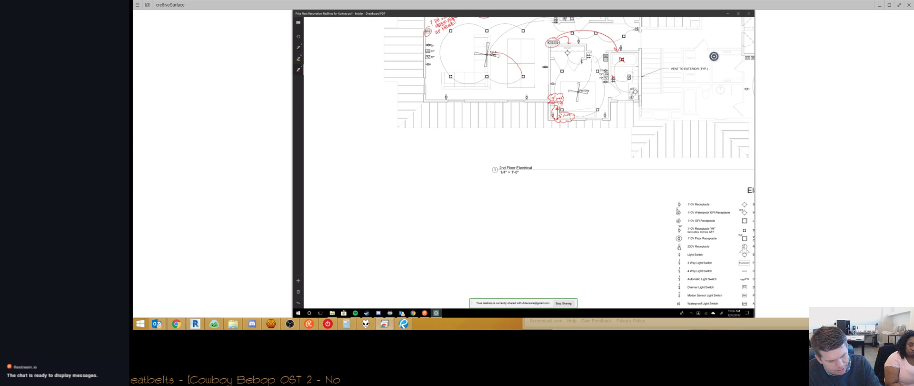
pyautogui.moveTo(397, 177); pyautogui.dragTo(422, 178)
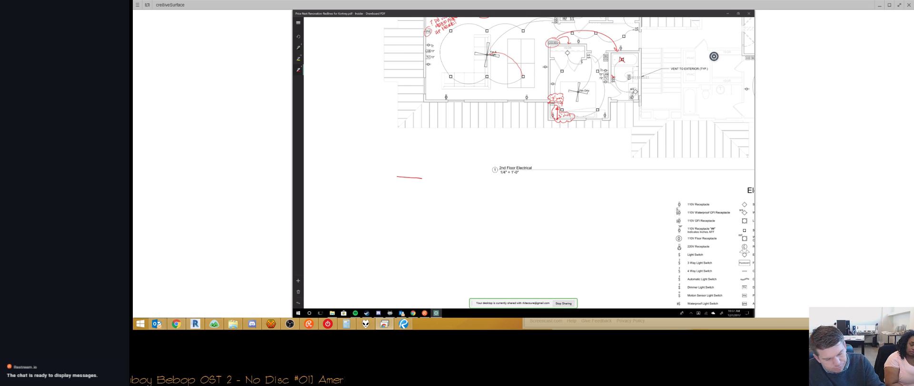
pyautogui.moveTo(538, 133); pyautogui.dragTo(539, 134)
pyautogui.moveTo(423, 179); pyautogui.dragTo(431, 219)
pyautogui.moveTo(403, 177); pyautogui.dragTo(368, 230)
pyautogui.moveTo(367, 195)
pyautogui.mouseDown()
pyautogui.moveTo(387, 200)
pyautogui.moveTo(383, 224)
pyautogui.moveTo(445, 224)
pyautogui.mouseUp()
pyautogui.moveTo(404, 178); pyautogui.dragTo(384, 226)
pyautogui.moveTo(410, 180); pyautogui.dragTo(428, 224)
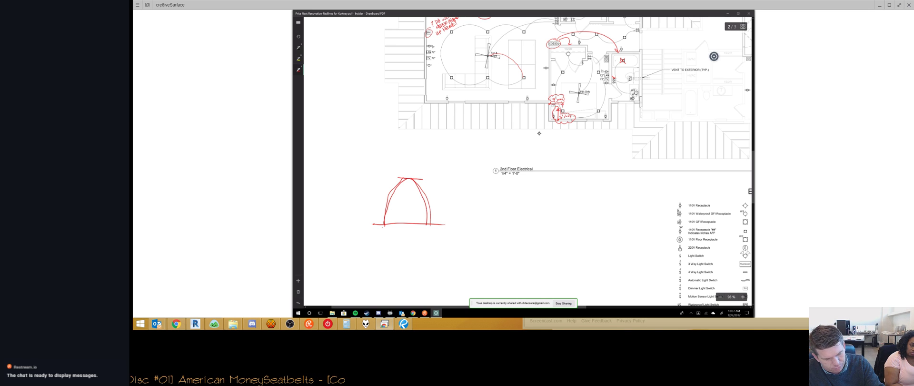
# Step: Try vertical lines and a zigzag strip along one side of the arched profile, and erase the whole sketch
pyautogui.moveTo(419, 177); pyautogui.dragTo(419, 227)
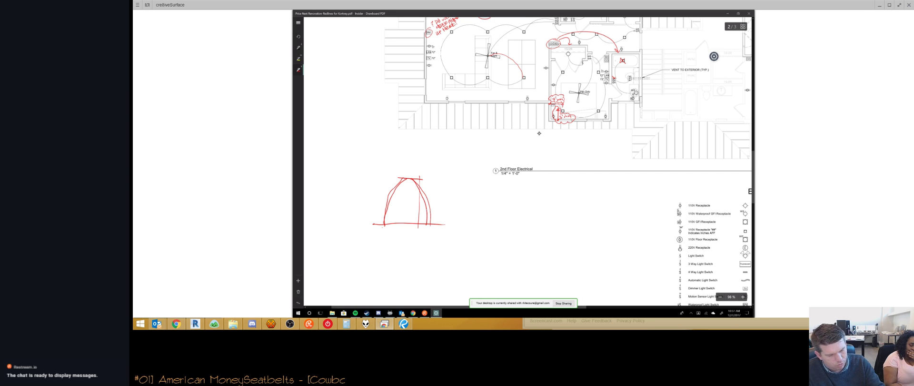
pyautogui.moveTo(422, 185); pyautogui.dragTo(422, 224)
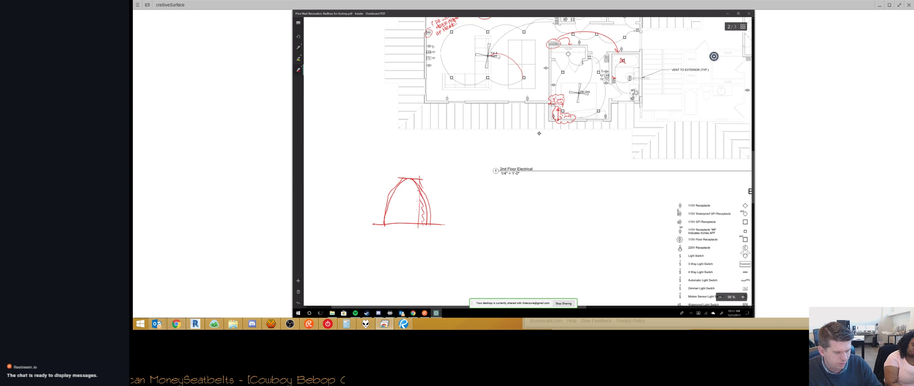
pyautogui.moveTo(419, 175); pyautogui.dragTo(423, 226)
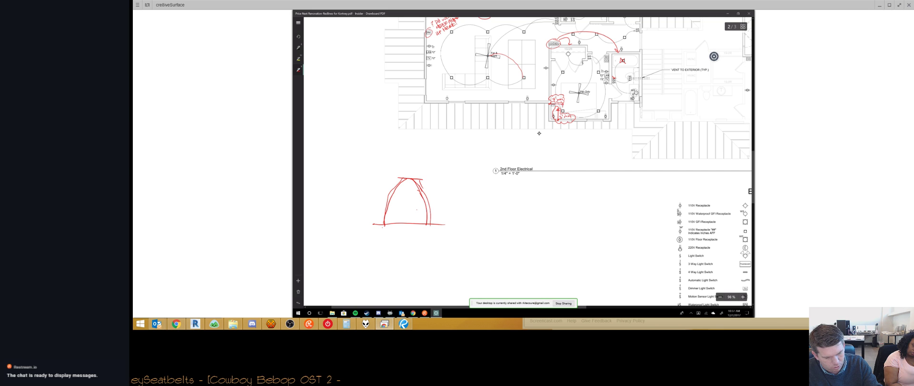
pyautogui.moveTo(426, 176); pyautogui.dragTo(427, 228)
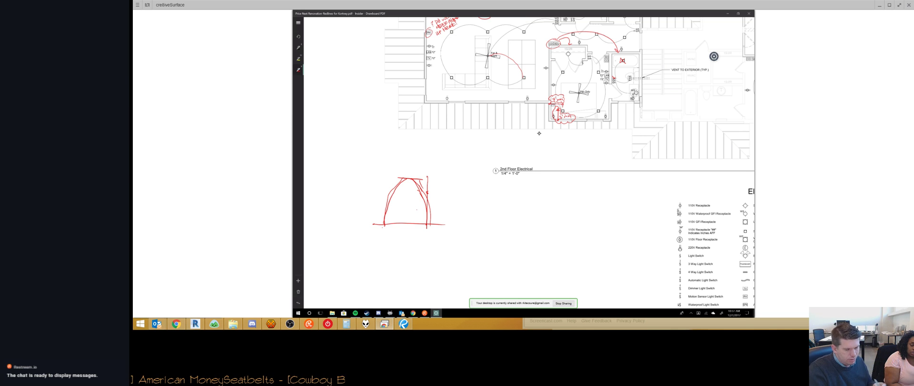
pyautogui.moveTo(428, 184)
pyautogui.mouseDown()
pyautogui.moveTo(400, 193)
pyautogui.moveTo(430, 205)
pyautogui.moveTo(415, 224)
pyautogui.moveTo(405, 224)
pyautogui.moveTo(420, 186)
pyautogui.moveTo(417, 210)
pyautogui.mouseUp()
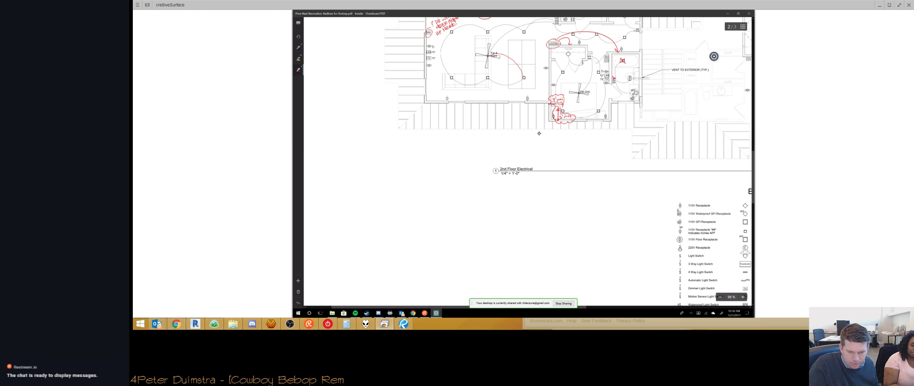
# Step: Sketch a wall light symbol on the bathroom wall beside the SD and CO boxes, next to the crossed-out ceiling light
pyautogui.keyDown('ctrl'); pyautogui.scroll(2, 627, 95); pyautogui.keyUp('ctrl')
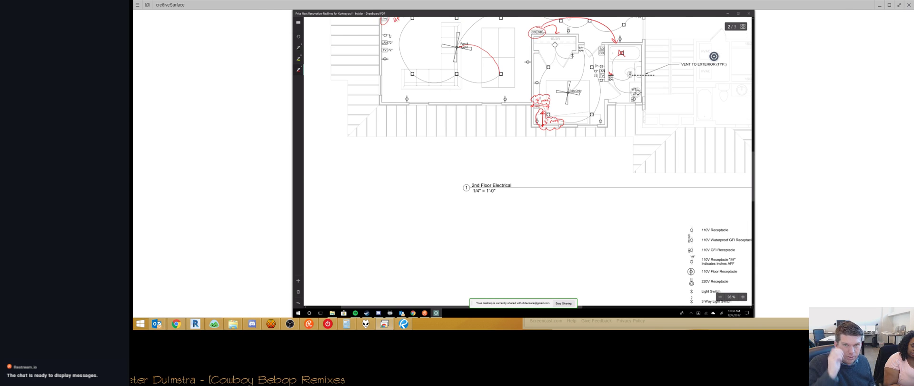
pyautogui.keyDown('ctrl'); pyautogui.scroll(4, 580, 114); pyautogui.keyUp('ctrl')
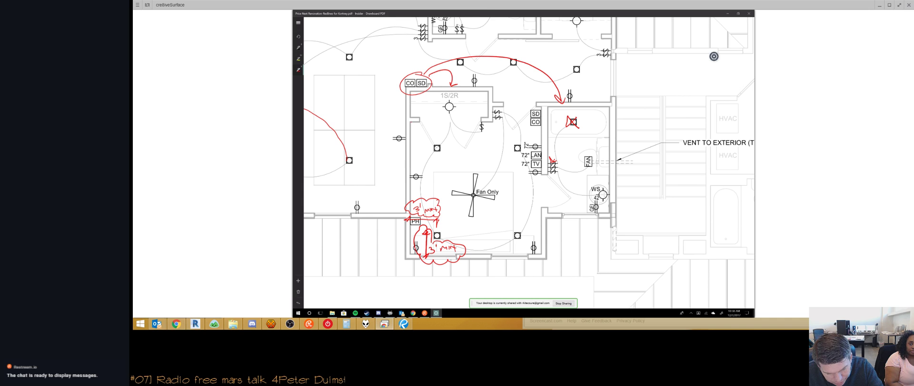
pyautogui.moveTo(546, 121); pyautogui.dragTo(559, 123)
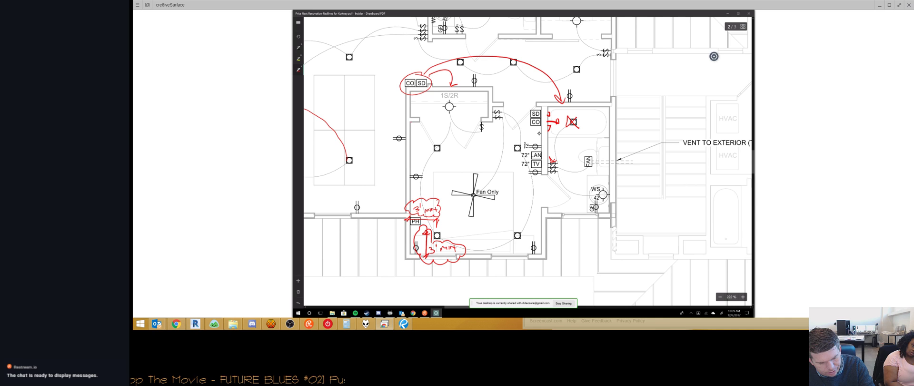
# Step: Sketch a boxed VL symbol beside the bathroom FAN, with a duct line to the exterior vent and a loop to the switches
pyautogui.moveTo(565, 159); pyautogui.dragTo(578, 164)
pyautogui.moveTo(563, 159); pyautogui.dragTo(579, 157)
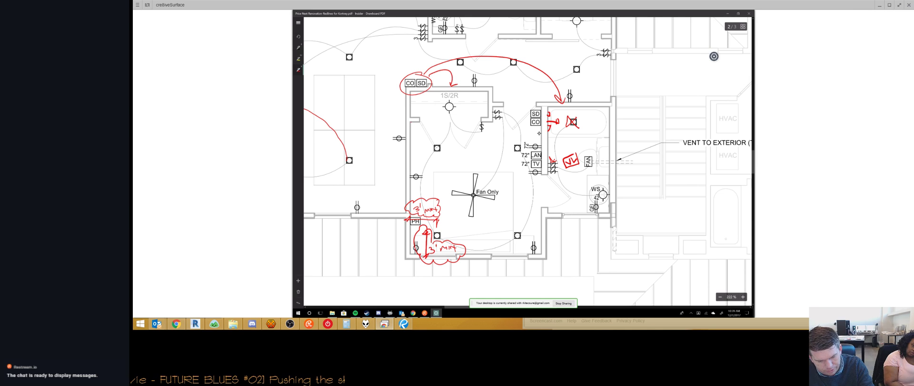
pyautogui.moveTo(580, 156)
pyautogui.mouseDown()
pyautogui.moveTo(619, 157)
pyautogui.moveTo(603, 161)
pyautogui.mouseUp()
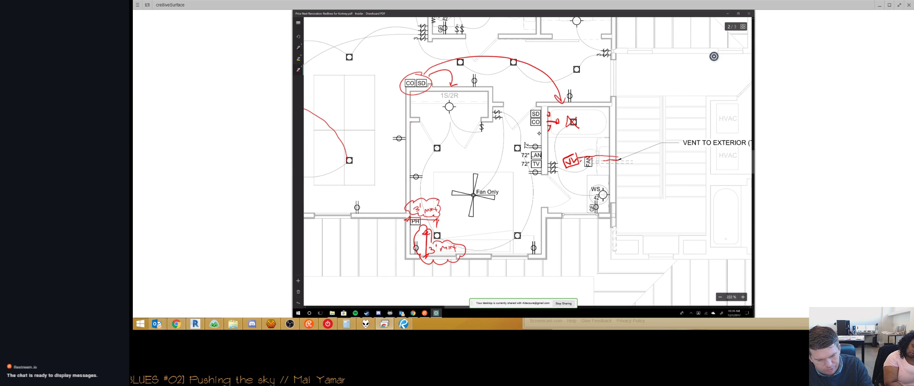
pyautogui.moveTo(558, 165); pyautogui.dragTo(574, 167)
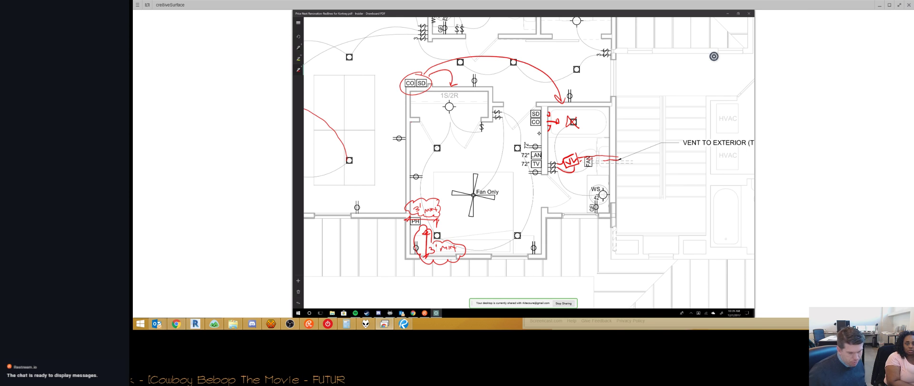
# Step: Sketch a ticked dimension line below the large room's lower wall, from its outer corner through the two receptacles
pyautogui.keyDown('ctrl'); pyautogui.scroll(-3, 529, 163); pyautogui.keyUp('ctrl')
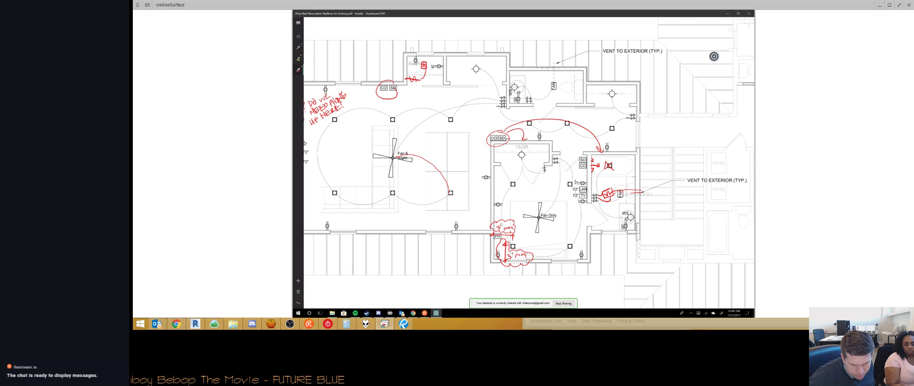
pyautogui.keyDown('ctrl'); pyautogui.scroll(3, 528, 163); pyautogui.keyUp('ctrl')
pyautogui.keyDown('ctrl'); pyautogui.scroll(-1, 529, 163); pyautogui.keyUp('ctrl')
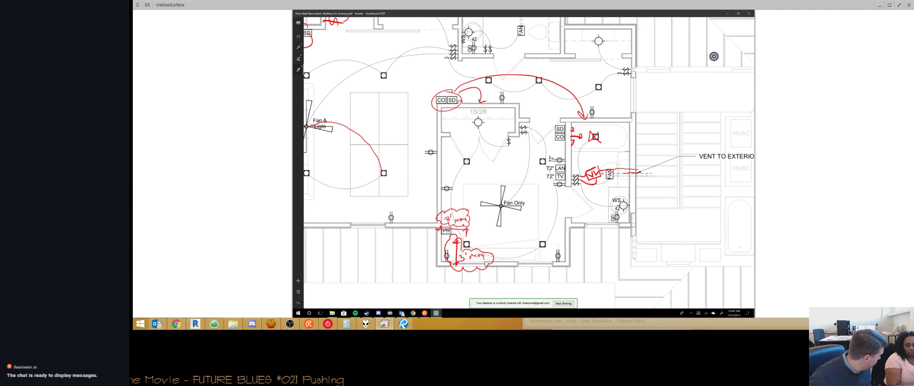
pyautogui.keyDown('ctrl'); pyautogui.scroll(-2, 529, 163); pyautogui.keyUp('ctrl')
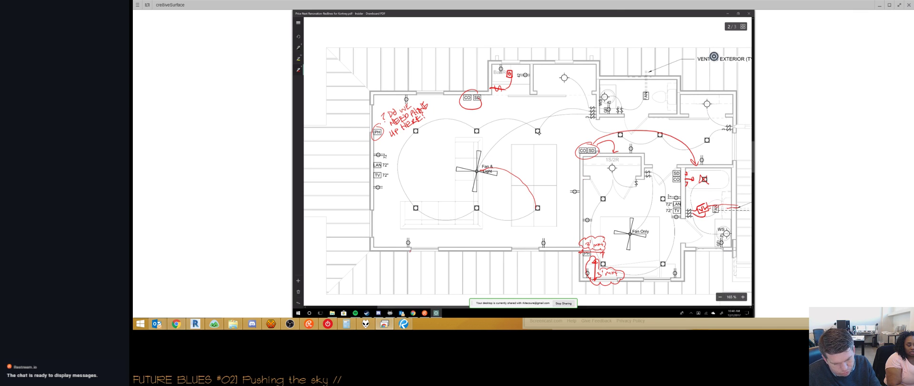
pyautogui.moveTo(410, 250); pyautogui.dragTo(409, 265)
pyautogui.moveTo(550, 250); pyautogui.dragTo(547, 271)
pyautogui.moveTo(408, 258); pyautogui.dragTo(555, 266)
pyautogui.moveTo(412, 255); pyautogui.dragTo(419, 263)
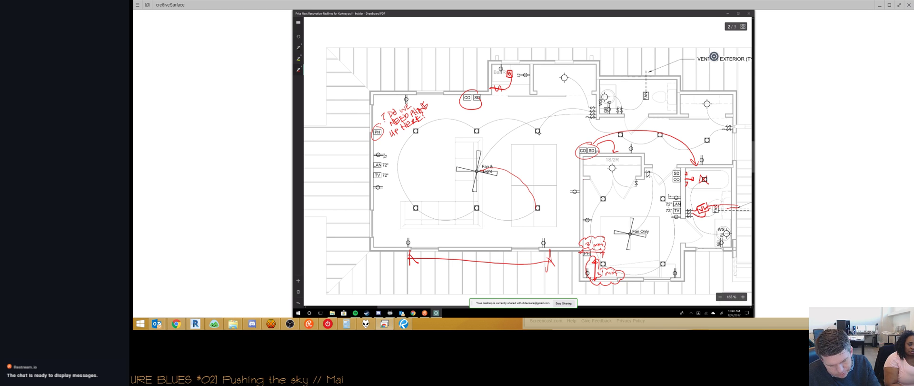
pyautogui.moveTo(408, 258)
pyautogui.mouseDown()
pyautogui.moveTo(379, 258)
pyautogui.moveTo(378, 265)
pyautogui.mouseUp()
# Step: Sketch a vertical dimension line outside the large room, from its lower corner up to the receptacle below the TV outlet
pyautogui.moveTo(363, 184); pyautogui.dragTo(364, 254)
pyautogui.moveTo(355, 186); pyautogui.dragTo(371, 187)
pyautogui.moveTo(360, 248); pyautogui.dragTo(372, 249)
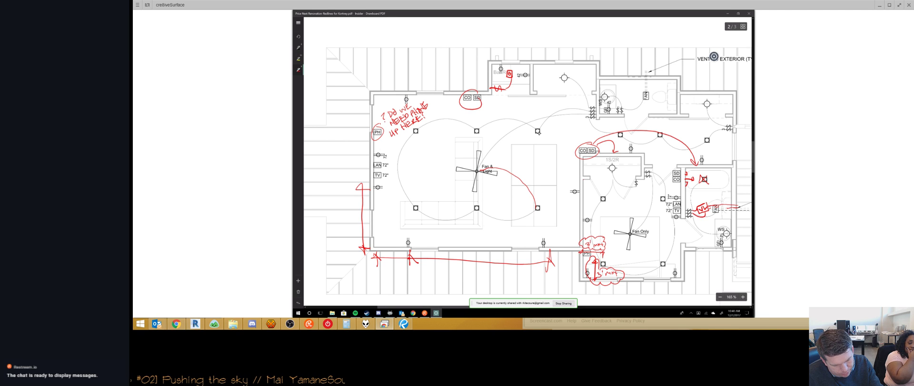
pyautogui.moveTo(358, 253); pyautogui.dragTo(368, 245)
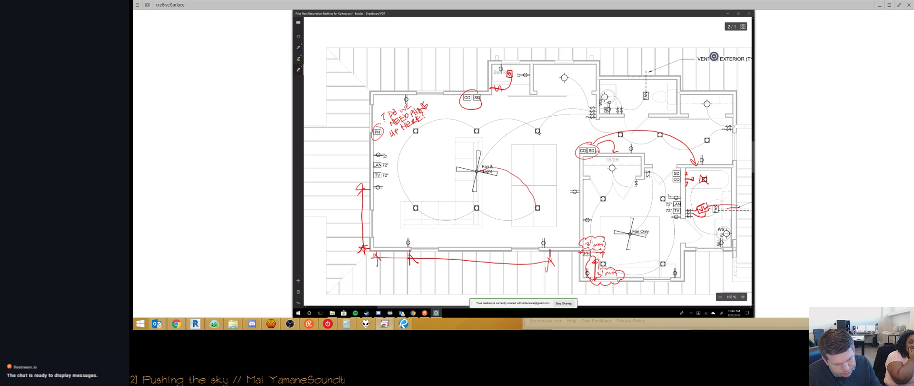
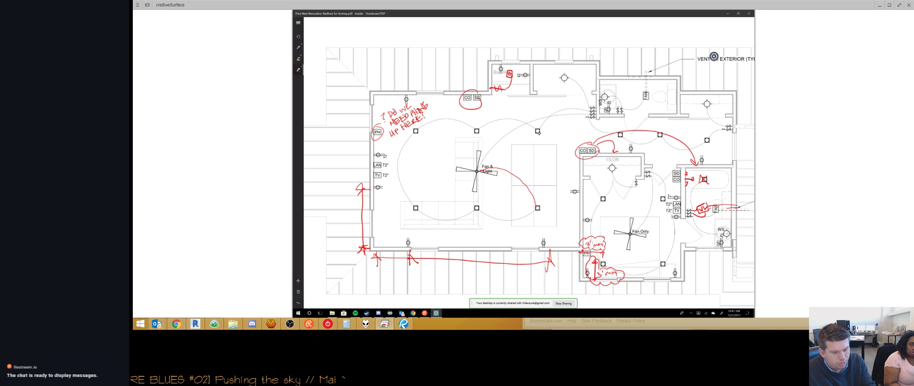
# Step: Try a circle around the receptacle above the LAN outlet in the large room, and undo it
pyautogui.moveTo(376, 151); pyautogui.dragTo(374, 153)
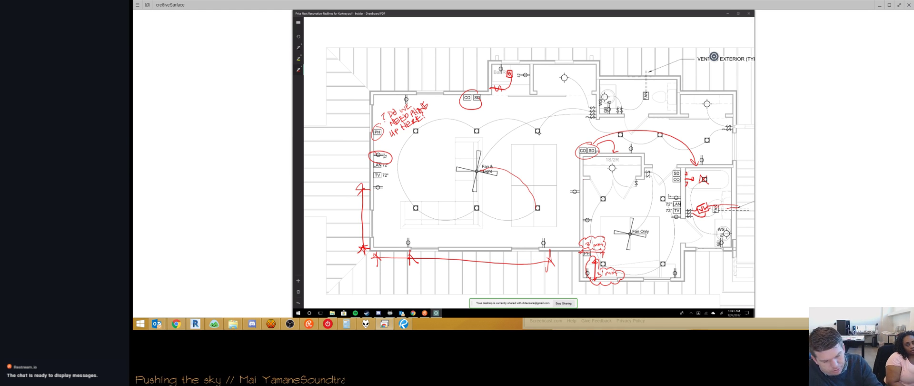
pyautogui.hotkey('ctrl', 'z')
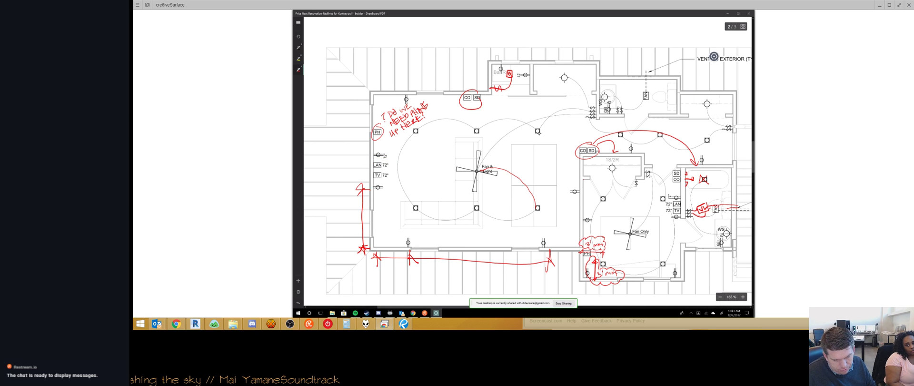
# Step: Go to the circled Linen Closet elevation on page 3
pyautogui.hscroll(3, 714, 56)
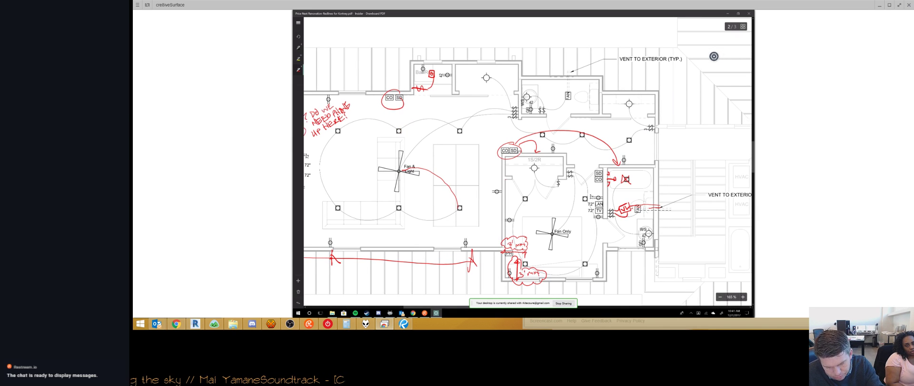
pyautogui.keyDown('ctrl'); pyautogui.scroll(-3, 713, 56); pyautogui.keyUp('ctrl')
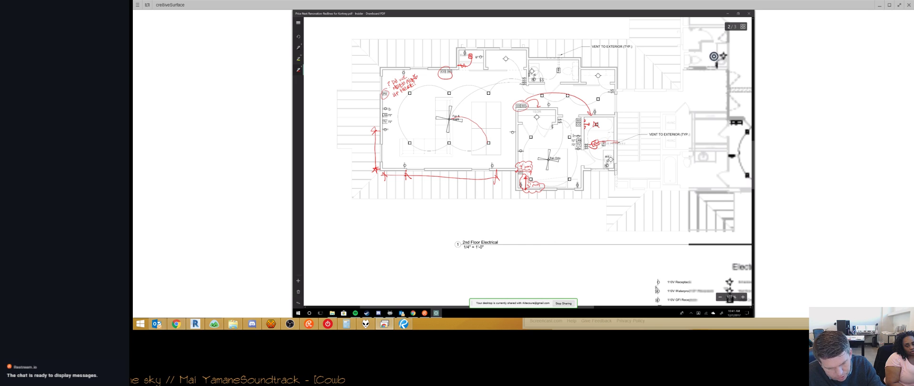
pyautogui.scroll(-10, 714, 56)
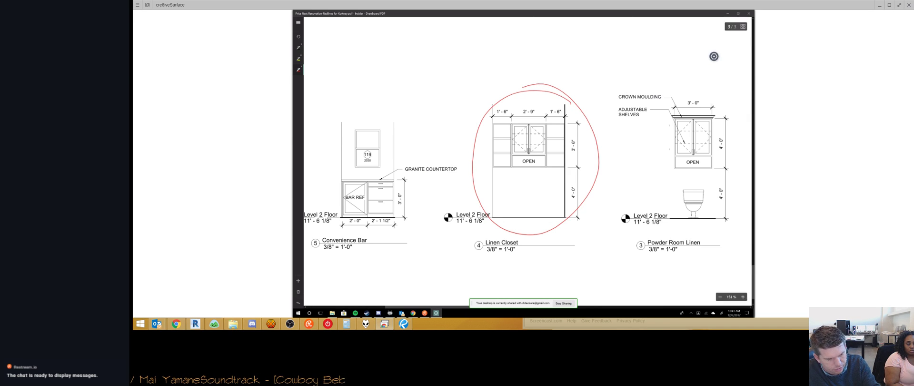
# Step: Redline the Convenience Bar elevation with a line across its top, a clouded note and the label "SOFFIT ABOVE"
pyautogui.moveTo(337, 125)
pyautogui.mouseDown()
pyautogui.moveTo(440, 130)
pyautogui.moveTo(424, 106)
pyautogui.moveTo(422, 146)
pyautogui.moveTo(408, 133)
pyautogui.moveTo(413, 104)
pyautogui.mouseUp()
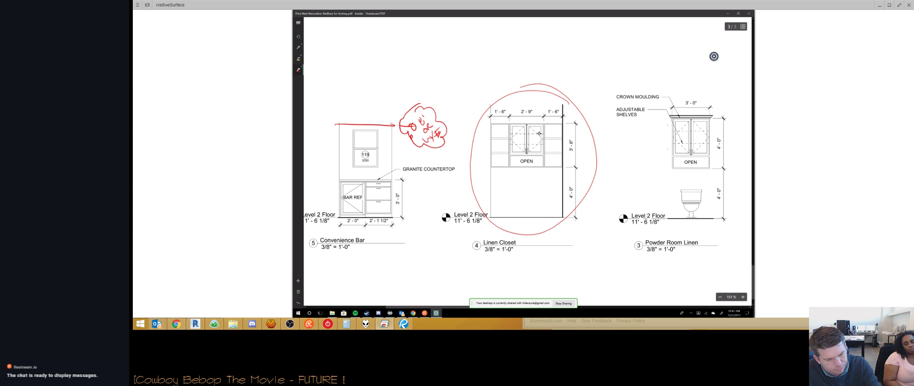
pyautogui.moveTo(348, 113); pyautogui.dragTo(370, 107)
pyautogui.moveTo(362, 122); pyautogui.dragTo(386, 111)
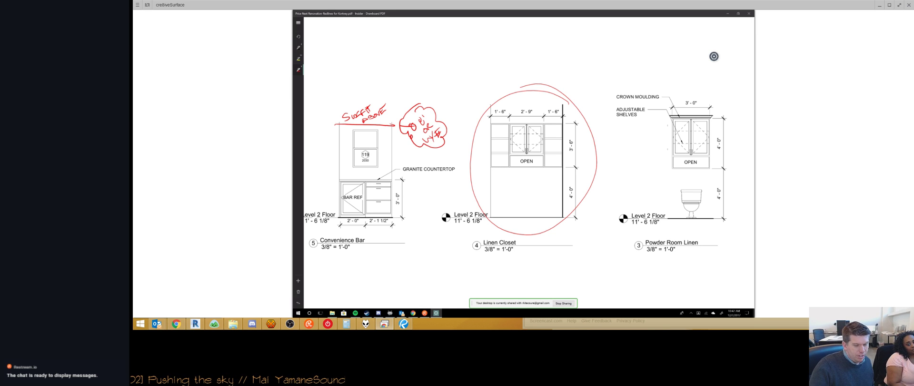
# Step: Sketch a section with floor line, wall, window and base cabinet in the blank area above page 1's floor plan
pyautogui.keyDown('ctrl'); pyautogui.scroll(-2, 570, 226); pyautogui.keyUp('ctrl')
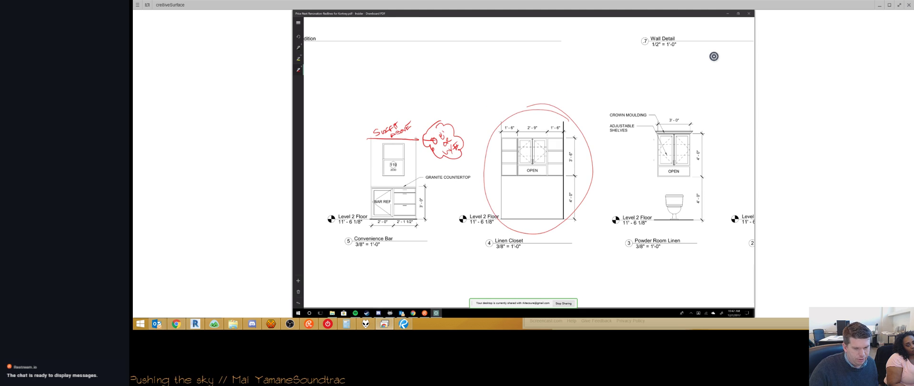
pyautogui.scroll(10, 714, 56)
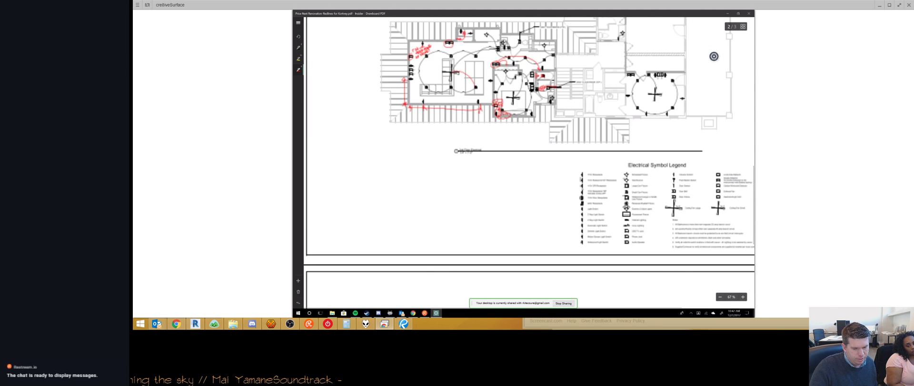
pyautogui.keyDown('ctrl'); pyautogui.scroll(3, 714, 56); pyautogui.keyUp('ctrl')
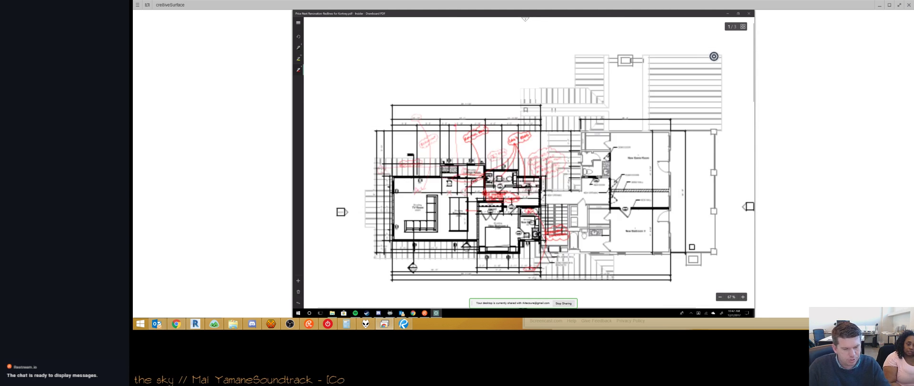
pyautogui.scroll(4, 714, 56)
pyautogui.keyDown('ctrl'); pyautogui.scroll(5, 715, 56); pyautogui.keyUp('ctrl')
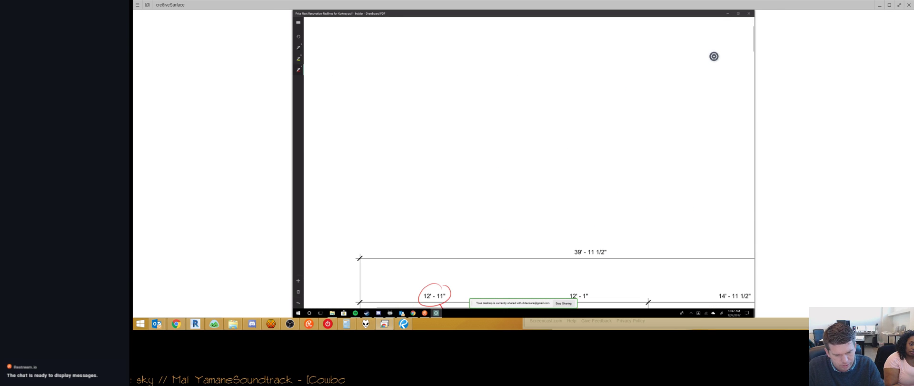
pyautogui.moveTo(394, 191); pyautogui.dragTo(569, 192)
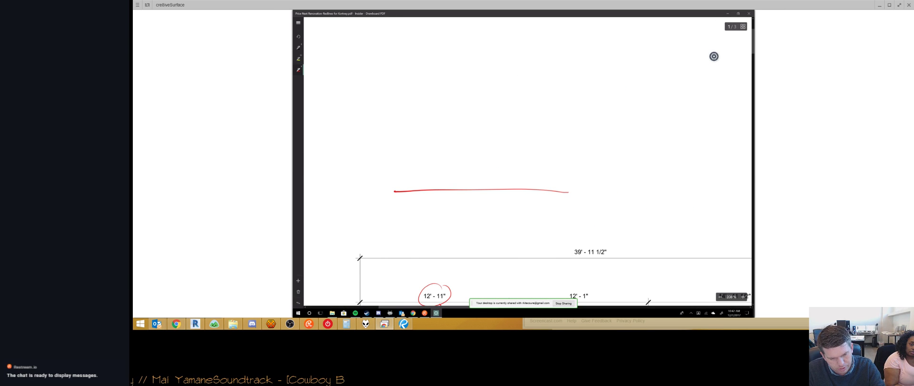
pyautogui.moveTo(445, 76); pyautogui.dragTo(445, 195)
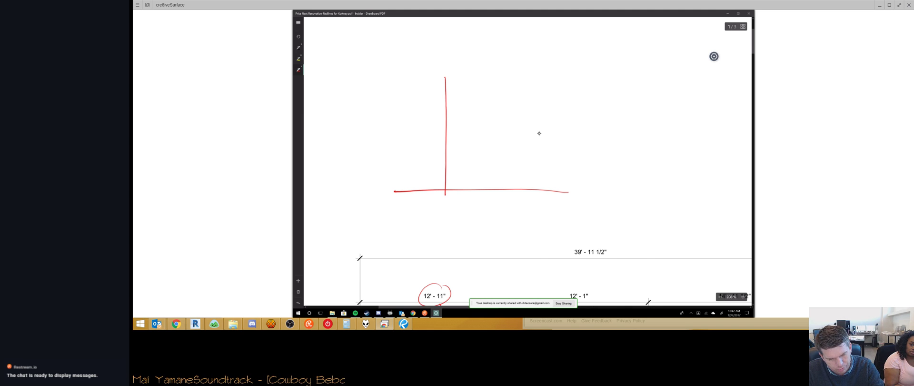
pyautogui.moveTo(446, 93)
pyautogui.mouseDown()
pyautogui.moveTo(446, 127)
pyautogui.moveTo(459, 149)
pyautogui.moveTo(490, 148)
pyautogui.moveTo(486, 191)
pyautogui.mouseUp()
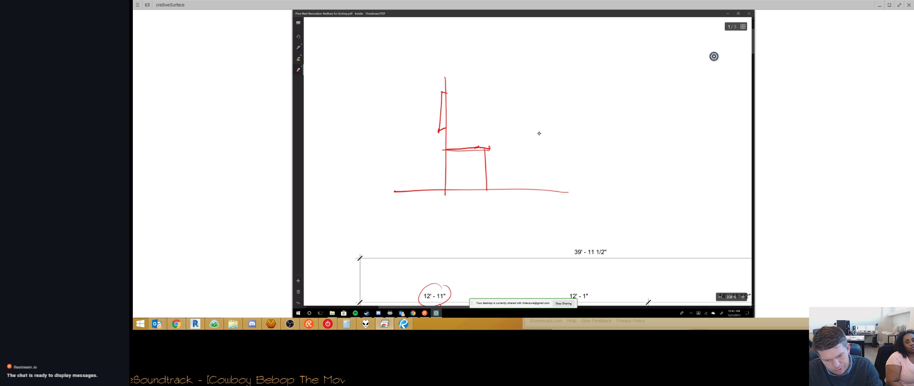
# Step: Add a door with its header and two ceiling lines spanning back to the wall in the section sketch
pyautogui.moveTo(519, 69); pyautogui.dragTo(515, 94)
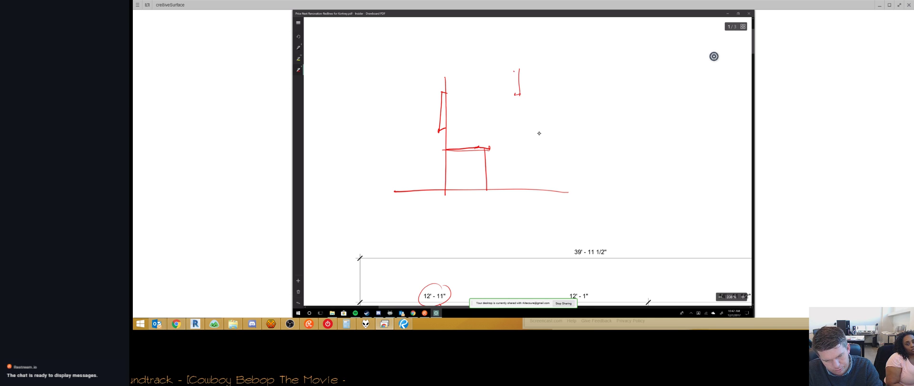
pyautogui.moveTo(521, 75); pyautogui.dragTo(524, 89)
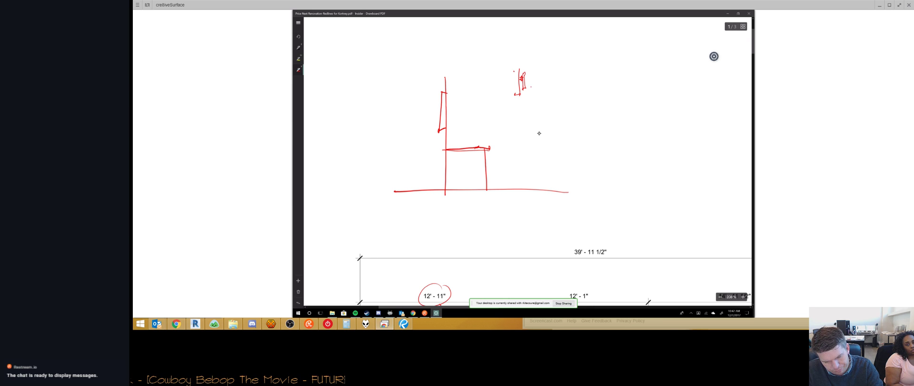
pyautogui.moveTo(527, 87)
pyautogui.mouseDown()
pyautogui.moveTo(528, 122)
pyautogui.moveTo(531, 87)
pyautogui.mouseUp()
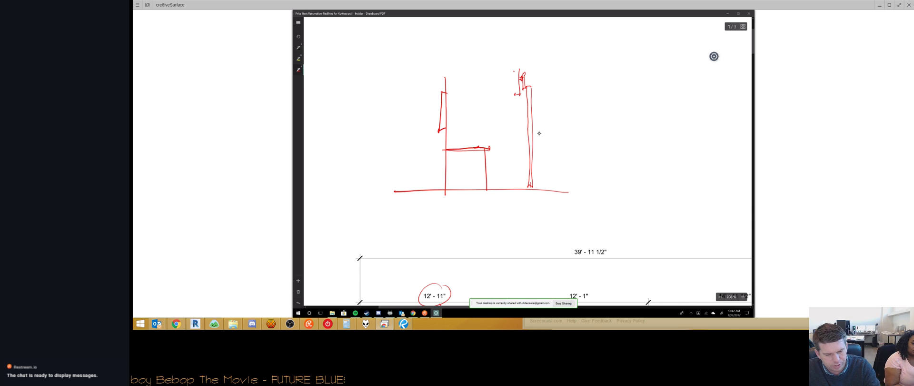
pyautogui.moveTo(520, 94); pyautogui.dragTo(510, 96)
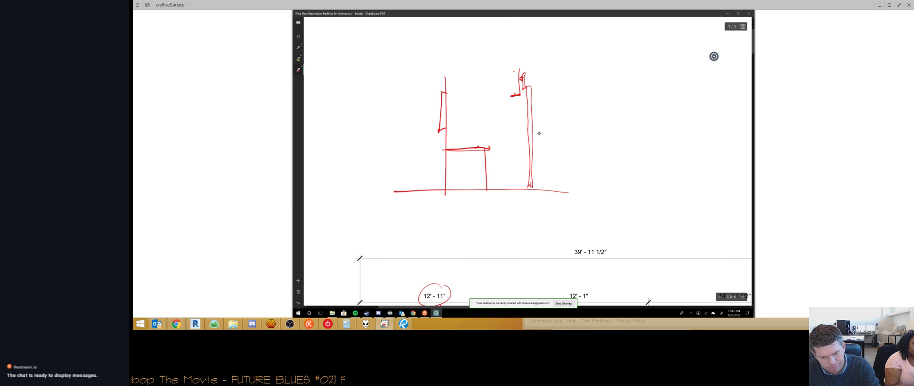
pyautogui.moveTo(509, 90); pyautogui.dragTo(519, 94)
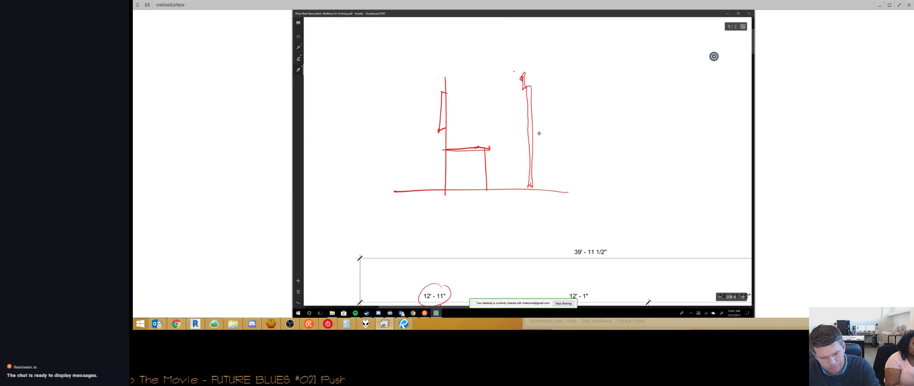
pyautogui.moveTo(520, 71)
pyautogui.mouseDown()
pyautogui.moveTo(510, 90)
pyautogui.moveTo(443, 75)
pyautogui.mouseUp()
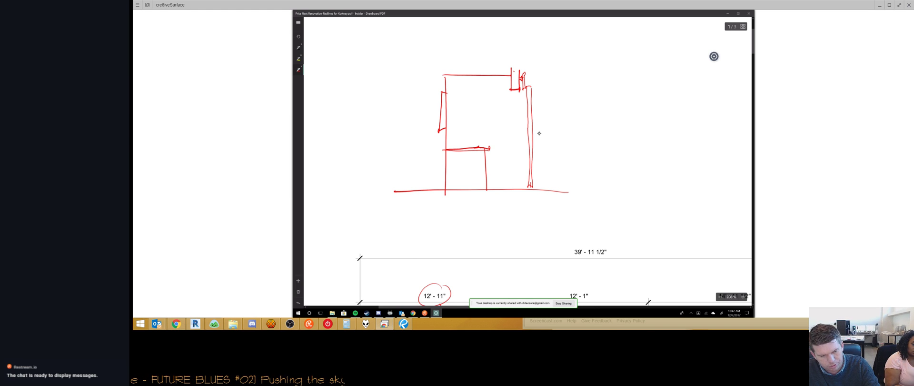
pyautogui.moveTo(439, 88); pyautogui.dragTo(519, 89)
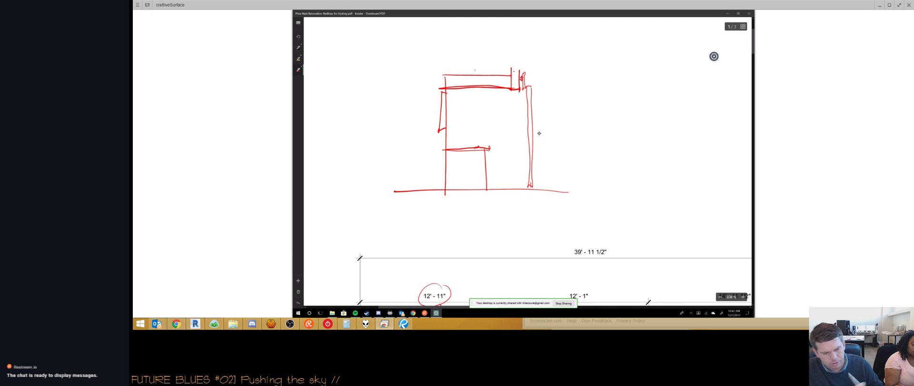
# Step: Erase the ceiling lines and the rest of the section sketch above the floor plan
pyautogui.moveTo(474, 70); pyautogui.dragTo(475, 77)
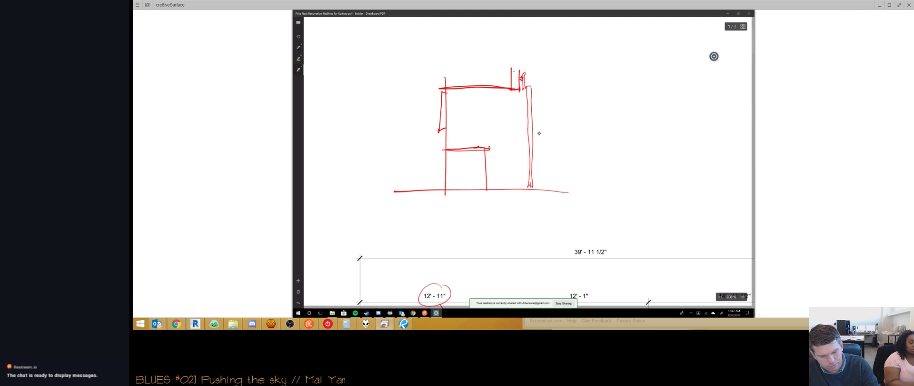
pyautogui.moveTo(474, 82); pyautogui.dragTo(474, 92)
pyautogui.moveTo(442, 193)
pyautogui.mouseDown()
pyautogui.moveTo(449, 157)
pyautogui.moveTo(529, 134)
pyautogui.moveTo(511, 71)
pyautogui.mouseUp()
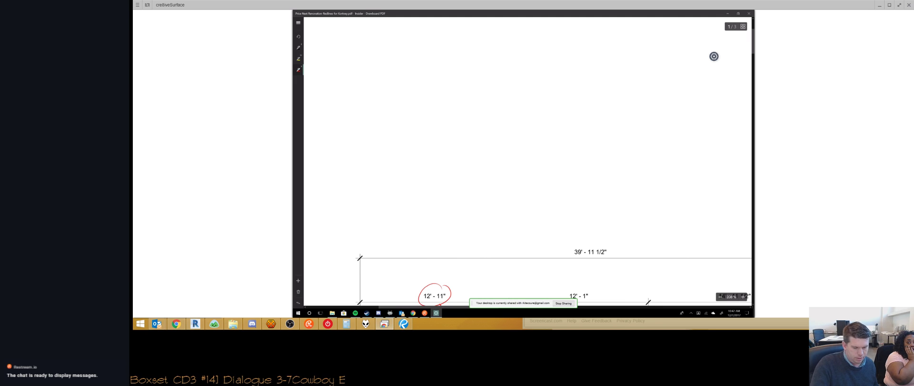
# Step: Try a dashed red line across the front of the Bar Ref alcove on the floor plan and undo it
pyautogui.keyDown('ctrl'); pyautogui.scroll(-3, 504, 93); pyautogui.keyUp('ctrl')
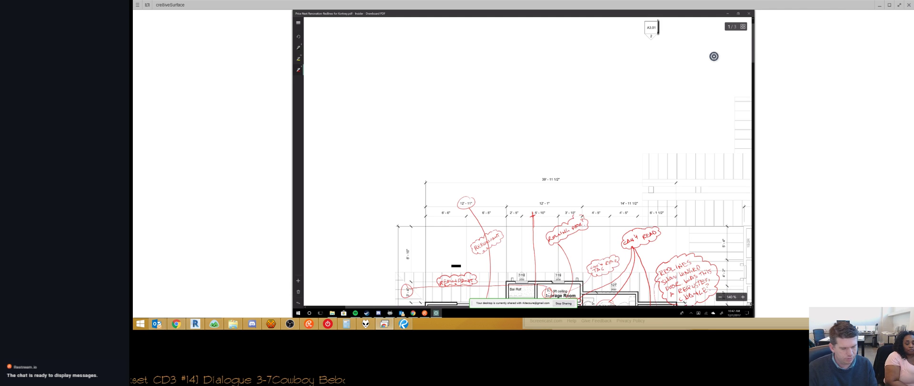
pyautogui.keyDown('ctrl'); pyautogui.scroll(-2, 504, 93); pyautogui.keyUp('ctrl')
pyautogui.keyDown('ctrl'); pyautogui.scroll(5, 521, 257); pyautogui.keyUp('ctrl')
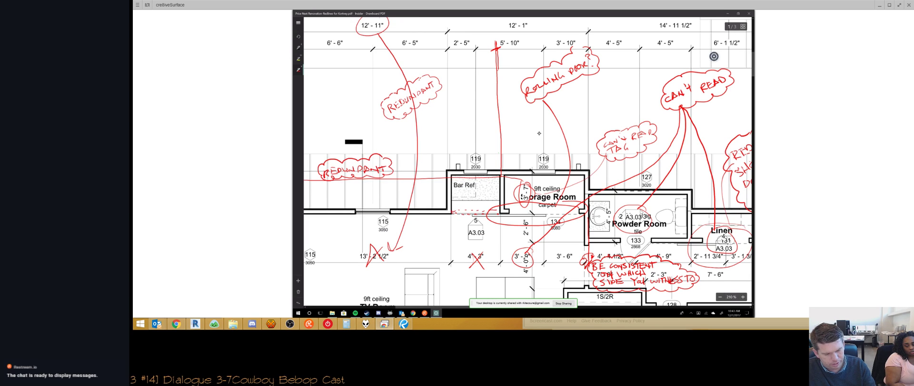
pyautogui.moveTo(451, 211); pyautogui.dragTo(490, 212)
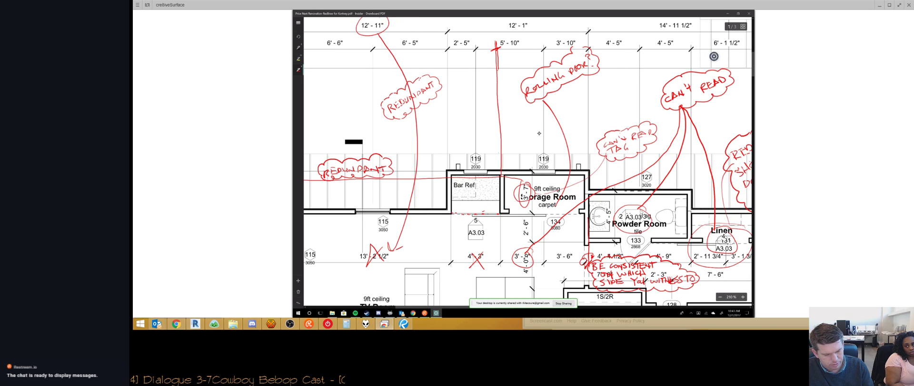
pyautogui.hotkey('ctrl', 'z')
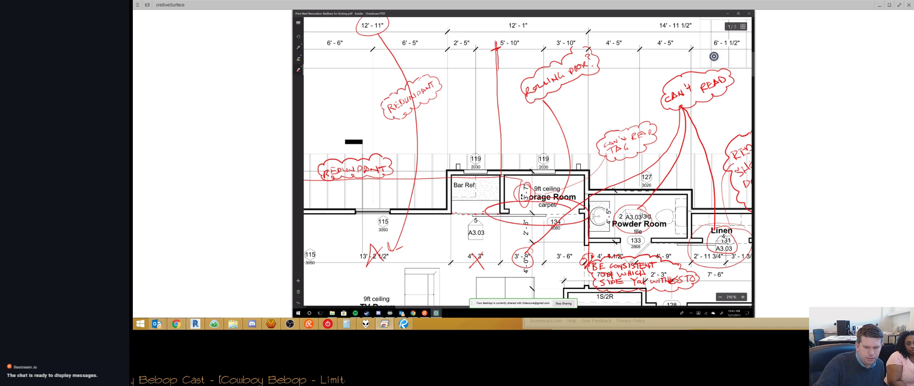
# Step: Erase the "SOFFIT ABOVE" label, its line and the clouded note from the Convenience Bar elevation on page 3
pyautogui.keyDown('ctrl'); pyautogui.scroll(-5, 528, 161); pyautogui.keyUp('ctrl')
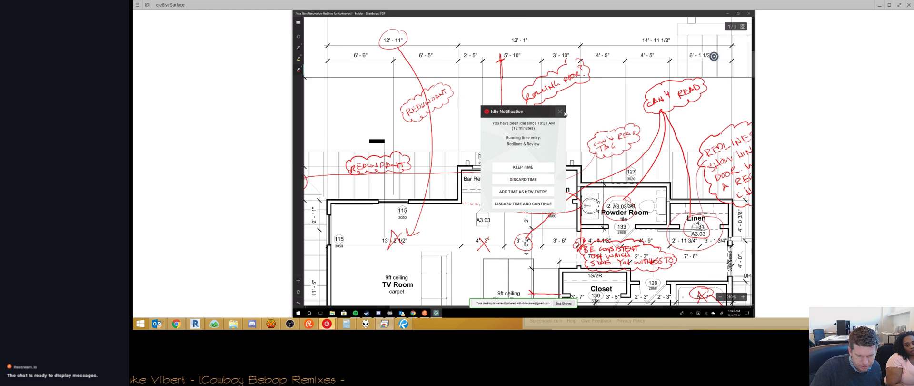
pyautogui.scroll(-10, 564, 113)
pyautogui.keyDown('ctrl'); pyautogui.scroll(5, 564, 114); pyautogui.keyUp('ctrl')
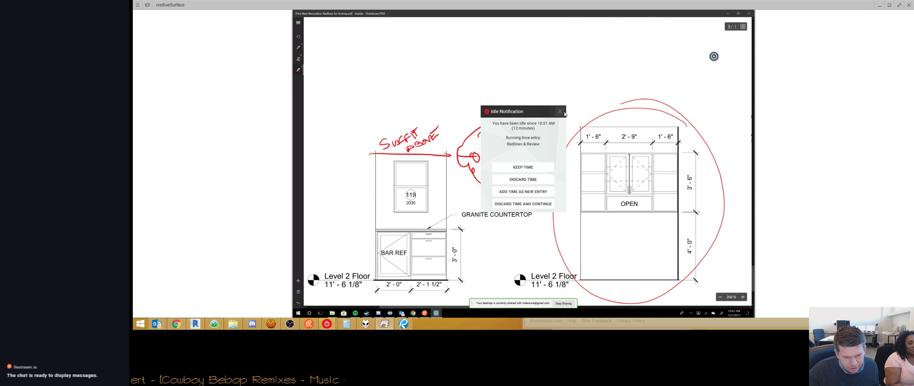
pyautogui.hscroll(2, 564, 114)
pyautogui.keyDown('ctrl'); pyautogui.scroll(-2, 564, 114); pyautogui.keyUp('ctrl')
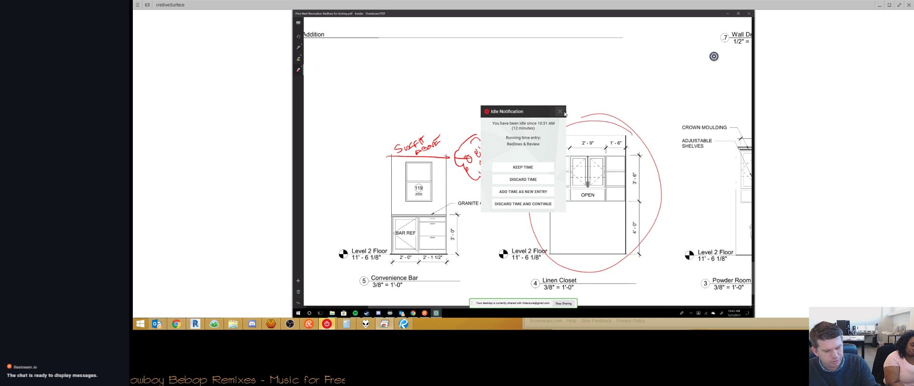
pyautogui.moveTo(404, 132); pyautogui.dragTo(449, 147)
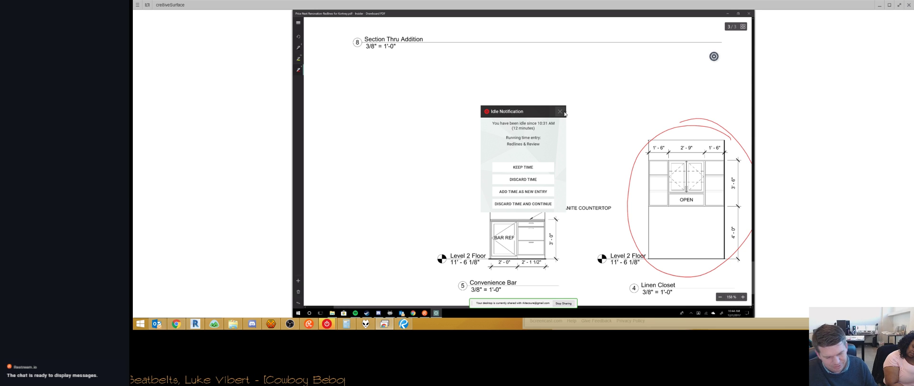
# Step: Outline the top of the Convenience Bar elevation in red and add a clouded "SHOW CEILING" note beside it
pyautogui.keyDown('ctrl'); pyautogui.scroll(-5, 566, 114); pyautogui.keyUp('ctrl')
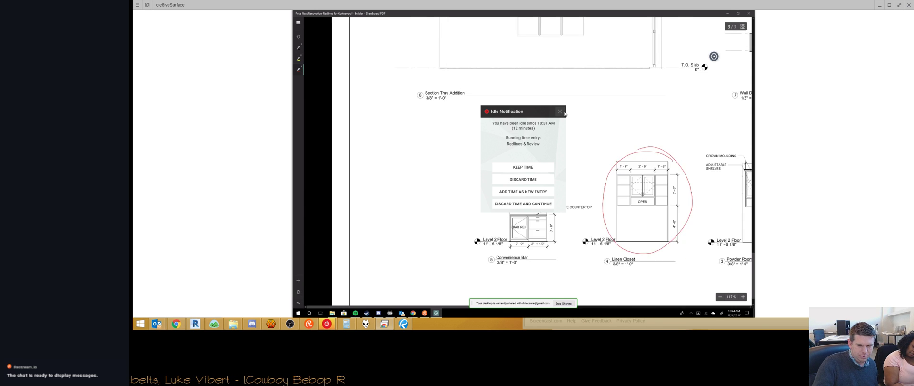
pyautogui.keyDown('ctrl'); pyautogui.scroll(2, 565, 114); pyautogui.keyUp('ctrl')
pyautogui.keyDown('ctrl'); pyautogui.scroll(-2, 565, 114); pyautogui.keyUp('ctrl')
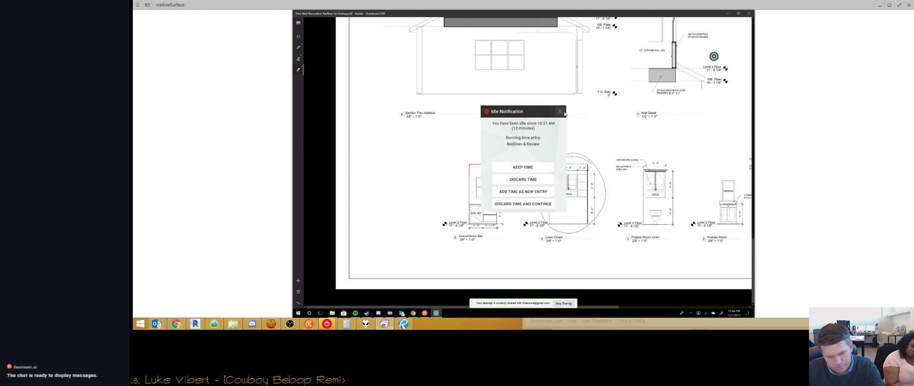
pyautogui.keyDown('ctrl'); pyautogui.scroll(5, 565, 114); pyautogui.keyUp('ctrl')
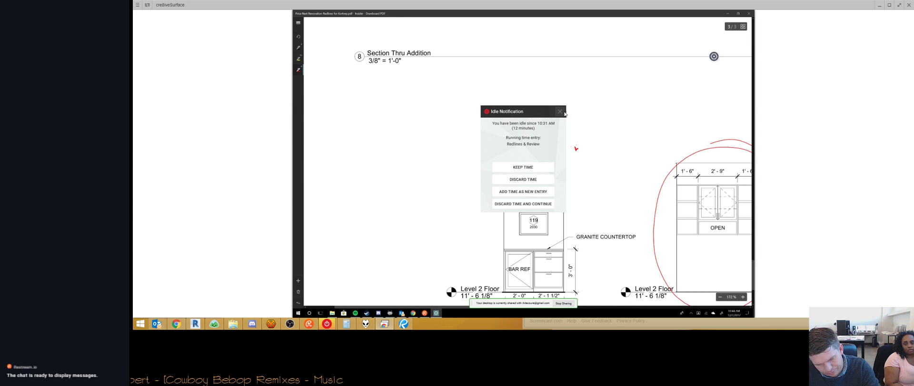
pyautogui.moveTo(578, 145); pyautogui.dragTo(583, 144)
pyautogui.moveTo(587, 142); pyautogui.dragTo(592, 140)
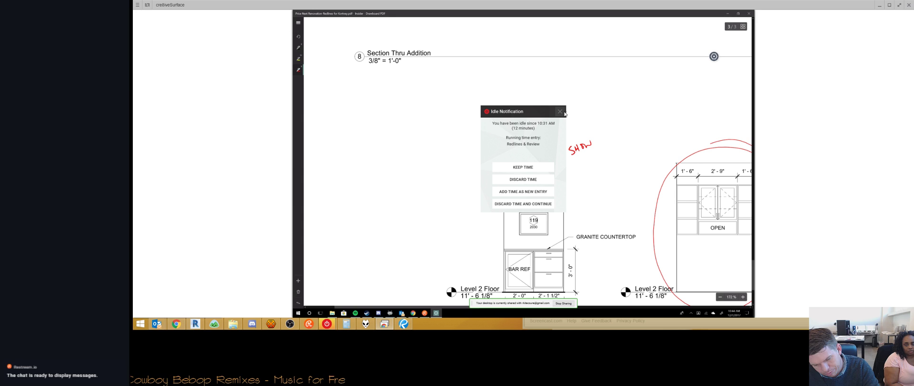
pyautogui.moveTo(574, 157); pyautogui.dragTo(600, 151)
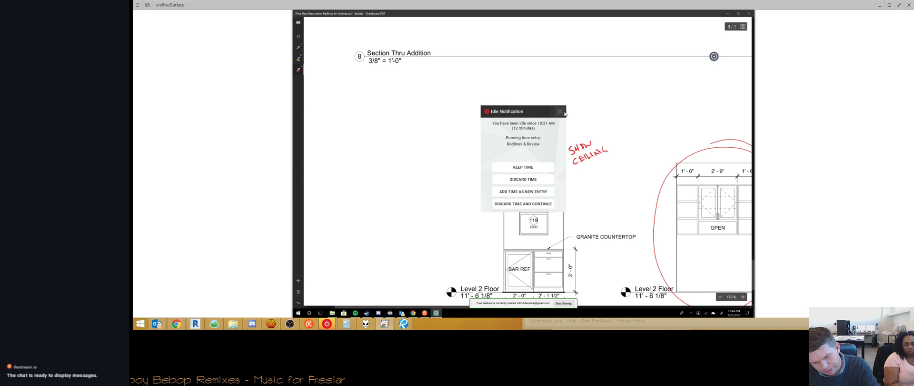
pyautogui.moveTo(583, 130)
pyautogui.mouseDown()
pyautogui.moveTo(600, 127)
pyautogui.moveTo(577, 129)
pyautogui.mouseUp()
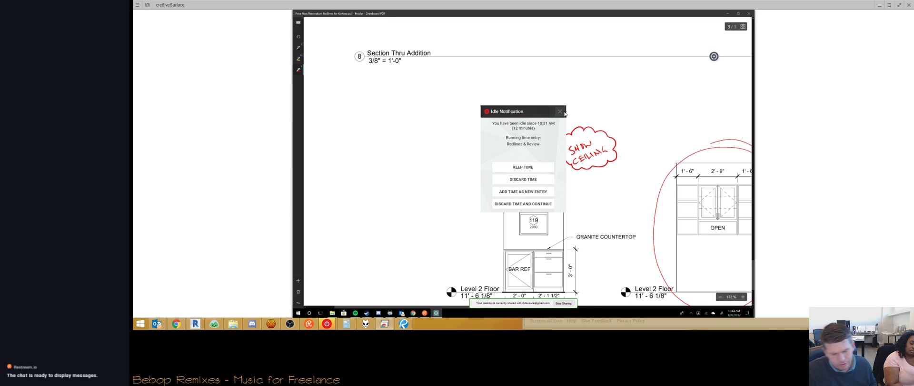
# Step: Keep the idle time for the running "Redlines & Review" entry
pyautogui.keyDown('ctrl'); pyautogui.scroll(-1, 607, 189); pyautogui.keyUp('ctrl')
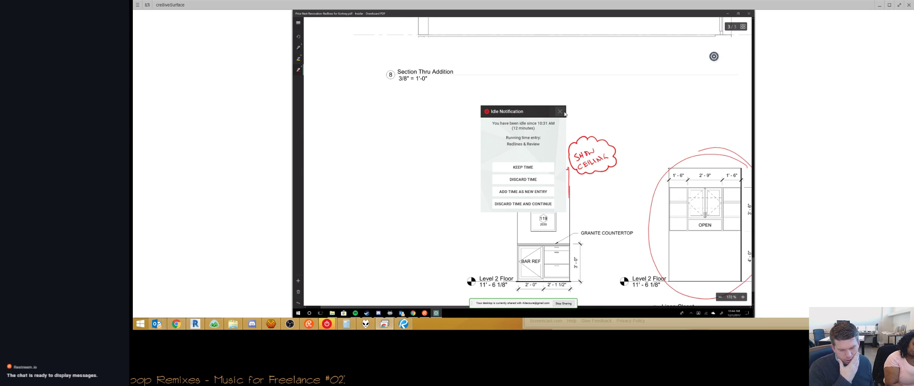
pyautogui.moveTo(607, 189); pyautogui.dragTo(538, 205)
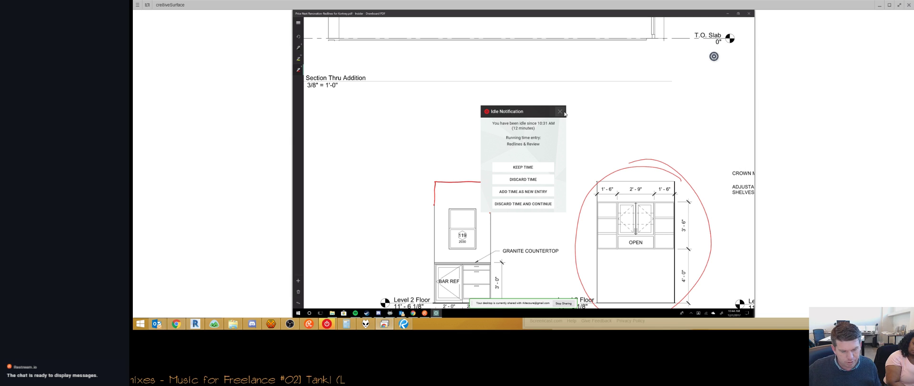
pyautogui.click(527, 169)
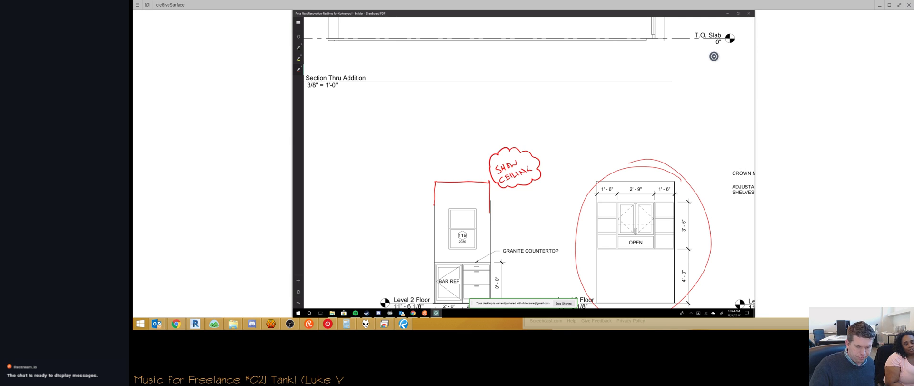
# Step: Switch from the redline PDF to Revit and enlarge its window to show sheet A1.05 - 2nd Floor Plan
pyautogui.keyDown('ctrl'); pyautogui.scroll(-5, 714, 56); pyautogui.keyUp('ctrl')
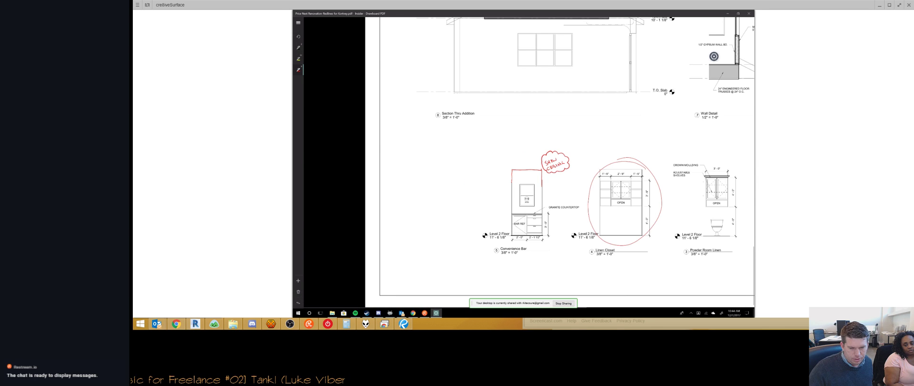
pyautogui.keyDown('ctrl'); pyautogui.scroll(-8, 529, 162); pyautogui.keyUp('ctrl')
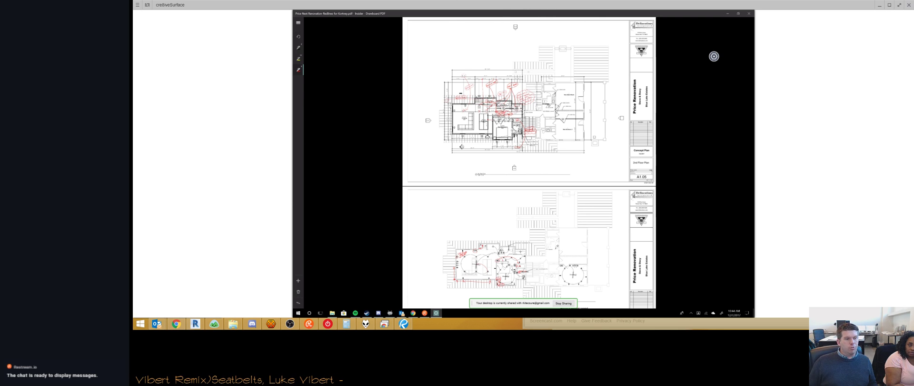
pyautogui.click(194, 324)
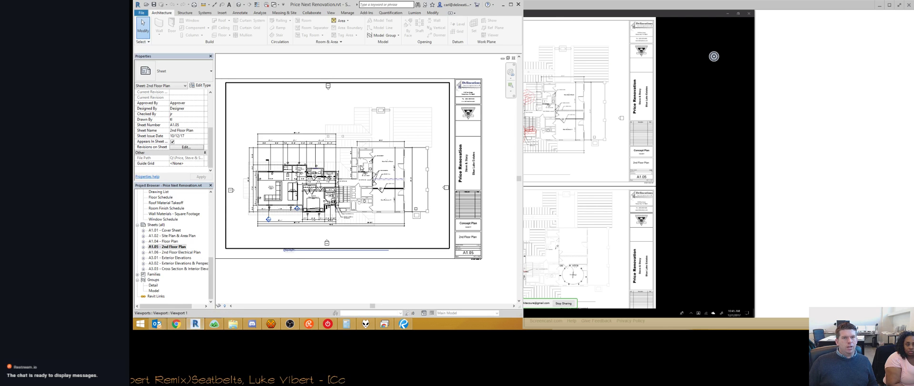
pyautogui.moveTo(371, 166); pyautogui.dragTo(410, 171, button='middle')
pyautogui.doubleClick(321, 7)
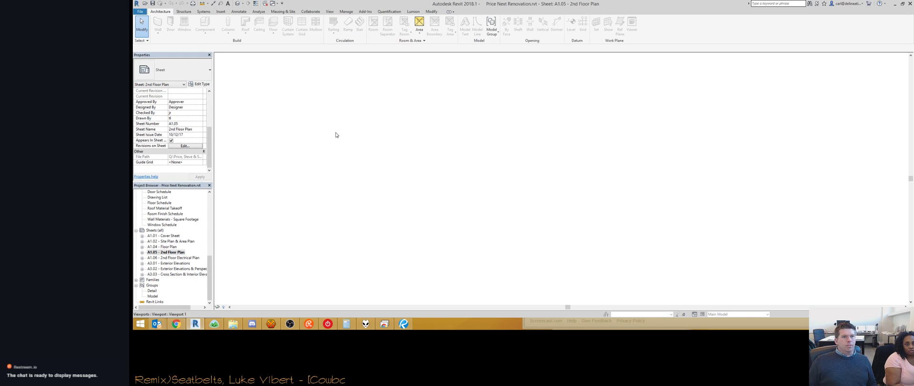
pyautogui.scroll(5, 435, 242)
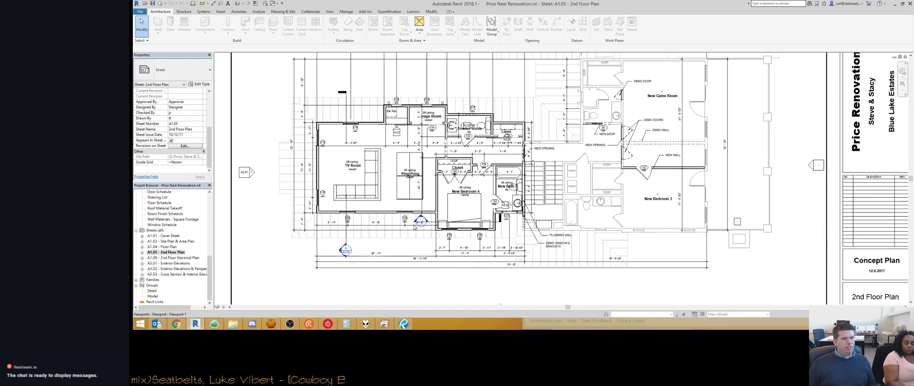
# Step: Activate the 2nd Floor Plan view on sheet A1.05 so its model elements can be edited
pyautogui.doubleClick(365, 92)
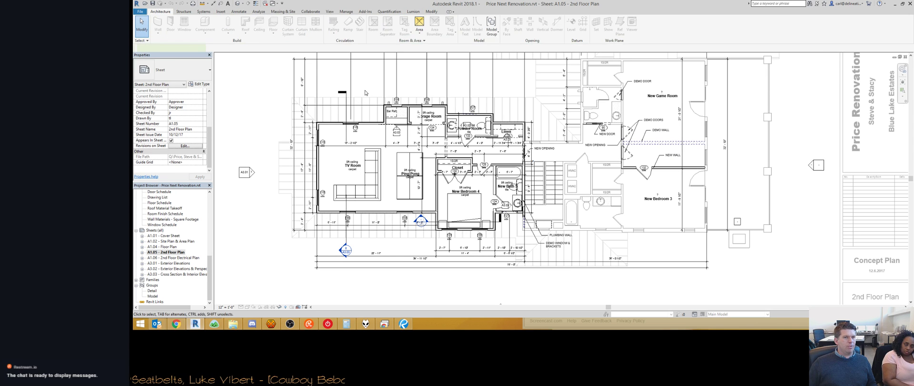
pyautogui.click(292, 212)
pyautogui.click(258, 230)
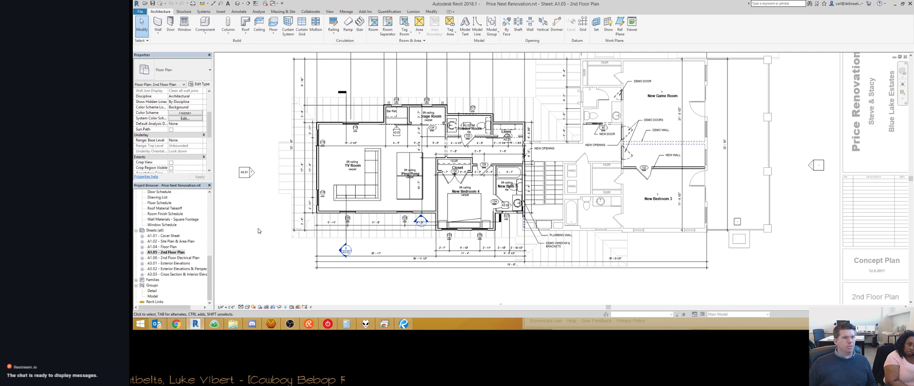
pyautogui.scroll(5, 359, 158)
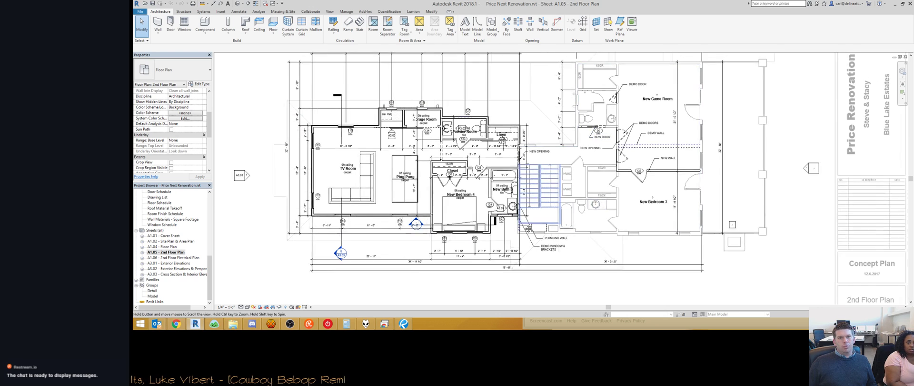
# Step: Select the three exterior walls around the TV Room in the 2nd floor plan
pyautogui.click(359, 157)
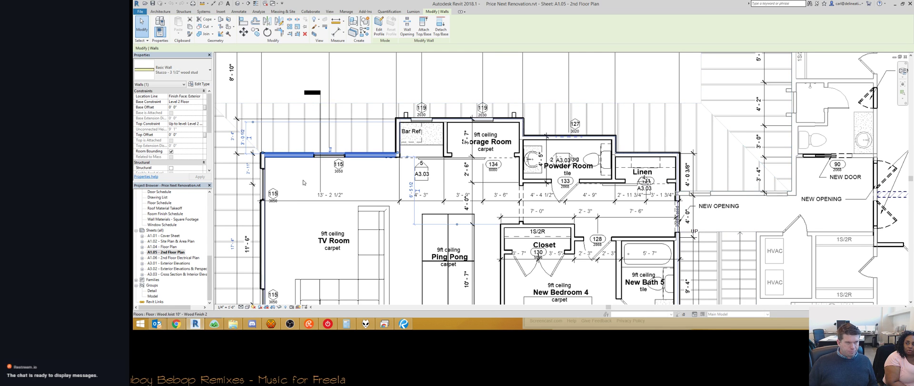
pyautogui.moveTo(287, 206); pyautogui.dragTo(356, 166, button='middle')
pyautogui.scroll(-3, 208, 156)
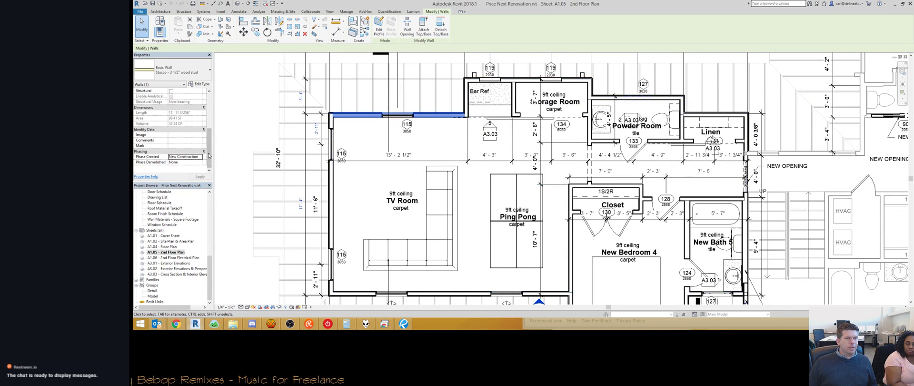
pyautogui.keyDown('ctrl'); pyautogui.click(331, 212); pyautogui.keyUp('ctrl')
pyautogui.keyDown('ctrl'); pyautogui.click(347, 292); pyautogui.keyUp('ctrl')
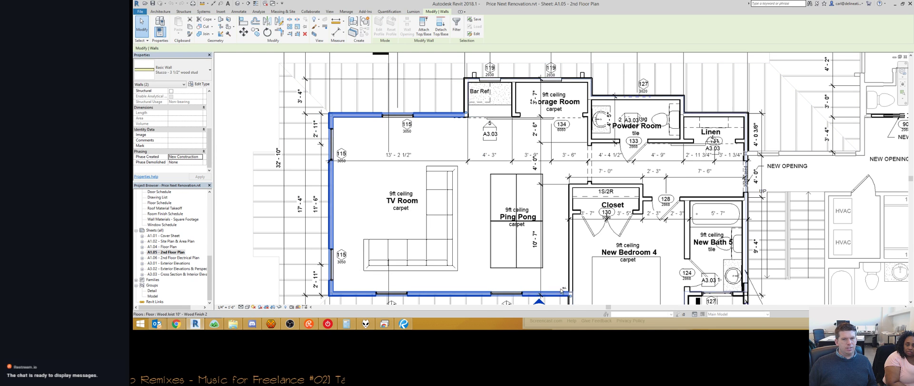
# Step: Add the exterior walls around New Bedroom 4 and below New Bath 5 to the wall selection
pyautogui.moveTo(575, 275); pyautogui.dragTo(450, 164, button='middle')
pyautogui.keyDown('ctrl'); pyautogui.click(447, 198); pyautogui.keyUp('ctrl')
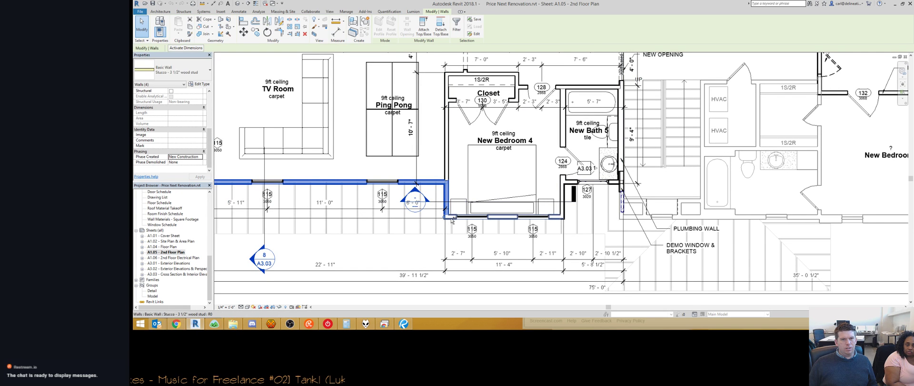
pyautogui.keyDown('ctrl'); pyautogui.click(563, 198); pyautogui.keyUp('ctrl')
pyautogui.keyDown('ctrl'); pyautogui.click(575, 183); pyautogui.keyUp('ctrl')
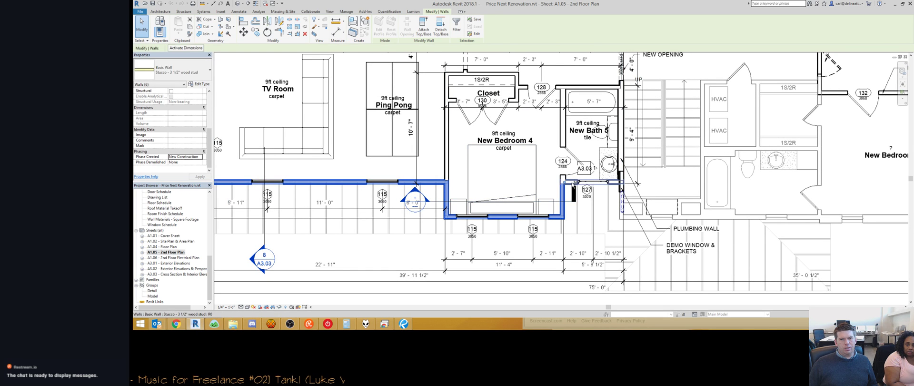
pyautogui.keyDown('ctrl'); pyautogui.click(612, 183); pyautogui.keyUp('ctrl')
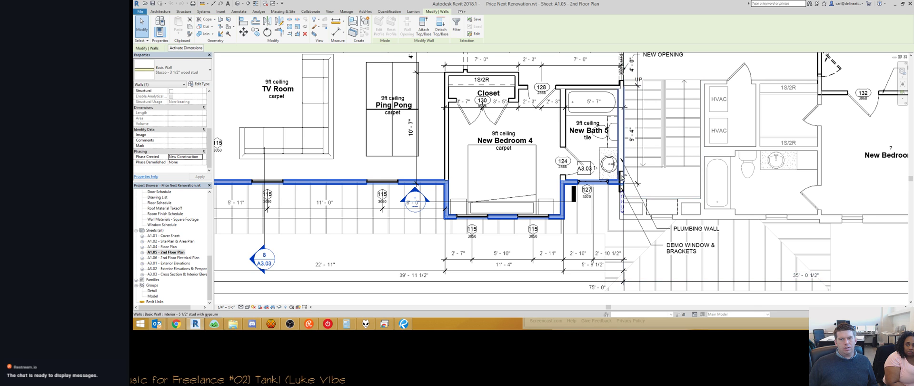
# Step: Try adding the short wall below the plumbing wall beside New Bath 5 to the selection and remove it again
pyautogui.scroll(2, 620, 177)
pyautogui.scroll(2, 620, 177)
pyautogui.scroll(3, 622, 177)
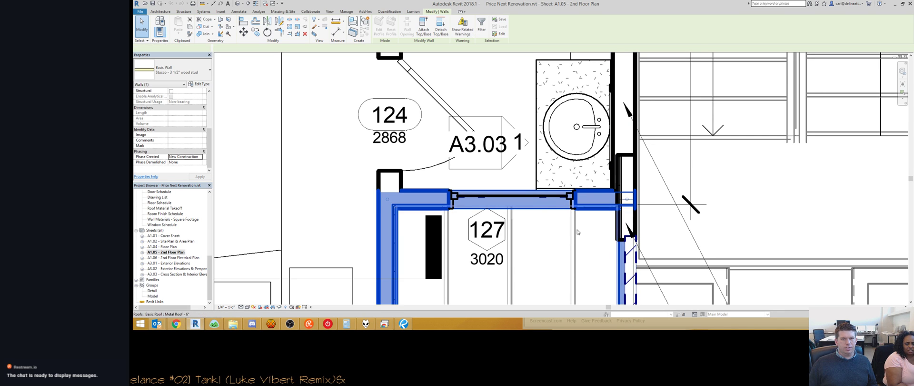
pyautogui.moveTo(623, 221); pyautogui.dragTo(629, 195, button='middle')
pyautogui.scroll(-3, 629, 194)
pyautogui.keyDown('ctrl'); pyautogui.click(560, 201); pyautogui.keyUp('ctrl')
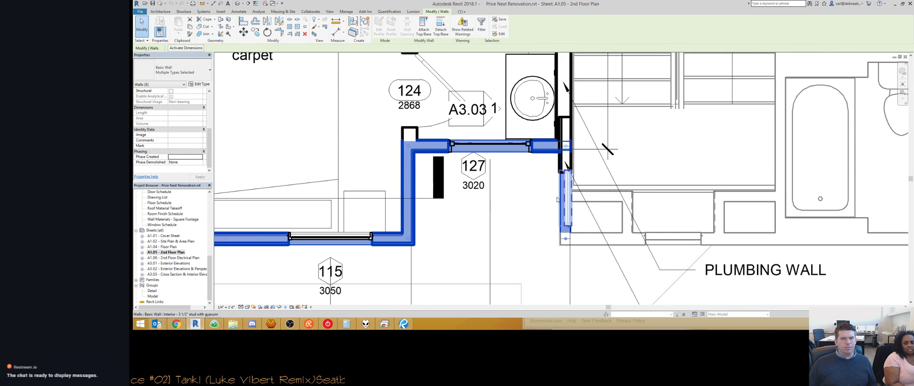
pyautogui.keyDown('shift'); pyautogui.click(560, 200); pyautogui.keyUp('shift')
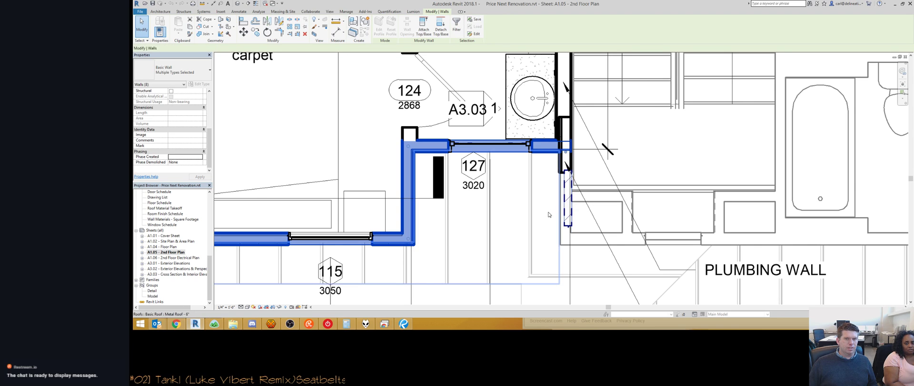
# Step: Add the exterior walls around the Bar Ref alcove and Storage Room to the wall selection
pyautogui.scroll(-3, 440, 160)
pyautogui.moveTo(440, 160); pyautogui.dragTo(564, 182, button='middle')
pyautogui.scroll(-3, 564, 181)
pyautogui.scroll(3, 503, 87)
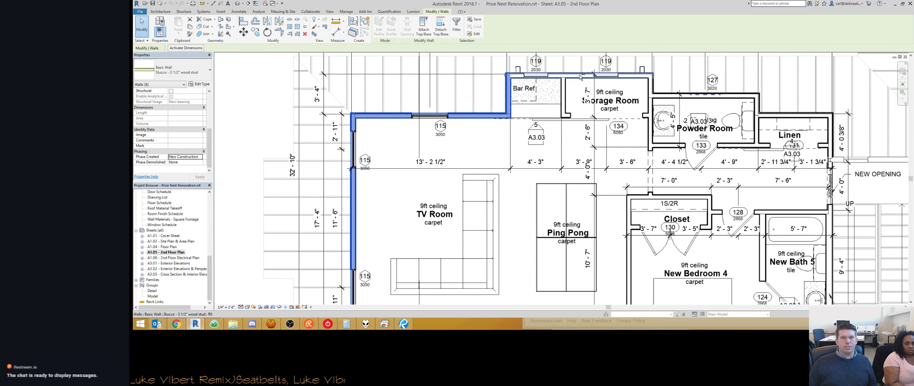
pyautogui.keyDown('ctrl'); pyautogui.click(609, 75); pyautogui.keyUp('ctrl')
pyautogui.keyDown('ctrl'); pyautogui.click(653, 89); pyautogui.keyUp('ctrl')
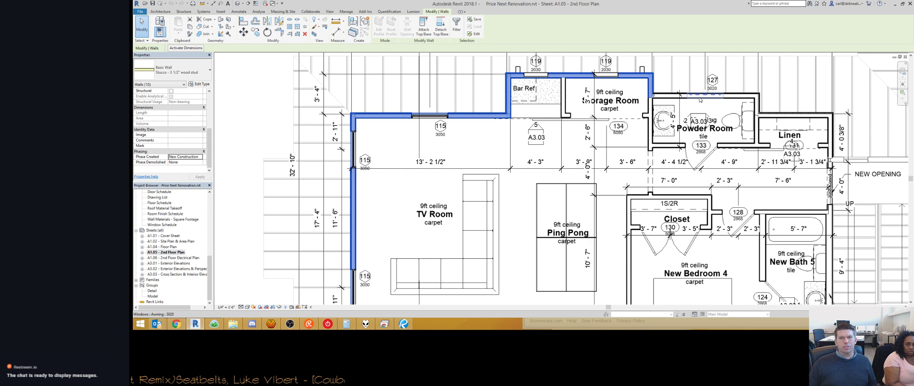
# Step: Add the exterior walls around the Powder Room and Linen closet to the wall selection
pyautogui.click(700, 98)
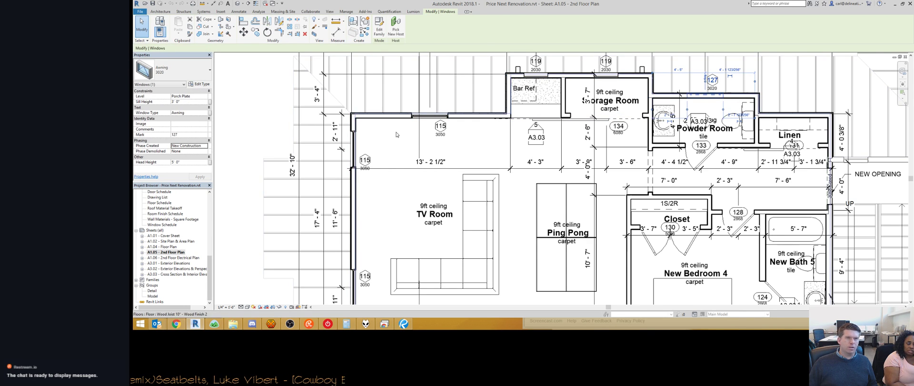
pyautogui.hotkey('ctrl', 'Left')
pyautogui.keyDown('ctrl'); pyautogui.click(663, 99); pyautogui.keyUp('ctrl')
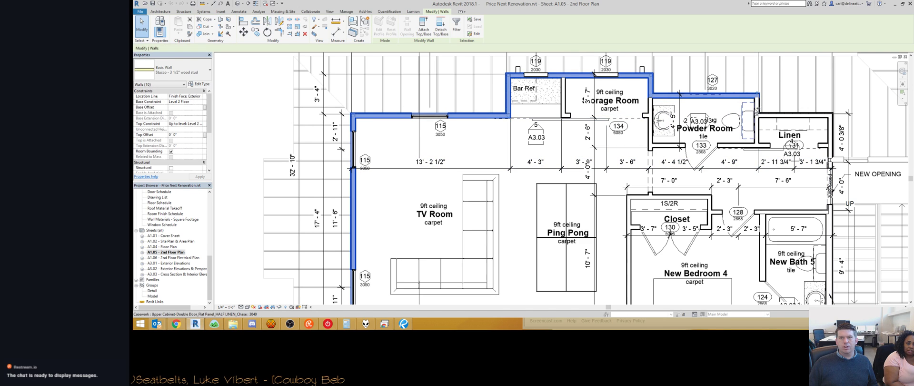
pyautogui.keyDown('ctrl'); pyautogui.click(764, 116); pyautogui.keyUp('ctrl')
pyautogui.keyDown('ctrl'); pyautogui.click(835, 134); pyautogui.keyUp('ctrl')
pyautogui.keyDown('ctrl'); pyautogui.click(835, 134); pyautogui.keyUp('ctrl')
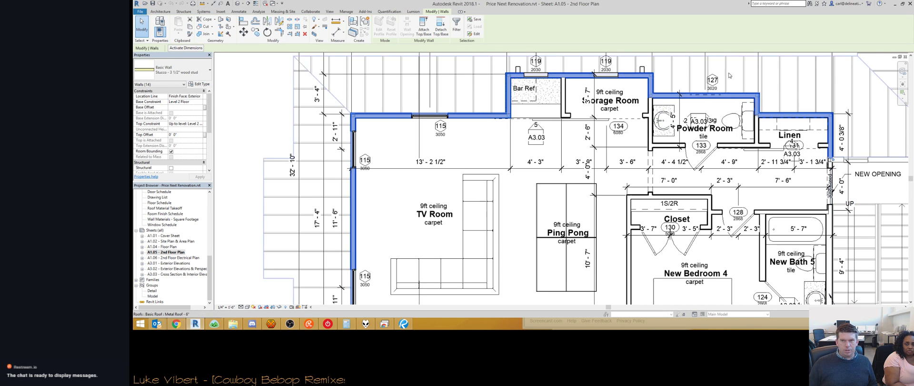
# Step: Change the Phase Created of the selected exterior walls to Existing and clear the selection
pyautogui.moveTo(600, 172); pyautogui.dragTo(453, 136, button='middle')
pyautogui.scroll(-1, 454, 137)
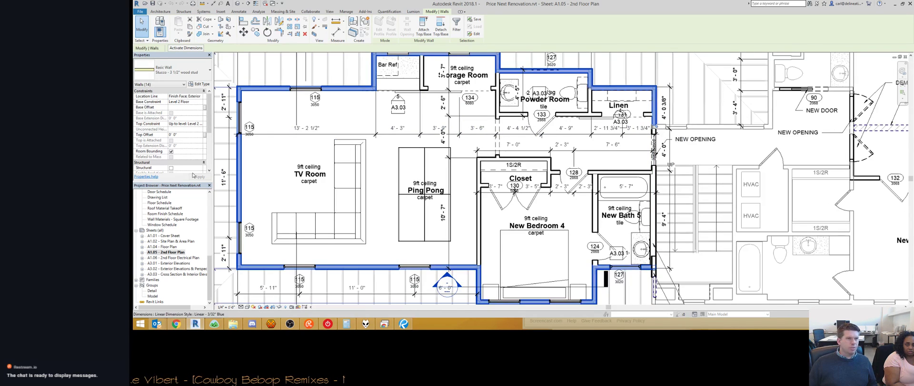
pyautogui.scroll(-5, 189, 156)
pyautogui.click(200, 158)
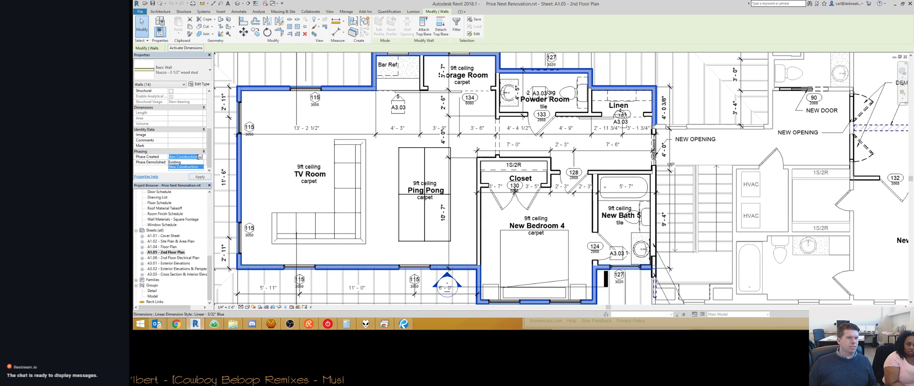
pyautogui.click(181, 163)
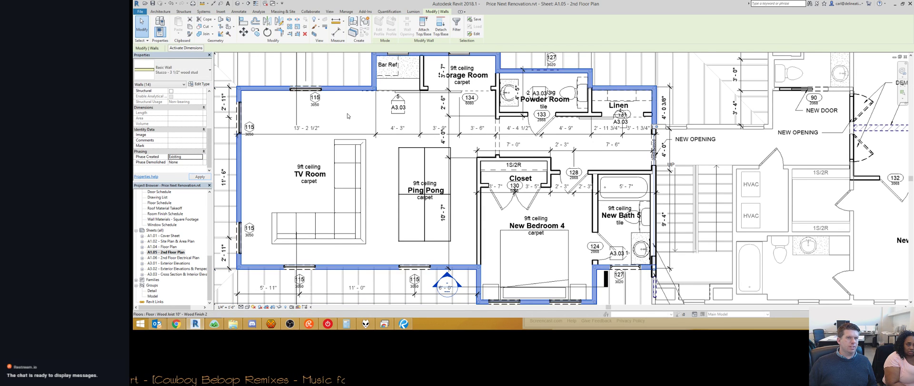
pyautogui.moveTo(347, 117); pyautogui.dragTo(395, 142, button='middle')
pyautogui.click(389, 144)
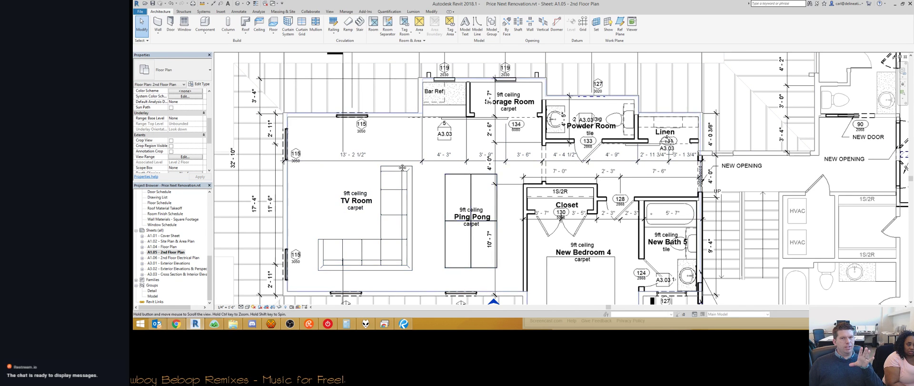
# Step: Draw a horizontal interior 3 1/2" stud wall with gypsum from the Closet's upper corner across the Ping Pong area
pyautogui.scroll(-2, 361, 177)
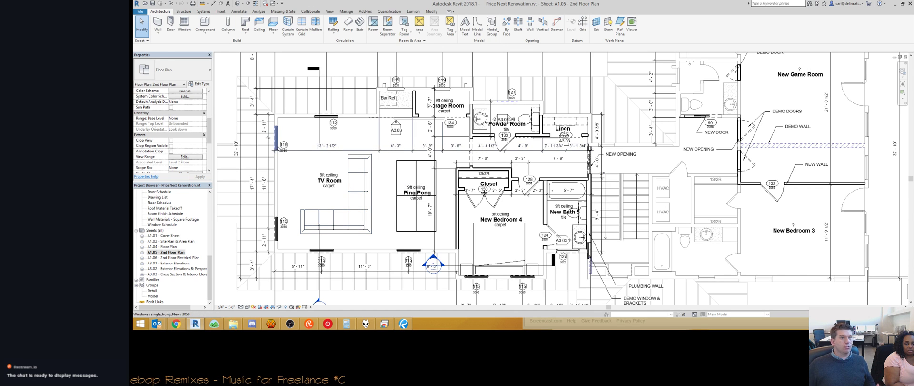
pyautogui.scroll(3, 273, 143)
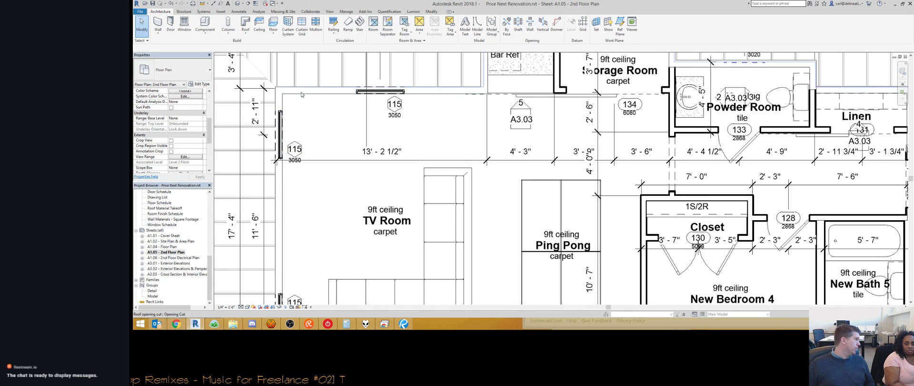
pyautogui.scroll(-2, 407, 124)
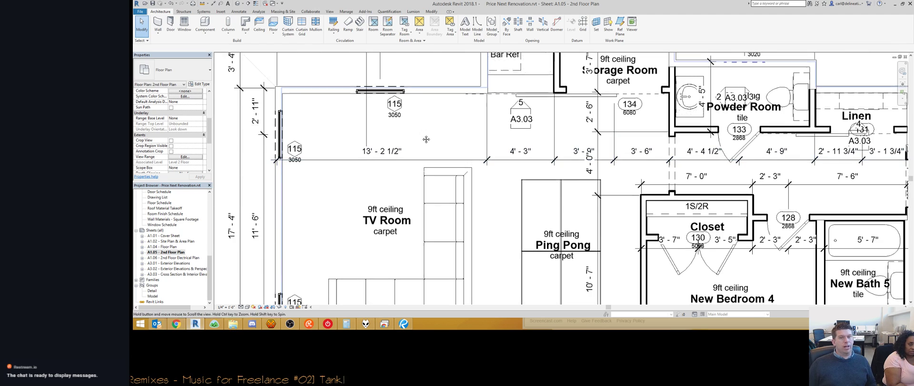
pyautogui.moveTo(407, 204); pyautogui.dragTo(458, 179, button='middle')
pyautogui.scroll(-2, 457, 180)
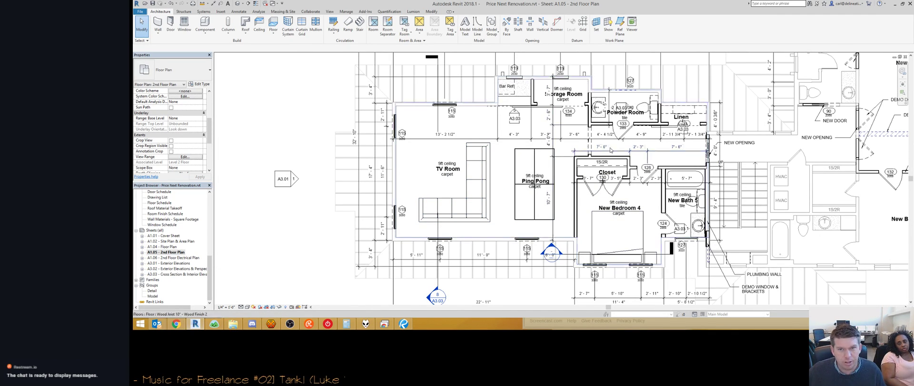
pyautogui.press('w')
pyautogui.press('a')
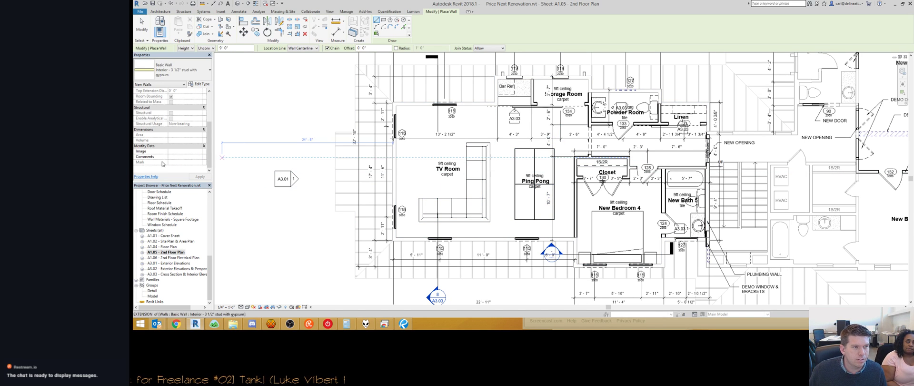
pyautogui.click(574, 156)
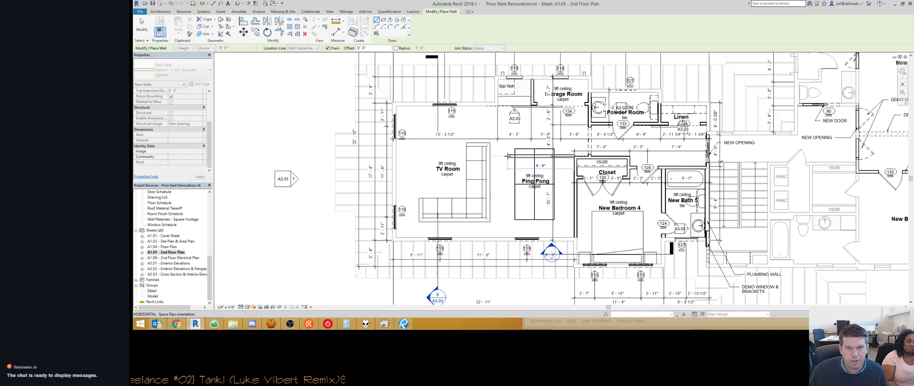
pyautogui.click(506, 189)
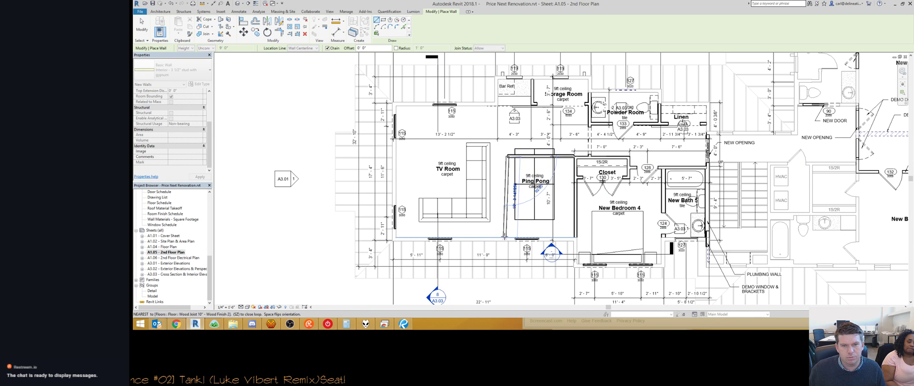
pyautogui.press('Escape')
pyautogui.press('Escape')
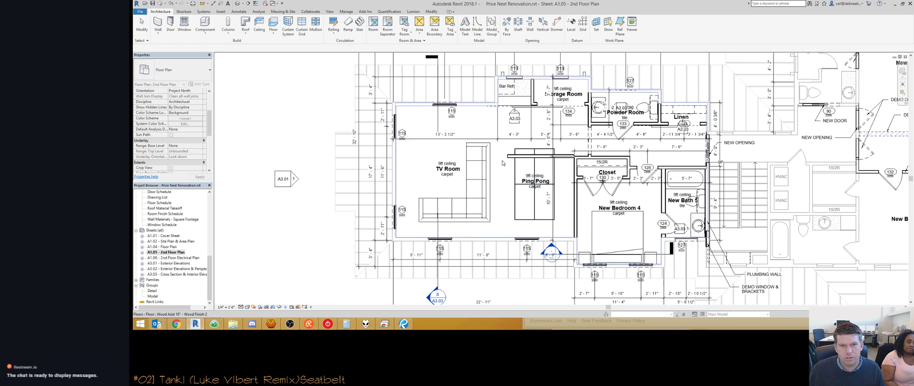
# Step: Draw a vertical interior 3 1/2" stud wall with gypsum from the horizontal wall's free end down to the exterior wall
pyautogui.press('w')
pyautogui.press('a')
pyautogui.click(507, 156)
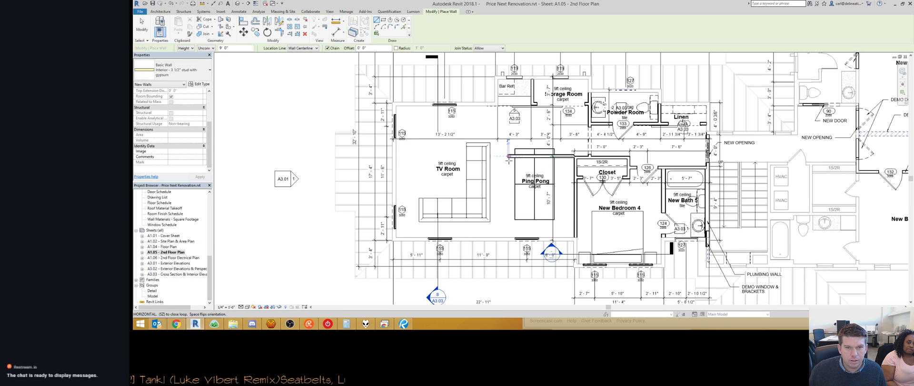
pyautogui.click(507, 233)
pyautogui.press('Escape')
pyautogui.press('Escape')
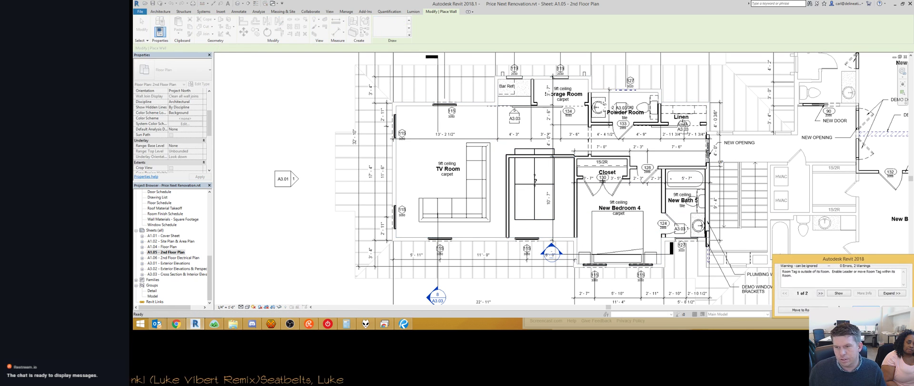
pyautogui.click(543, 156)
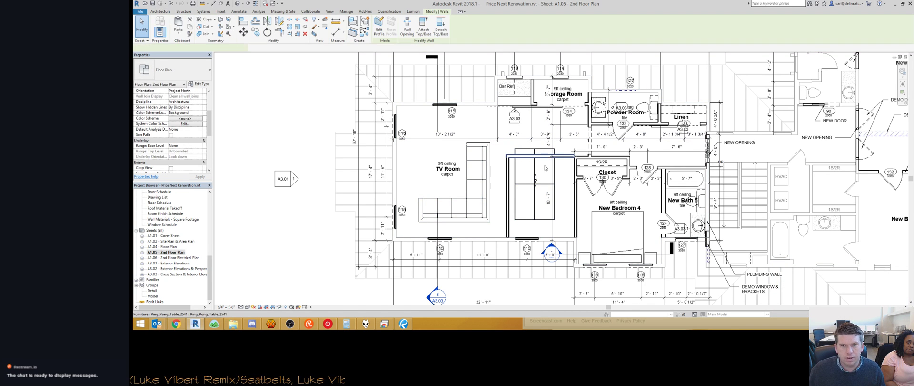
pyautogui.moveTo(543, 165); pyautogui.dragTo(543, 167)
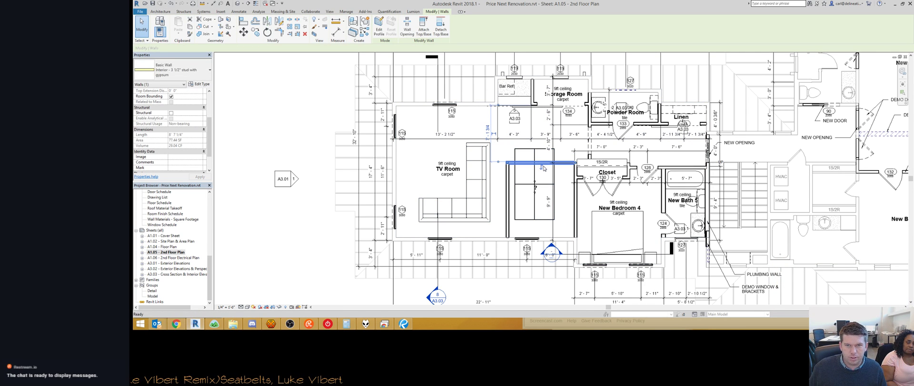
pyautogui.hotkey('ctrl', 'z')
# Step: Pull the horizontal wall's end back from the Closet corner and nudge the wall slightly down the plan
pyautogui.click(572, 156)
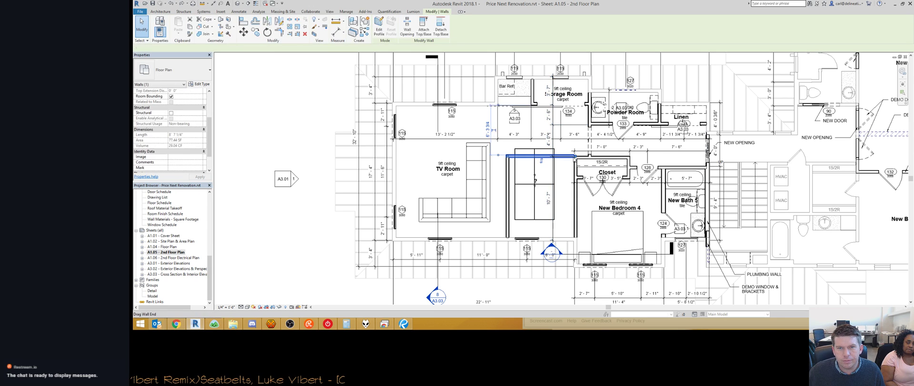
pyautogui.moveTo(574, 159); pyautogui.dragTo(569, 159)
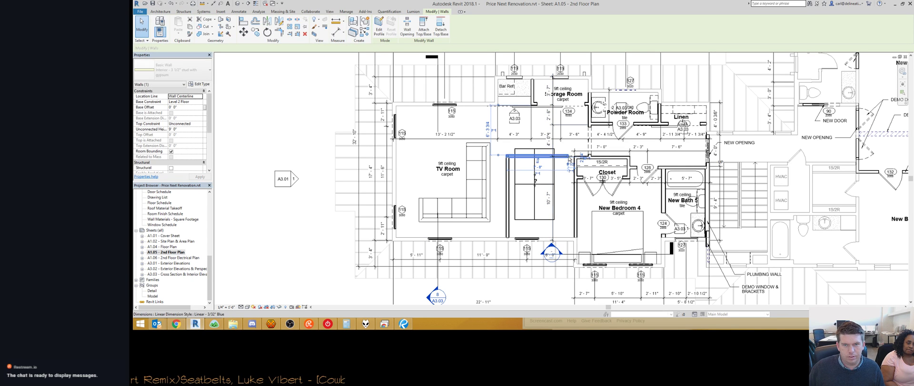
pyautogui.hotkey('shift', 'Down')
# Step: Extend the new horizontal wall to meet New Bedroom 4's wall so the Ping Pong enclosure is closed
pyautogui.press('t')
pyautogui.press('r')
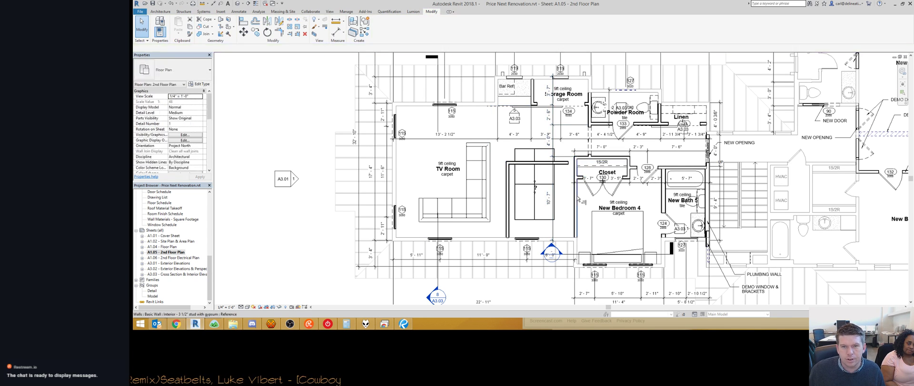
pyautogui.click(577, 198)
pyautogui.click(555, 164)
pyautogui.press('Escape')
pyautogui.click(547, 164)
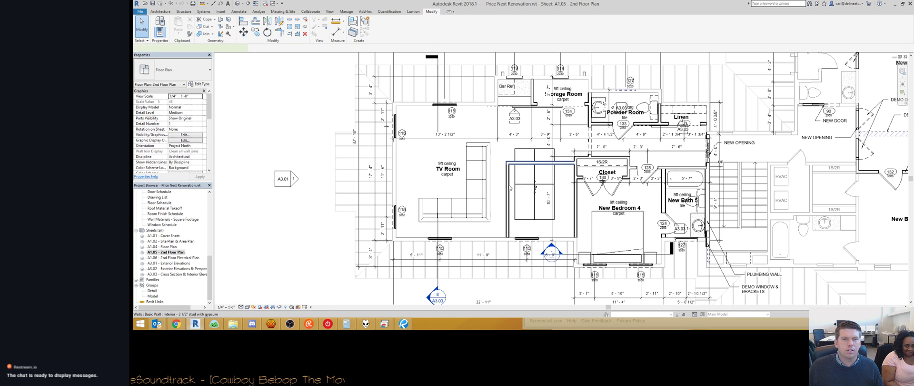
pyautogui.press('Escape')
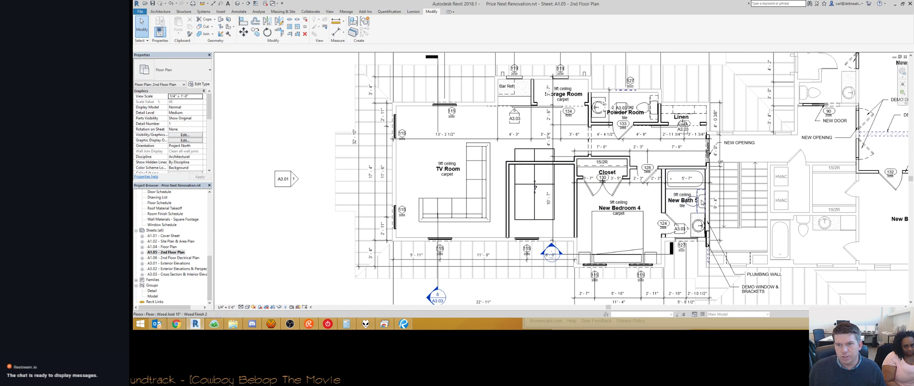
# Step: Try to bring the tub, toilet, sink and granite counter together from New Bath 5 into the new enclosure
pyautogui.click(696, 211)
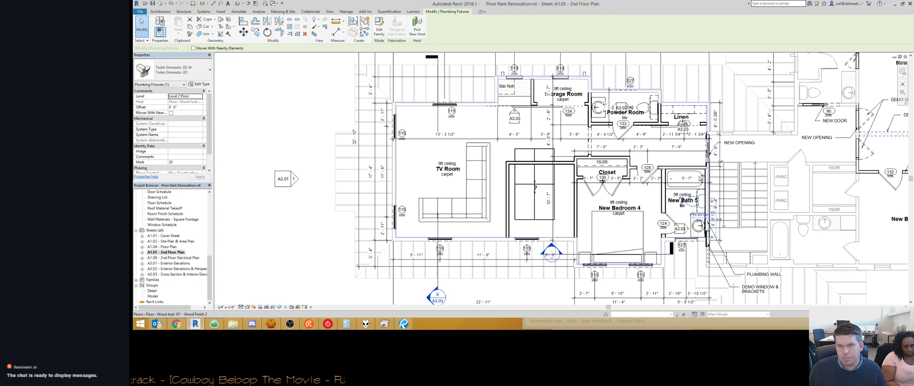
pyautogui.click(700, 179)
pyautogui.scroll(3, 692, 202)
pyautogui.keyDown('ctrl'); pyautogui.click(694, 213); pyautogui.keyUp('ctrl')
pyautogui.keyDown('ctrl'); pyautogui.click(701, 220); pyautogui.keyUp('ctrl')
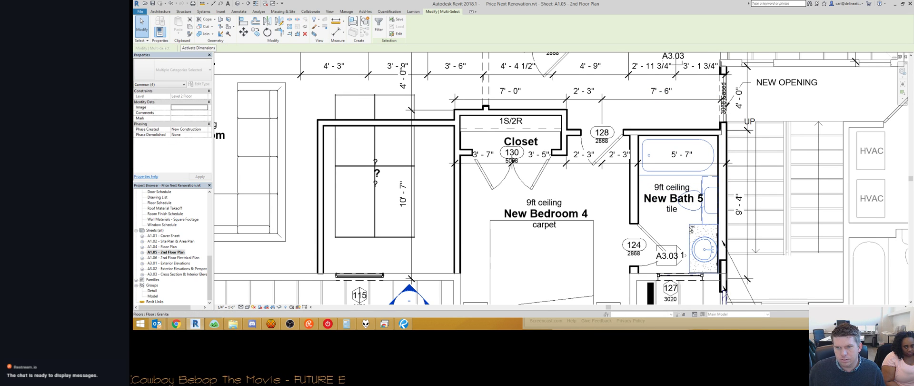
pyautogui.keyDown('ctrl'); pyautogui.click(691, 229); pyautogui.keyUp('ctrl')
pyautogui.moveTo(690, 229); pyautogui.dragTo(467, 218)
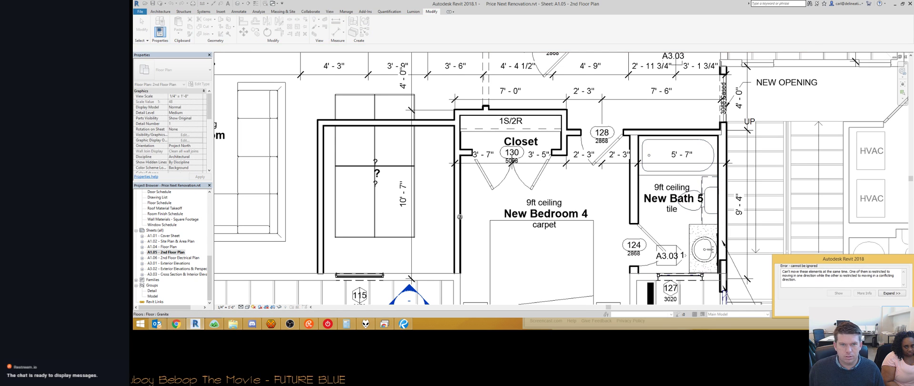
# Step: Place a Tub-Rectangular-3D like the one in New Bath 5 in the new enclosure's lower corner beside New Bedroom 4
pyautogui.click(680, 174)
pyautogui.press('c')
pyautogui.press('s')
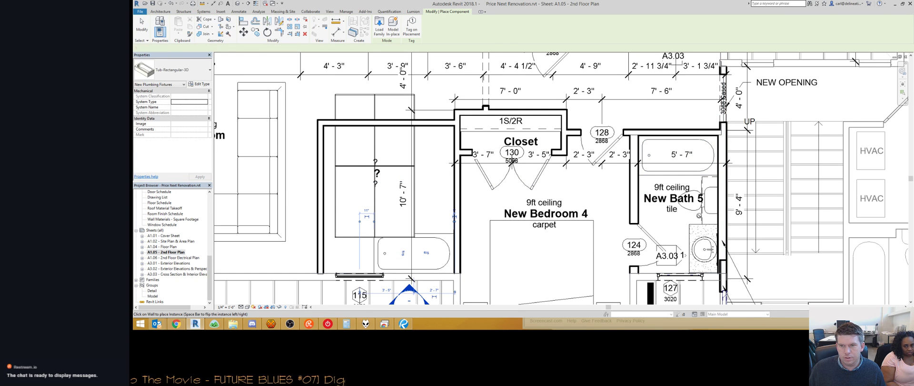
pyautogui.press('w')
pyautogui.press('t')
pyautogui.doubleClick(318, 59)
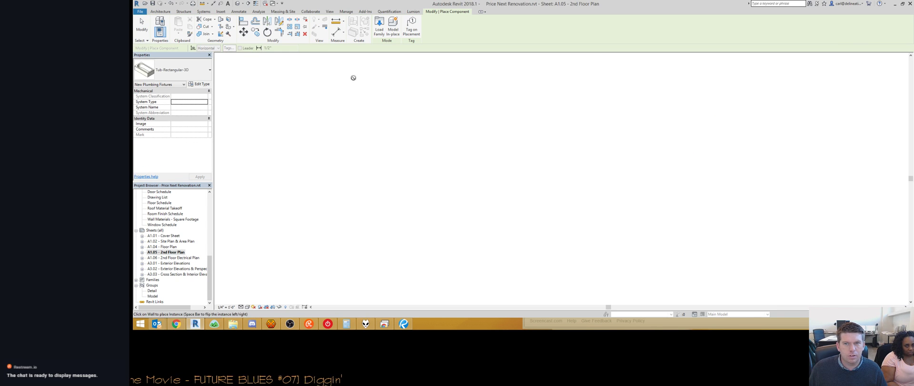
pyautogui.middleClick(455, 185)
pyautogui.middleClick(455, 185)
pyautogui.scroll(6, 490, 207)
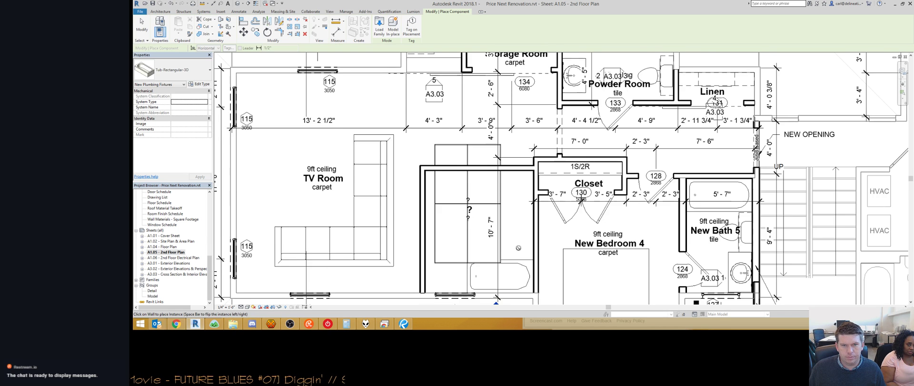
pyautogui.moveTo(492, 207); pyautogui.dragTo(535, 162, button='middle')
pyautogui.press('Escape')
# Step: Place a Toilet-Domestic-3D like the one in New Bath 5 against the enclosure's wall shared with New Bedroom 4
pyautogui.click(781, 191)
pyautogui.press('c')
pyautogui.press('s')
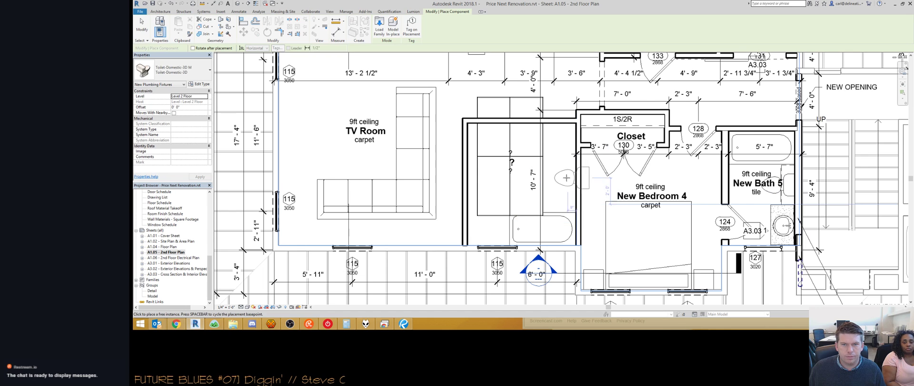
pyautogui.click(555, 179)
pyautogui.press('Escape')
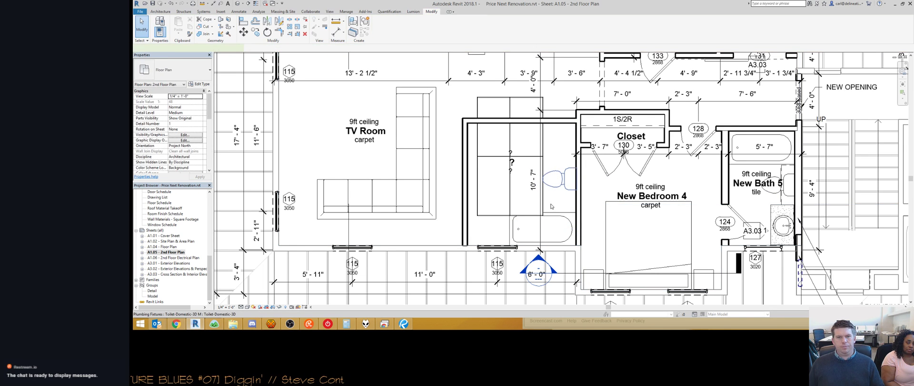
# Step: Set the Phase Created of the new tub, toilet and two enclosure walls to Existing and clear the selection
pyautogui.keyDown('ctrl'); pyautogui.click(473, 215); pyautogui.keyUp('ctrl')
pyautogui.keyDown('shift'); pyautogui.click(473, 214); pyautogui.keyUp('shift')
pyautogui.keyDown('ctrl'); pyautogui.click(467, 204); pyautogui.keyUp('ctrl')
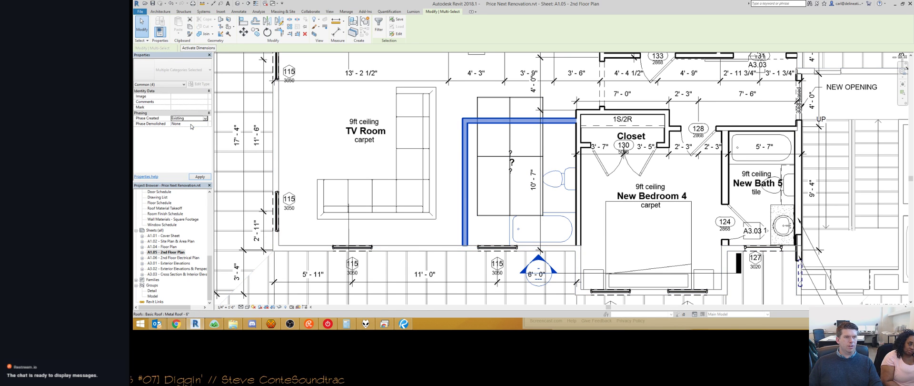
pyautogui.press('Escape')
# Step: Demolish the two enclosure walls, the toilet and the tub around the Ping Pong area with the Demolish tool
pyautogui.moveTo(490, 183); pyautogui.dragTo(420, 181, button='middle')
pyautogui.scroll(-3, 471, 229)
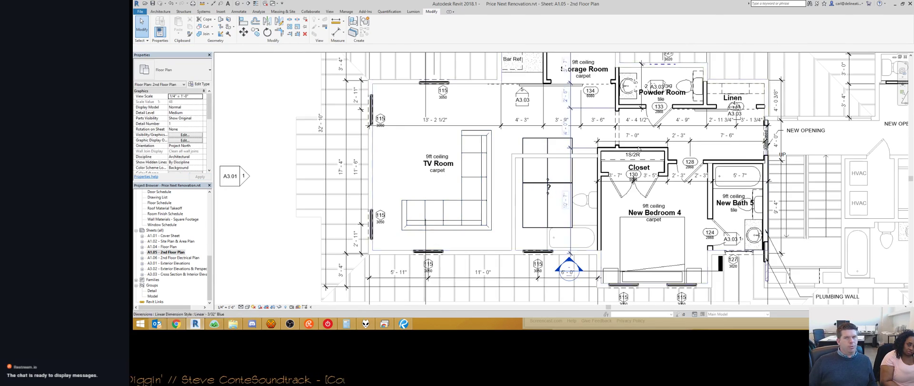
pyautogui.scroll(-5, 547, 184)
pyautogui.scroll(4, 786, 139)
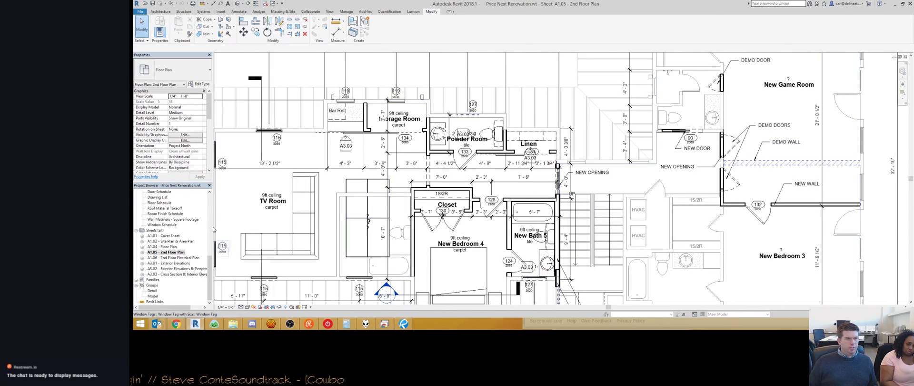
pyautogui.moveTo(228, 231); pyautogui.dragTo(395, 186, button='middle')
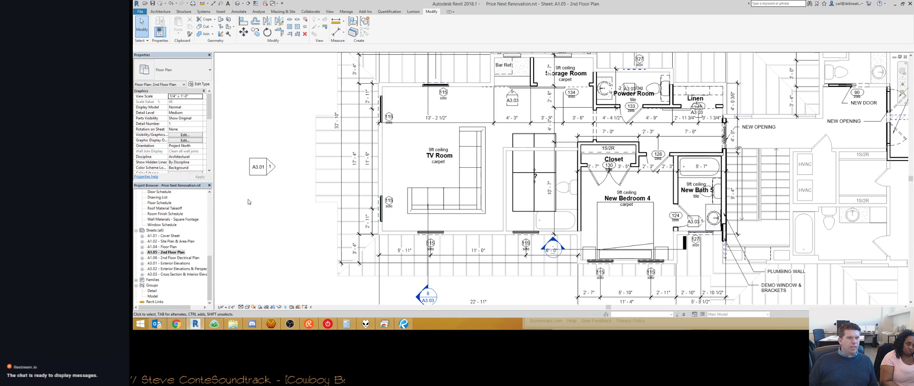
pyautogui.moveTo(214, 211); pyautogui.dragTo(183, 205, button='middle')
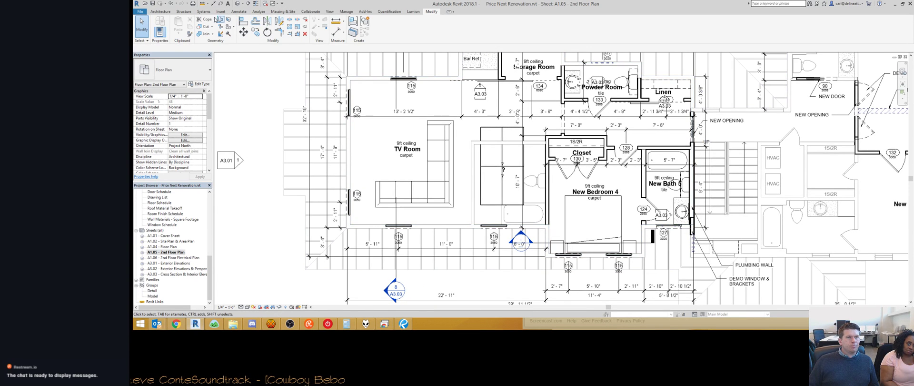
pyautogui.click(166, 14)
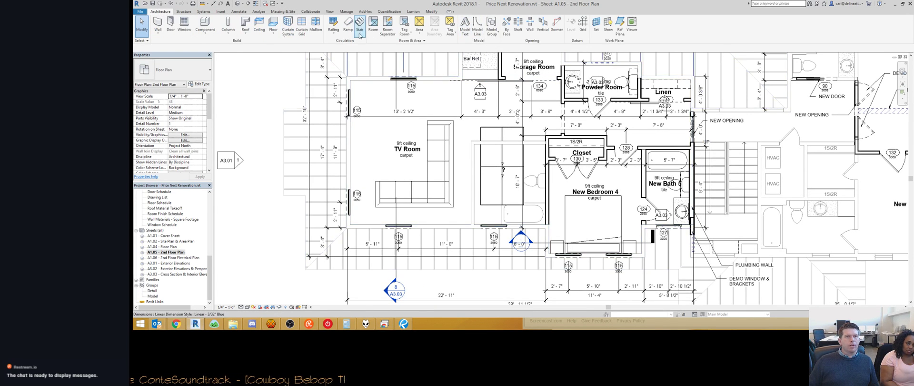
pyautogui.click(430, 12)
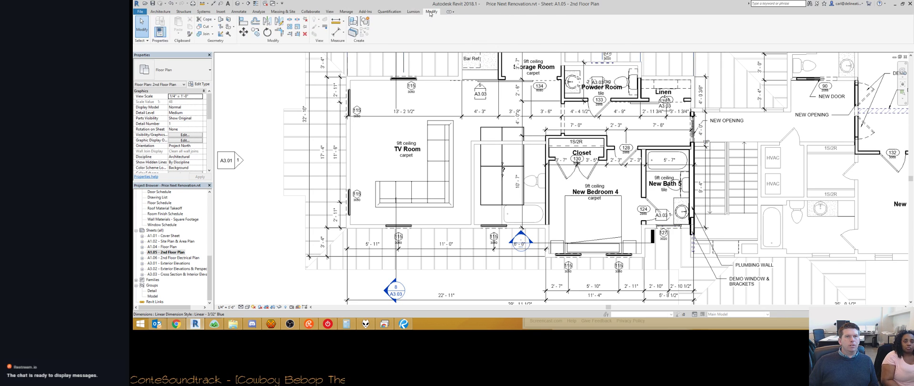
pyautogui.click(228, 33)
pyautogui.moveTo(329, 52); pyautogui.dragTo(255, 51, button='middle')
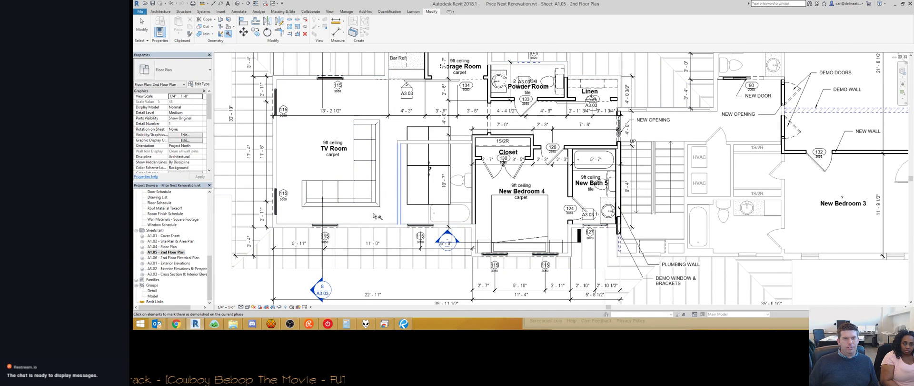
pyautogui.click(462, 215)
pyautogui.press('Escape')
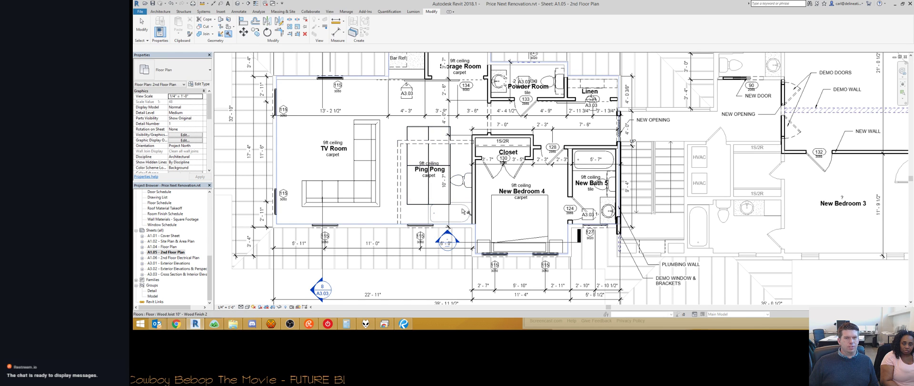
# Step: Inspect the demolished fixtures and the vertical wall's Phase Created and Phase Demolished properties
pyautogui.scroll(5, 445, 205)
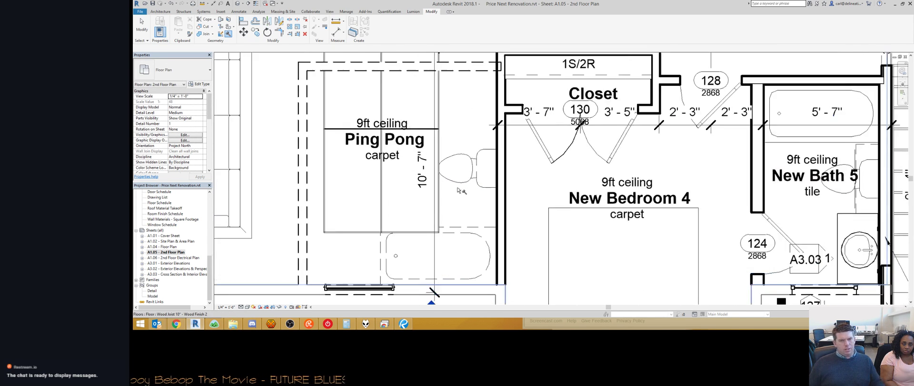
pyautogui.scroll(-3, 348, 145)
pyautogui.scroll(1, 347, 144)
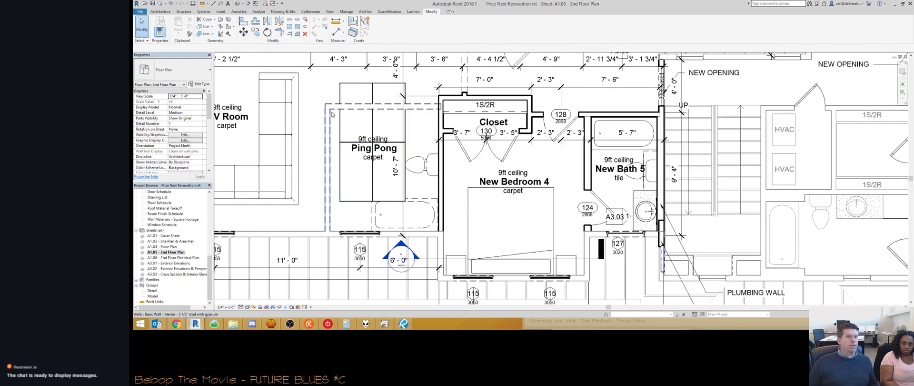
pyautogui.click(328, 139)
pyautogui.moveTo(209, 122); pyautogui.dragTo(211, 163)
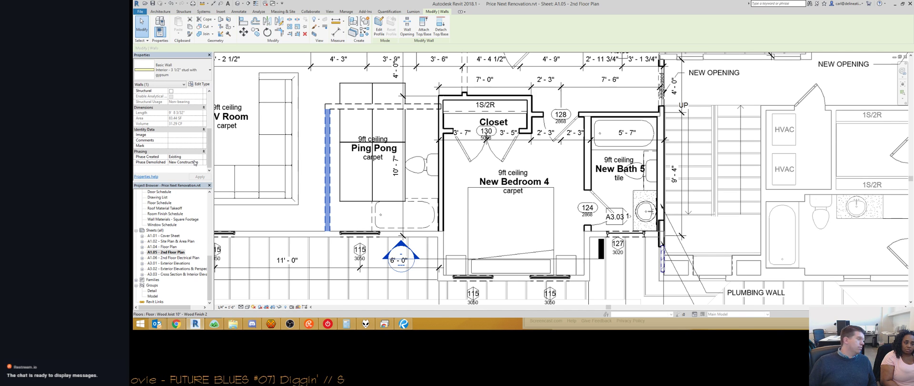
pyautogui.moveTo(310, 147); pyautogui.dragTo(370, 160, button='middle')
pyautogui.press('Escape')
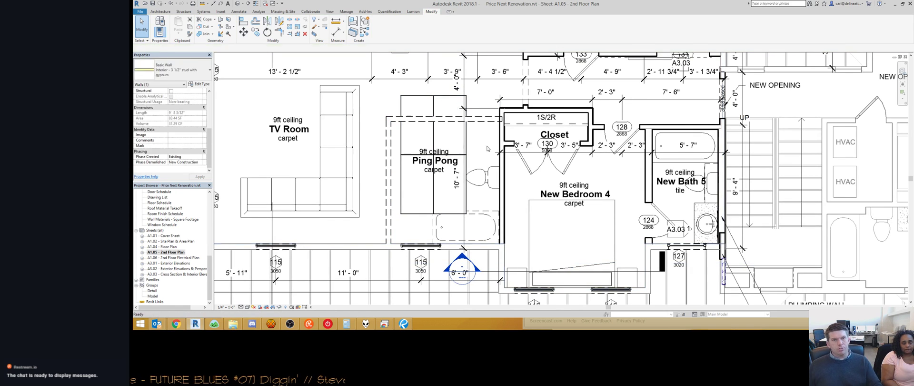
# Step: Pull the demolished horizontal wall's end back to the face of the wall beside the Closet
pyautogui.click(484, 123)
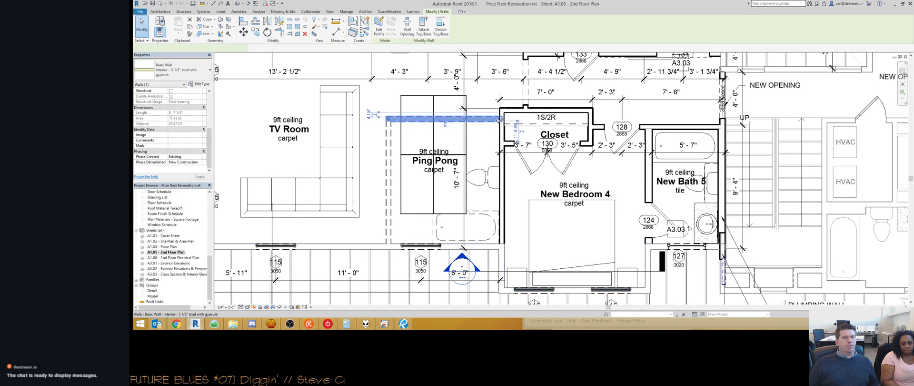
pyautogui.moveTo(502, 119); pyautogui.dragTo(500, 119)
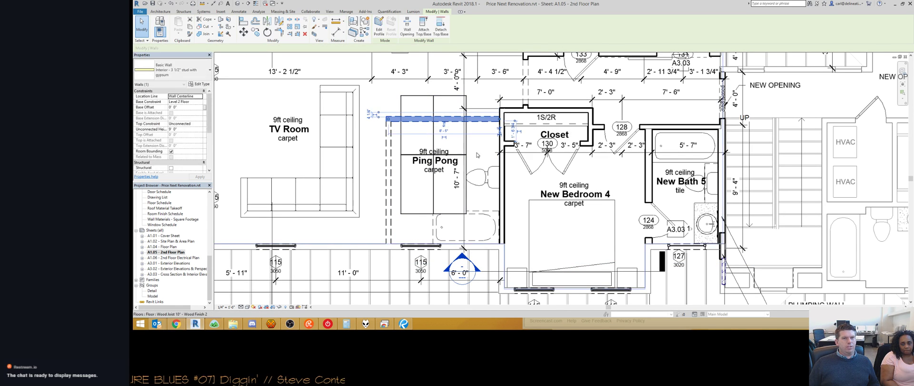
pyautogui.press('Escape')
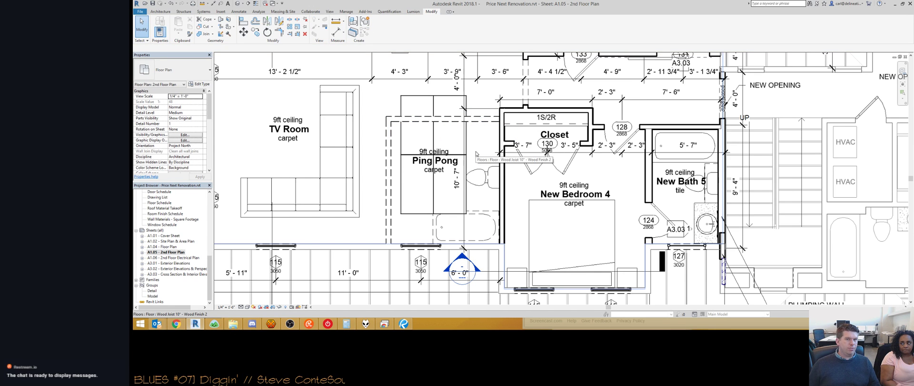
# Step: Set the 2nd Floor Plan view's Phase Filter to Show Complete
pyautogui.scroll(-4, 476, 153)
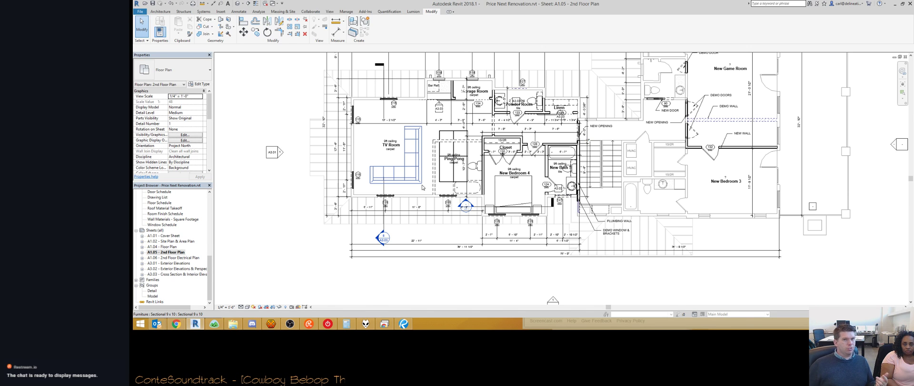
pyautogui.scroll(-5, 212, 162)
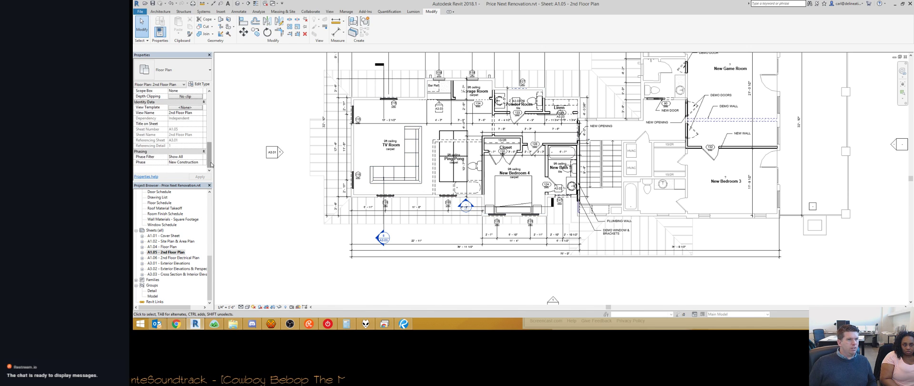
pyautogui.click(200, 157)
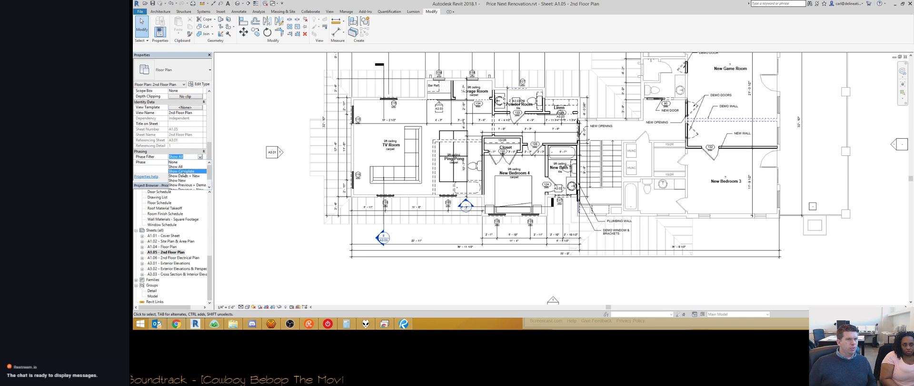
pyautogui.click(183, 172)
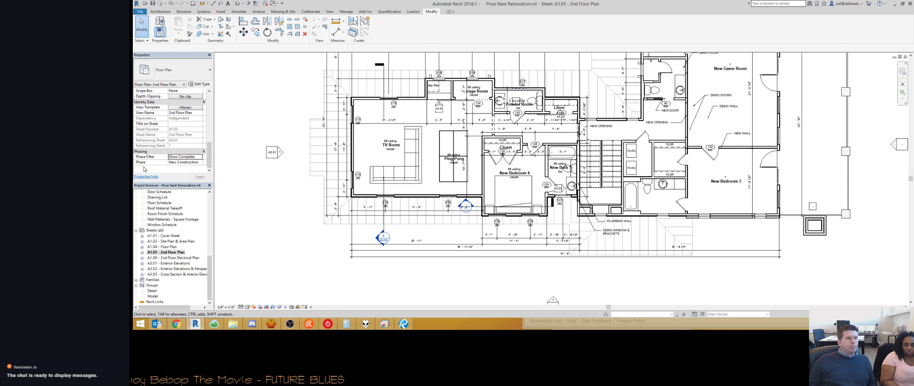
# Step: Switch the 2nd Floor Plan view's Phase Filter to Show Demo + New
pyautogui.click(200, 158)
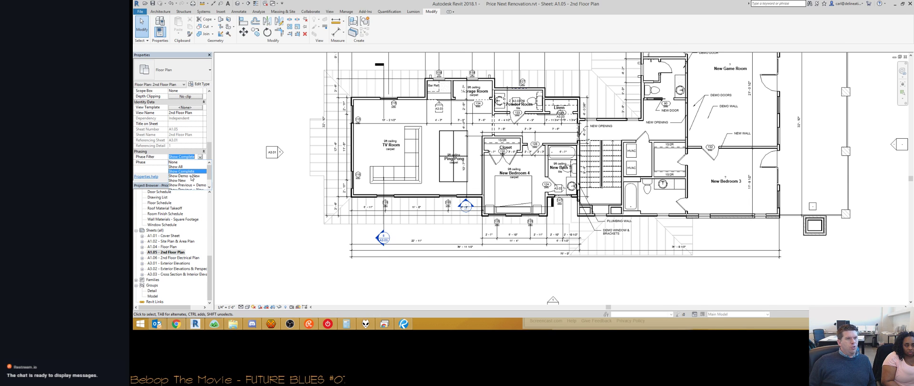
pyautogui.click(190, 176)
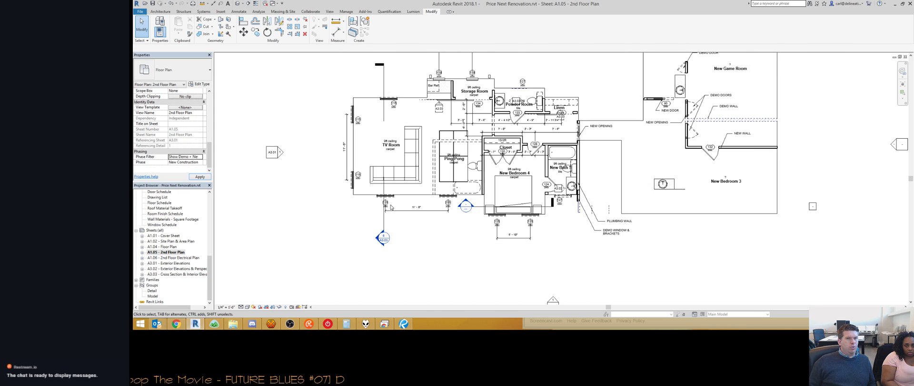
pyautogui.moveTo(337, 245); pyautogui.dragTo(298, 257, button='middle')
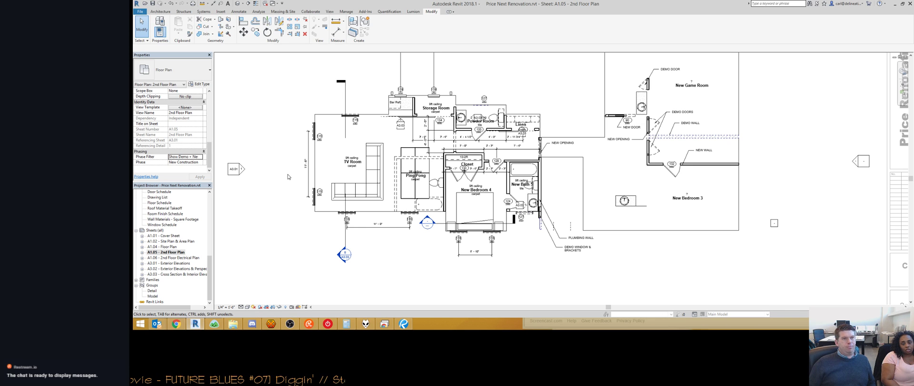
# Step: Restore the 2nd Floor Plan view's Phase Filter to Show All
pyautogui.click(199, 157)
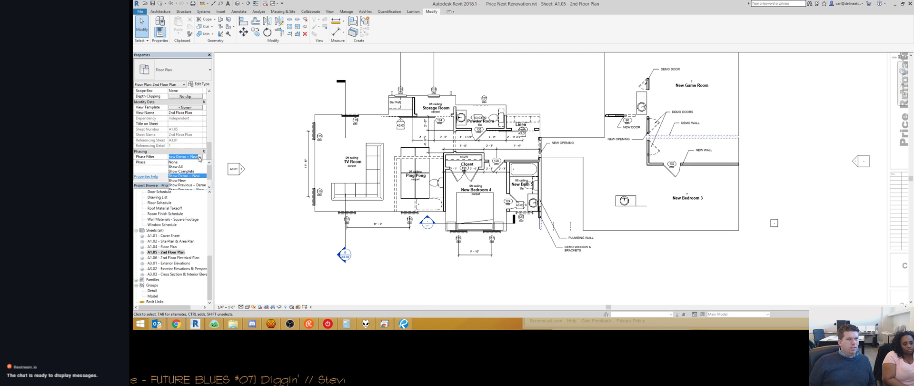
pyautogui.click(180, 167)
pyautogui.moveTo(267, 148); pyautogui.dragTo(289, 164, button='middle')
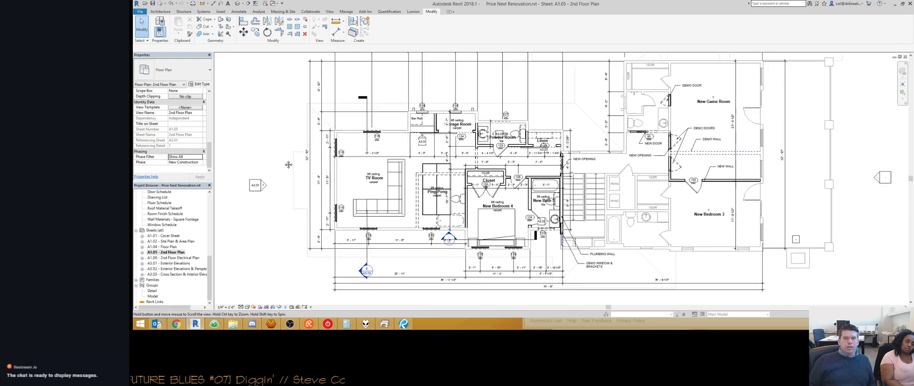
pyautogui.scroll(-2, 288, 164)
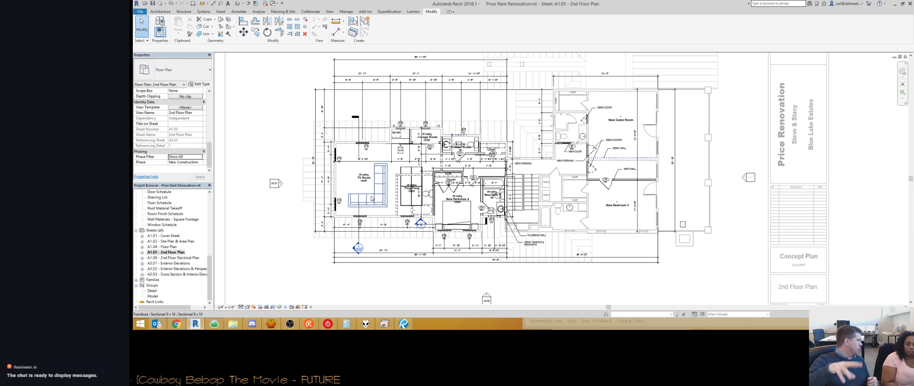
# Step: Switch to the redlined PDF in Revu and examine the sketched Ping Pong, closet, powder room and TV areas
pyautogui.click(404, 323)
pyautogui.scroll(-3, 299, 185)
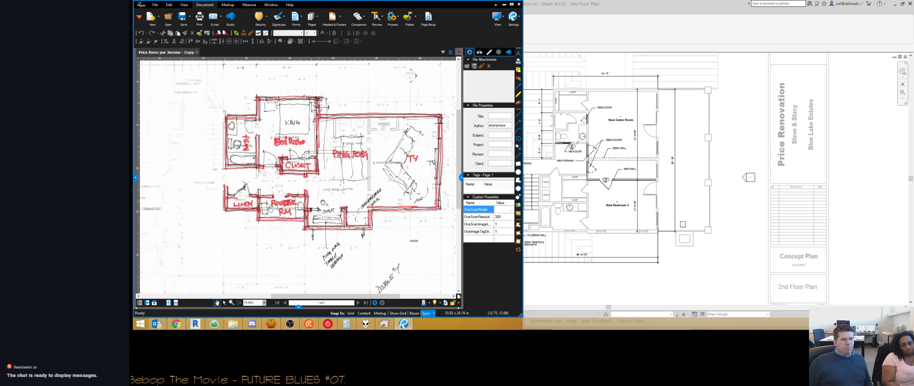
pyautogui.scroll(4, 343, 195)
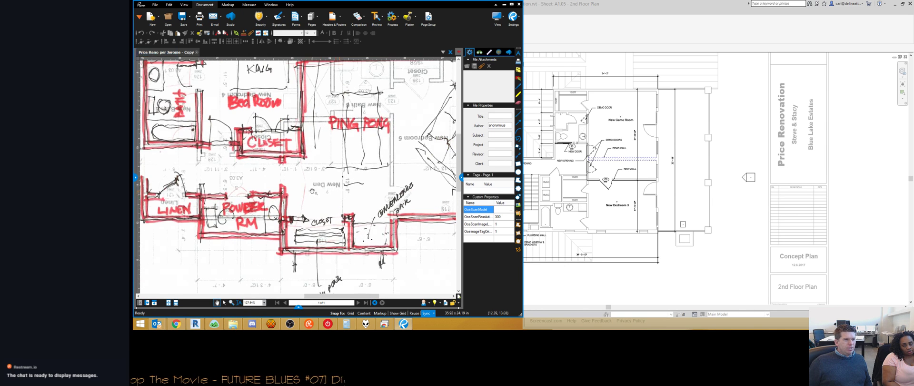
pyautogui.moveTo(344, 191); pyautogui.dragTo(298, 189)
pyautogui.scroll(-4, 298, 189)
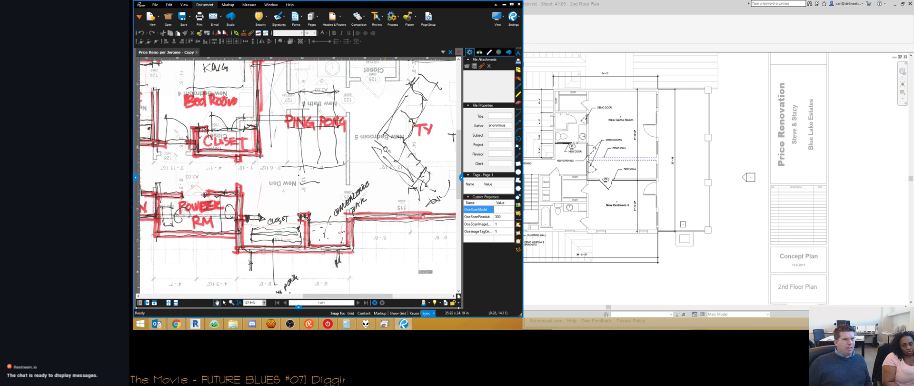
pyautogui.scroll(1, 319, 164)
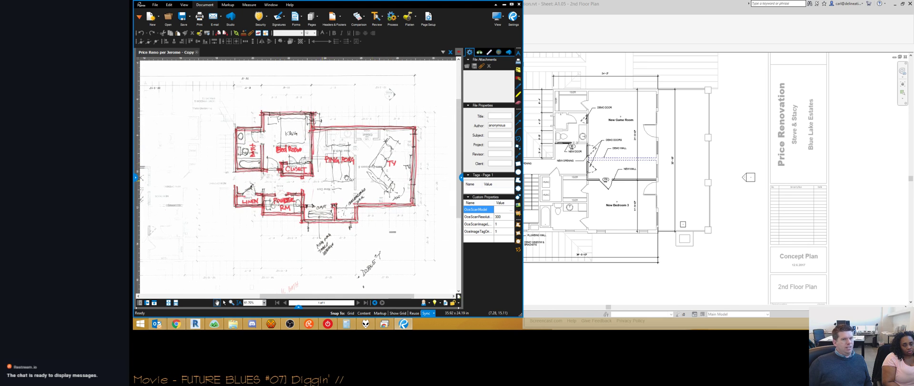
pyautogui.scroll(1, 317, 174)
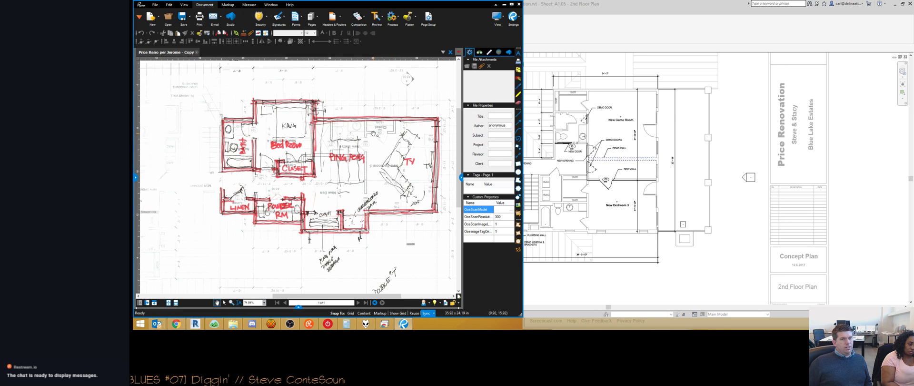
# Step: Switch back to Revit and compare the 2nd floor plan with the redline sketch
pyautogui.click(604, 187)
pyautogui.scroll(2, 386, 186)
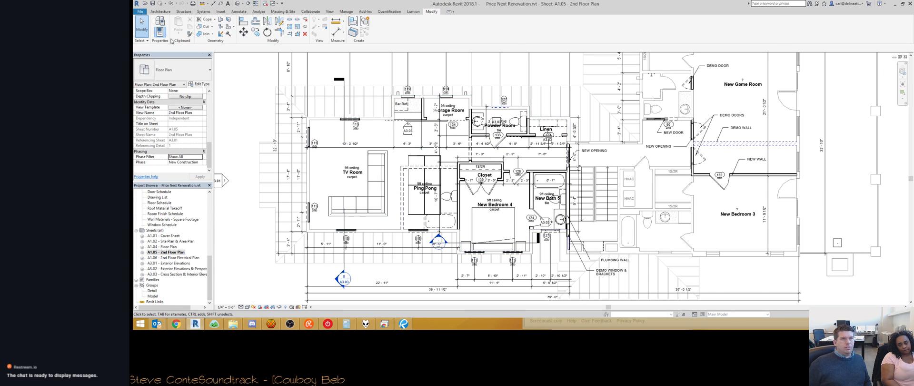
pyautogui.scroll(-2, 383, 102)
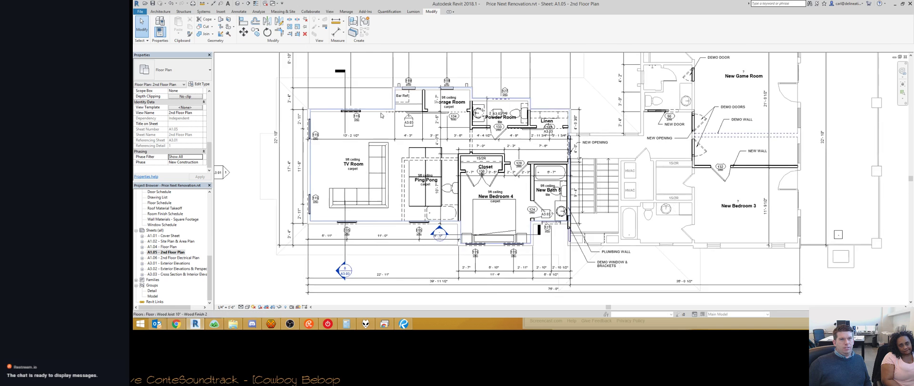
pyautogui.click(140, 12)
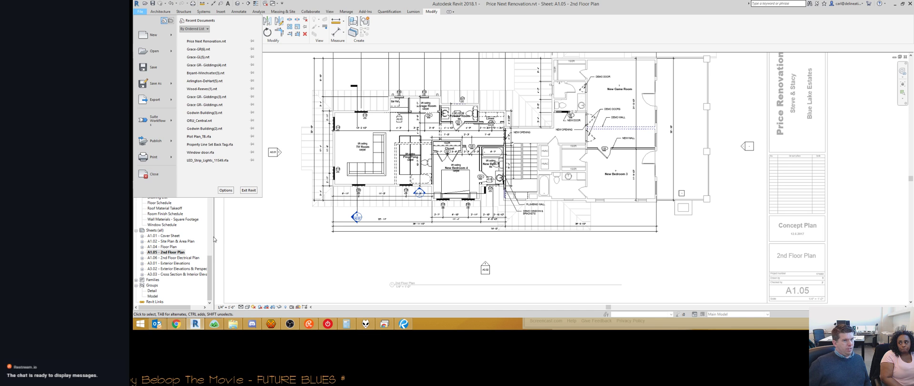
# Step: Switch to File Explorer and open the Price Renovation client's folder on the renovations (Q:) drive
pyautogui.click(238, 322)
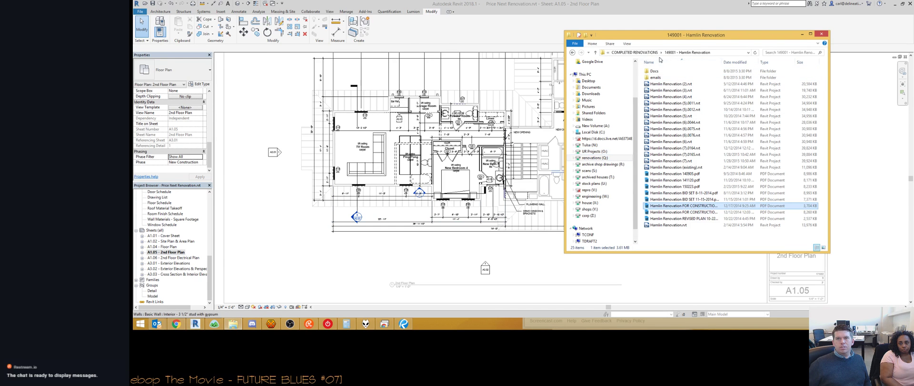
pyautogui.click(573, 52)
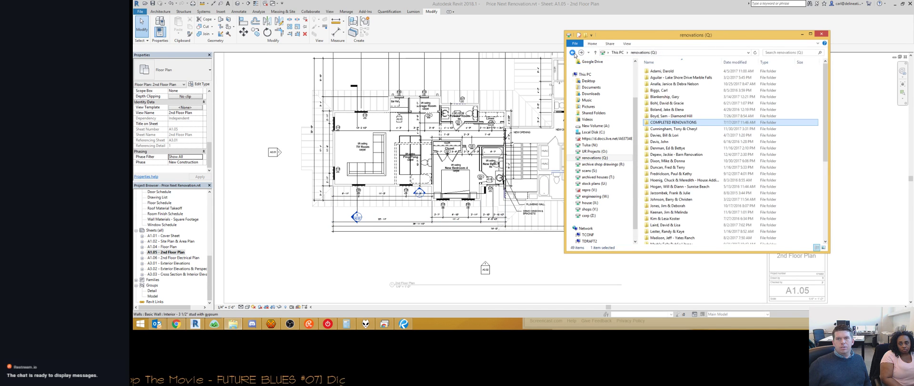
pyautogui.click(690, 176)
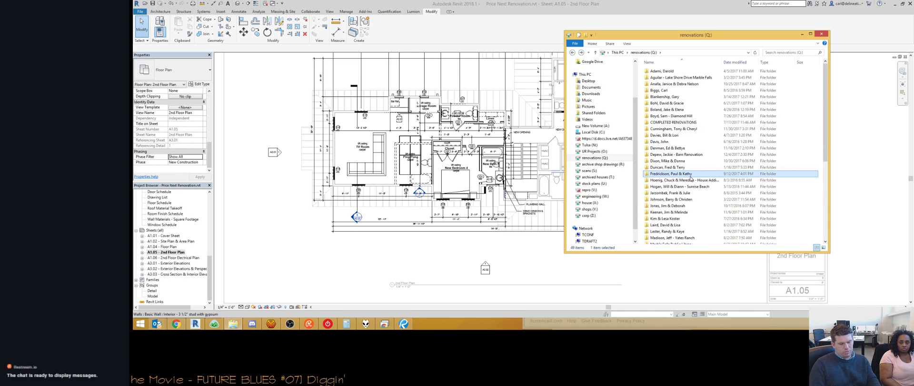
pyautogui.press('p')
pyautogui.press('p')
pyautogui.press('Return')
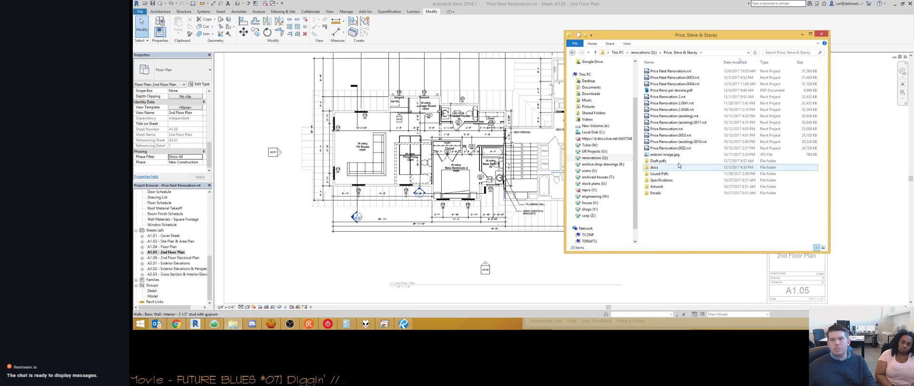
# Step: Open the Draft pdfs folder and select the Price Next Renovation redlines PDF
pyautogui.doubleClick(658, 162)
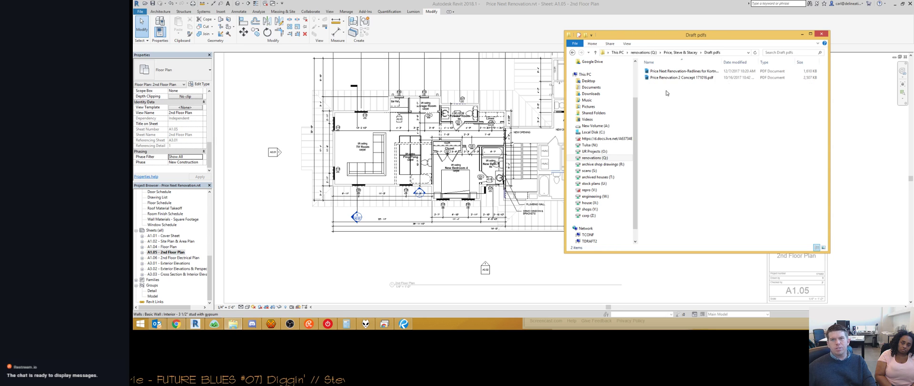
pyautogui.click(672, 78)
pyautogui.click(674, 71)
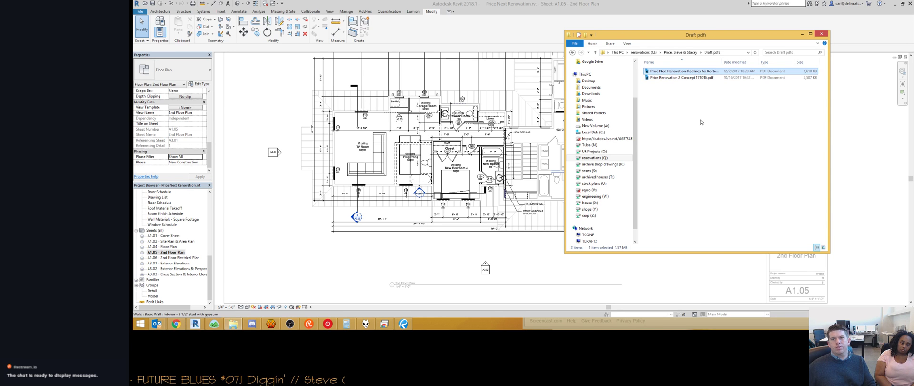
# Step: Return to Revit and close the Price Next Renovation project
pyautogui.click(340, 60)
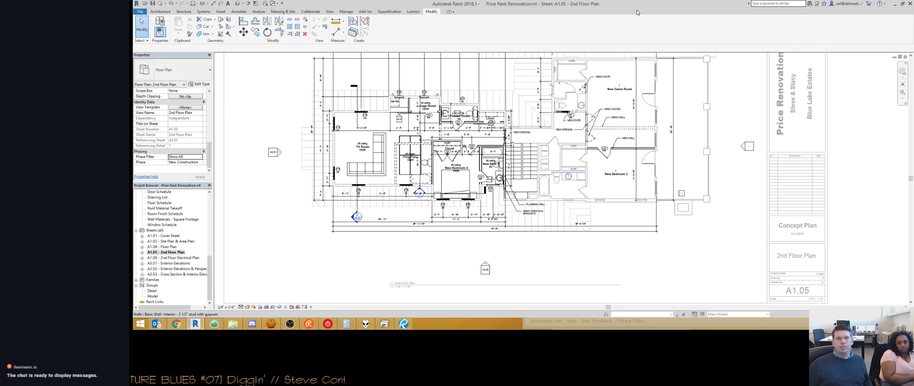
pyautogui.click(140, 13)
pyautogui.click(155, 175)
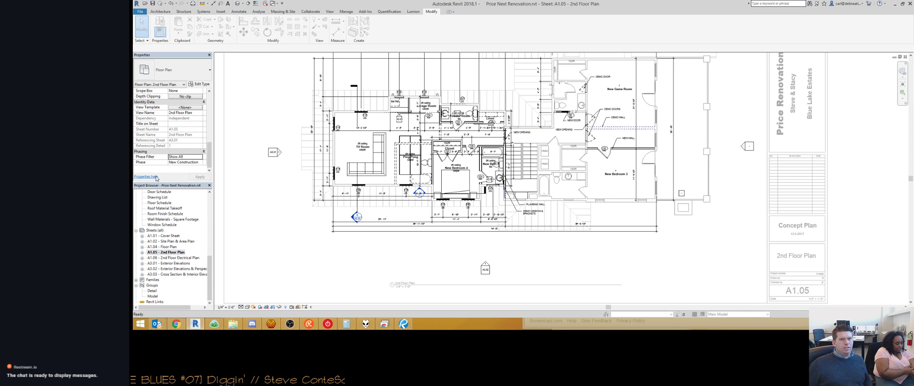
pyautogui.click(538, 166)
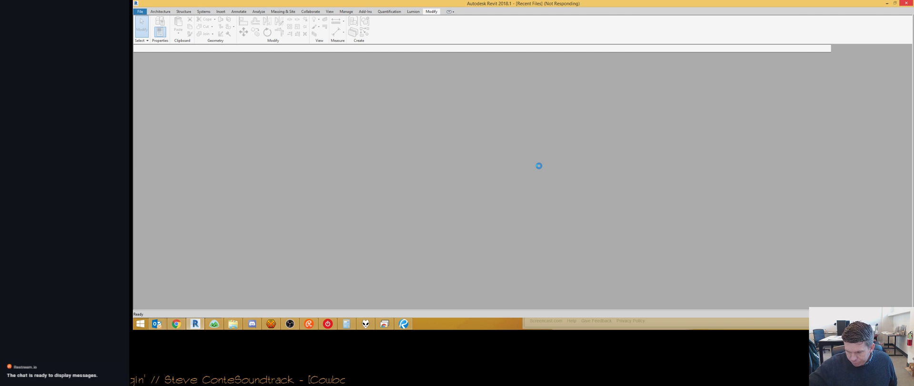
# Step: Switch to HexChat and post "so I got my new router yesterday" and "they sent the wrong one" in #TheLounge
pyautogui.click(271, 326)
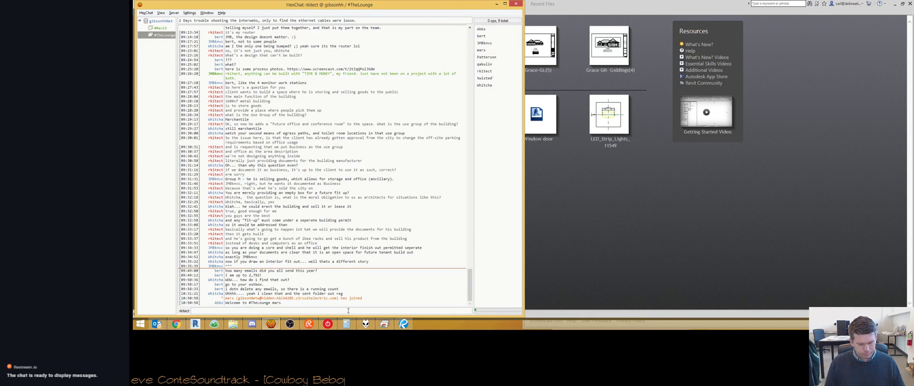
pyautogui.write('so I got my new router yesterday')
pyautogui.press('Return')
pyautogui.write('they sent the wrong one')
pyautogui.press('Return')
# Step: Post "they sent the locked down, fewer features, costco version of the one I ordered" in #TheLounge
pyautogui.write('they ')
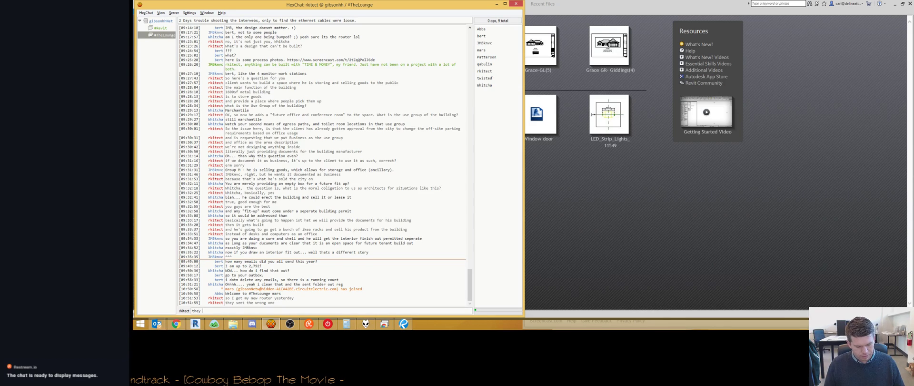
pyautogui.write('sent the locked ')
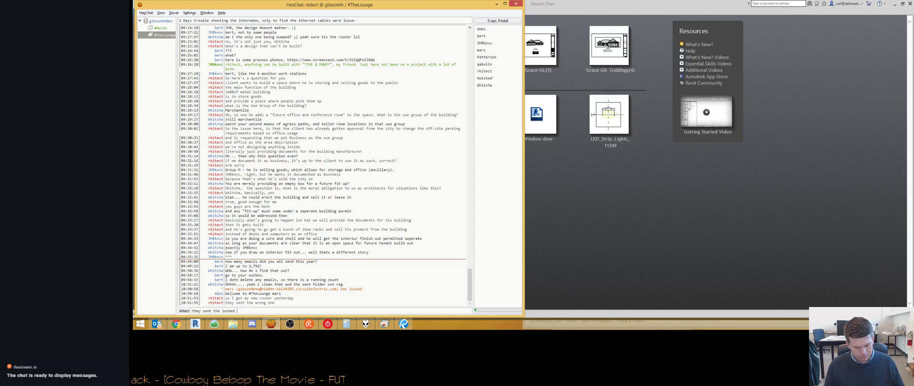
pyautogui.write('down, feature')
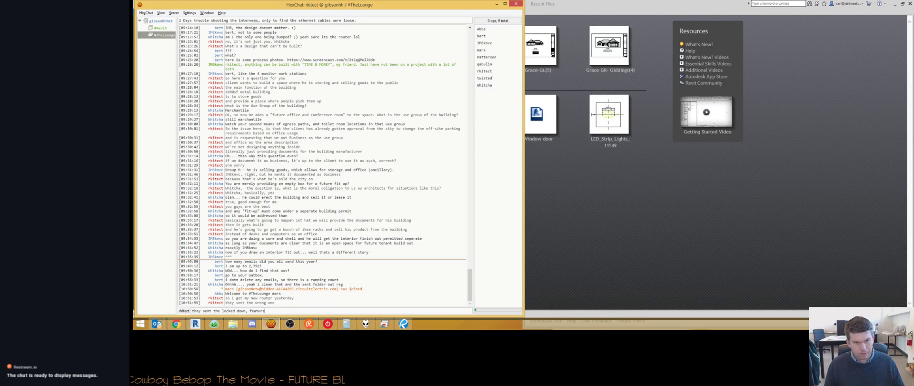
pyautogui.press('BackSpace')
pyautogui.press('BackSpace')
pyautogui.press('BackSpace')
pyautogui.press('BackSpace')
pyautogui.press('BackSpace')
pyautogui.press('BackSpace')
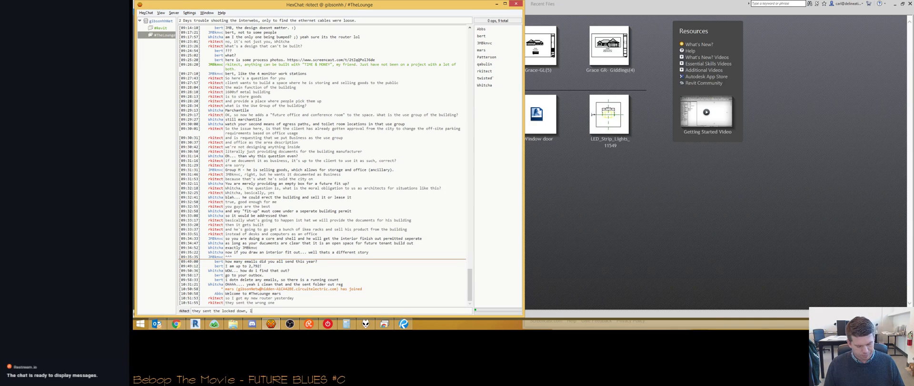
pyautogui.write('fewer fea')
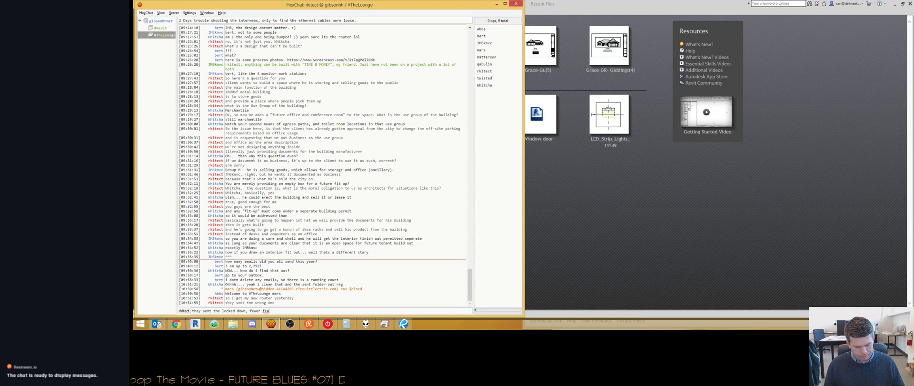
pyautogui.write('tures, costco v')
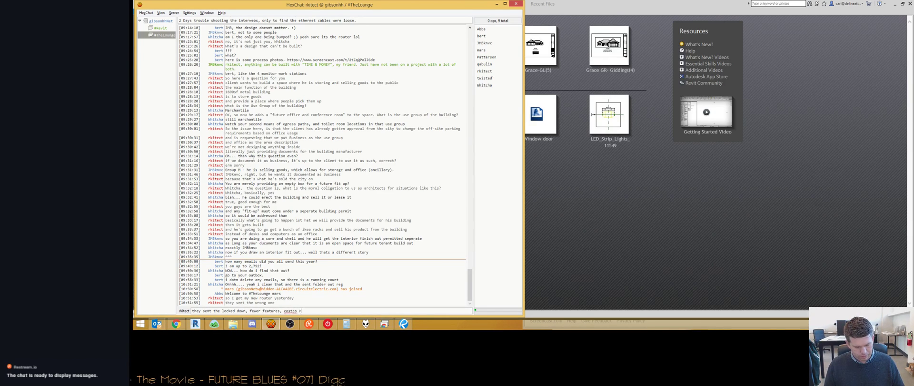
pyautogui.write('ersion of the one I ordered')
pyautogui.press('Return')
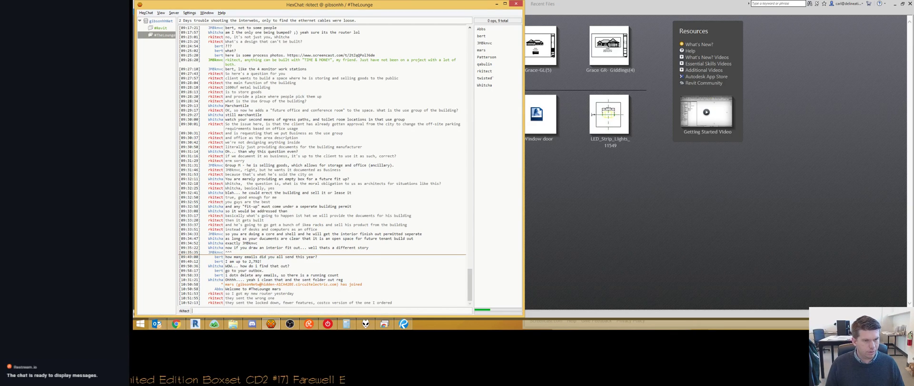
# Step: Post "I think I'm going to return it" and "and get the right one" in #TheLounge and minimize the chat
pyautogui.write("I think I'm")
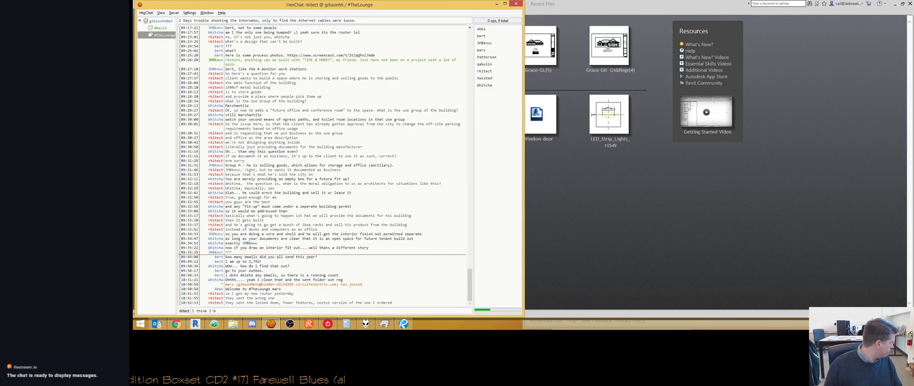
pyautogui.write(' going ')
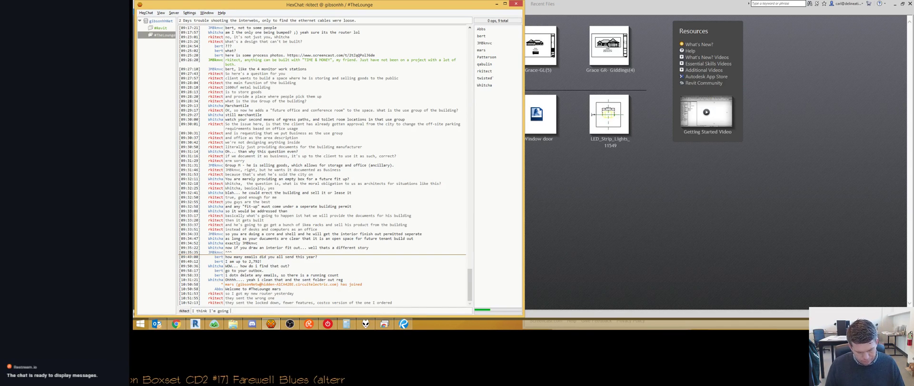
pyautogui.write('to return it')
pyautogui.press('Return')
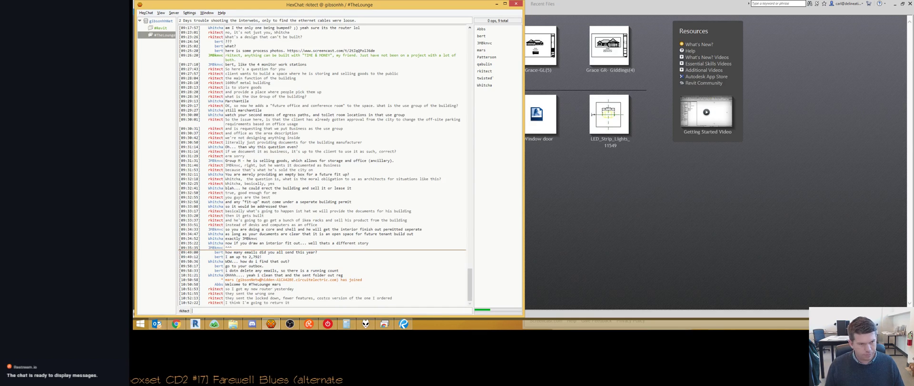
pyautogui.write('and get the right one')
pyautogui.press('Return')
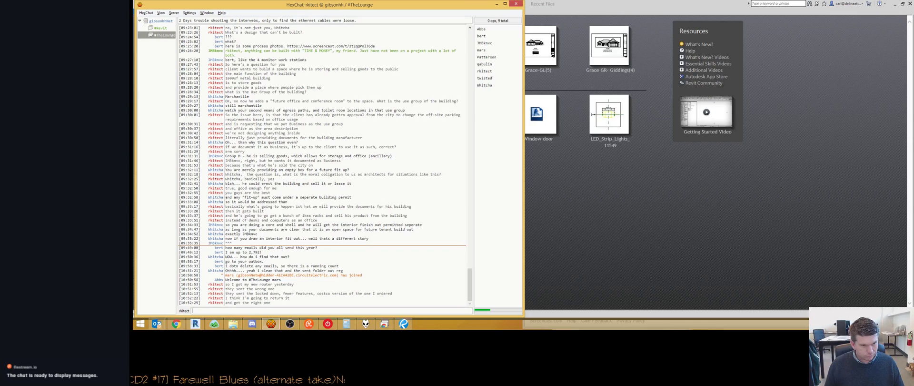
pyautogui.click(512, 5)
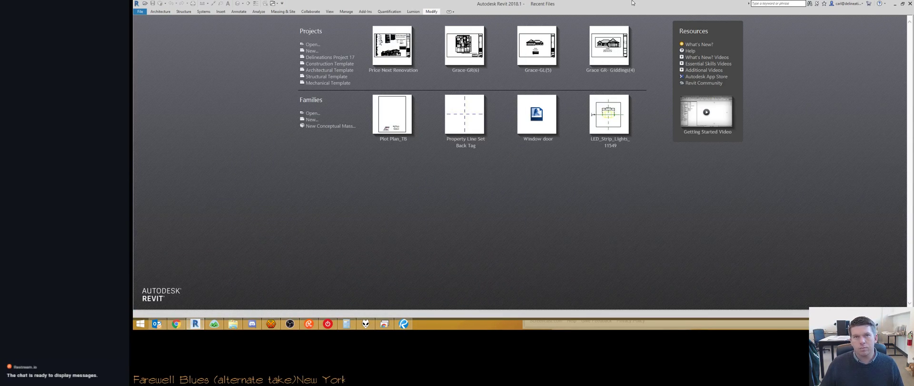
pyautogui.click(271, 324)
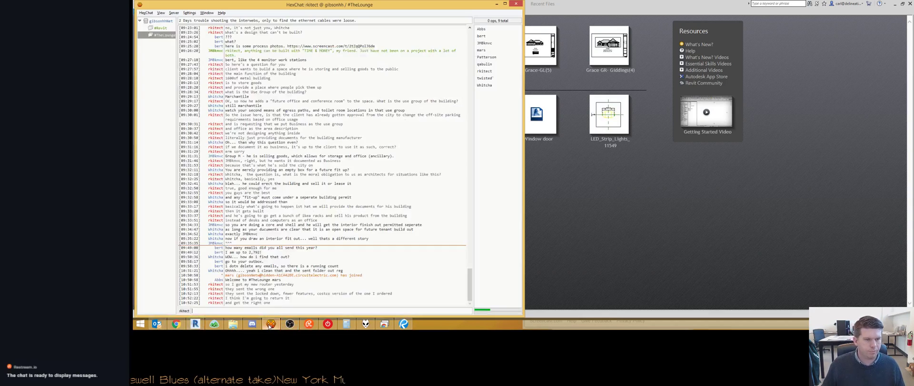
pyautogui.click(270, 325)
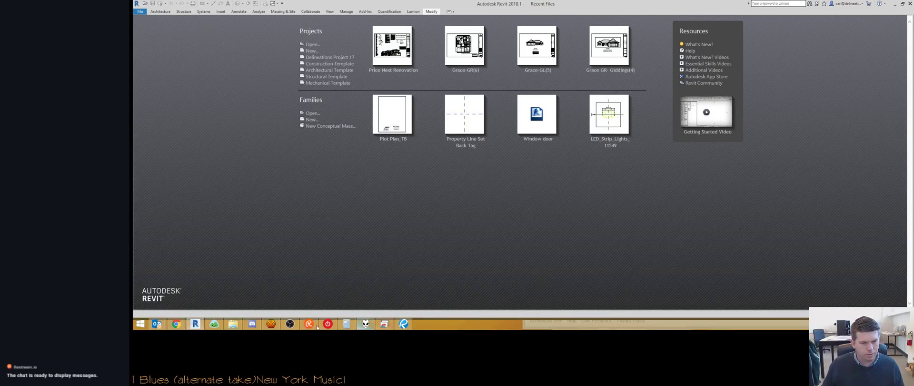
pyautogui.moveTo(289, 324)
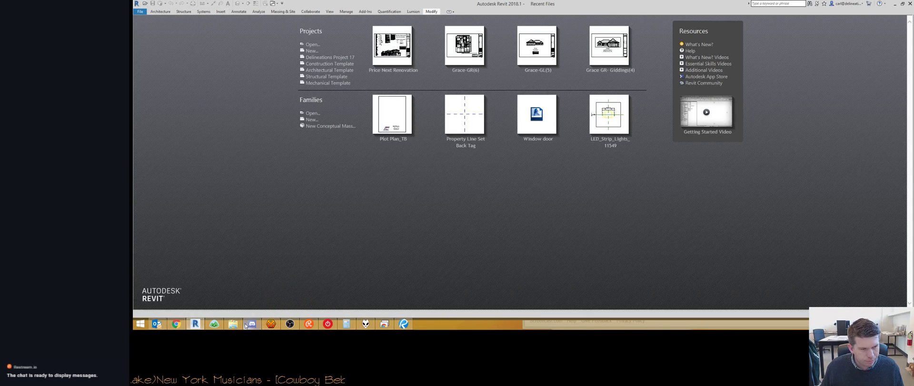
# Step: Switch to the remote desktop and clear it by dismissing the viewer list, minimizing the browser and closing the redlines PDF
pyautogui.click(385, 323)
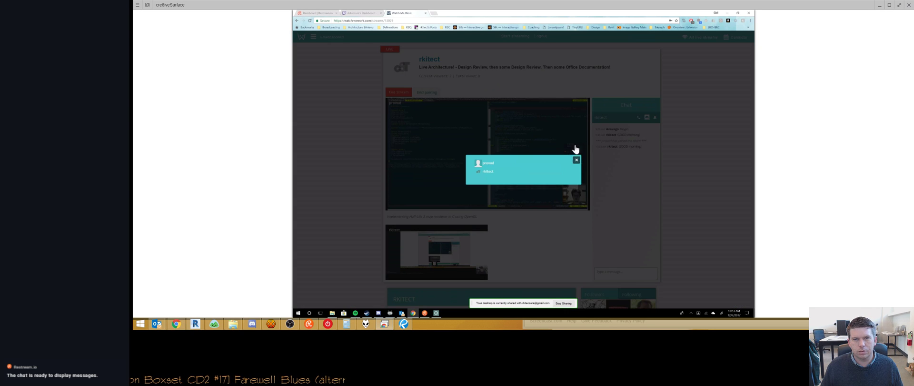
pyautogui.click(629, 84)
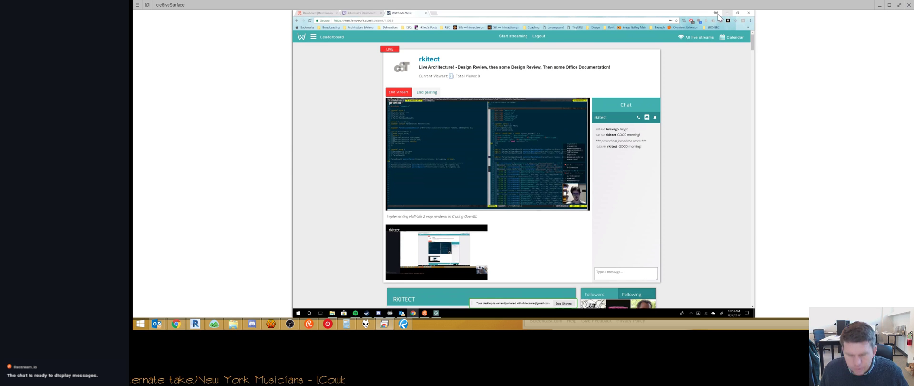
pyautogui.click(727, 13)
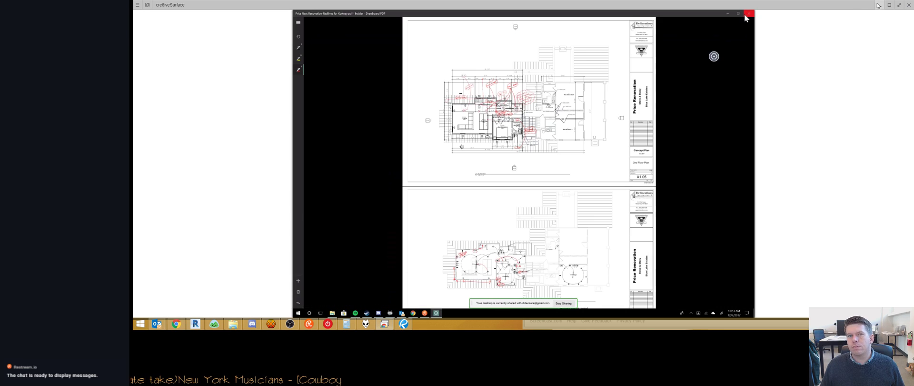
pyautogui.click(746, 15)
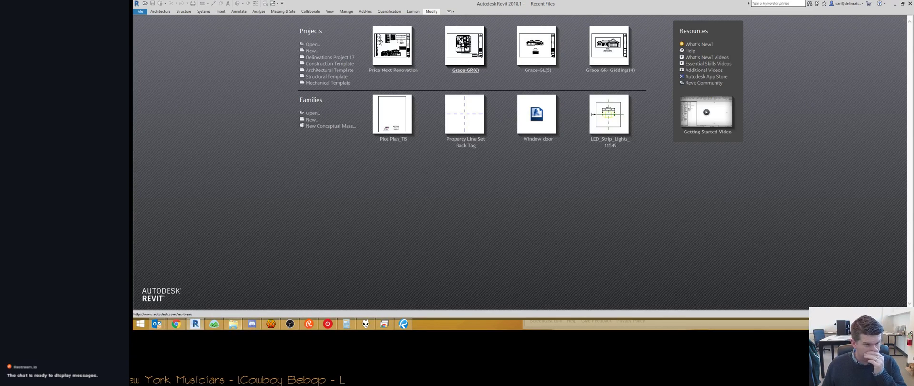
# Step: Switch to Toggl Desktop, restart the roof overview time entry for PHB - Grace and minimize the timer window
pyautogui.click(327, 324)
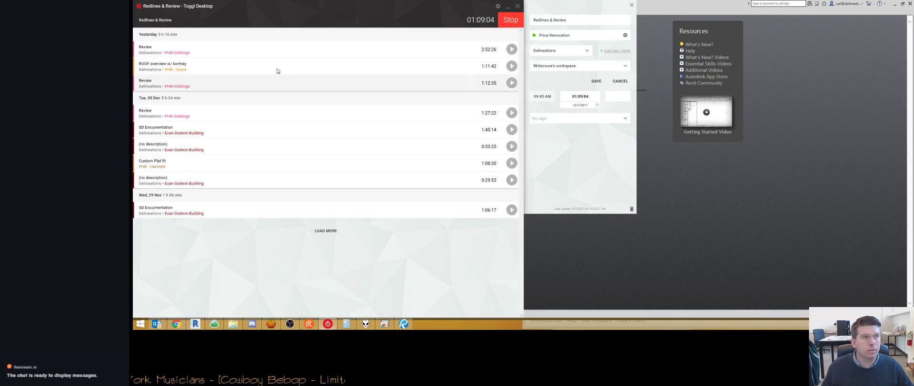
pyautogui.click(512, 66)
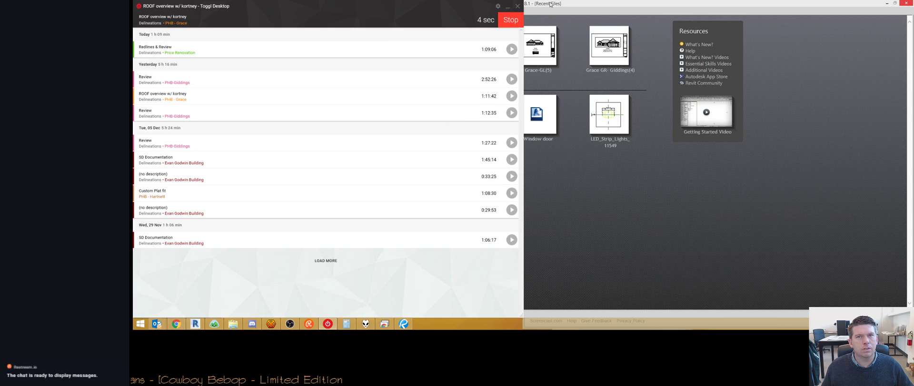
pyautogui.click(507, 6)
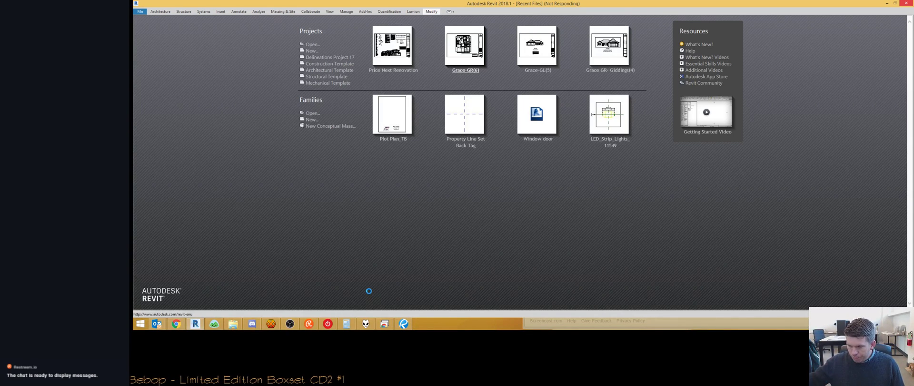
# Step: Switch to Basecamp and message the director that the project was reviewed and redlined with a colleague, who will have corrections ready for this afternoon
pyautogui.click(214, 324)
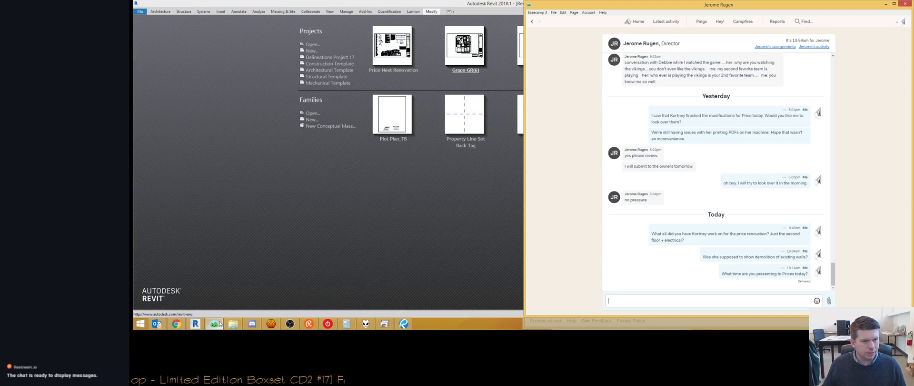
pyautogui.click(687, 295)
pyautogui.write('Spent some time reviewing the project with Jortney and')
pyautogui.press('BackSpace')
pyautogui.press('BackSpace')
pyautogui.press('BackSpace')
pyautogui.press('BackSpace')
pyautogui.press('BackSpace')
pyautogui.press('BackSpace')
pyautogui.press('BackSpace')
pyautogui.press('BackSpace')
pyautogui.press('BackSpace')
pyautogui.press('BackSpace')
pyautogui.write('Kort')
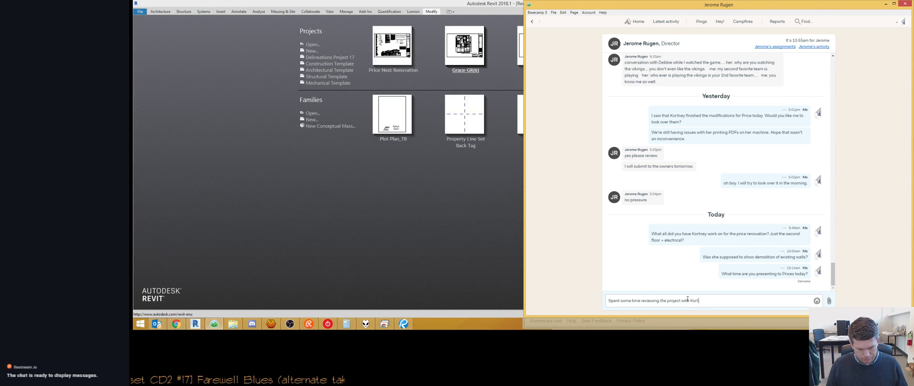
pyautogui.write('ney and making some')
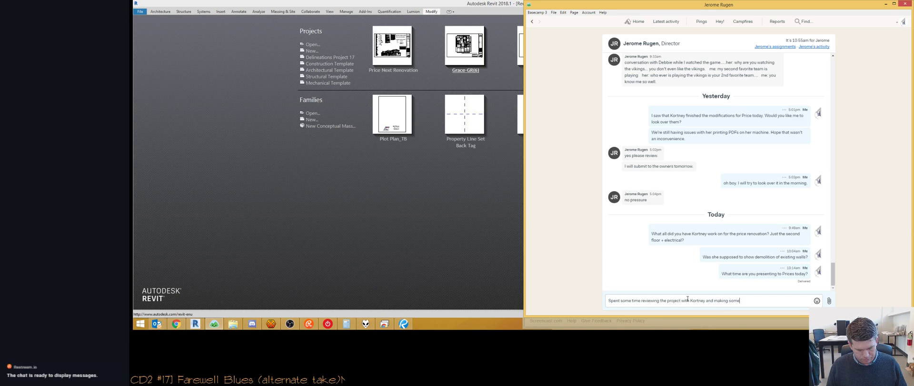
pyautogui.write(" redlines. She's go")
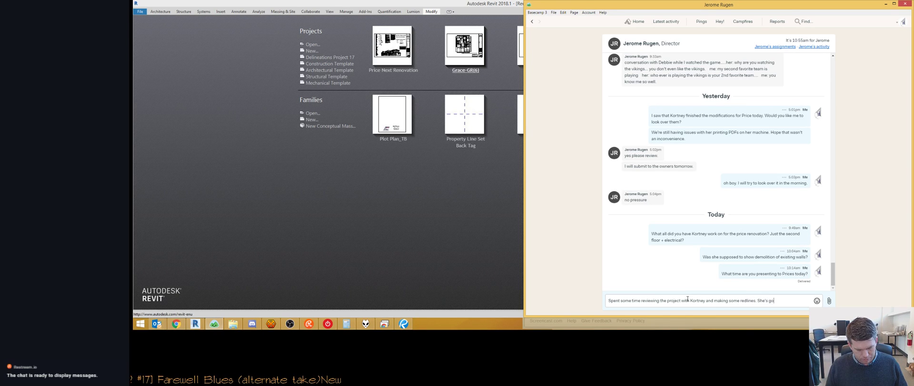
pyautogui.write('ing to make a few corrections and ')
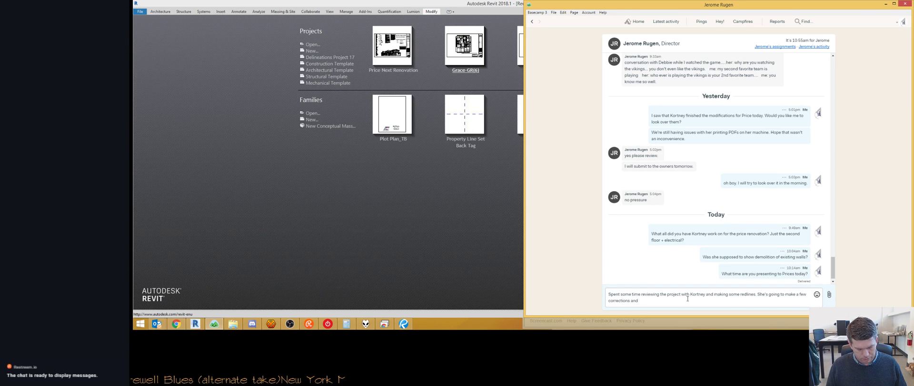
pyautogui.write('have it ready for this afternoo')
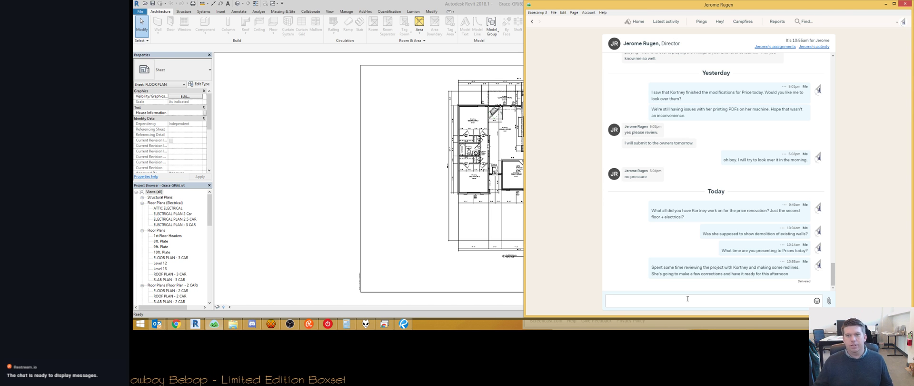
# Step: Return to the Grace-GR(6) floor plan sheet in Revit and discard the idle time tracked by Toggl
pyautogui.click(374, 257)
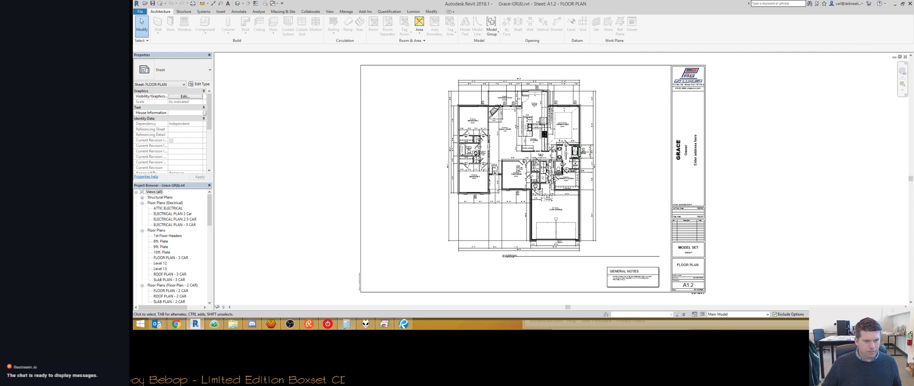
pyautogui.click(521, 23)
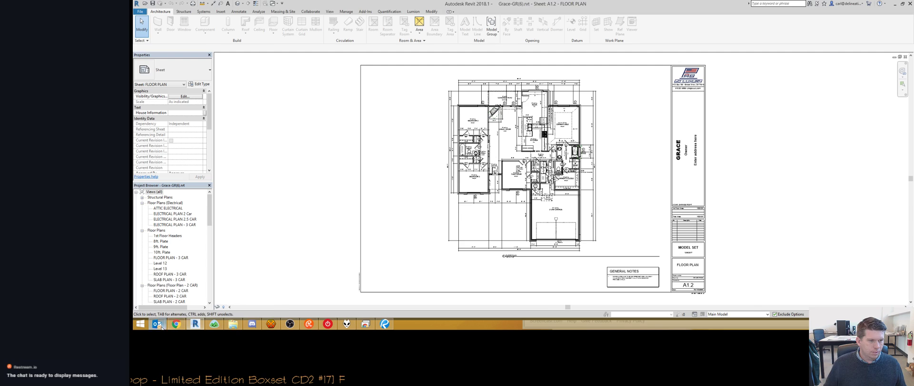
pyautogui.moveTo(157, 323)
pyautogui.moveTo(156, 293)
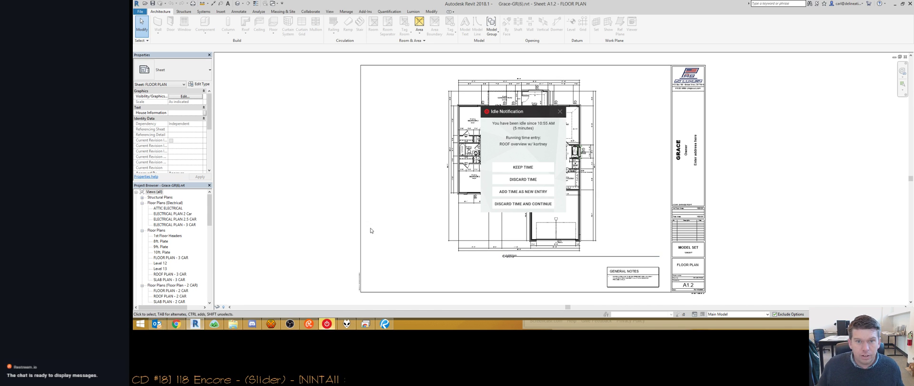
pyautogui.click(523, 180)
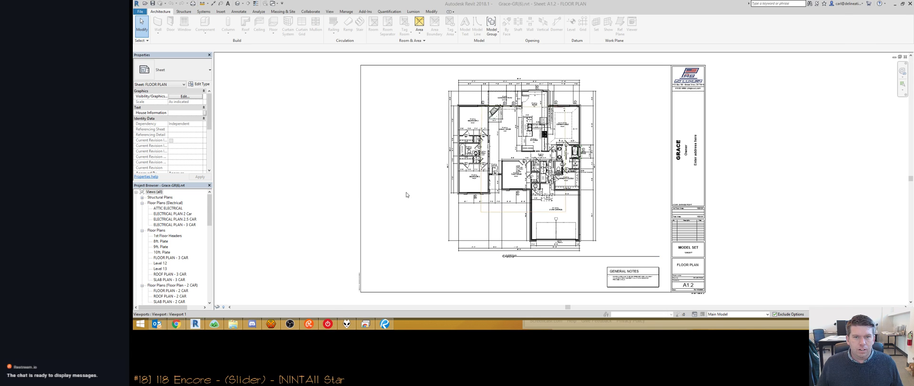
pyautogui.scroll(-1, 368, 188)
pyautogui.click(346, 325)
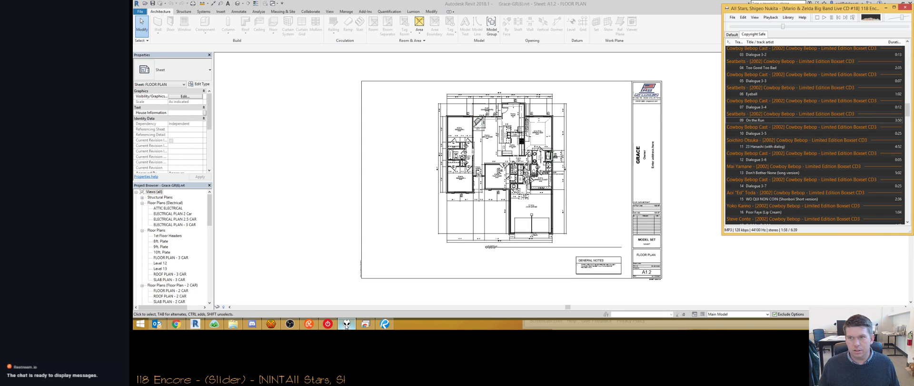
pyautogui.click(336, 258)
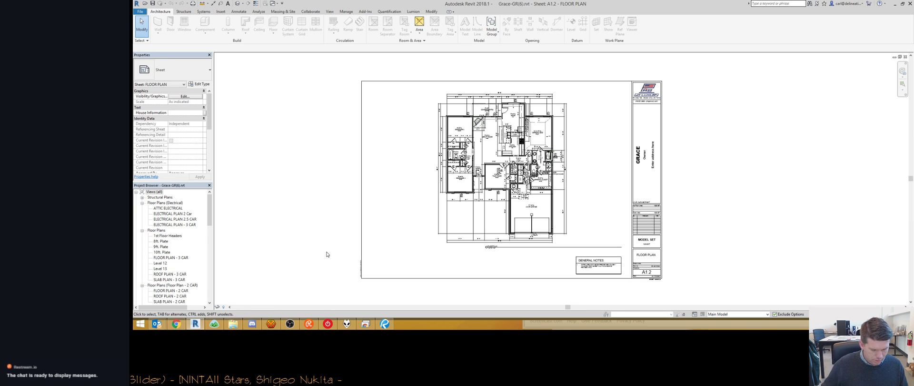
# Step: Open the default 3D view of the Grace house and orbit to examine its front and garage side
pyautogui.press('3')
pyautogui.press('d')
pyautogui.keyDown('shift'); pyautogui.moveTo(455, 237); pyautogui.dragTo(202, 288, button='middle'); pyautogui.keyUp('shift')
# Step: Open the A0.1 cover sheet and the F1 - Marketing Flyer sheet from the project's sheet set
pyautogui.click(202, 288)
pyautogui.scroll(-10, 171, 243)
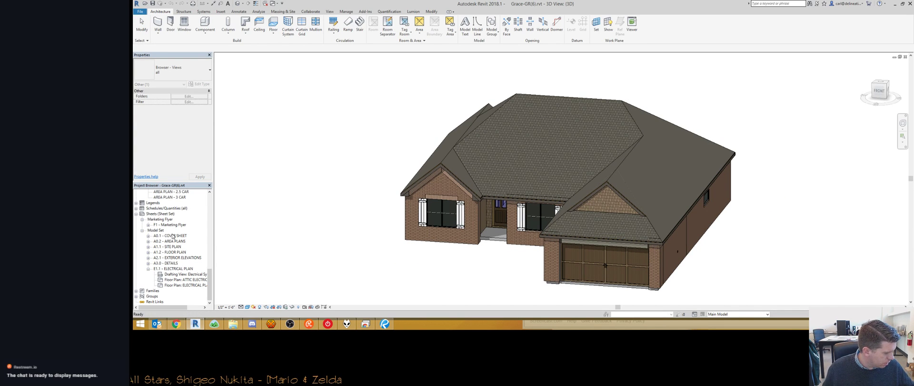
pyautogui.doubleClick(173, 236)
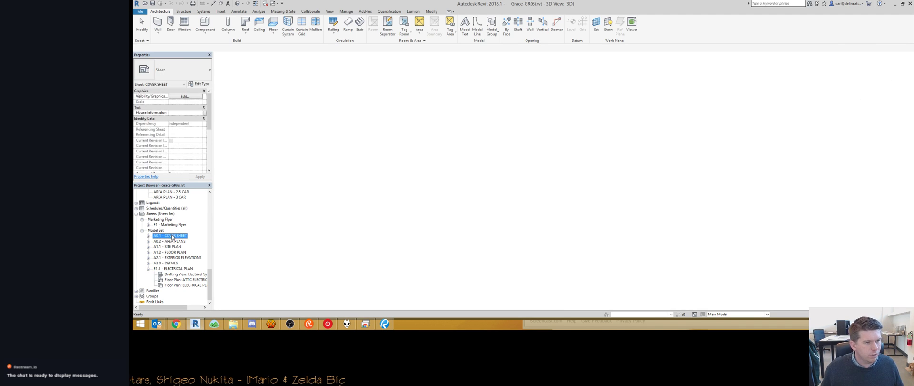
pyautogui.doubleClick(172, 225)
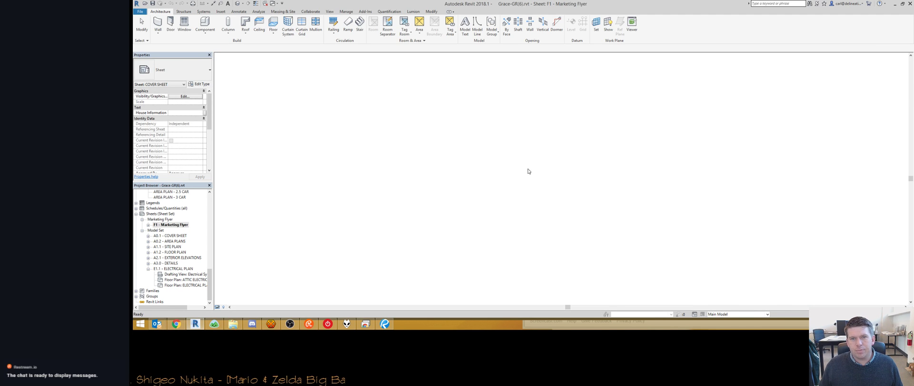
# Step: Nudge the flyer's perspective viewport to the right and activate it to reframe the view around the whole house front
pyautogui.click(533, 139)
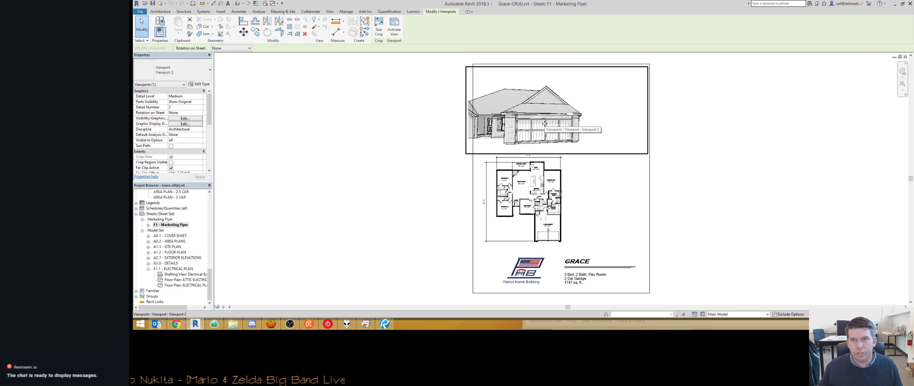
pyautogui.press('Right')
pyautogui.press('Right')
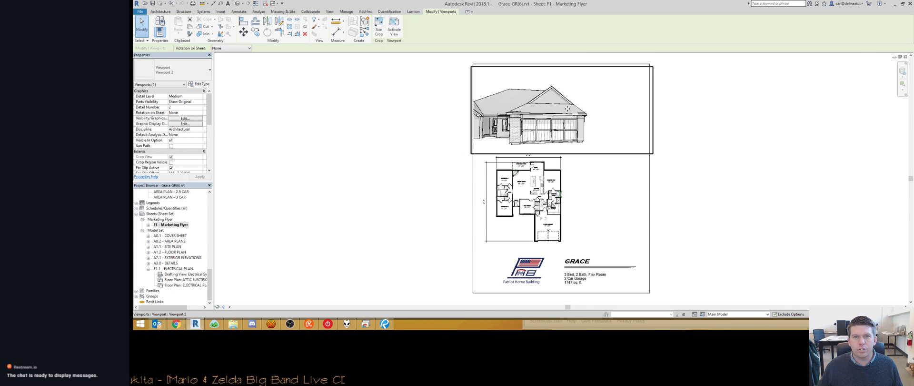
pyautogui.doubleClick(567, 109)
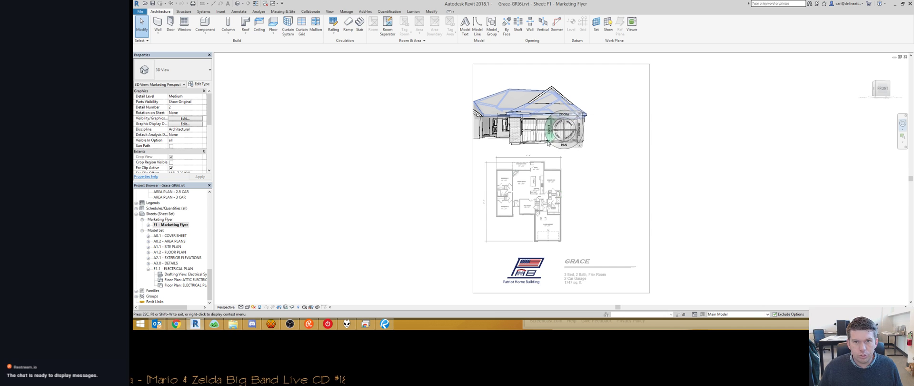
pyautogui.keyDown('shift'); pyautogui.moveTo(559, 145); pyautogui.dragTo(639, 138, button='middle'); pyautogui.keyUp('shift')
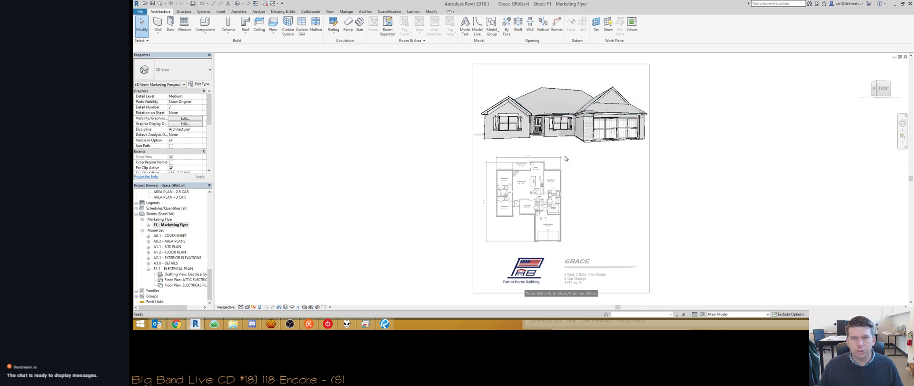
# Step: Deactivate the perspective view and move the floor plan viewport right so it sits centred beneath the house perspective
pyautogui.doubleClick(529, 196)
pyautogui.moveTo(531, 192); pyautogui.dragTo(568, 192)
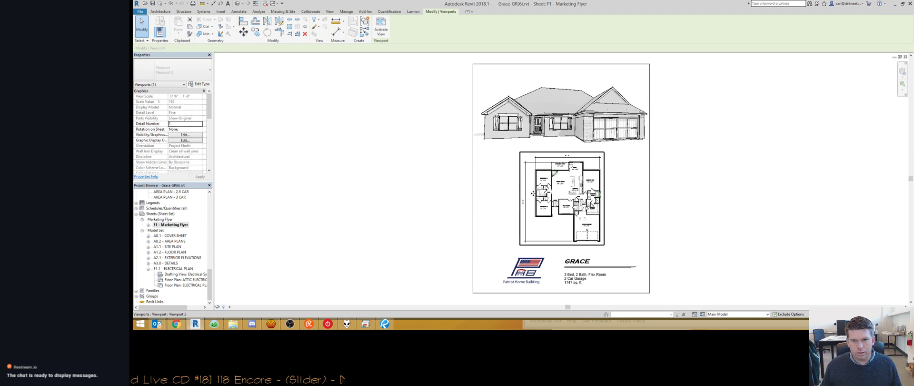
# Step: Activate the floor plan viewport on the Marketing Flyer sheet, framed on the nook and covered patio area
pyautogui.press('Escape')
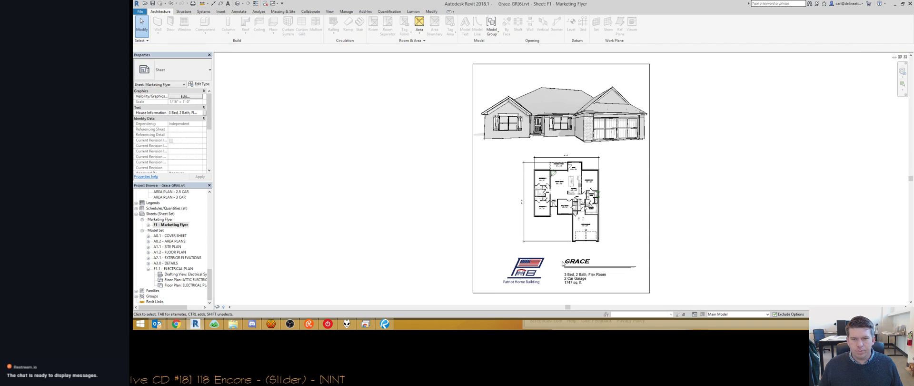
pyautogui.scroll(4, 574, 275)
pyautogui.scroll(5, 530, 121)
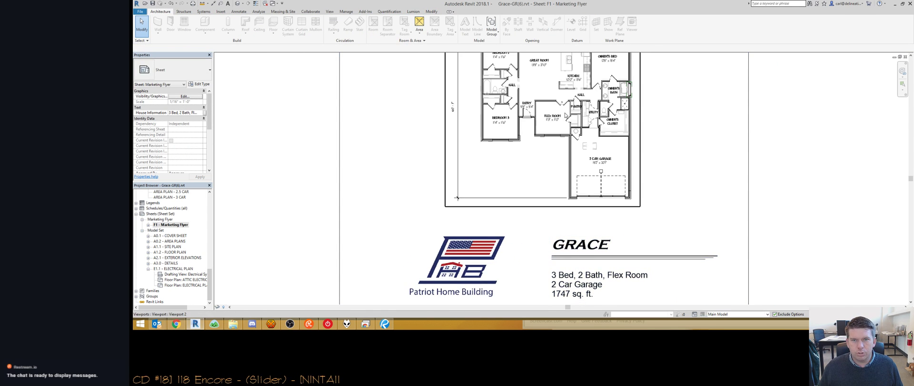
pyautogui.scroll(-3, 530, 122)
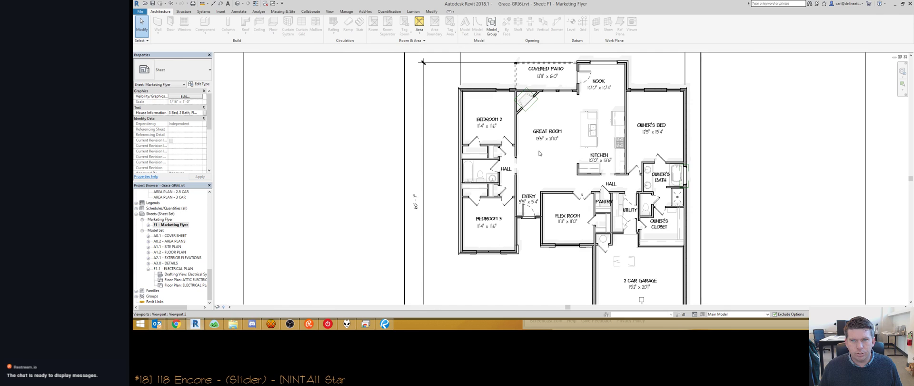
pyautogui.scroll(2, 587, 119)
pyautogui.doubleClick(587, 119)
pyautogui.scroll(5, 550, 131)
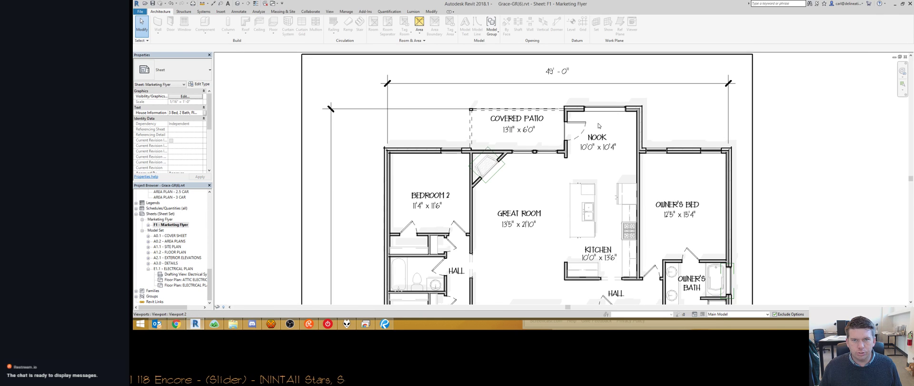
# Step: Check the Nook's width and depth with temporary aligned dimensions between its wall faces, discarding each one
pyautogui.press('d')
pyautogui.press('i')
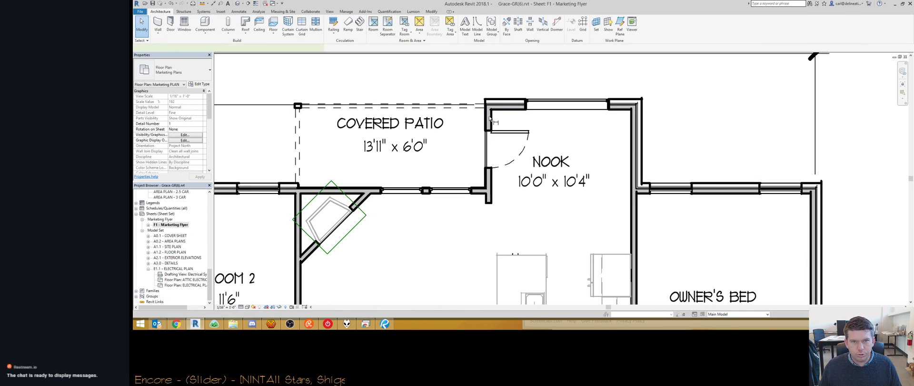
pyautogui.click(490, 129)
pyautogui.click(631, 130)
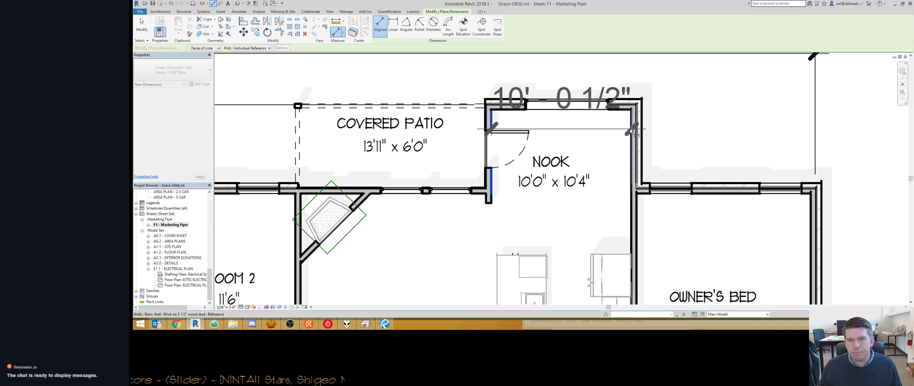
pyautogui.press('Escape')
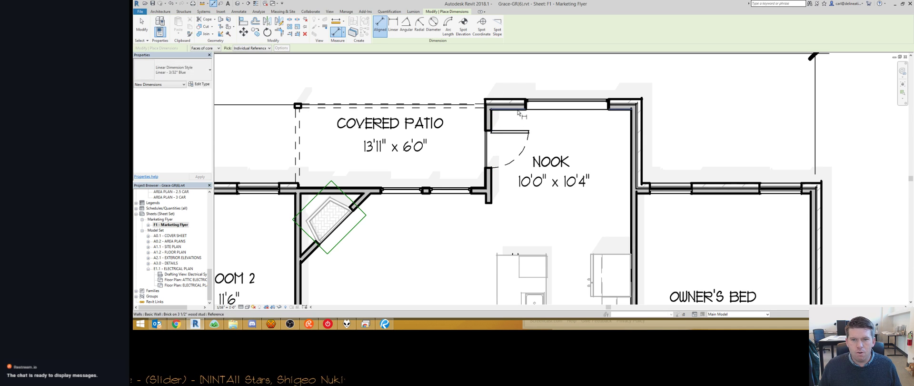
pyautogui.click(521, 110)
pyautogui.click(611, 254)
pyautogui.press('Escape')
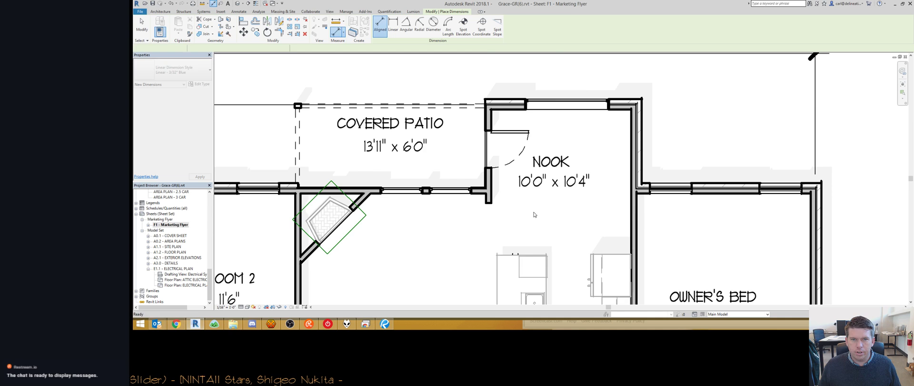
# Step: Check the Great Room's width and depth against its room label using temporary aligned dimensions, without placing them
pyautogui.scroll(-2, 614, 103)
pyautogui.scroll(1, 462, 180)
pyautogui.click(449, 185)
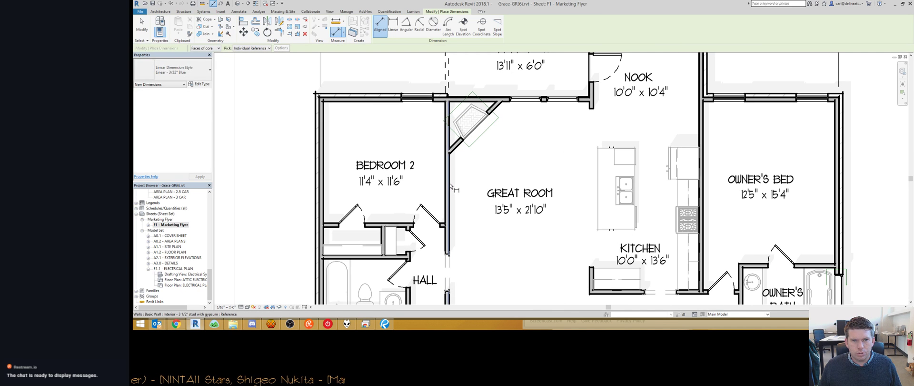
pyautogui.click(591, 109)
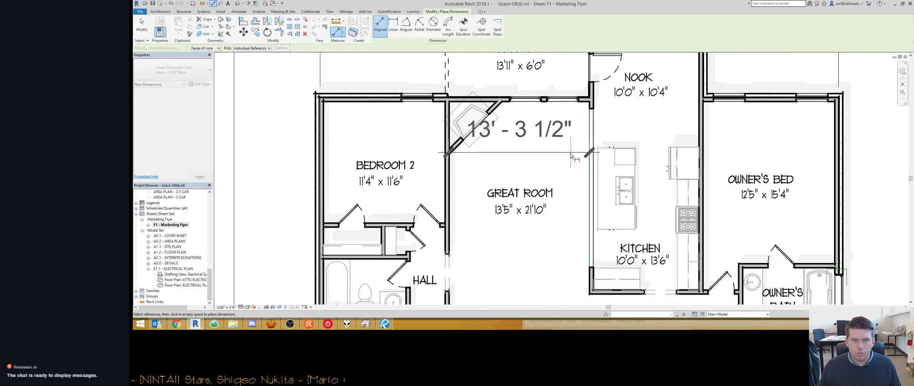
pyautogui.press('Escape')
pyautogui.click(582, 102)
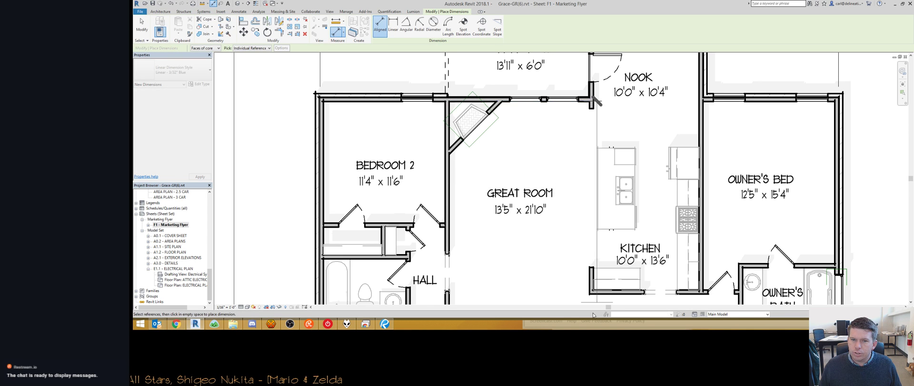
pyautogui.scroll(-2, 561, 293)
pyautogui.moveTo(561, 293); pyautogui.dragTo(564, 235, button='middle')
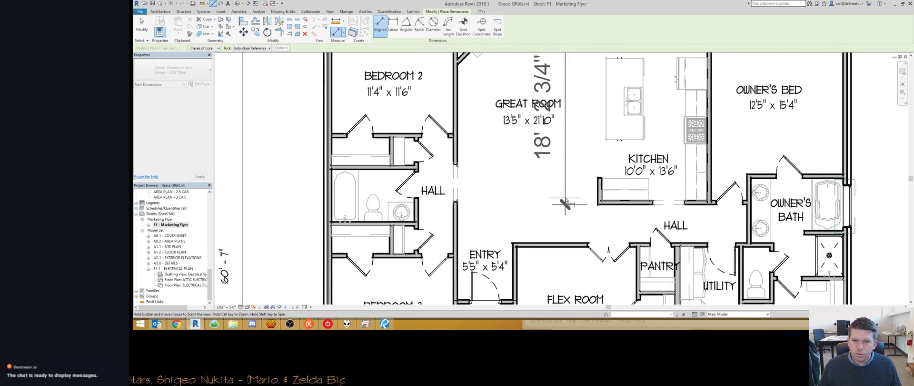
pyautogui.click(548, 236)
pyautogui.press('Escape')
pyautogui.scroll(1, 528, 135)
pyautogui.moveTo(528, 135); pyautogui.dragTo(514, 213, button='middle')
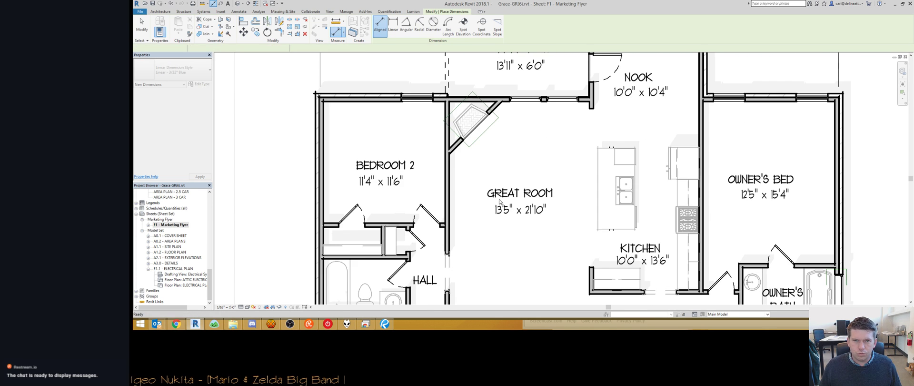
# Step: Check the Entry's width and depth between its surrounding walls with temporary aligned dimensions, cancelling each one
pyautogui.scroll(-1, 456, 190)
pyautogui.moveTo(456, 189); pyautogui.dragTo(542, 129, button='middle')
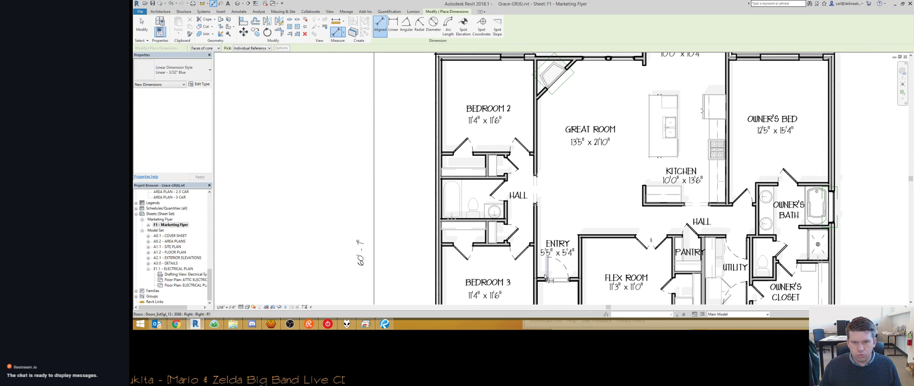
pyautogui.click(536, 217)
pyautogui.press('Escape')
pyautogui.click(580, 244)
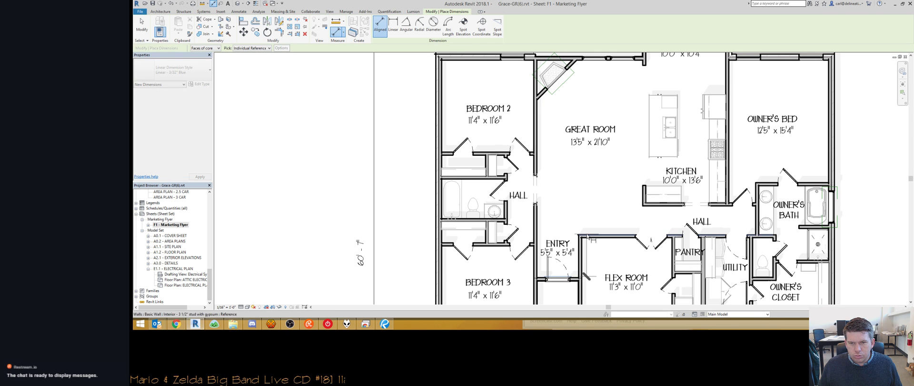
pyautogui.moveTo(569, 210); pyautogui.dragTo(585, 190, button='middle')
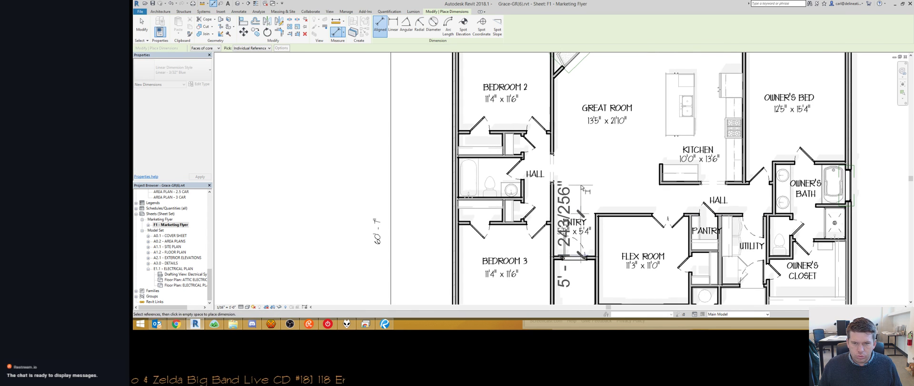
pyautogui.press('Escape')
pyautogui.click(575, 279)
pyautogui.press('Escape')
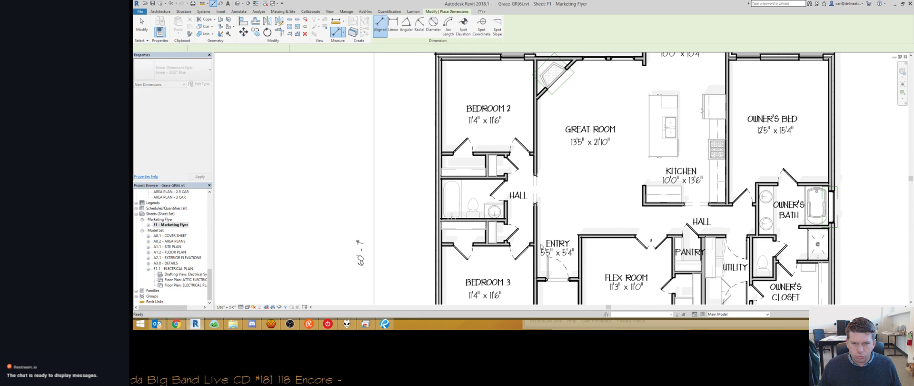
pyautogui.click(538, 242)
pyautogui.press('Escape')
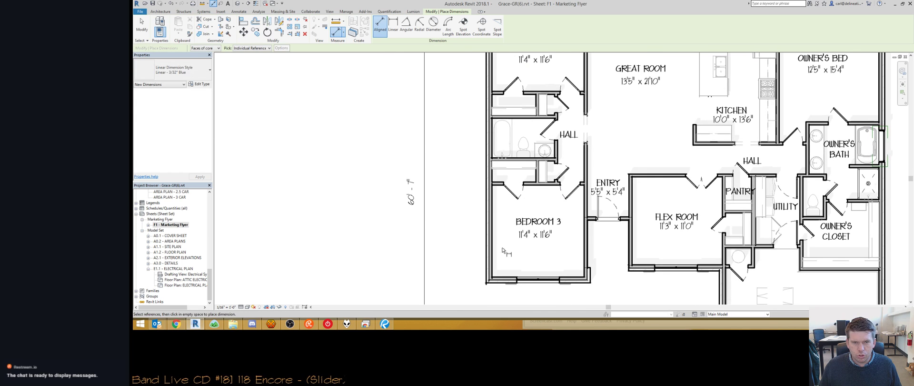
# Step: Measure Bedroom 3's width and depth with temporary aligned dimensions and discard them
pyautogui.click(491, 247)
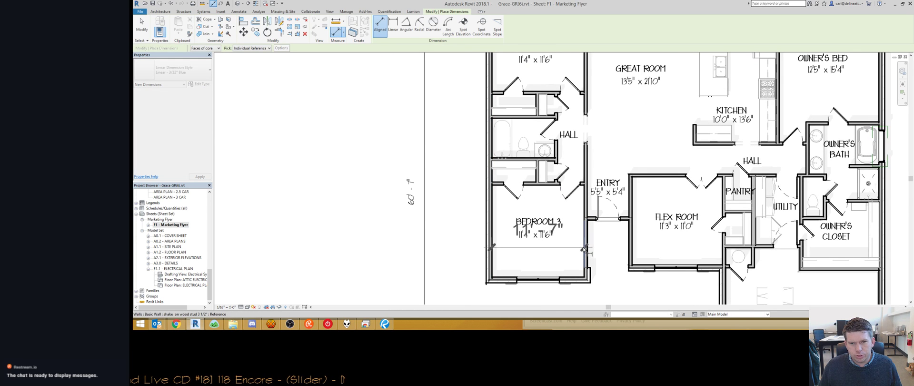
pyautogui.press('Escape')
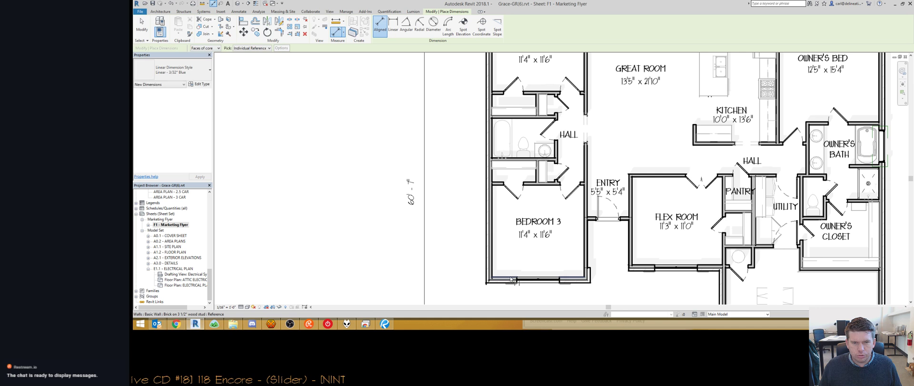
pyautogui.click(497, 190)
pyautogui.click(496, 186)
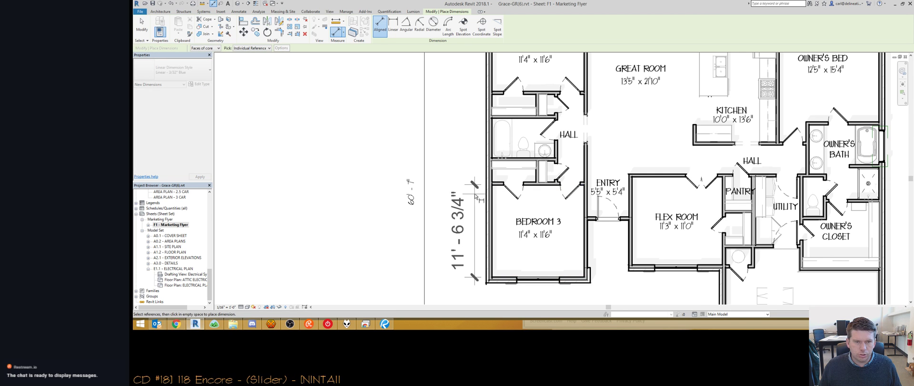
pyautogui.press('Escape')
# Step: Measure Bedroom 2's width and depth with temporary aligned dimensions, leaving none on the plan
pyautogui.moveTo(502, 53); pyautogui.dragTo(497, 176, button='middle')
pyautogui.click(485, 173)
pyautogui.press('Escape')
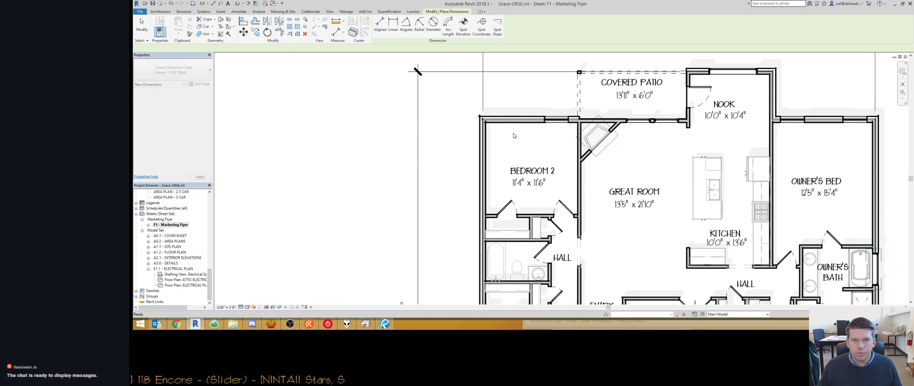
pyautogui.click(528, 120)
pyautogui.click(529, 216)
pyautogui.press('Escape')
pyautogui.press('Escape')
# Step: Measure the Owner's Bed's width between the kitchen-side wall and the exterior side wall without keeping the dimension
pyautogui.press('d')
pyautogui.press('i')
pyautogui.scroll(-1, 461, 155)
pyautogui.moveTo(727, 160); pyautogui.dragTo(508, 170, button='middle')
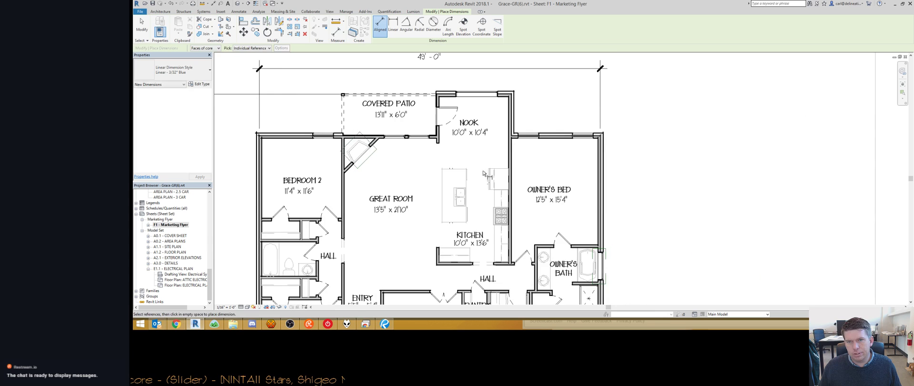
pyautogui.scroll(1, 508, 171)
pyautogui.click(518, 168)
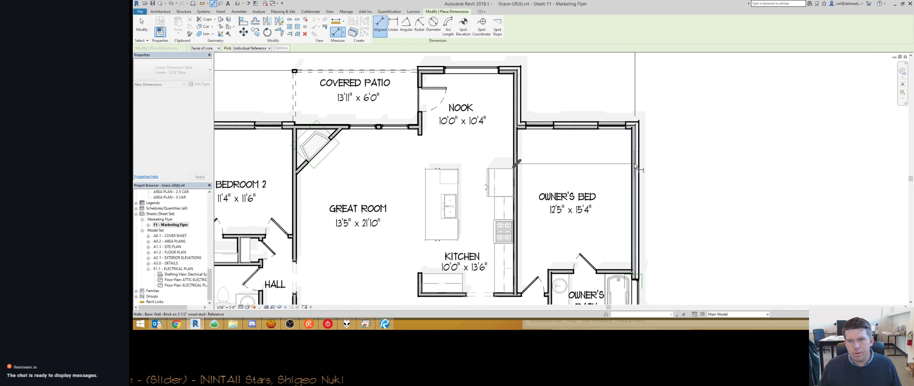
pyautogui.click(633, 166)
pyautogui.press('Escape')
pyautogui.press('Escape')
# Step: Measure the Owner's Bed's depth from the rear window wall to the bath wall without keeping the dimension
pyautogui.press('d')
pyautogui.press('i')
pyautogui.click(574, 126)
pyautogui.click(568, 271)
pyautogui.moveTo(577, 220); pyautogui.dragTo(587, 163, button='middle')
pyautogui.scroll(-2, 587, 163)
pyautogui.press('Escape')
pyautogui.press('Escape')
# Step: Check the 2 Car Garage's width and depth with temporary aligned dimensions, discarding each one
pyautogui.scroll(2, 591, 119)
pyautogui.scroll(-3, 589, 105)
pyautogui.moveTo(573, 227); pyautogui.dragTo(592, 128, button='middle')
pyautogui.press('d')
pyautogui.press('i')
pyautogui.scroll(1, 545, 194)
pyautogui.click(540, 193)
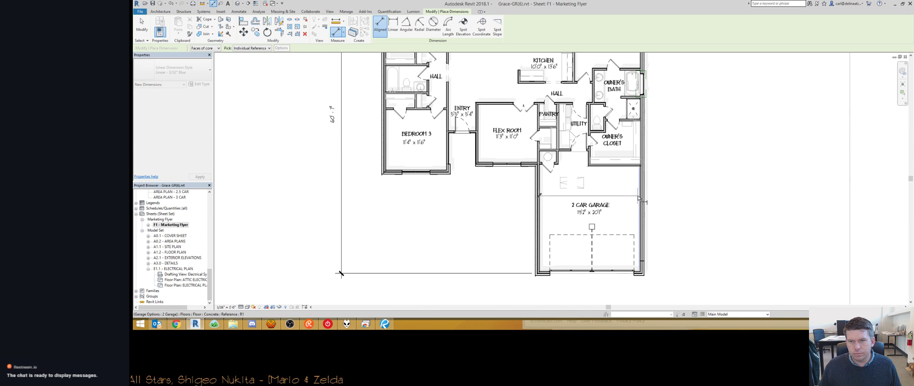
pyautogui.press('Escape')
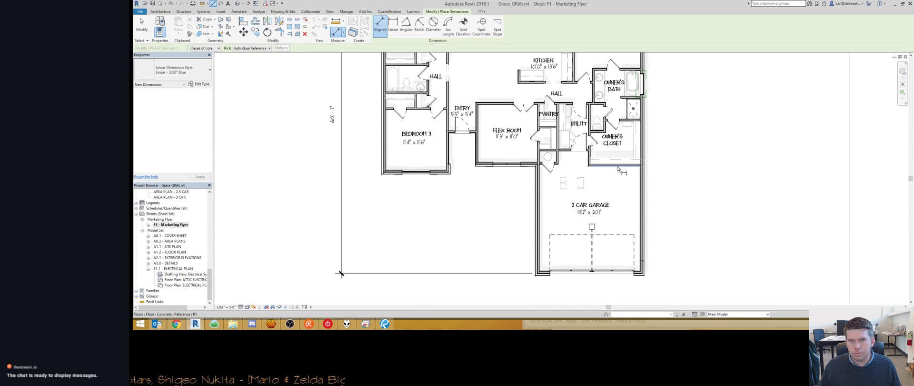
pyautogui.click(616, 167)
pyautogui.click(544, 272)
pyautogui.press('Escape')
pyautogui.press('Escape')
# Step: Check the Flex Room's width and depth with temporary aligned dimensions between its walls, cancelling both
pyautogui.scroll(3, 497, 121)
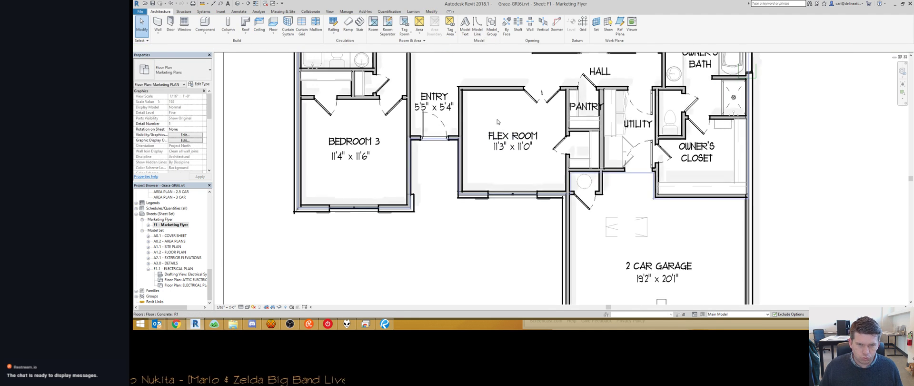
pyautogui.moveTo(498, 121); pyautogui.dragTo(499, 157, button='middle')
pyautogui.press('d')
pyautogui.press('i')
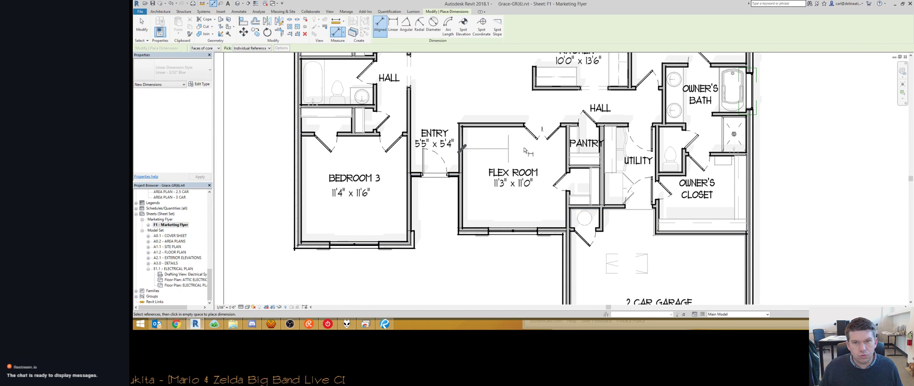
pyautogui.click(567, 151)
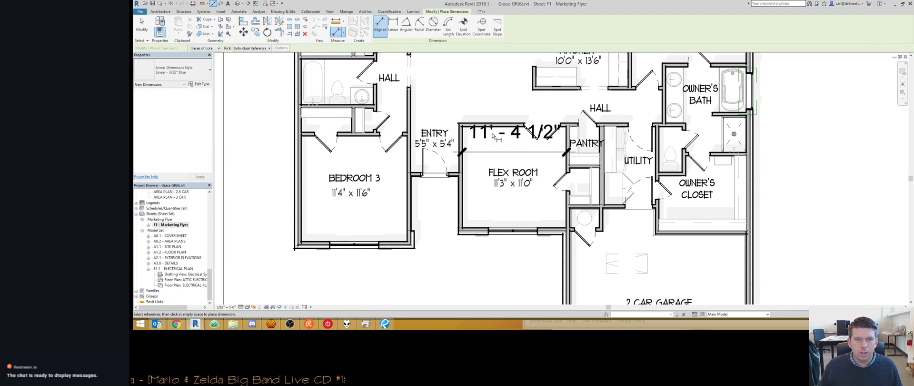
pyautogui.press('Escape')
pyautogui.press('Escape')
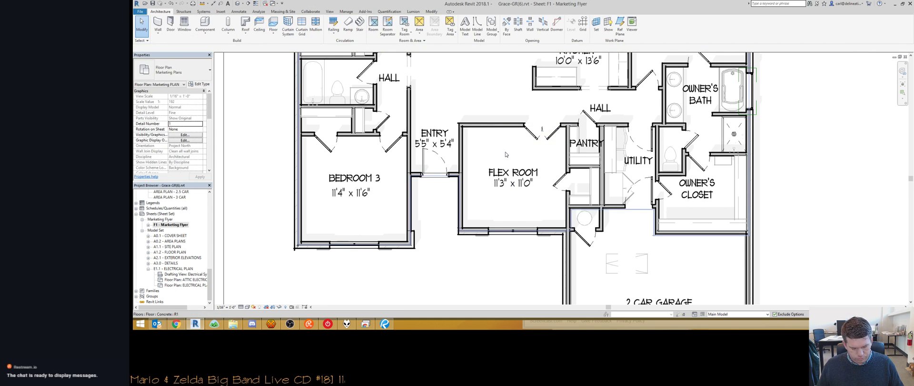
pyautogui.press('d')
pyautogui.press('i')
pyautogui.click(480, 230)
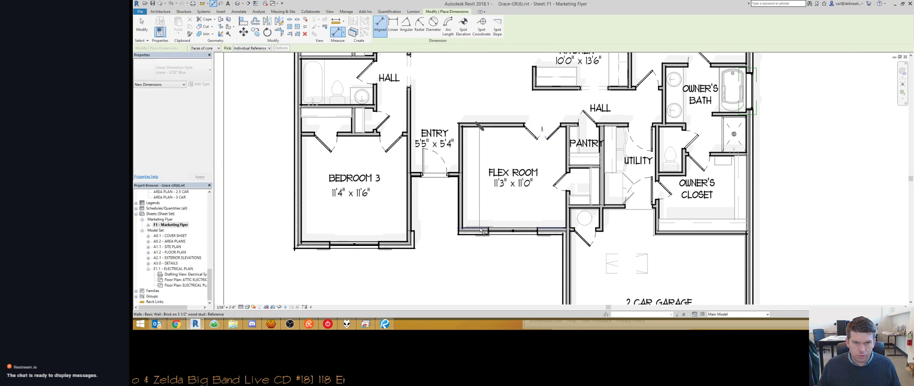
pyautogui.press('Escape')
# Step: Deactivate the floor plan view and look over the whole flyer sheet, including the house perspective
pyautogui.moveTo(511, 135); pyautogui.dragTo(526, 217, button='middle')
pyautogui.scroll(-1, 529, 215)
pyautogui.scroll(-2, 591, 186)
pyautogui.press('Escape')
pyautogui.scroll(-1, 545, 220)
pyautogui.press('d')
pyautogui.press('v')
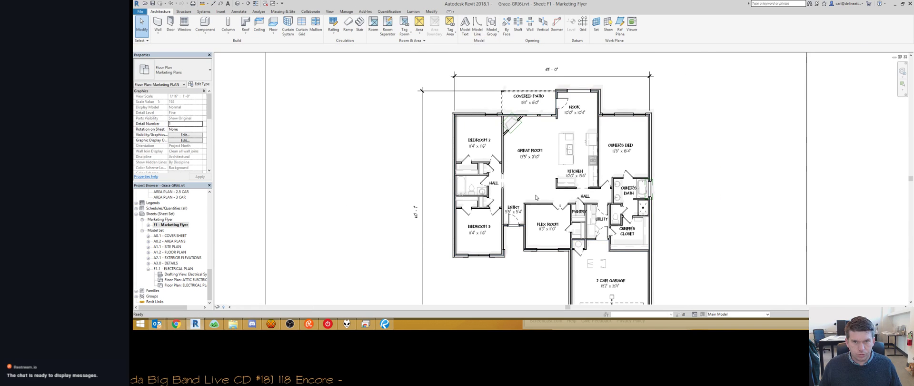
pyautogui.scroll(-4, 537, 205)
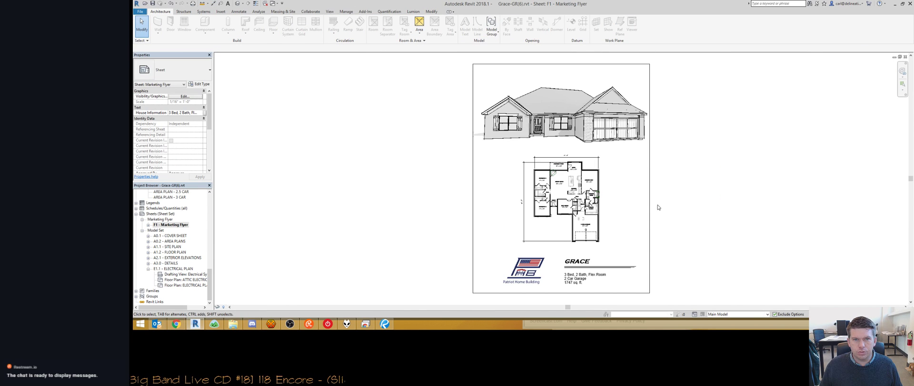
pyautogui.scroll(2, 588, 87)
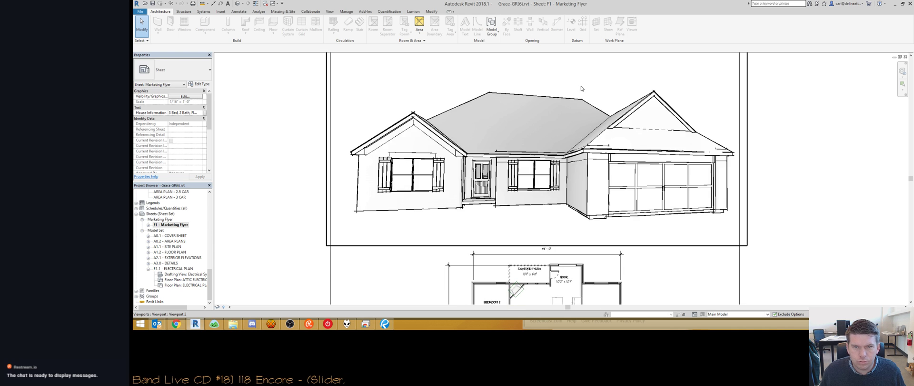
pyautogui.scroll(-3, 686, 231)
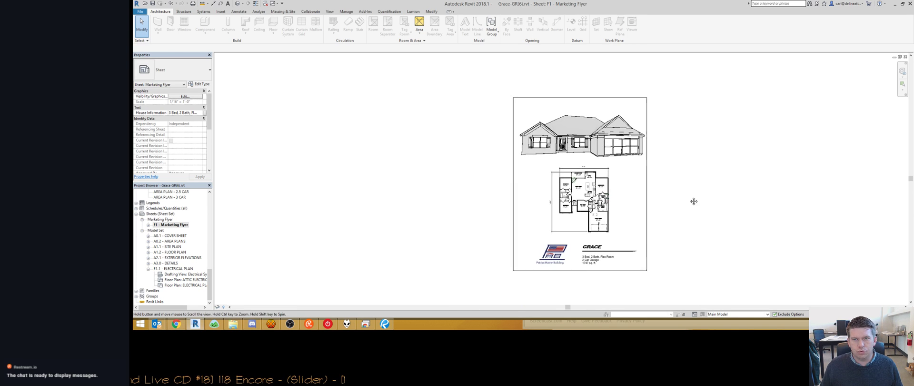
# Step: Print only the current Marketing Flyer sheet to Bluebeam PDF using the saved Flyer print setup
pyautogui.hotkey('ctrl', 'p')
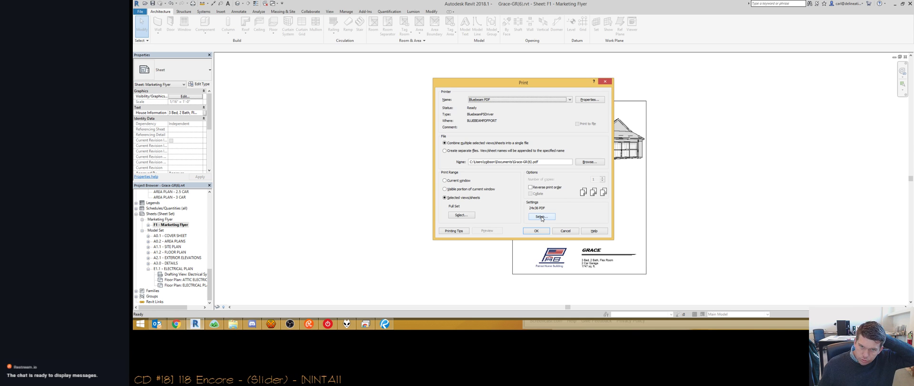
pyautogui.click(449, 182)
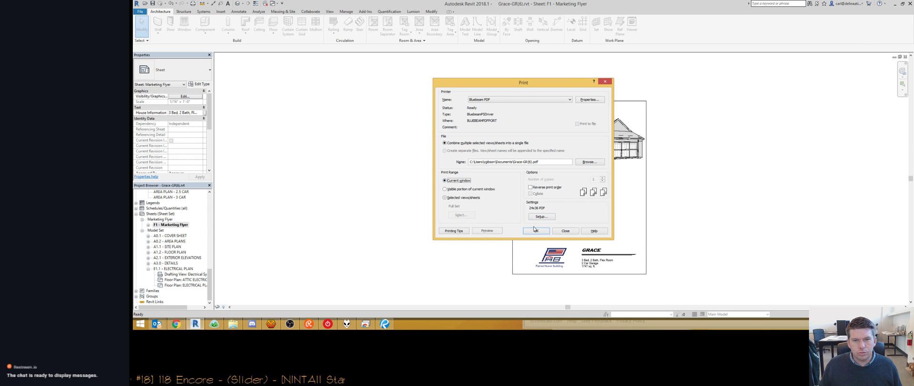
pyautogui.click(542, 216)
pyautogui.click(689, 105)
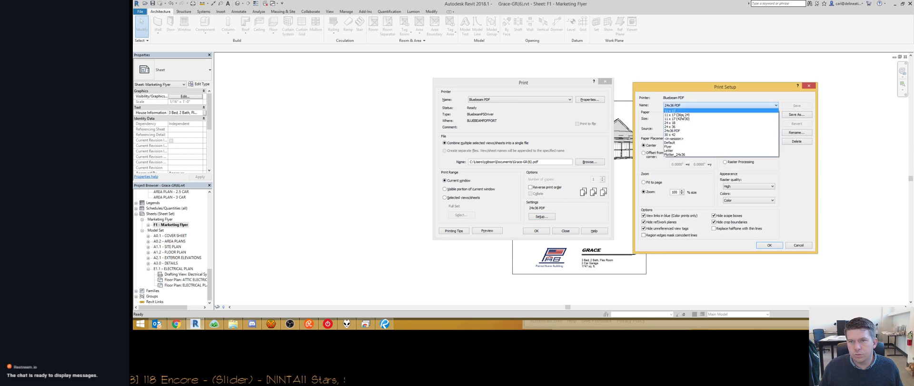
pyautogui.click(669, 146)
pyautogui.click(770, 245)
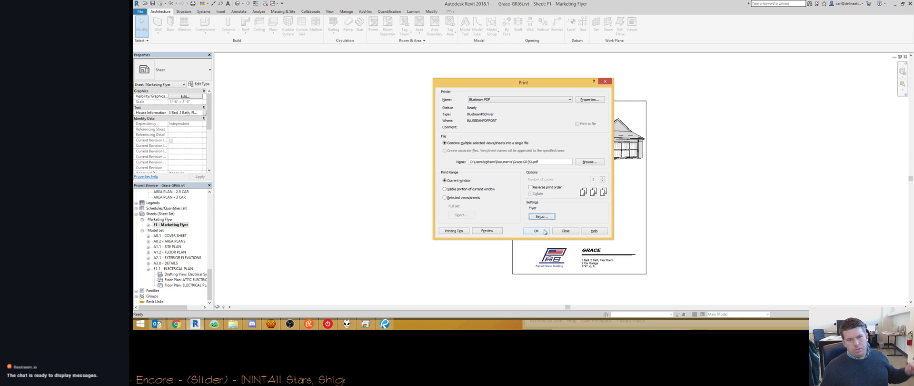
pyautogui.click(544, 231)
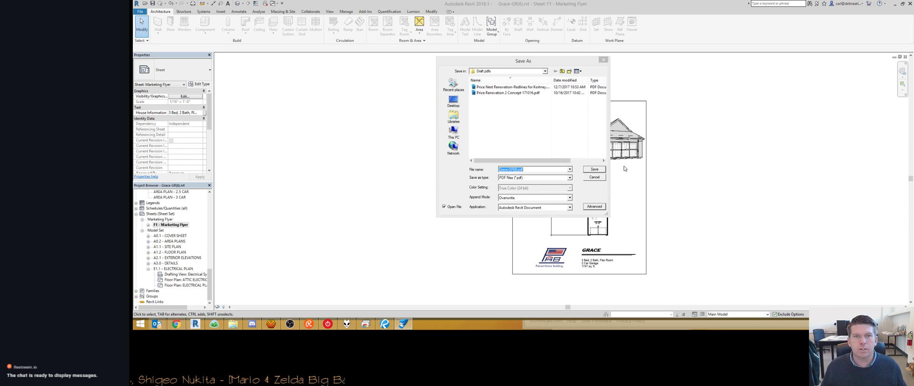
# Step: Browse from the Draft pdfs folder to the Tulsa (N:) network drive as the PDF's save location
pyautogui.click(563, 72)
pyautogui.click(562, 72)
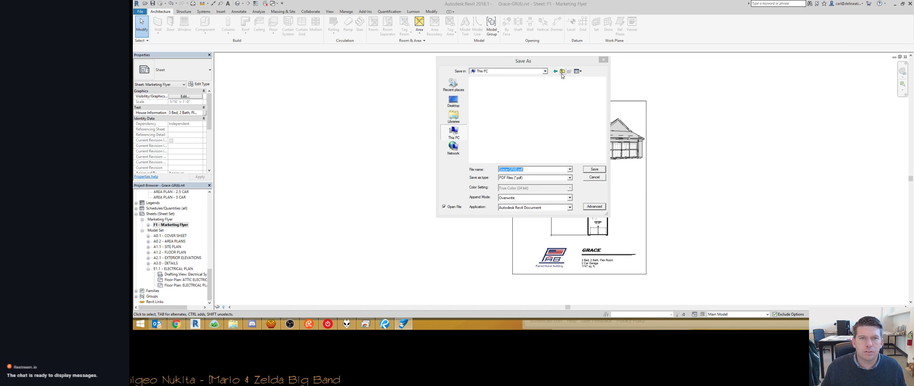
pyautogui.click(456, 99)
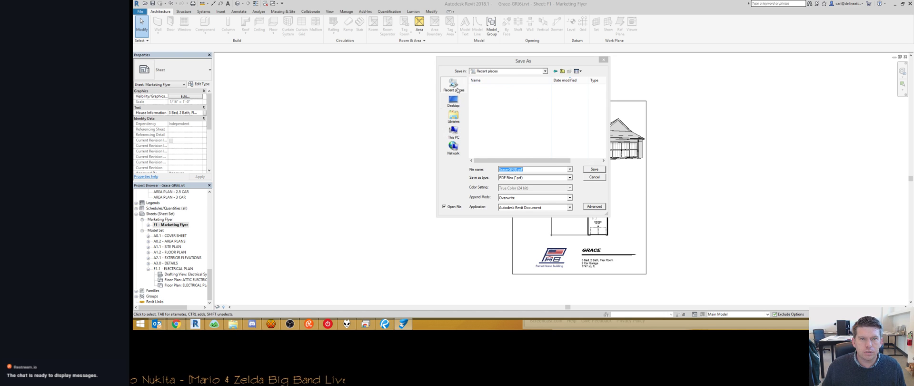
pyautogui.click(458, 116)
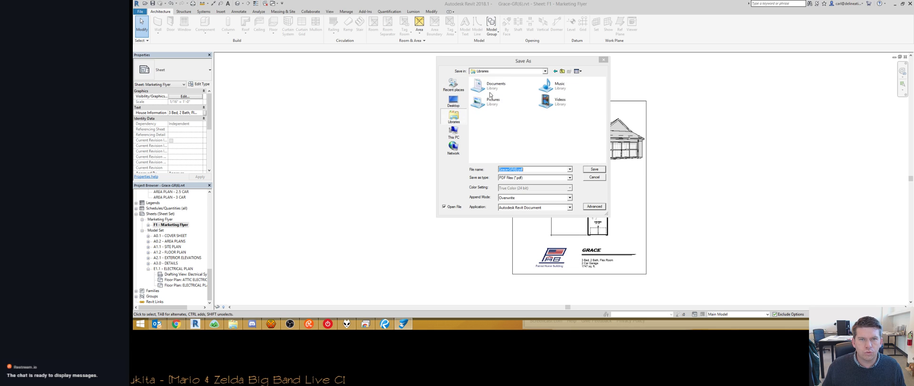
pyautogui.click(454, 131)
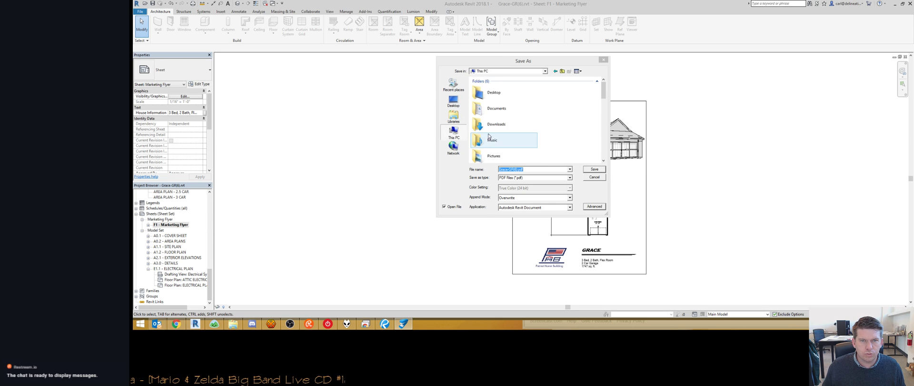
pyautogui.scroll(-5, 496, 110)
pyautogui.scroll(2, 495, 110)
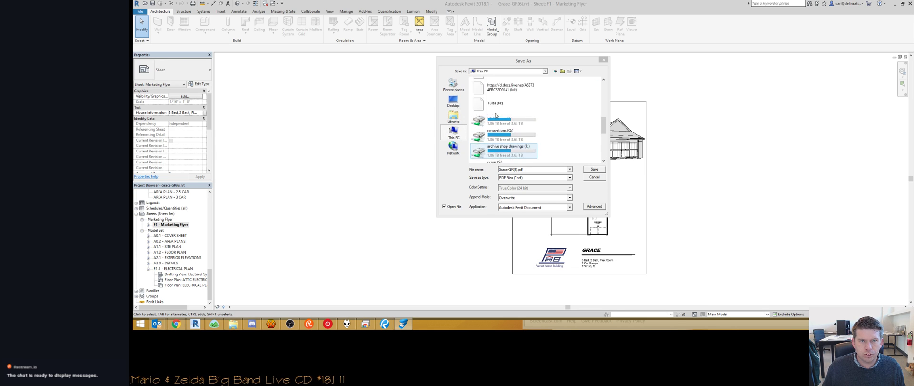
pyautogui.doubleClick(496, 109)
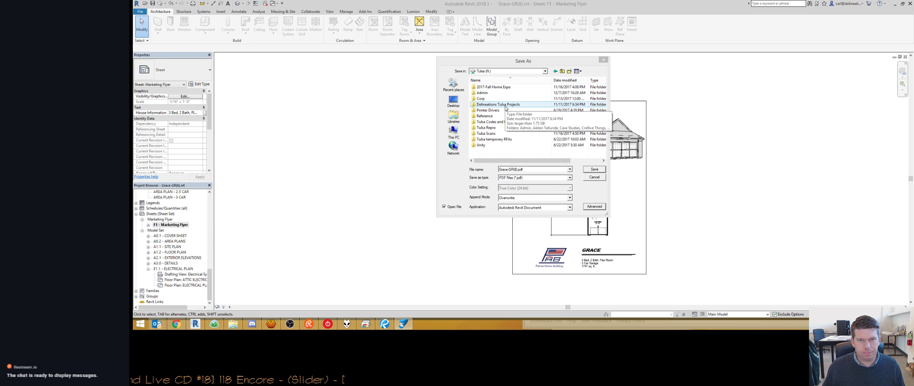
# Step: Open the Issued PDFs folder for the Grace Base Plan, under Delineations Tulsa Projects, Patriot Home Building, Plans
pyautogui.doubleClick(506, 106)
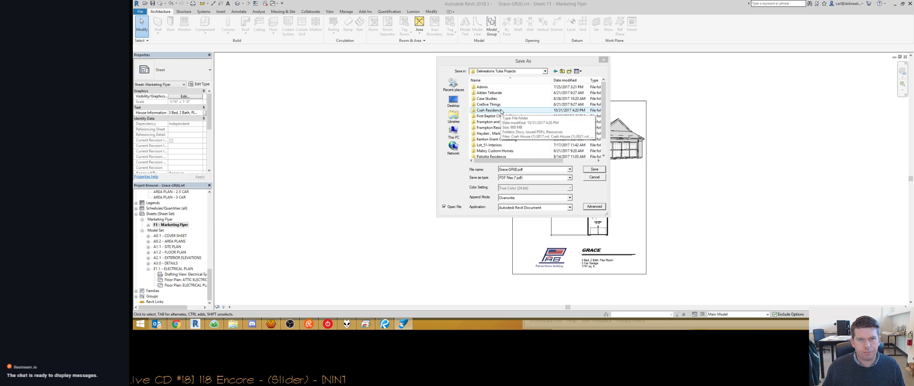
pyautogui.scroll(-1, 500, 128)
pyautogui.click(500, 146)
pyautogui.doubleClick(499, 146)
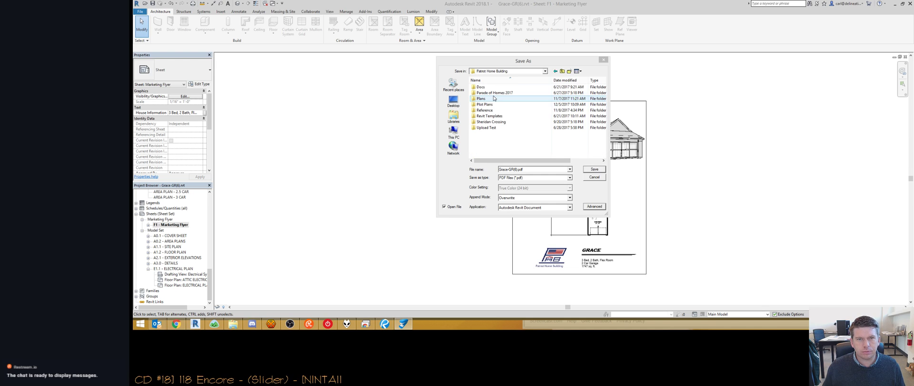
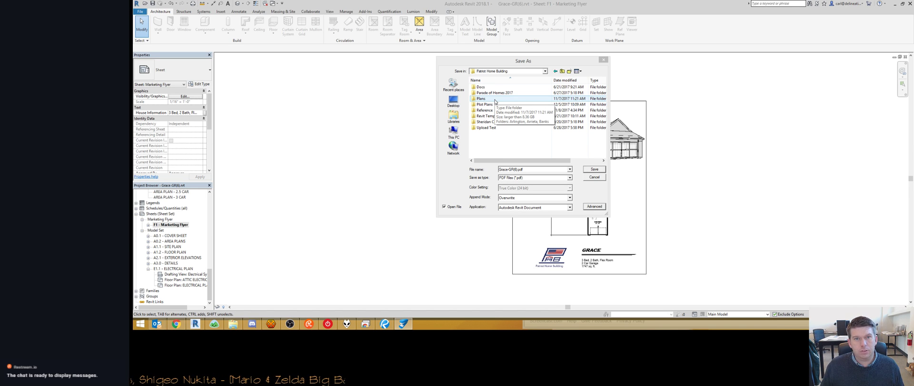
pyautogui.doubleClick(495, 100)
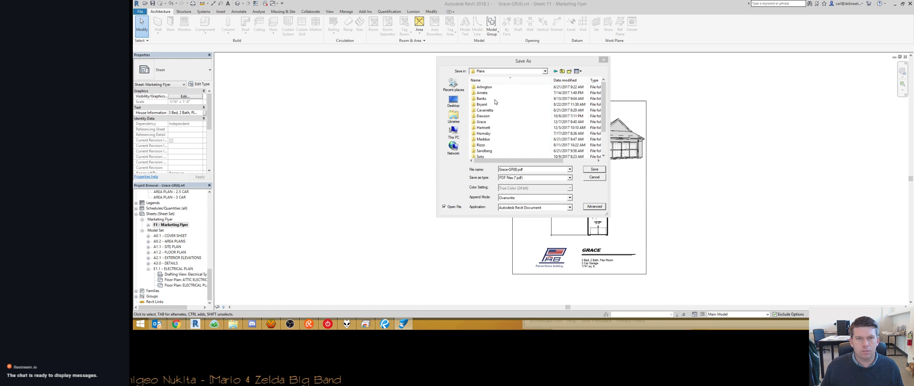
pyautogui.doubleClick(490, 122)
pyautogui.doubleClick(496, 87)
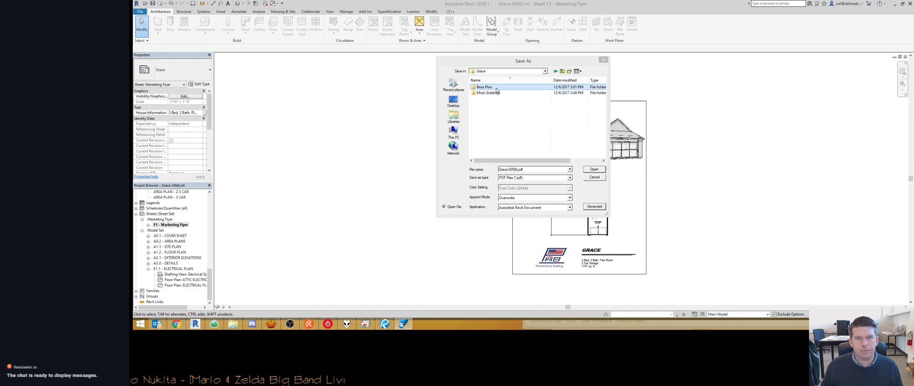
pyautogui.doubleClick(496, 87)
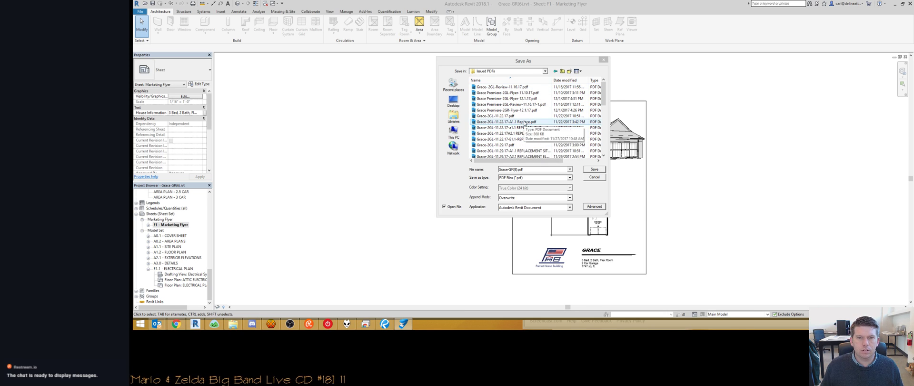
# Step: Sort the issued PDFs by modification date and save the flyer as Grace-2GR-Flyer-12.7.17.pdf
pyautogui.click(565, 80)
pyautogui.click(498, 87)
pyautogui.click(511, 93)
pyautogui.doubleClick(513, 169)
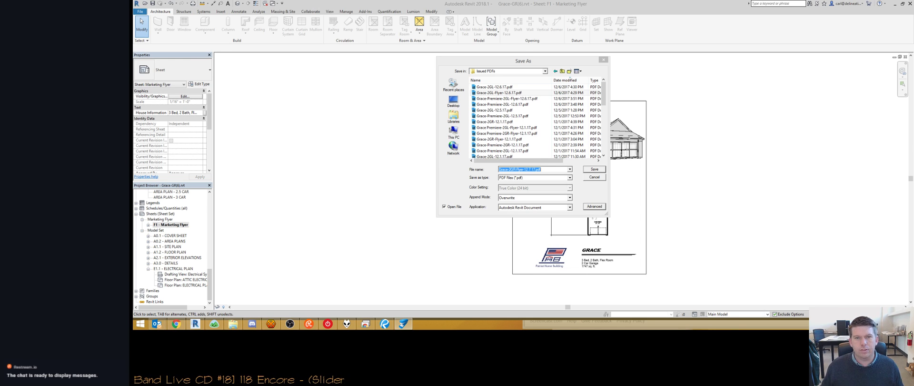
pyautogui.click(595, 169)
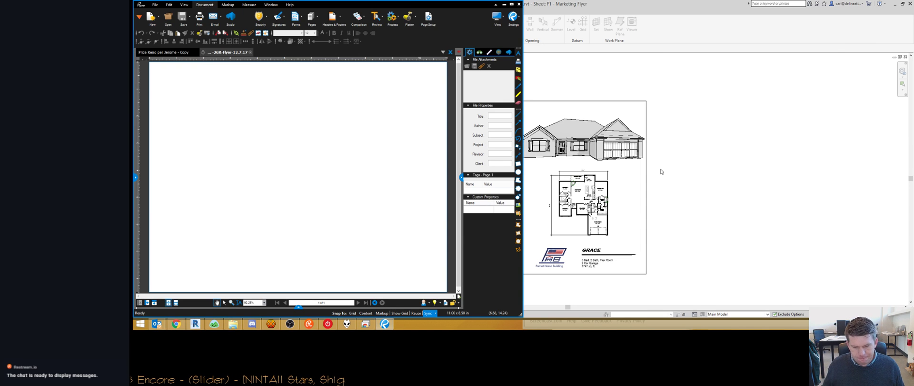
# Step: Rotate the flyer PDF page to upright portrait orientation in Bluebeam Revu, and switch back to Revit
pyautogui.hotkey('ctrl', 'shift', 'r')
pyautogui.press('Return')
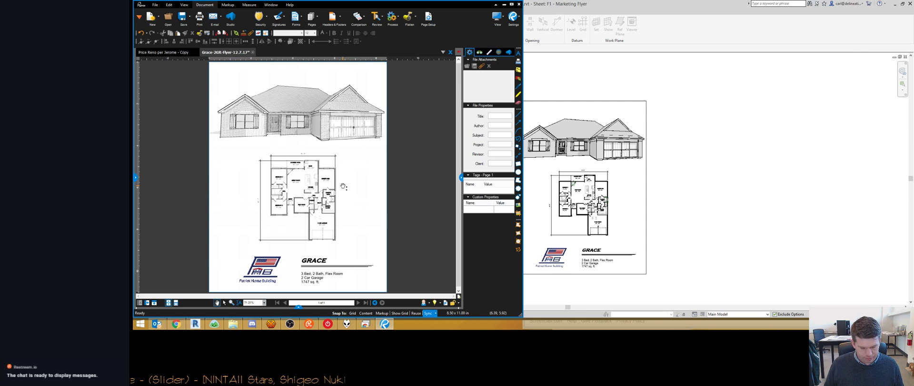
pyautogui.click(684, 166)
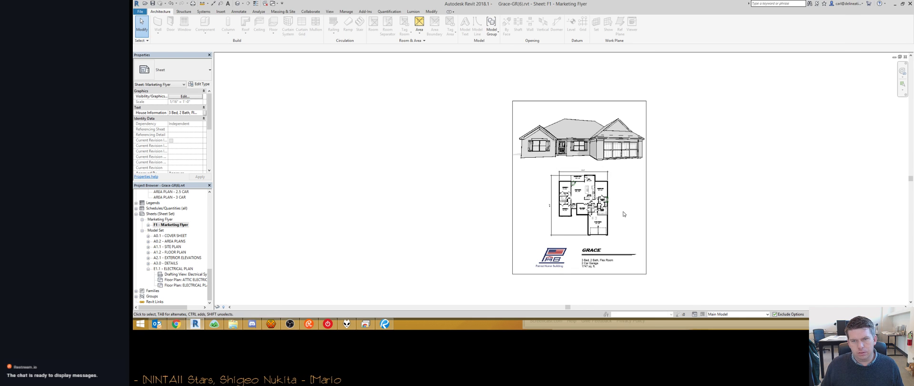
# Step: Examine the floor plan on the flyer sheet and look through the project's list of views
pyautogui.scroll(2, 624, 214)
pyautogui.moveTo(624, 213); pyautogui.dragTo(596, 198, button='middle')
pyautogui.scroll(-1, 584, 179)
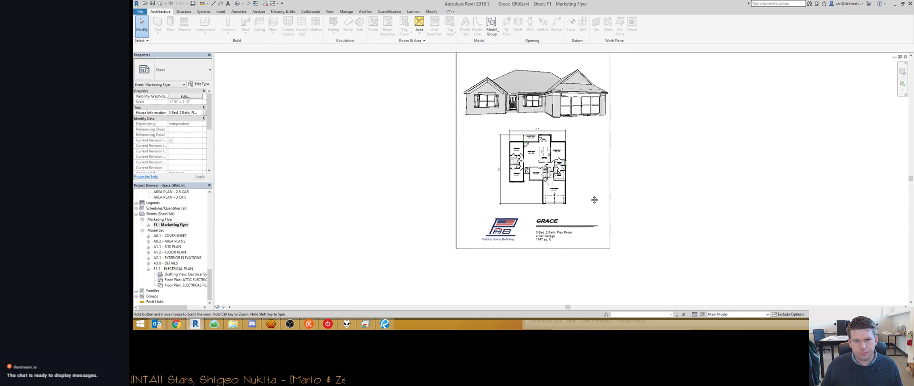
pyautogui.scroll(3, 552, 197)
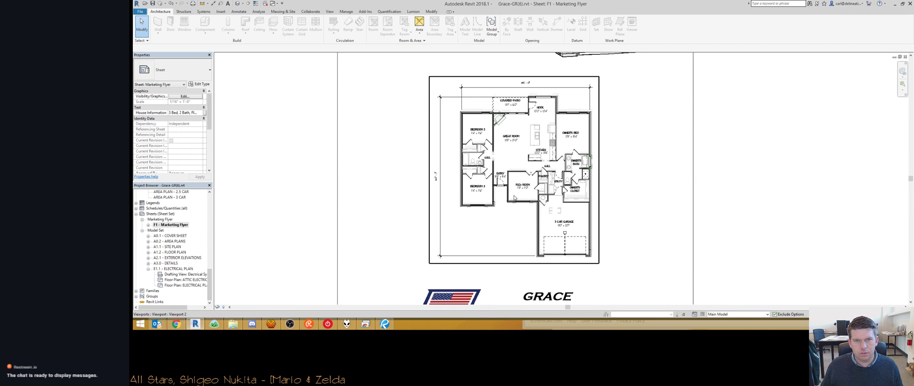
pyautogui.scroll(2, 520, 197)
pyautogui.scroll(-3, 505, 159)
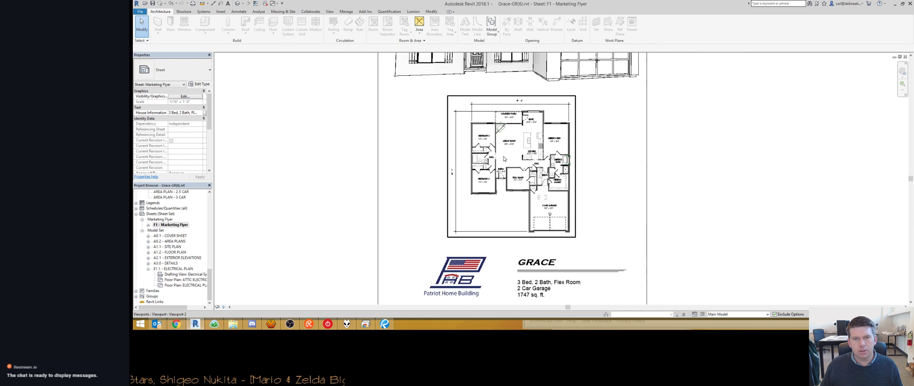
pyautogui.press('p')
pyautogui.press('p')
pyautogui.press('p')
pyautogui.press('p')
pyautogui.press('p')
pyautogui.press('p')
pyautogui.press('p')
pyautogui.press('p')
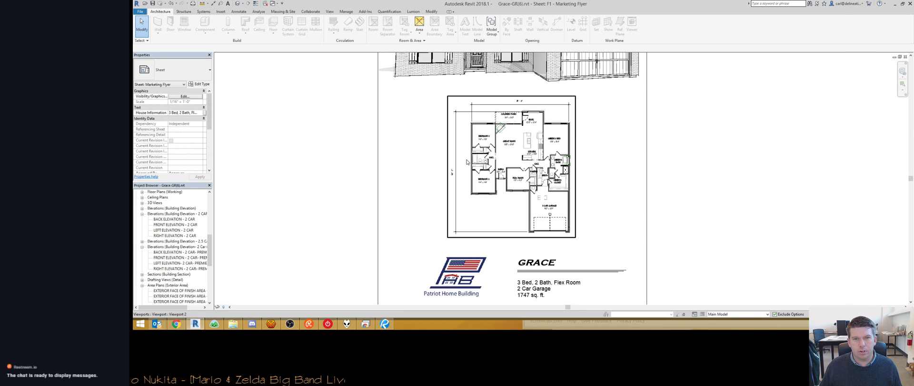
pyautogui.scroll(3, 532, 160)
pyautogui.scroll(-2, 532, 160)
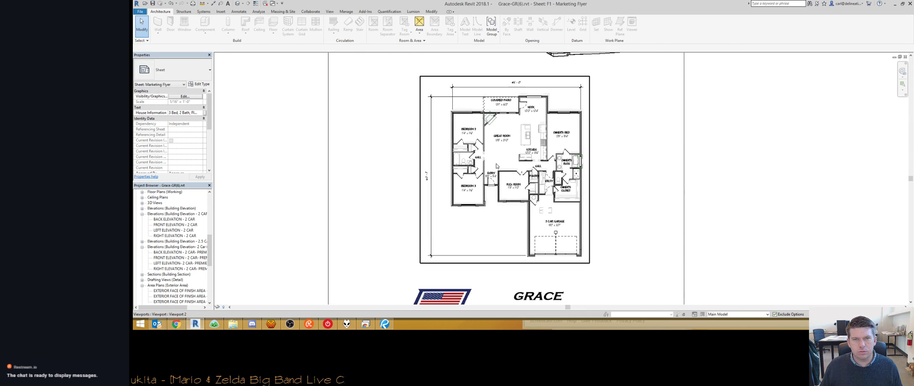
# Step: Activate the flyer's floor plan view and set its Feature Set design option to Premiere
pyautogui.doubleClick(541, 123)
pyautogui.press('v')
pyautogui.press('g')
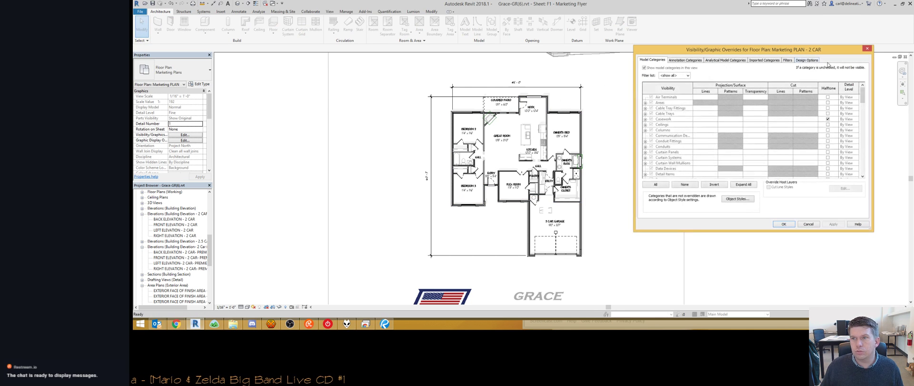
pyautogui.click(815, 60)
pyautogui.click(847, 83)
pyautogui.click(857, 83)
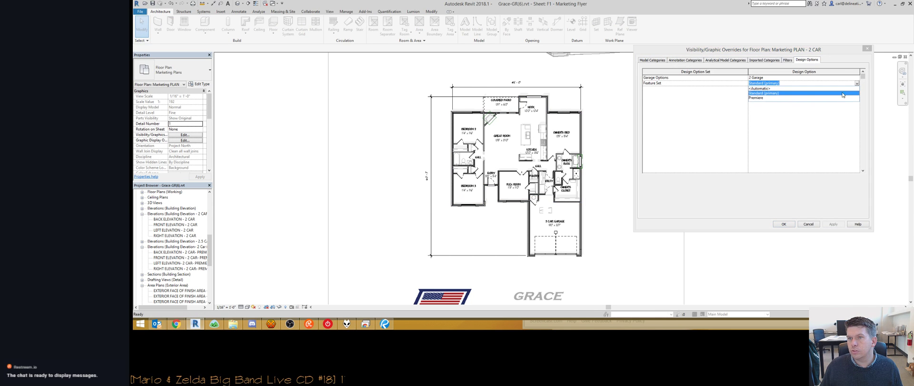
pyautogui.click(779, 98)
pyautogui.click(784, 225)
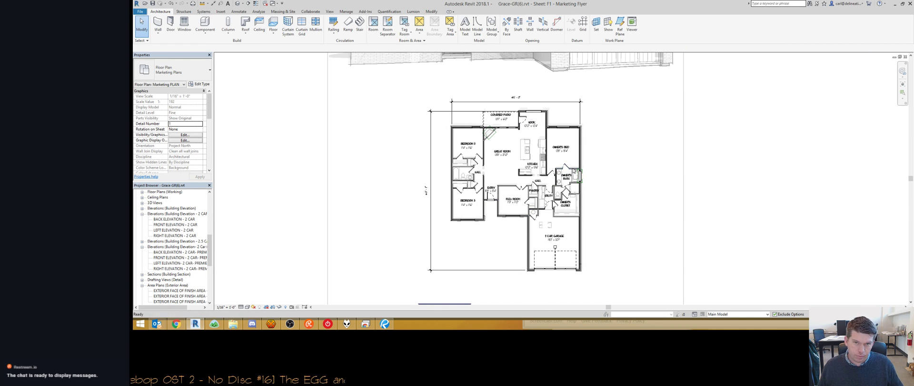
pyautogui.moveTo(573, 185); pyautogui.dragTo(574, 170, button='middle')
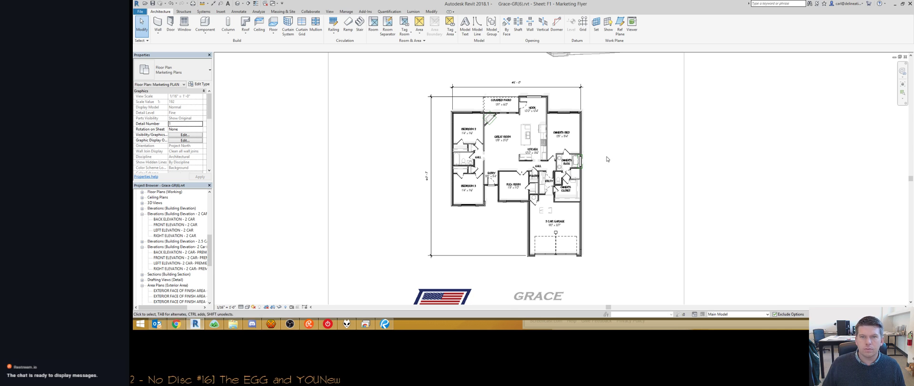
# Step: Activate the Marketing Perspective view on the flyer and set its Feature Set design option to Premiere
pyautogui.moveTo(761, 134); pyautogui.dragTo(729, 204, button='middle')
pyautogui.scroll(-1, 727, 203)
pyautogui.doubleClick(663, 99)
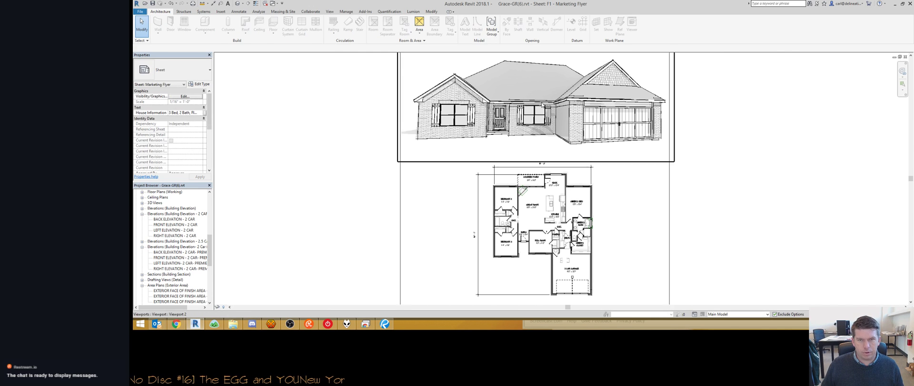
pyautogui.press('v')
pyautogui.press('v')
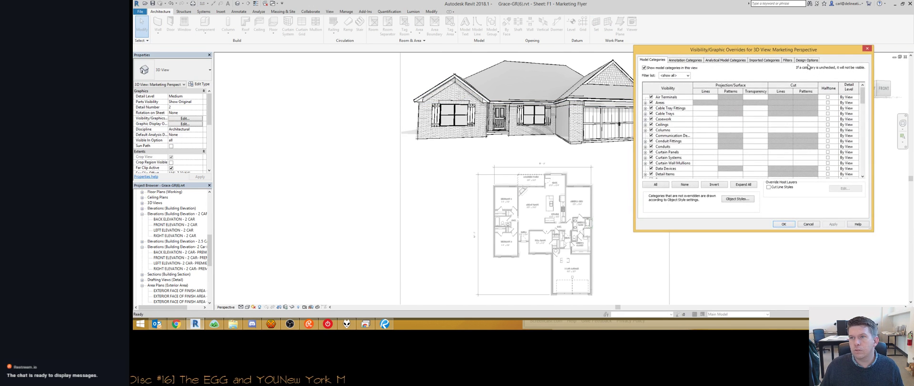
pyautogui.click(807, 60)
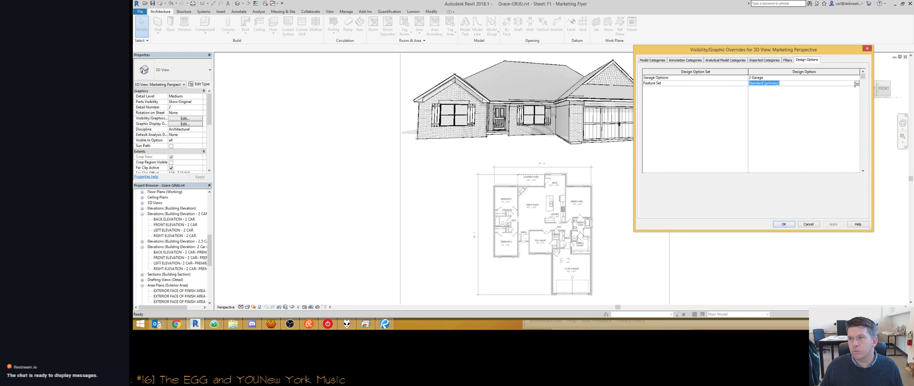
pyautogui.click(856, 85)
pyautogui.click(771, 102)
pyautogui.click(783, 225)
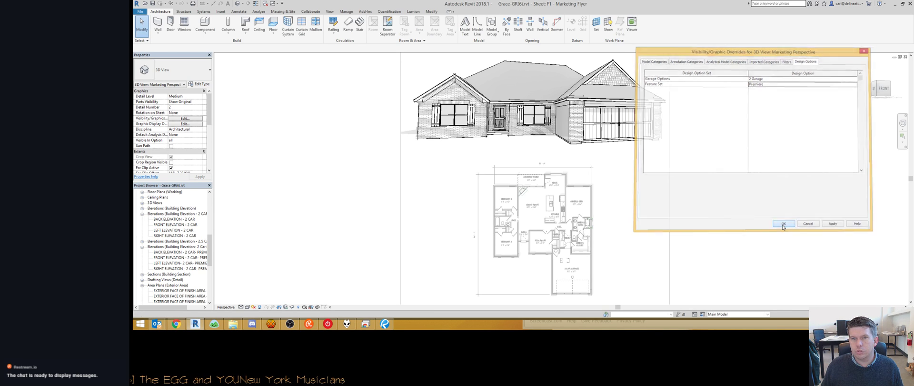
pyautogui.middleClick(722, 155)
pyautogui.middleClick(722, 155)
pyautogui.scroll(-1, 719, 158)
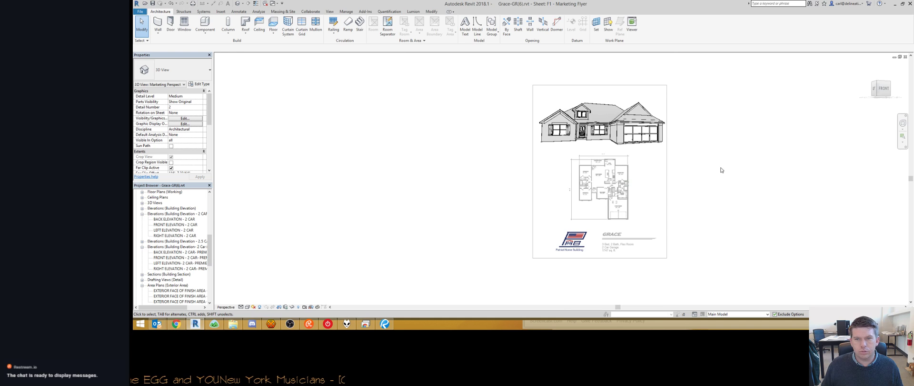
# Step: Change the house name in the flyer's title block to GRACE - PREMIERE
pyautogui.click(617, 234)
pyautogui.click(623, 234)
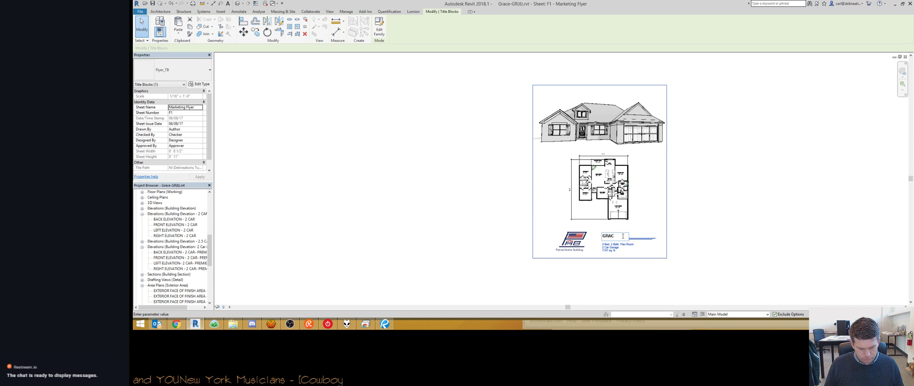
pyautogui.write('- PREMIERE')
pyautogui.press('Return')
pyautogui.click(730, 195)
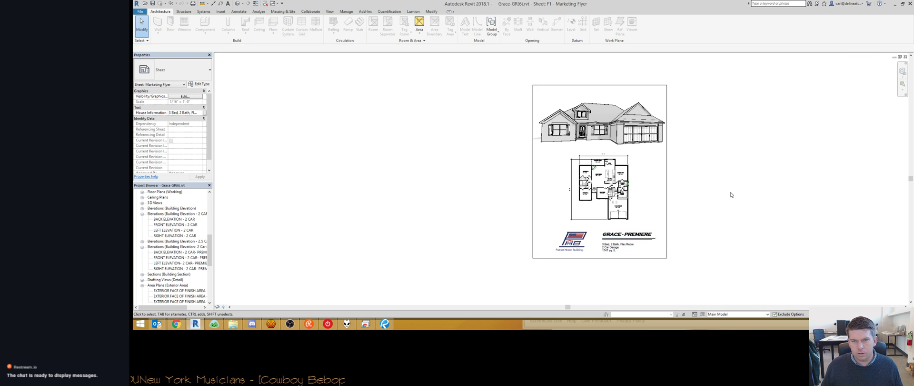
# Step: Print the flyer sheet to Bluebeam PDF and sort the Issued PDFs folder by date modified, newest first
pyautogui.hotkey('ctrl', 'p')
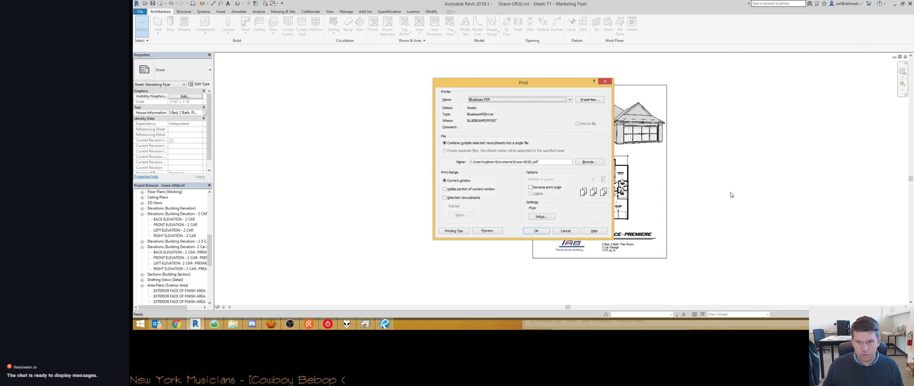
pyautogui.click(536, 231)
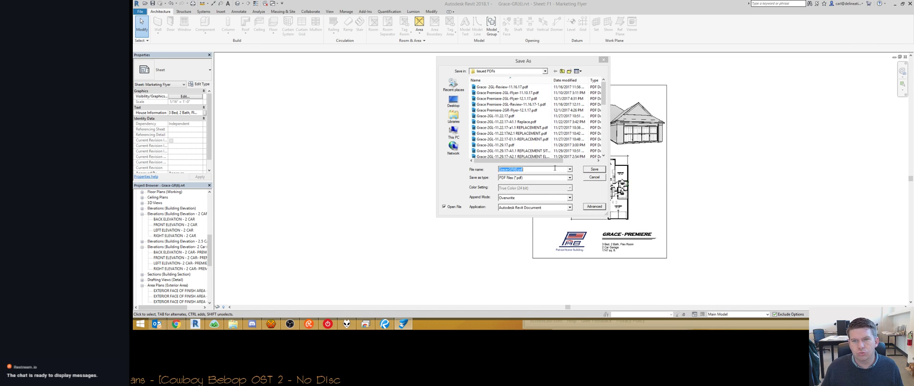
pyautogui.click(391, 324)
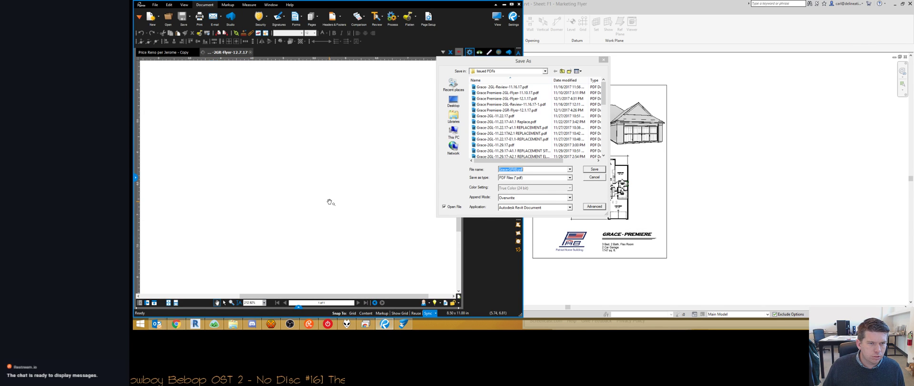
pyautogui.scroll(-5, 330, 202)
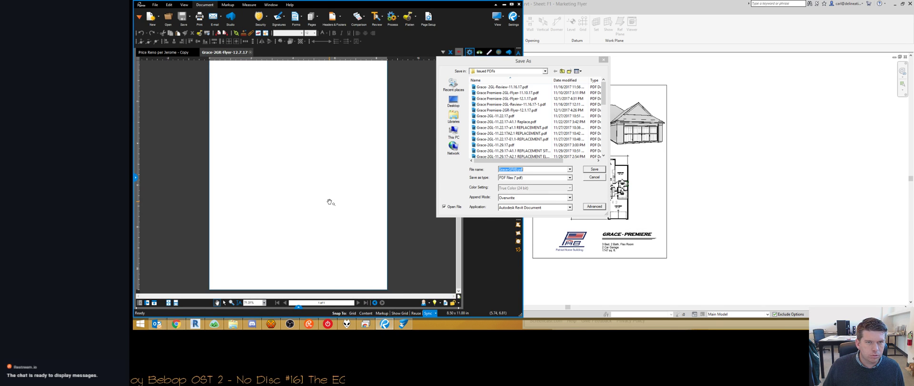
pyautogui.click(566, 81)
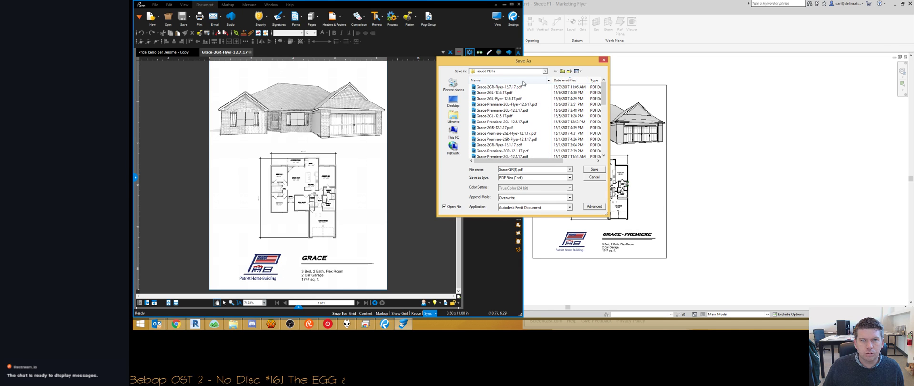
# Step: Save the PDF as Grace-Premiere-2GR-Flyer-12.7.17.pdf, basing the name on the existing Premiere 2GL flyer file
pyautogui.click(507, 104)
pyautogui.click(524, 169)
pyautogui.click(527, 169)
pyautogui.press('BackSpace')
pyautogui.write('R-Flyer-12.6.17')
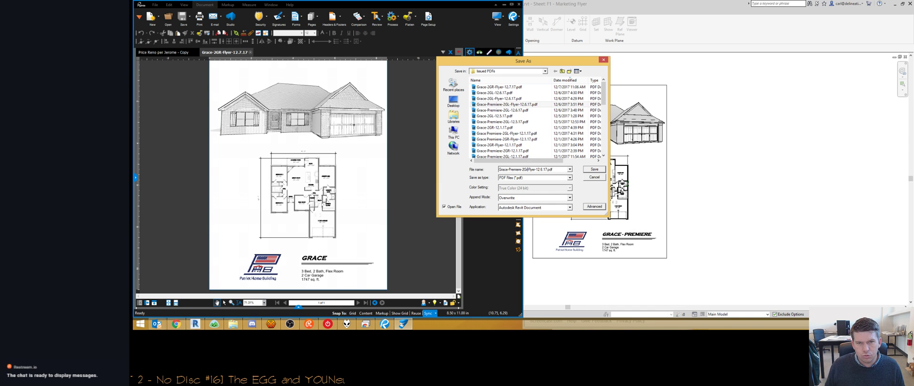
pyautogui.click(543, 169)
pyautogui.press('BackSpace')
pyautogui.write('7')
pyautogui.press('Return')
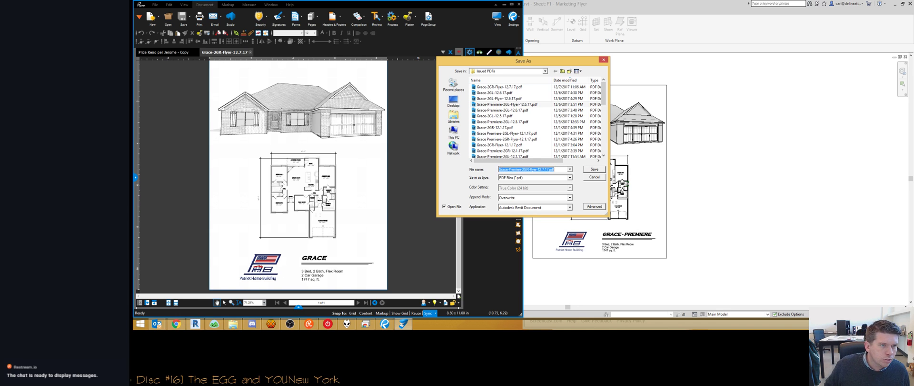
pyautogui.press('Return')
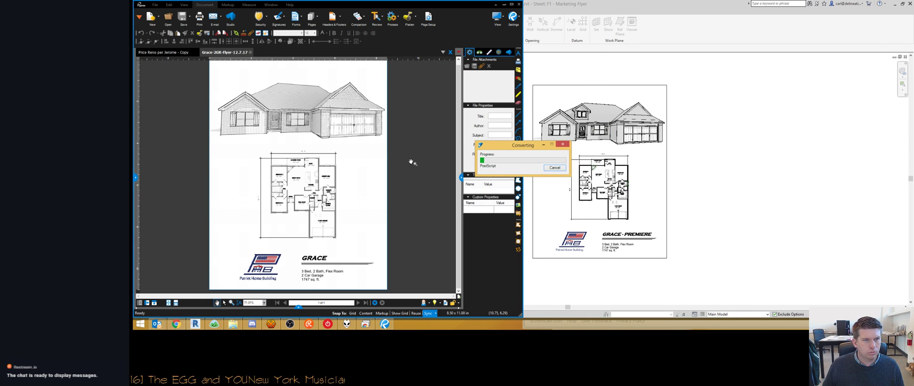
# Step: Compare the brick and siding patterns on the house perspective between the new PDF and the Revit flyer sheet
pyautogui.scroll(5, 248, 127)
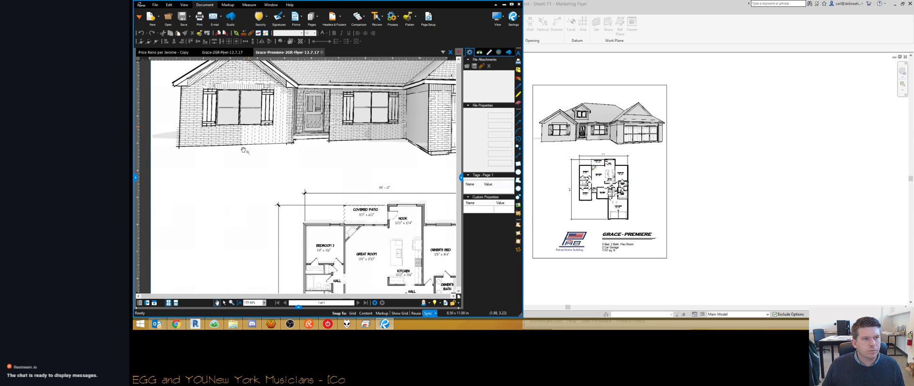
pyautogui.click(685, 136)
pyautogui.scroll(2, 591, 143)
pyautogui.scroll(4, 586, 147)
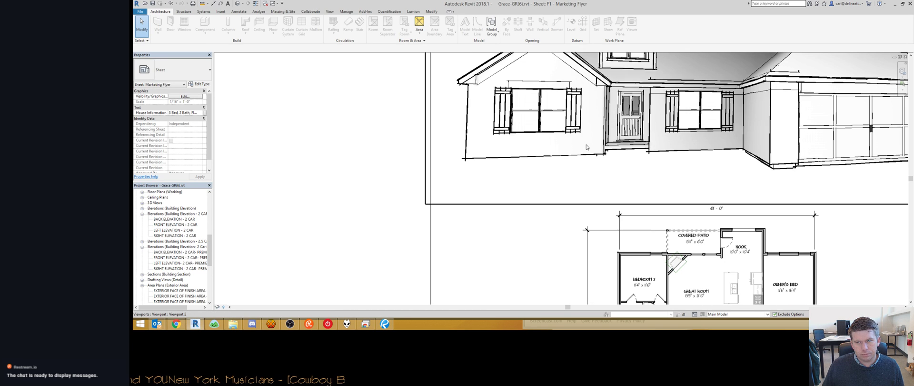
pyautogui.scroll(1, 587, 147)
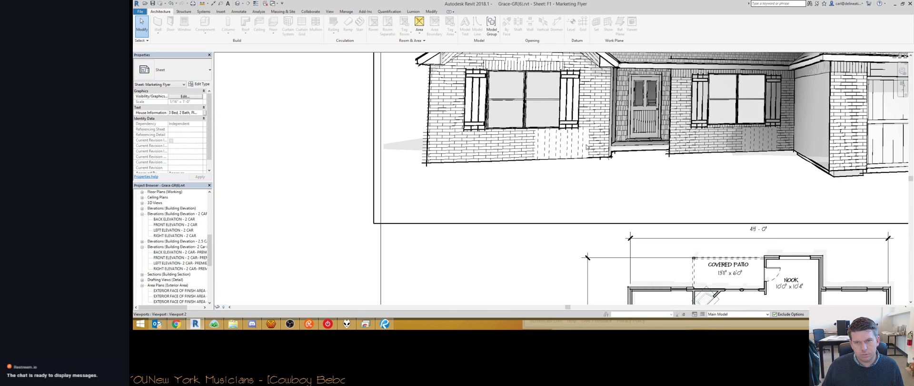
pyautogui.scroll(2, 587, 147)
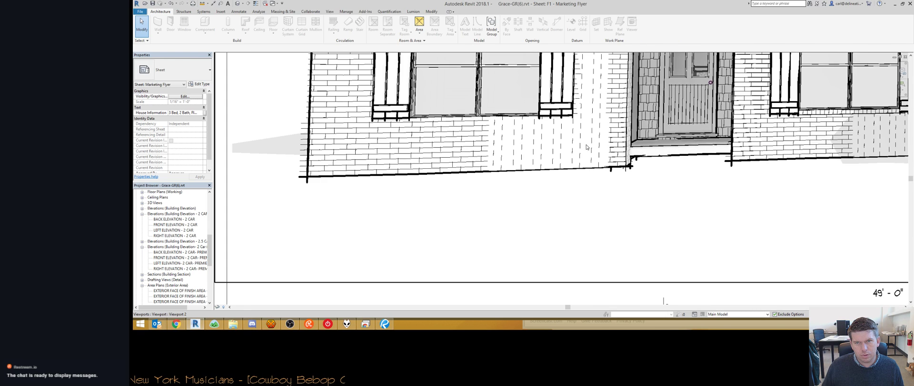
pyautogui.scroll(1, 586, 147)
pyautogui.scroll(3, 587, 147)
pyautogui.scroll(-4, 587, 148)
# Step: Switch to Bluebeam Revu and rotate the Premiere flyer PDF page counterclockwise 90 degrees
pyautogui.hotkey('alt', 'Tab')
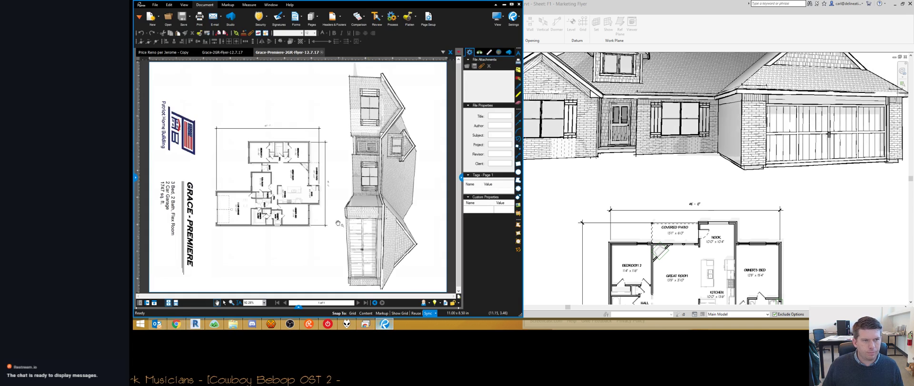
pyautogui.hotkey('ctrl', 'shift', 'r')
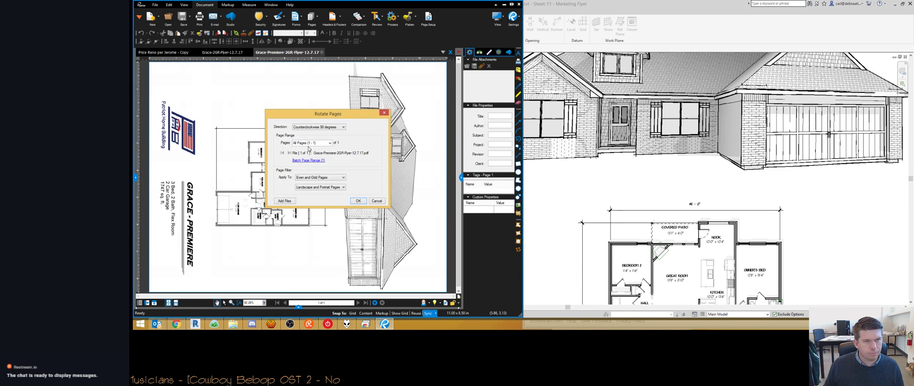
pyautogui.press('Return')
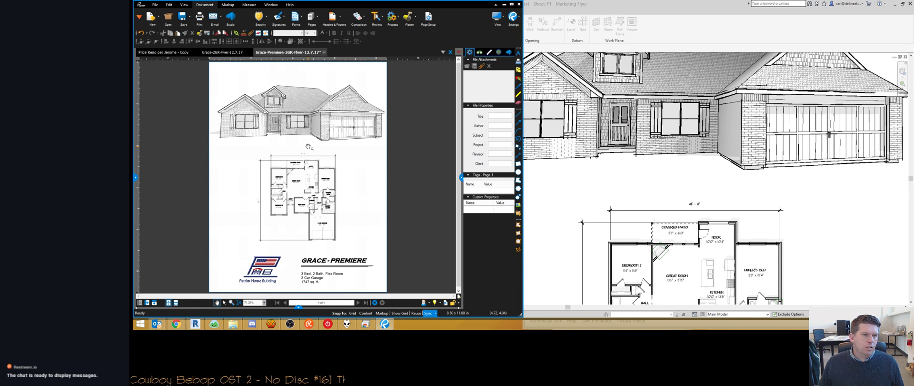
# Step: Check the rotated Premiere flyer PDF against the flyer sheet in Revit
pyautogui.scroll(5, 312, 130)
pyautogui.scroll(-3, 312, 129)
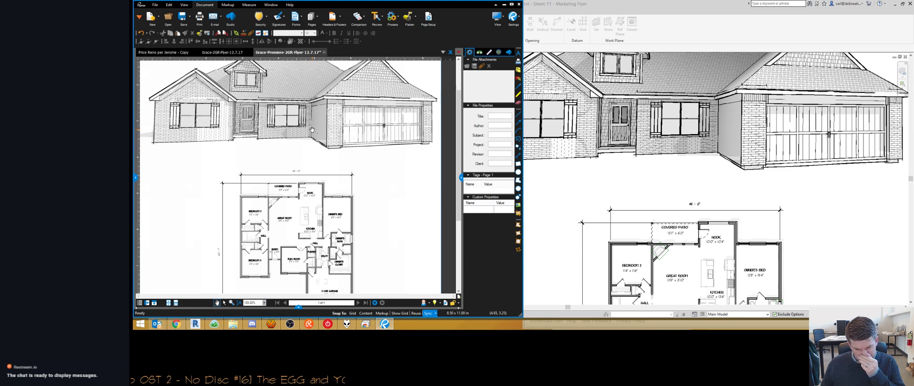
pyautogui.click(587, 122)
pyautogui.scroll(-3, 586, 128)
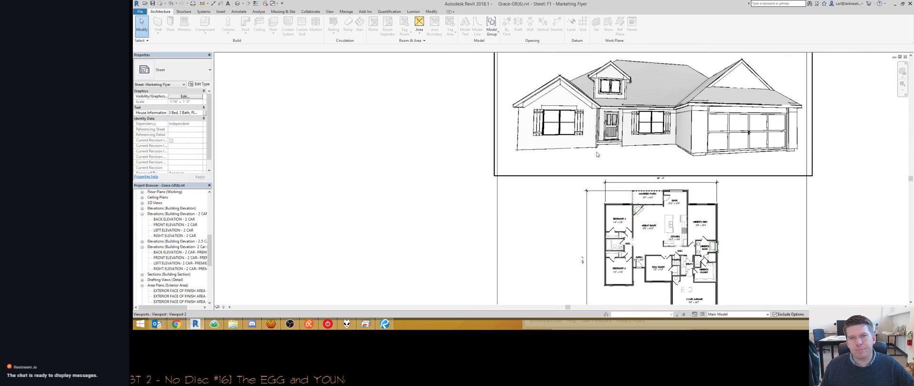
pyautogui.scroll(-1, 585, 141)
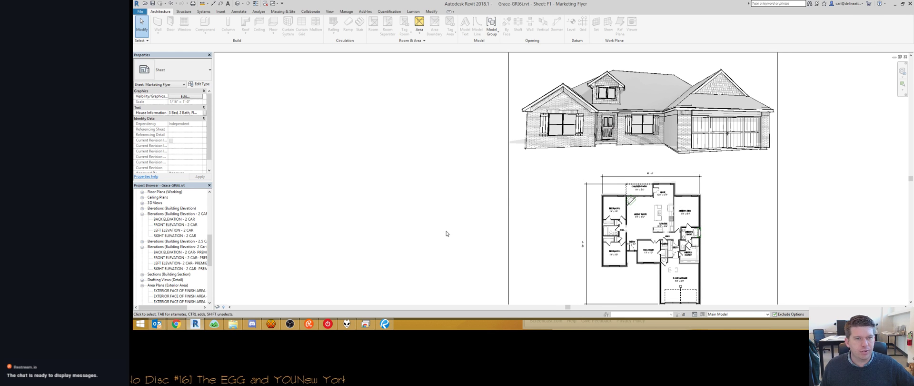
pyautogui.click(384, 324)
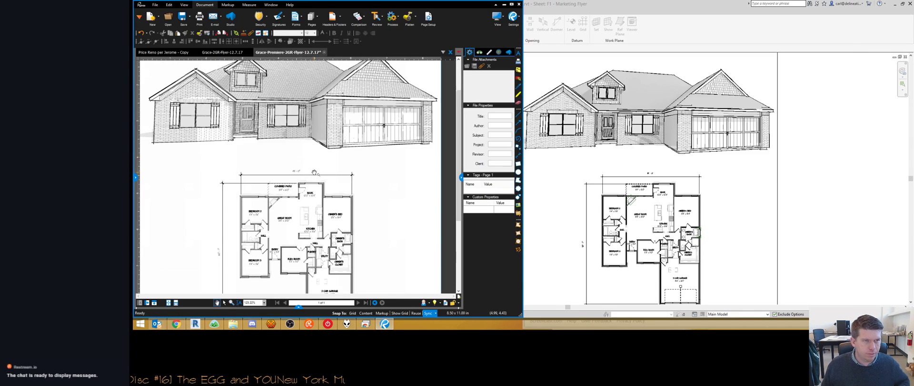
pyautogui.scroll(-3, 314, 172)
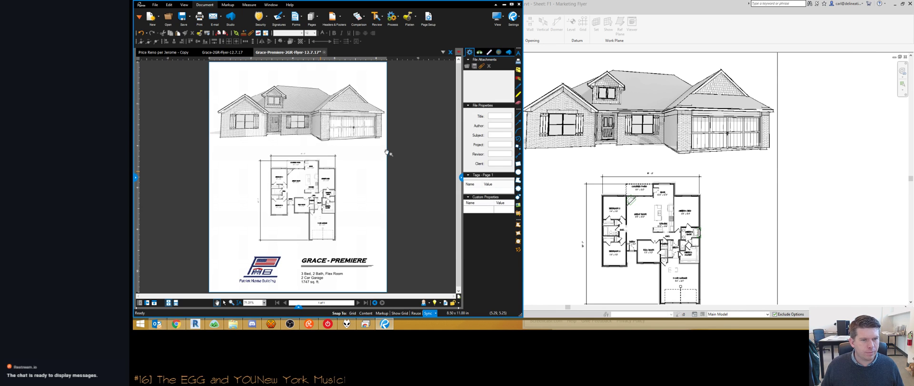
# Step: Switch back to Revit and shorten the house name in the flyer's title block to GRACE
pyautogui.click(579, 76)
pyautogui.scroll(-3, 590, 219)
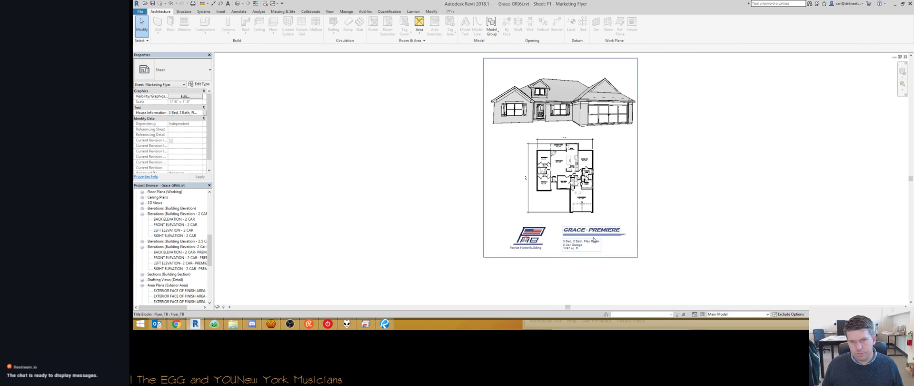
pyautogui.click(594, 233)
pyautogui.click(589, 232)
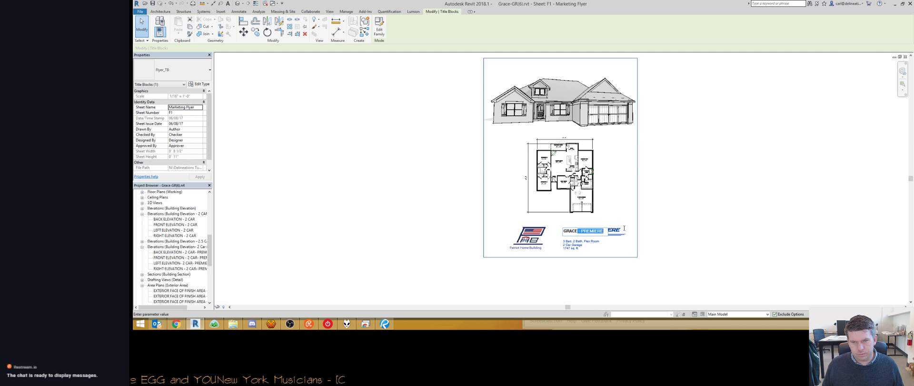
pyautogui.press('BackSpace')
pyautogui.press('Return')
pyautogui.click(686, 190)
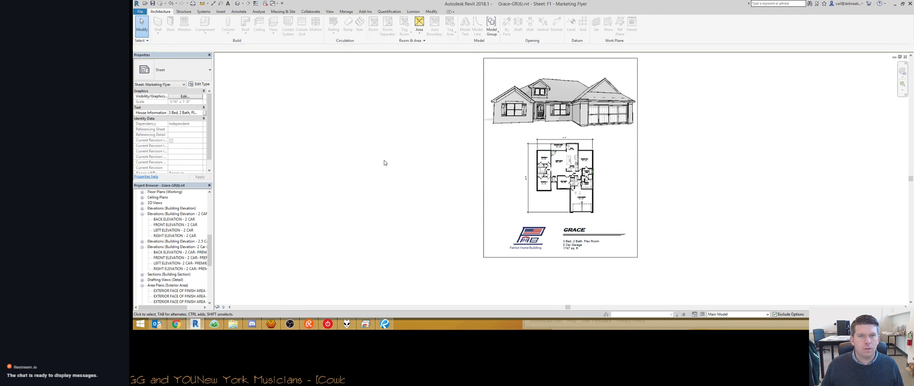
# Step: Open sheet A0.1 - COVER SHEET and shift the house perspective viewport so it sits above the "Grace" title
pyautogui.middleClick(385, 162)
pyautogui.middleClick(385, 162)
pyautogui.click(174, 214)
pyautogui.scroll(-8, 163, 243)
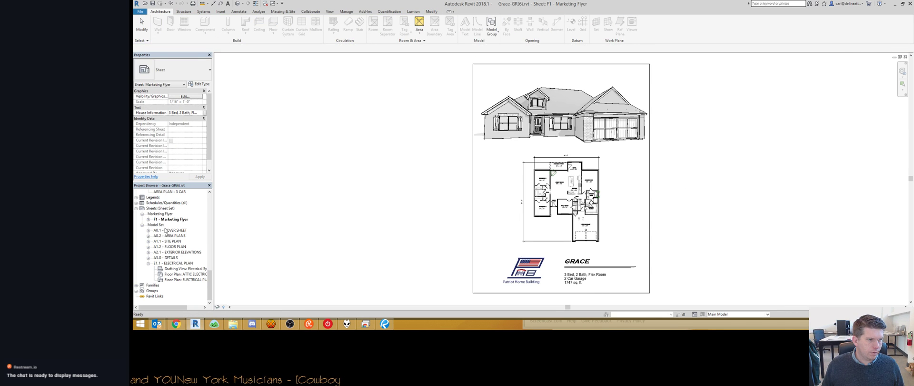
pyautogui.doubleClick(165, 230)
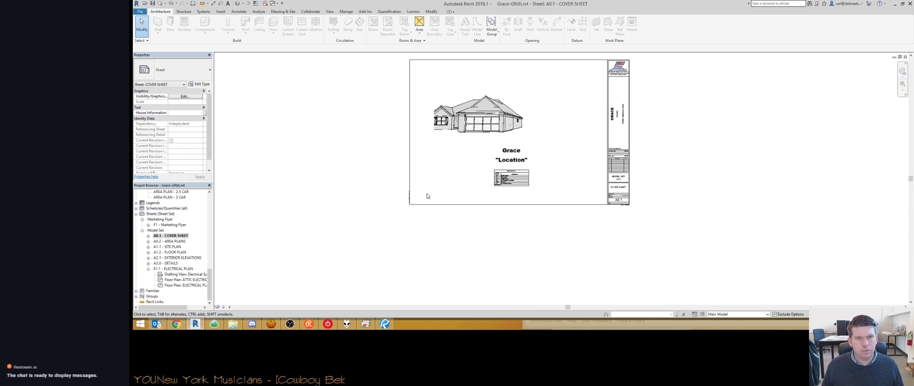
pyautogui.click(471, 124)
pyautogui.moveTo(475, 124); pyautogui.dragTo(498, 123)
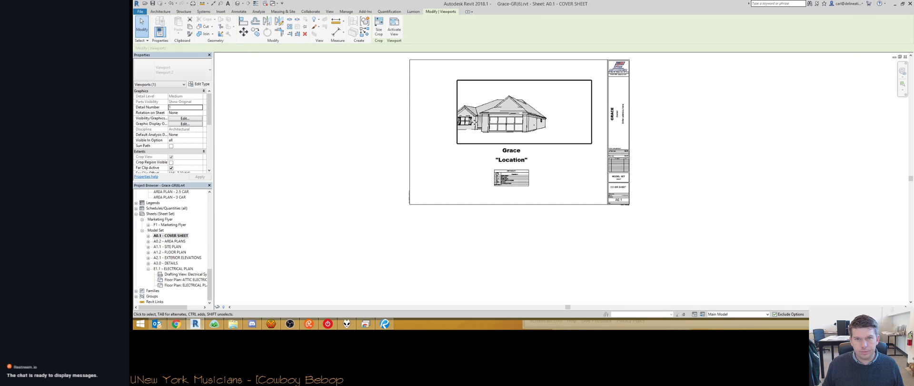
pyautogui.press('Left')
pyautogui.press('Left')
pyautogui.press('Left')
# Step: Activate the cover sheet's perspective view, pan the camera until the whole house is in the frame, and deactivate the view
pyautogui.doubleClick(488, 112)
pyautogui.press('F8')
pyautogui.moveTo(474, 149)
pyautogui.mouseDown()
pyautogui.moveTo(549, 161)
pyautogui.moveTo(641, 160)
pyautogui.mouseUp()
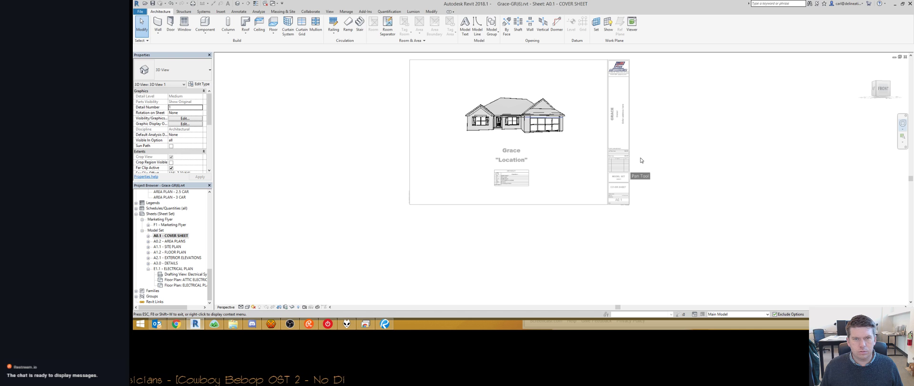
pyautogui.click(709, 145)
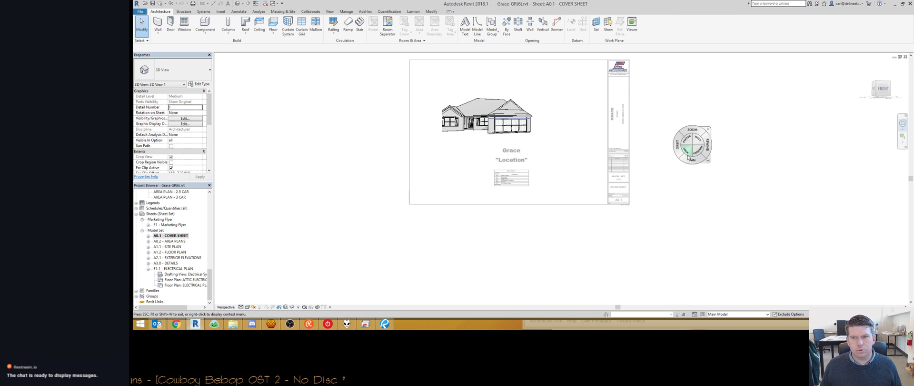
pyautogui.moveTo(689, 160); pyautogui.dragTo(811, 158)
pyautogui.press('Escape')
pyautogui.moveTo(510, 131); pyautogui.dragTo(503, 129, button='middle')
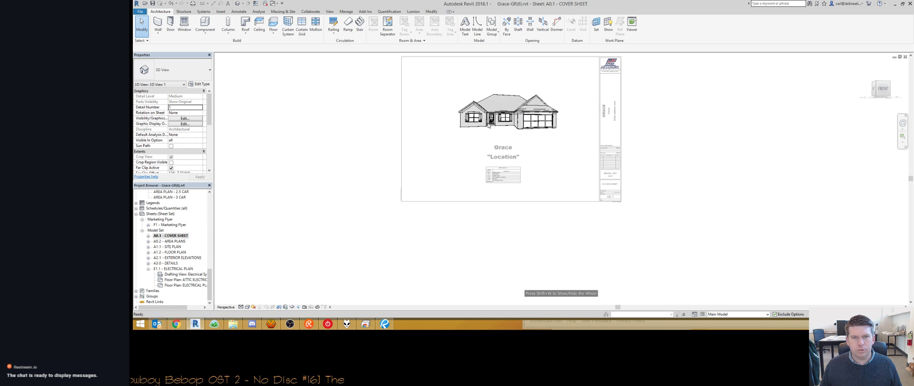
pyautogui.scroll(5, 503, 128)
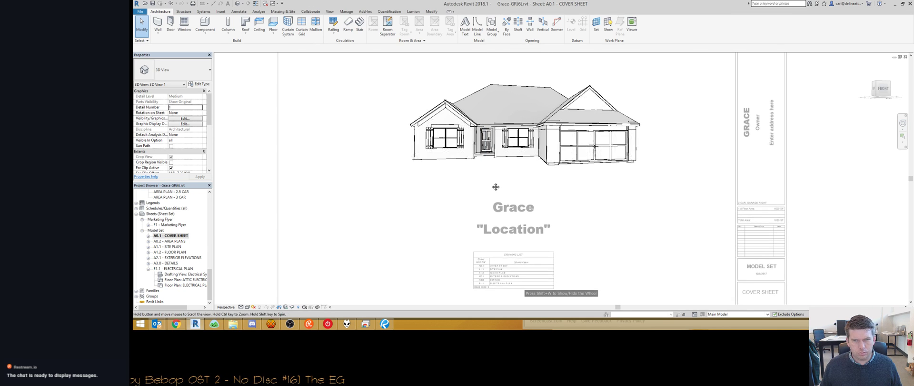
pyautogui.scroll(-1, 494, 186)
pyautogui.moveTo(725, 243); pyautogui.dragTo(689, 194, button='middle')
pyautogui.doubleClick(766, 205)
# Step: Check the date under MODEL SET and the other entries in the cover sheet's title block
pyautogui.doubleClick(696, 213)
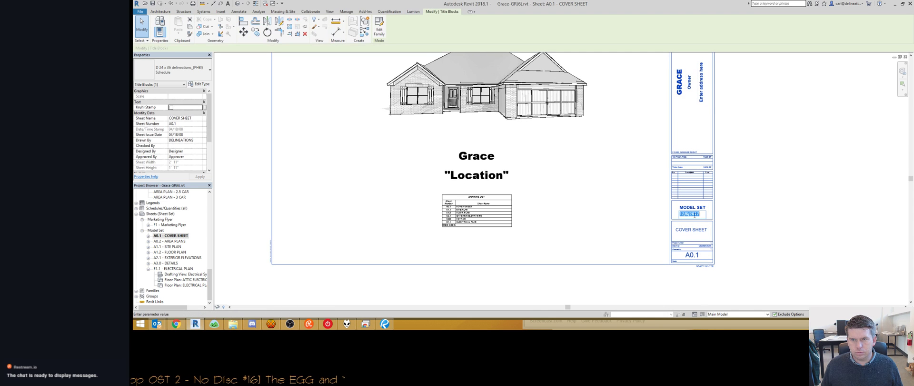
pyautogui.click(762, 203)
pyautogui.click(762, 203)
pyautogui.scroll(-1, 517, 205)
pyautogui.scroll(5, 681, 256)
pyautogui.scroll(-4, 680, 256)
pyautogui.moveTo(711, 99); pyautogui.dragTo(716, 138, button='middle')
pyautogui.scroll(2, 655, 187)
pyautogui.scroll(-2, 654, 188)
pyautogui.moveTo(549, 221); pyautogui.dragTo(590, 215, button='middle')
pyautogui.scroll(-1, 553, 213)
# Step: Open sheet A0.2 - AREA PLANS and shift both area plan viewports slightly left together
pyautogui.doubleClick(170, 241)
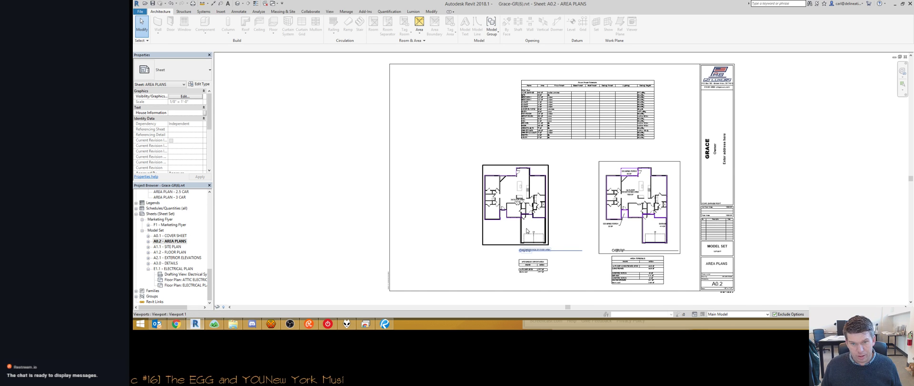
pyautogui.click(527, 231)
pyautogui.keyDown('ctrl'); pyautogui.click(648, 223); pyautogui.keyUp('ctrl')
pyautogui.moveTo(648, 223)
pyautogui.mouseDown()
pyautogui.moveTo(622, 223)
pyautogui.moveTo(635, 222)
pyautogui.mouseUp()
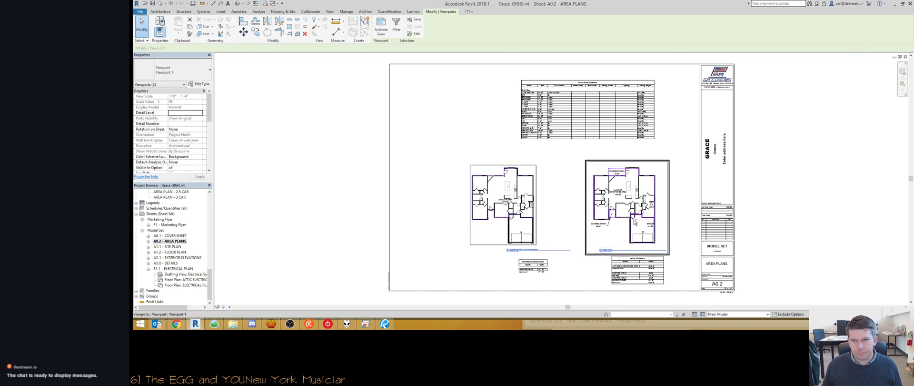
# Step: Nudge the two area plan viewports right together on sheet A0.2
pyautogui.press('Escape')
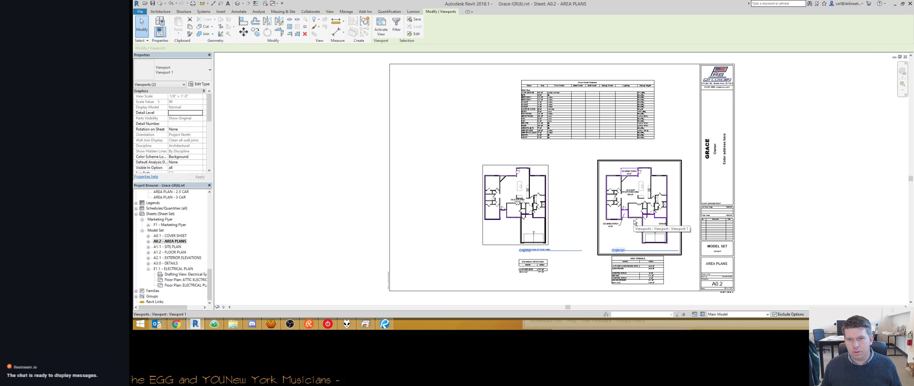
pyautogui.press('Right')
pyautogui.press('Right')
pyautogui.press('Left')
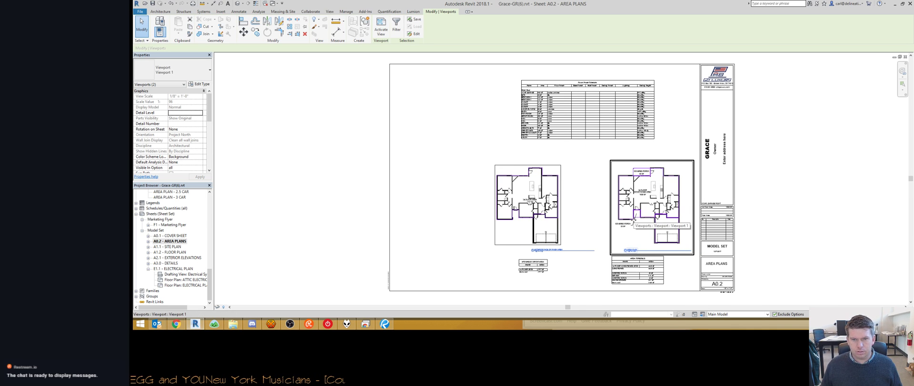
pyautogui.press('Left')
pyautogui.press('Escape')
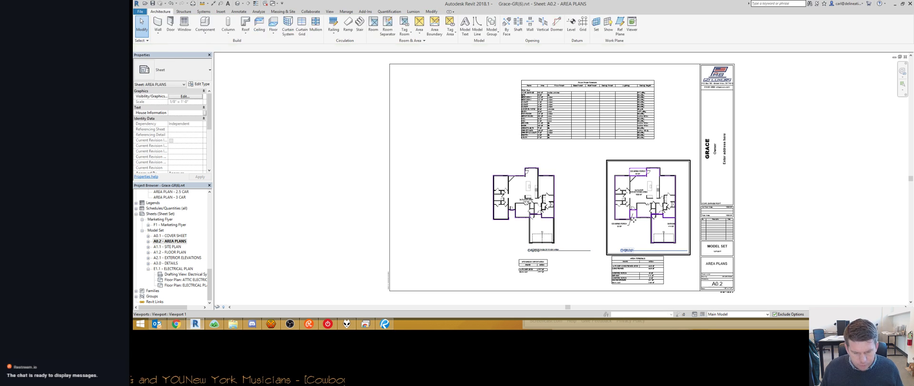
# Step: Move both area plan view titles left, shifting the exterior face of finish title further so it starts at its plan's left edge
pyautogui.click(635, 222)
pyautogui.keyDown('ctrl'); pyautogui.click(564, 251); pyautogui.keyUp('ctrl')
pyautogui.press('Right')
pyautogui.press('Right')
pyautogui.press('Right')
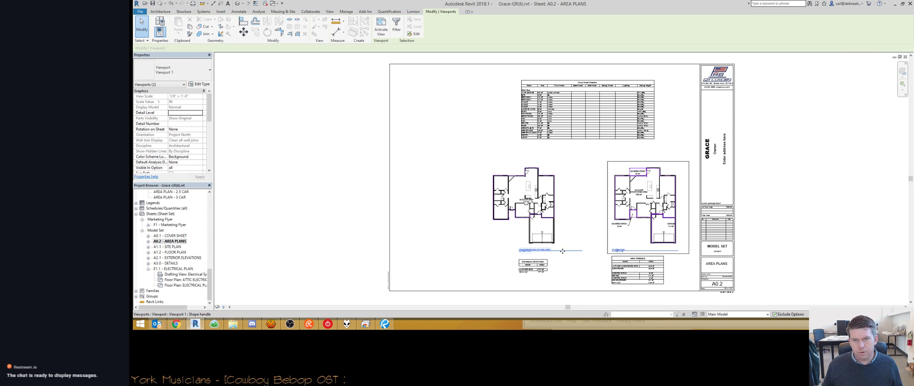
pyautogui.click(563, 251)
pyautogui.press('Left')
pyautogui.press('Left')
pyautogui.press('Left')
pyautogui.press('Left')
pyautogui.press('Left')
pyautogui.press('Left')
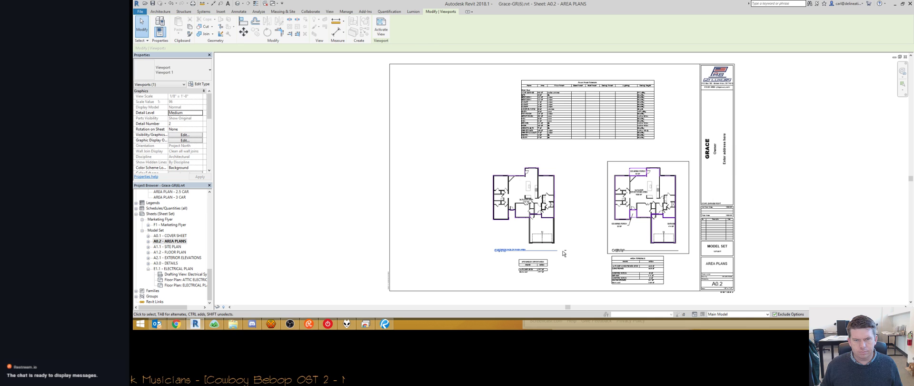
# Step: Move the Exterior Face of Finish Area viewport right so it sits above its area schedule
pyautogui.moveTo(511, 200); pyautogui.dragTo(534, 200)
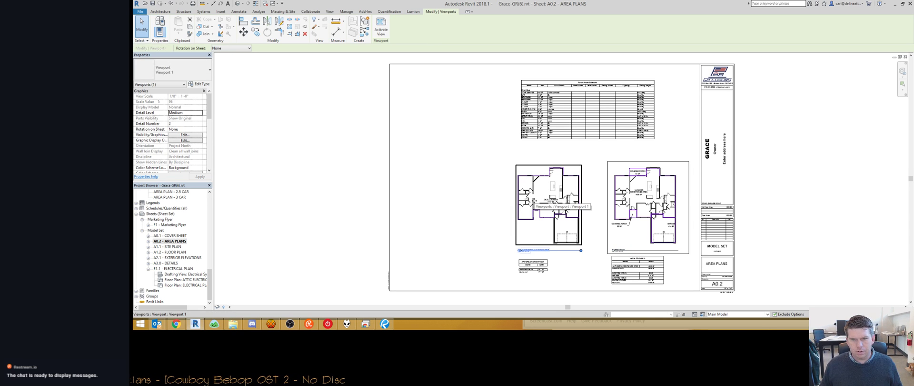
pyautogui.press('Escape')
pyautogui.scroll(3, 542, 252)
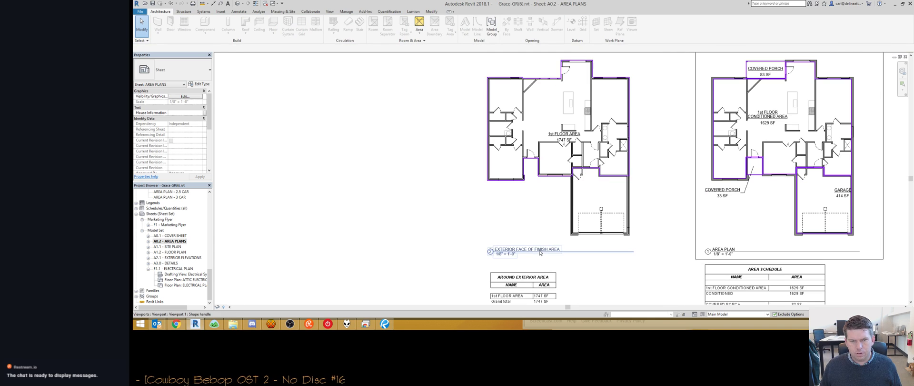
pyautogui.scroll(-1, 590, 214)
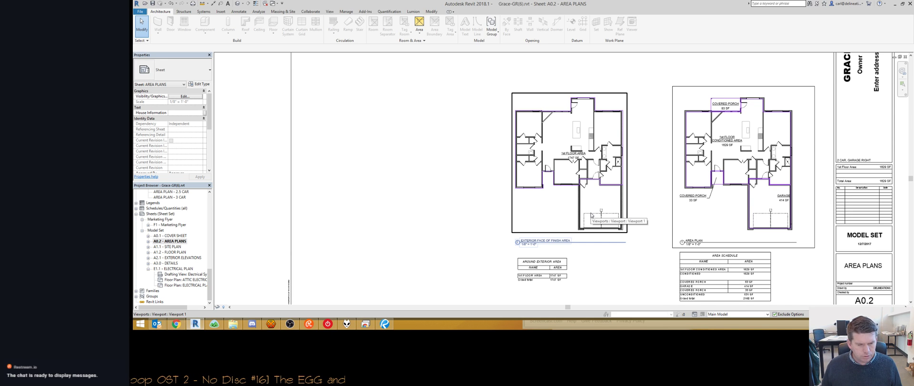
# Step: Open sheet A1.1 - SITE PLAN, activate the roof plan view, and move the hidden line across the garage roof by 1 foot
pyautogui.doubleClick(167, 246)
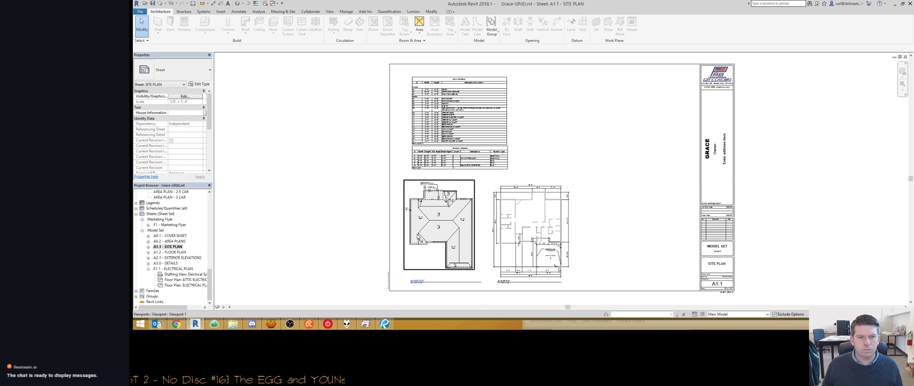
pyautogui.scroll(4, 417, 235)
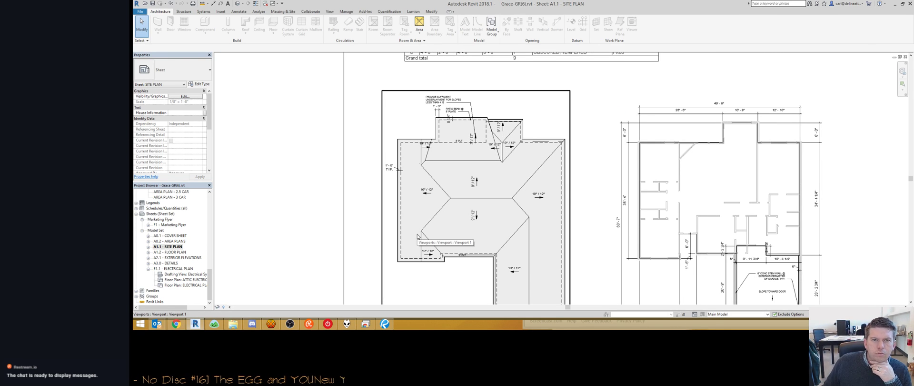
pyautogui.scroll(-1, 417, 235)
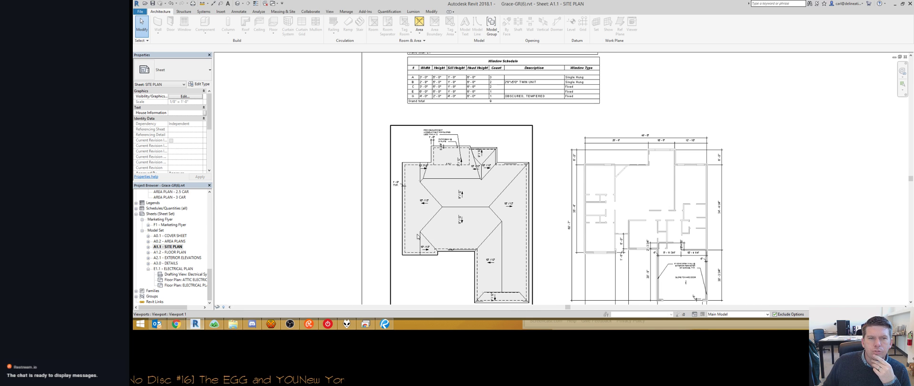
pyautogui.doubleClick(494, 260)
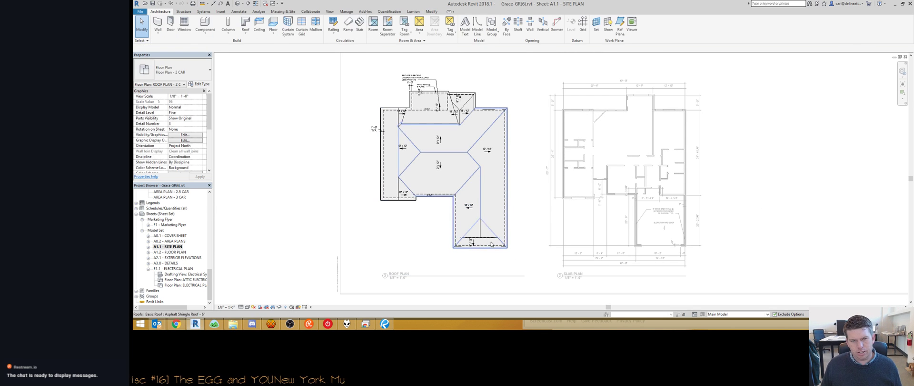
pyautogui.moveTo(493, 241); pyautogui.dragTo(433, 235)
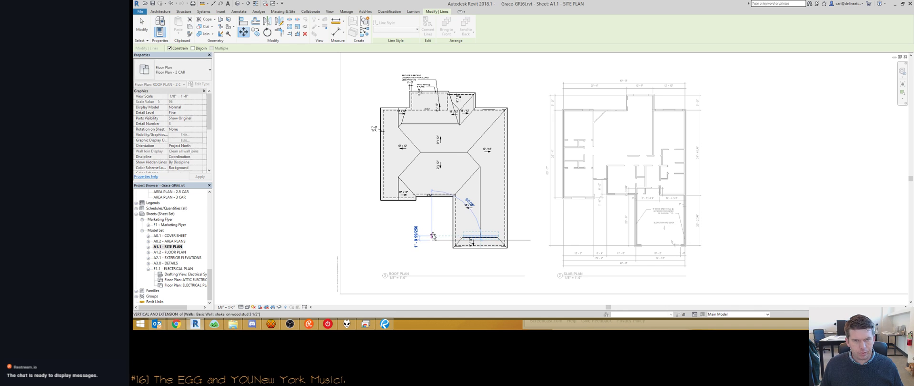
pyautogui.write('1')
pyautogui.press('Return')
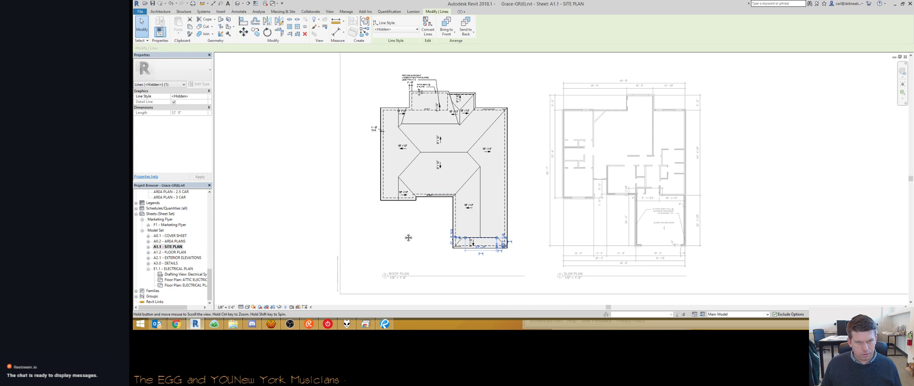
# Step: Change the design option displayed in the roof plan through its Visibility/Graphic Overrides
pyautogui.scroll(1, 409, 238)
pyautogui.press('v')
pyautogui.press('g')
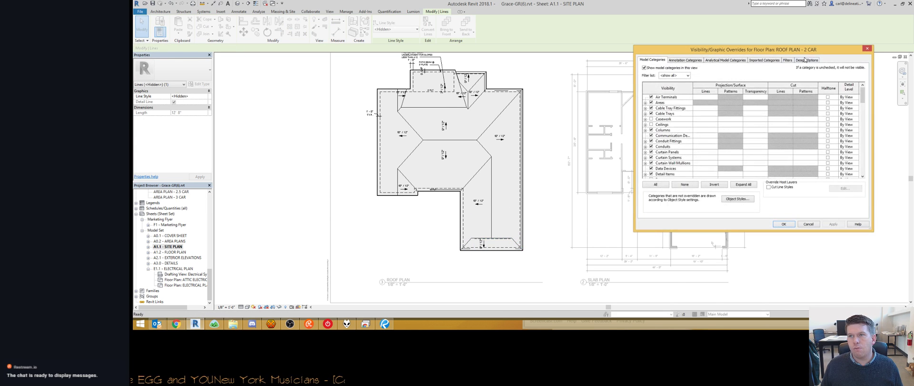
pyautogui.click(807, 59)
pyautogui.click(857, 83)
pyautogui.click(786, 98)
pyautogui.click(783, 224)
pyautogui.click(421, 200)
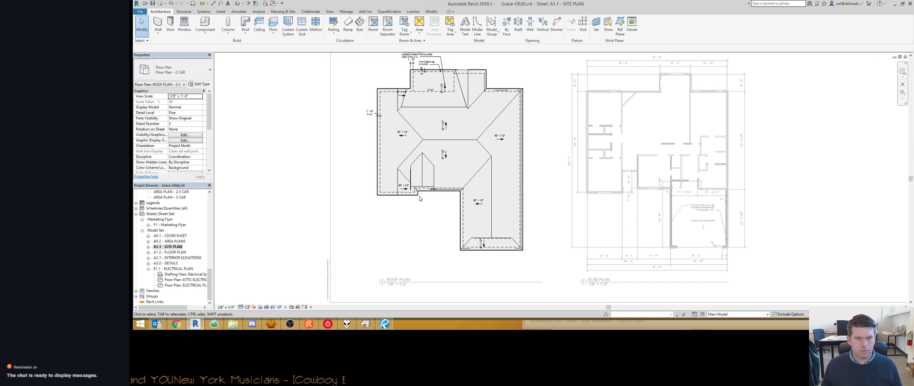
# Step: Open the 3D view and examine the house's front gables and roof
pyautogui.scroll(3, 421, 200)
pyautogui.press('3')
pyautogui.press('d')
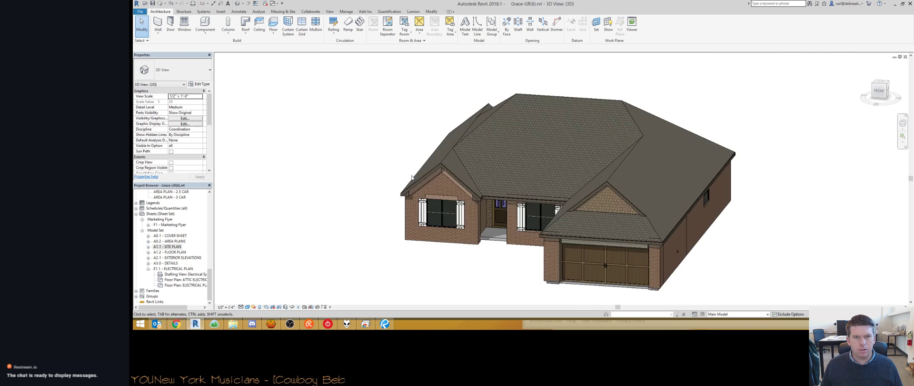
pyautogui.keyDown('shift'); pyautogui.moveTo(400, 201); pyautogui.dragTo(436, 194, button='middle'); pyautogui.keyUp('shift')
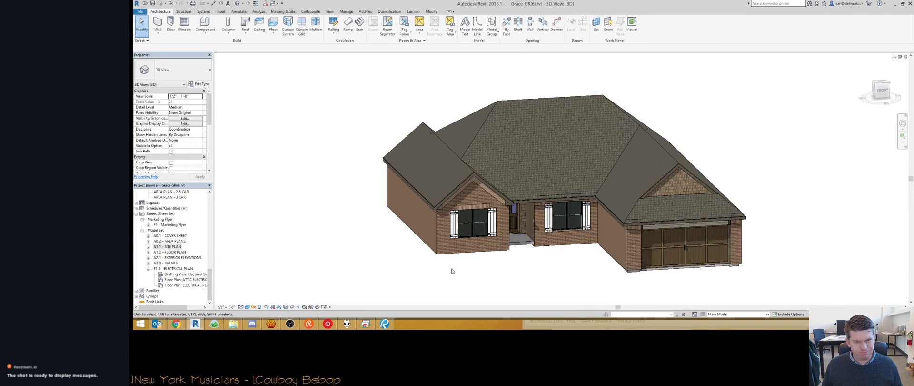
# Step: Switch to Bluebeam Revu, look over the Grace and Grace-Premiere flyers, and close both PDFs
pyautogui.click(385, 324)
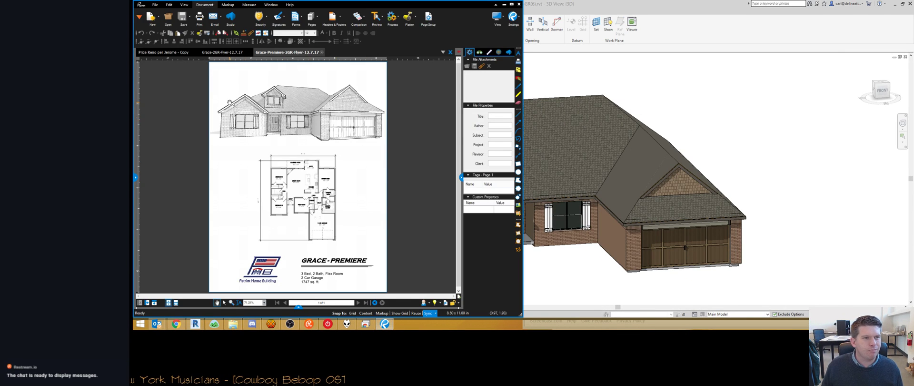
pyautogui.click(233, 55)
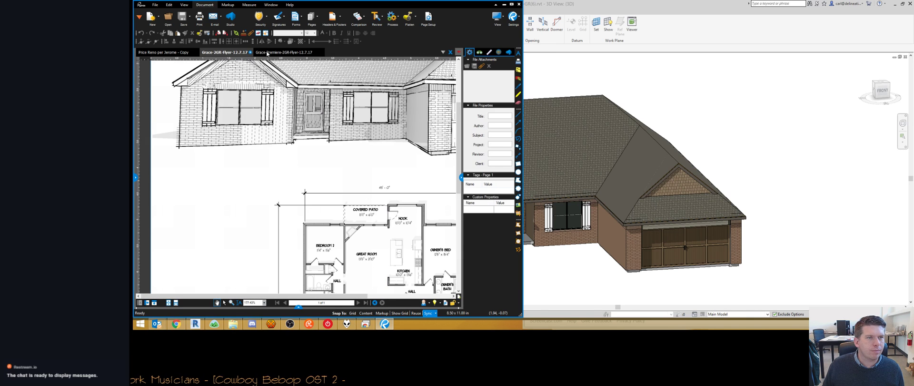
pyautogui.click(250, 53)
pyautogui.click(268, 52)
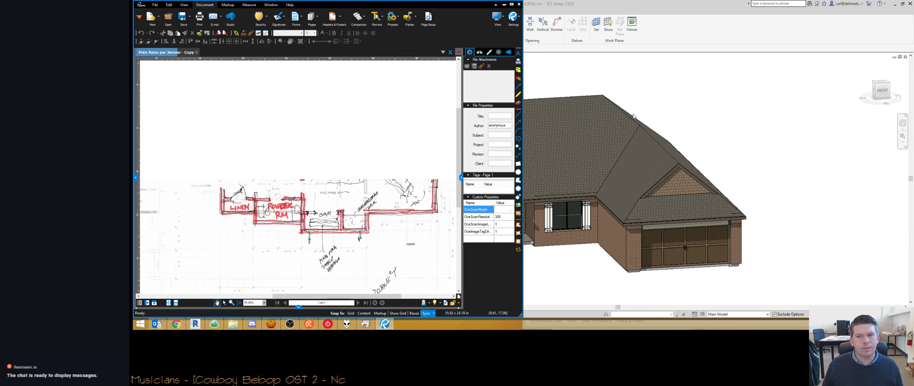
# Step: Switch back to Revit and examine the front bedroom gable's brickwork in the 3D view, seen straight from the front
pyautogui.click(196, 323)
pyautogui.moveTo(567, 195); pyautogui.dragTo(647, 193, button='middle')
pyautogui.scroll(9, 556, 238)
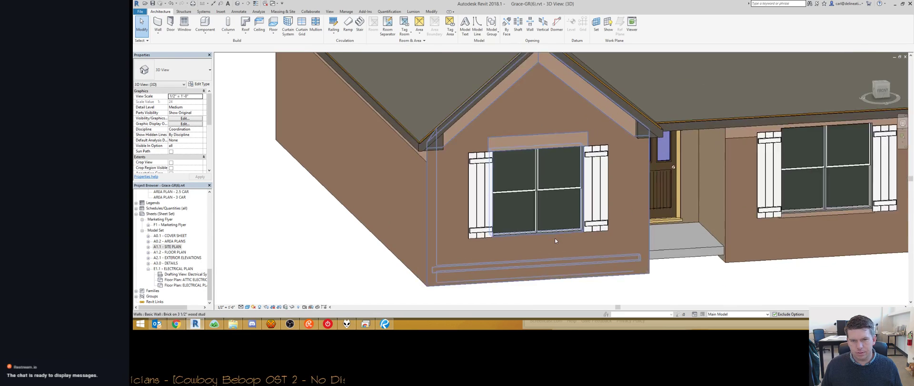
pyautogui.scroll(-8, 581, 224)
pyautogui.keyDown('shift'); pyautogui.moveTo(587, 239); pyautogui.dragTo(538, 222, button='middle'); pyautogui.keyUp('shift')
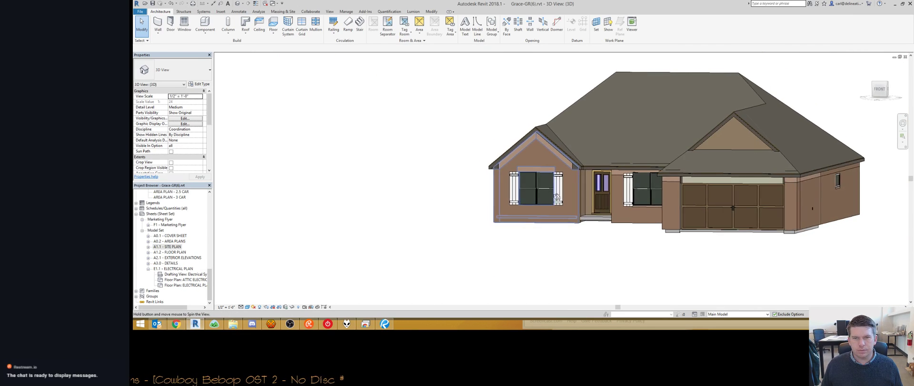
pyautogui.click(880, 89)
pyautogui.moveTo(614, 196); pyautogui.dragTo(505, 195, button='middle')
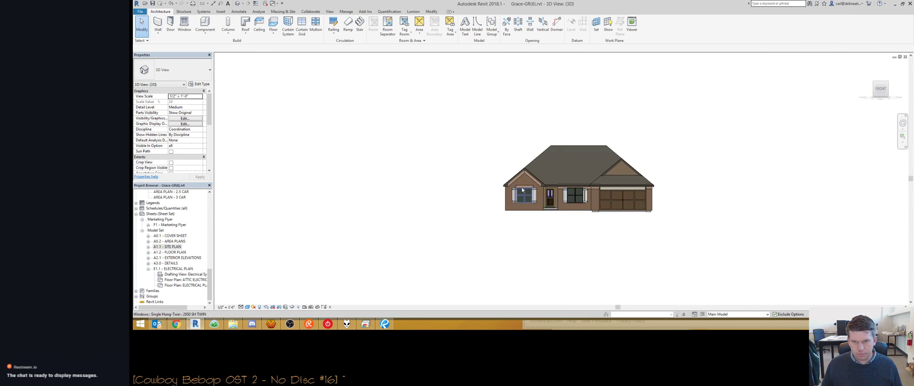
pyautogui.scroll(10, 469, 166)
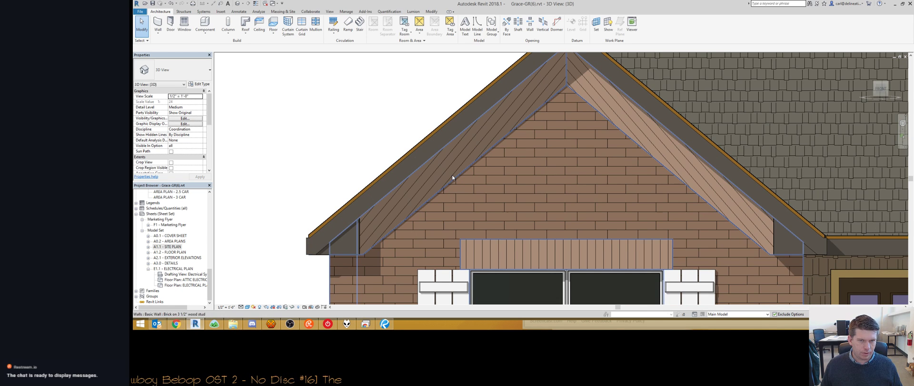
# Step: Align the brick pattern of the gable's sloped soldier band with the rake edge
pyautogui.press('a')
pyautogui.press('l')
pyautogui.click(471, 165)
pyautogui.click(471, 155)
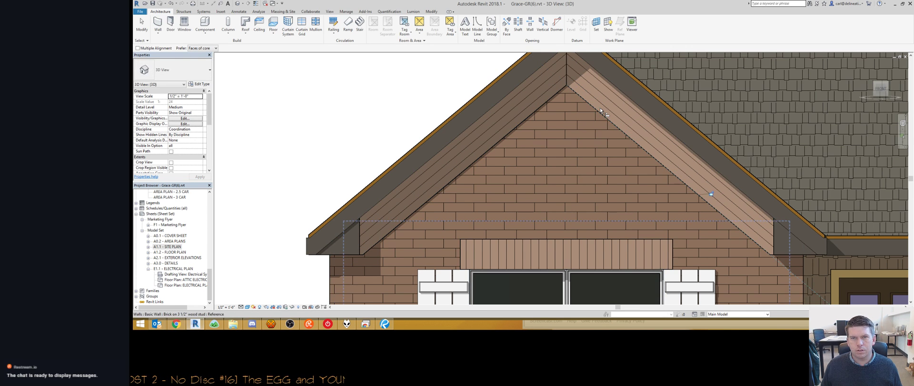
pyautogui.press('Escape')
pyautogui.press('Escape')
# Step: Rotate the brick pattern of the gable's right sloped band so its joints run perpendicular to the rake
pyautogui.press('Tab')
pyautogui.press('Tab')
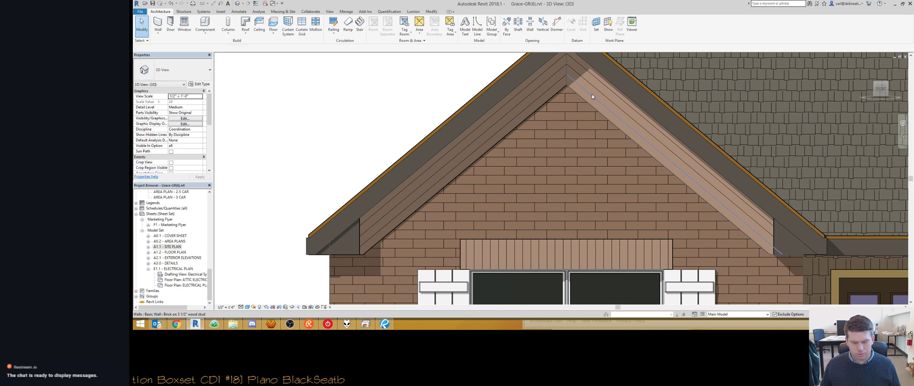
pyautogui.click(592, 94)
pyautogui.press('r')
pyautogui.press('o')
pyautogui.click(598, 76)
pyautogui.click(604, 85)
pyautogui.press('Escape')
# Step: Rotate the brick pattern of the gable's left sloped band so its joints run perpendicular to the rake
pyautogui.press('Tab')
pyautogui.press('Tab')
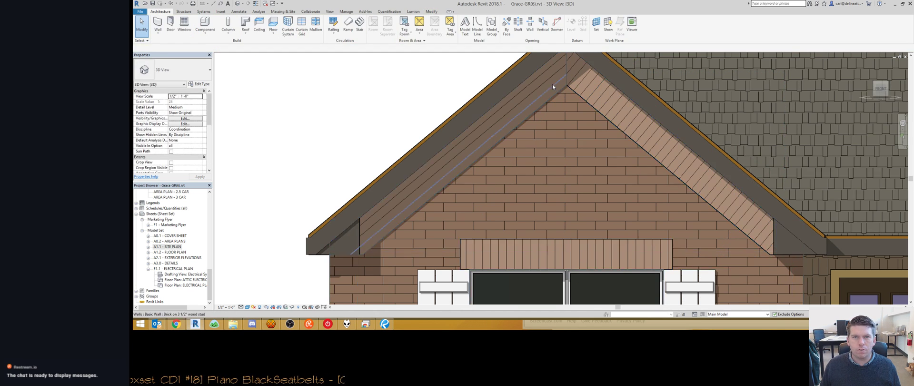
pyautogui.click(553, 84)
pyautogui.press('r')
pyautogui.press('o')
pyautogui.click(574, 81)
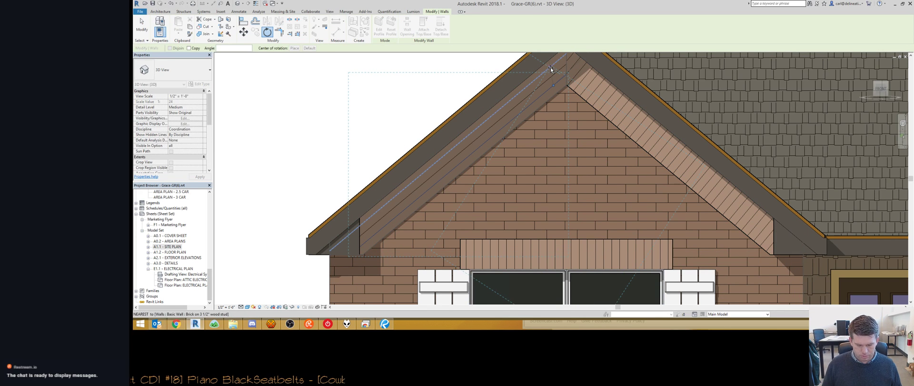
pyautogui.click(550, 68)
pyautogui.press('Escape')
# Step: Move the left band's brick pattern so a joint meets the inner corner at the gable peak
pyautogui.scroll(5, 553, 76)
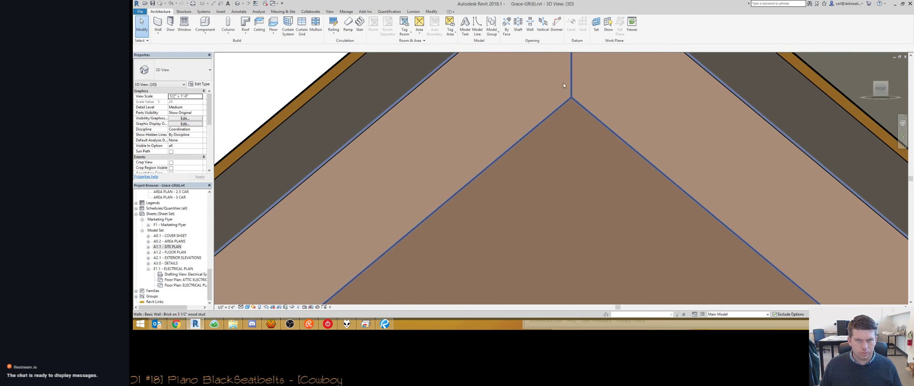
pyautogui.click(556, 88)
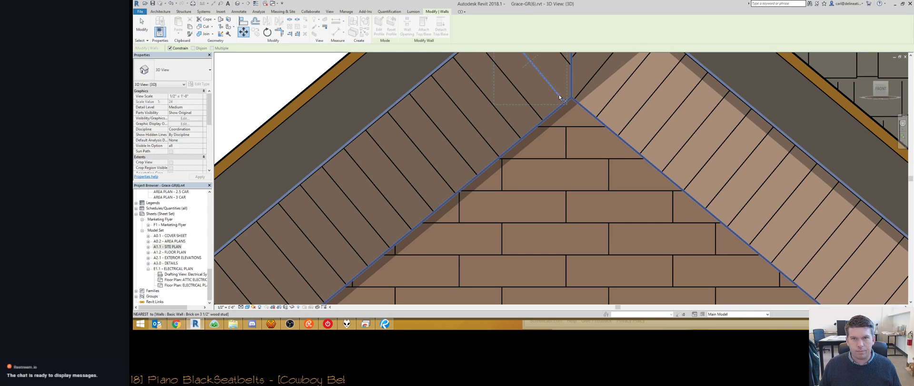
pyautogui.click(559, 95)
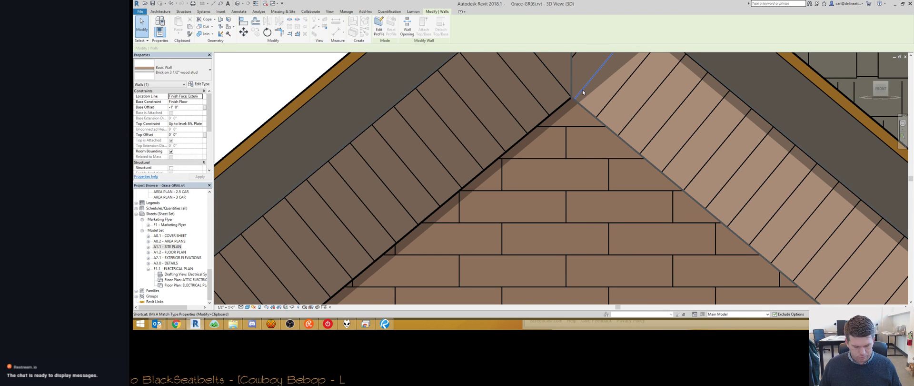
# Step: Move the right sloped band's brick pattern so a joint meets the inner corner at the gable peak
pyautogui.press('m')
pyautogui.press('v')
pyautogui.click(577, 93)
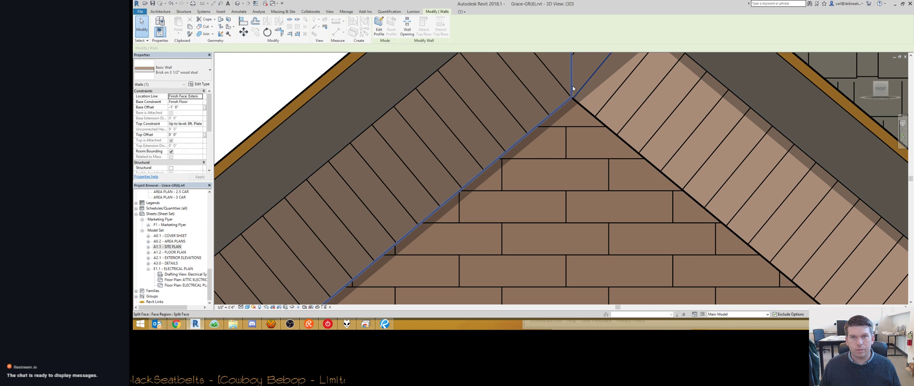
pyautogui.press('m')
pyautogui.press('v')
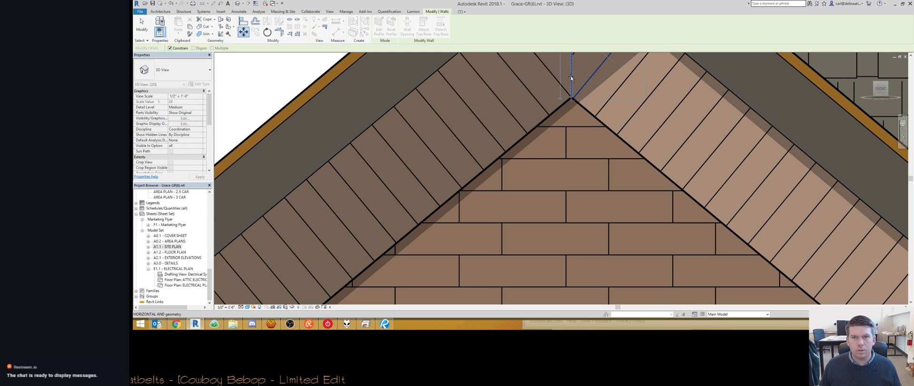
pyautogui.scroll(3, 572, 80)
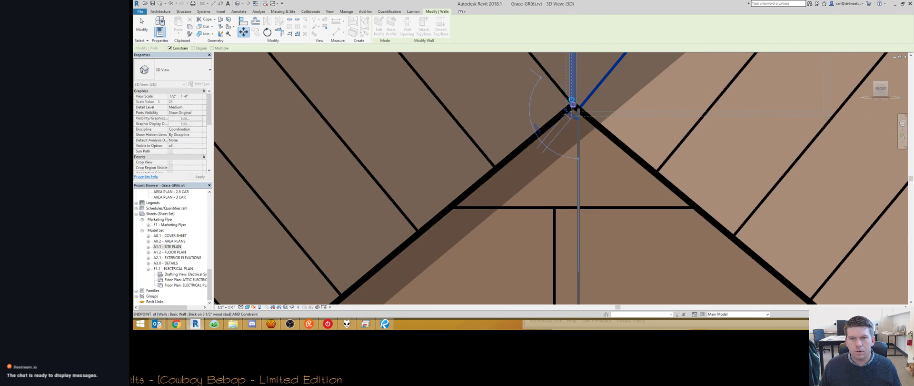
pyautogui.click(576, 92)
pyautogui.scroll(-3, 576, 105)
pyautogui.press('Escape')
pyautogui.scroll(-2, 524, 143)
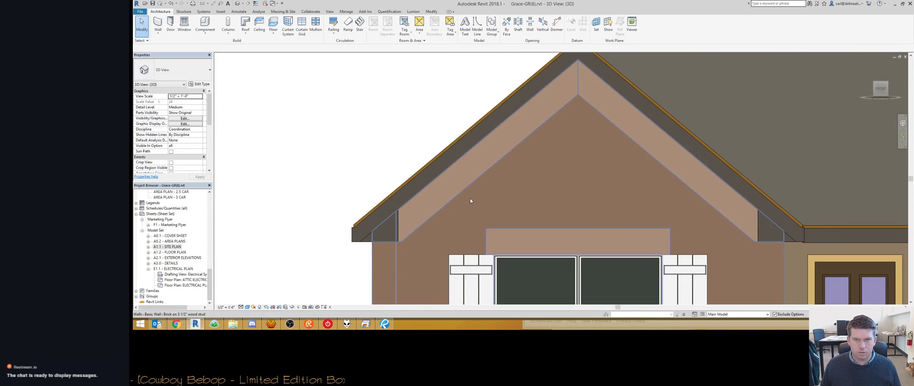
pyautogui.scroll(-2, 433, 163)
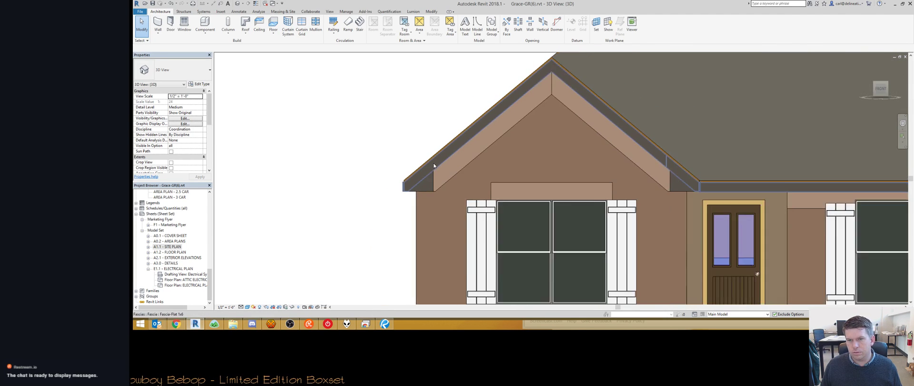
# Step: Split a narrow sill strip off the front gable wall's brick face, spanning the width directly beneath the twin window
pyautogui.moveTo(537, 299); pyautogui.dragTo(504, 226, button='middle')
pyautogui.scroll(1, 503, 226)
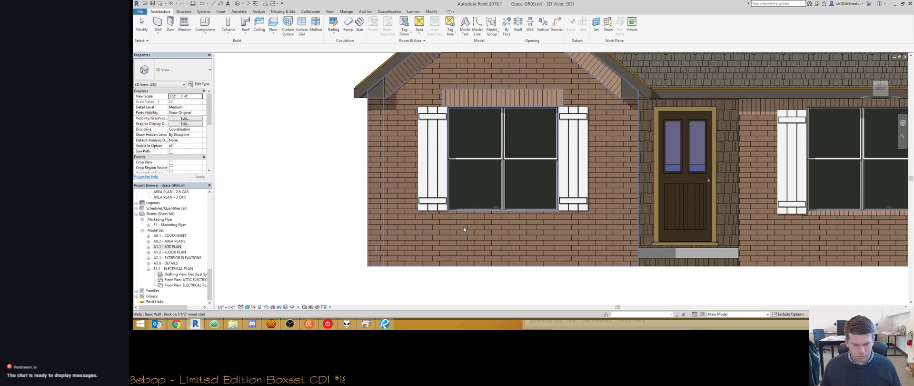
pyautogui.press('f')
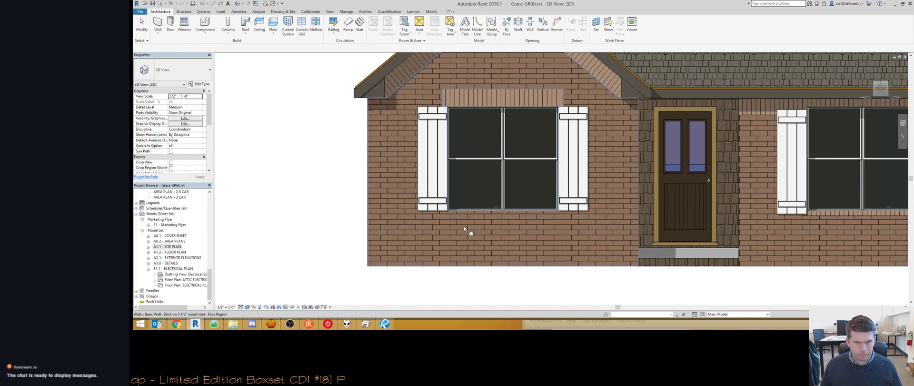
pyautogui.click(464, 226)
pyautogui.click(449, 211)
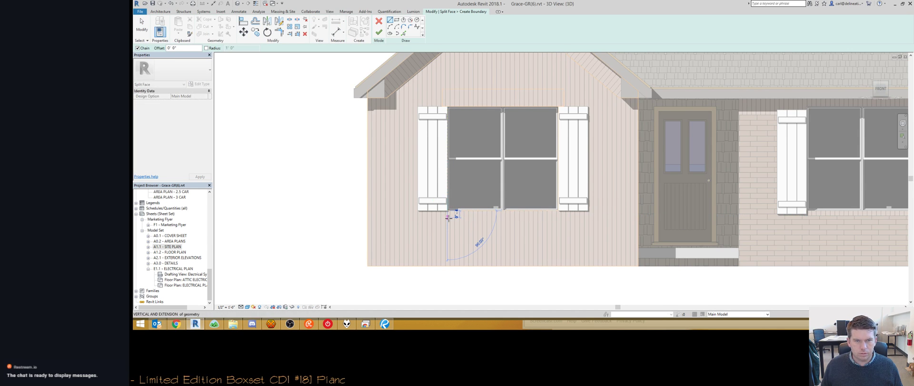
pyautogui.click(449, 220)
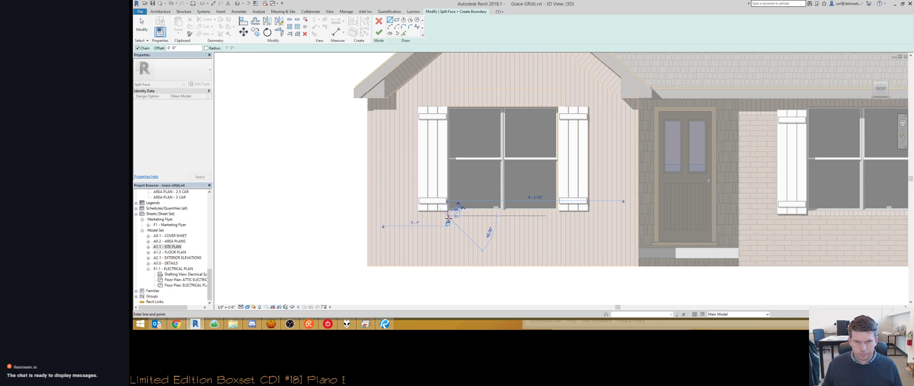
pyautogui.click(558, 211)
pyautogui.press('Escape')
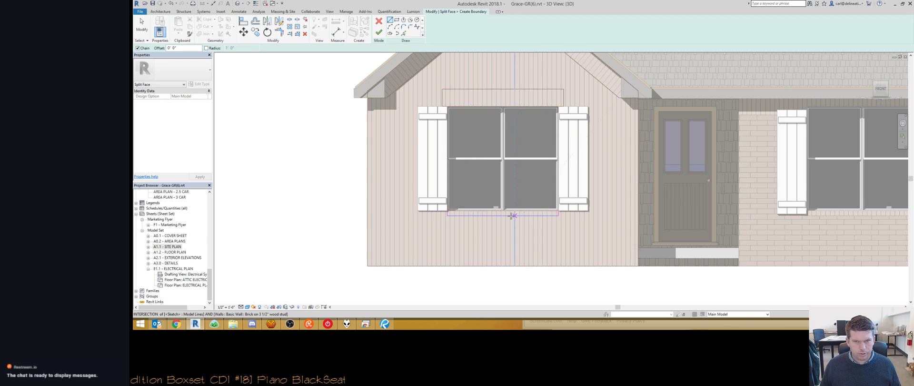
pyautogui.press('f')
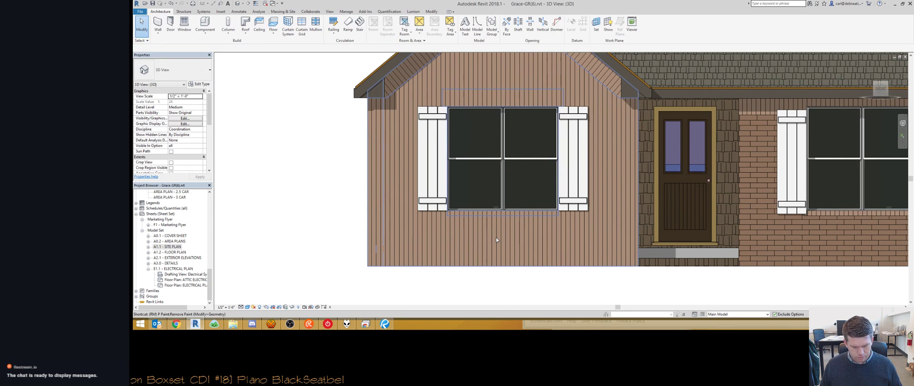
# Step: Paint the sill strip beneath the rear gable wall's window with the brick soldier course material
pyautogui.scroll(-5, 511, 246)
pyautogui.moveTo(710, 295); pyautogui.dragTo(535, 280, button='middle')
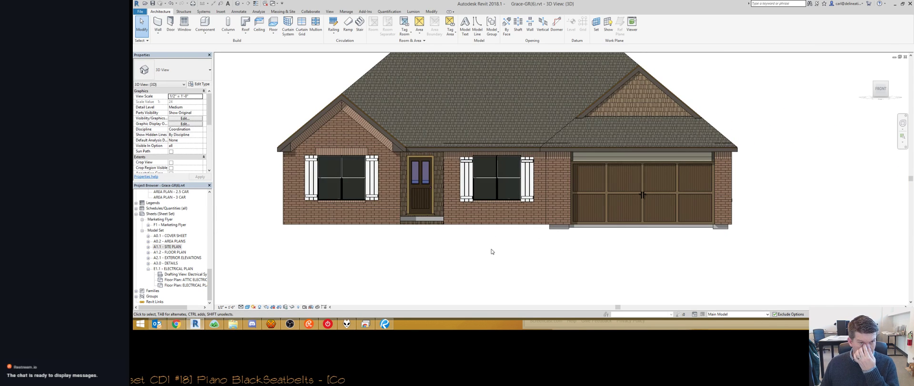
pyautogui.scroll(5, 488, 170)
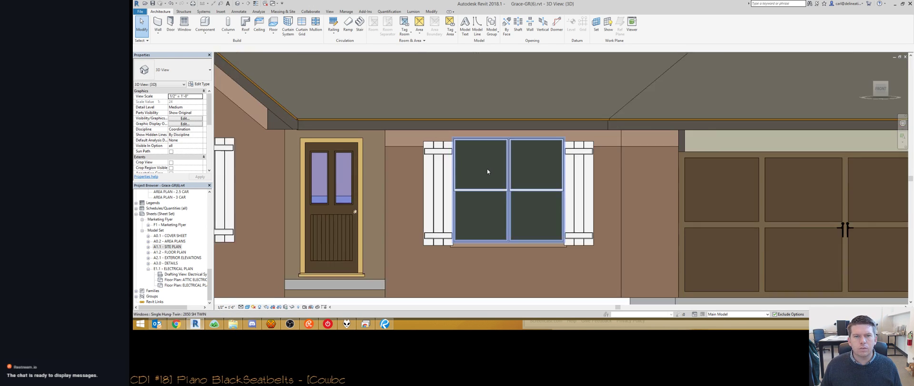
pyautogui.scroll(-3, 487, 170)
pyautogui.scroll(-2, 661, 223)
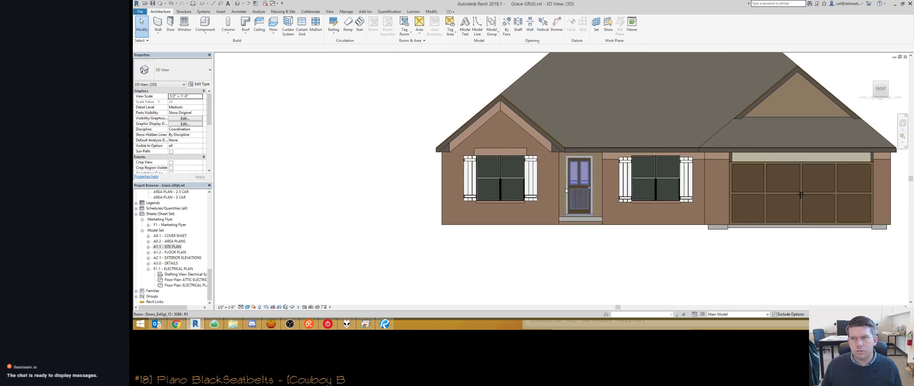
pyautogui.moveTo(709, 251); pyautogui.dragTo(552, 270, button='middle')
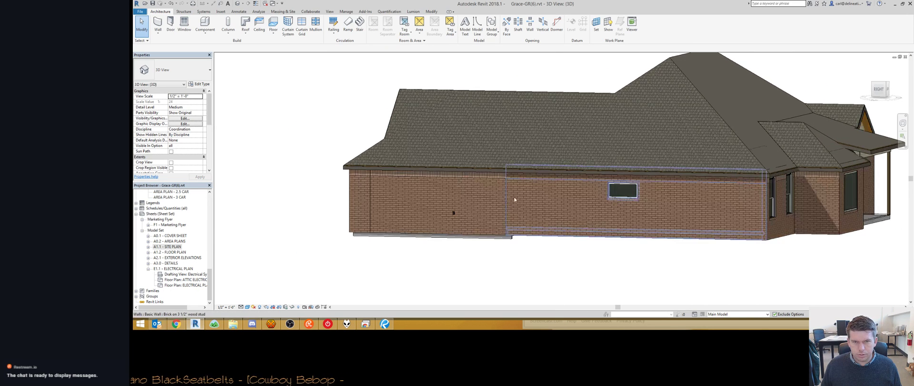
pyautogui.keyDown('shift'); pyautogui.moveTo(666, 237); pyautogui.dragTo(592, 257, button='middle'); pyautogui.keyUp('shift')
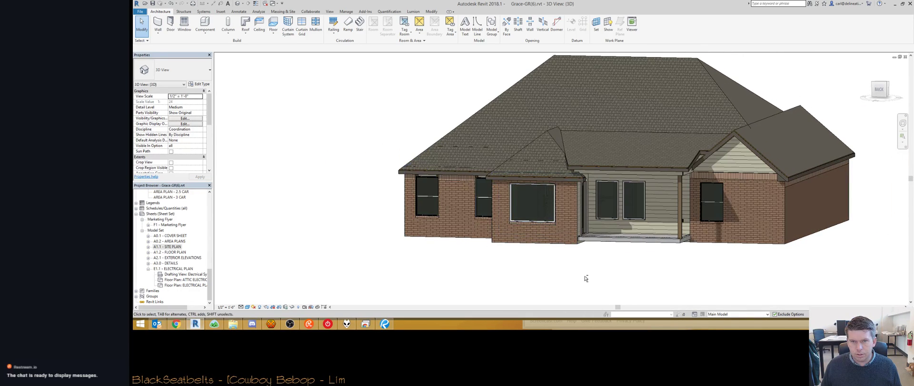
pyautogui.scroll(5, 662, 237)
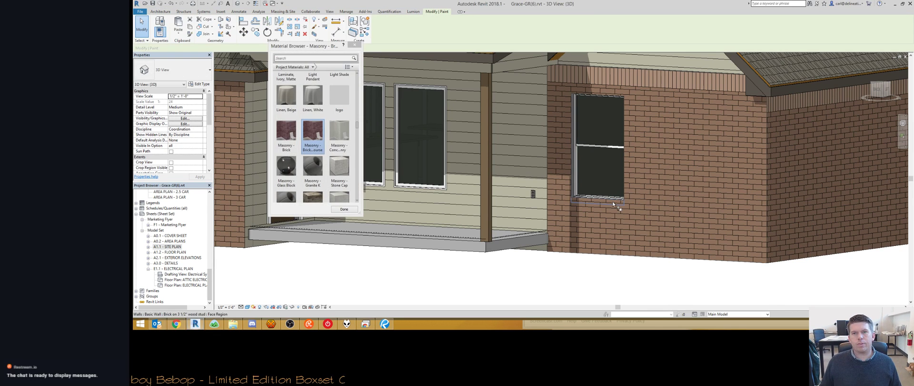
pyautogui.scroll(-3, 617, 206)
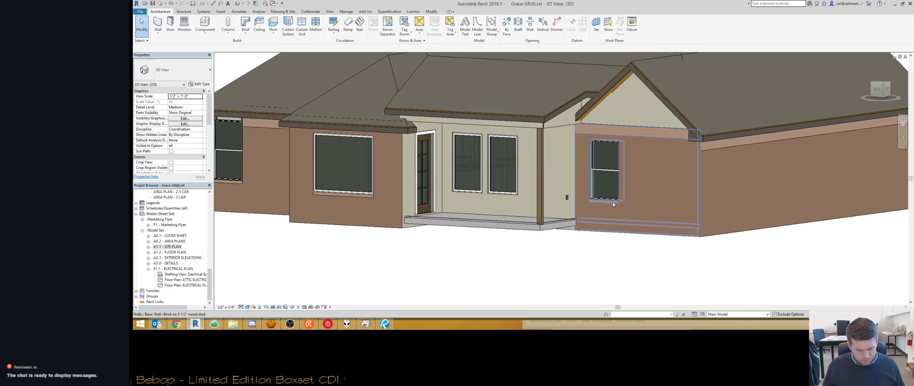
# Step: Change the design option shown in the 3D view's visibility overrides to the one with the front roof dormer
pyautogui.keyDown('shift'); pyautogui.moveTo(791, 251); pyautogui.dragTo(545, 280, button='middle'); pyautogui.keyUp('shift')
pyautogui.scroll(-4, 511, 210)
pyautogui.press('v')
pyautogui.press('g')
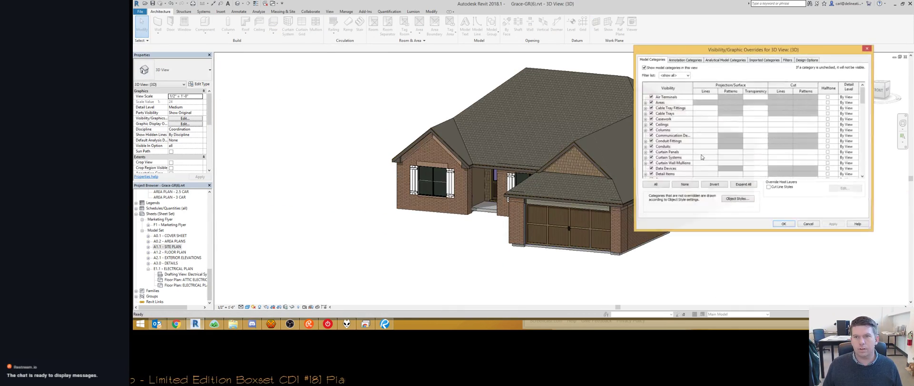
pyautogui.click(807, 60)
pyautogui.click(857, 83)
pyautogui.click(770, 100)
pyautogui.click(783, 224)
pyautogui.scroll(6, 481, 120)
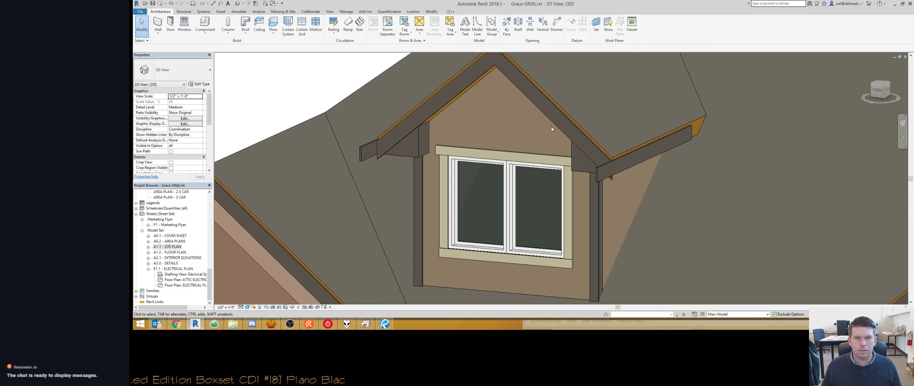
# Step: Make Premiere the active design option and stretch the right eave end of the dormer fascia to the roof edge's back endpoint
pyautogui.click(729, 314)
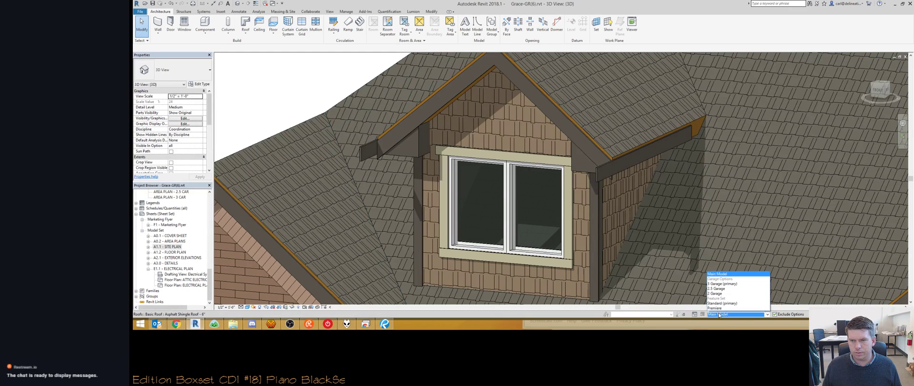
pyautogui.click(729, 309)
pyautogui.click(607, 156)
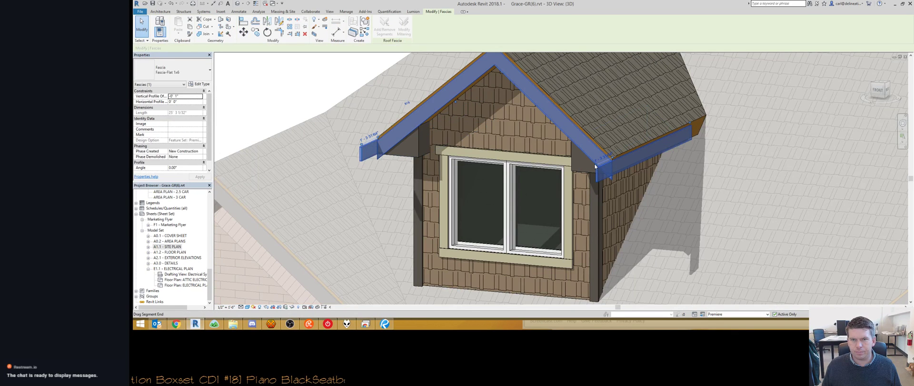
pyautogui.press('l')
pyautogui.press('w')
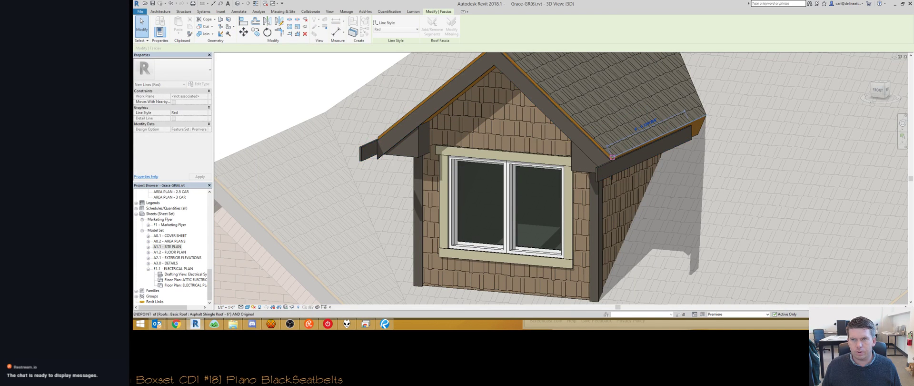
pyautogui.press('Escape')
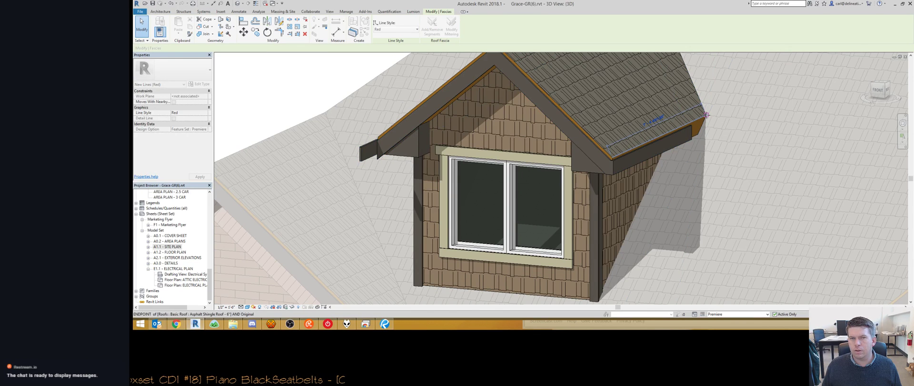
# Step: Adjust the dormer fascia's left eave segments to the roof's front corner and back endpoint
pyautogui.click(361, 147)
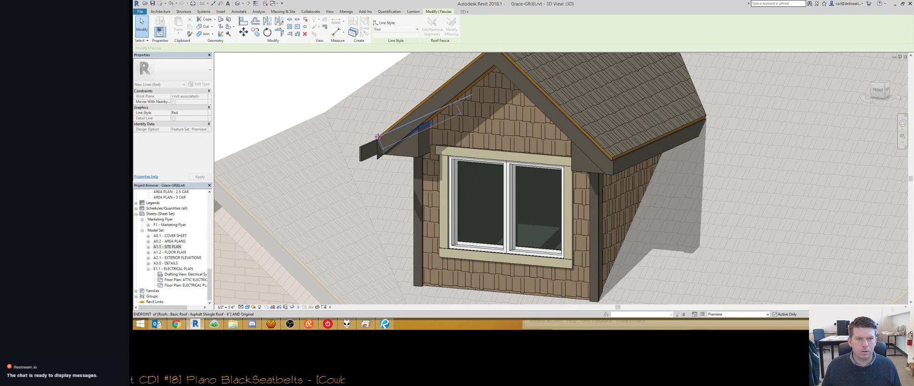
pyautogui.keyDown('shift'); pyautogui.moveTo(362, 143); pyautogui.dragTo(383, 168, button='middle'); pyautogui.keyUp('shift')
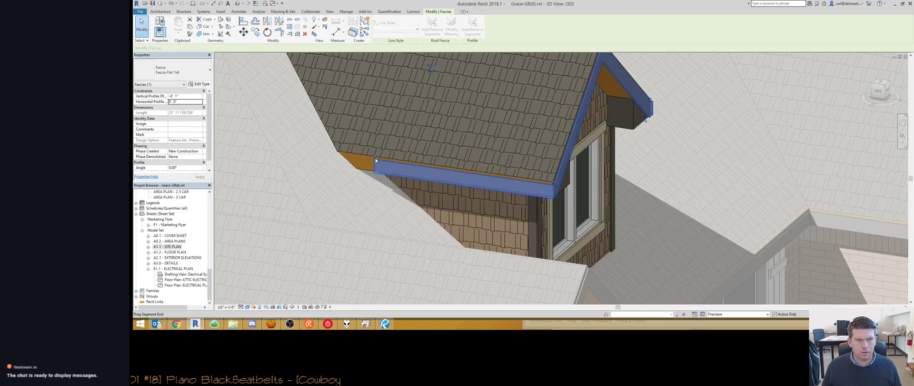
pyautogui.moveTo(374, 157); pyautogui.dragTo(337, 153)
pyautogui.press('Escape')
# Step: Stretch the gable boxes under both dormer eaves with their shape handles to meet the fascia and roof edges
pyautogui.keyDown('shift'); pyautogui.moveTo(338, 152); pyautogui.dragTo(561, 150, button='middle'); pyautogui.keyUp('shift')
pyautogui.click(561, 151)
pyautogui.scroll(4, 560, 177)
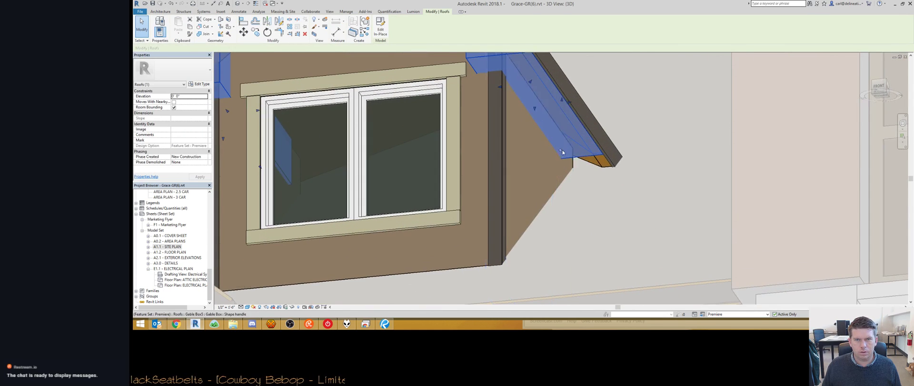
pyautogui.moveTo(570, 162); pyautogui.dragTo(574, 166)
pyautogui.scroll(-5, 585, 167)
pyautogui.keyDown('shift'); pyautogui.moveTo(547, 172); pyautogui.dragTo(490, 244, button='middle'); pyautogui.keyUp('shift')
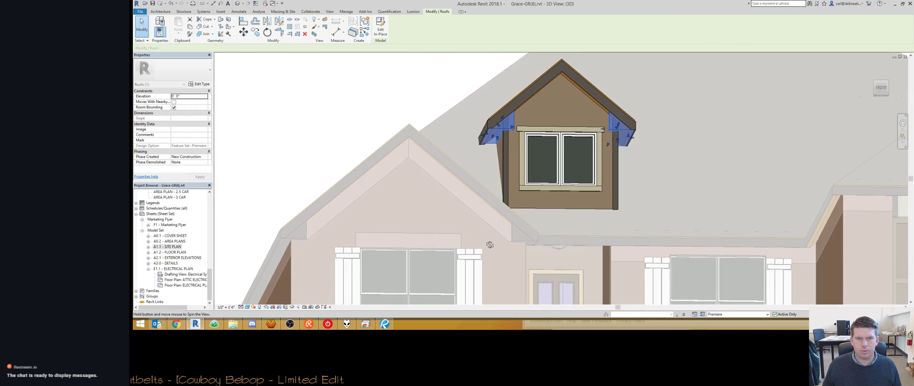
pyautogui.scroll(5, 511, 143)
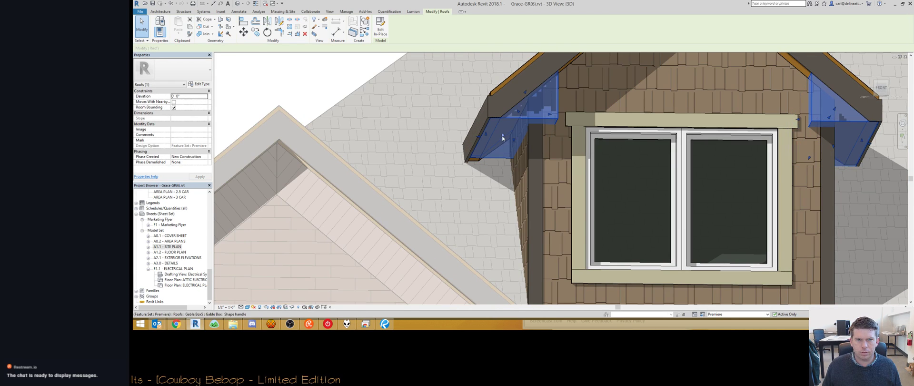
pyautogui.moveTo(503, 137); pyautogui.dragTo(498, 142)
pyautogui.click(490, 173)
# Step: Set the active design option back to Main Model and open the F1 - Marketing Flyer sheet
pyautogui.scroll(-5, 488, 171)
pyautogui.keyDown('shift'); pyautogui.moveTo(493, 183); pyautogui.dragTo(481, 160, button='middle'); pyautogui.keyUp('shift')
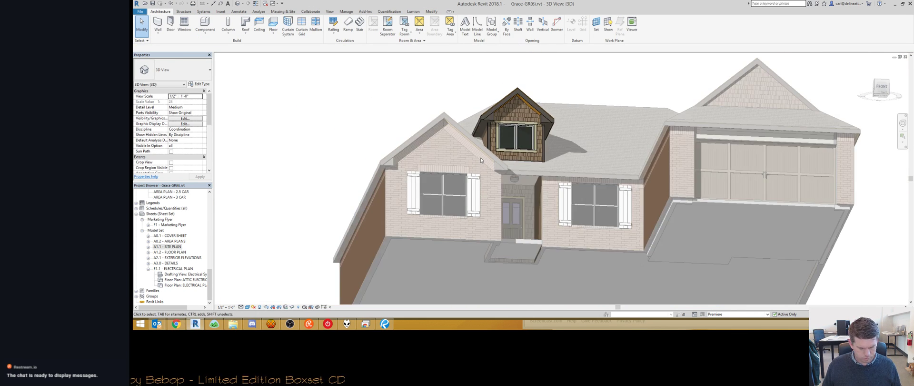
pyautogui.click(715, 315)
pyautogui.click(716, 275)
pyautogui.keyDown('shift'); pyautogui.moveTo(461, 202); pyautogui.dragTo(490, 257, button='middle'); pyautogui.keyUp('shift')
pyautogui.hotkey('ctrl', 'Tab')
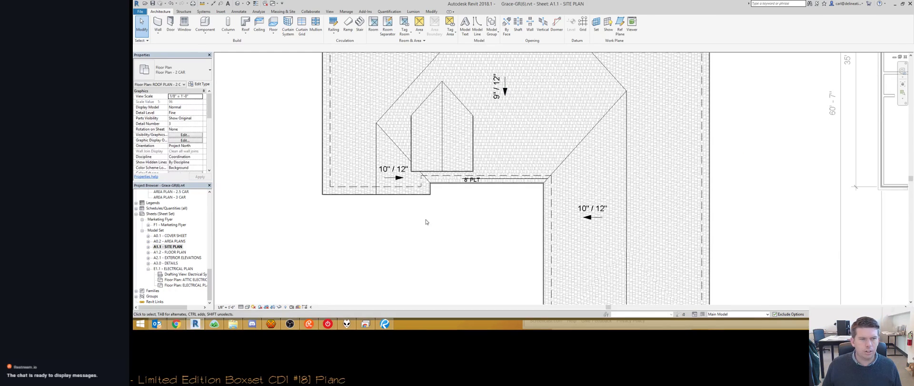
pyautogui.hotkey('ctrl', 'Tab')
pyautogui.doubleClick(171, 224)
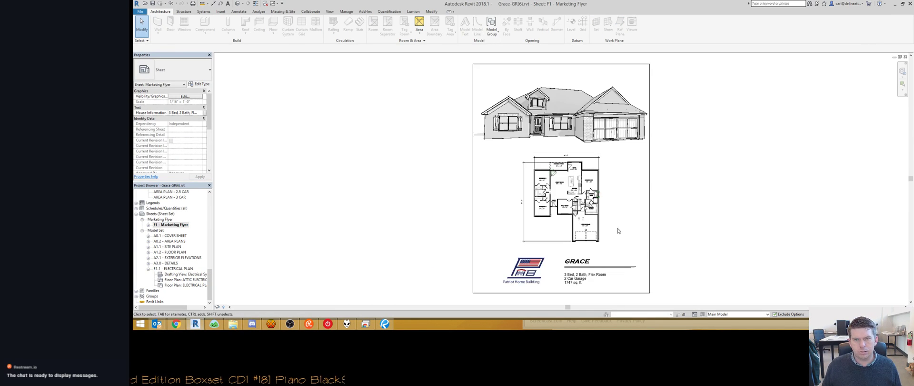
# Step: Change the flyer title block's house name to GRACE - PREMIERE
pyautogui.click(579, 265)
pyautogui.click(578, 264)
pyautogui.click(583, 263)
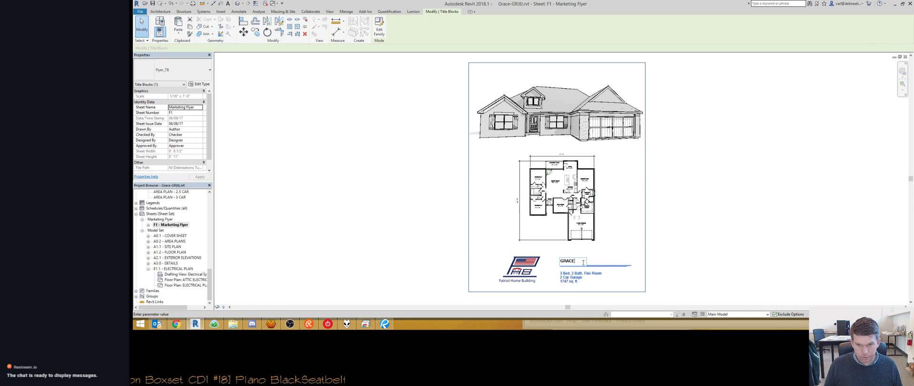
pyautogui.write('- PREMIERE')
pyautogui.click(647, 239)
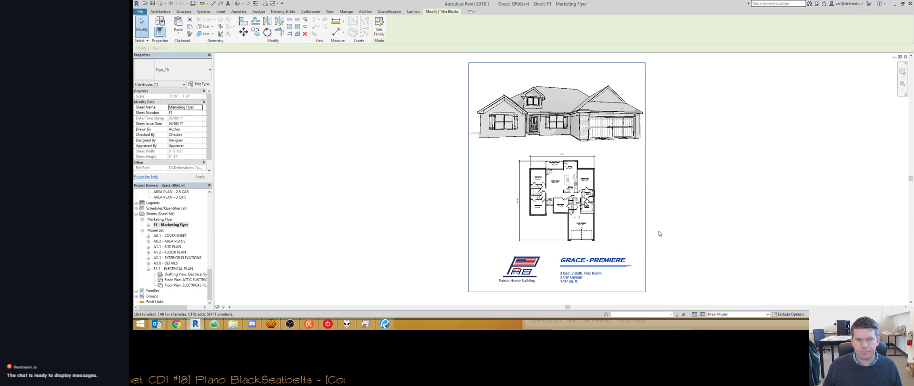
pyautogui.click(676, 224)
# Step: Run a spell check on the flyer sheet and recheck the house name text
pyautogui.press('F7')
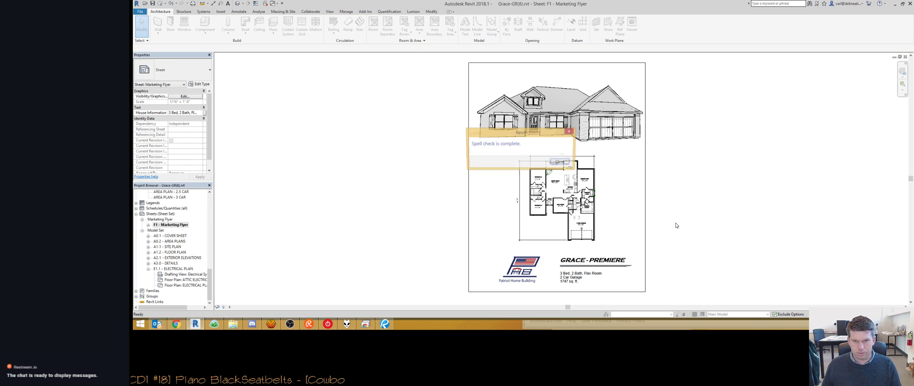
pyautogui.click(560, 162)
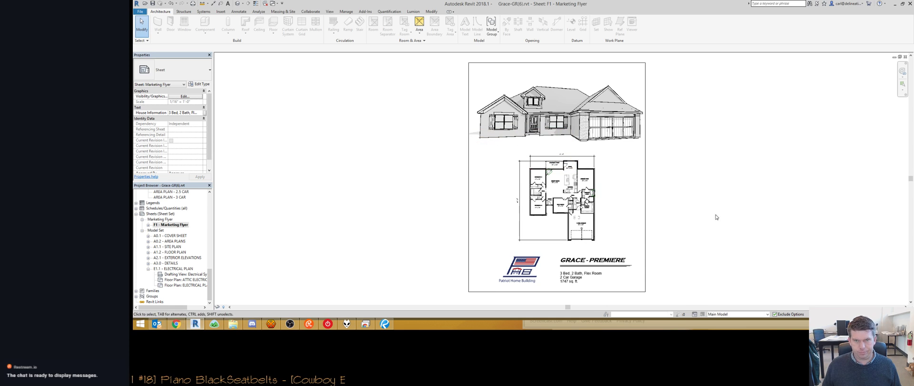
pyautogui.doubleClick(602, 261)
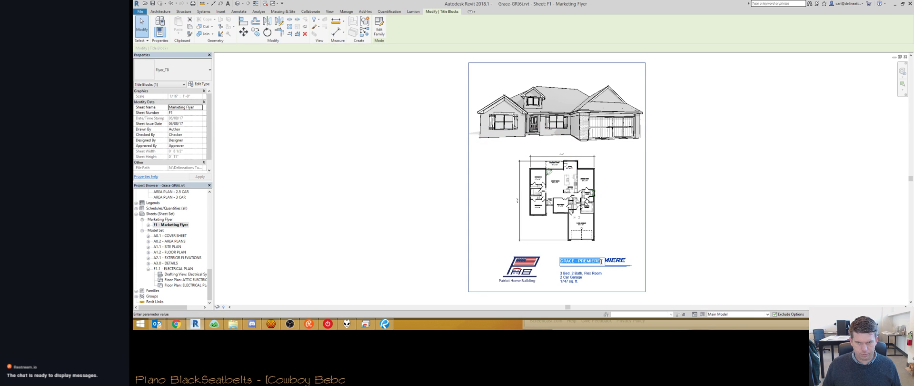
pyautogui.click(667, 253)
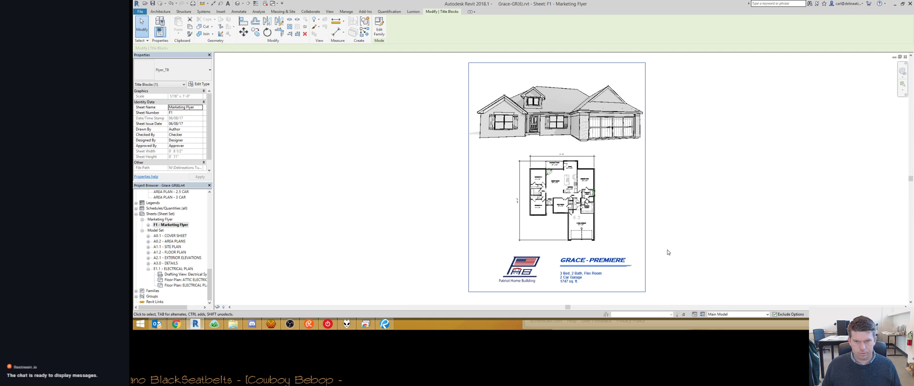
# Step: Print the flyer sheet with the Bluebeam PDF printer and save it as Grace-Premiere-2GR-Flyer-12.7.17
pyautogui.hotkey('ctrl', 'p')
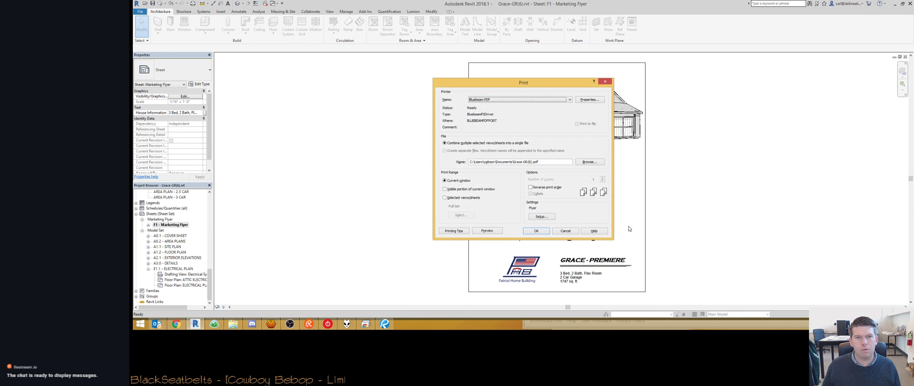
pyautogui.click(535, 230)
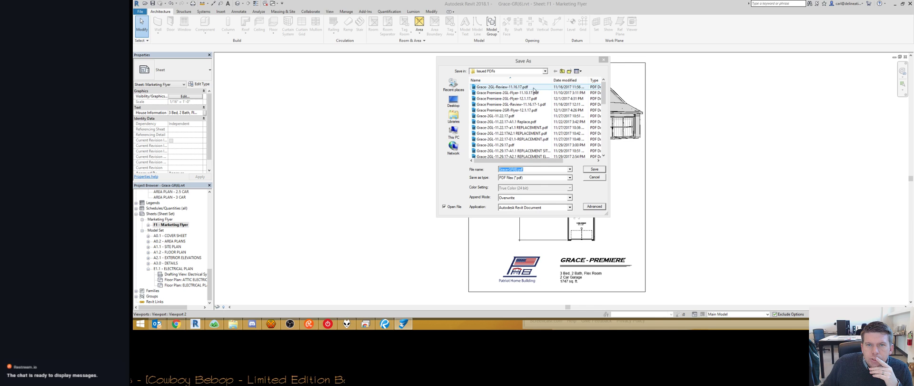
pyautogui.click(563, 81)
pyautogui.doubleClick(504, 87)
pyautogui.click(539, 163)
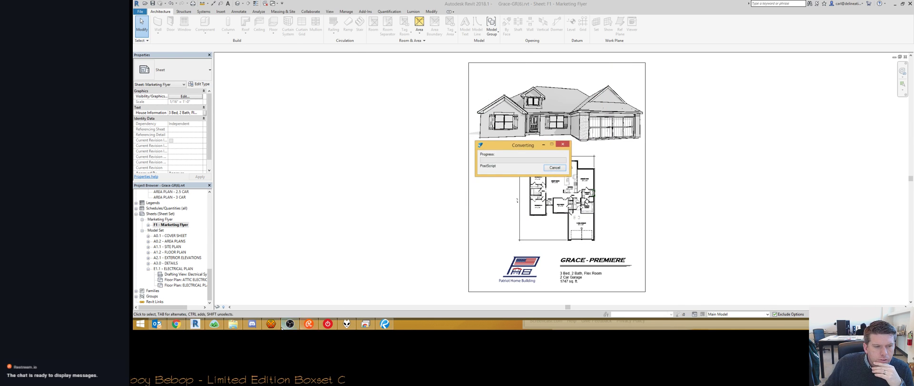
# Step: Switch to Bluebeam, close the renovation sketch PDF and rotate the flyer page 90° counterclockwise
pyautogui.click(271, 323)
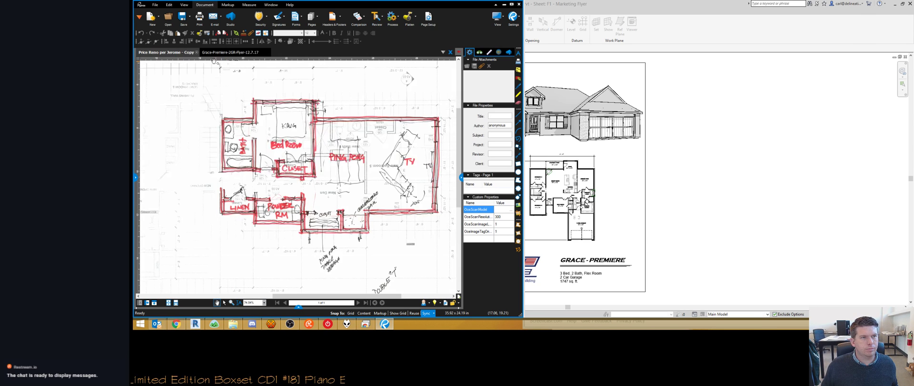
pyautogui.click(197, 52)
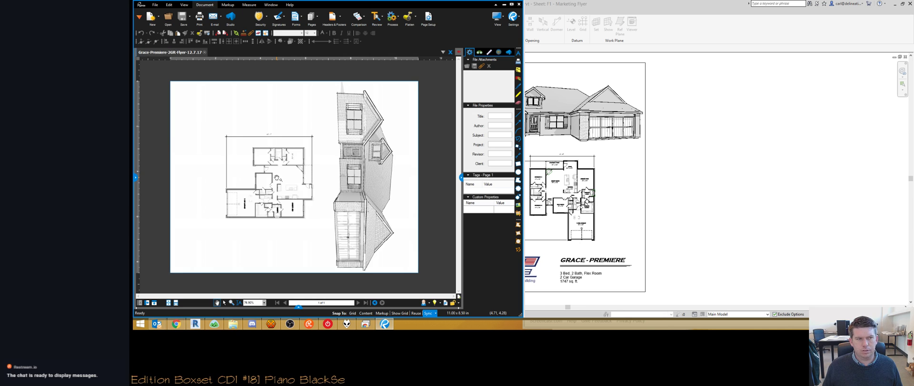
pyautogui.hotkey('ctrl', 'shift', '-')
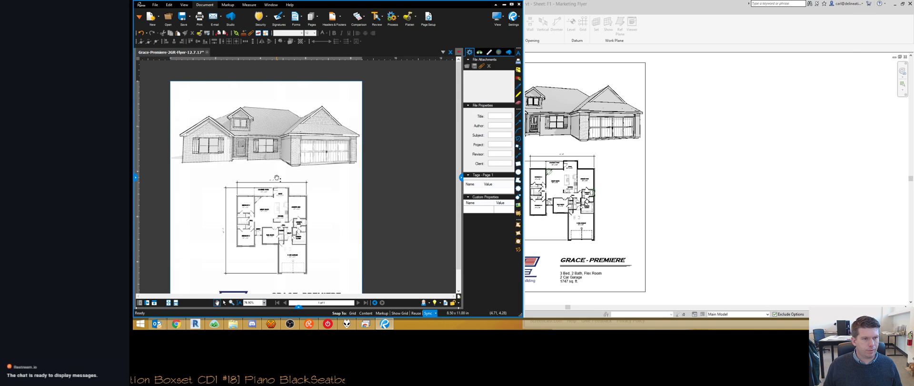
pyautogui.scroll(3, 203, 137)
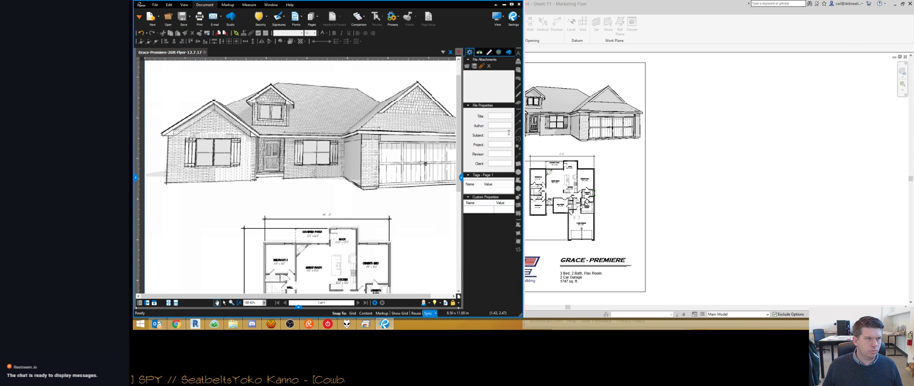
# Step: Switch back to Revit and examine the brick hatching around the front windows in the flyer's perspective view
pyautogui.click(555, 139)
pyautogui.scroll(7, 506, 141)
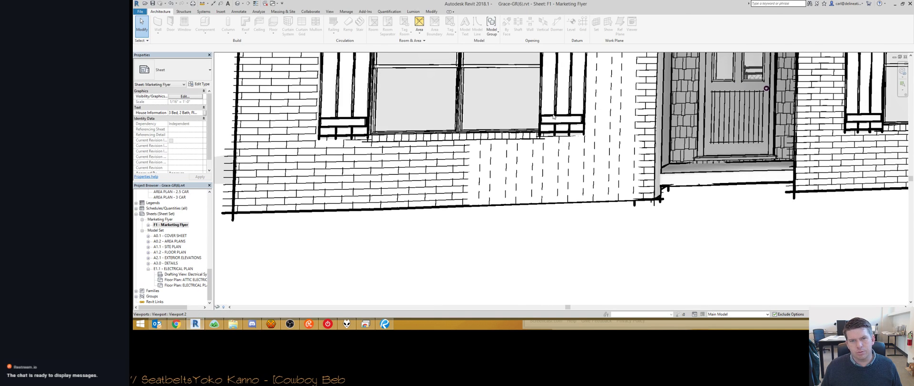
pyautogui.scroll(-2, 556, 145)
pyautogui.scroll(-3, 556, 146)
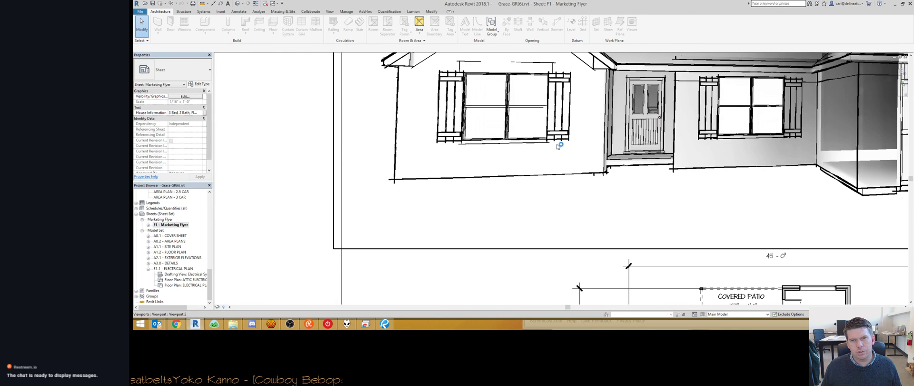
pyautogui.scroll(5, 570, 133)
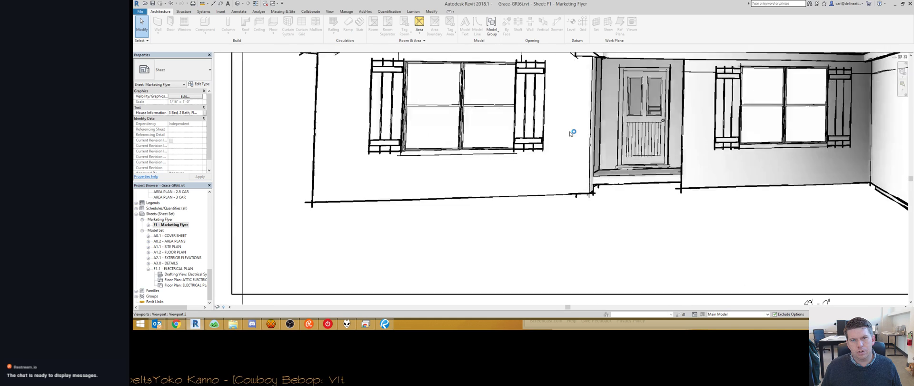
pyautogui.scroll(1, 570, 134)
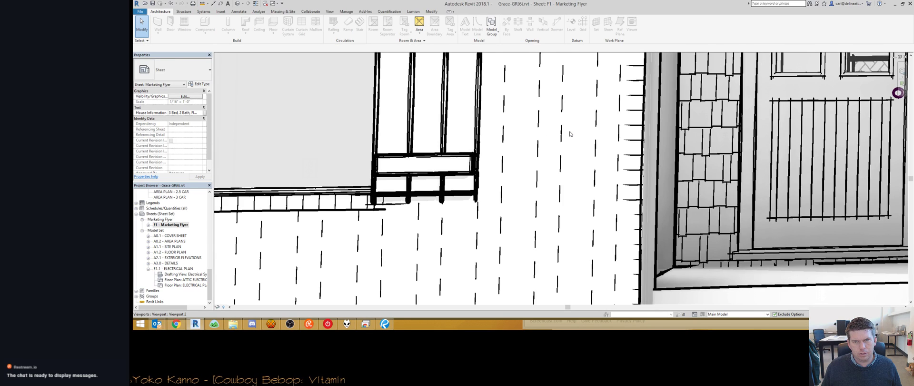
pyautogui.scroll(1, 570, 133)
pyautogui.scroll(-2, 570, 134)
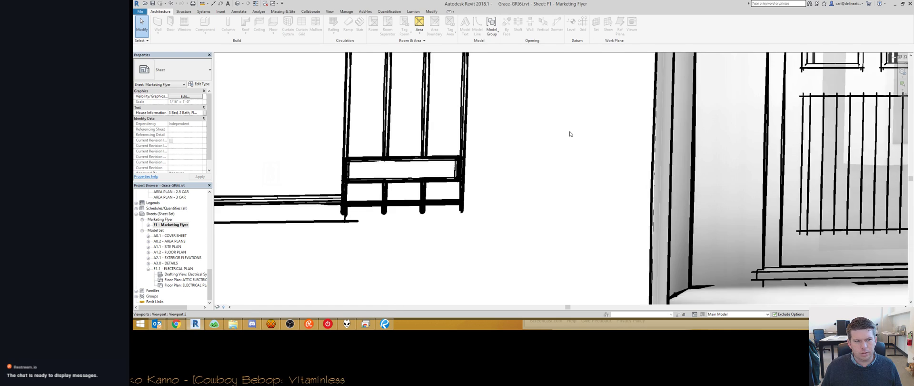
pyautogui.scroll(-4, 569, 134)
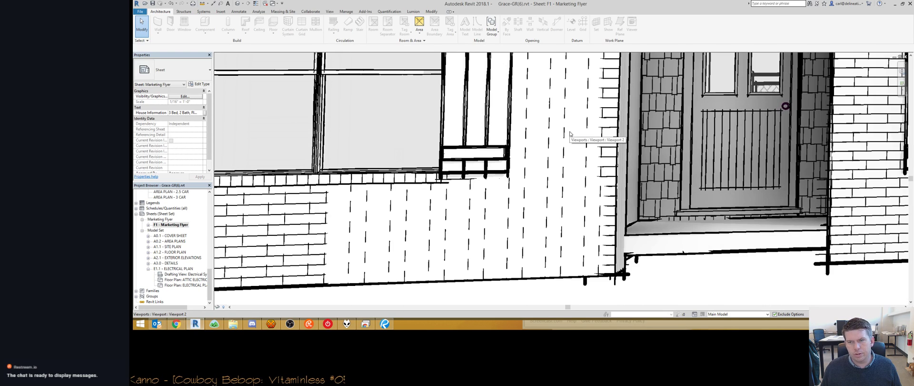
pyautogui.moveTo(561, 105); pyautogui.dragTo(539, 161, button='middle')
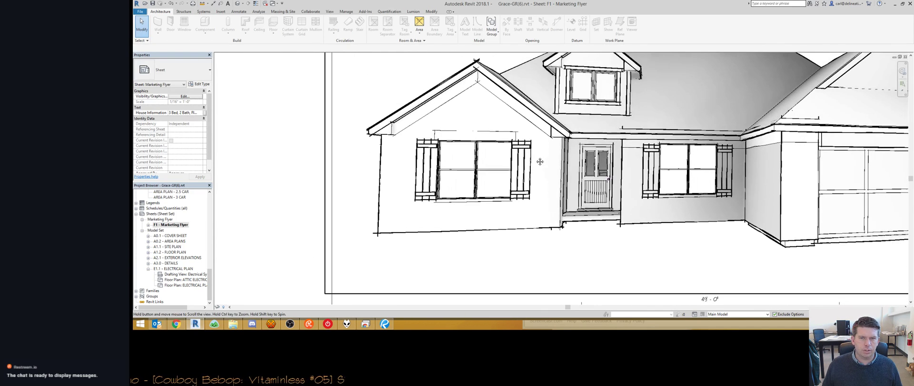
pyautogui.scroll(1, 527, 132)
pyautogui.scroll(1, 524, 135)
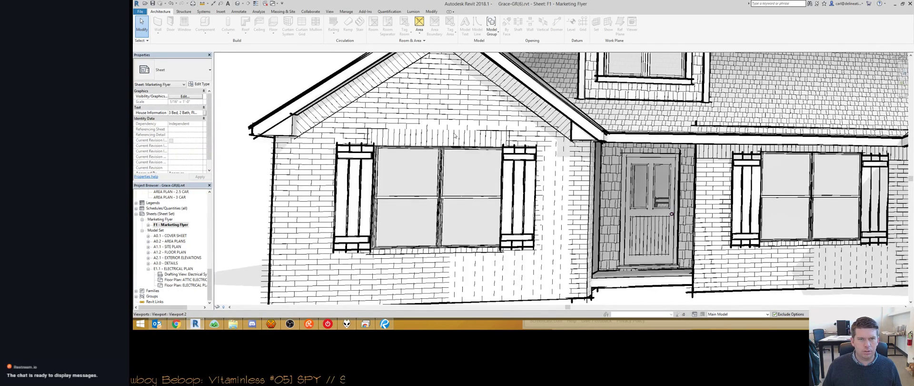
pyautogui.scroll(2, 454, 136)
pyautogui.scroll(-4, 459, 117)
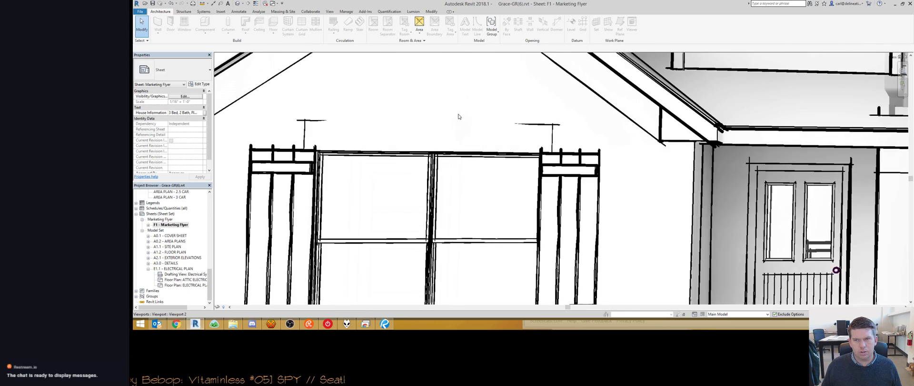
pyautogui.scroll(-3, 459, 116)
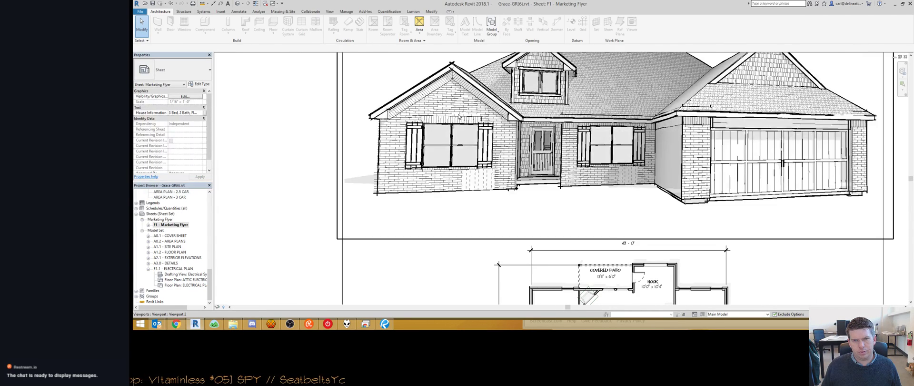
# Step: Activate the flyer's perspective view and set its sketchy lines to jitter 0 and extension 3 in the Graphic Display Options
pyautogui.scroll(-1, 458, 116)
pyautogui.scroll(-1, 444, 185)
pyautogui.doubleClick(444, 184)
pyautogui.scroll(2, 444, 185)
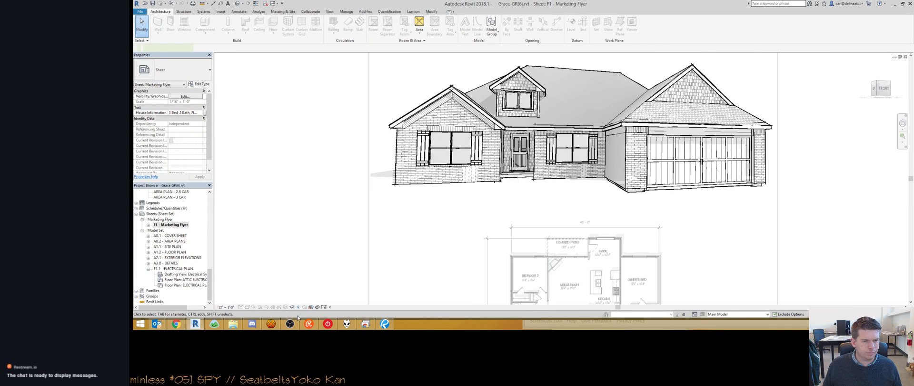
pyautogui.click(248, 307)
pyautogui.click(269, 264)
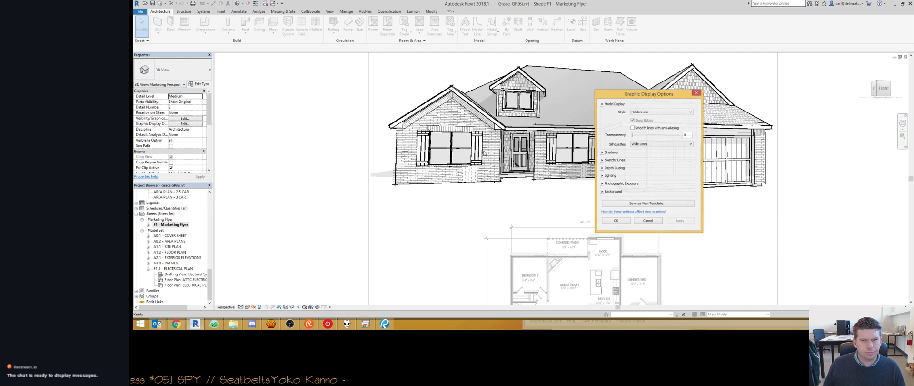
pyautogui.click(602, 160)
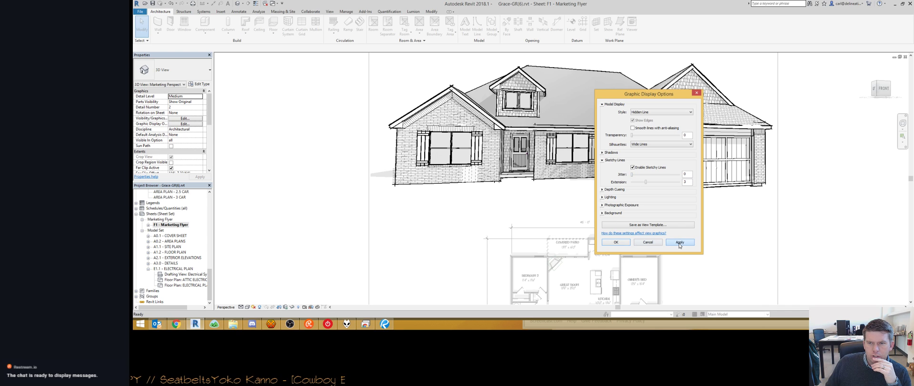
pyautogui.click(679, 242)
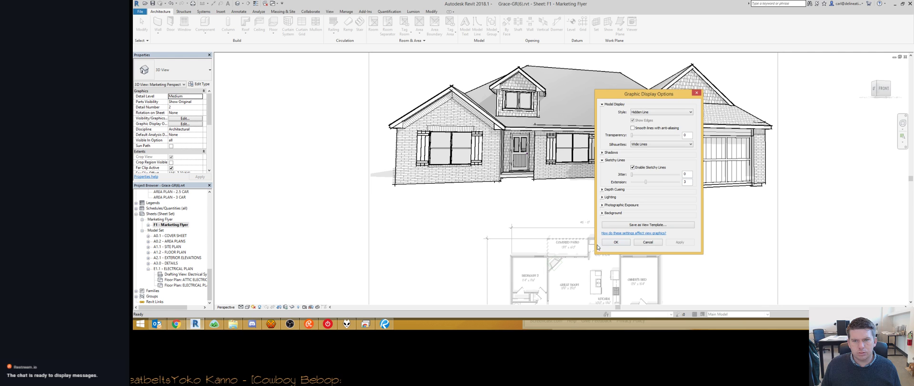
pyautogui.click(616, 242)
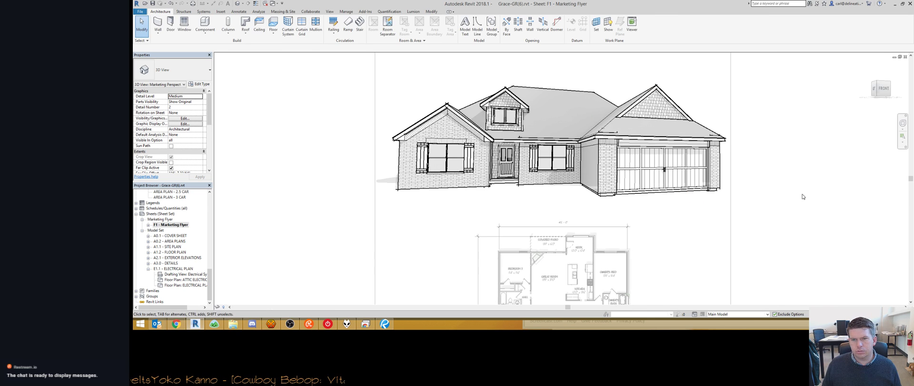
pyautogui.doubleClick(803, 196)
pyautogui.hotkey('ctrl', 'p')
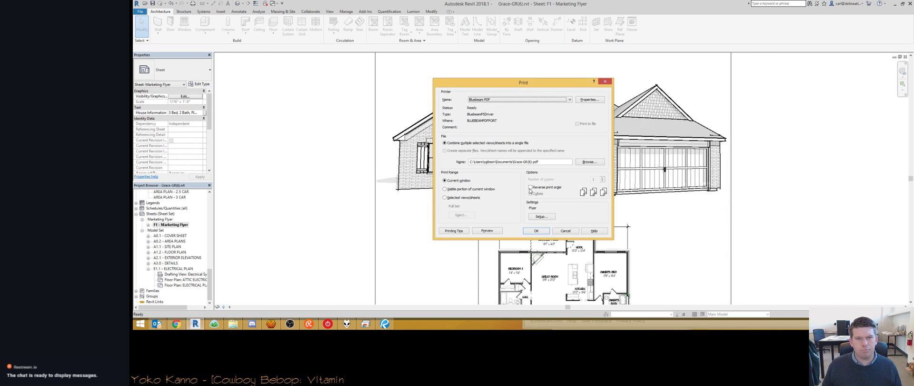
pyautogui.click(565, 230)
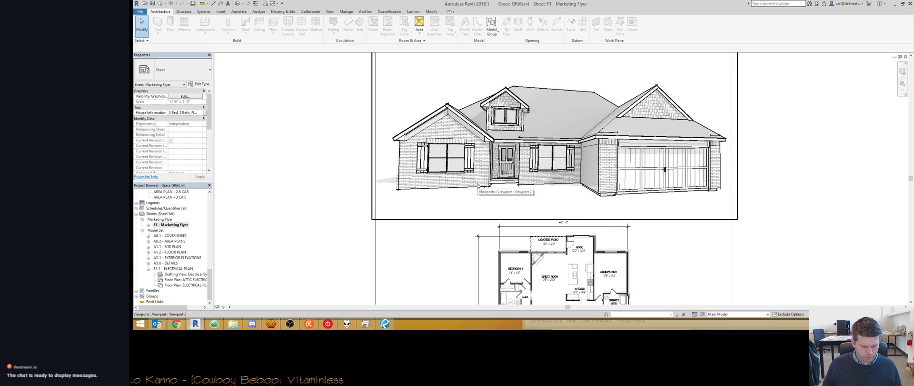
# Step: Recheck the perspective view's sketchy line settings and inspect its linework on the flyer sheet
pyautogui.doubleClick(477, 186)
pyautogui.click(247, 306)
pyautogui.click(271, 261)
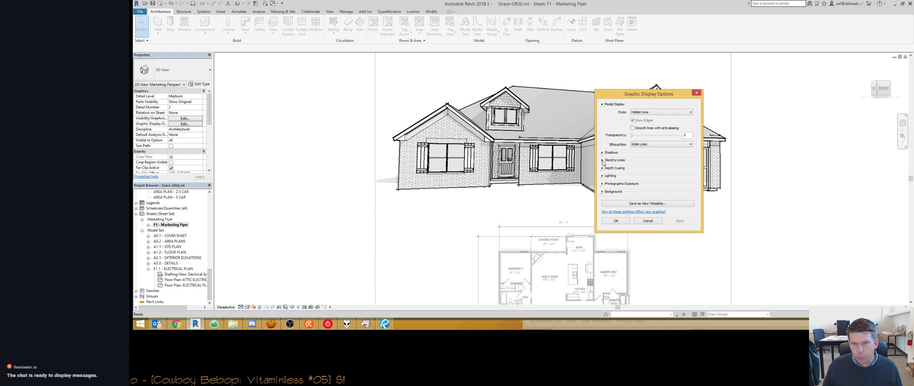
pyautogui.click(602, 160)
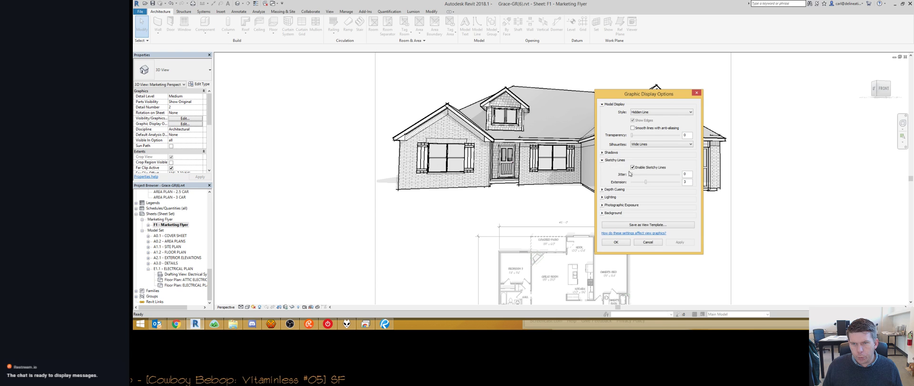
pyautogui.click(615, 242)
pyautogui.scroll(5, 457, 162)
pyautogui.scroll(3, 469, 163)
pyautogui.scroll(-10, 469, 163)
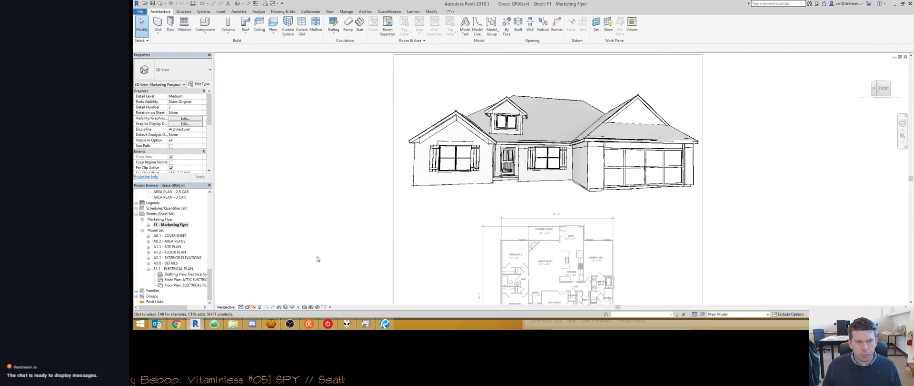
pyautogui.click(247, 307)
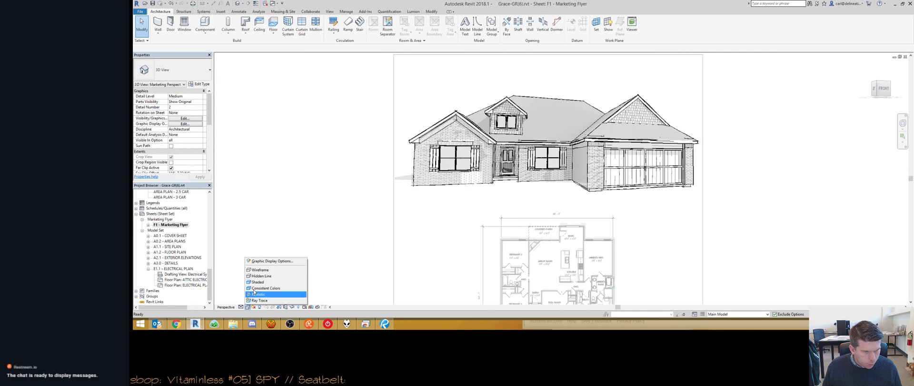
pyautogui.click(271, 261)
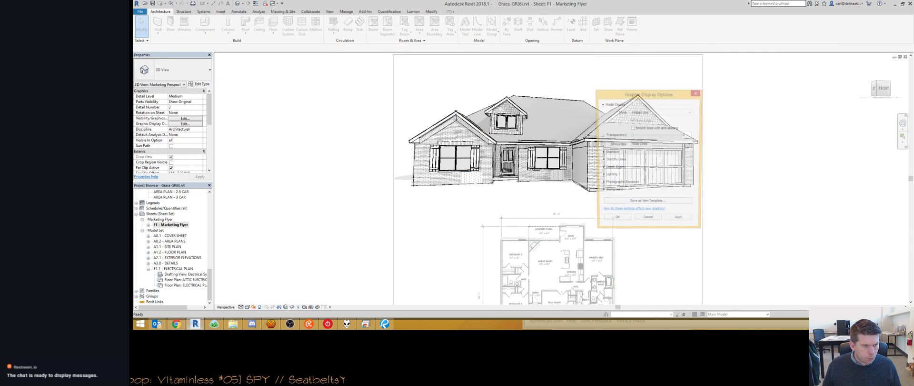
pyautogui.click(601, 160)
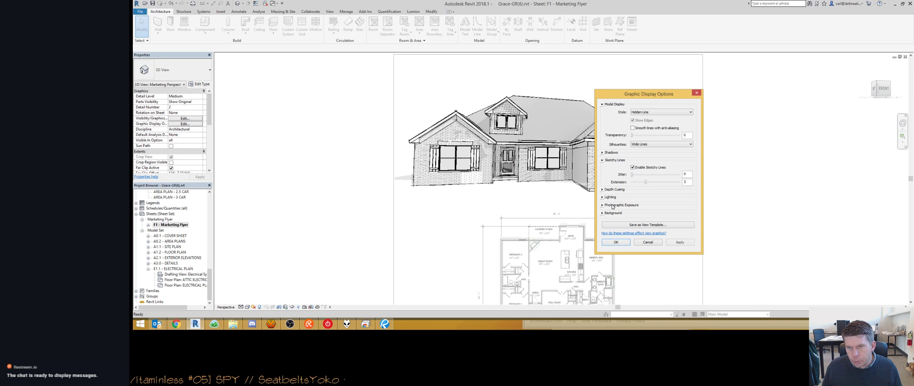
pyautogui.click(614, 241)
pyautogui.moveTo(735, 166); pyautogui.dragTo(677, 167, button='middle')
pyautogui.doubleClick(691, 186)
pyautogui.scroll(-2, 669, 166)
pyautogui.moveTo(710, 218); pyautogui.dragTo(652, 173, button='middle')
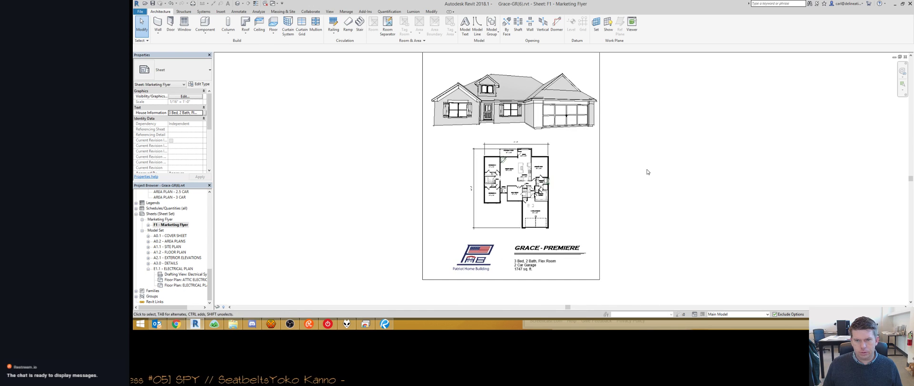
# Step: Print the flyer sheet with the Bluebeam PDF printer, overwriting Grace-Premiere-2GR-Flyer-12.7.17
pyautogui.hotkey('ctrl', 'p')
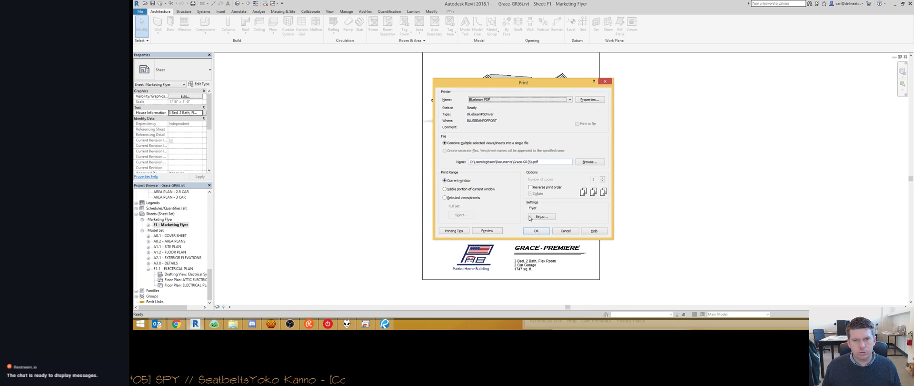
pyautogui.click(540, 231)
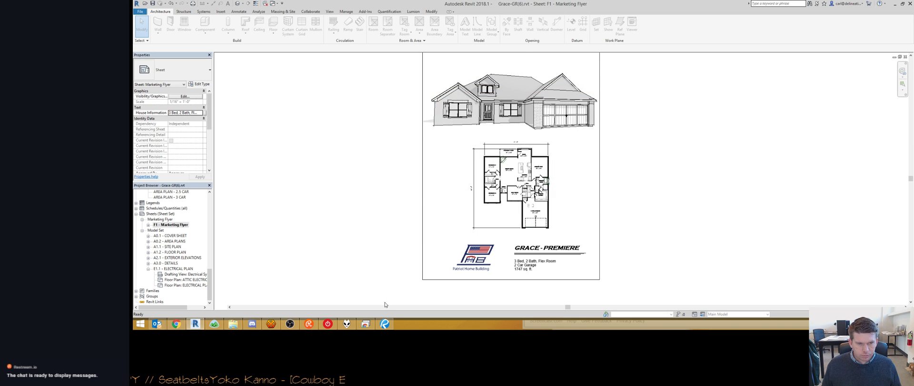
pyautogui.click(384, 323)
pyautogui.click(609, 184)
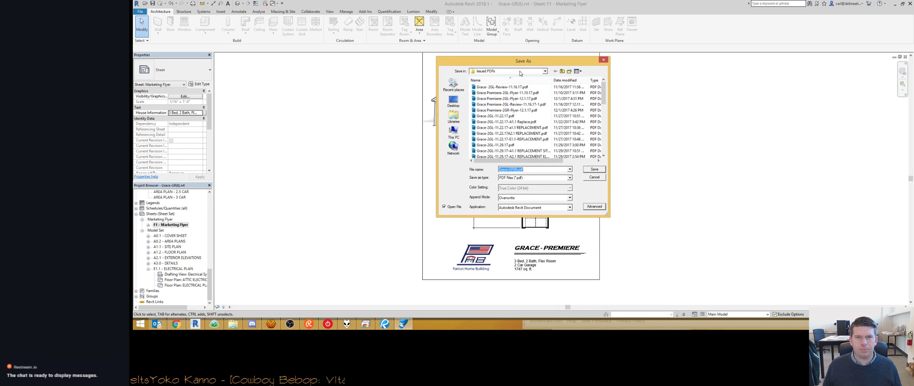
pyautogui.click(571, 83)
pyautogui.doubleClick(516, 87)
pyautogui.click(541, 164)
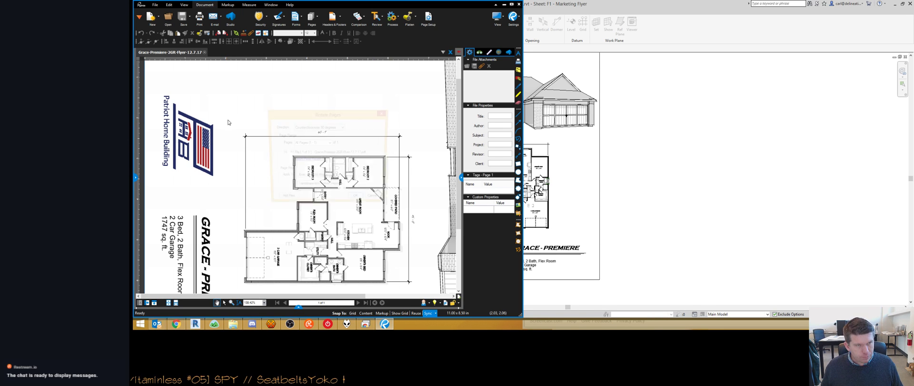
# Step: Rotate the Premiere flyer PDF page 90° counterclockwise and review the full page
pyautogui.hotkey('ctrl', 'shift', 'r')
pyautogui.click(359, 200)
pyautogui.scroll(-4, 284, 191)
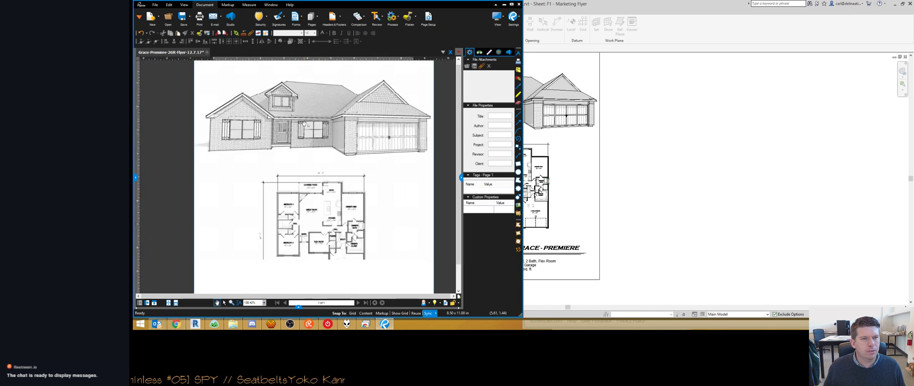
pyautogui.scroll(1, 284, 191)
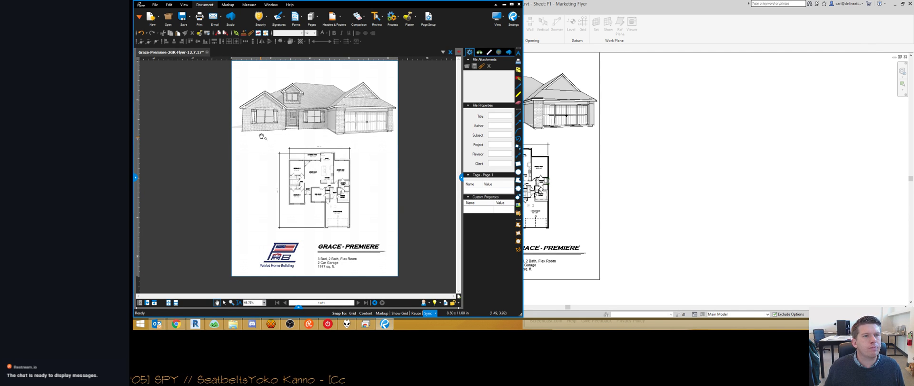
# Step: Switch back to Revit and shorten the house name on the flyer sheet to GRACE
pyautogui.click(646, 102)
pyautogui.click(543, 248)
pyautogui.click(543, 248)
pyautogui.moveTo(531, 249); pyautogui.dragTo(564, 246)
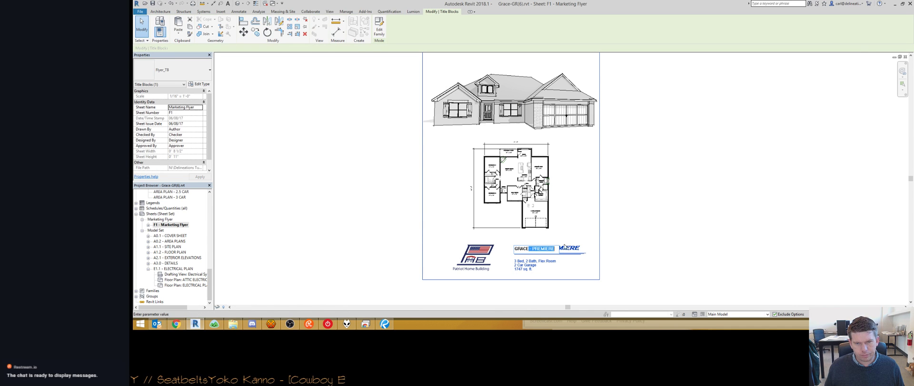
pyautogui.press('BackSpace')
pyautogui.click(704, 213)
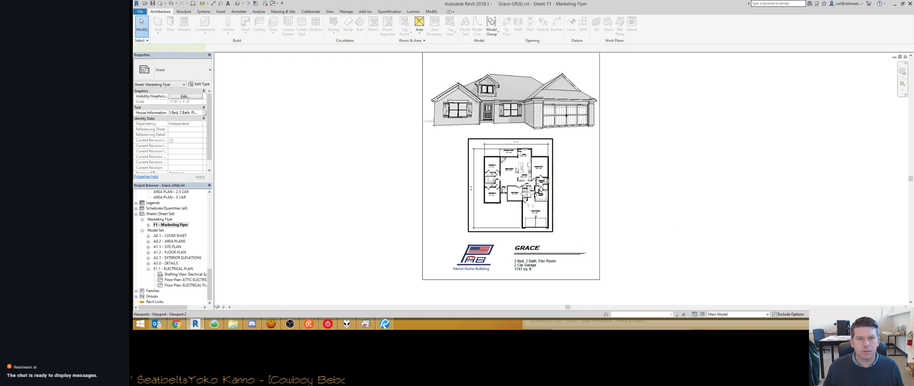
# Step: Set the Feature Set design option to Standard (primary) in the flyer's Marketing PLAN - 2 CAR floor plan view
pyautogui.click(517, 169)
pyautogui.doubleClick(516, 170)
pyautogui.press('v')
pyautogui.press('v')
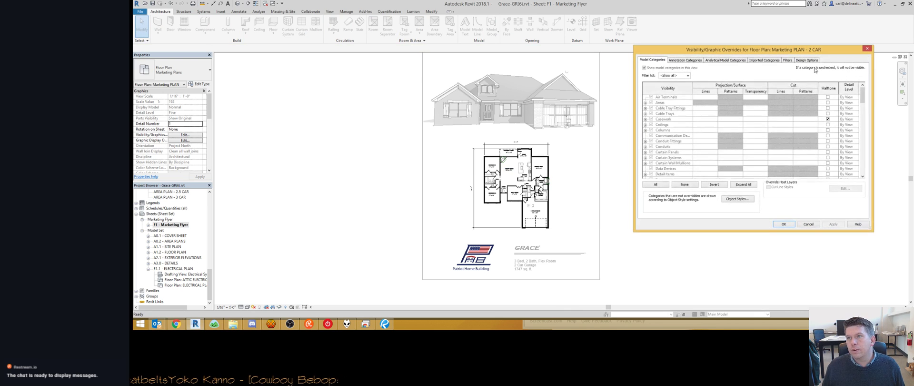
pyautogui.click(856, 83)
pyautogui.click(857, 83)
pyautogui.click(792, 90)
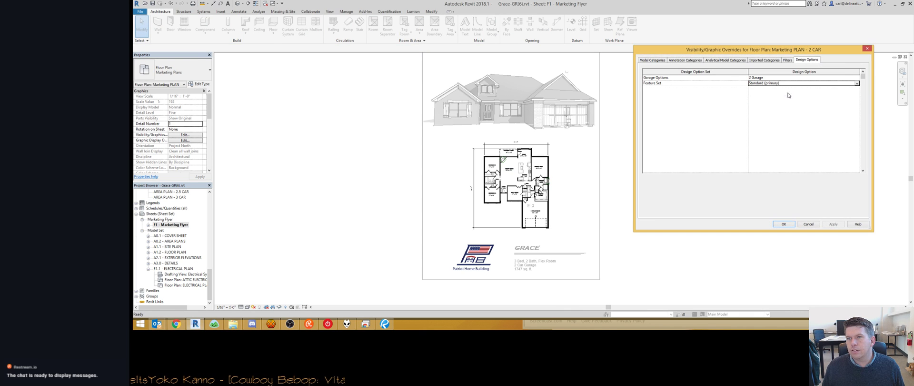
pyautogui.click(787, 224)
pyautogui.doubleClick(771, 231)
# Step: Set the Feature Set design option to Standard (primary) in the flyer's Marketing Perspective view
pyautogui.doubleClick(528, 105)
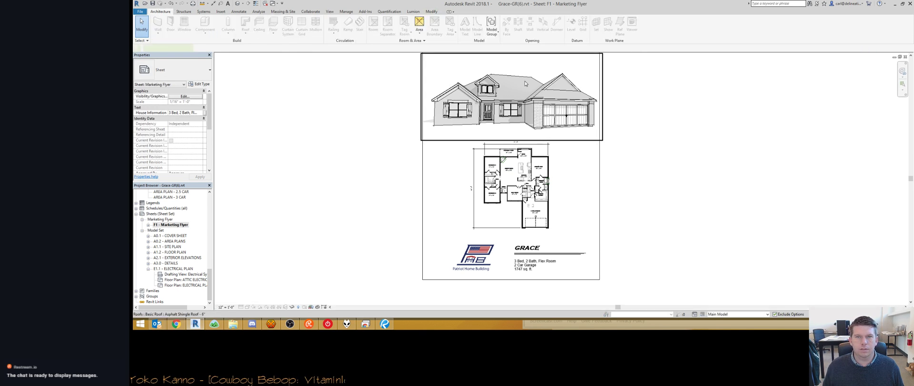
pyautogui.press('v')
pyautogui.press('v')
pyautogui.click(811, 60)
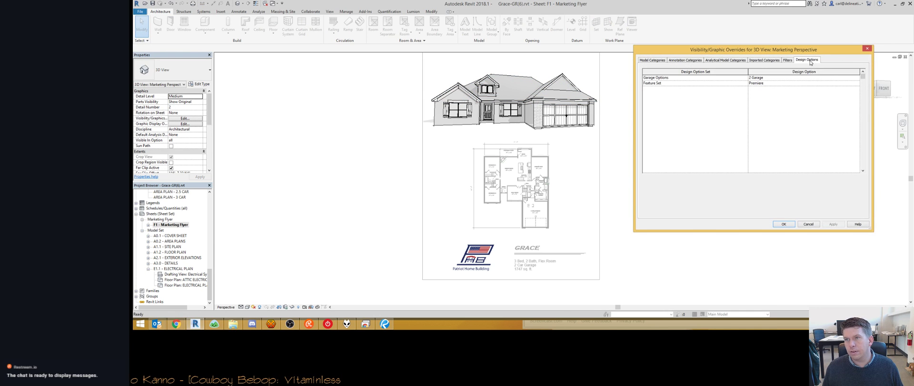
pyautogui.click(851, 83)
pyautogui.click(790, 91)
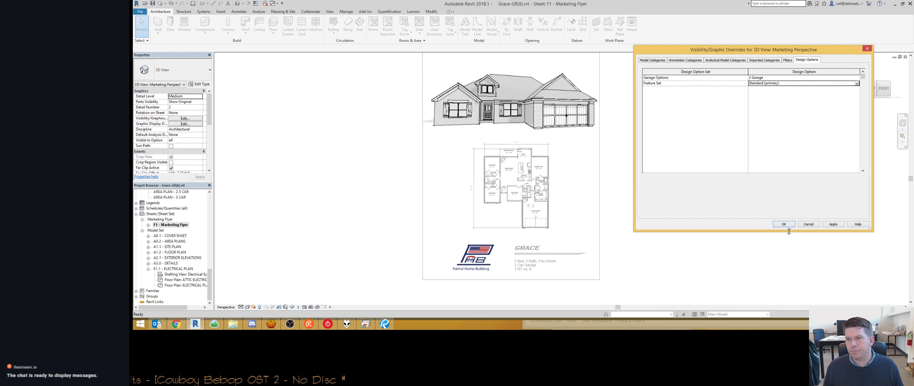
pyautogui.click(788, 224)
pyautogui.doubleClick(649, 136)
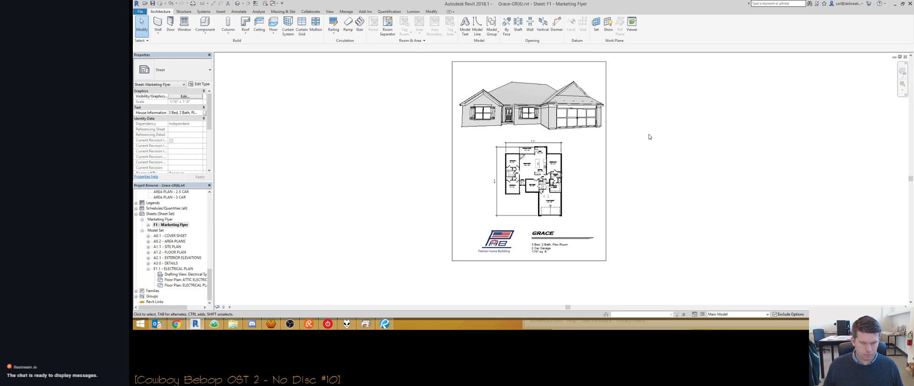
# Step: Print the standard Grace flyer with the Bluebeam PDF printer, overwriting Grace-2GR-Flyer-12.7.17.pdf in the Issued PDFs folder
pyautogui.hotkey('ctrl', 'p')
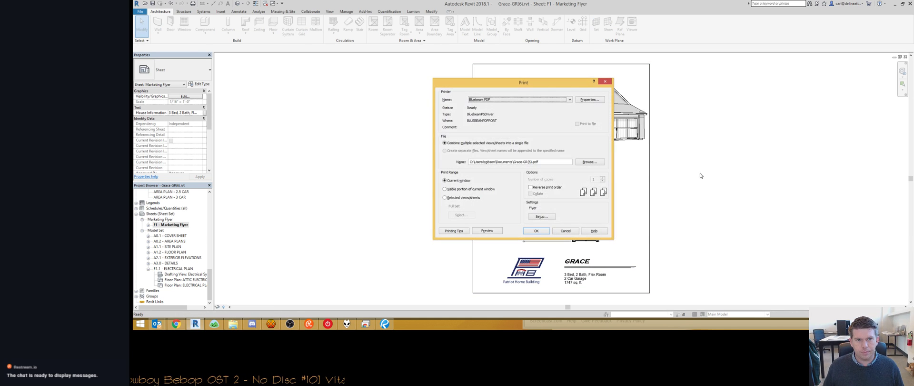
pyautogui.click(535, 232)
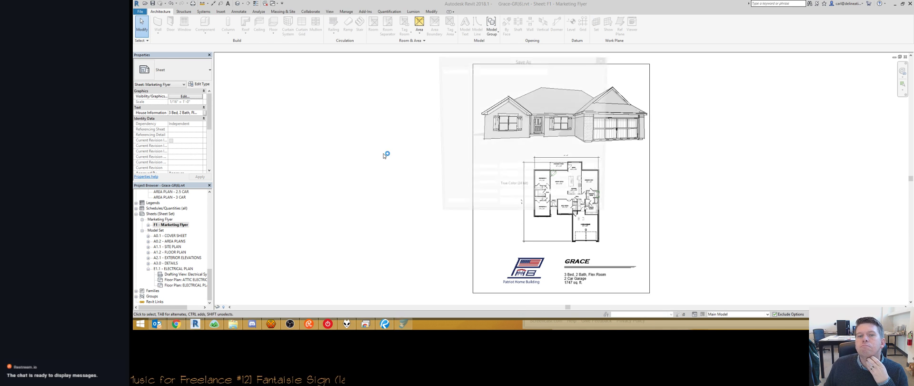
pyautogui.scroll(5, 512, 145)
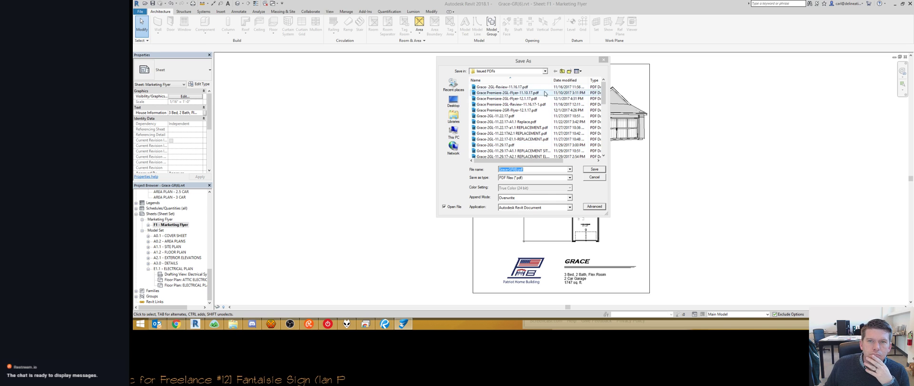
pyautogui.click(511, 93)
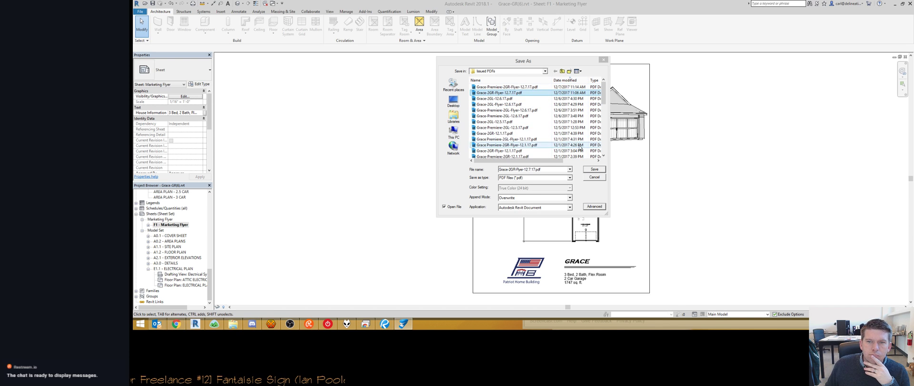
pyautogui.click(590, 170)
pyautogui.click(538, 162)
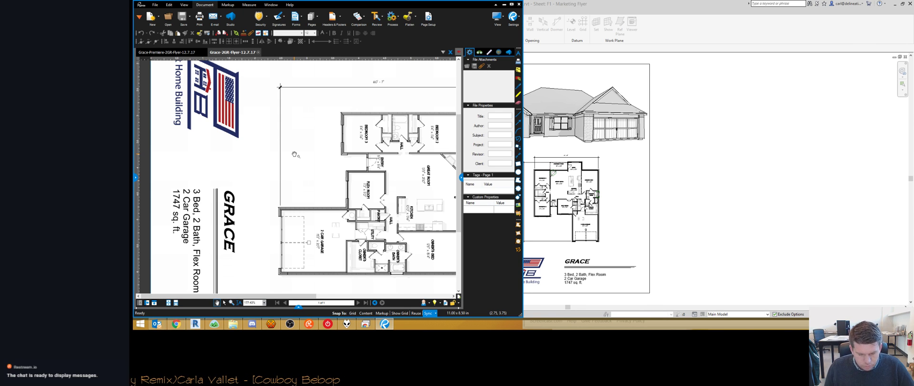
# Step: Rotate the Grace-2GR-Flyer-12.7.17 page 90° counterclockwise and save the PDF
pyautogui.hotkey('ctrl', 'shift', 'r')
pyautogui.press('Return')
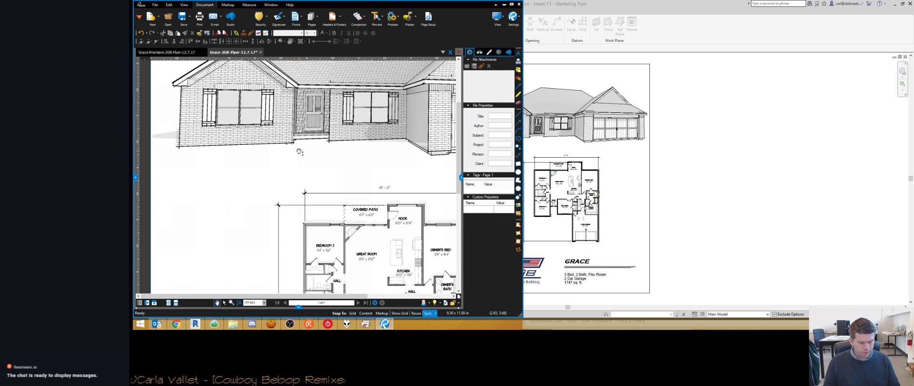
pyautogui.hotkey('ctrl', 's')
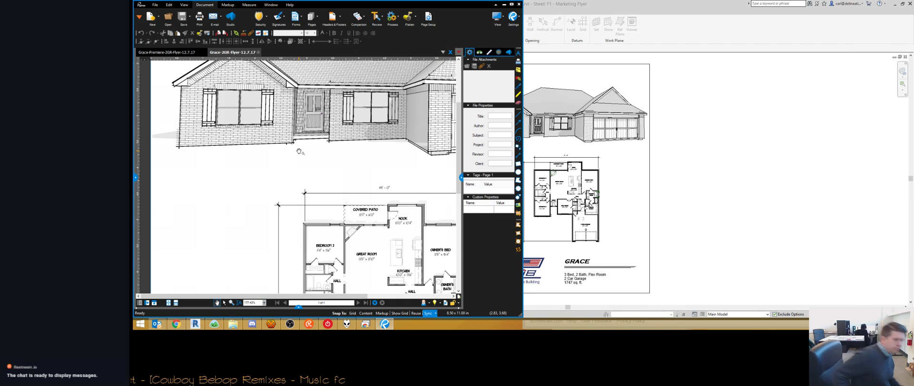
# Step: Look over the whole page of the rotated Grace flyer PDF and check the incoming Basecamp message
pyautogui.scroll(-3, 291, 147)
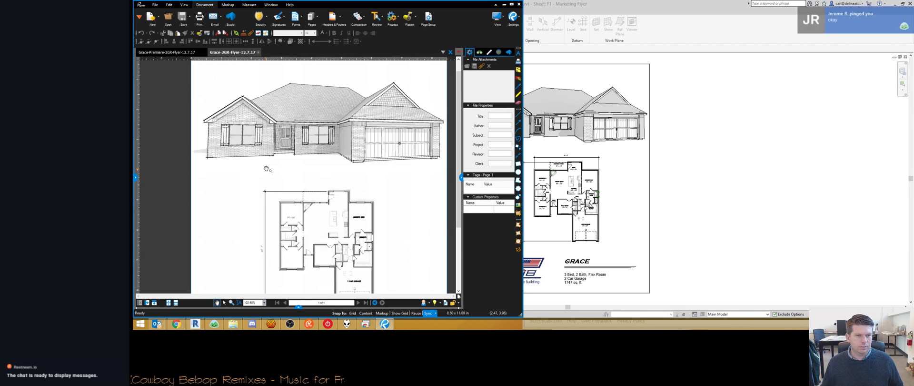
pyautogui.scroll(-2, 285, 165)
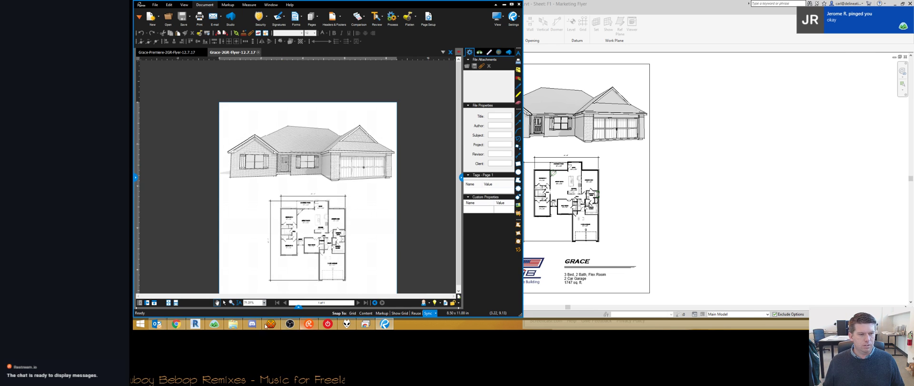
pyautogui.click(213, 324)
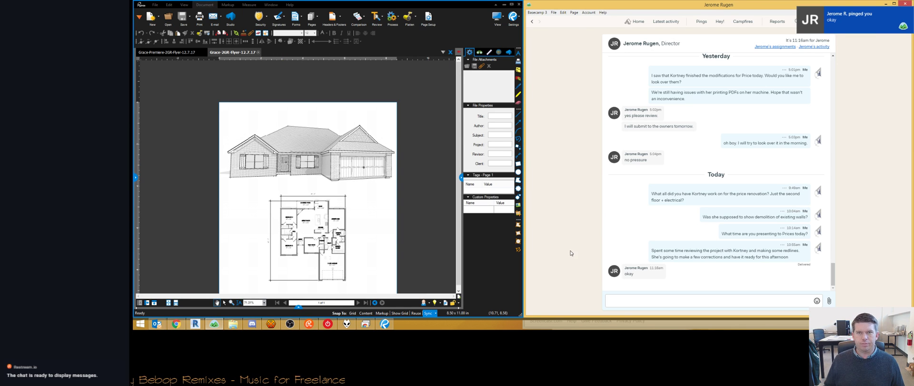
pyautogui.click(909, 10)
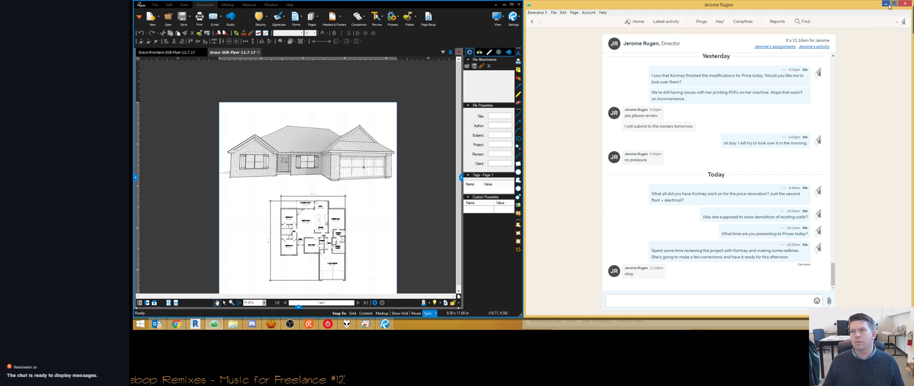
pyautogui.click(886, 3)
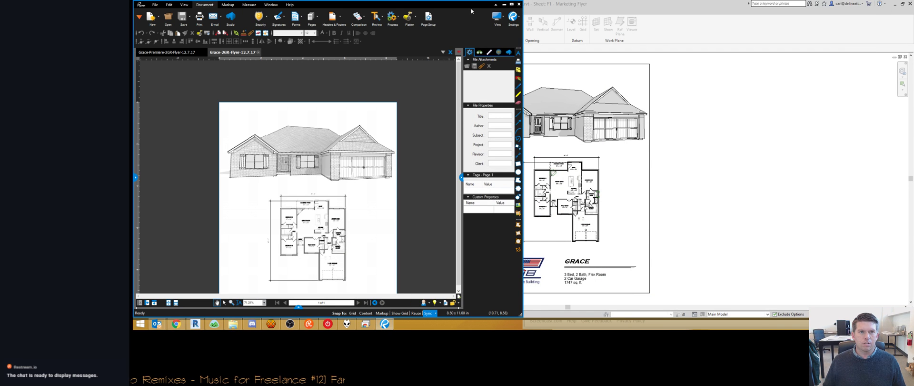
pyautogui.scroll(-1, 305, 165)
pyautogui.scroll(1, 291, 262)
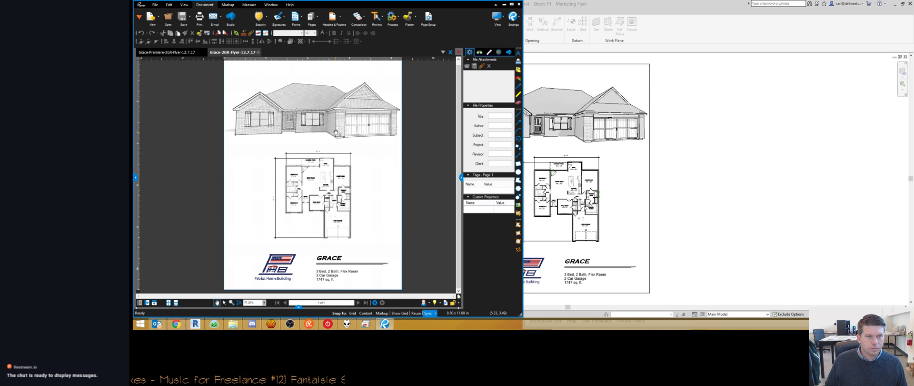
pyautogui.scroll(-2, 414, 95)
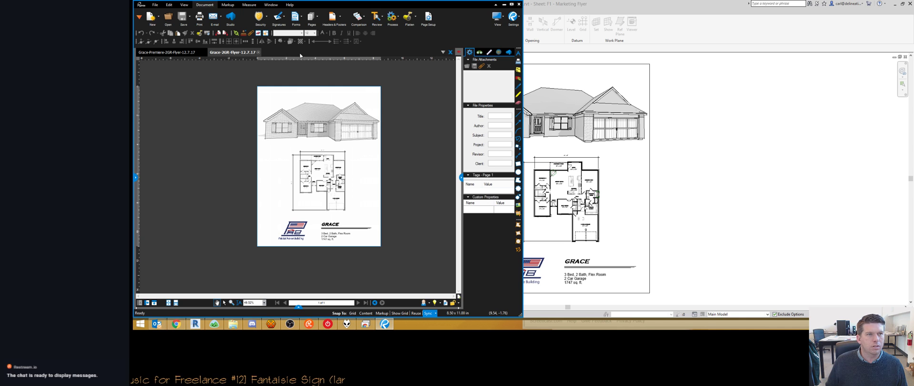
# Step: Close both Grace flyer PDFs and the PDF editor, returning to the Marketing Flyer sheet in Revit
pyautogui.click(259, 54)
pyautogui.click(204, 53)
pyautogui.click(519, 5)
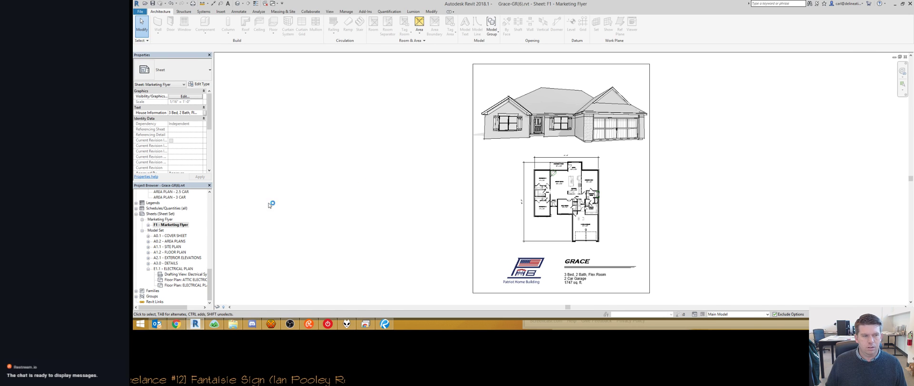
# Step: Examine the house perspective on sheet A0.1 - COVER SHEET and the floor area layouts on sheet A0.2 - AREA PLANS
pyautogui.doubleClick(171, 236)
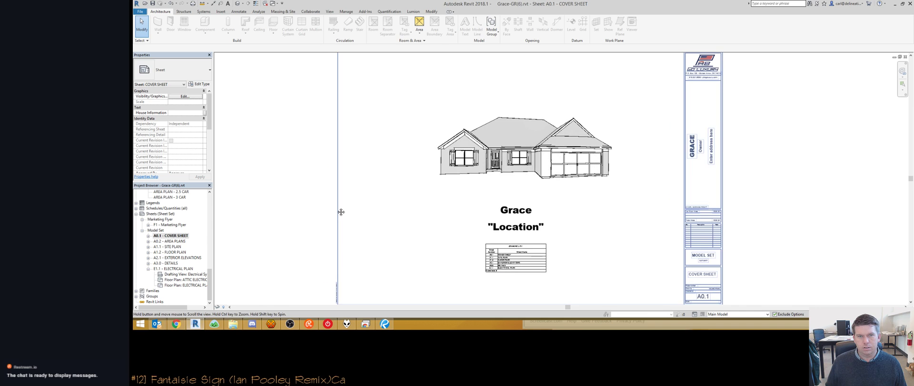
pyautogui.scroll(3, 534, 133)
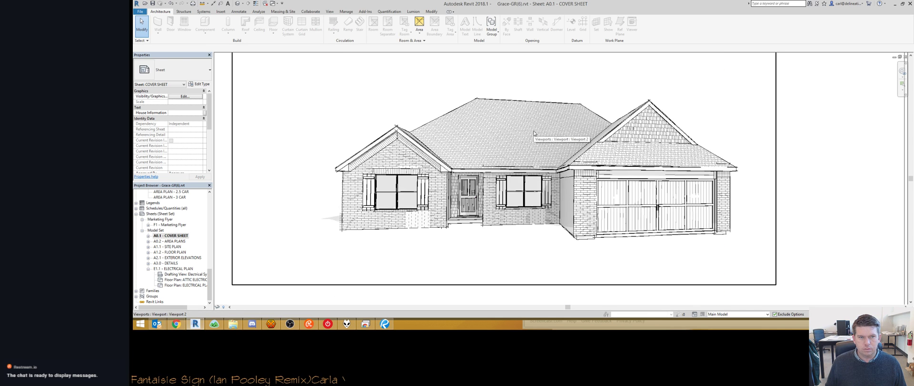
pyautogui.scroll(-3, 229, 243)
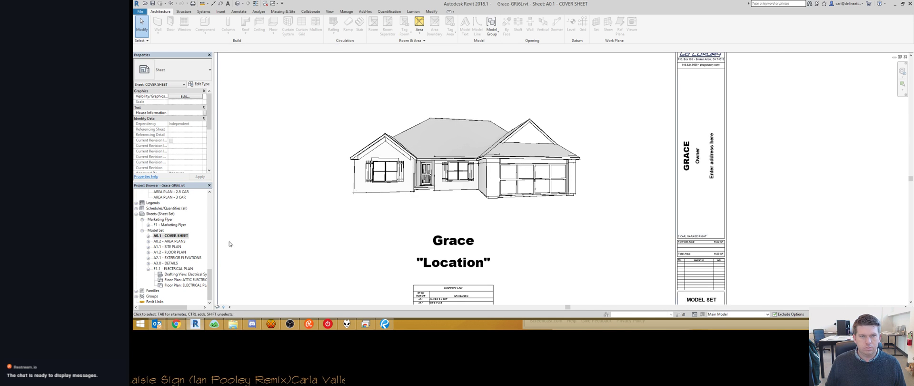
pyautogui.doubleClick(169, 241)
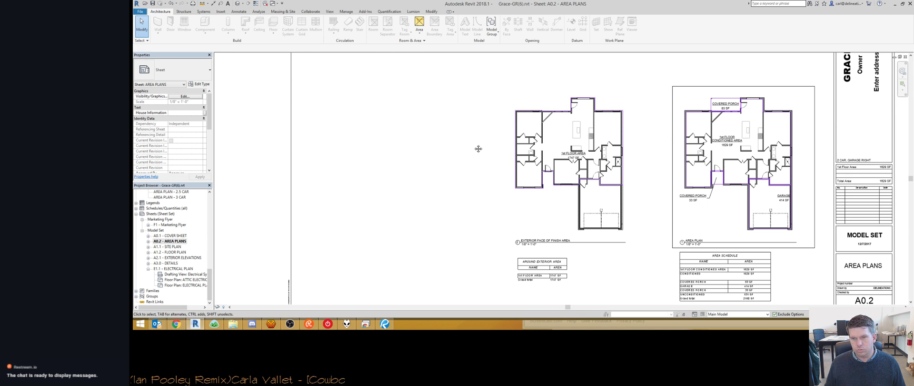
pyautogui.moveTo(477, 133); pyautogui.dragTo(449, 247, button='middle')
pyautogui.moveTo(377, 225); pyautogui.dragTo(379, 173, button='middle')
pyautogui.scroll(-1, 379, 173)
# Step: Set the Feature Set design option to Standard (primary) in the ROOF PLAN - 2 CAR view on sheet A1.1 - SITE PLAN
pyautogui.doubleClick(169, 246)
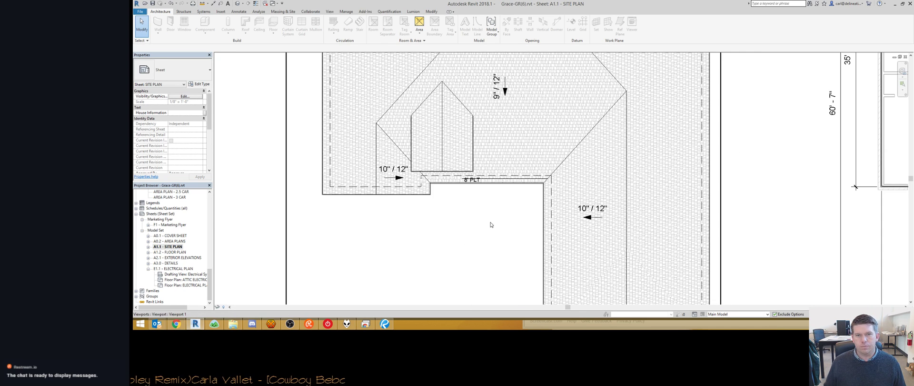
pyautogui.scroll(4, 420, 161)
pyautogui.scroll(-4, 420, 160)
pyautogui.doubleClick(449, 147)
pyautogui.press('v')
pyautogui.press('g')
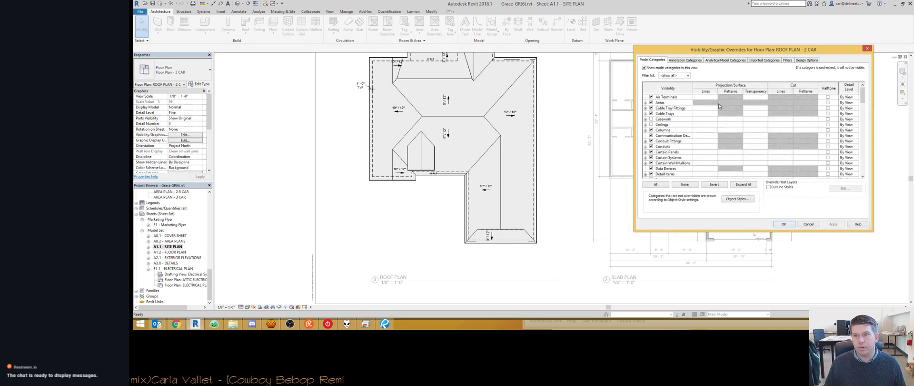
pyautogui.click(805, 60)
pyautogui.click(856, 83)
pyautogui.click(805, 94)
pyautogui.click(784, 224)
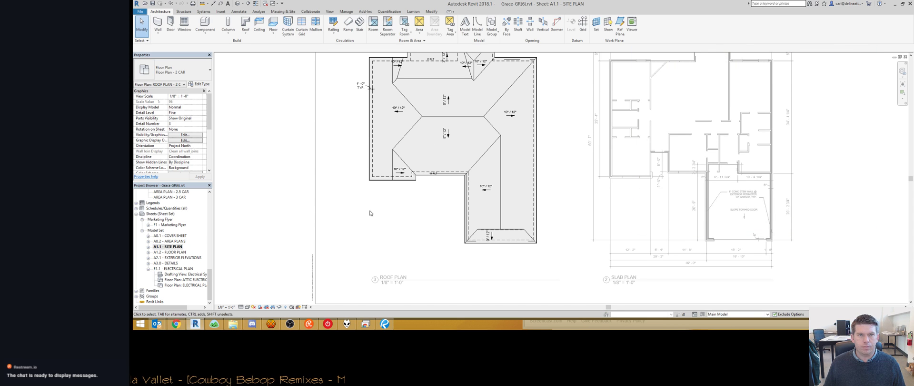
# Step: Move the Hidden-style detail line at the garage's front roof hip up 1 ft in the roof plan, and deactivate the view
pyautogui.scroll(-3, 369, 212)
pyautogui.moveTo(323, 225); pyautogui.dragTo(329, 192, button='middle')
pyautogui.scroll(2, 390, 76)
pyautogui.scroll(-2, 390, 76)
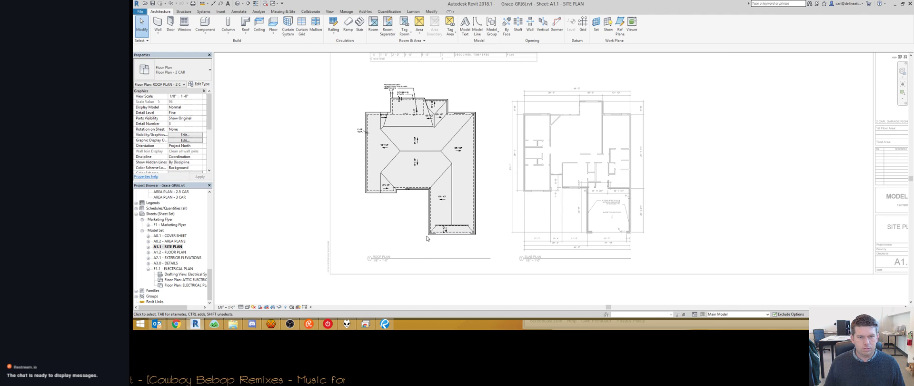
pyautogui.scroll(5, 429, 238)
pyautogui.click(440, 221)
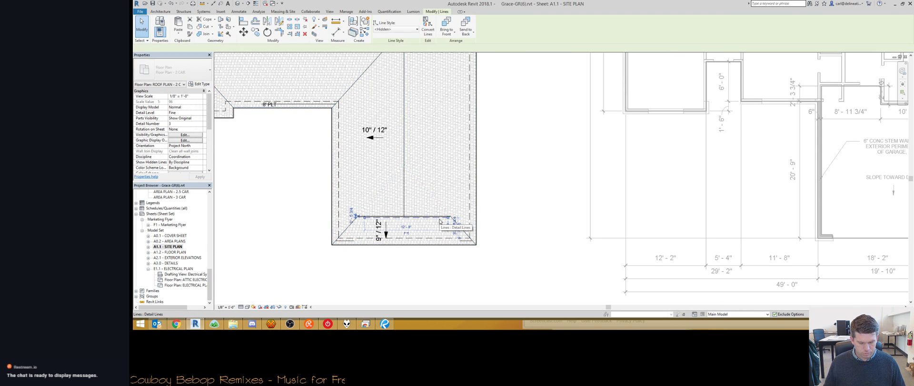
pyautogui.scroll(5, 430, 210)
pyautogui.moveTo(430, 210); pyautogui.dragTo(431, 199)
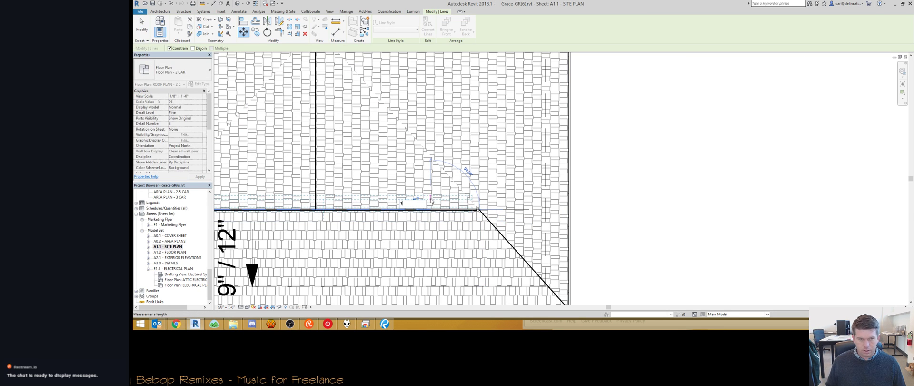
pyautogui.press('Escape')
pyautogui.scroll(-5, 365, 191)
pyautogui.scroll(-5, 365, 191)
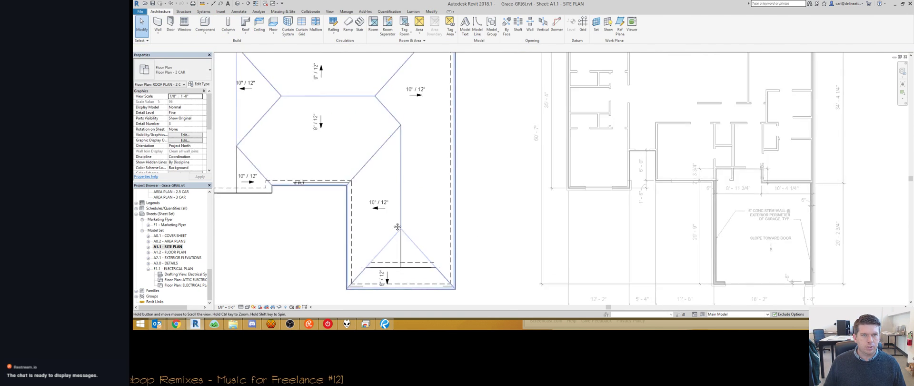
pyautogui.scroll(-3, 287, 268)
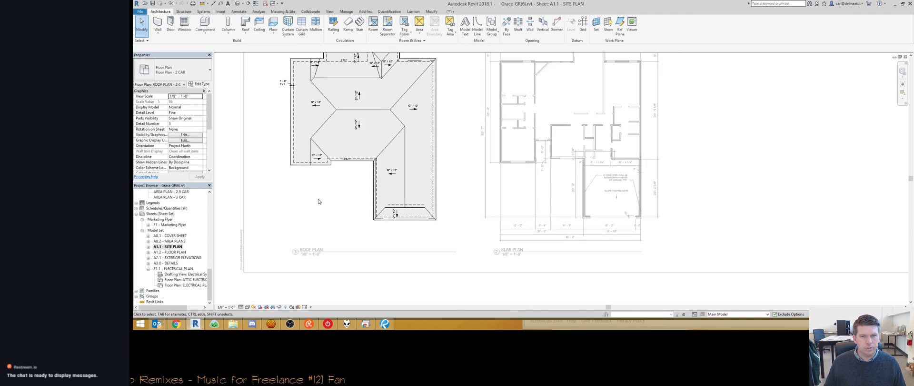
pyautogui.doubleClick(307, 234)
# Step: Examine the door and window schedules on sheet A1.1 - SITE PLAN
pyautogui.scroll(-3, 307, 234)
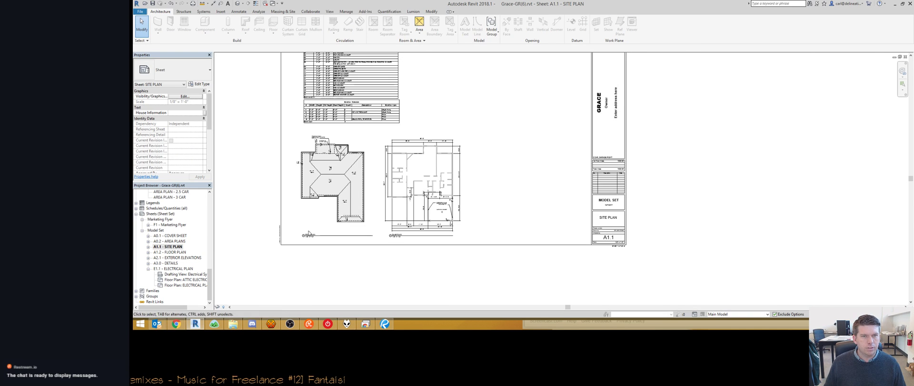
pyautogui.scroll(5, 362, 119)
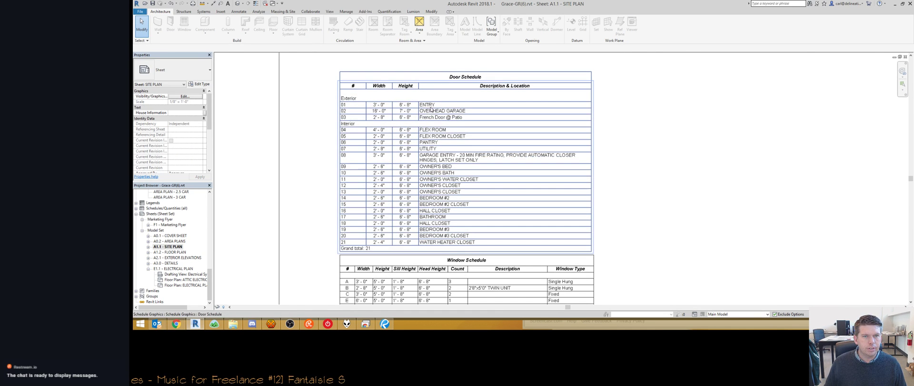
pyautogui.scroll(-2, 411, 113)
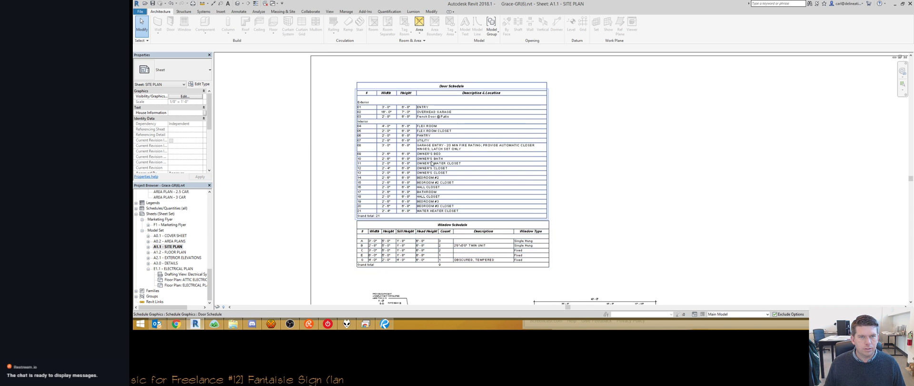
pyautogui.scroll(-3, 413, 224)
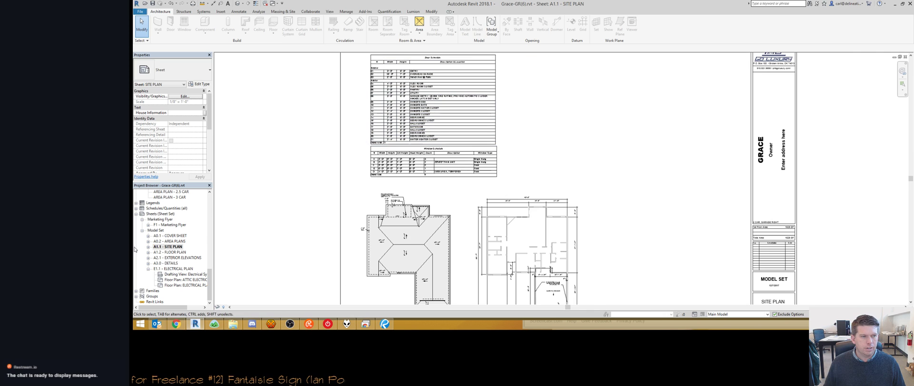
pyautogui.doubleClick(175, 252)
pyautogui.click(173, 247)
pyautogui.doubleClick(173, 247)
pyautogui.scroll(3, 415, 113)
pyautogui.scroll(-2, 414, 114)
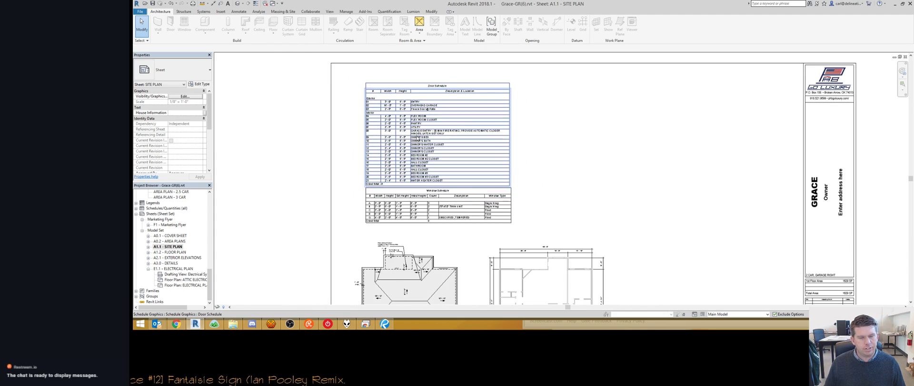
# Step: Inspect the patio door at the rear of the house in the 3D view and return to the site plan sheet
pyautogui.press('d')
pyautogui.keyDown('shift'); pyautogui.moveTo(728, 210); pyautogui.dragTo(497, 130, button='middle'); pyautogui.keyUp('shift')
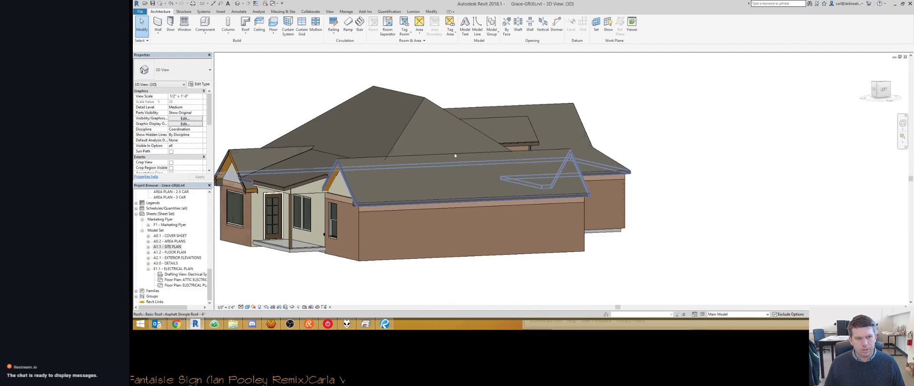
pyautogui.hotkey('ctrl', 'Tab')
# Step: Open the Door Schedule and replace the Description & Location text of exterior door 03 with PATIO DOOR
pyautogui.doubleClick(376, 138)
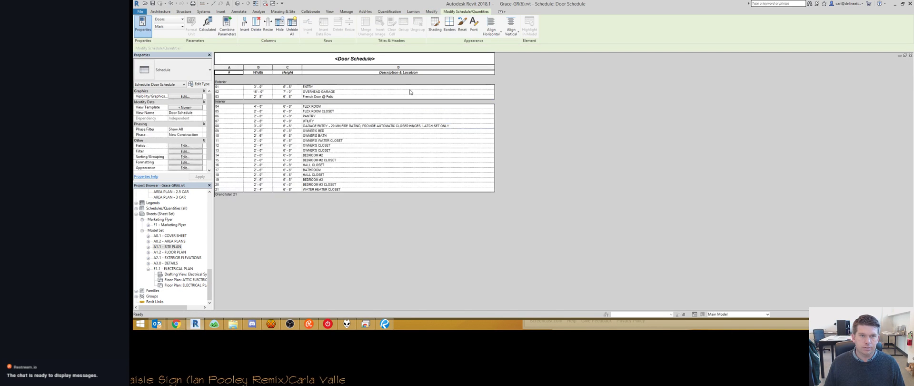
pyautogui.click(320, 98)
pyautogui.moveTo(303, 96); pyautogui.dragTo(322, 98)
pyautogui.click(322, 99)
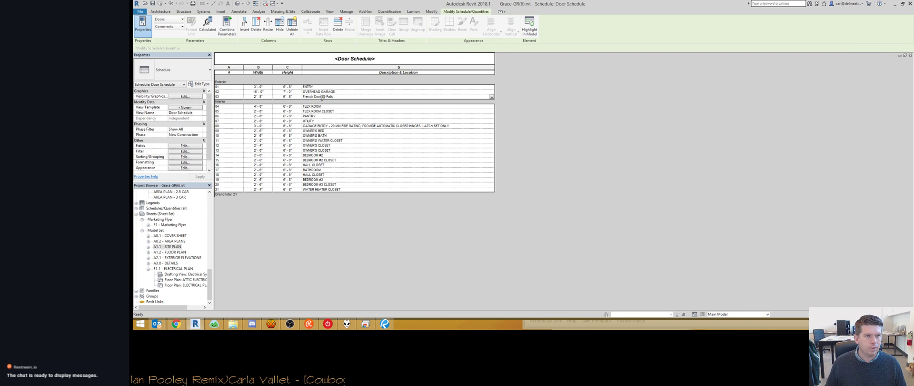
pyautogui.moveTo(323, 96); pyautogui.dragTo(292, 103)
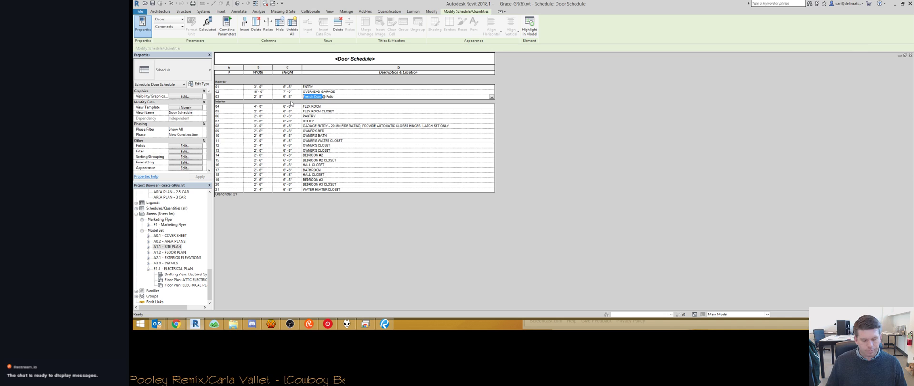
pyautogui.press('Delete')
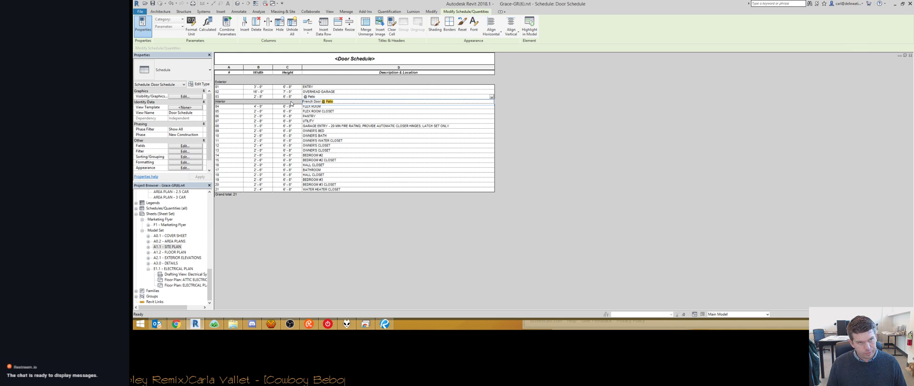
pyautogui.press('Delete')
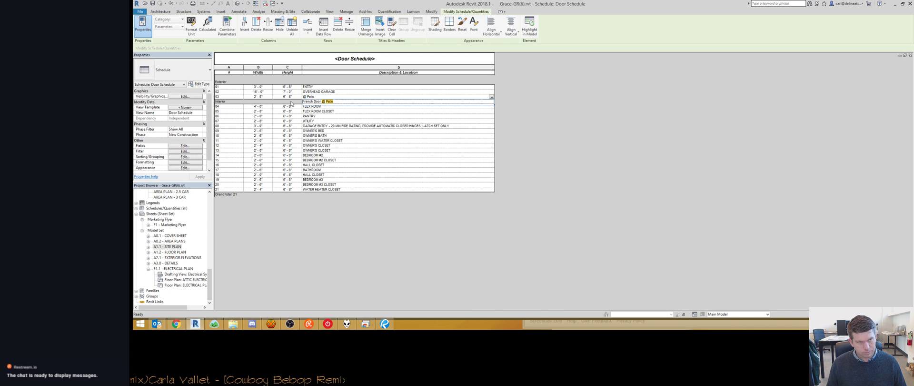
pyautogui.press('Delete')
pyautogui.press('Delete')
pyautogui.press('Delete')
pyautogui.press('Delete')
pyautogui.write('PATIO')
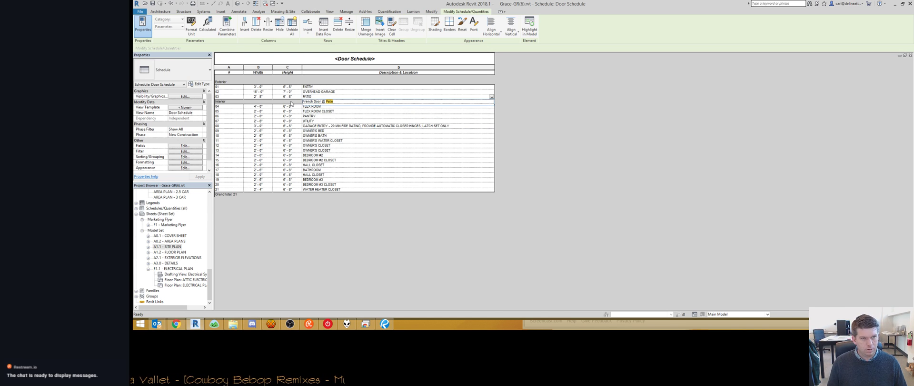
pyautogui.write(' DOOR')
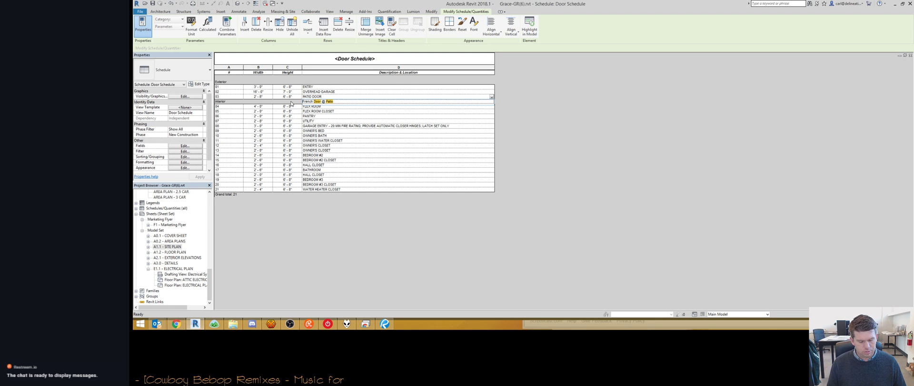
pyautogui.write(', GLAZED W/ INTER')
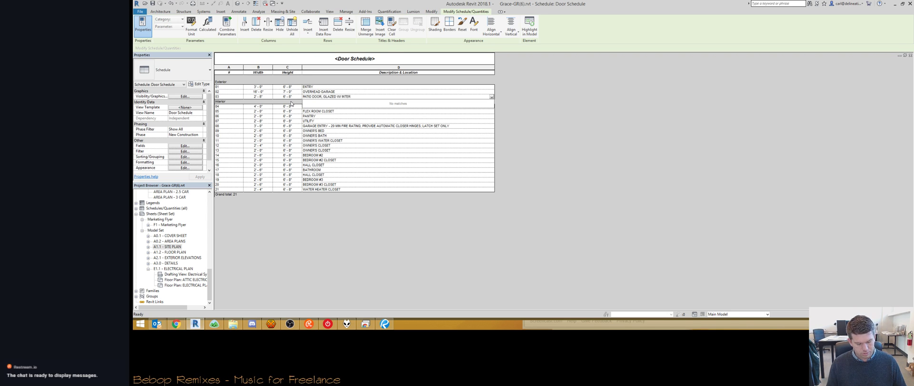
pyautogui.press('BackSpace')
pyautogui.press('BackSpace')
pyautogui.press('BackSpace')
pyautogui.press('BackSpace')
pyautogui.press('BackSpace')
pyautogui.press('BackSpace')
pyautogui.press('BackSpace')
pyautogui.press('BackSpace')
pyautogui.press('BackSpace')
pyautogui.press('BackSpace')
pyautogui.press('BackSpace')
pyautogui.press('BackSpace')
pyautogui.press('BackSpace')
pyautogui.press('BackSpace')
pyautogui.press('BackSpace')
pyautogui.press('BackSpace')
pyautogui.press('BackSpace')
pyautogui.press('BackSpace')
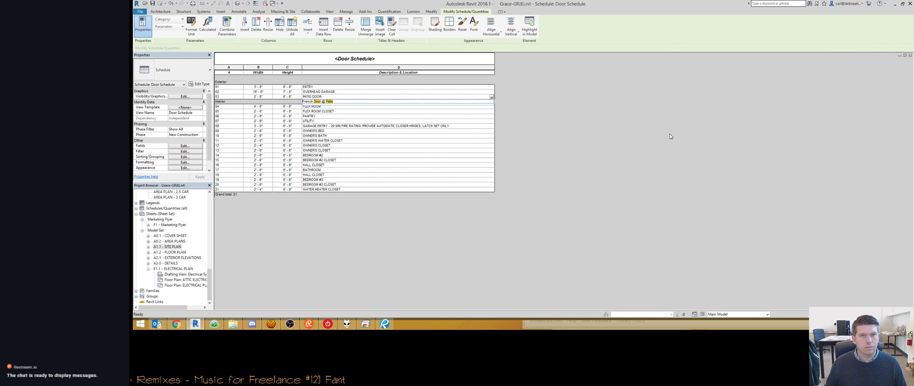
# Step: Close the Door Schedule and examine the window schedule, roof plan and slab plan on the site plan sheet
pyautogui.press('Escape')
pyautogui.click(910, 56)
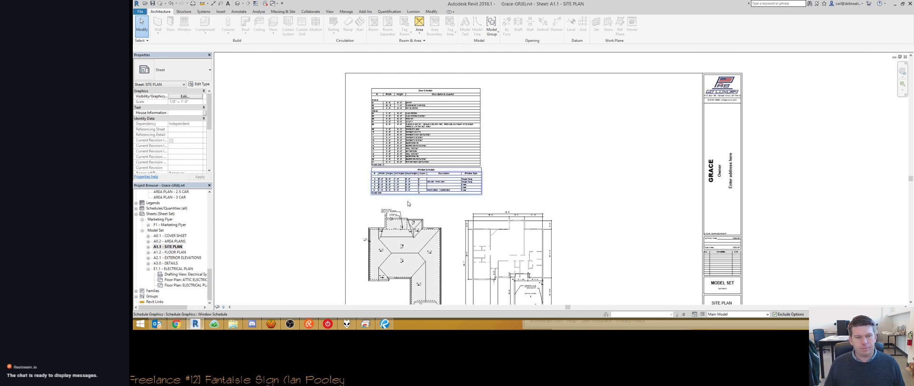
pyautogui.scroll(3, 394, 217)
pyautogui.scroll(-2, 427, 180)
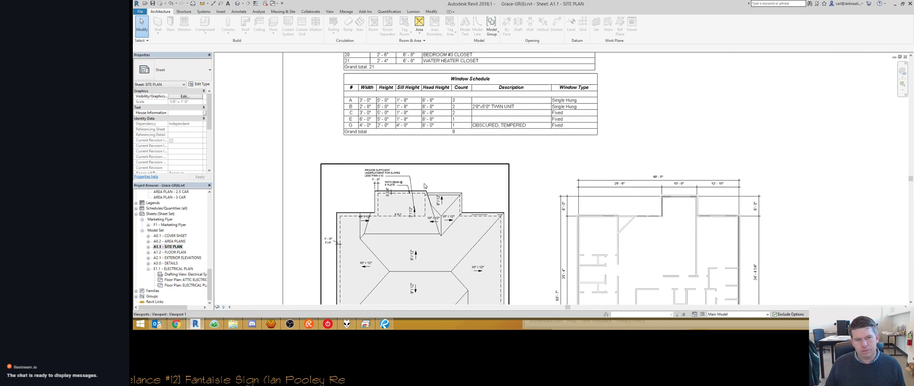
pyautogui.scroll(-3, 425, 186)
pyautogui.scroll(4, 559, 242)
pyautogui.moveTo(555, 238); pyautogui.dragTo(506, 99, button='middle')
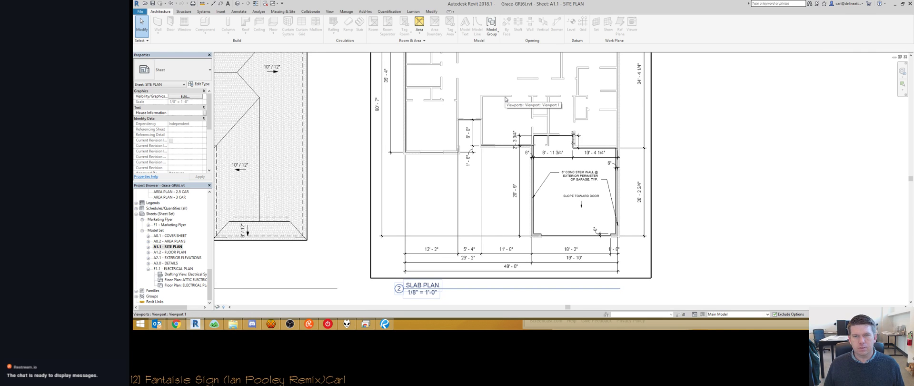
# Step: Activate the slab plan, move the 2' - 10" dimension behind the garage clear of the wall jog, and deactivate the view
pyautogui.doubleClick(578, 137)
pyautogui.click(578, 137)
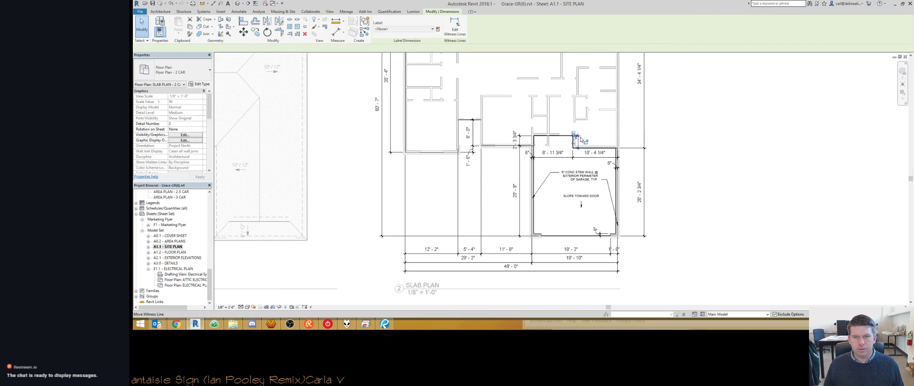
pyautogui.scroll(4, 577, 135)
pyautogui.click(586, 150)
pyautogui.scroll(-4, 541, 141)
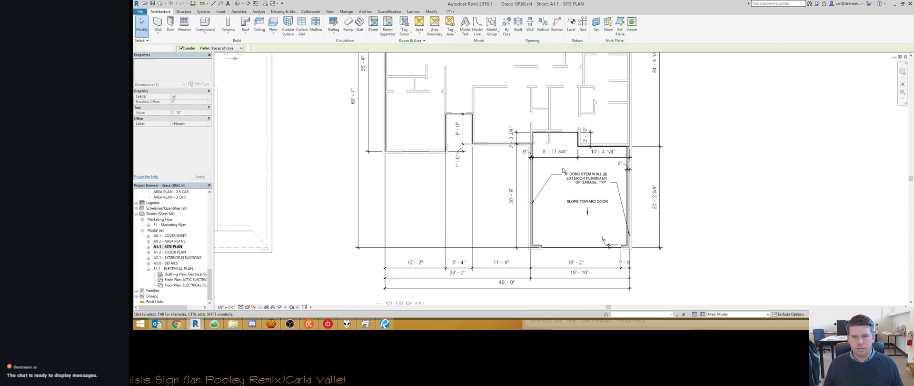
pyautogui.moveTo(433, 147); pyautogui.dragTo(435, 274, button='middle')
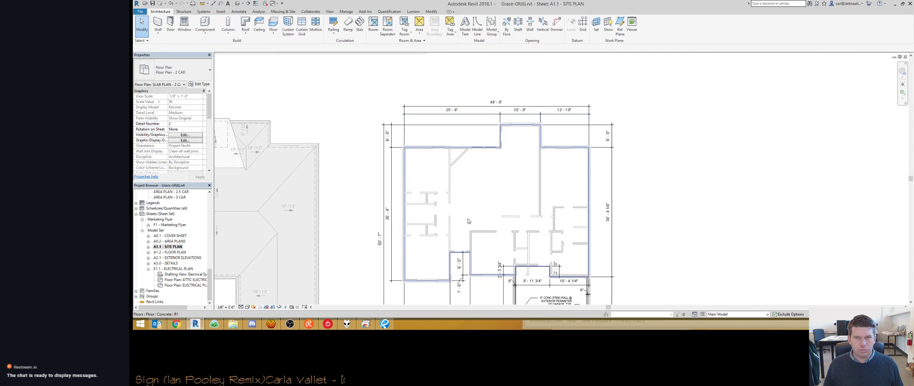
pyautogui.moveTo(468, 220); pyautogui.dragTo(478, 120, button='middle')
pyautogui.scroll(-1, 478, 120)
pyautogui.scroll(-6, 478, 120)
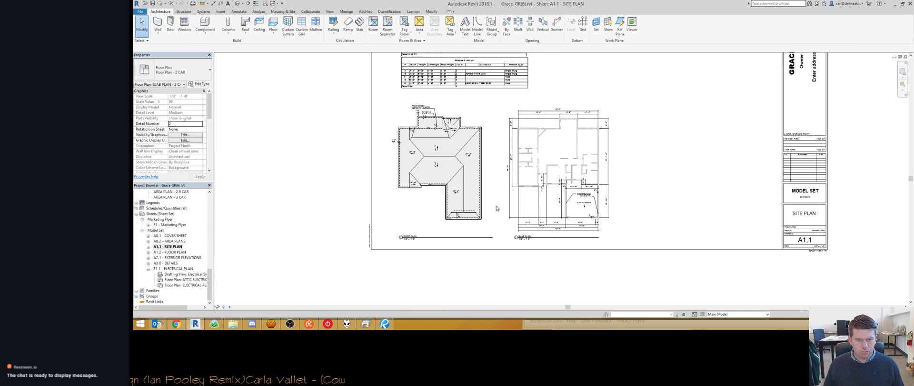
pyautogui.scroll(-2, 468, 168)
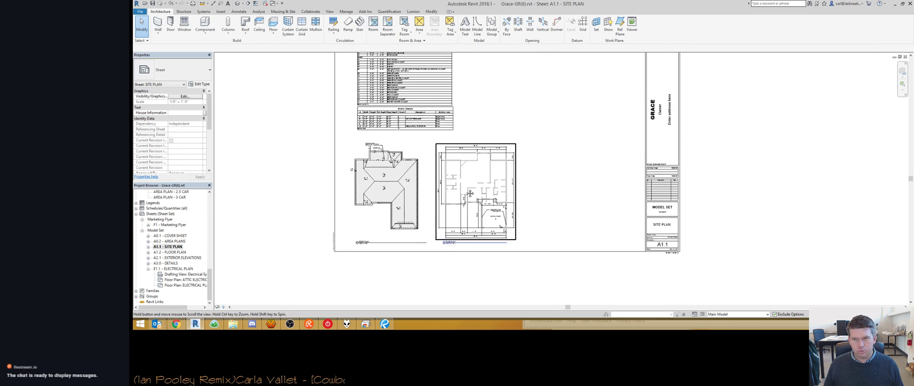
# Step: Open sheet A1.2 - FLOOR PLAN and nudge the floor plan viewport right until it sits beside the title block
pyautogui.doubleClick(181, 252)
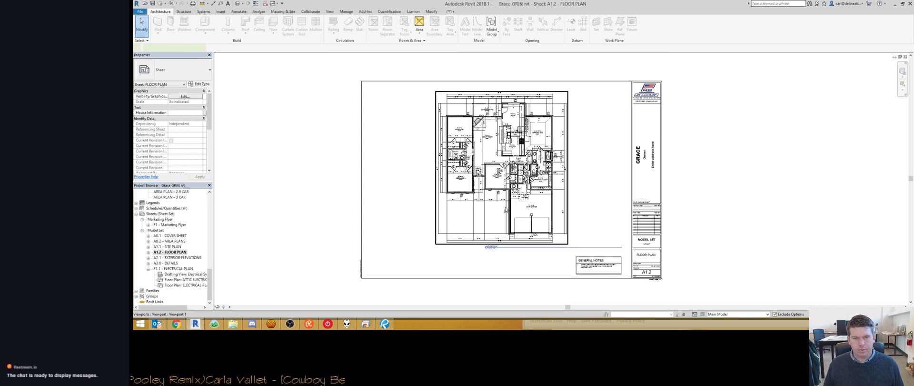
pyautogui.click(504, 212)
pyautogui.press('Right')
pyautogui.press('Right')
pyautogui.press('Right')
pyautogui.press('Right')
pyautogui.press('Right')
pyautogui.press('Right')
pyautogui.press('Right')
pyautogui.press('Right')
pyautogui.press('Right')
pyautogui.press('Right')
pyautogui.press('Right')
pyautogui.press('Right')
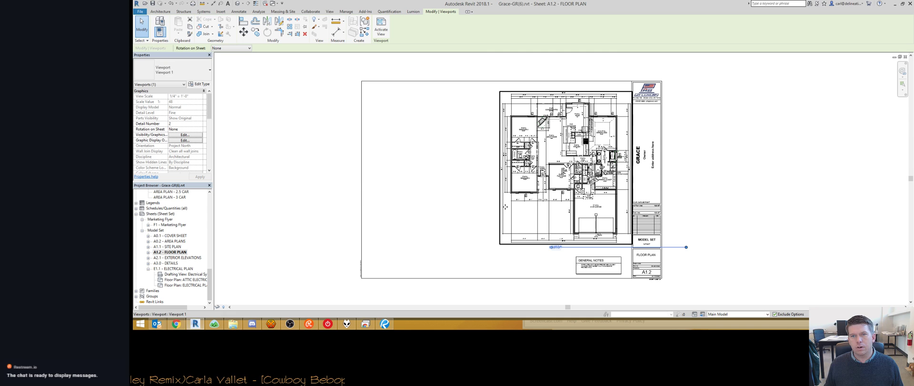
pyautogui.press('Right')
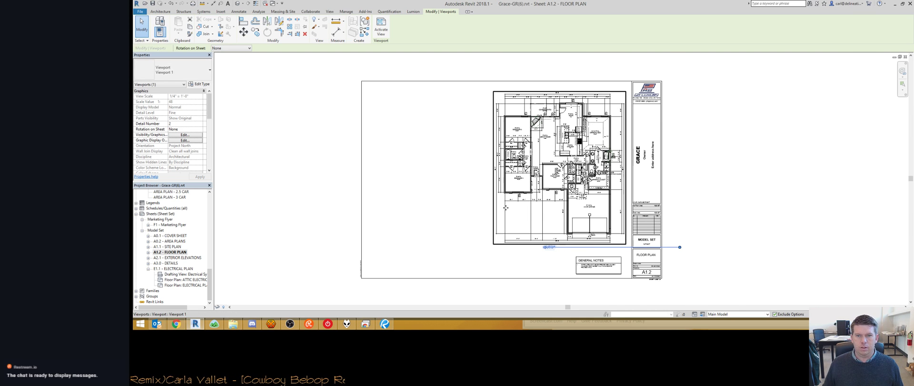
# Step: Try to nudge the floor plan's view title left along the sheet
pyautogui.click(565, 248)
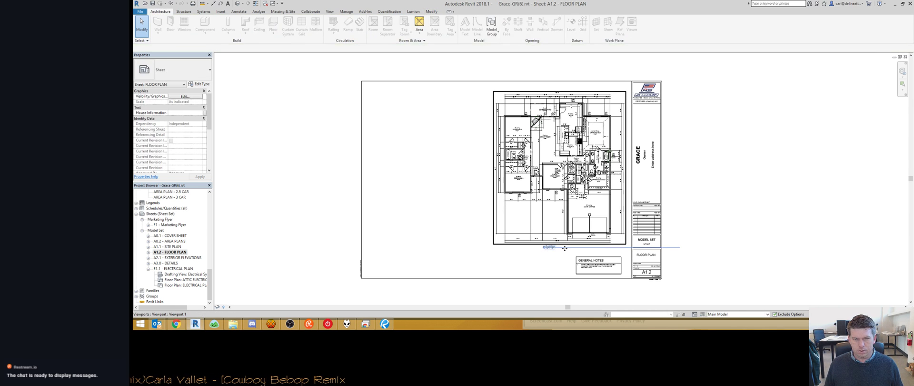
pyautogui.press('Left')
pyautogui.press('Left')
pyautogui.press('Left')
pyautogui.press('Left')
pyautogui.press('Left')
pyautogui.press('Left')
pyautogui.press('Left')
pyautogui.press('Right')
pyautogui.press('Right')
pyautogui.press('Right')
pyautogui.press('Right')
pyautogui.press('Right')
pyautogui.press('Right')
pyautogui.press('Right')
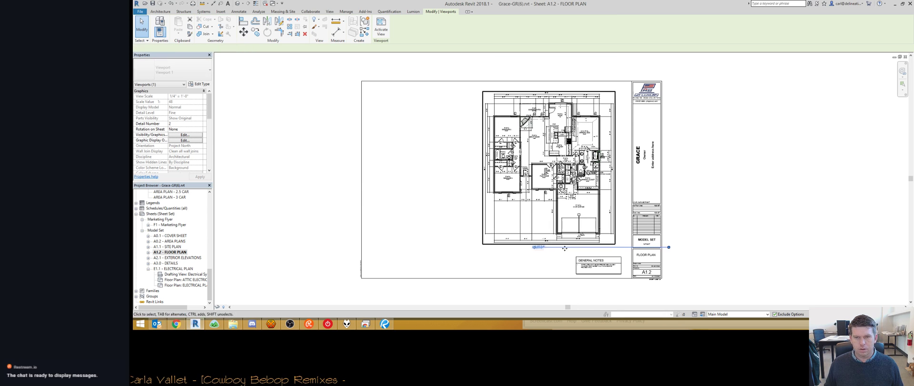
pyautogui.press('Escape')
# Step: Move the floor plan's view title left under the plan and shorten its line to end clear of the title block
pyautogui.press('Tab')
pyautogui.click(565, 248)
pyautogui.press('Left')
pyautogui.press('Left')
pyautogui.press('Left')
pyautogui.press('Left')
pyautogui.press('Left')
pyautogui.press('Right')
pyautogui.press('Right')
pyautogui.press('Escape')
pyautogui.click(632, 247)
pyautogui.click(627, 248)
pyautogui.moveTo(637, 247); pyautogui.dragTo(624, 250)
pyautogui.press('Escape')
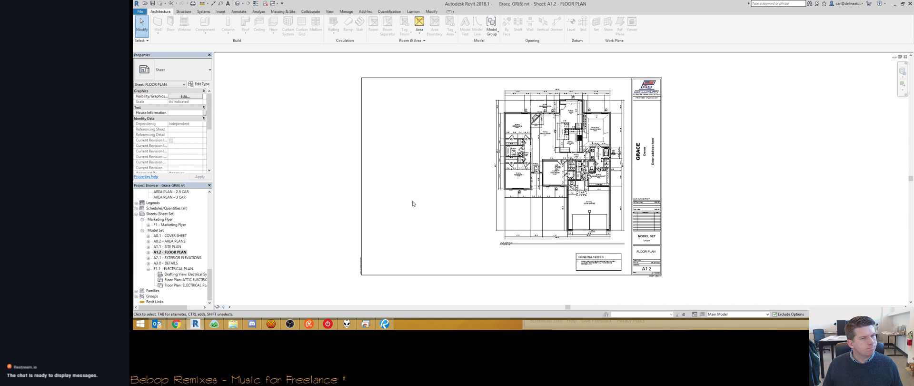
# Step: Turn on the Elevations annotation category in the active floor plan's visibility overrides and deactivate the view
pyautogui.doubleClick(520, 91)
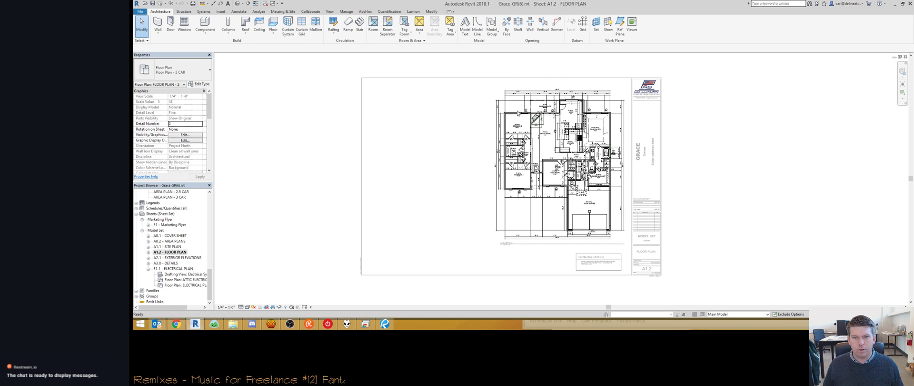
pyautogui.press('v')
pyautogui.press('g')
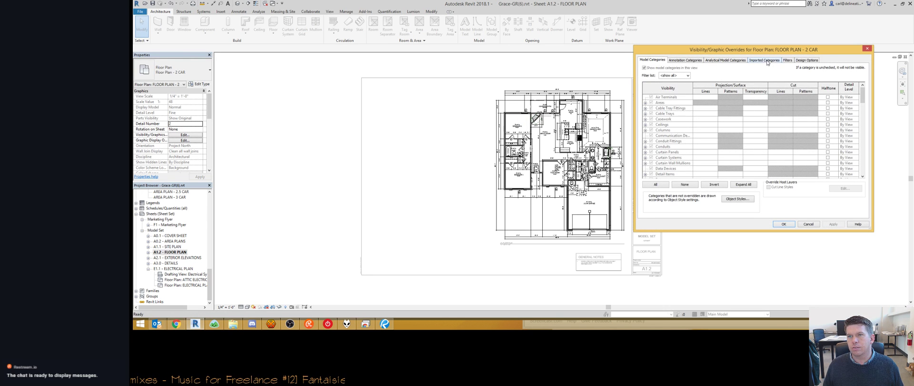
pyautogui.click(691, 60)
pyautogui.click(668, 147)
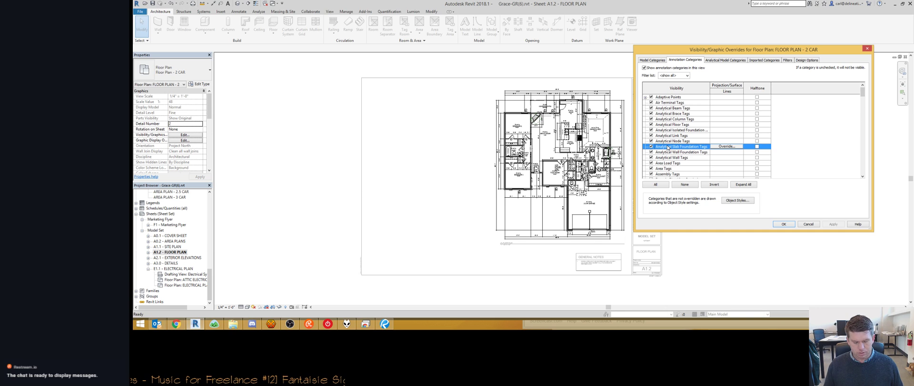
pyautogui.press('e')
pyautogui.press('e')
pyautogui.press('e')
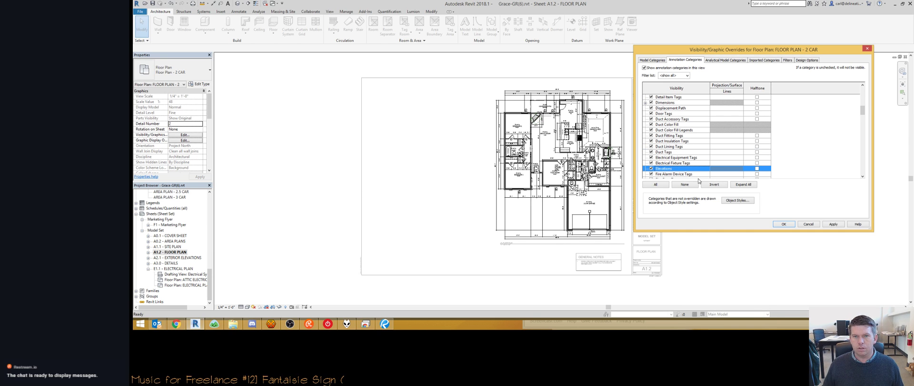
pyautogui.click(783, 224)
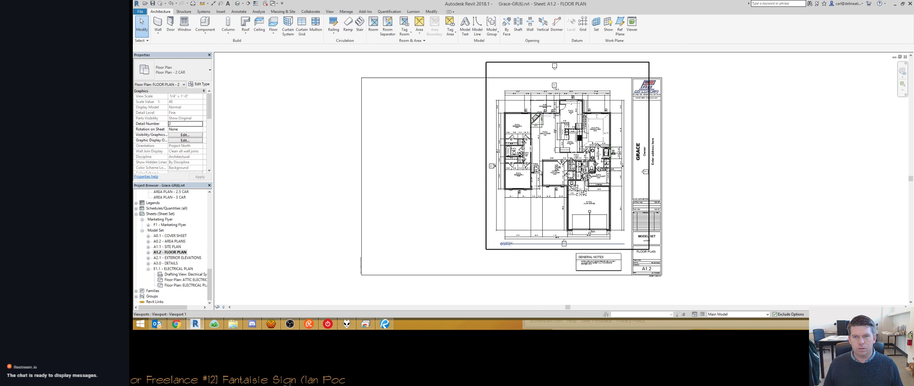
# Step: Activate the floor plan, move the right-hand elevation mark left off the title block, and deactivate the view
pyautogui.click(567, 173)
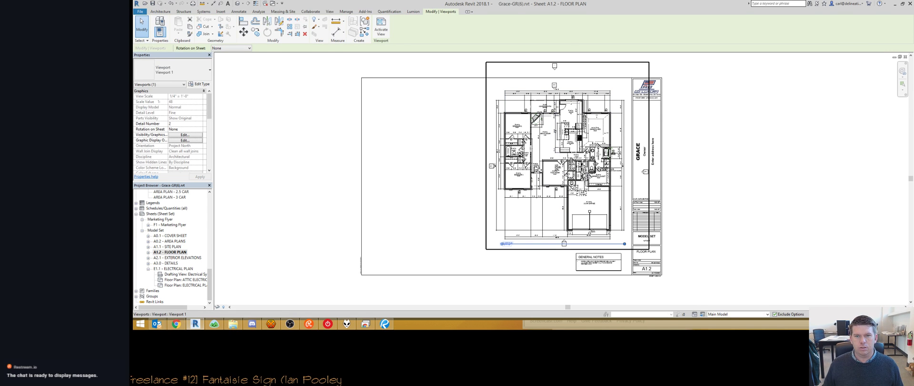
pyautogui.doubleClick(539, 169)
pyautogui.click(646, 171)
pyautogui.press('Left')
pyautogui.press('Left')
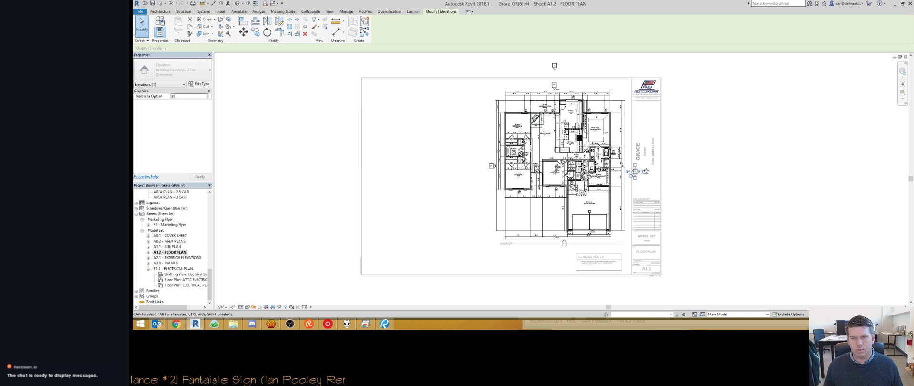
pyautogui.press('Escape')
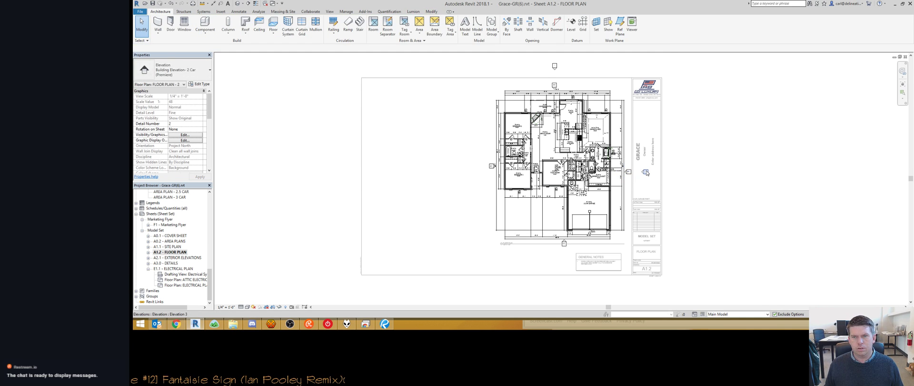
pyautogui.scroll(3, 628, 175)
pyautogui.scroll(-3, 627, 176)
pyautogui.doubleClick(461, 170)
# Step: Separate the overlapping elevation marks on the left side of the floor plan by shifting one left, and deactivate the view
pyautogui.scroll(6, 471, 160)
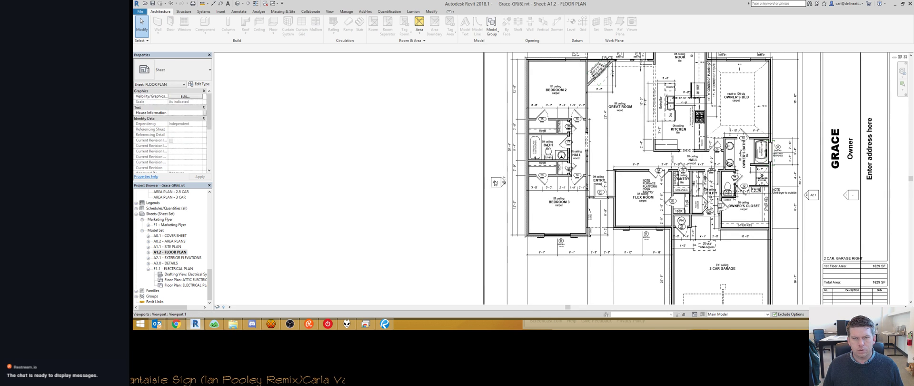
pyautogui.doubleClick(490, 180)
pyautogui.click(494, 182)
pyautogui.moveTo(492, 186); pyautogui.dragTo(492, 186)
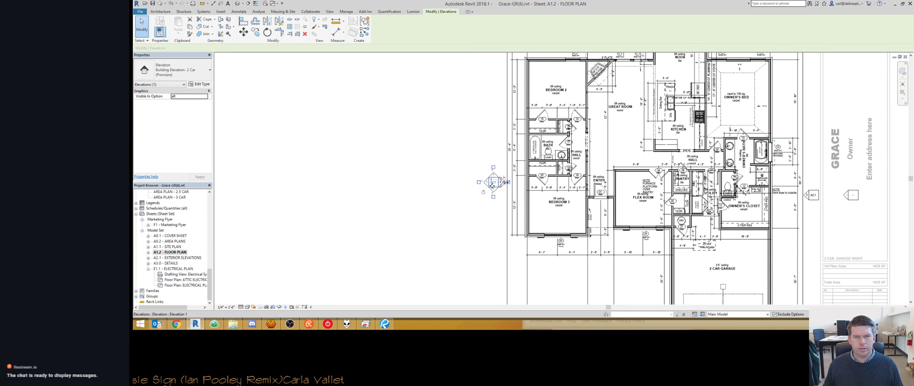
pyautogui.press('Escape')
pyautogui.doubleClick(497, 190)
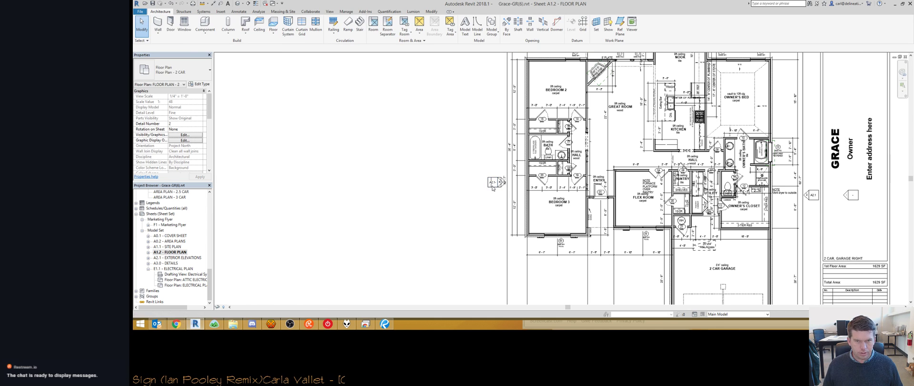
# Step: Inspect the dimensions across the floor plan on sheet A1.2 and activate the plan view for editing
pyautogui.moveTo(496, 190); pyautogui.dragTo(497, 190, button='middle')
pyautogui.scroll(-2, 496, 189)
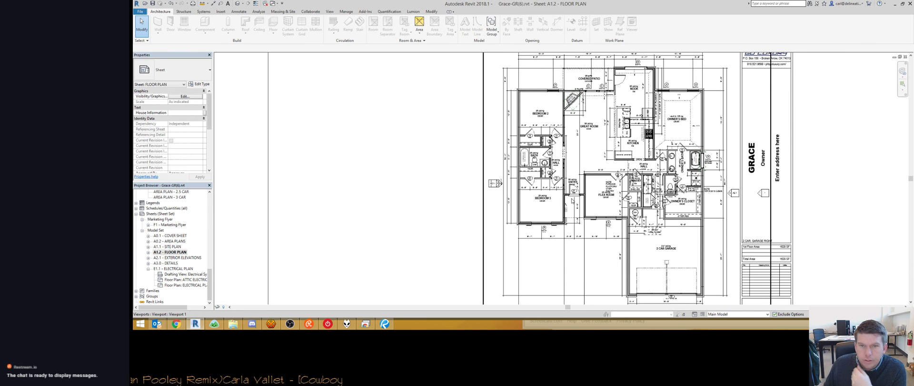
pyautogui.scroll(3, 548, 169)
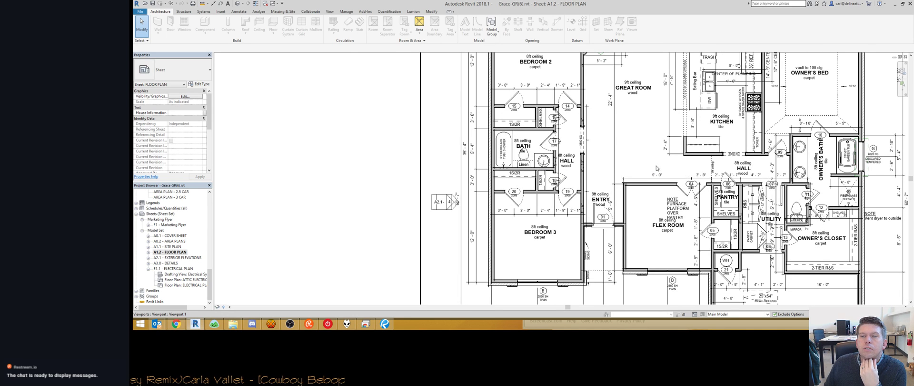
pyautogui.moveTo(716, 172); pyautogui.dragTo(552, 178, button='middle')
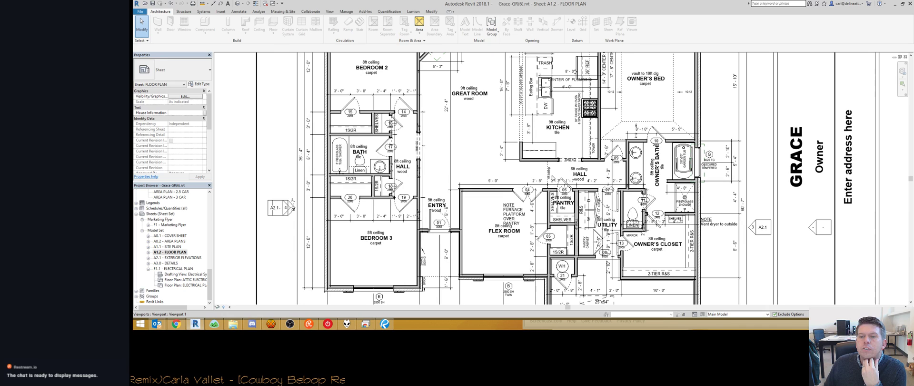
pyautogui.moveTo(535, 208); pyautogui.dragTo(525, 203, button='middle')
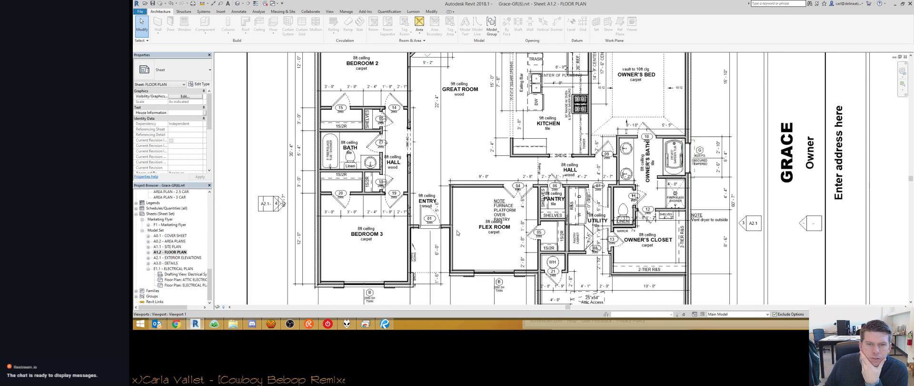
pyautogui.doubleClick(414, 159)
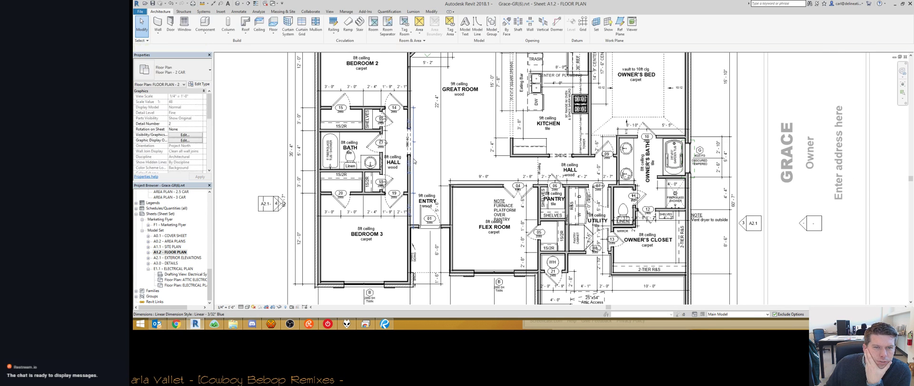
# Step: Select the vertical dimension strings in the entry, great room, kitchen and covered patio areas of the floor plan
pyautogui.click(414, 160)
pyautogui.keyDown('ctrl'); pyautogui.click(438, 152); pyautogui.keyUp('ctrl')
pyautogui.moveTo(473, 140); pyautogui.dragTo(469, 229, button='middle')
pyautogui.keyDown('ctrl'); pyautogui.click(496, 182); pyautogui.keyUp('ctrl')
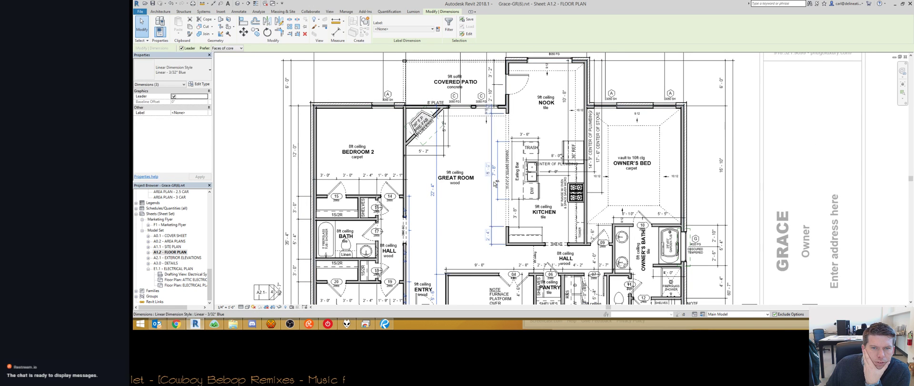
pyautogui.keyDown('ctrl'); pyautogui.click(486, 172); pyautogui.keyUp('ctrl')
pyautogui.moveTo(497, 79); pyautogui.dragTo(498, 128, button='middle')
pyautogui.keyDown('ctrl'); pyautogui.click(496, 131); pyautogui.keyUp('ctrl')
# Step: Add the left exterior dimension strings and the vertical strings around the utility room and owner's bath to the selection
pyautogui.scroll(-2, 287, 195)
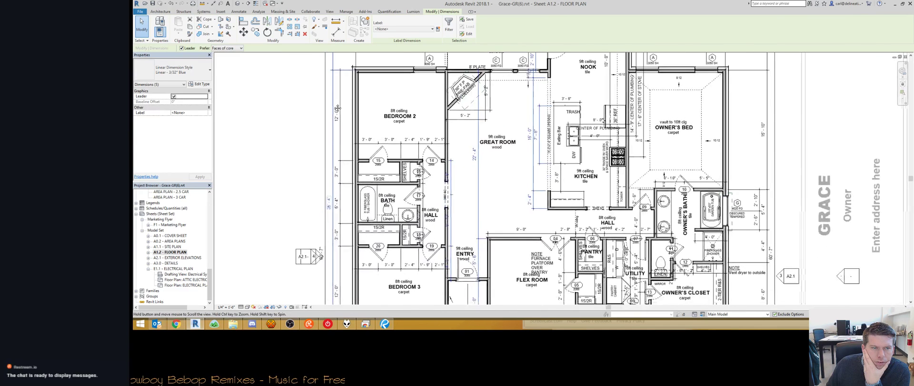
pyautogui.keyDown('ctrl'); pyautogui.moveTo(344, 180); pyautogui.dragTo(323, 166); pyautogui.keyUp('ctrl')
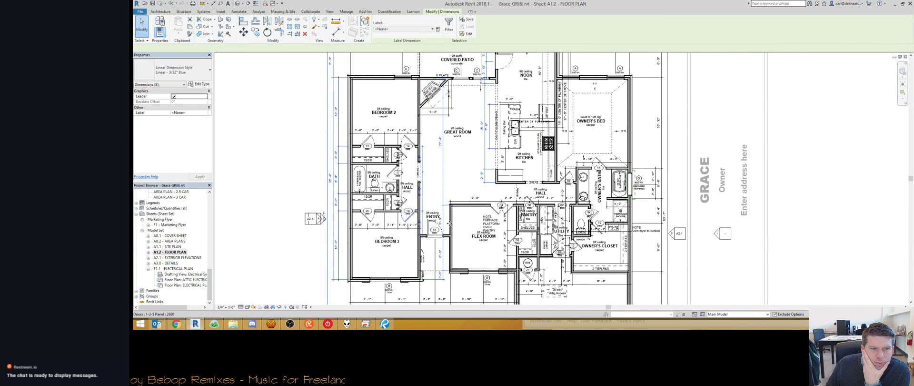
pyautogui.scroll(2, 662, 162)
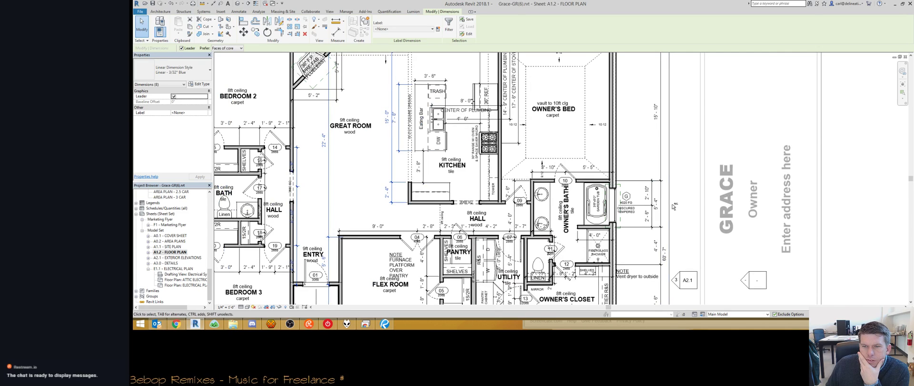
pyautogui.moveTo(647, 228); pyautogui.dragTo(628, 160, button='middle')
pyautogui.scroll(-2, 628, 161)
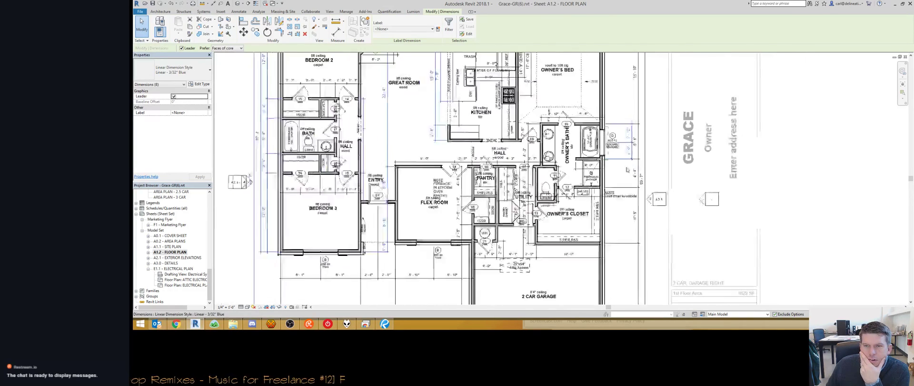
pyautogui.scroll(3, 553, 225)
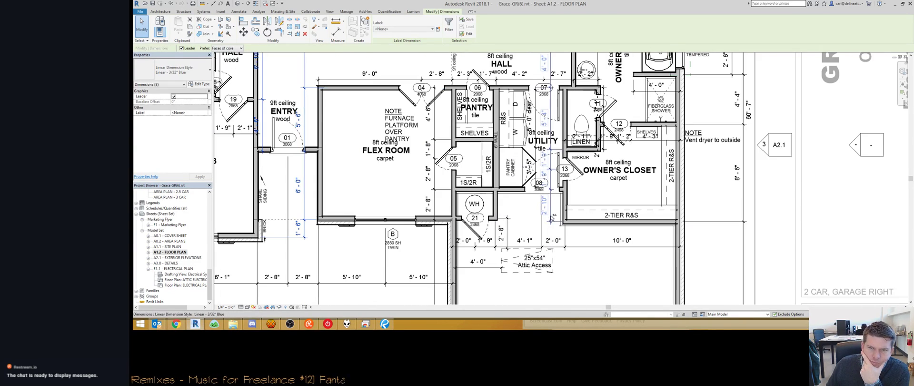
pyautogui.moveTo(604, 87); pyautogui.dragTo(577, 156, button='middle')
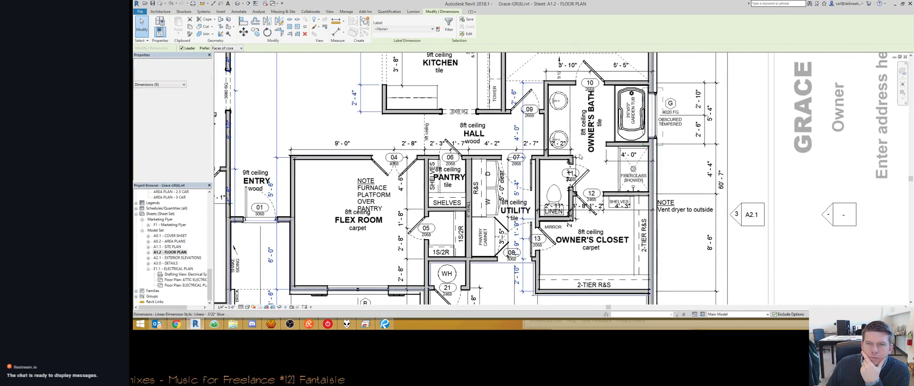
pyautogui.keyDown('ctrl'); pyautogui.click(573, 152); pyautogui.keyUp('ctrl')
# Step: Add the vertical center-of-plumbing and center-of-stove dimensions beside the owner's bedroom to the selection
pyautogui.moveTo(528, 107); pyautogui.dragTo(526, 232, button='middle')
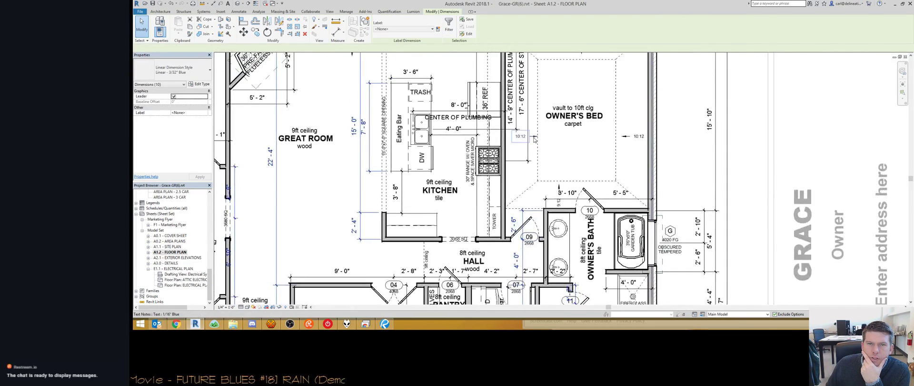
pyautogui.scroll(-2, 520, 132)
pyautogui.moveTo(518, 128); pyautogui.dragTo(526, 185, button='middle')
pyautogui.scroll(1, 536, 163)
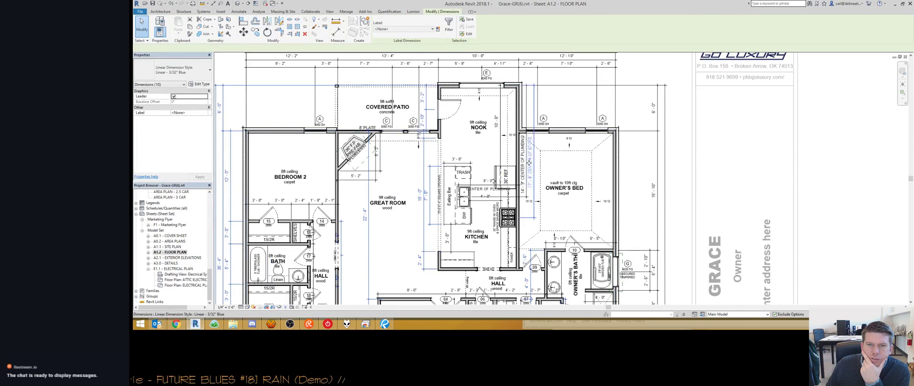
pyautogui.keyDown('ctrl'); pyautogui.click(529, 162); pyautogui.keyUp('ctrl')
pyautogui.keyDown('ctrl'); pyautogui.click(522, 162); pyautogui.keyUp('ctrl')
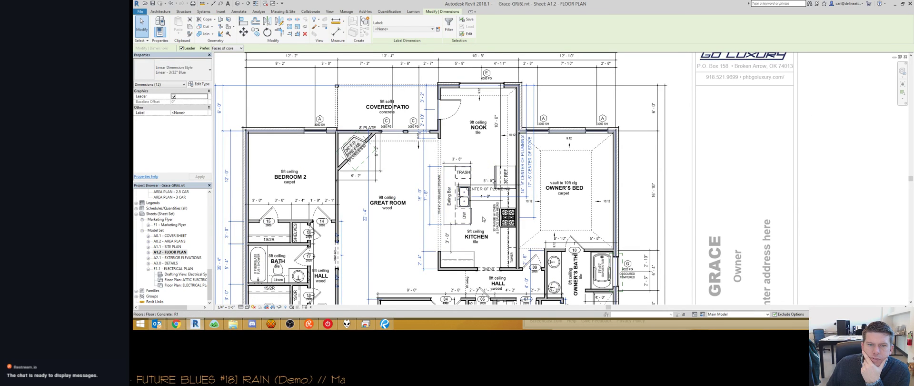
# Step: Add the vertical dimension on the garage's left side to the selection and nudge all selected dimensions slightly right
pyautogui.moveTo(483, 215); pyautogui.dragTo(495, 160, button='middle')
pyautogui.scroll(1, 495, 160)
pyautogui.scroll(-2, 496, 160)
pyautogui.scroll(-1, 495, 160)
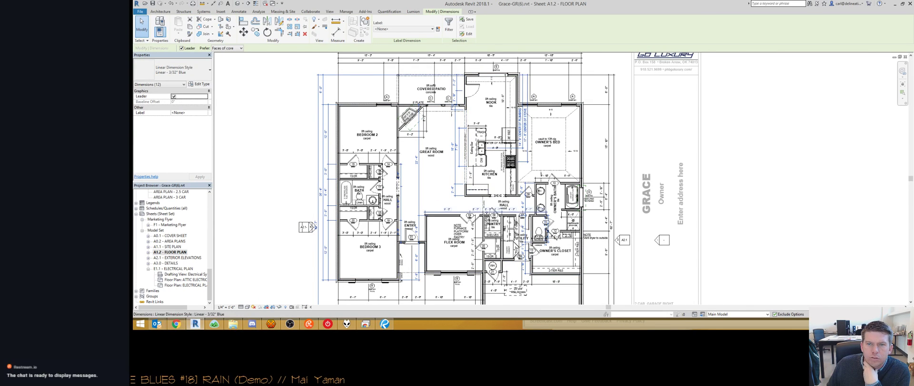
pyautogui.moveTo(490, 209); pyautogui.dragTo(498, 133, button='middle')
pyautogui.scroll(1, 498, 132)
pyautogui.moveTo(480, 244); pyautogui.dragTo(479, 189, button='middle')
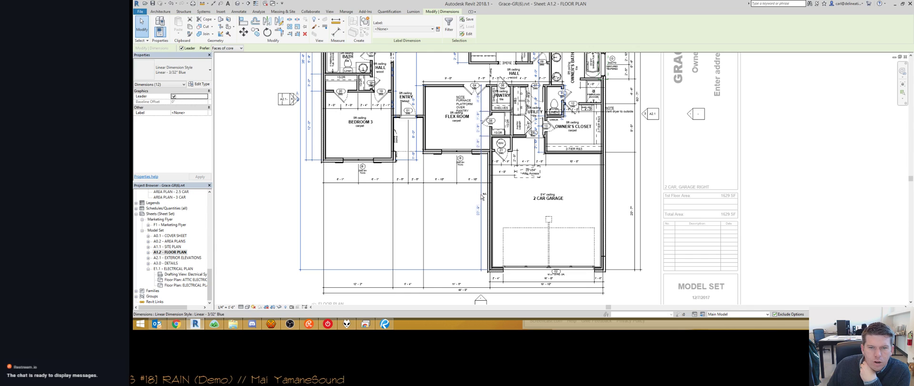
pyautogui.keyDown('ctrl'); pyautogui.click(482, 197); pyautogui.keyUp('ctrl')
pyautogui.scroll(6, 413, 89)
pyautogui.moveTo(413, 89); pyautogui.dragTo(426, 156, button='middle')
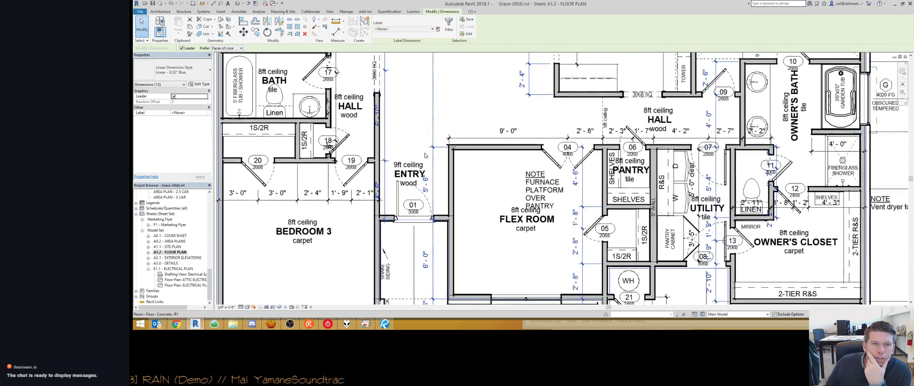
pyautogui.scroll(-1, 425, 155)
pyautogui.press('Right')
pyautogui.press('Right')
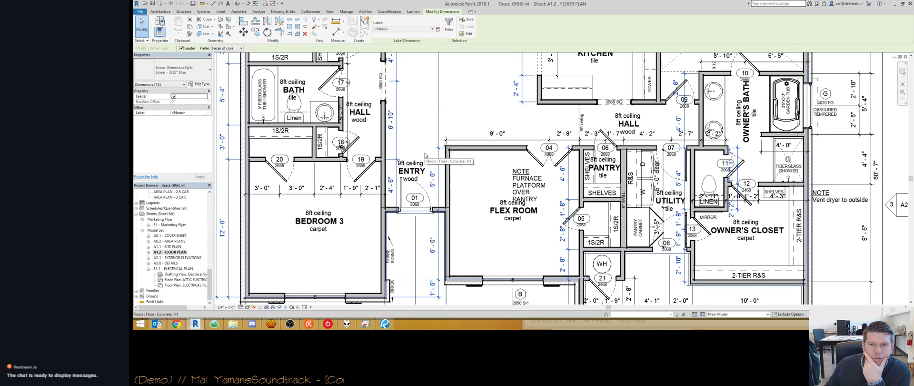
# Step: Shift the vertical dimension string beside doors 11 and 12 right, clear of door tag 11, and deselect it
pyautogui.scroll(-1, 425, 155)
pyautogui.scroll(6, 673, 171)
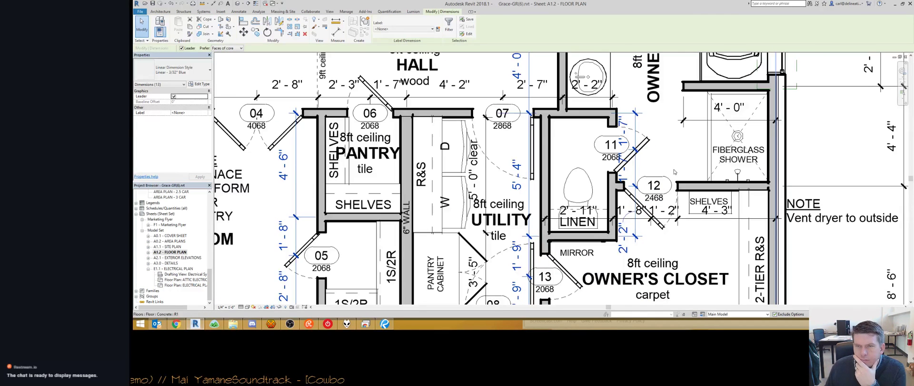
pyautogui.click(634, 161)
pyautogui.moveTo(634, 160); pyautogui.dragTo(650, 163)
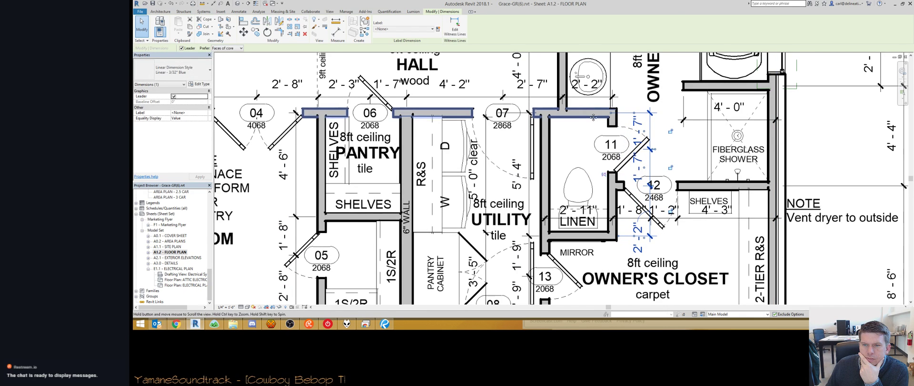
pyautogui.scroll(-2, 594, 118)
pyautogui.moveTo(670, 217); pyautogui.dragTo(667, 226, button='middle')
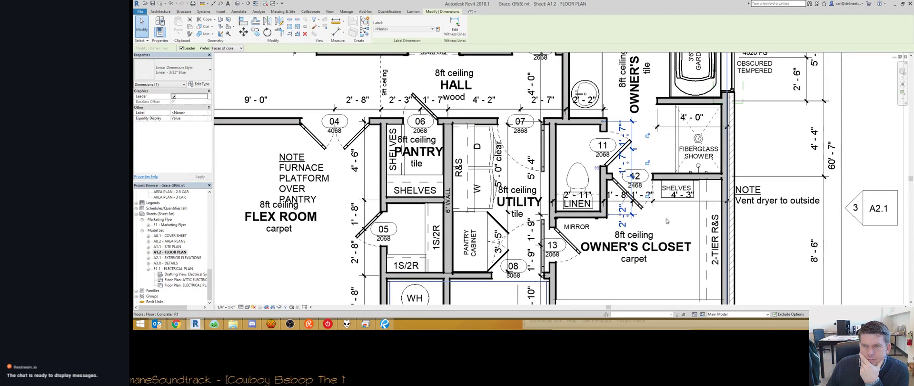
pyautogui.click(667, 226)
pyautogui.click(776, 238)
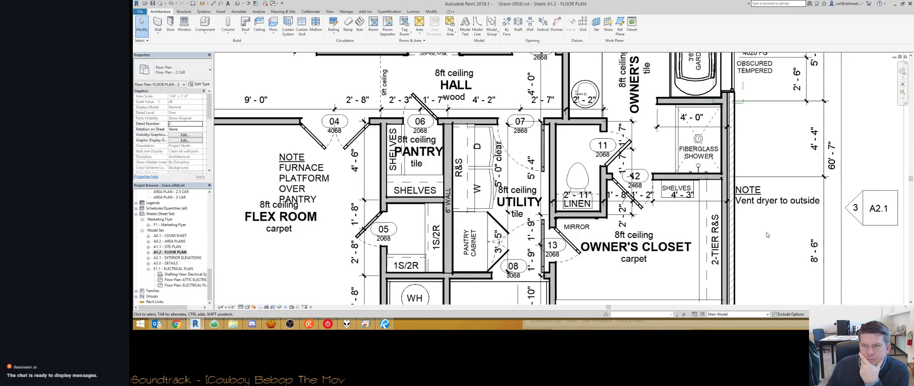
# Step: Nudge the vertical dimension string running through the utility room slightly left
pyautogui.scroll(-2, 776, 238)
pyautogui.scroll(-3, 503, 138)
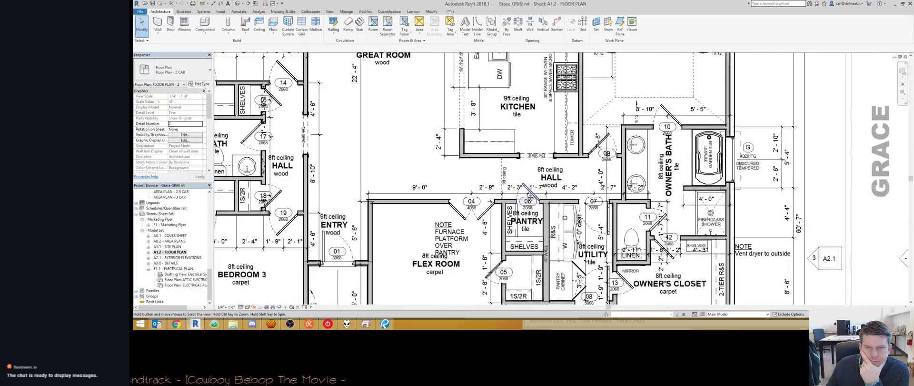
pyautogui.scroll(2, 585, 190)
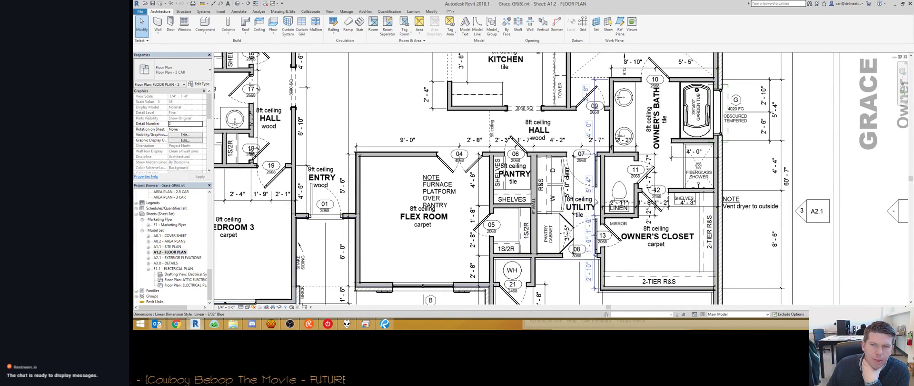
pyautogui.click(593, 200)
pyautogui.press('Left')
pyautogui.press('Left')
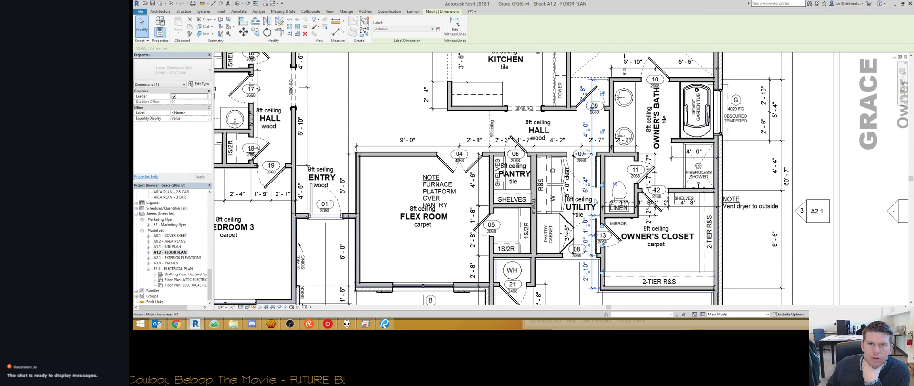
# Step: Nudge the bedroom hall's vertical dimension string right so its text clears door tags 16, 17 and 18
pyautogui.moveTo(324, 113); pyautogui.dragTo(554, 154, button='middle')
pyautogui.scroll(-1, 554, 153)
pyautogui.scroll(3, 529, 133)
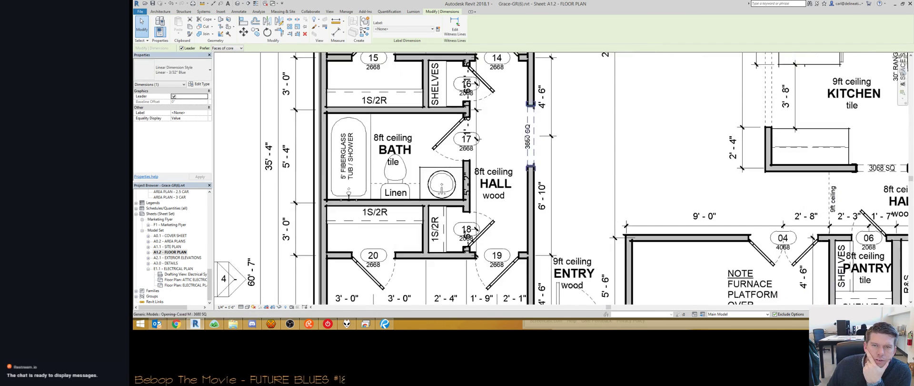
pyautogui.click(526, 138)
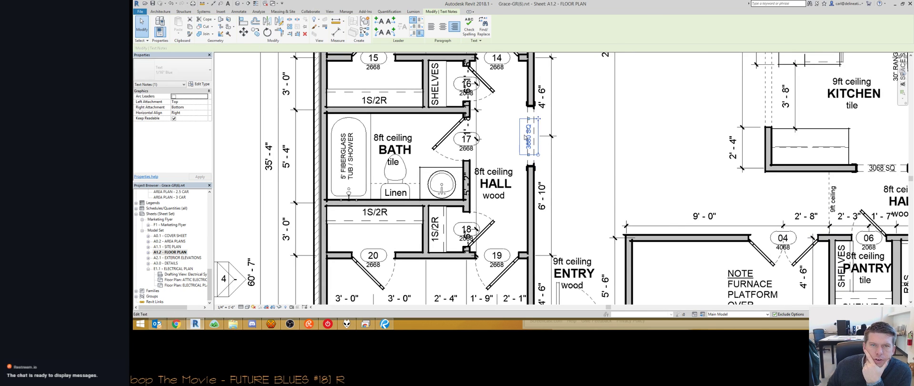
pyautogui.click(478, 109)
pyautogui.press('Right')
pyautogui.press('Right')
pyautogui.press('Right')
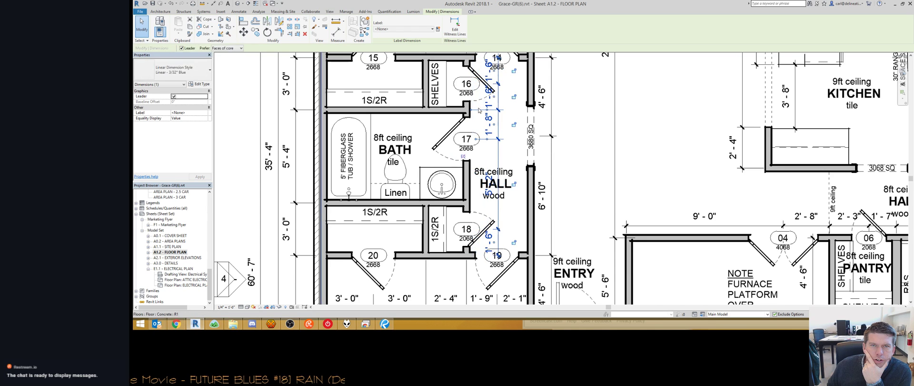
pyautogui.press('Left')
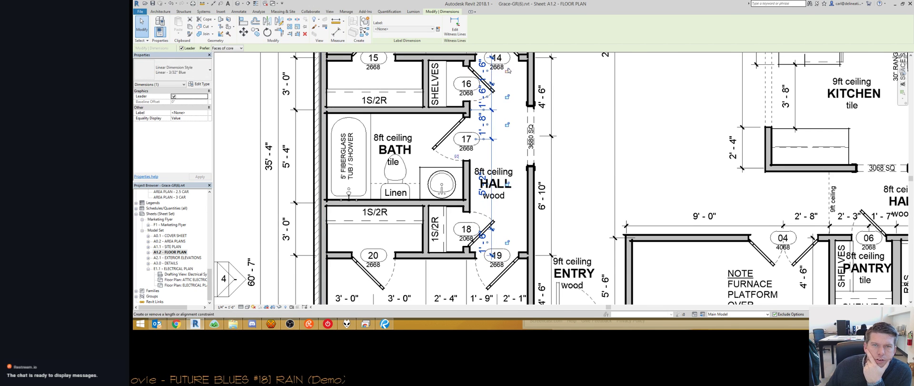
# Step: Nudge door tag 14 slightly right, away from the bedroom hall's dimension string
pyautogui.moveTo(516, 86); pyautogui.dragTo(520, 147, button='middle')
pyautogui.scroll(2, 515, 138)
pyautogui.click(511, 133)
pyautogui.press('Right')
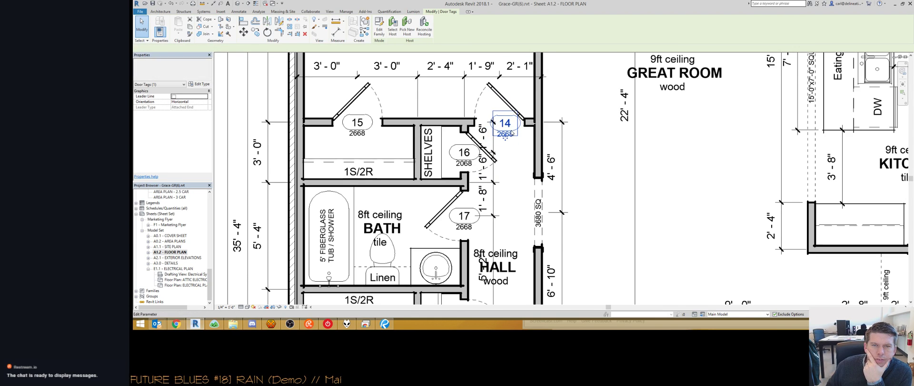
pyautogui.scroll(-2, 510, 135)
pyautogui.scroll(3, 472, 136)
pyautogui.scroll(-2, 466, 137)
# Step: Move the 5'-2" dimension text up, clear of the bedroom hall's room tag, and clear the selection
pyautogui.moveTo(466, 138); pyautogui.dragTo(450, 29, button='middle')
pyautogui.click(483, 135)
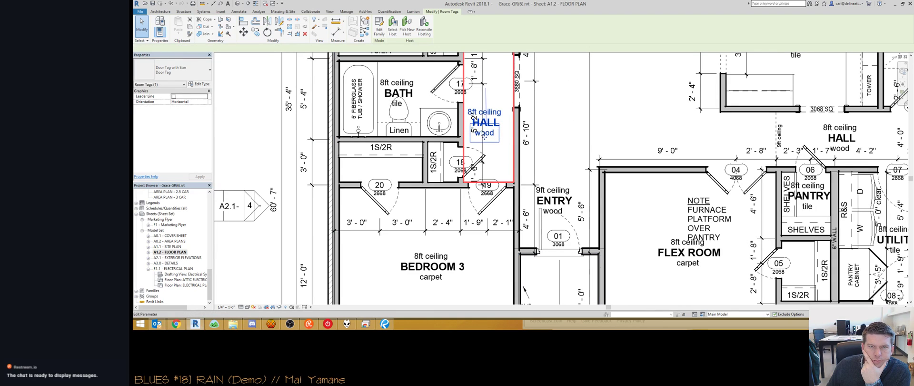
pyautogui.click(474, 119)
pyautogui.moveTo(480, 111); pyautogui.dragTo(480, 100)
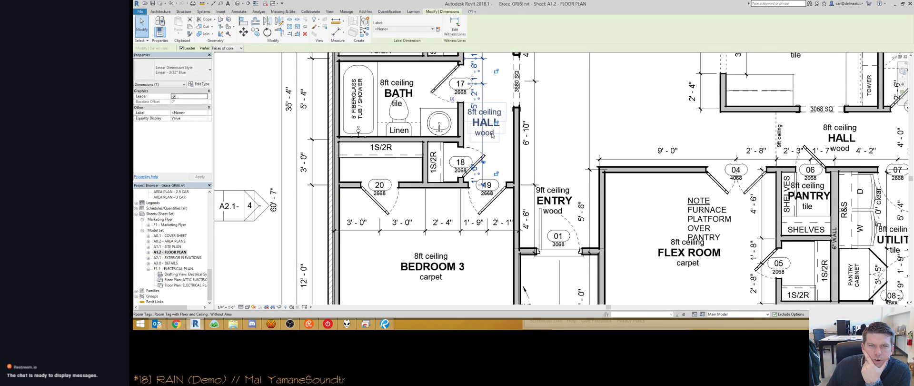
pyautogui.click(541, 134)
pyautogui.moveTo(541, 135); pyautogui.dragTo(541, 201, button='middle')
pyautogui.scroll(-1, 483, 197)
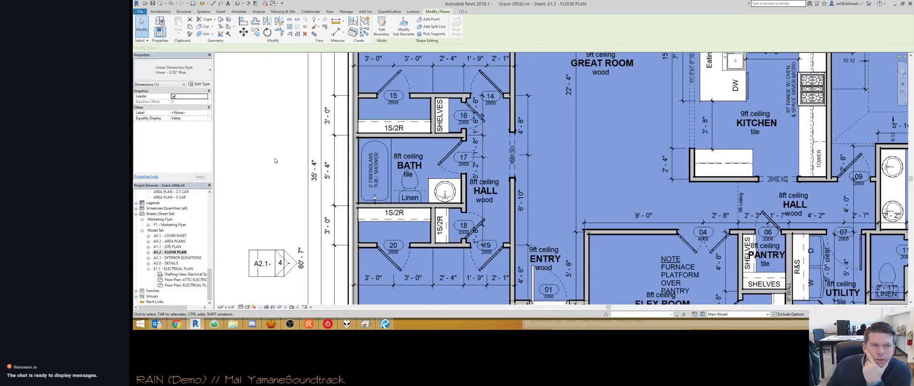
pyautogui.click(277, 161)
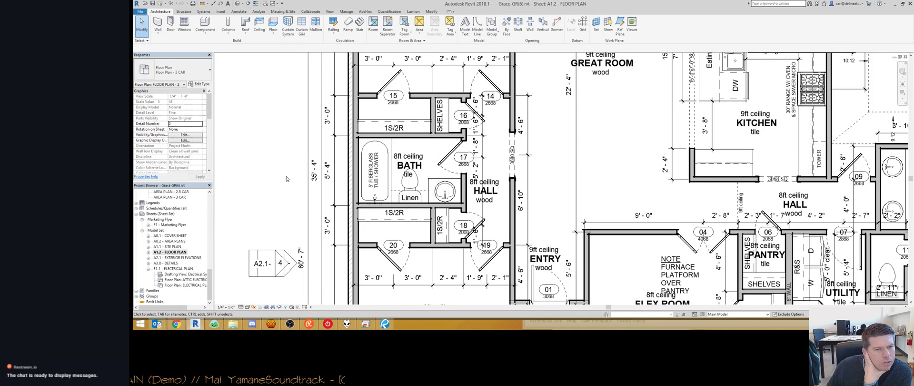
# Step: Adjust the position of the A2.1 elevation mark for view 4 outside the bedroom wing and clear the selection
pyautogui.click(375, 202)
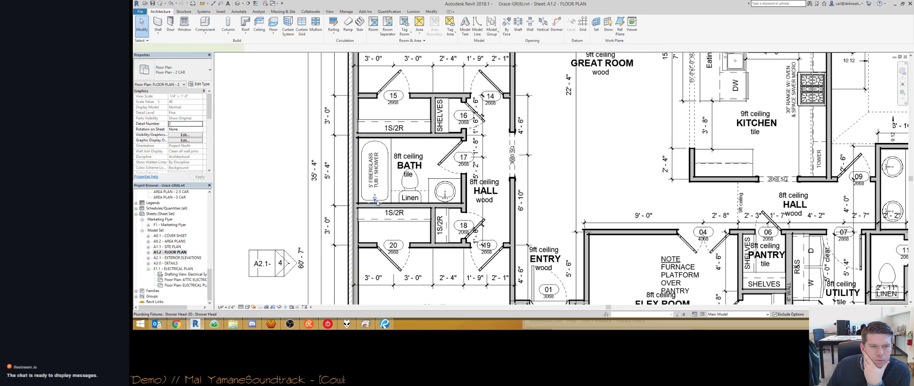
pyautogui.click(265, 194)
pyautogui.scroll(-2, 272, 195)
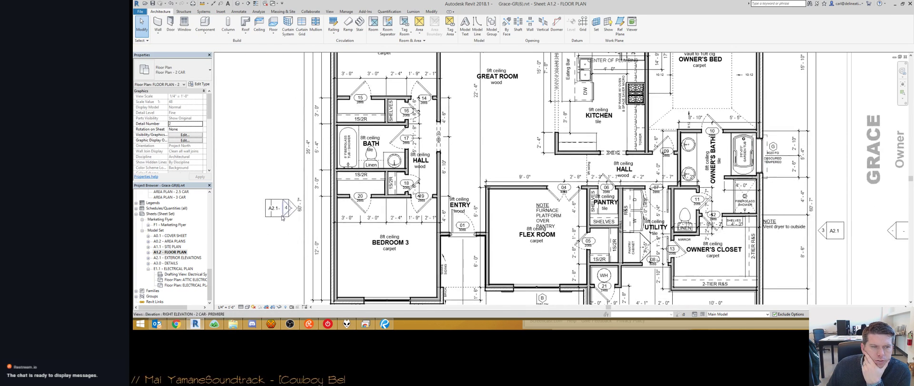
pyautogui.click(268, 213)
pyautogui.moveTo(266, 213); pyautogui.dragTo(267, 216)
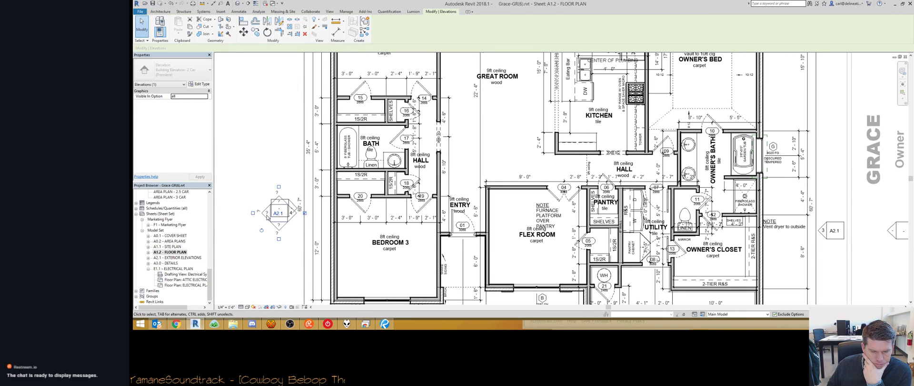
pyautogui.click(262, 155)
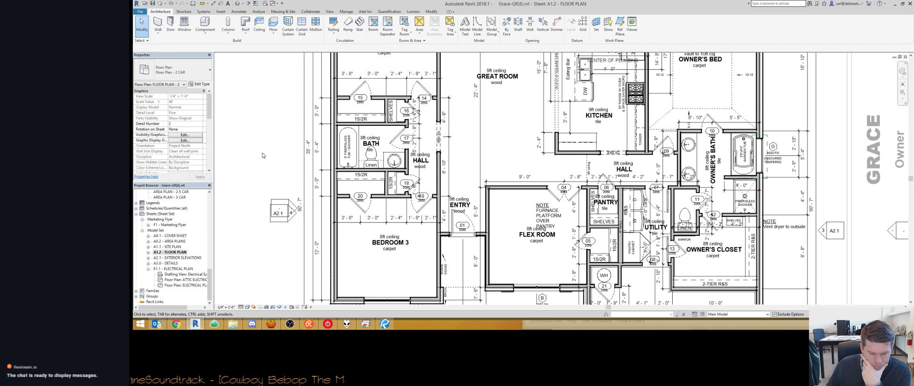
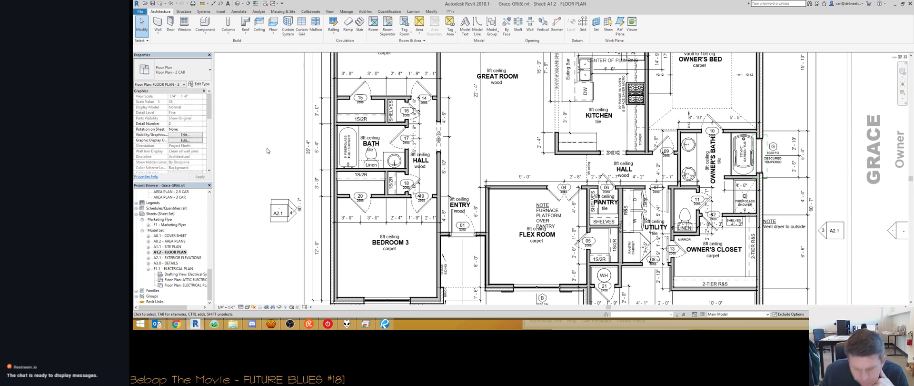
# Step: Adjust the SHAKE SIDING note and its leader along the porch wall beside Bedroom 3
pyautogui.scroll(-3, 268, 151)
pyautogui.scroll(4, 372, 169)
pyautogui.moveTo(438, 162); pyautogui.dragTo(399, 74, button='middle')
pyautogui.click(358, 184)
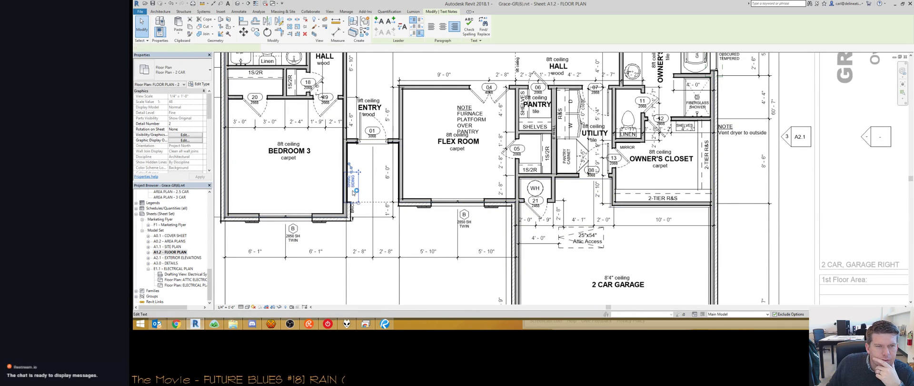
pyautogui.moveTo(352, 205); pyautogui.dragTo(354, 204)
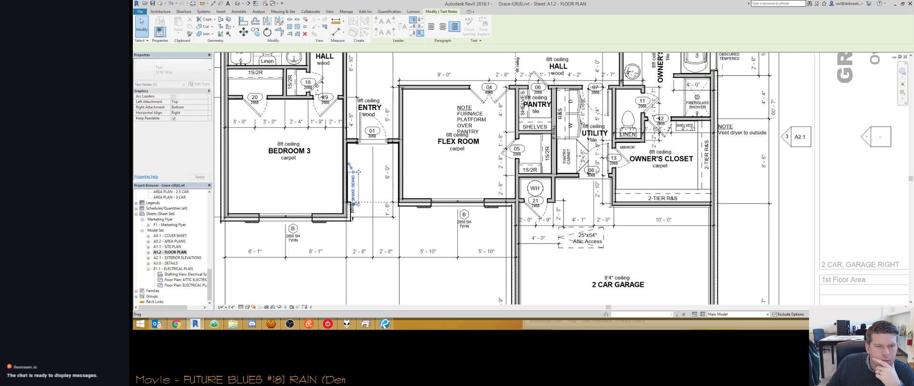
pyautogui.moveTo(350, 164); pyautogui.dragTo(353, 165)
pyautogui.press('Escape')
# Step: Adjust the leader of the BRICK note at the front corner of Bedroom 3's porch wall
pyautogui.scroll(3, 359, 207)
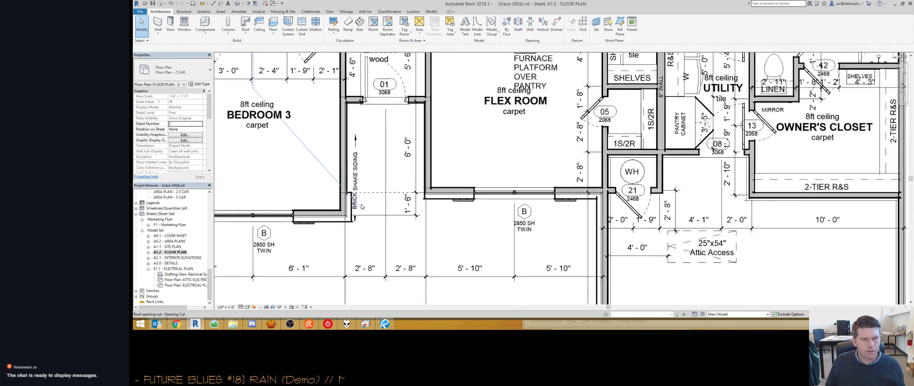
pyautogui.scroll(2, 361, 206)
pyautogui.click(354, 224)
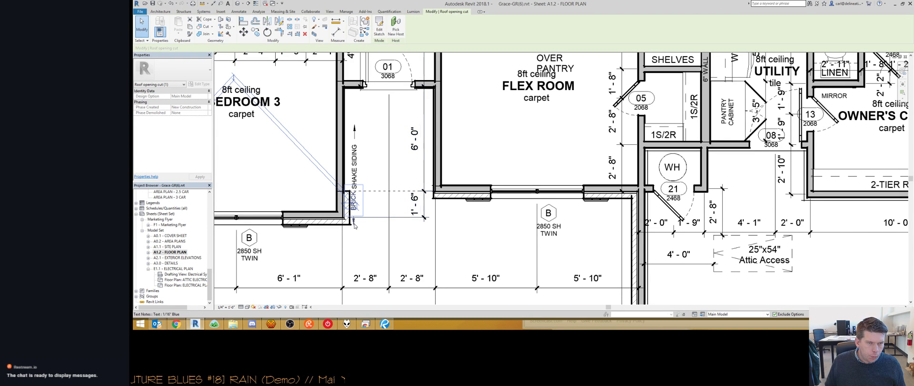
pyautogui.click(354, 225)
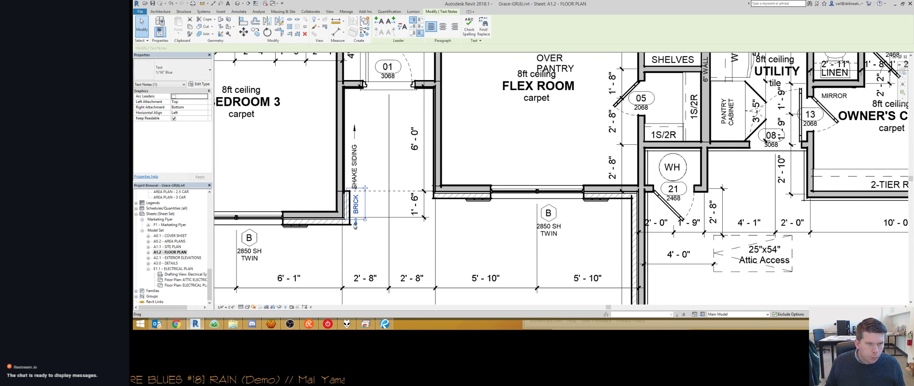
pyautogui.press('Escape')
# Step: Use Linework with the <Hidden> line style to show the eating bar edge on the kitchen island
pyautogui.scroll(-2, 381, 204)
pyautogui.scroll(-1, 425, 180)
pyautogui.scroll(-1, 425, 180)
pyautogui.moveTo(624, 141); pyautogui.dragTo(524, 214, button='middle')
pyautogui.moveTo(354, 79); pyautogui.dragTo(383, 202, button='middle')
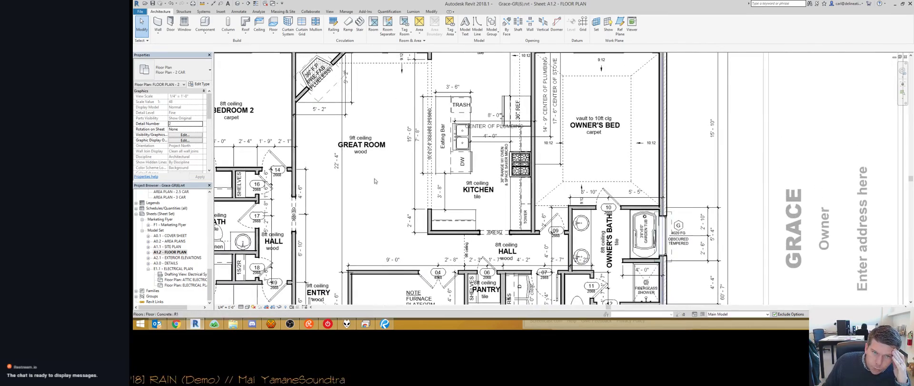
pyautogui.moveTo(420, 56); pyautogui.dragTo(436, 174, button='middle')
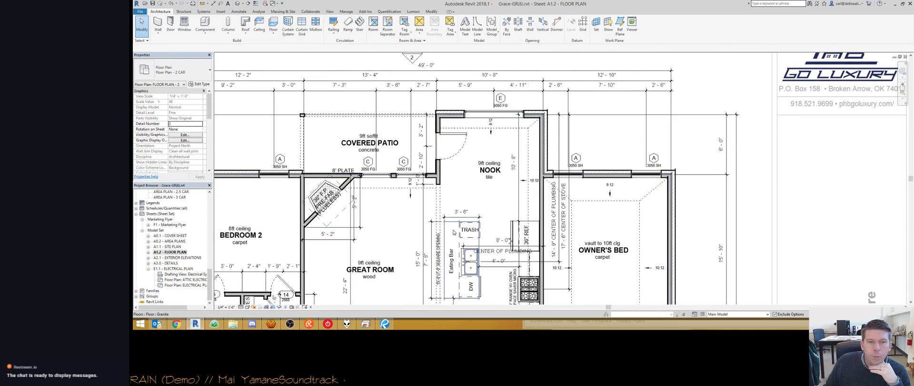
pyautogui.scroll(3, 465, 214)
pyautogui.moveTo(465, 206); pyautogui.dragTo(465, 161, button='middle')
pyautogui.scroll(1, 465, 146)
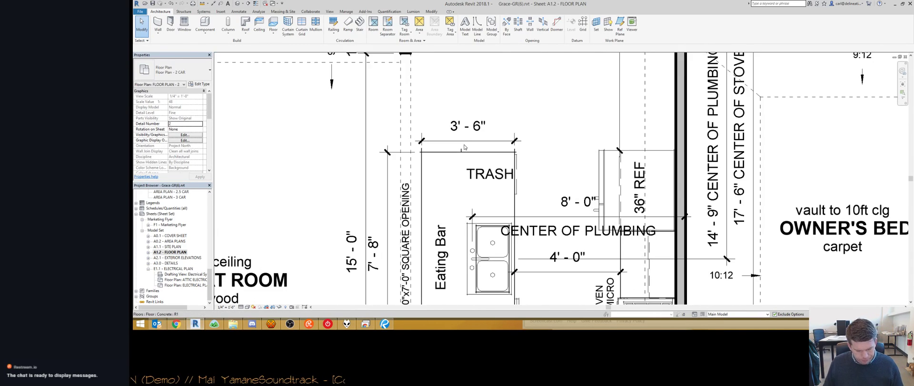
pyautogui.press('w')
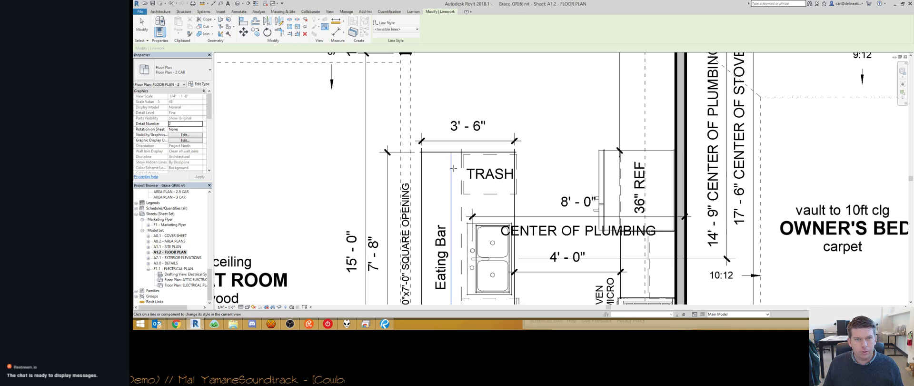
pyautogui.click(386, 30)
pyautogui.click(384, 62)
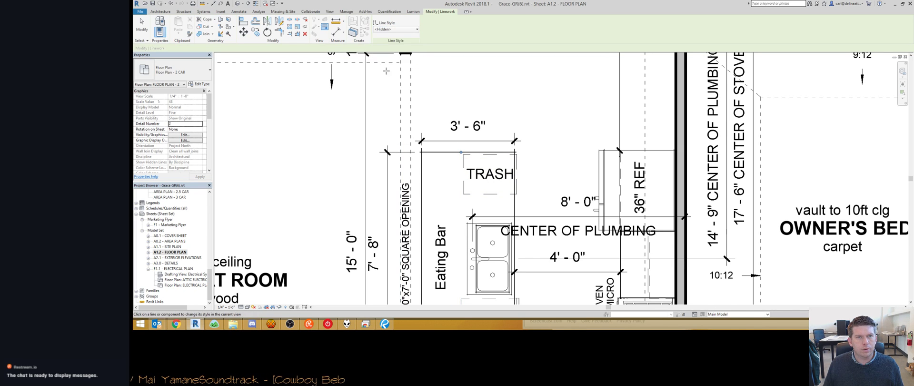
pyautogui.press('Escape')
# Step: Nudge the 4'-0" dimension between the kitchen island and the range counter slightly down
pyautogui.scroll(-2, 504, 109)
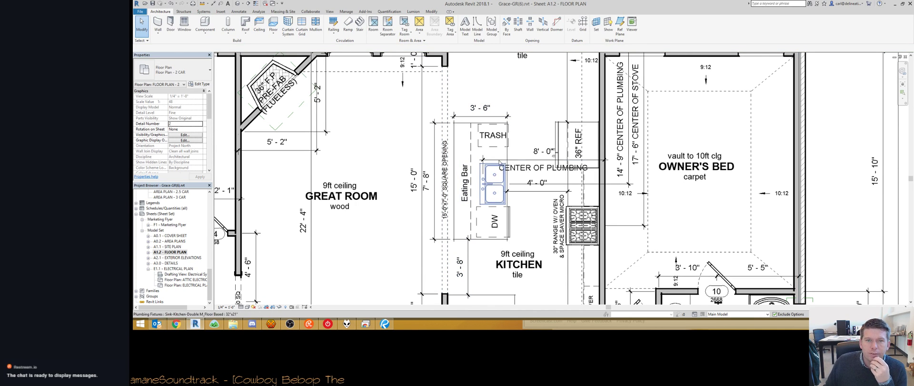
pyautogui.moveTo(525, 240); pyautogui.dragTo(512, 171, button='middle')
pyautogui.scroll(-3, 415, 249)
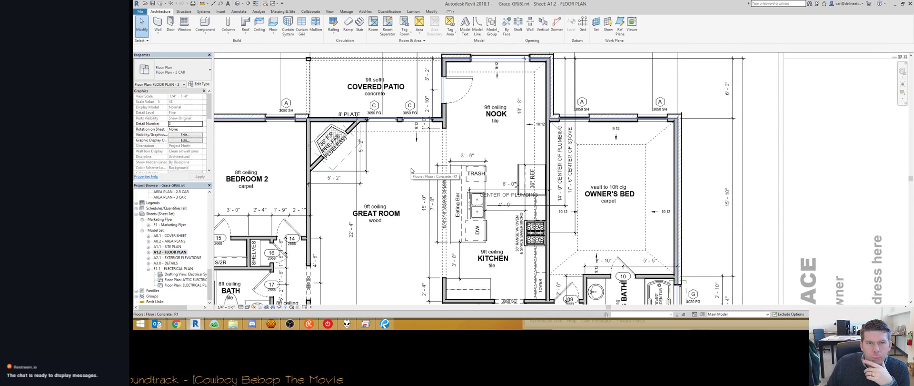
pyautogui.moveTo(351, 118); pyautogui.dragTo(435, 183, button='middle')
pyautogui.scroll(-2, 376, 237)
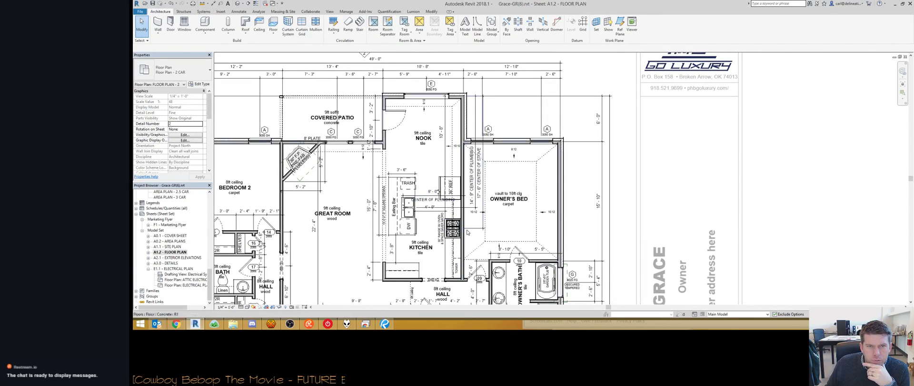
pyautogui.moveTo(479, 233); pyautogui.dragTo(462, 148, button='middle')
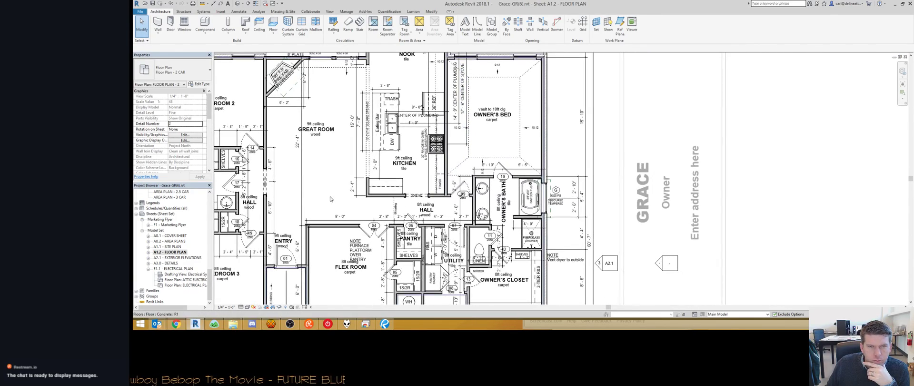
pyautogui.scroll(2, 443, 102)
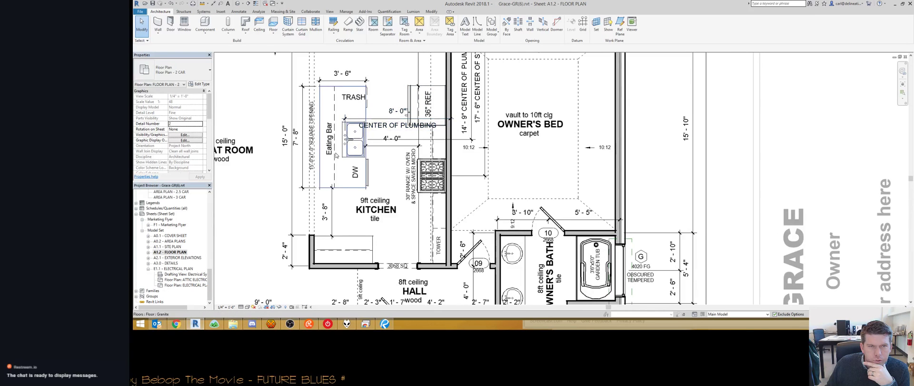
pyautogui.scroll(-1, 335, 155)
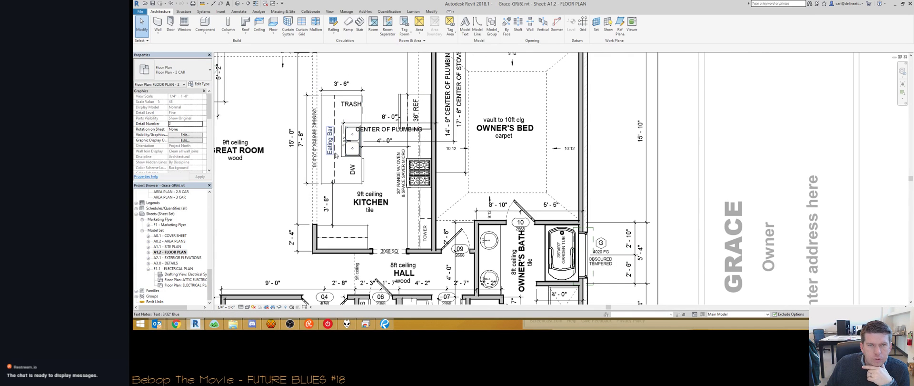
pyautogui.click(377, 149)
pyautogui.moveTo(374, 147); pyautogui.dragTo(372, 149)
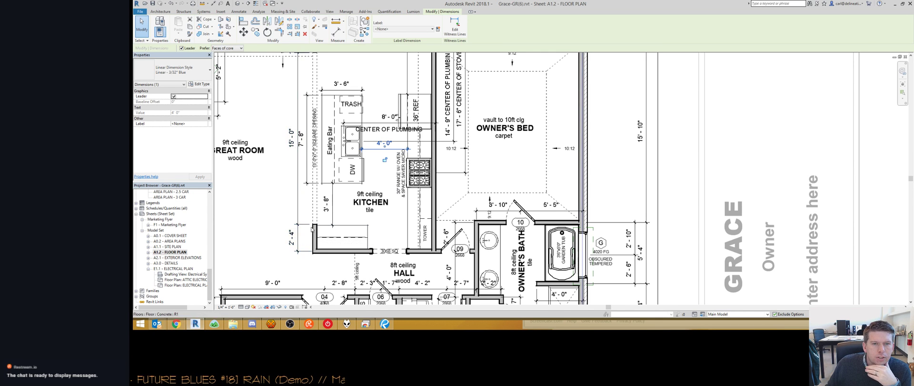
# Step: Move the furnace platform note up and to the right, clear of the Flex Room tag
pyautogui.scroll(-3, 309, 231)
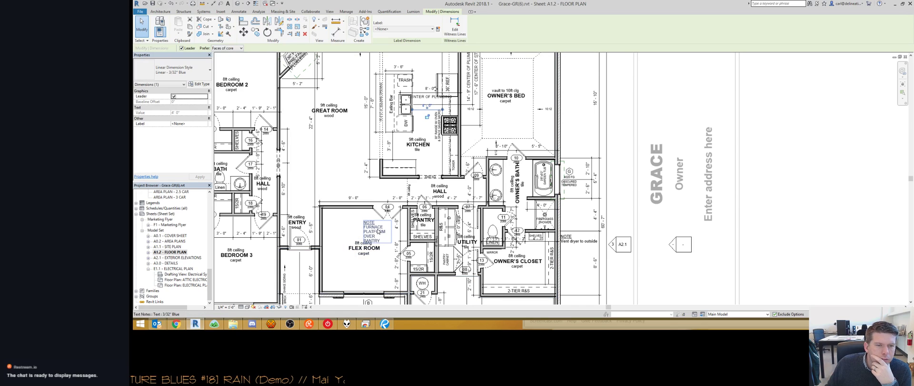
pyautogui.click(379, 231)
pyautogui.moveTo(365, 223); pyautogui.dragTo(373, 220)
# Step: Examine the garage area and the wall junction at the water heater closet, and clear the note selection
pyautogui.moveTo(361, 204); pyautogui.dragTo(371, 187, button='middle')
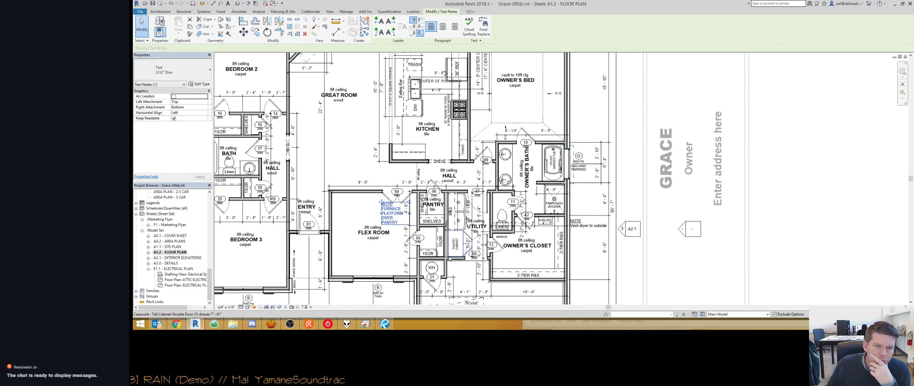
pyautogui.moveTo(395, 269); pyautogui.dragTo(438, 195, button='middle')
pyautogui.scroll(-2, 437, 195)
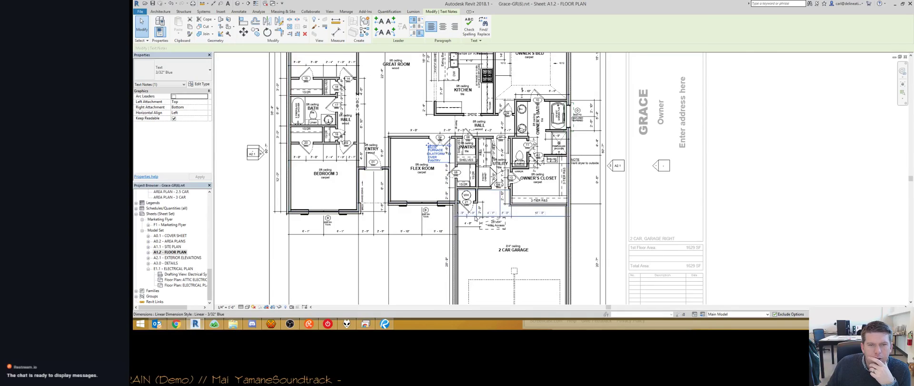
pyautogui.scroll(-1, 491, 213)
pyautogui.moveTo(462, 285); pyautogui.dragTo(447, 217, button='middle')
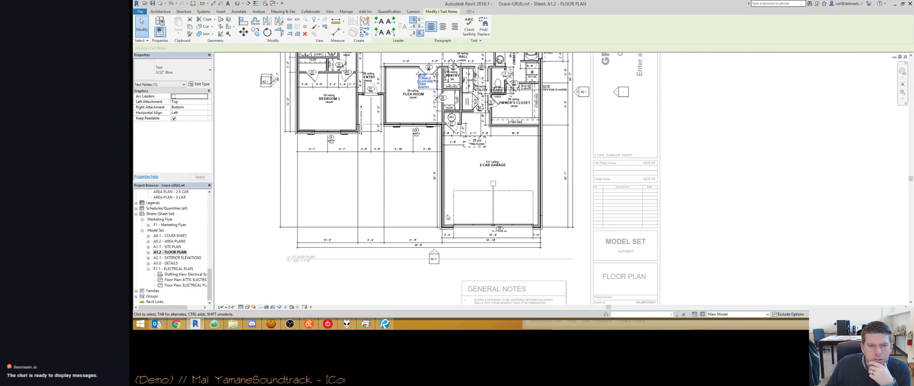
pyautogui.scroll(5, 439, 101)
pyautogui.scroll(-2, 369, 153)
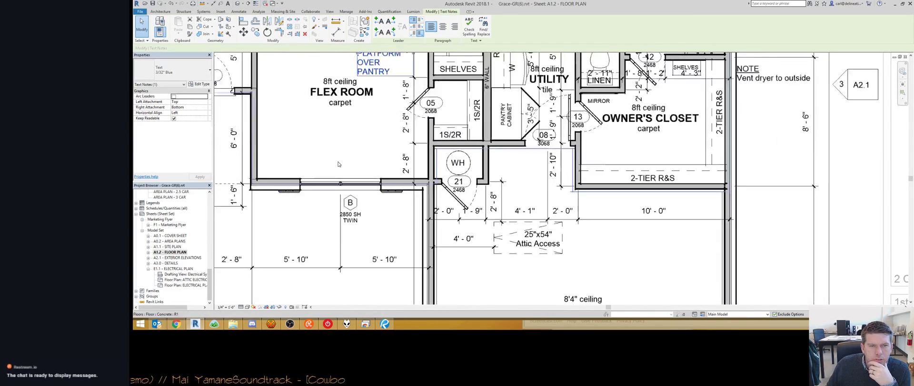
pyautogui.moveTo(381, 184); pyautogui.dragTo(413, 189, button='middle')
pyautogui.scroll(6, 436, 181)
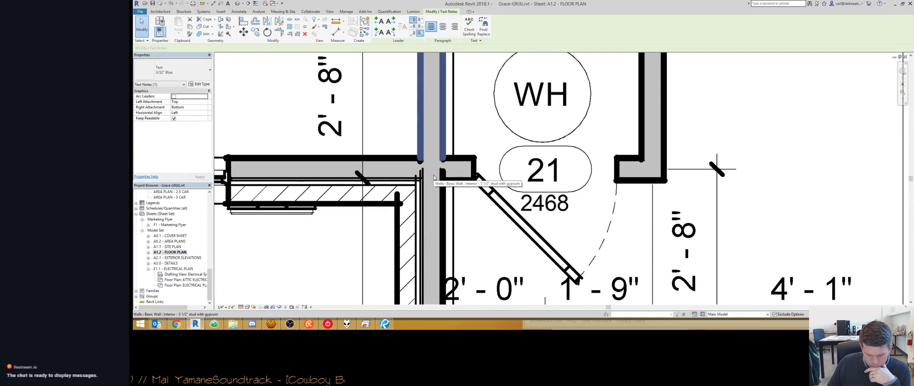
pyautogui.press('Escape')
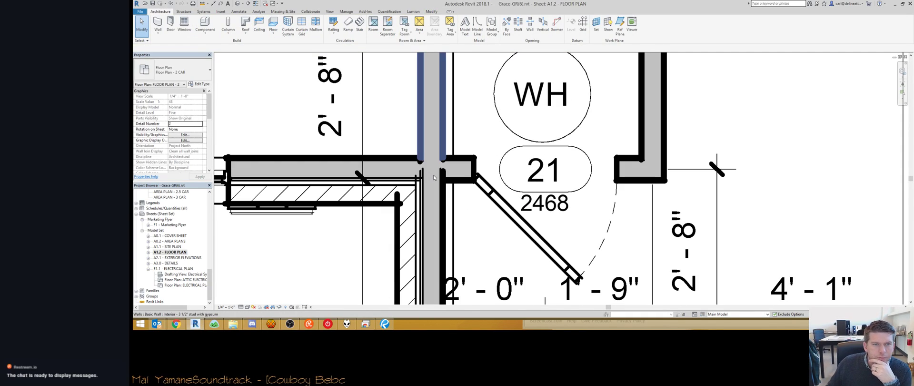
# Step: Examine the bedroom wing, entry, flex room and garage, and the floor plan sheet as a whole, for remaining annotation conflicts
pyautogui.scroll(-6, 343, 174)
pyautogui.moveTo(254, 195); pyautogui.dragTo(450, 232, button='middle')
pyautogui.scroll(2, 409, 204)
pyautogui.scroll(-3, 399, 196)
pyautogui.moveTo(399, 188); pyautogui.dragTo(425, 300, button='middle')
pyautogui.moveTo(405, 140); pyautogui.dragTo(445, 96, button='middle')
pyautogui.scroll(2, 413, 207)
pyautogui.scroll(-5, 401, 206)
pyautogui.scroll(-3, 417, 130)
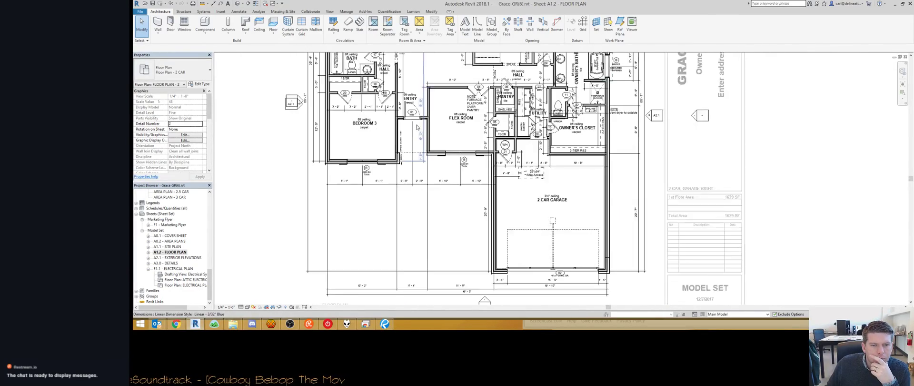
pyautogui.scroll(3, 413, 186)
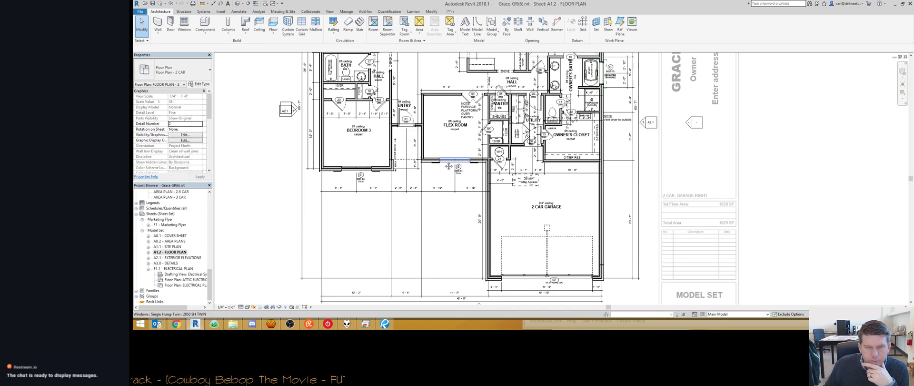
pyautogui.scroll(-3, 412, 186)
pyautogui.moveTo(499, 131); pyautogui.dragTo(459, 156, button='middle')
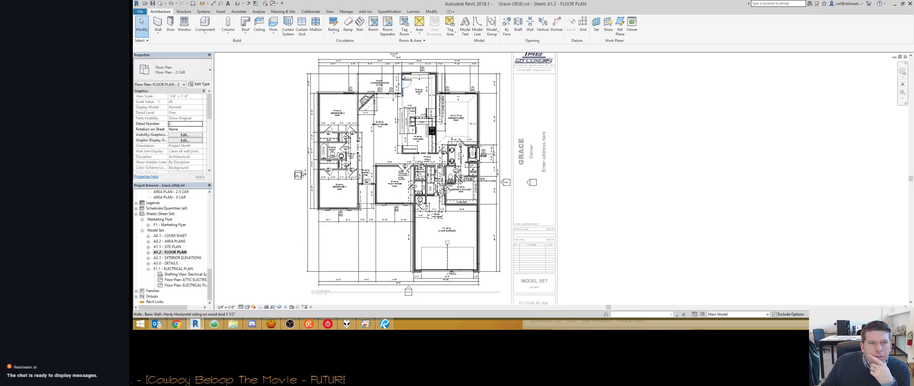
# Step: Examine the nook, kitchen, great room and bedroom wing on the floor plan, including the vertical 5'-2" fireplace dimension, for annotation conflicts
pyautogui.scroll(4, 402, 75)
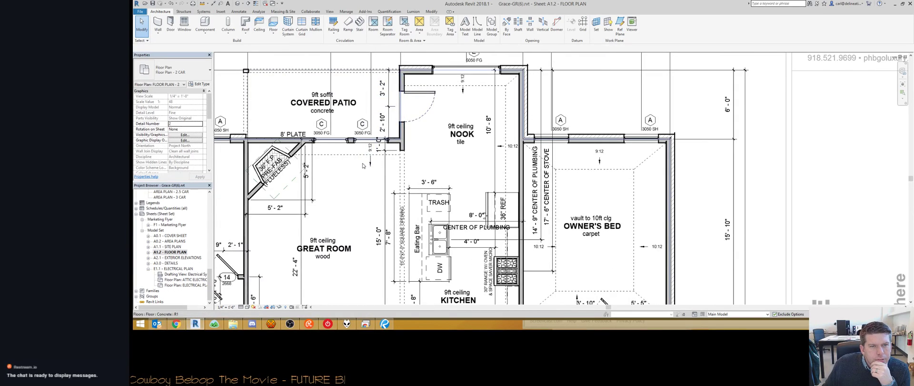
pyautogui.scroll(-2, 366, 163)
pyautogui.moveTo(291, 205); pyautogui.dragTo(367, 148, button='middle')
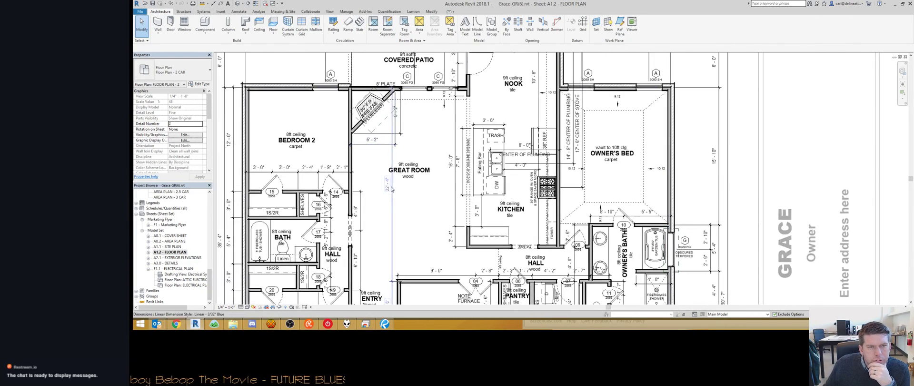
pyautogui.scroll(3, 402, 123)
pyautogui.click(398, 128)
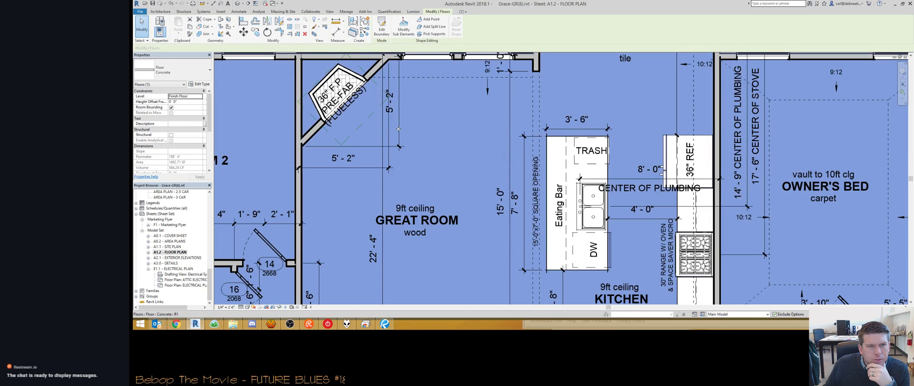
pyautogui.click(399, 129)
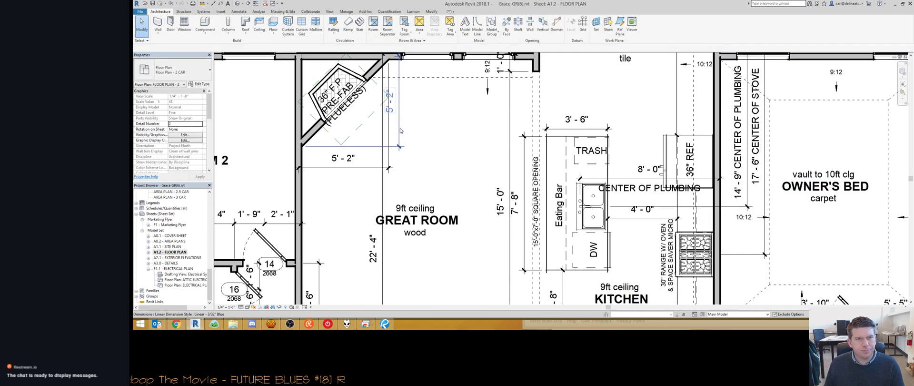
pyautogui.scroll(-2, 429, 129)
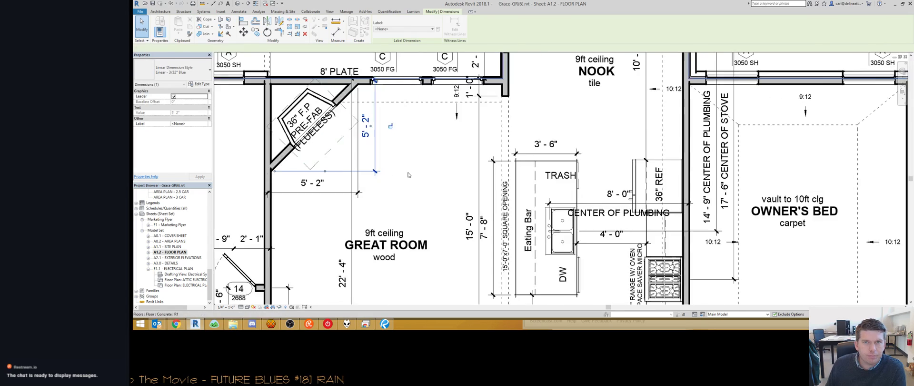
pyautogui.press('Escape')
pyautogui.scroll(-3, 448, 129)
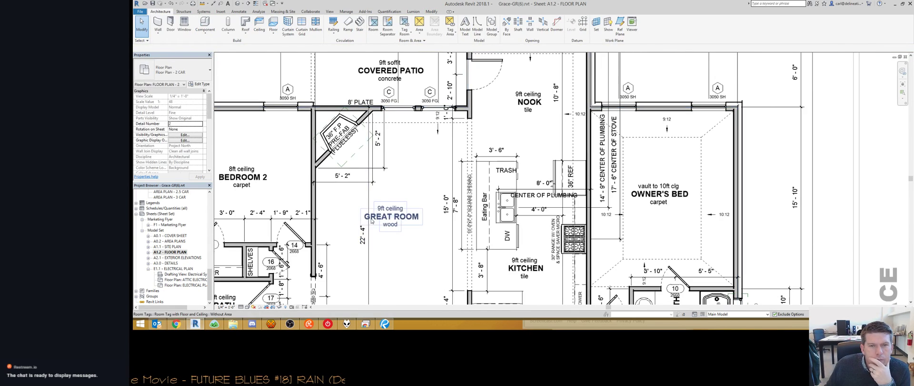
pyautogui.scroll(2, 355, 185)
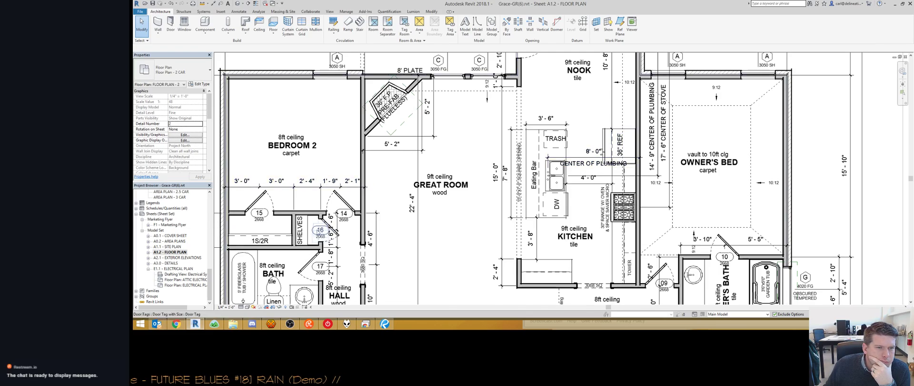
pyautogui.scroll(-3, 351, 236)
pyautogui.moveTo(351, 237); pyautogui.dragTo(362, 165, button='middle')
pyautogui.moveTo(546, 202); pyautogui.dragTo(361, 202, button='middle')
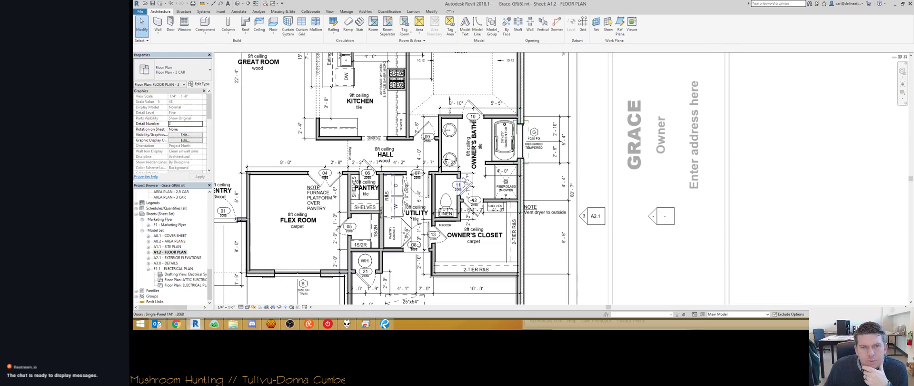
# Step: Examine the owner's closet, utility room, water heater closet and attic access annotations on the floor plan
pyautogui.scroll(-1, 422, 235)
pyautogui.moveTo(423, 235); pyautogui.dragTo(400, 184, button='middle')
pyautogui.scroll(4, 397, 176)
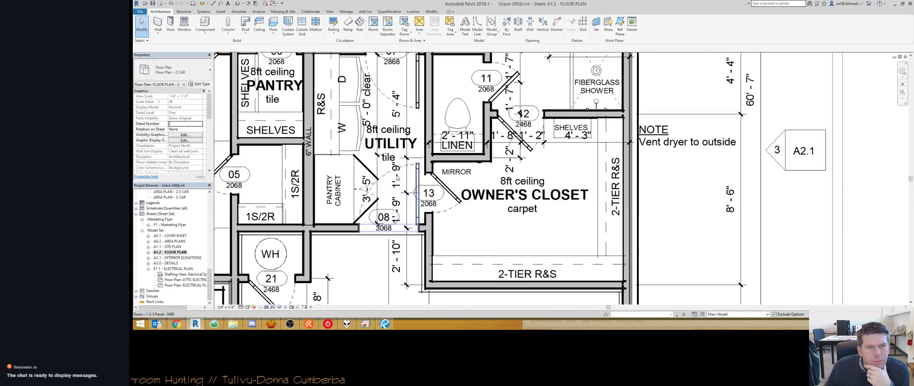
pyautogui.scroll(-5, 323, 221)
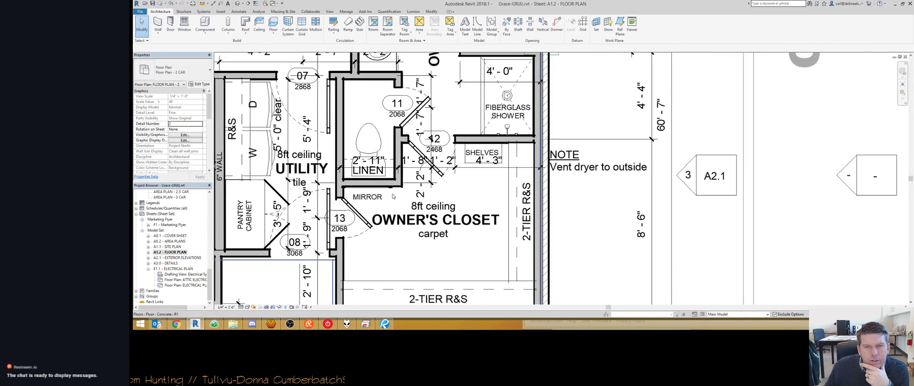
pyautogui.moveTo(320, 261); pyautogui.dragTo(409, 193, button='middle')
pyautogui.scroll(5, 342, 230)
pyautogui.scroll(-2, 408, 192)
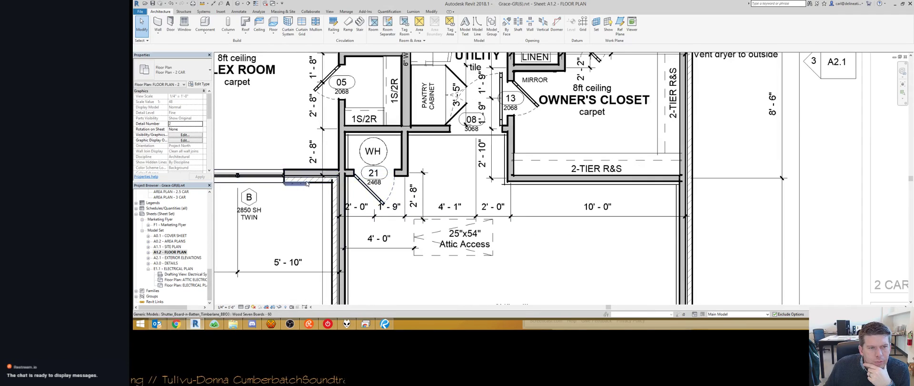
pyautogui.scroll(-1, 437, 207)
pyautogui.scroll(-1, 448, 168)
pyautogui.moveTo(448, 167); pyautogui.dragTo(426, 101, button='middle')
pyautogui.scroll(1, 415, 265)
pyautogui.moveTo(415, 265); pyautogui.dragTo(438, 284, button='middle')
pyautogui.scroll(-4, 409, 165)
pyautogui.scroll(-3, 409, 165)
pyautogui.scroll(1, 438, 284)
pyautogui.scroll(-1, 446, 171)
pyautogui.moveTo(446, 170); pyautogui.dragTo(443, 210, button='middle')
pyautogui.scroll(6, 443, 210)
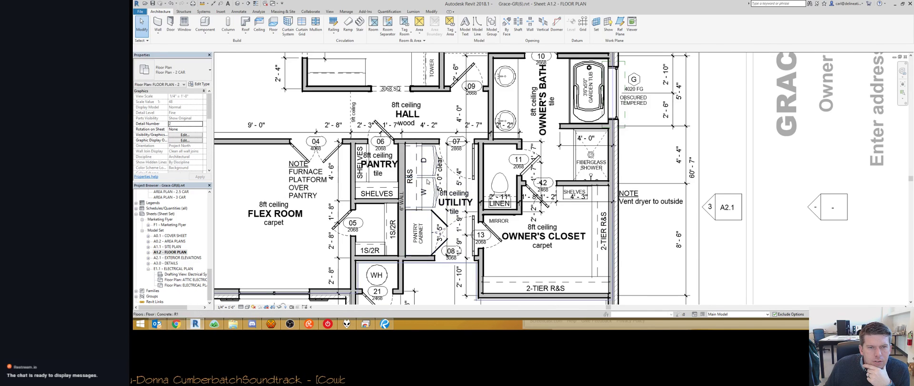
# Step: Move the 5'-0" clear dimension text in the Utility room slightly up, away from the room tag
pyautogui.scroll(4, 443, 195)
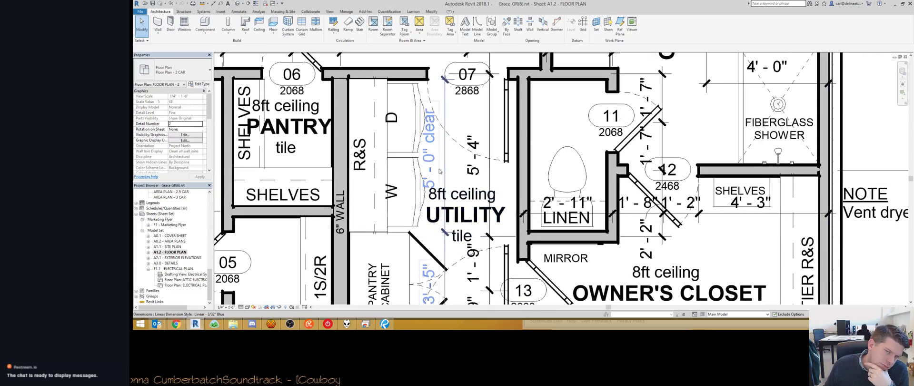
pyautogui.click(439, 153)
pyautogui.moveTo(438, 149); pyautogui.dragTo(438, 143)
pyautogui.moveTo(475, 216); pyautogui.dragTo(473, 171, button='middle')
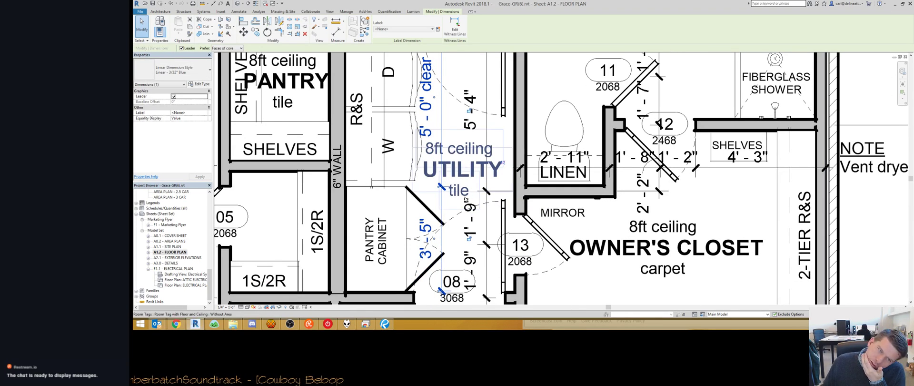
pyautogui.scroll(-3, 488, 232)
pyautogui.scroll(2, 488, 233)
pyautogui.scroll(-6, 488, 232)
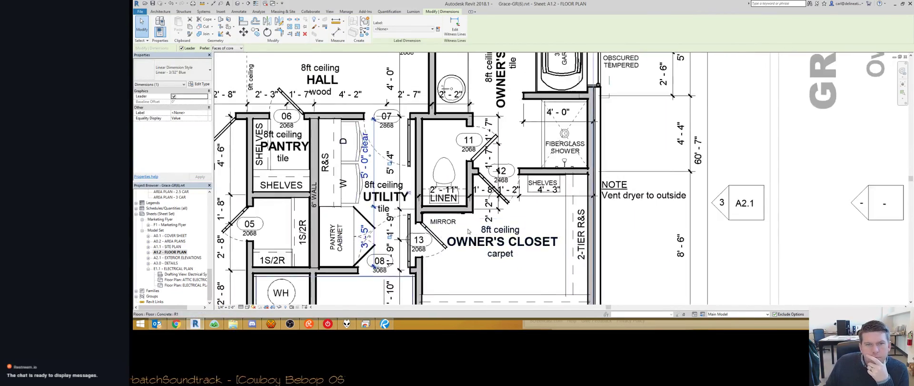
pyautogui.press('Escape')
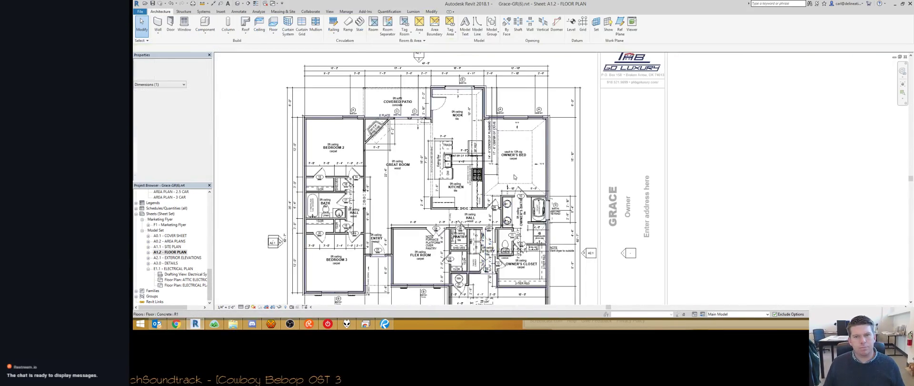
# Step: Activate the floor plan view on the sheet and temporarily hide the outermost elevation mark above the plan
pyautogui.scroll(-4, 571, 124)
pyautogui.doubleClick(706, 153)
pyautogui.click(418, 195)
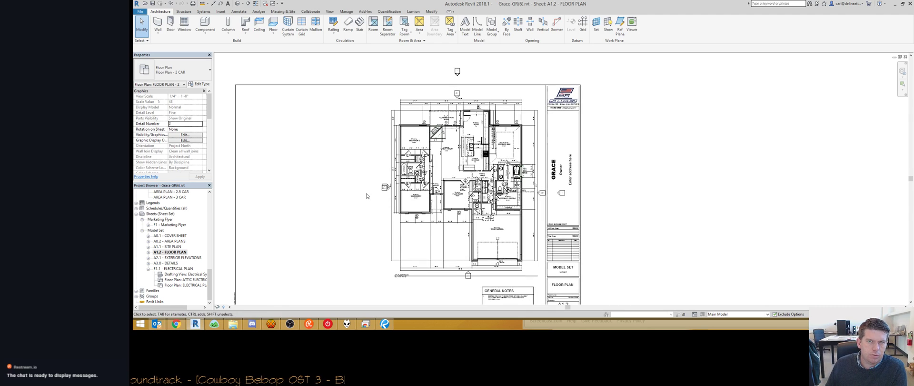
pyautogui.moveTo(418, 196); pyautogui.dragTo(365, 195, button='middle')
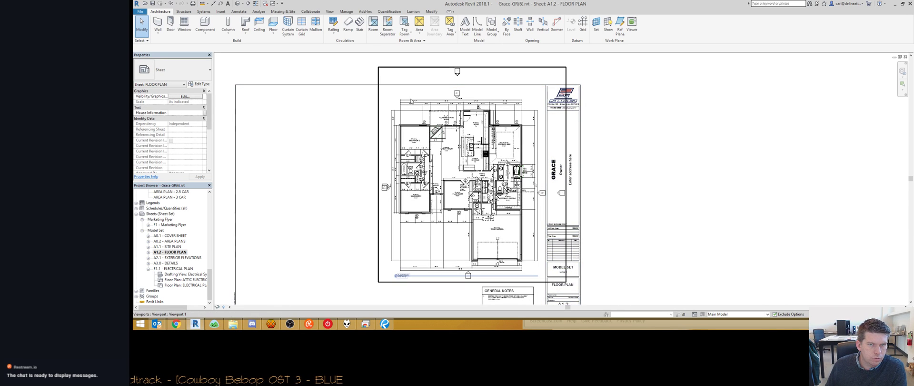
pyautogui.doubleClick(408, 93)
pyautogui.moveTo(440, 62); pyautogui.dragTo(480, 88)
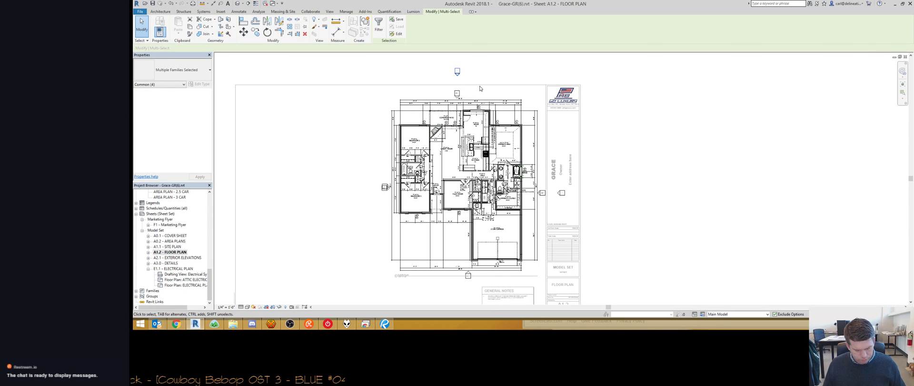
pyautogui.press('h')
pyautogui.press('h')
# Step: Temporarily hide the outer elevation mark to the right of the plan and deactivate the floor plan view
pyautogui.moveTo(554, 183); pyautogui.dragTo(576, 208)
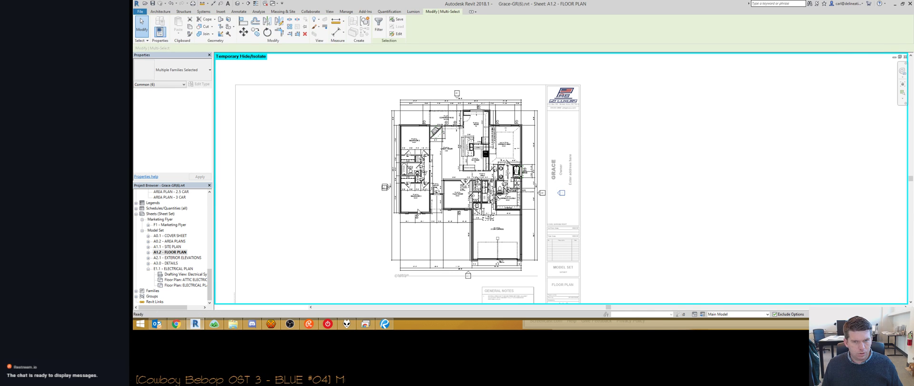
pyautogui.press('h')
pyautogui.press('h')
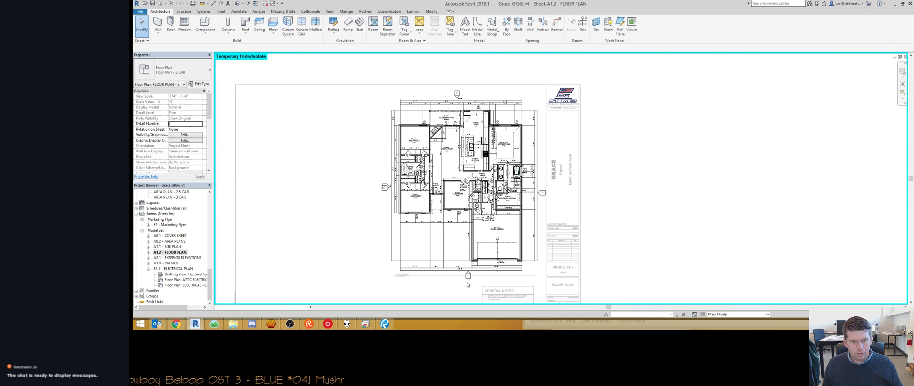
pyautogui.scroll(6, 467, 285)
pyautogui.moveTo(469, 280); pyautogui.dragTo(471, 250, button='middle')
pyautogui.scroll(-4, 472, 249)
pyautogui.doubleClick(416, 251)
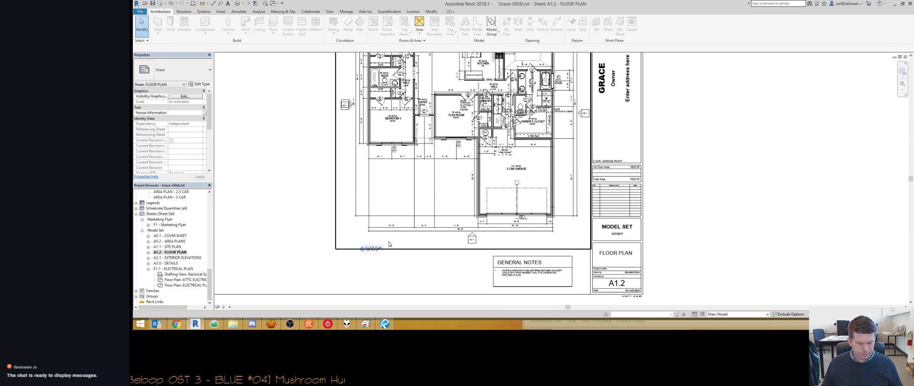
# Step: Open the floor plan viewport's title text for editing, leave it, and look over the floor plan sheet
pyautogui.click(364, 252)
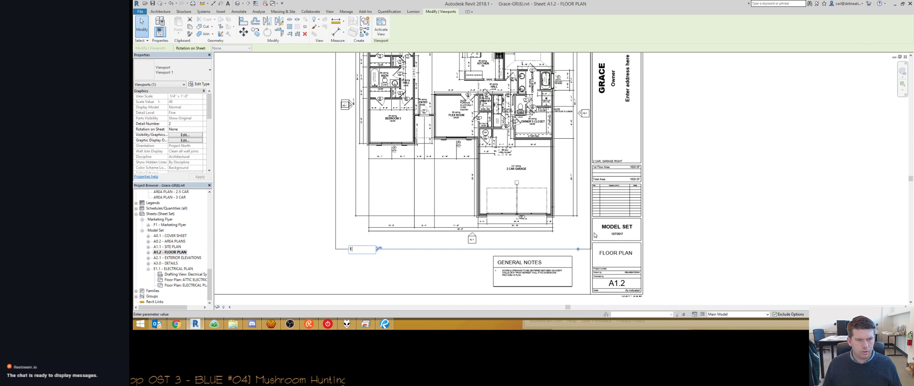
pyautogui.click(706, 160)
pyautogui.scroll(-2, 728, 200)
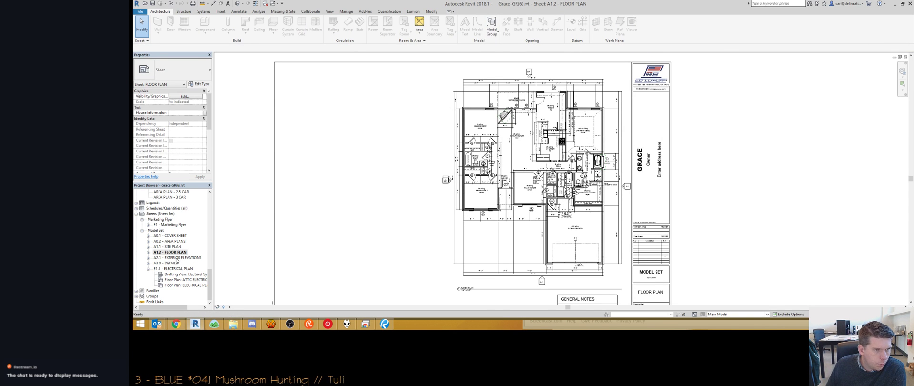
pyautogui.scroll(4, 596, 167)
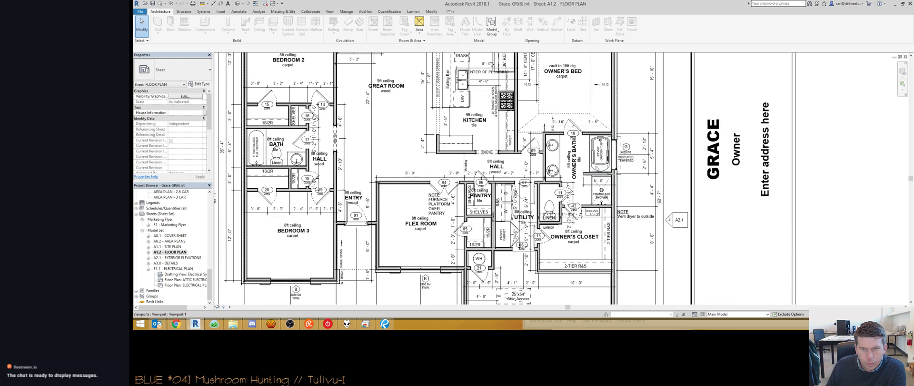
pyautogui.scroll(-4, 596, 167)
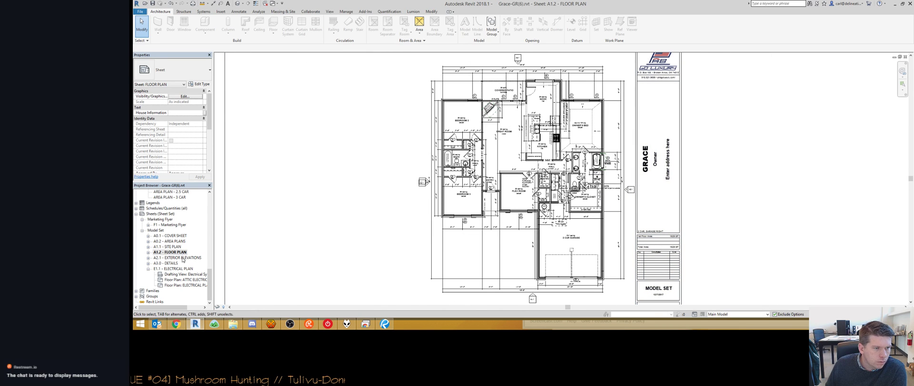
# Step: Open sheet A2.1 - Exterior Elevations and shift the two lower elevation viewports together slightly to the right
pyautogui.doubleClick(183, 258)
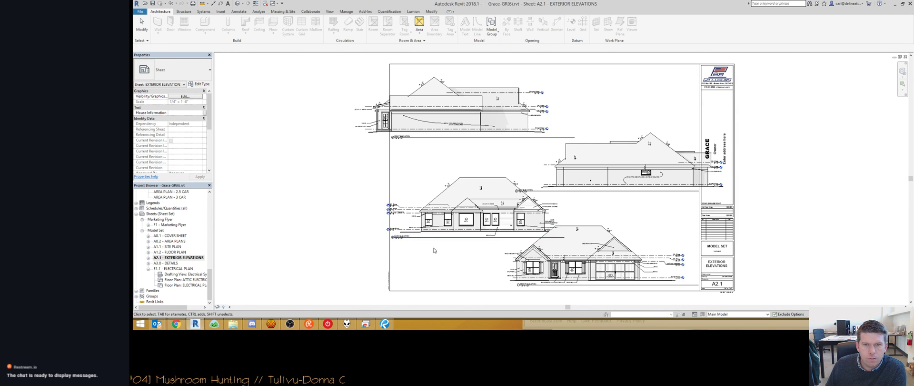
pyautogui.moveTo(399, 234); pyautogui.dragTo(363, 225, button='middle')
pyautogui.click(465, 233)
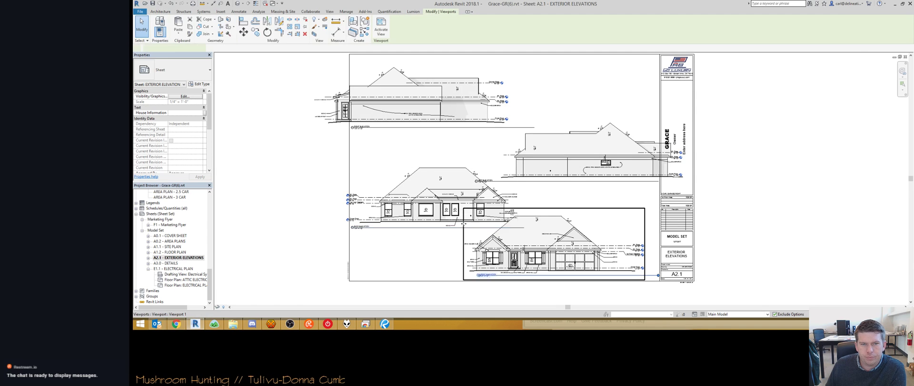
pyautogui.keyDown('ctrl'); pyautogui.click(518, 191); pyautogui.keyUp('ctrl')
pyautogui.moveTo(519, 192); pyautogui.dragTo(531, 192)
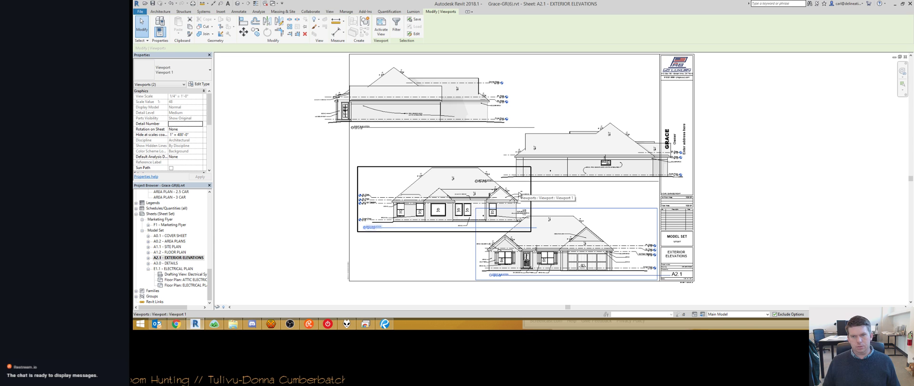
pyautogui.press('Right')
pyautogui.press('Right')
pyautogui.press('Right')
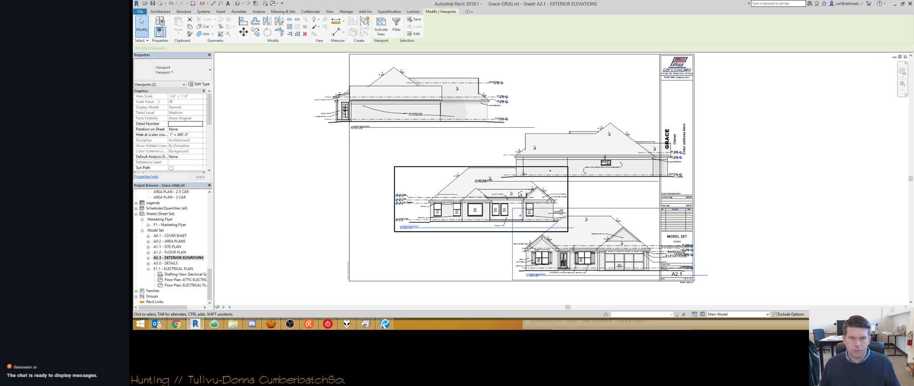
pyautogui.press('Left')
pyautogui.press('Left')
pyautogui.press('Left')
pyautogui.press('Right')
pyautogui.press('Left')
pyautogui.press('Escape')
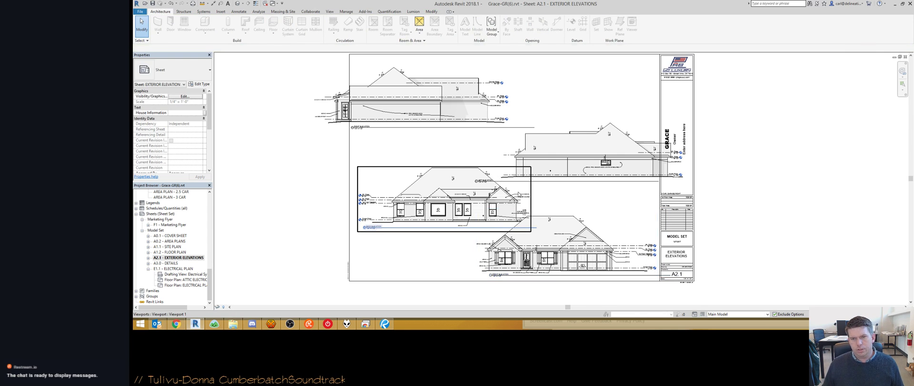
# Step: Shift the lower-left elevation viewport left on the sheet until it clears the front elevation's notes
pyautogui.click(447, 194)
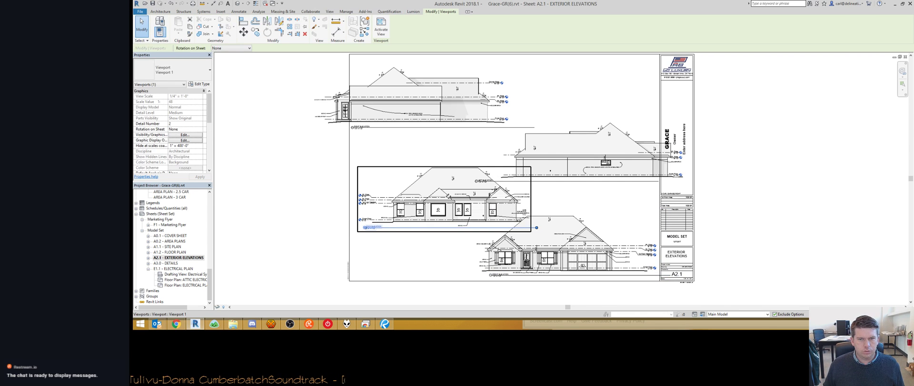
pyautogui.press('Left')
pyautogui.press('Left')
pyautogui.press('Right')
pyautogui.press('Right')
pyautogui.press('Left')
pyautogui.press('Right')
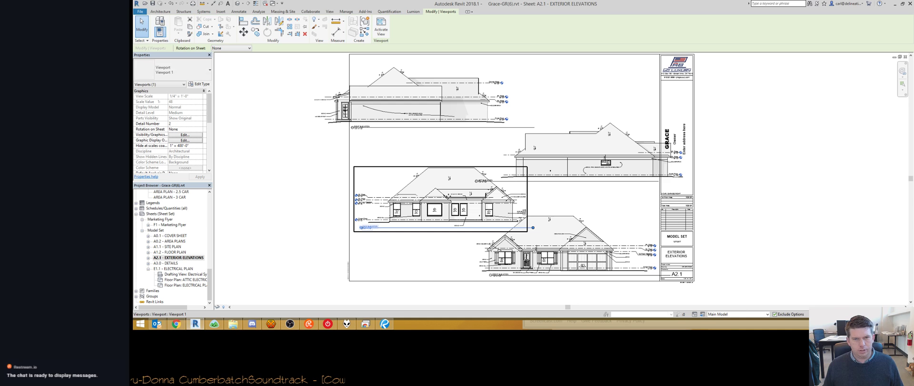
pyautogui.press('Left')
pyautogui.press('Left')
pyautogui.press('Left')
pyautogui.press('Left')
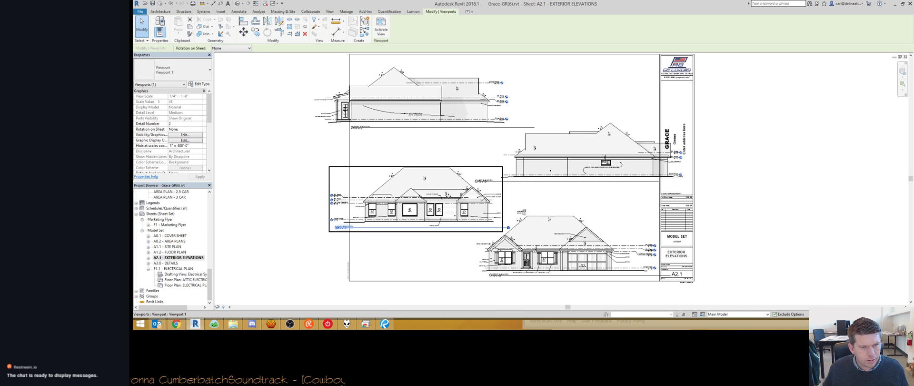
pyautogui.press('Left')
pyautogui.press('Right')
pyautogui.press('Right')
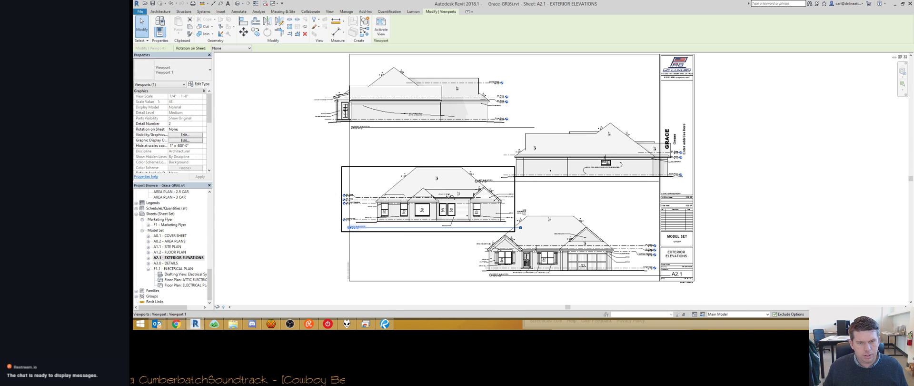
pyautogui.press('Left')
# Step: Shift the front elevation viewport right on the sheet, away from the neighbouring elevation
pyautogui.click(546, 235)
pyautogui.press('Right')
pyautogui.press('Right')
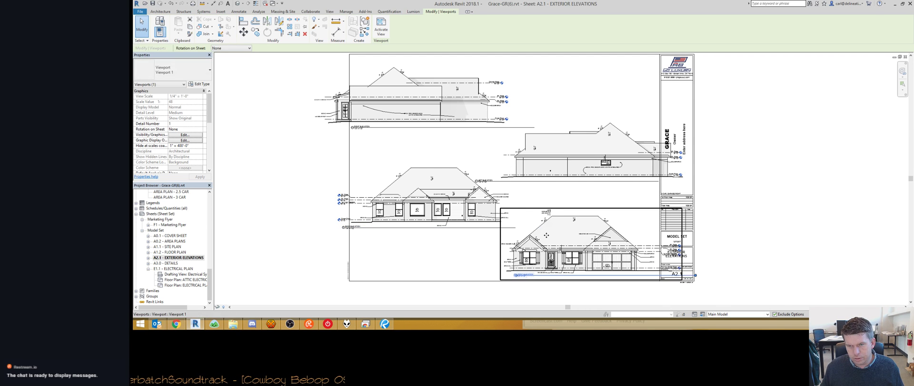
pyautogui.press('Right')
pyautogui.press('Right')
# Step: Activate the front elevation view and set the horizontal alignment of all its 3/32" Blue text notes to Left
pyautogui.doubleClick(543, 214)
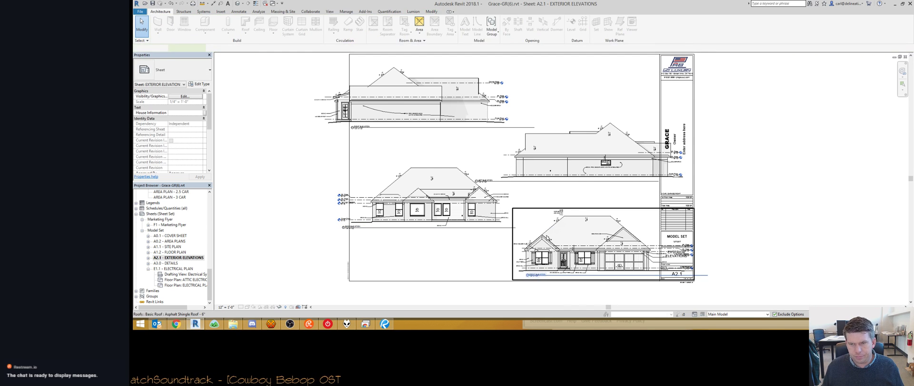
pyautogui.click(552, 211)
pyautogui.press('a')
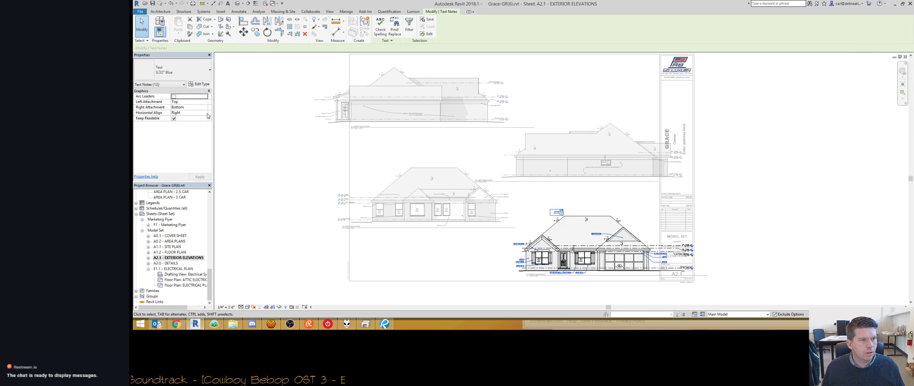
pyautogui.click(425, 262)
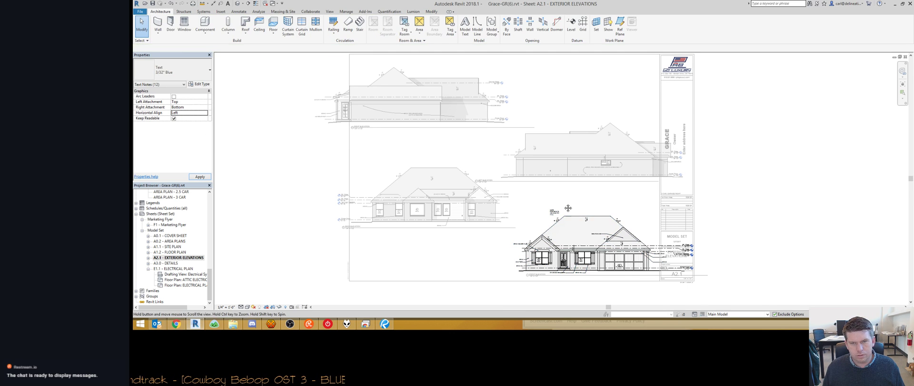
# Step: Move the BRICK, SHUTTERS and BRICK SILL notes beside the front elevation's left window outward into one left-aligned column
pyautogui.scroll(3, 542, 227)
pyautogui.moveTo(543, 228); pyautogui.dragTo(515, 174, button='middle')
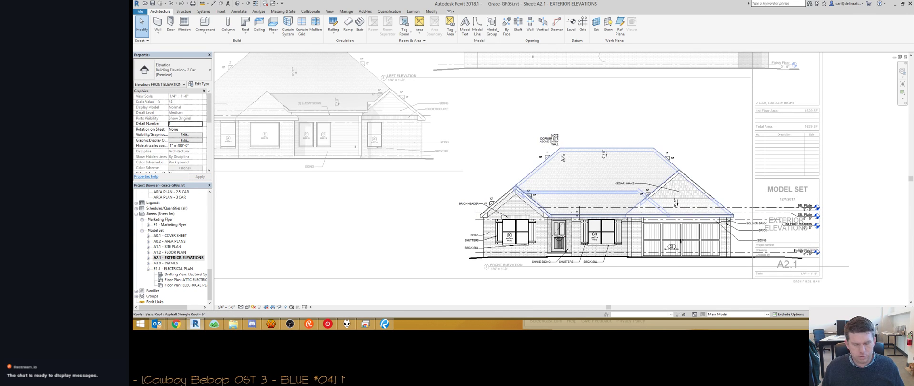
pyautogui.click(481, 242)
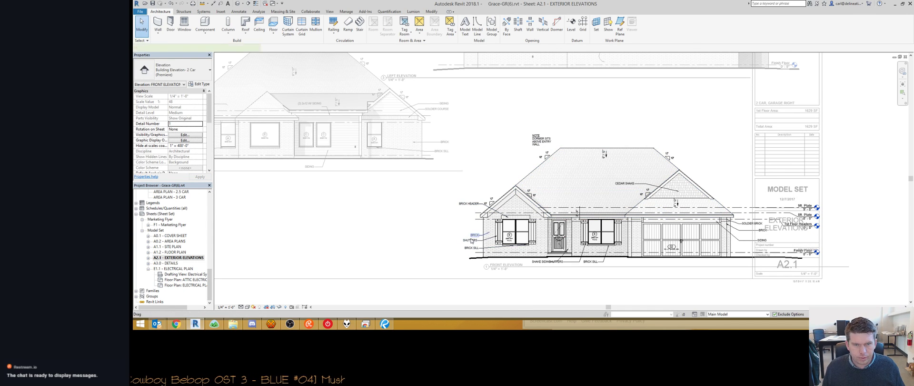
pyautogui.moveTo(466, 241)
pyautogui.mouseDown()
pyautogui.moveTo(456, 239)
pyautogui.moveTo(458, 246)
pyautogui.mouseUp()
pyautogui.click(469, 248)
# Step: Point the BRICK SILL leader at the sill's left end and align the BRICK SILL and BRICK leader elbows with the SHUTTERS leader
pyautogui.scroll(3, 361, 238)
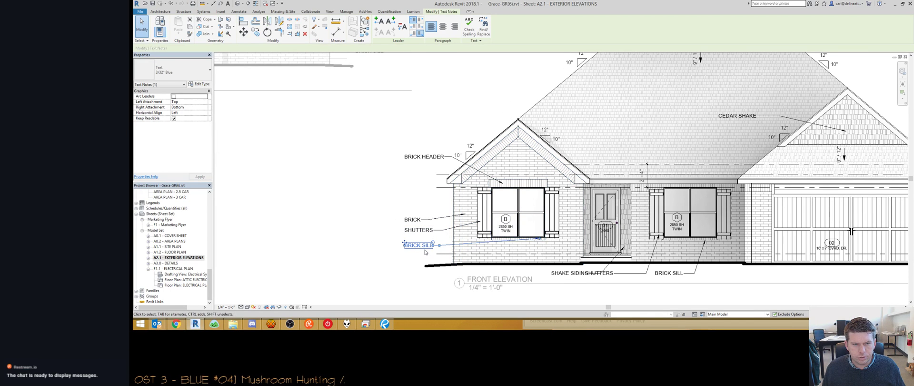
pyautogui.moveTo(540, 237); pyautogui.dragTo(505, 243)
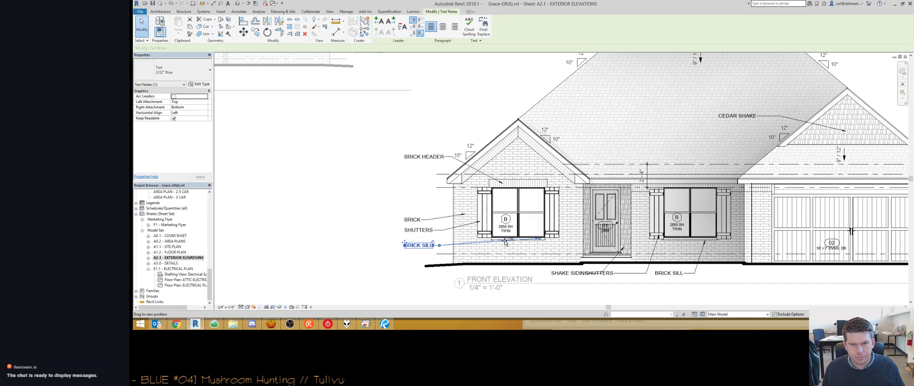
pyautogui.scroll(4, 439, 245)
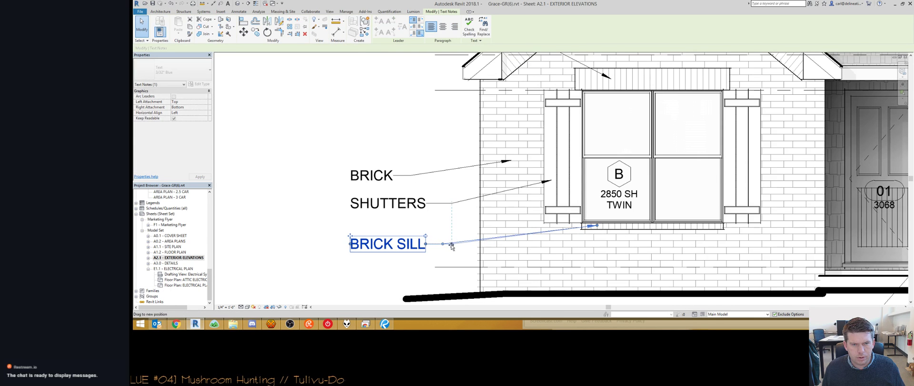
pyautogui.click(439, 179)
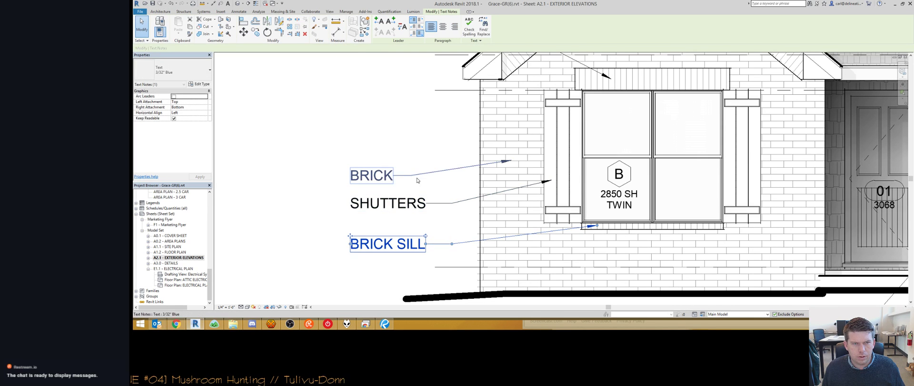
pyautogui.moveTo(452, 176); pyautogui.dragTo(452, 176)
# Step: Adjust the BRICK HEADER note at the left gable so it lines up with the column of material notes below
pyautogui.moveTo(452, 177); pyautogui.dragTo(478, 270, button='middle')
pyautogui.scroll(-2, 478, 270)
pyautogui.click(453, 165)
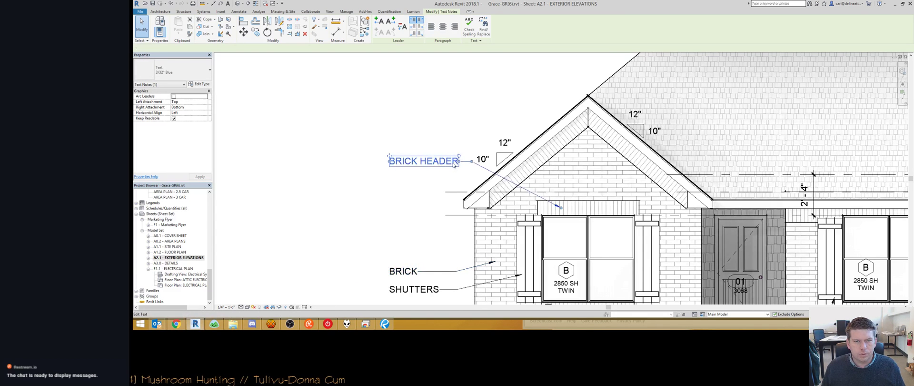
pyautogui.moveTo(388, 156); pyautogui.dragTo(389, 156)
pyautogui.press('Escape')
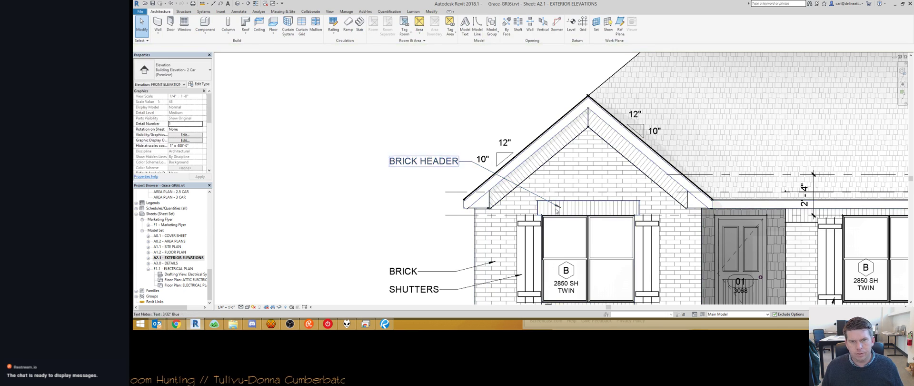
pyautogui.click(470, 166)
pyautogui.scroll(-2, 448, 201)
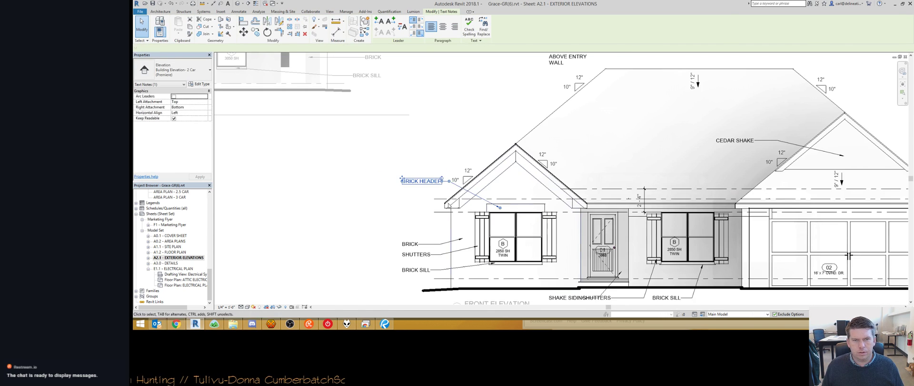
pyautogui.press('Escape')
pyautogui.scroll(-2, 447, 214)
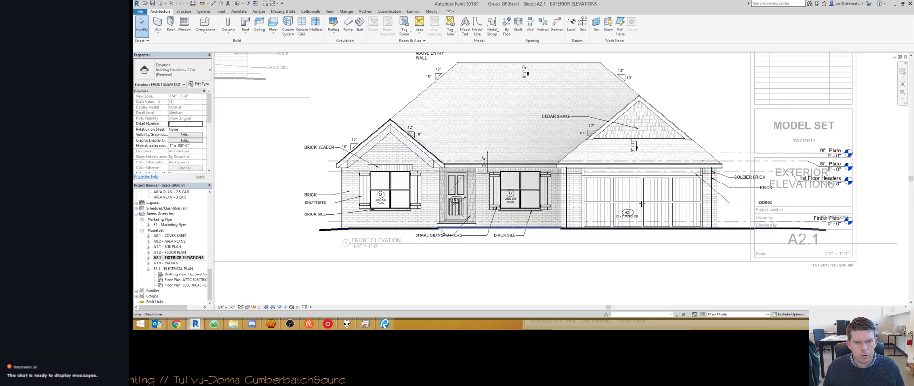
# Step: Move the SHUTTERS and BRICK SILL notes below the front elevation to the right so the labels no longer overlap
pyautogui.click(474, 241)
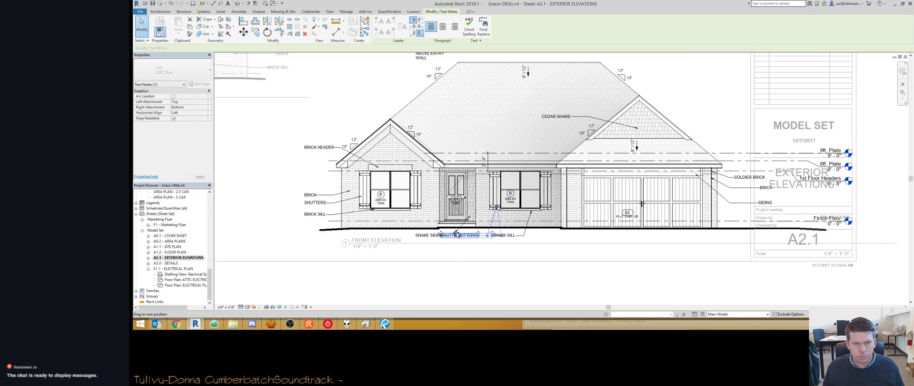
pyautogui.moveTo(461, 233); pyautogui.dragTo(483, 234)
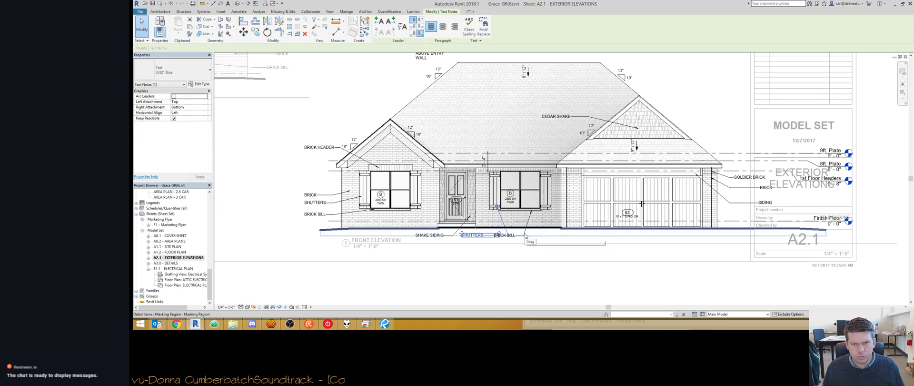
pyautogui.moveTo(507, 234); pyautogui.dragTo(528, 234)
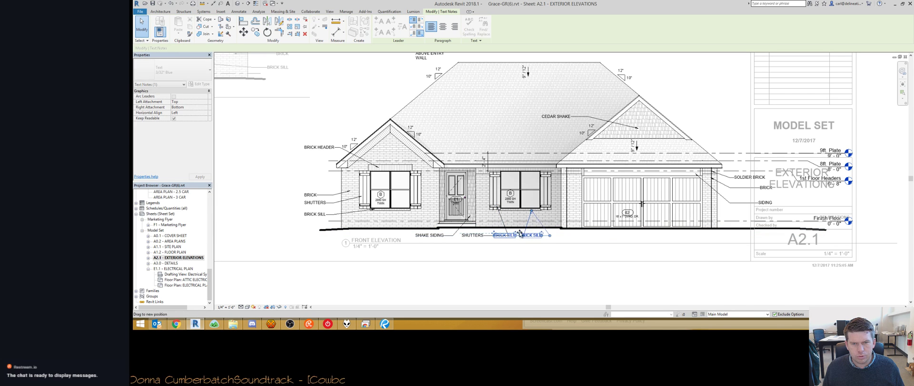
pyautogui.click(501, 236)
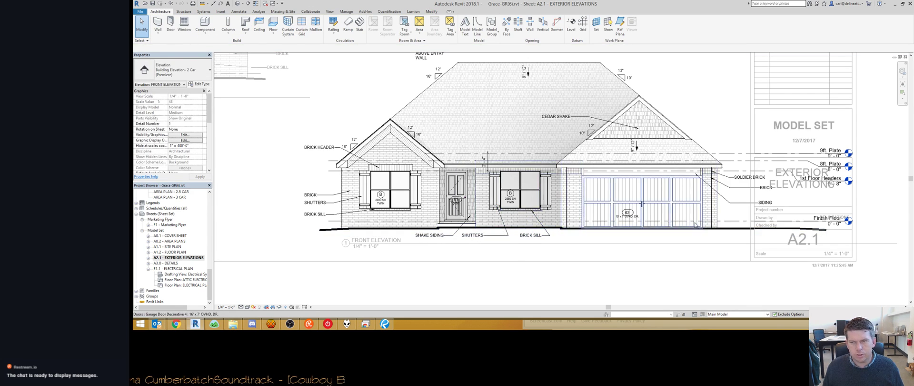
# Step: Line up the SOLDIER BRICK, BRICK and SIDING notes in a tight column beside the garage, closer to the house
pyautogui.moveTo(740, 206); pyautogui.dragTo(658, 218, button='middle')
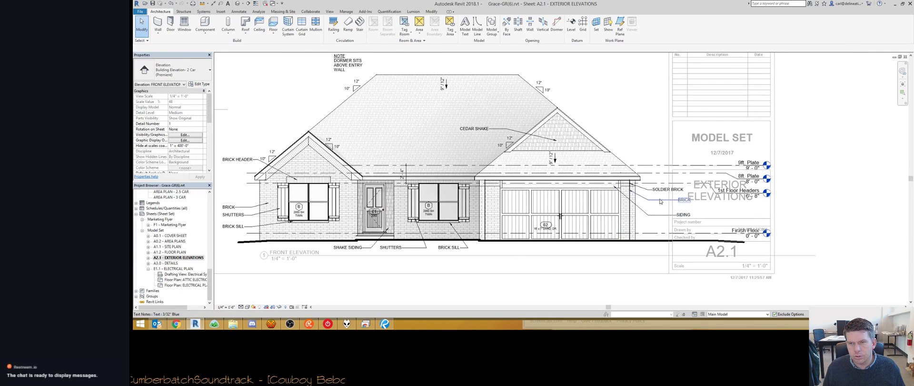
pyautogui.click(662, 200)
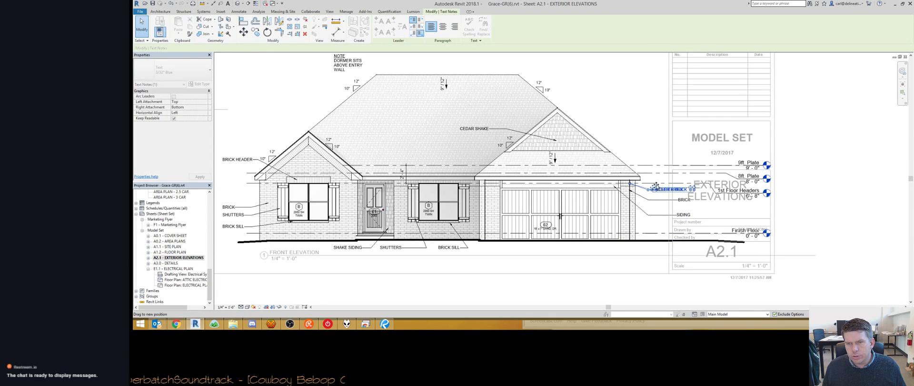
pyautogui.moveTo(665, 199); pyautogui.dragTo(651, 218)
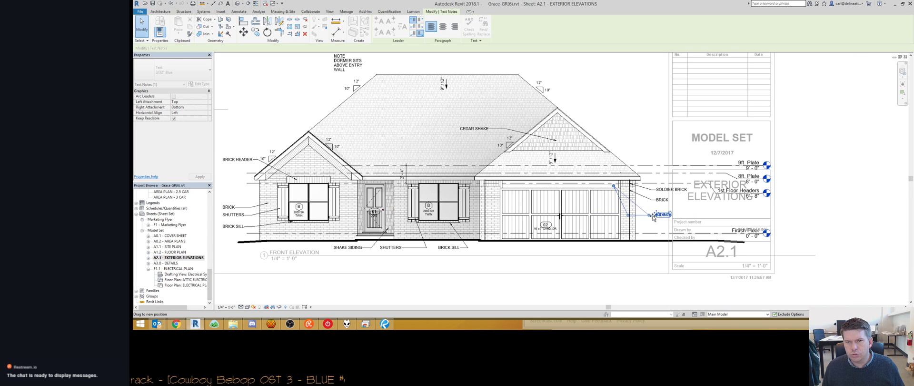
pyautogui.click(647, 219)
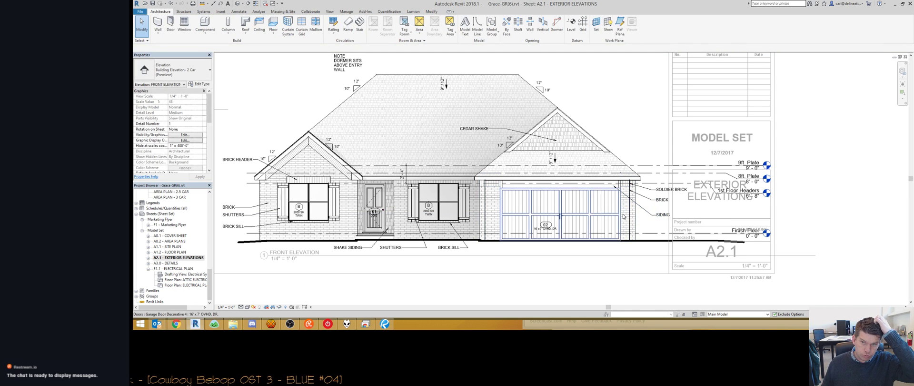
pyautogui.click(666, 217)
pyautogui.moveTo(652, 216); pyautogui.dragTo(652, 211)
pyautogui.click(647, 218)
# Step: Hide the 9ft. Plate level in the front elevation and apply the temporary hide permanently to the view
pyautogui.moveTo(250, 155); pyautogui.dragTo(306, 188, button='middle')
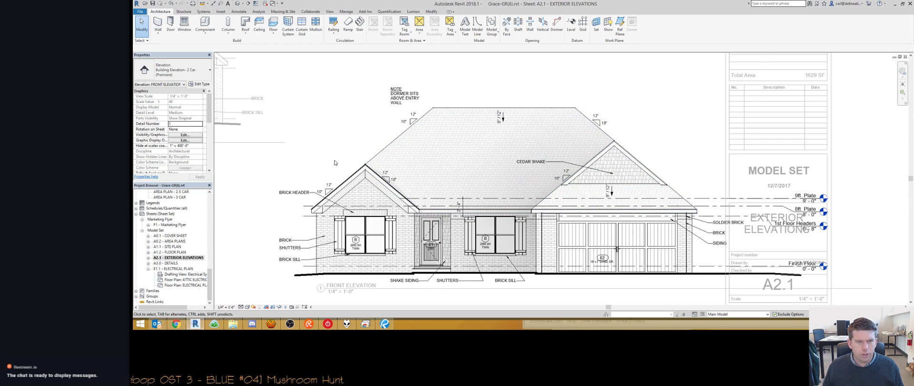
pyautogui.scroll(-3, 350, 190)
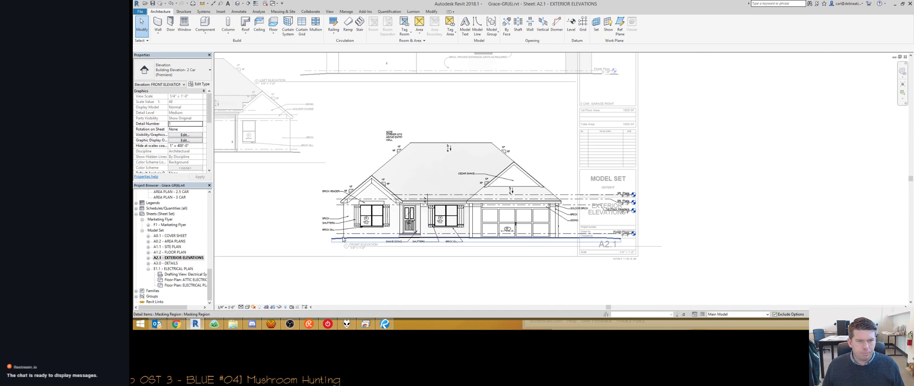
pyautogui.scroll(-2, 381, 228)
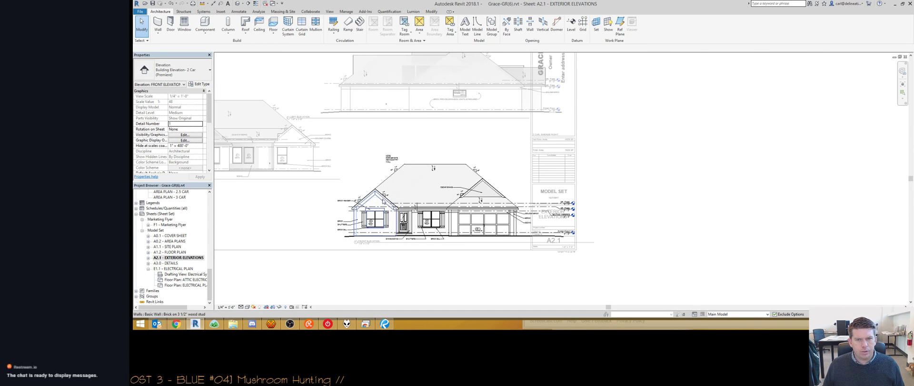
pyautogui.click(335, 202)
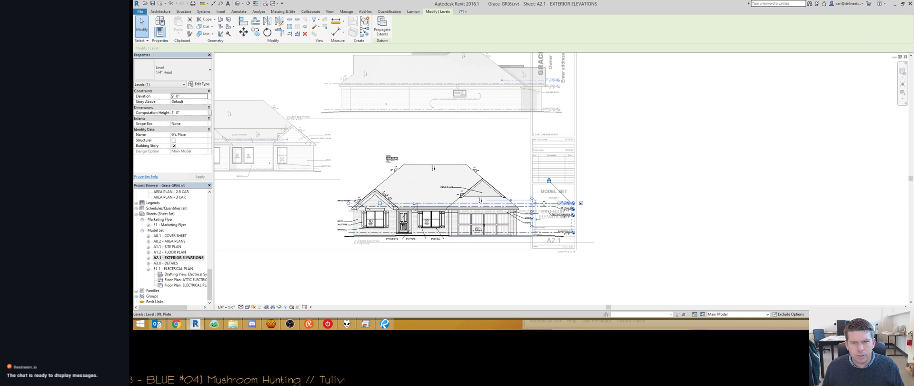
pyautogui.scroll(1, 544, 203)
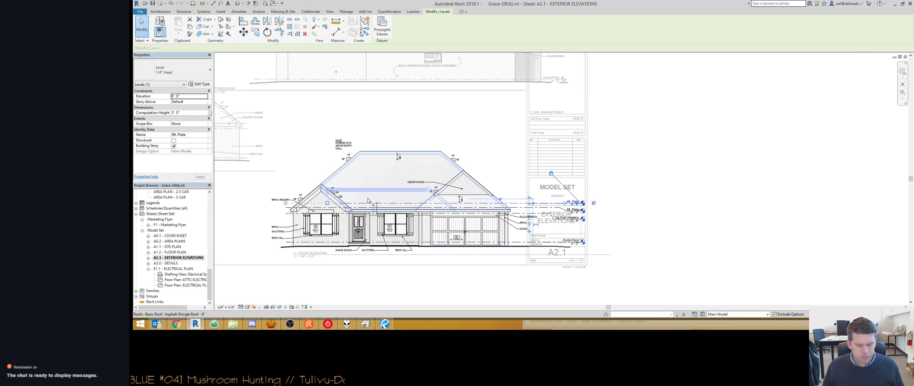
pyautogui.press('h')
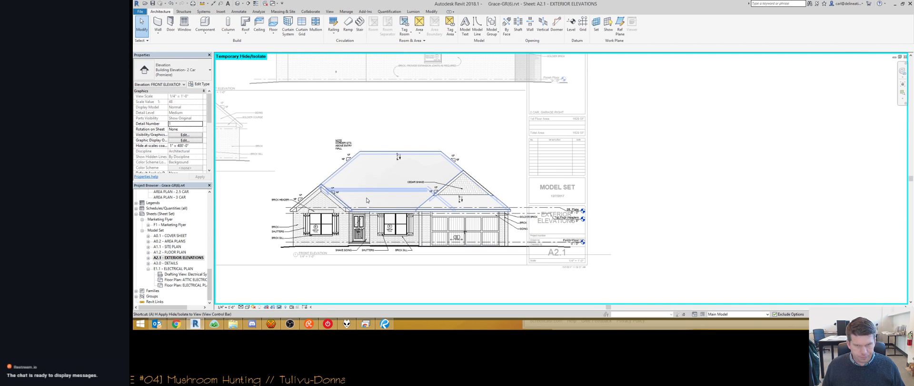
pyautogui.press('r')
# Step: Show the 8ft. Plate level's head at its left end and extend that end outward past the material notes
pyautogui.click(519, 208)
pyautogui.moveTo(278, 211); pyautogui.dragTo(377, 205, button='middle')
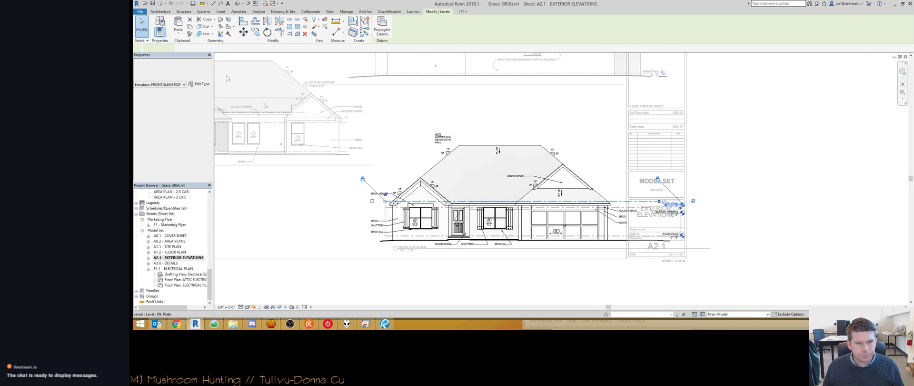
pyautogui.scroll(5, 385, 203)
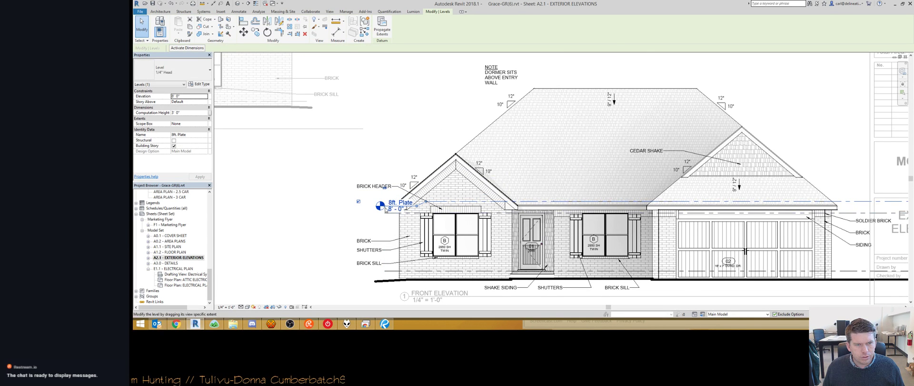
pyautogui.moveTo(365, 209); pyautogui.dragTo(336, 209)
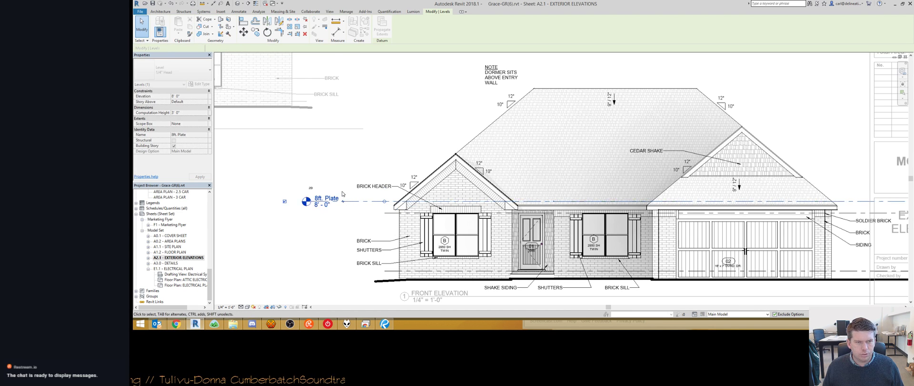
# Step: Hide the 8ft. Plate level's head at its right end and pull that end in to just beyond the garage
pyautogui.scroll(-3, 342, 192)
pyautogui.click(778, 198)
pyautogui.moveTo(760, 200); pyautogui.dragTo(681, 198)
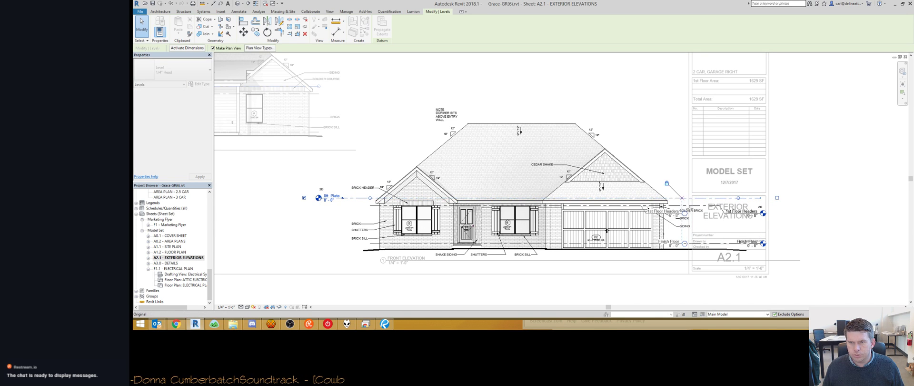
# Step: Move the 1st Floor Headers and Finish Floor heads to the levels' left ends and extend those ends in line with the 8ft. Plate head
pyautogui.click(648, 207)
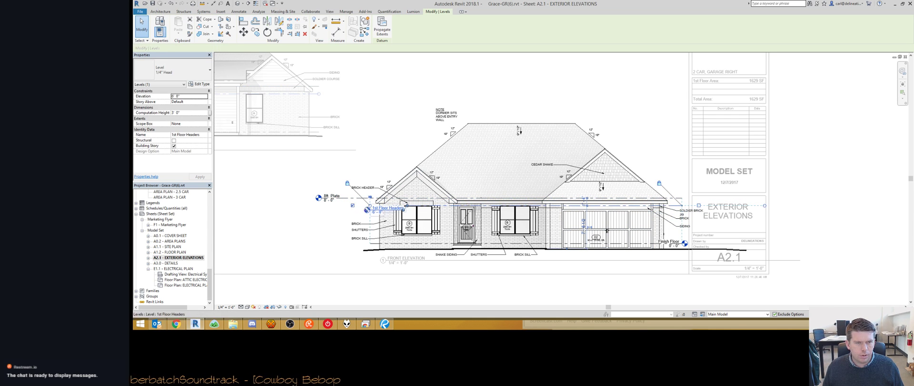
pyautogui.moveTo(371, 199); pyautogui.dragTo(307, 213)
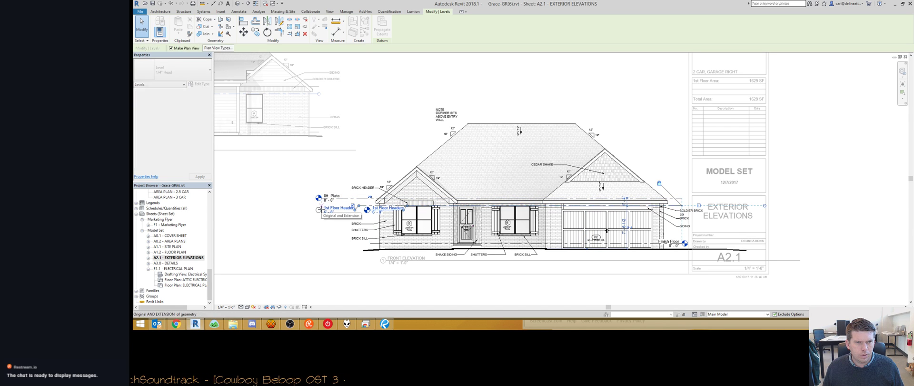
pyautogui.click(390, 245)
pyautogui.click(353, 244)
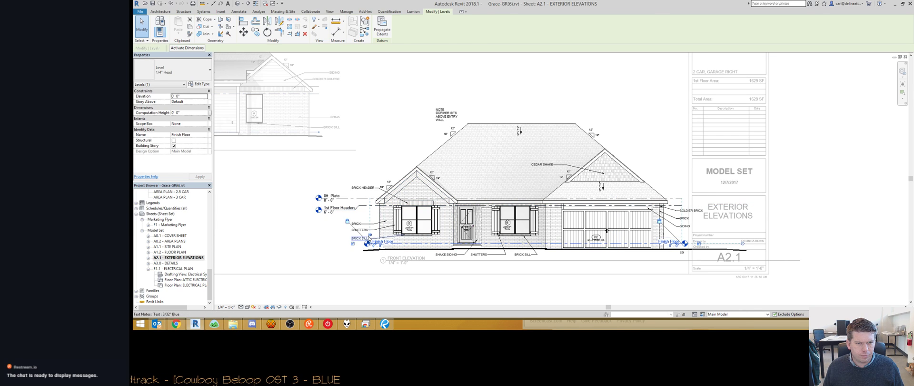
pyautogui.click(369, 237)
pyautogui.click(371, 245)
pyautogui.click(371, 235)
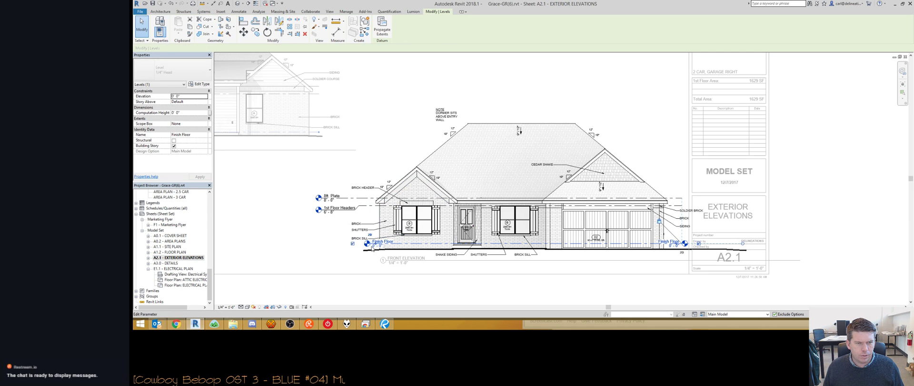
pyautogui.moveTo(324, 221); pyautogui.dragTo(325, 221)
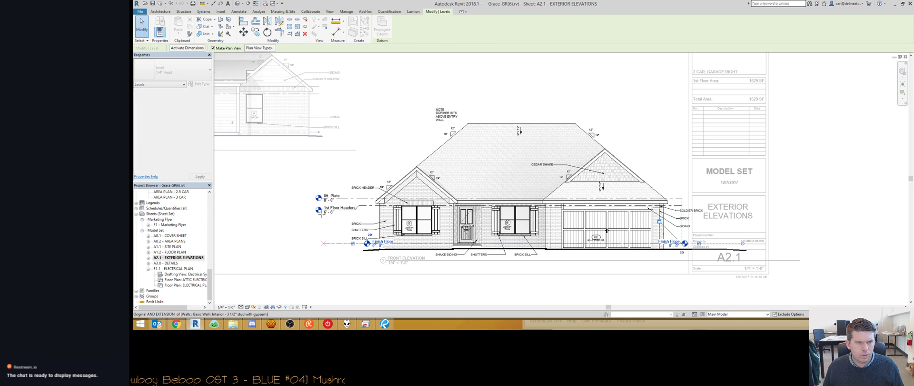
pyautogui.click(699, 244)
pyautogui.press('Escape')
# Step: Deactivate the front elevation view and nudge its viewport left on the sheet until the drawing clears the title block
pyautogui.scroll(-2, 643, 180)
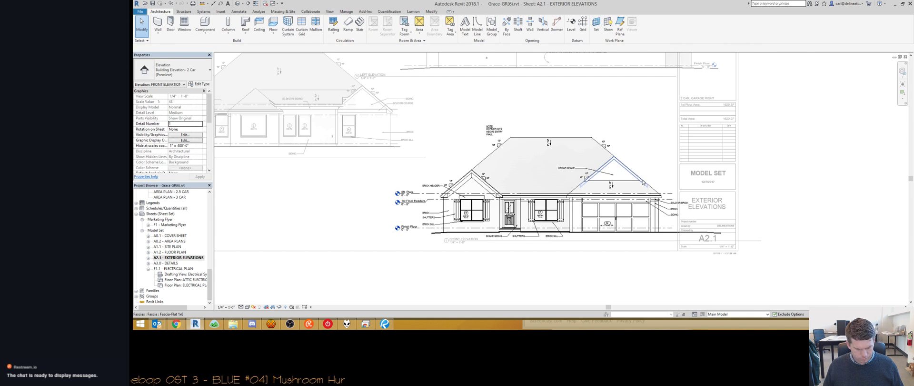
pyautogui.press('d')
pyautogui.press('v')
pyautogui.click(511, 162)
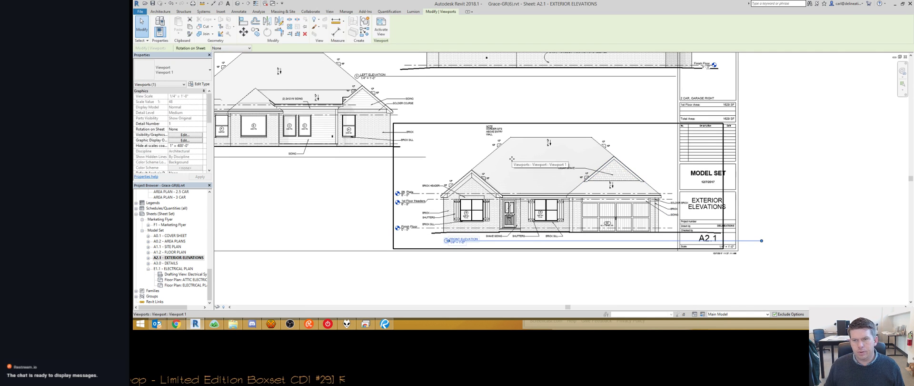
pyautogui.press('Left')
pyautogui.press('Left')
pyautogui.press('Left')
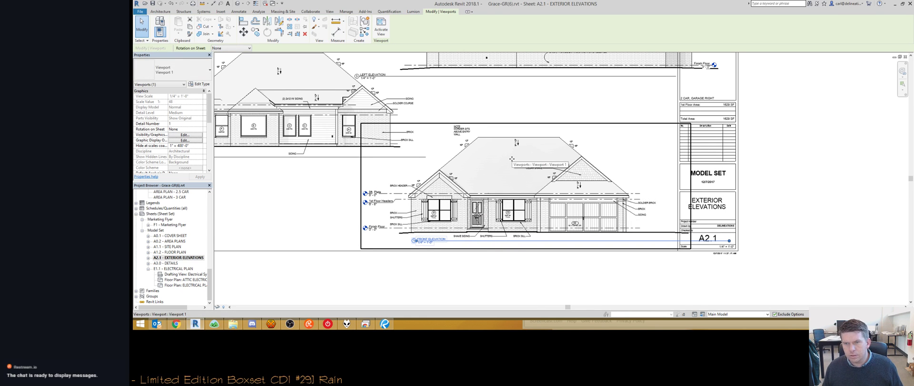
pyautogui.press('Right')
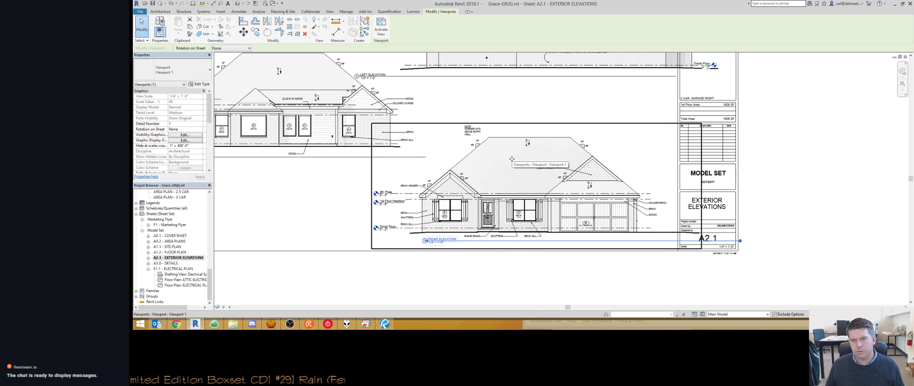
pyautogui.press('Escape')
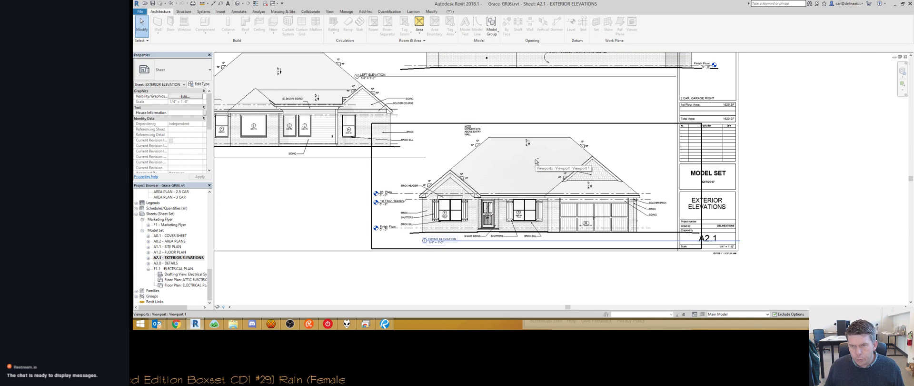
pyautogui.scroll(1, 535, 161)
pyautogui.click(538, 160)
pyautogui.press('Right')
pyautogui.press('Escape')
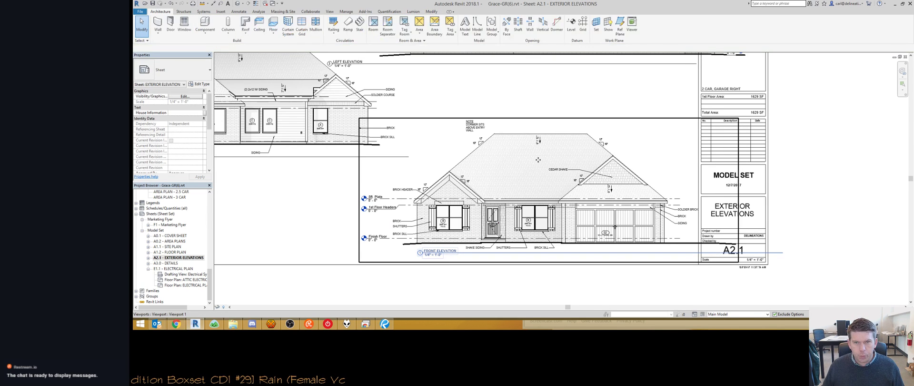
# Step: Edit the ground masking region in the front elevation so its right end stops short of the title block
pyautogui.doubleClick(574, 201)
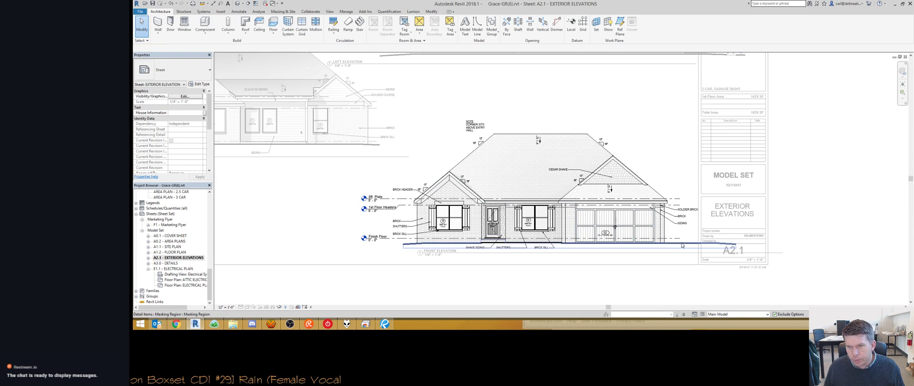
pyautogui.doubleClick(686, 249)
pyautogui.moveTo(702, 233); pyautogui.dragTo(753, 265)
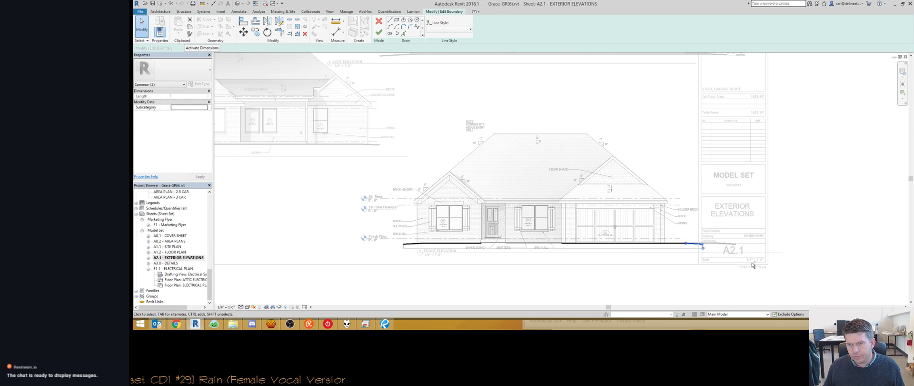
pyautogui.press('f')
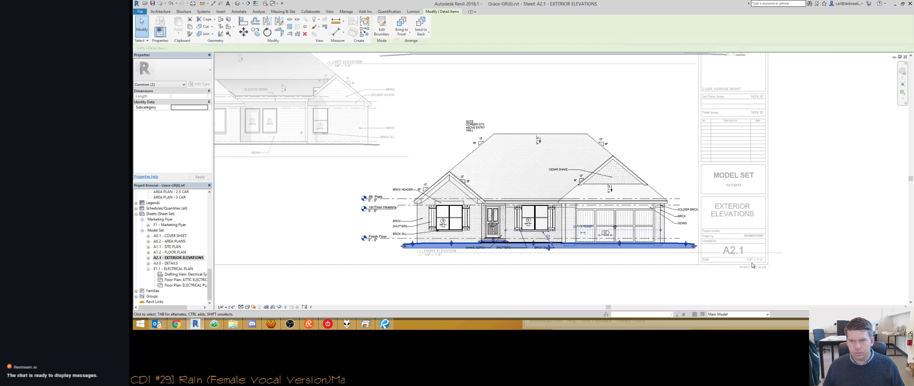
pyautogui.click(617, 257)
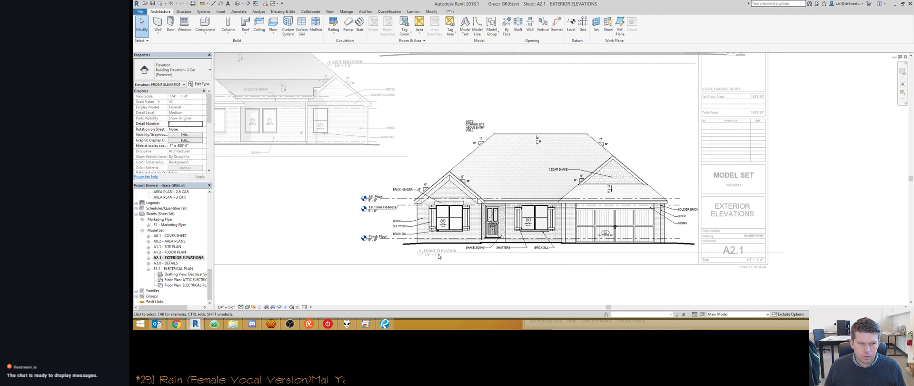
# Step: Shorten the FRONT ELEVATION title line so it ends before the title block
pyautogui.click(425, 265)
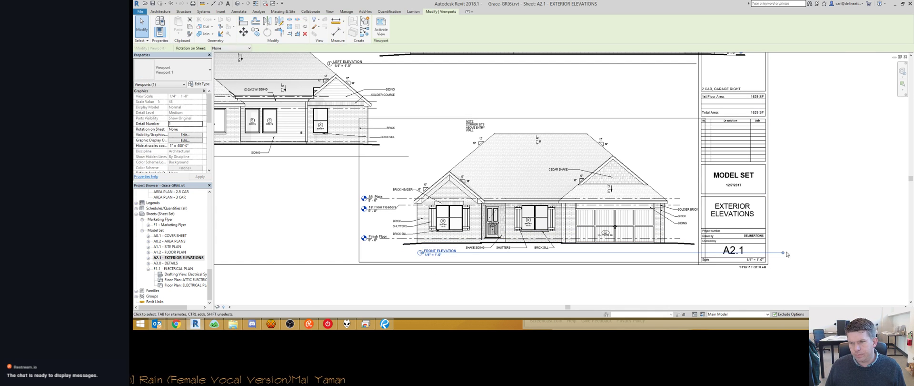
pyautogui.moveTo(763, 254); pyautogui.dragTo(689, 254)
pyautogui.click(466, 287)
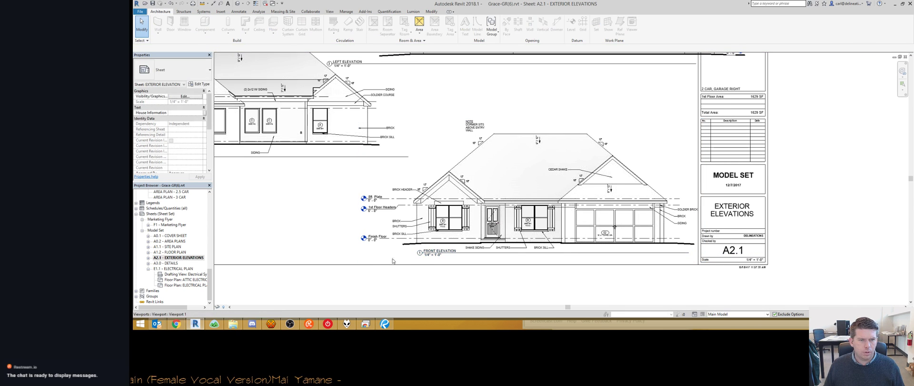
# Step: Activate the back elevation and set the horizontal alignment of all its 3/32" Blue text notes to Left
pyautogui.scroll(-4, 424, 260)
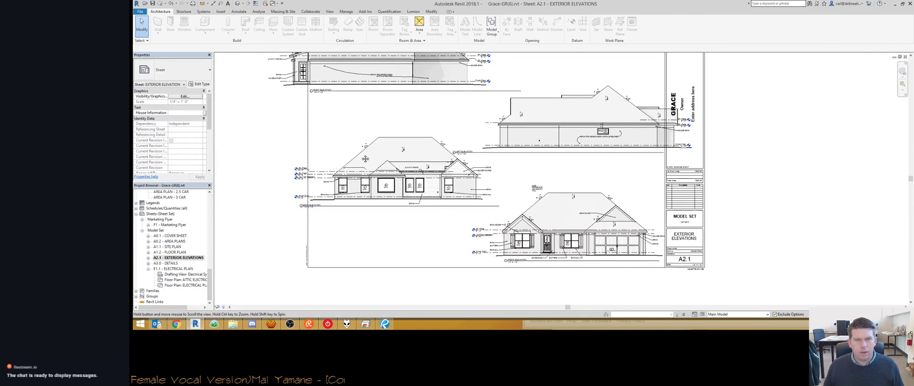
pyautogui.scroll(1, 541, 212)
pyautogui.scroll(3, 541, 212)
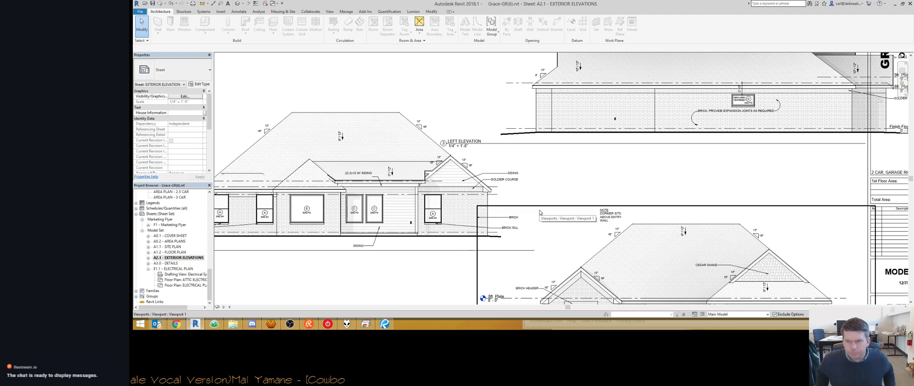
pyautogui.moveTo(297, 175); pyautogui.dragTo(448, 179, button='middle')
pyautogui.scroll(-1, 449, 179)
pyautogui.doubleClick(449, 180)
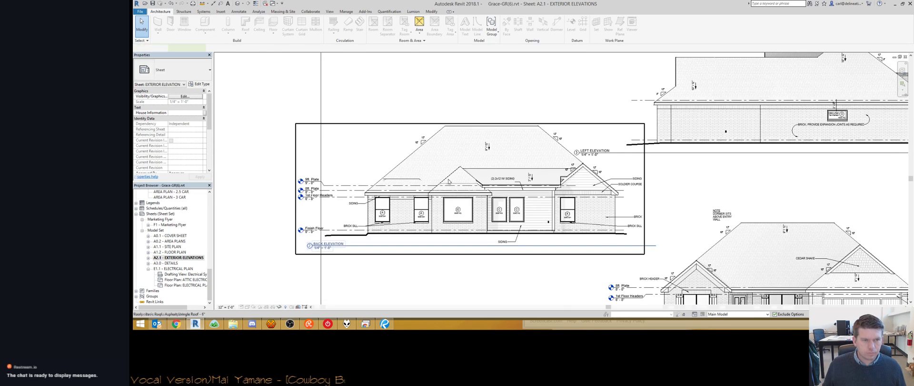
pyautogui.click(639, 179)
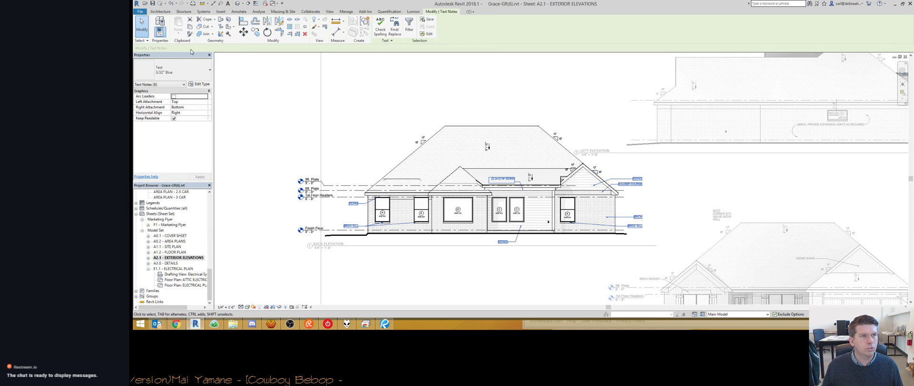
pyautogui.click(189, 113)
pyautogui.click(181, 117)
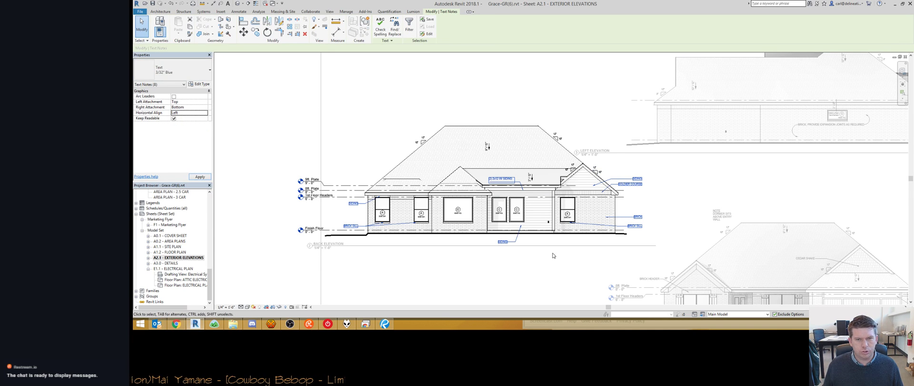
# Step: Line up the SIDING, SOLDIER COURSE, BRICK and BRICK SILL notes right of the back elevation on a common left edge
pyautogui.scroll(3, 619, 219)
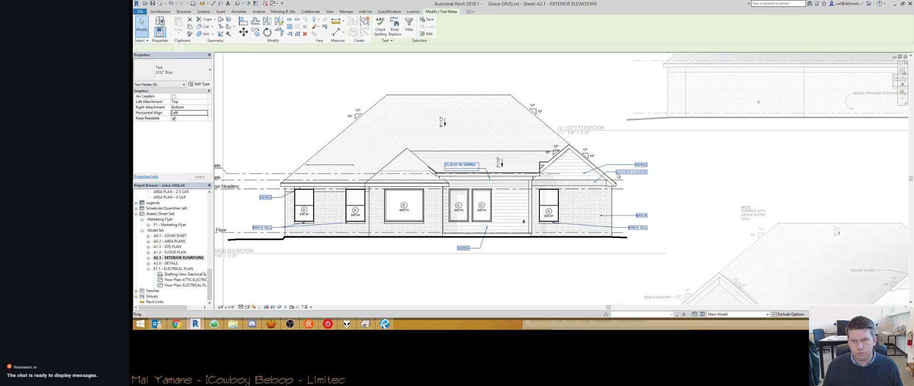
pyautogui.click(618, 173)
pyautogui.moveTo(616, 170); pyautogui.dragTo(637, 172)
pyautogui.click(639, 215)
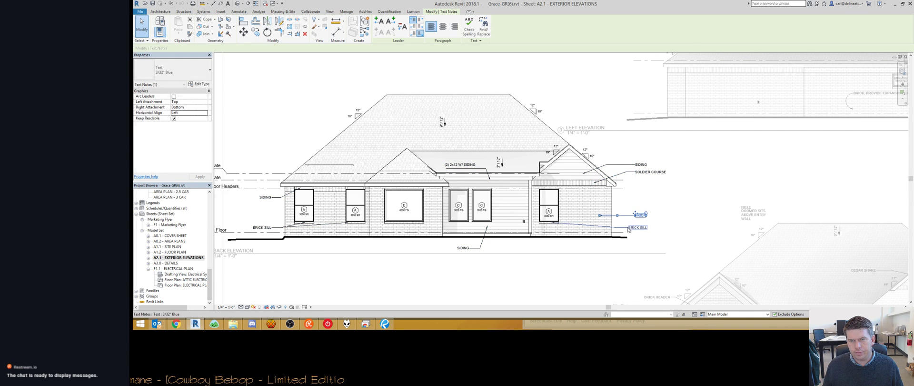
pyautogui.moveTo(629, 226); pyautogui.dragTo(626, 228)
pyautogui.click(640, 164)
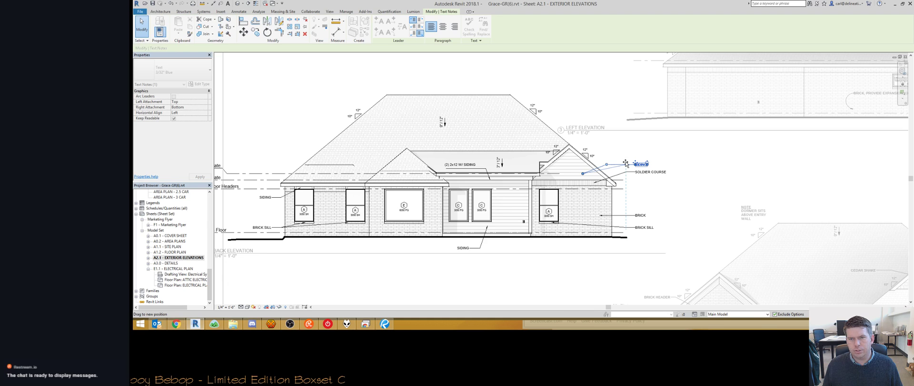
pyautogui.moveTo(626, 163); pyautogui.dragTo(626, 164)
pyautogui.press('Escape')
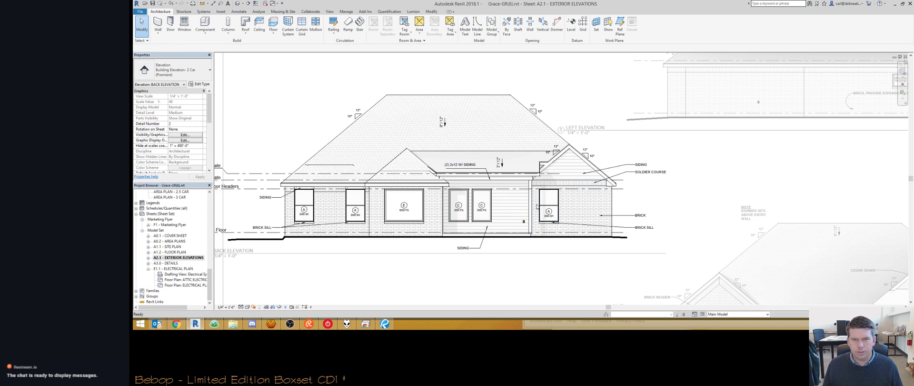
# Step: Hide the left heads of the 9ft. Plate, 8ft. Plate, 1st Floor Headers and Finish Floor levels, pulling Finish Floor's left end toward the house
pyautogui.moveTo(418, 210); pyautogui.dragTo(515, 210, button='middle')
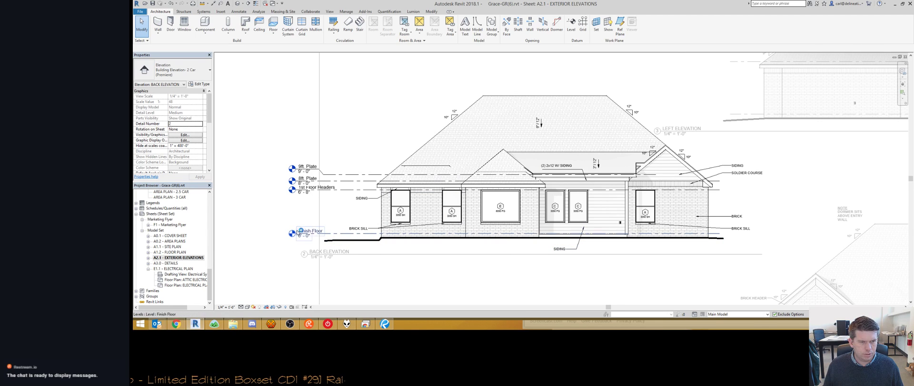
pyautogui.click(278, 174)
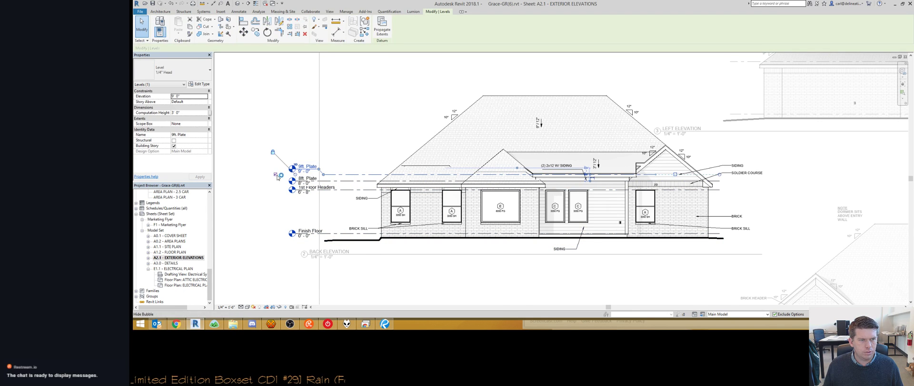
pyautogui.click(275, 182)
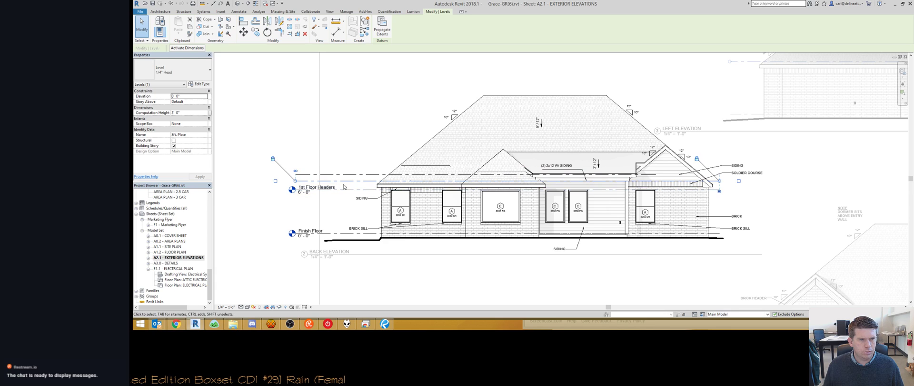
pyautogui.click(274, 191)
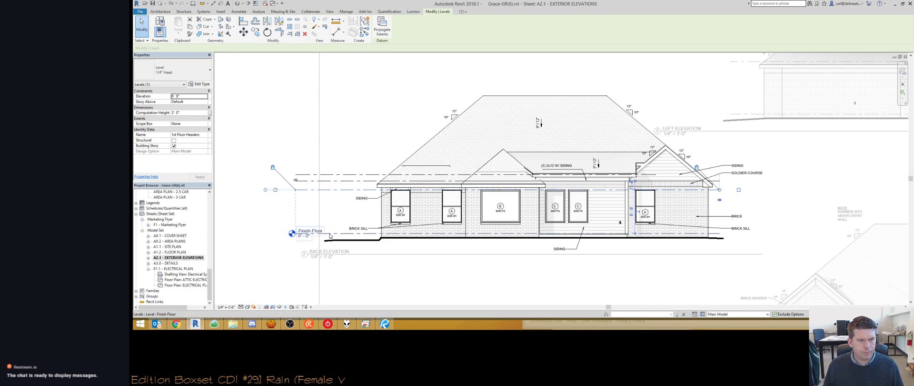
pyautogui.click(274, 235)
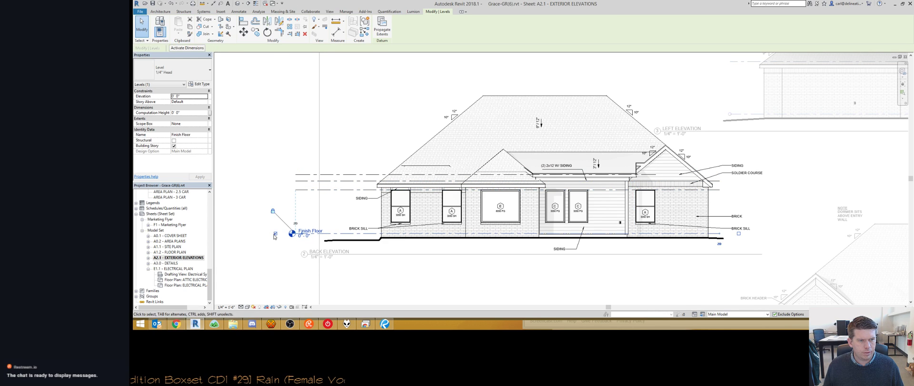
pyautogui.click(299, 237)
pyautogui.moveTo(340, 231); pyautogui.dragTo(287, 235)
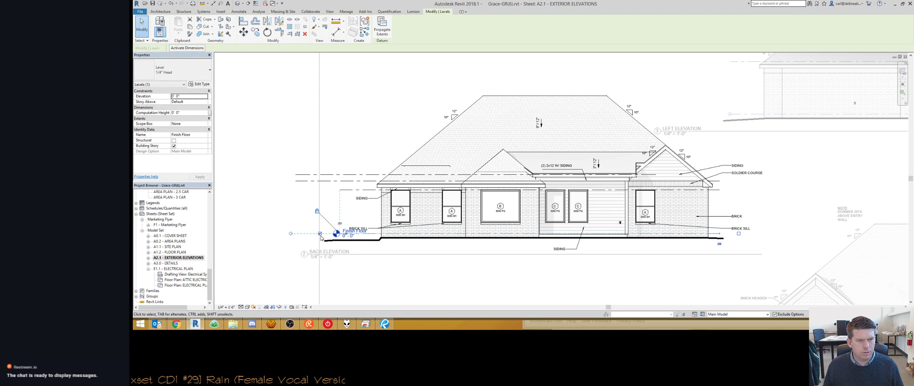
# Step: Pull the left ends of the plate and header level lines in toward the house on the back elevation, in line with Finish Floor
pyautogui.click(296, 177)
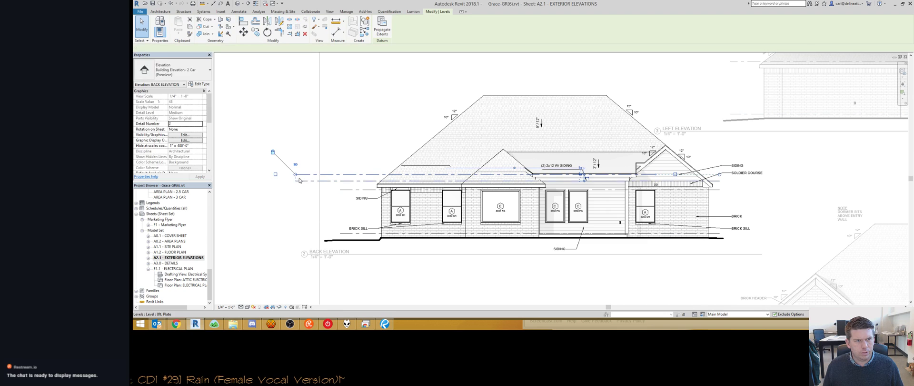
pyautogui.click(297, 173)
pyautogui.click(305, 178)
pyautogui.click(299, 174)
pyautogui.click(299, 169)
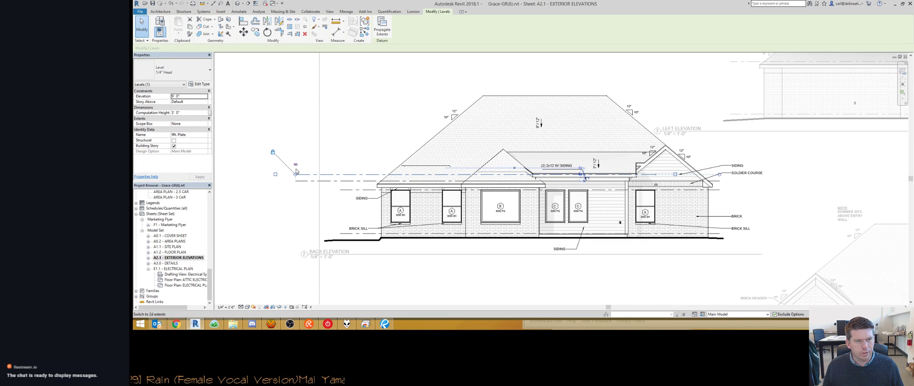
pyautogui.moveTo(296, 182); pyautogui.dragTo(340, 181)
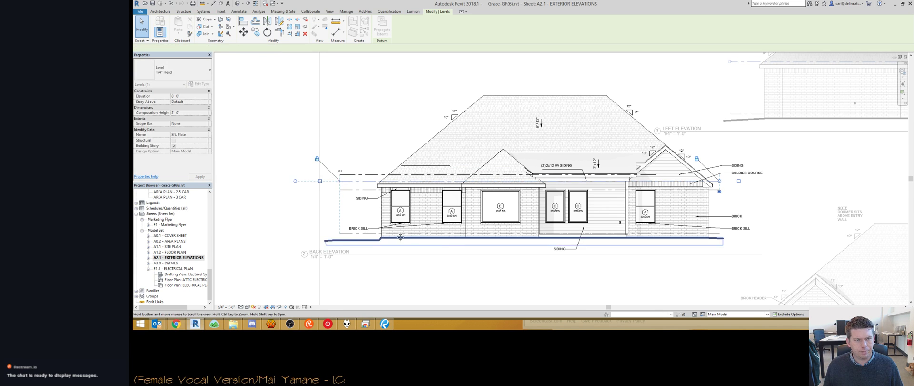
# Step: Show the right-end heads of the 8ft. Plate, 1st Floor Headers and Finish Floor levels on the back elevation
pyautogui.moveTo(419, 238); pyautogui.dragTo(302, 221, button='middle')
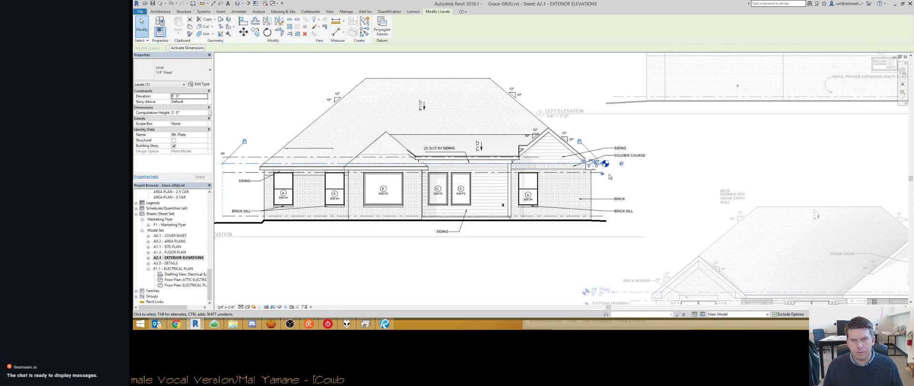
pyautogui.click(599, 176)
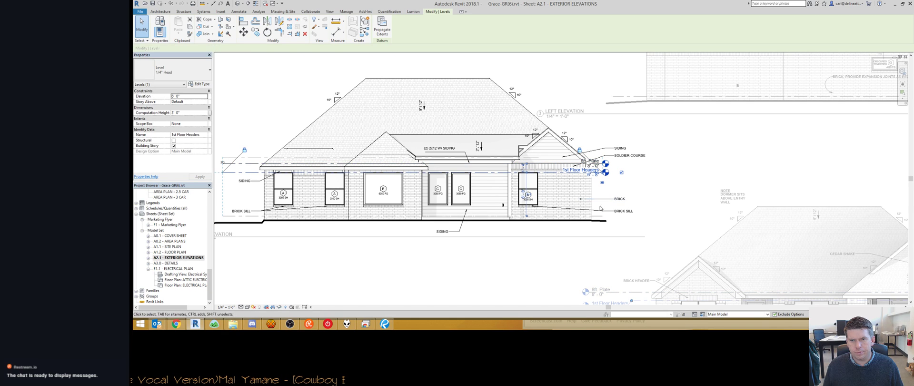
pyautogui.click(619, 219)
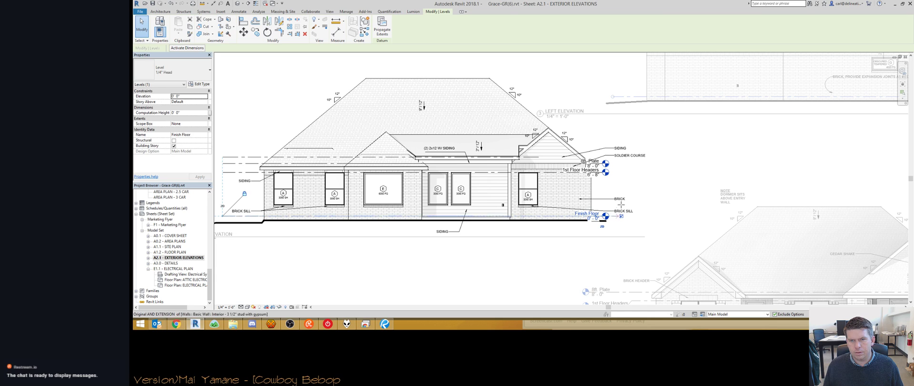
pyautogui.press('l')
pyautogui.press('l')
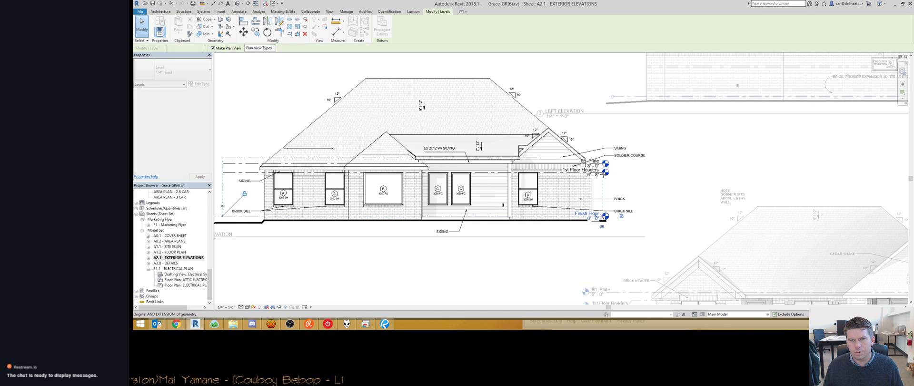
pyautogui.press('Escape')
pyautogui.press('Escape')
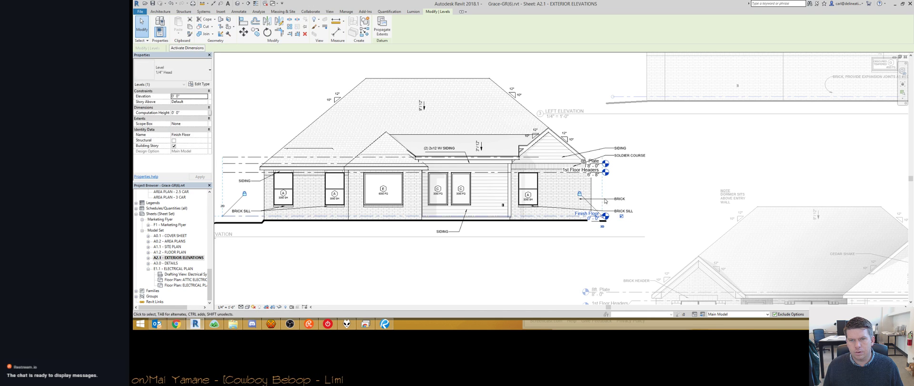
# Step: Extend the right ends of the 8ft. Plate, 1st Floor Headers and Finish Floor levels together, farther away from the house
pyautogui.click(602, 226)
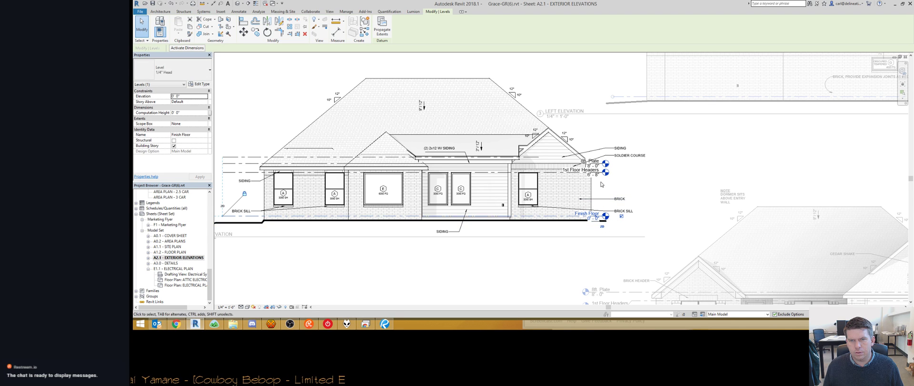
pyautogui.press('Escape')
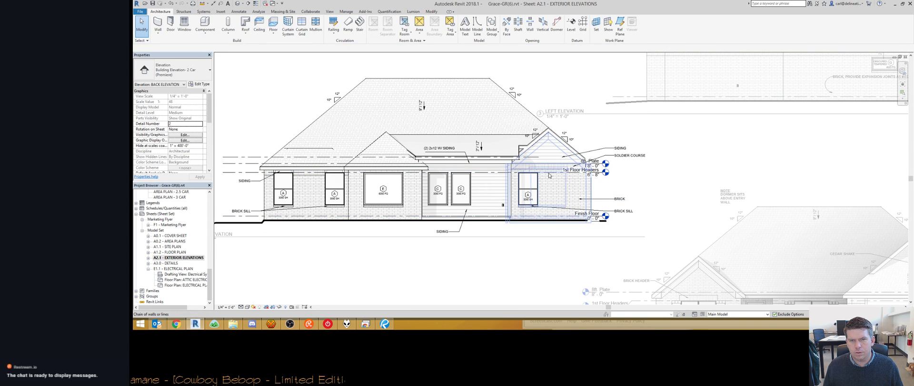
pyautogui.click(599, 172)
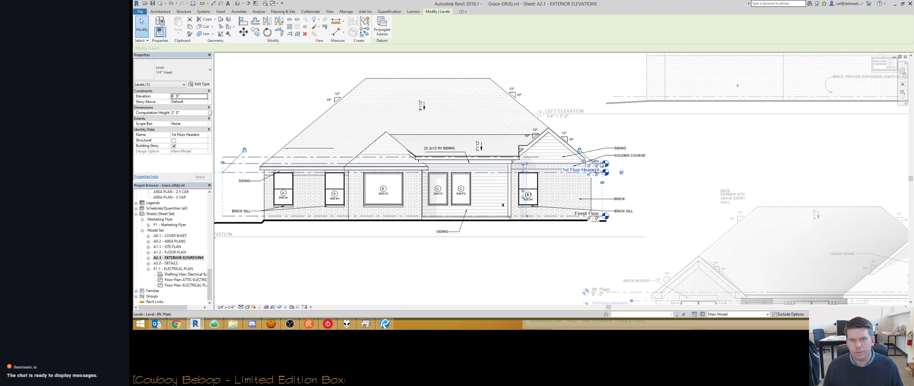
pyautogui.click(604, 167)
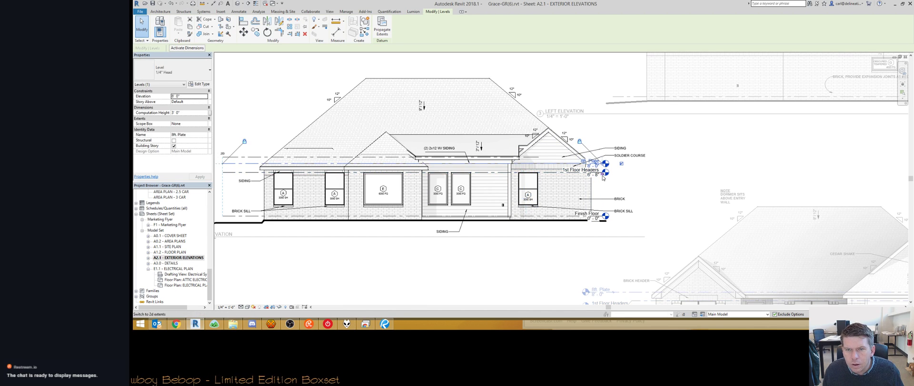
pyautogui.moveTo(628, 163); pyautogui.dragTo(638, 164)
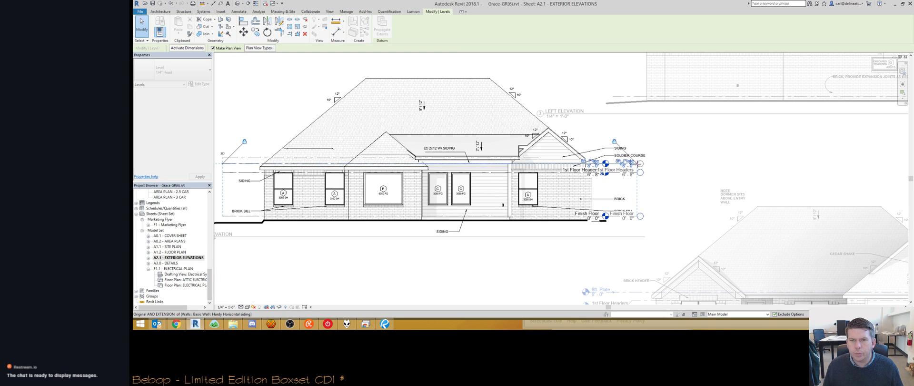
# Step: Raise the BRICK and BRICK SILL notes right of the back elevation clear of the Finish Floor mark and adjust their leaders
pyautogui.scroll(3, 602, 211)
pyautogui.click(613, 208)
pyautogui.keyDown('ctrl'); pyautogui.moveTo(625, 205); pyautogui.dragTo(613, 178); pyautogui.keyUp('ctrl')
pyautogui.click(626, 183)
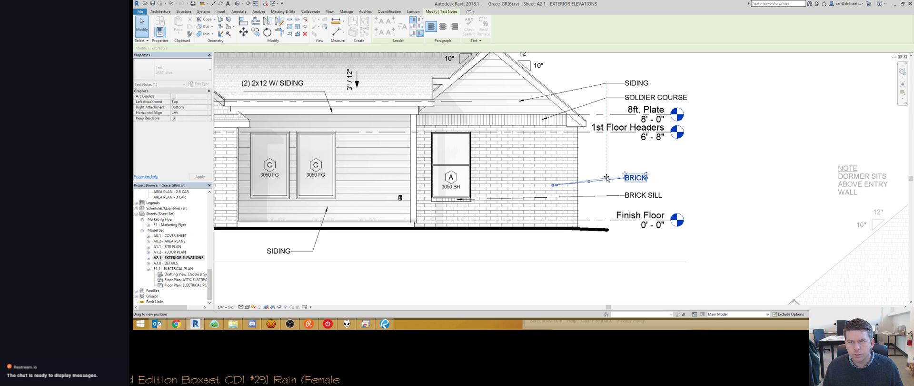
pyautogui.click(610, 195)
pyautogui.moveTo(543, 199); pyautogui.dragTo(623, 189)
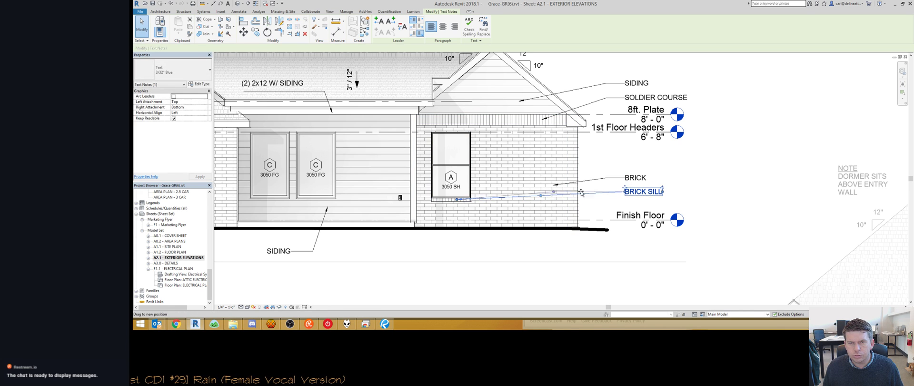
pyautogui.moveTo(565, 190); pyautogui.dragTo(607, 188)
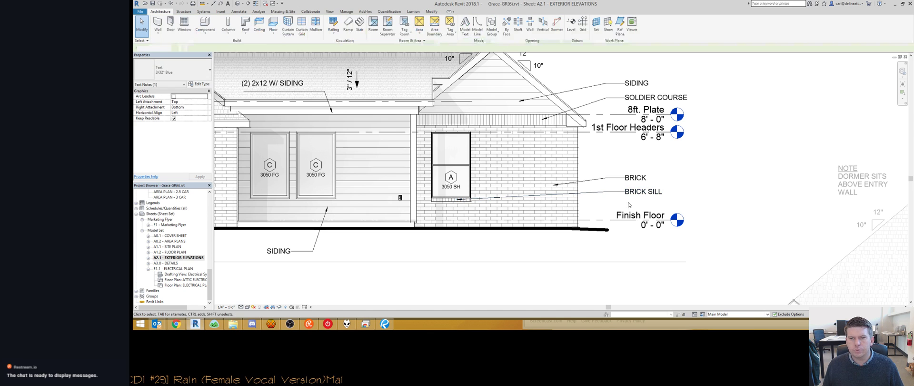
# Step: Move the BRICK note's arrowhead higher on the wall and fine-tune the vertical spacing of the BRICK and BRICK SILL notes
pyautogui.moveTo(615, 201); pyautogui.dragTo(582, 194, button='middle')
pyautogui.click(602, 170)
pyautogui.moveTo(524, 181); pyautogui.dragTo(519, 159)
pyautogui.click(593, 183)
pyautogui.moveTo(593, 182); pyautogui.dragTo(593, 178)
pyautogui.press('Escape')
pyautogui.click(594, 171)
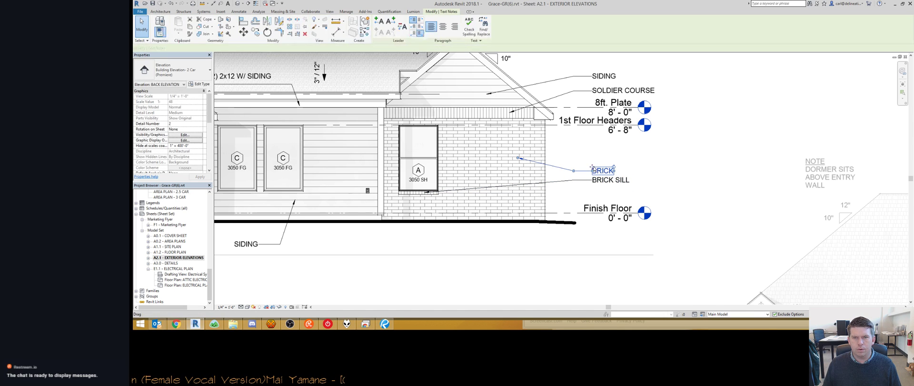
pyautogui.press('Escape')
# Step: Add an elbow to the 1st Floor Headers level and drop its head clear below the 8ft. Plate mark
pyautogui.scroll(-3, 543, 191)
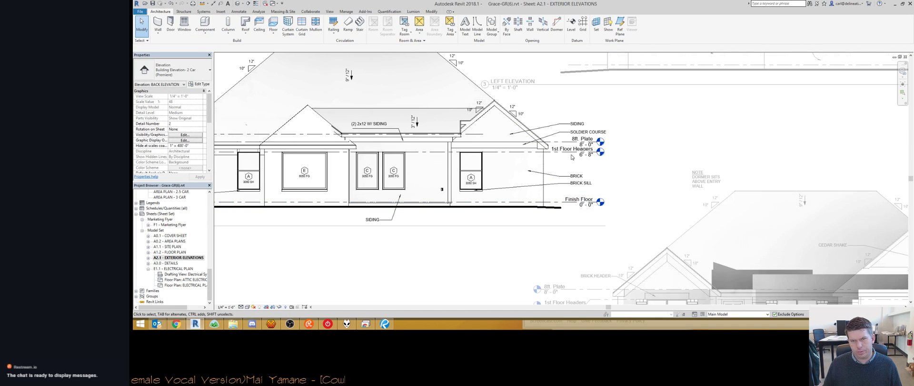
pyautogui.click(572, 153)
pyautogui.moveTo(551, 232); pyautogui.dragTo(558, 221, button='middle')
pyautogui.scroll(4, 595, 143)
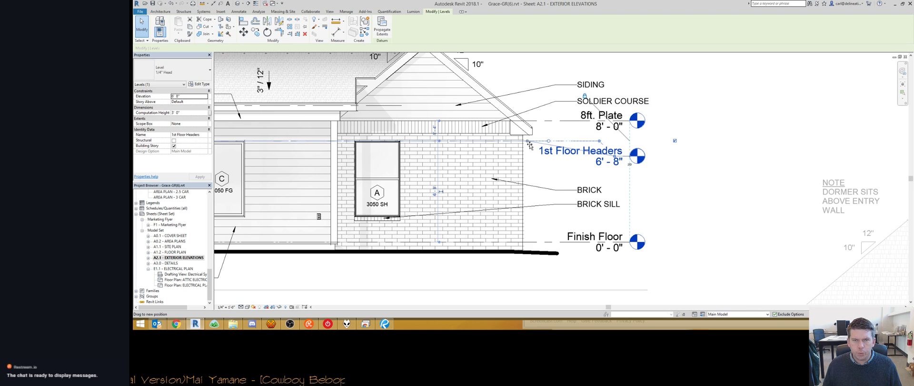
pyautogui.moveTo(561, 157); pyautogui.dragTo(537, 156)
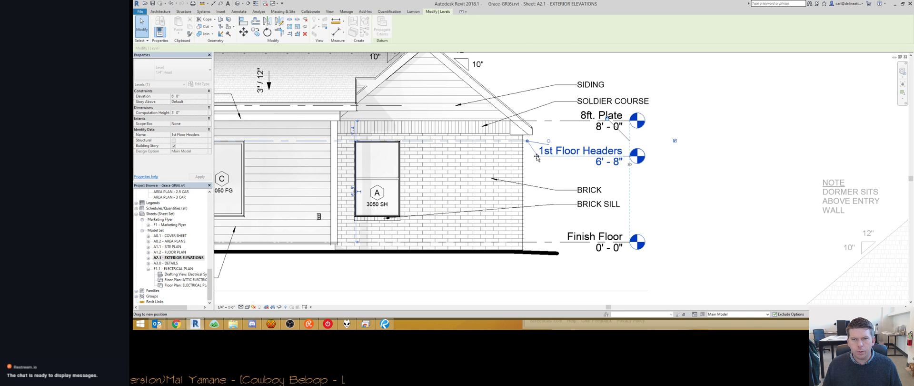
pyautogui.click(548, 167)
pyautogui.moveTo(548, 167); pyautogui.dragTo(585, 166, button='middle')
# Step: Deactivate the back elevation view and shift the BACK ELEVATION title to the right so it starts beneath the drawing
pyautogui.scroll(-6, 584, 165)
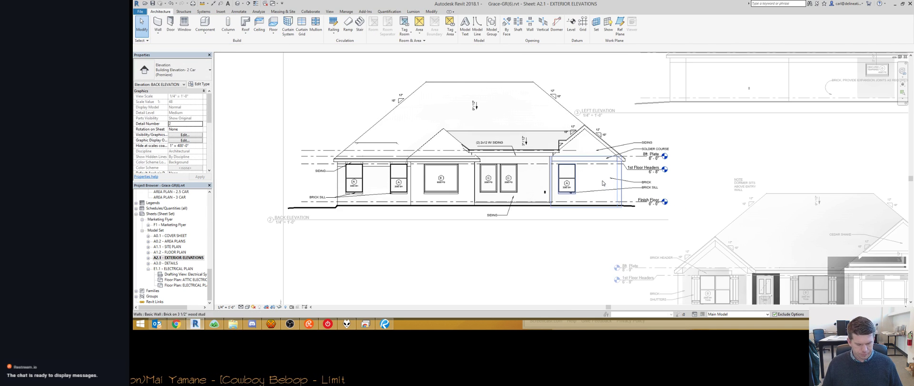
pyautogui.scroll(4, 440, 162)
pyautogui.scroll(-1, 403, 148)
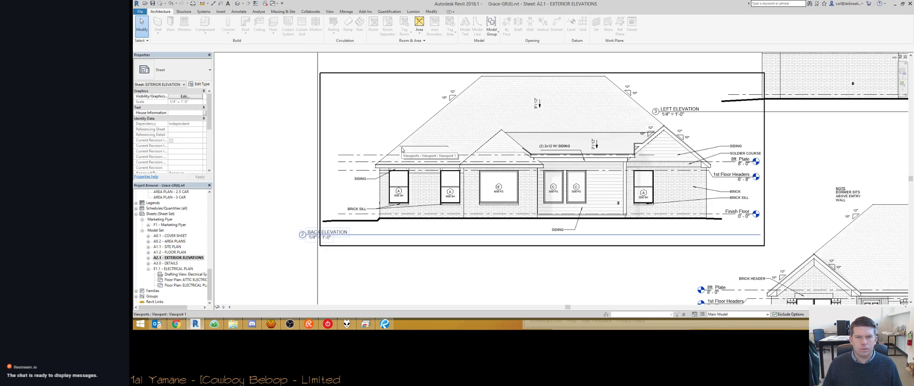
pyautogui.scroll(5, 526, 144)
pyautogui.scroll(-5, 527, 144)
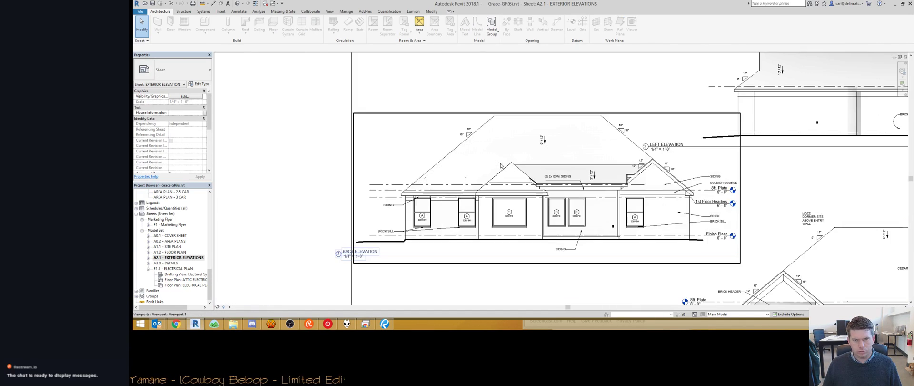
pyautogui.scroll(3, 501, 165)
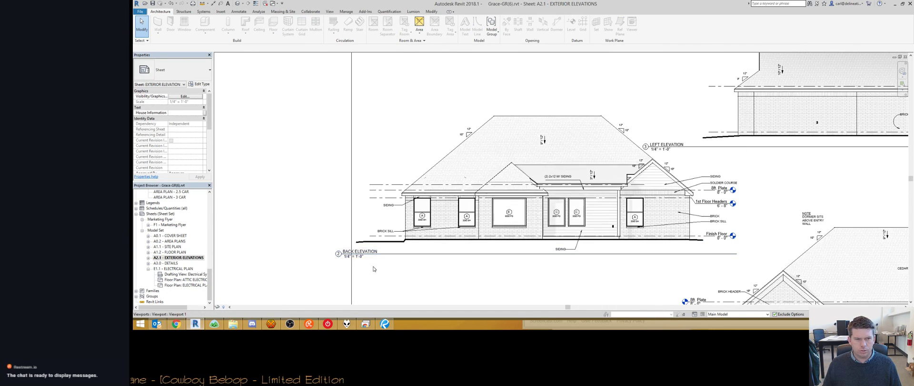
pyautogui.click(380, 251)
pyautogui.press('Right')
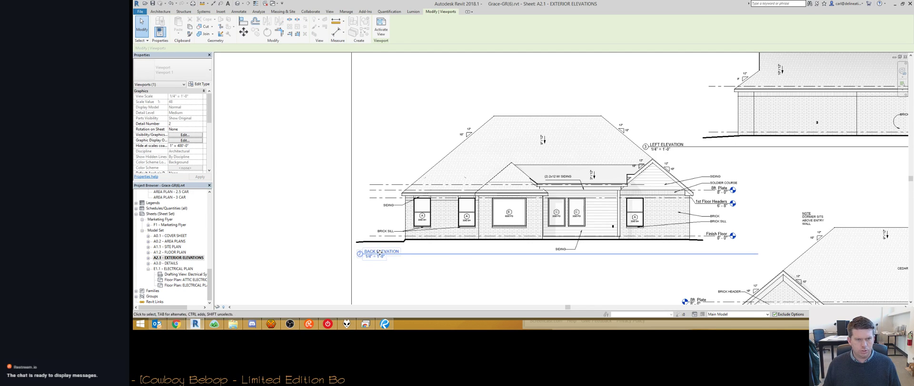
# Step: Reactivate the back elevation and place spot slopes on the small gable's roof face and both of its raking edges
pyautogui.doubleClick(379, 251)
pyautogui.press('s')
pyautogui.press('s')
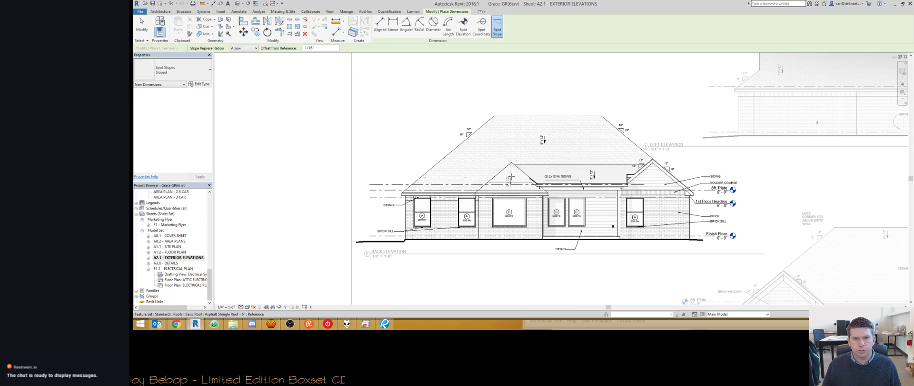
pyautogui.click(510, 177)
pyautogui.scroll(5, 510, 177)
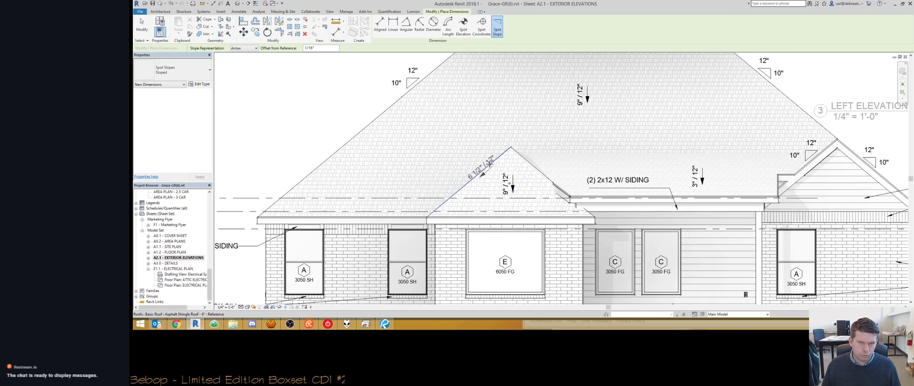
pyautogui.click(488, 160)
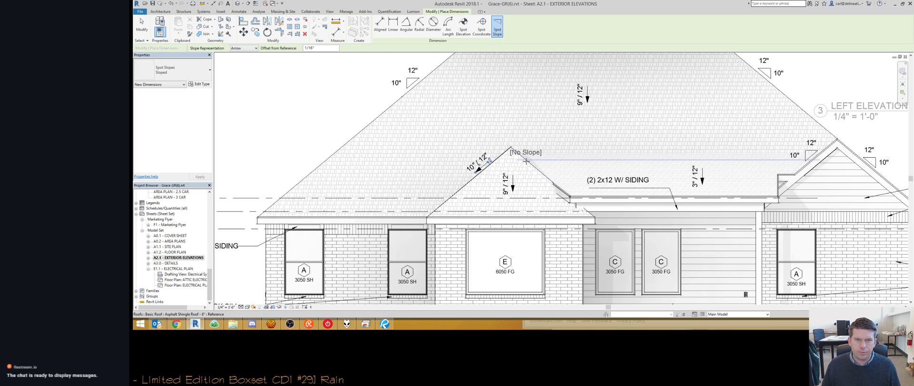
pyautogui.click(549, 120)
pyautogui.press('Escape')
pyautogui.press('Escape')
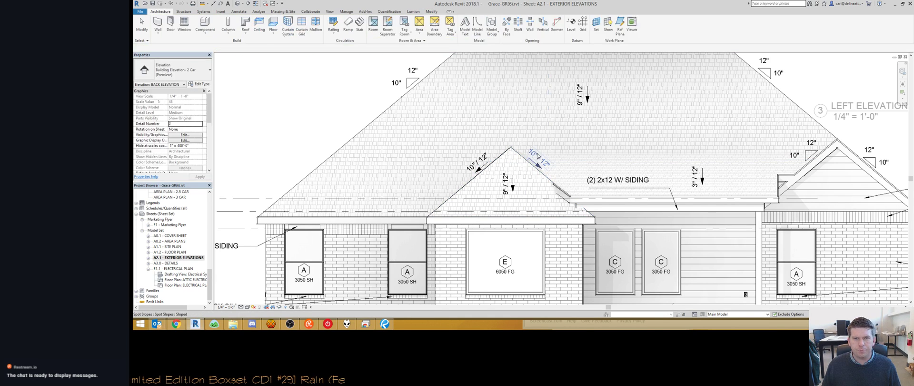
# Step: Change the slope representation of the two raking-edge spot slopes on the small gable to Triangle
pyautogui.click(539, 159)
pyautogui.keyDown('ctrl'); pyautogui.click(478, 163); pyautogui.keyUp('ctrl')
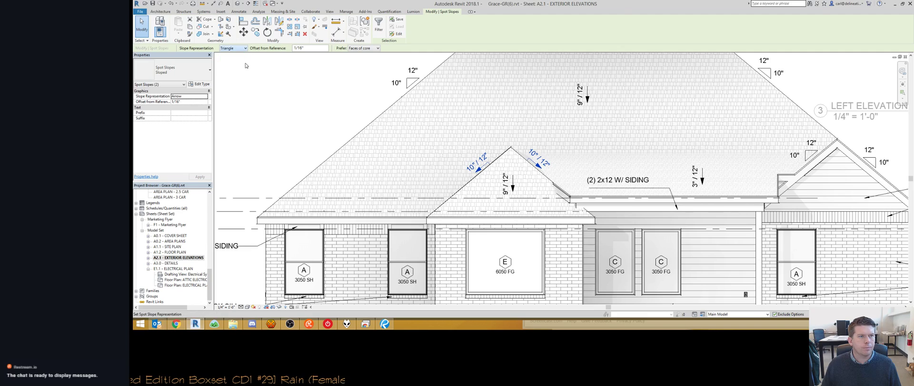
pyautogui.press('Escape')
# Step: Examine the small gable's peak and its junction with the adjoining low-slope roof on the back elevation
pyautogui.scroll(4, 530, 172)
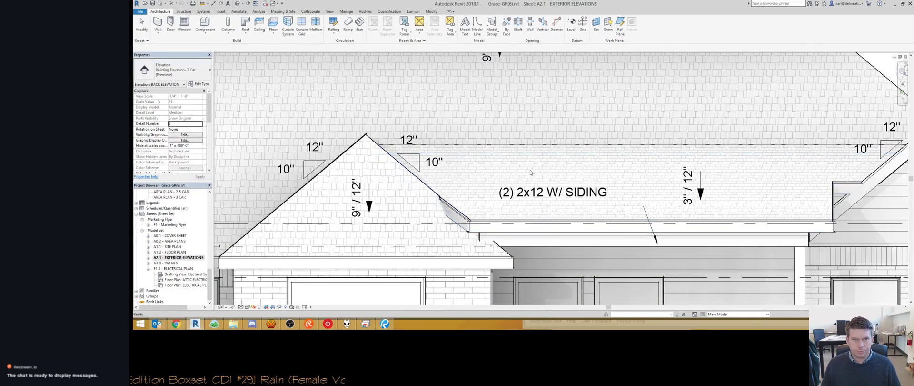
pyautogui.scroll(-5, 531, 172)
pyautogui.scroll(6, 521, 167)
pyautogui.scroll(-4, 460, 163)
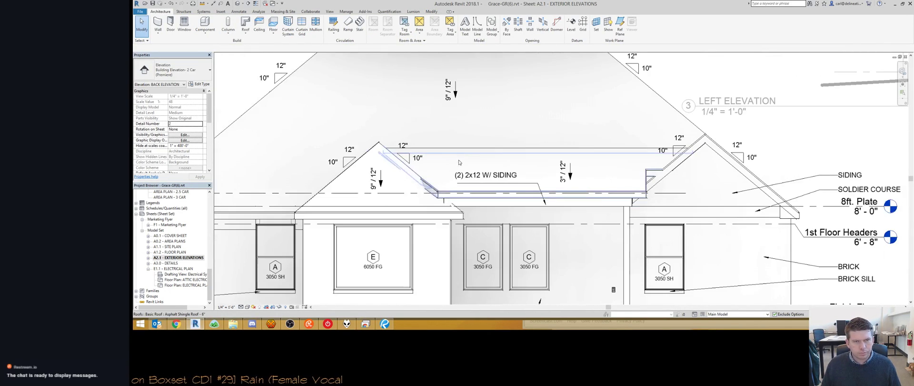
pyautogui.scroll(-3, 460, 162)
pyautogui.scroll(8, 375, 144)
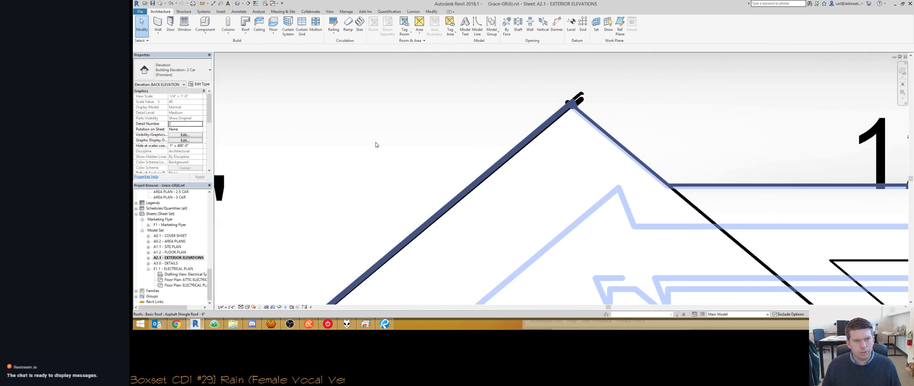
pyautogui.scroll(-4, 376, 145)
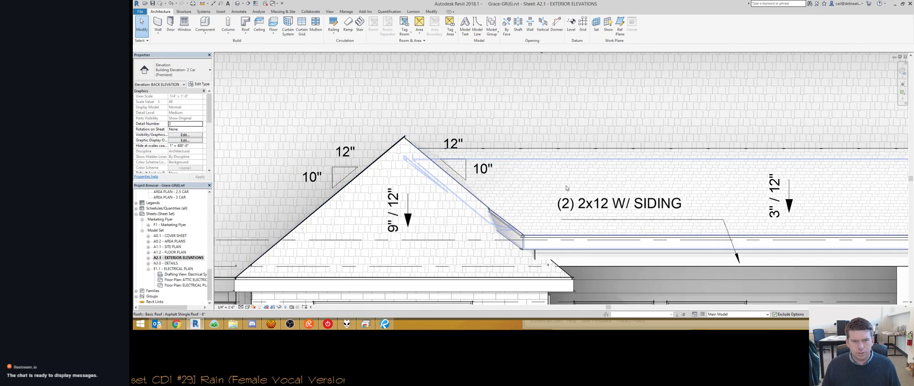
# Step: Inspect the Back Elevation's roof intersections, siding, windows and annotations
pyautogui.scroll(-2, 566, 188)
pyautogui.scroll(3, 435, 197)
pyautogui.click(435, 194)
pyautogui.click(423, 198)
pyautogui.press('Escape')
pyautogui.scroll(-4, 435, 157)
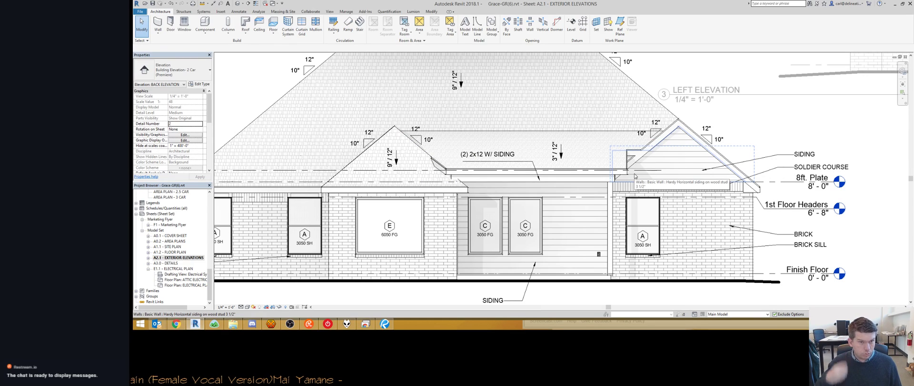
pyautogui.scroll(4, 408, 189)
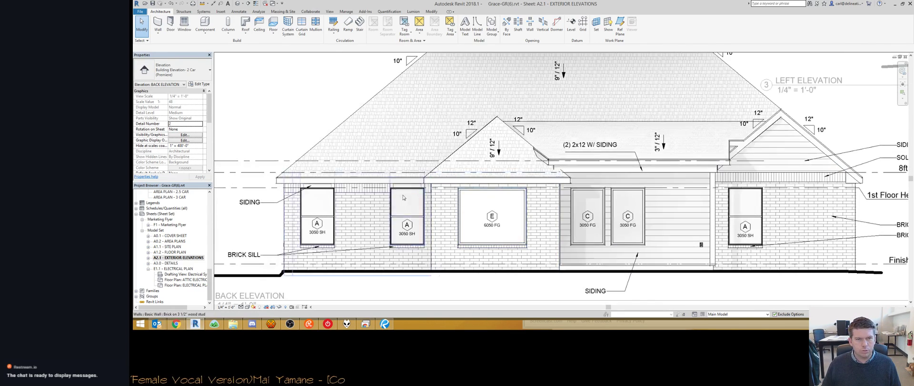
pyautogui.scroll(-1, 445, 192)
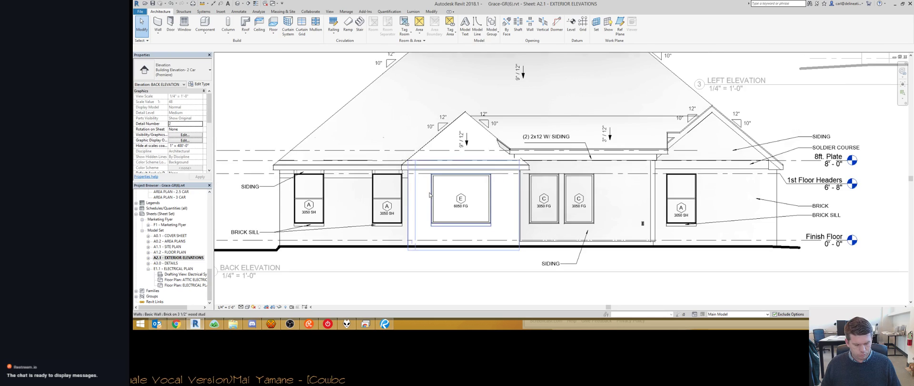
# Step: Switch to the 3D view and set its Feature Set design option to Standard (primary)
pyautogui.hotkey('ctrl', 'Tab')
pyautogui.keyDown('shift'); pyautogui.moveTo(430, 190); pyautogui.dragTo(490, 238, button='middle'); pyautogui.keyUp('shift')
pyautogui.hotkey('ctrl', 'Tab')
pyautogui.hotkey('ctrl', 'Tab')
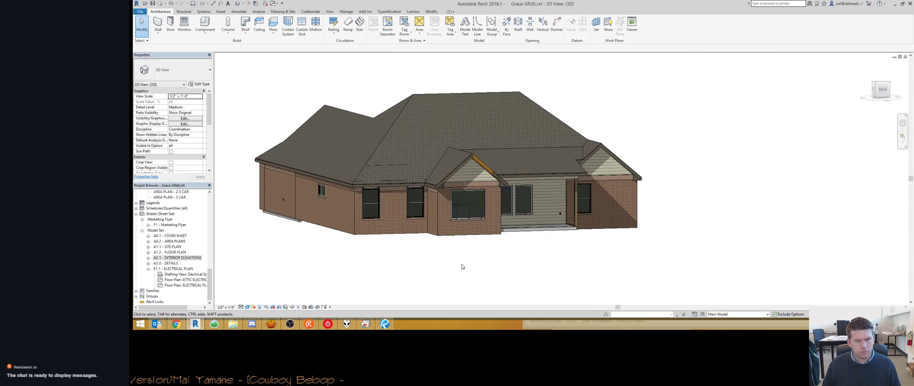
pyautogui.press('v')
pyautogui.press('v')
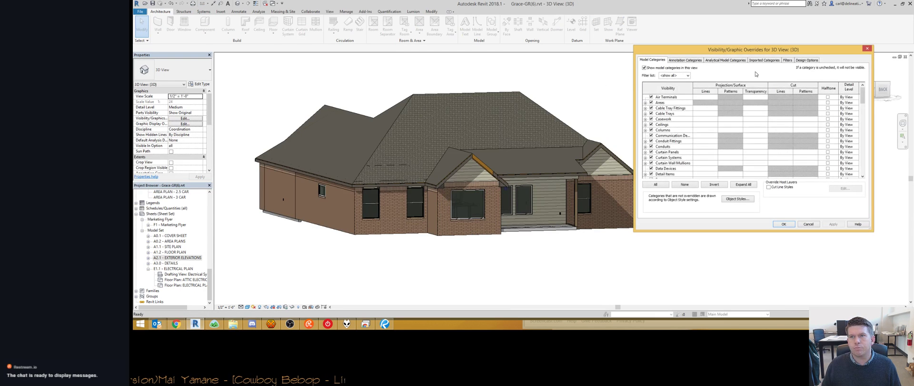
pyautogui.click(809, 60)
pyautogui.click(857, 84)
pyautogui.click(788, 91)
pyautogui.click(788, 227)
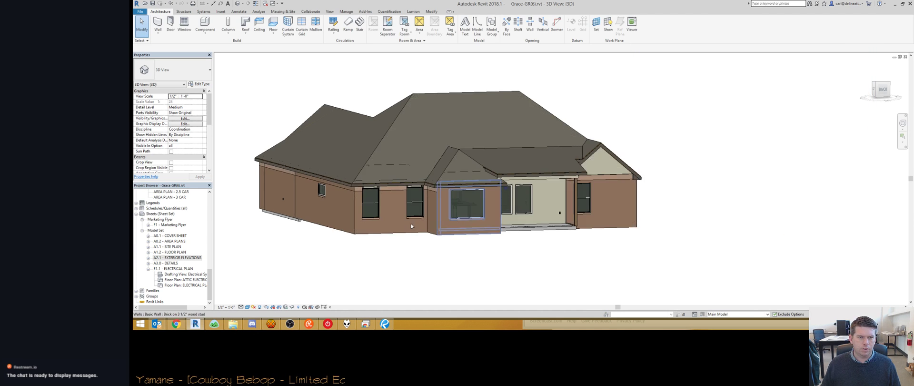
# Step: Split the brick wall face at the large rear picture window with a line marking a band below the eave
pyautogui.keyDown('shift'); pyautogui.moveTo(473, 208); pyautogui.dragTo(473, 160, button='middle'); pyautogui.keyUp('shift')
pyautogui.scroll(3, 474, 161)
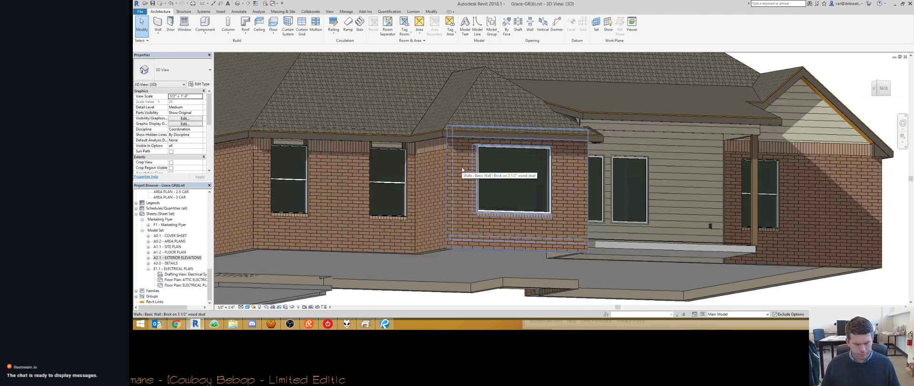
pyautogui.keyDown('shift'); pyautogui.moveTo(555, 180); pyautogui.dragTo(588, 176, button='middle'); pyautogui.keyUp('shift')
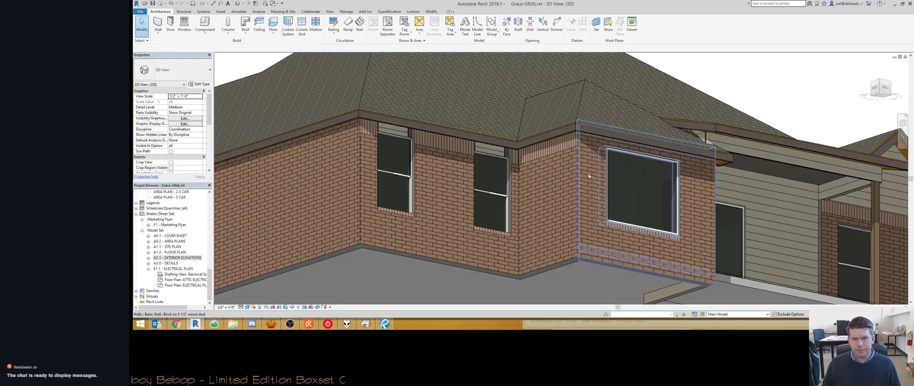
pyautogui.press('s')
pyautogui.press('f')
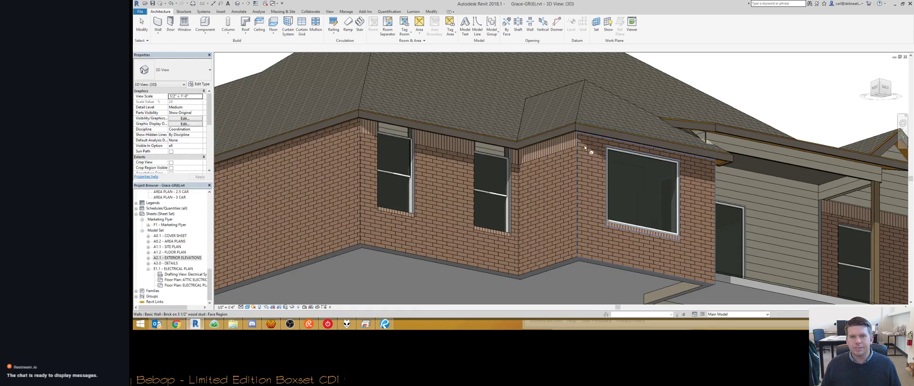
pyautogui.click(585, 145)
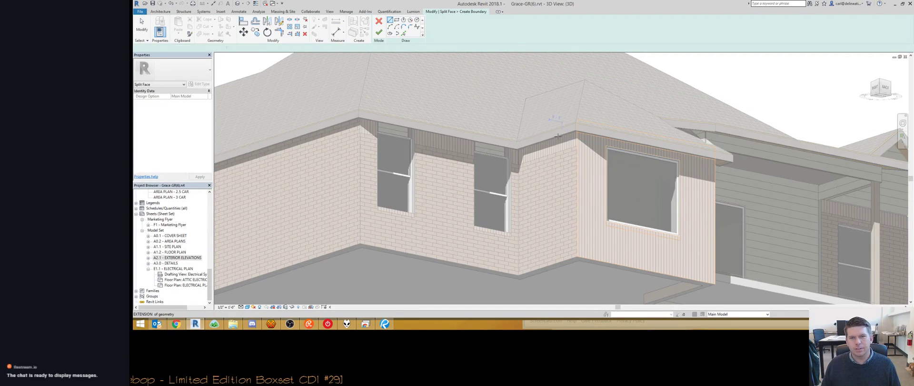
pyautogui.click(577, 146)
pyautogui.click(703, 166)
pyautogui.keyDown('shift'); pyautogui.moveTo(593, 198); pyautogui.dragTo(567, 209, button='middle'); pyautogui.keyUp('shift')
pyautogui.press('f')
pyautogui.press('s')
pyautogui.press('r')
pyautogui.press('m')
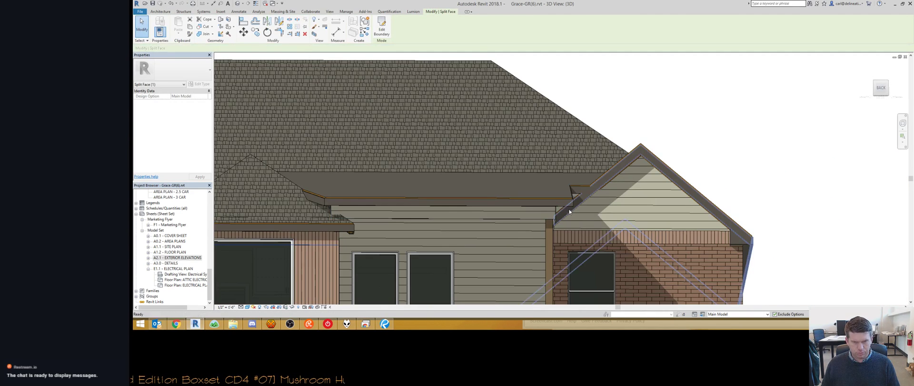
# Step: Paint the band along the top of the brick walls with the Masonry - Brick Soldier Course material
pyautogui.keyDown('shift'); pyautogui.moveTo(567, 209); pyautogui.dragTo(578, 143, button='middle'); pyautogui.keyUp('shift')
pyautogui.keyDown('shift'); pyautogui.moveTo(479, 193); pyautogui.dragTo(384, 184, button='middle'); pyautogui.keyUp('shift')
pyautogui.scroll(-3, 415, 60)
pyautogui.keyDown('shift'); pyautogui.moveTo(281, 161); pyautogui.dragTo(428, 207, button='middle'); pyautogui.keyUp('shift')
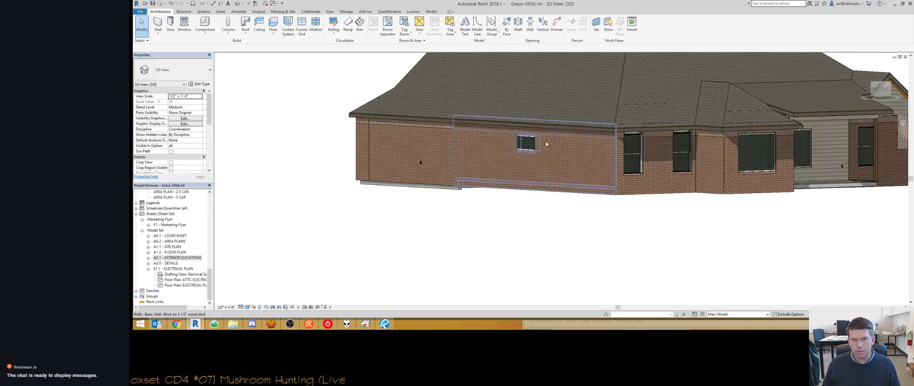
pyautogui.scroll(3, 564, 135)
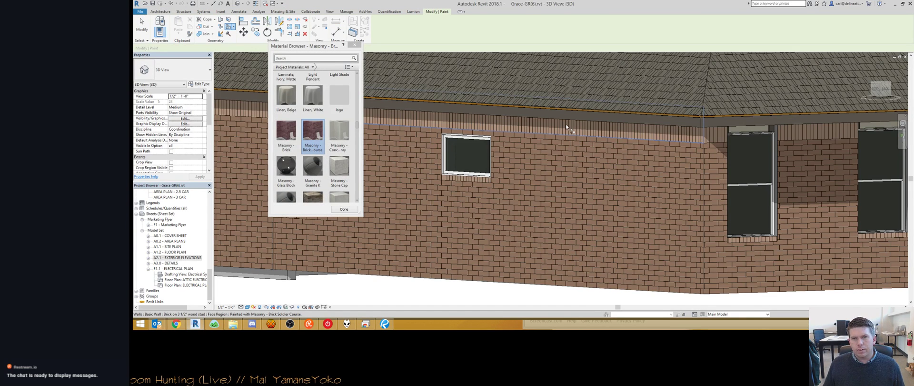
pyautogui.scroll(-3, 341, 233)
pyautogui.click(344, 209)
pyautogui.moveTo(424, 238)
pyautogui.keyDown('shift'); pyautogui.mouseDown(button='middle')
pyautogui.moveTo(614, 242)
pyautogui.moveTo(653, 219)
pyautogui.moveTo(753, 223)
pyautogui.moveTo(591, 216)
pyautogui.mouseUp(button='middle'); pyautogui.keyUp('shift')
# Step: Return to sheet A2.1, move the Left Elevation viewport away from the title block, and realign its title beneath the drawing
pyautogui.hotkey('ctrl', 'Tab')
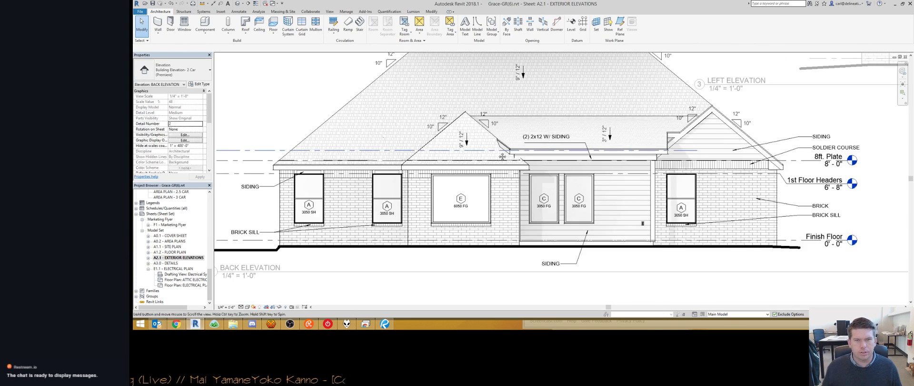
pyautogui.scroll(-3, 490, 159)
pyautogui.scroll(2, 392, 160)
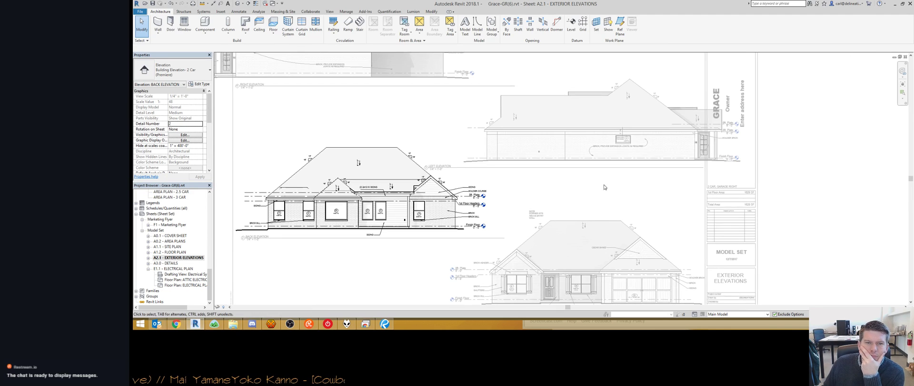
pyautogui.click(392, 160)
pyautogui.click(559, 133)
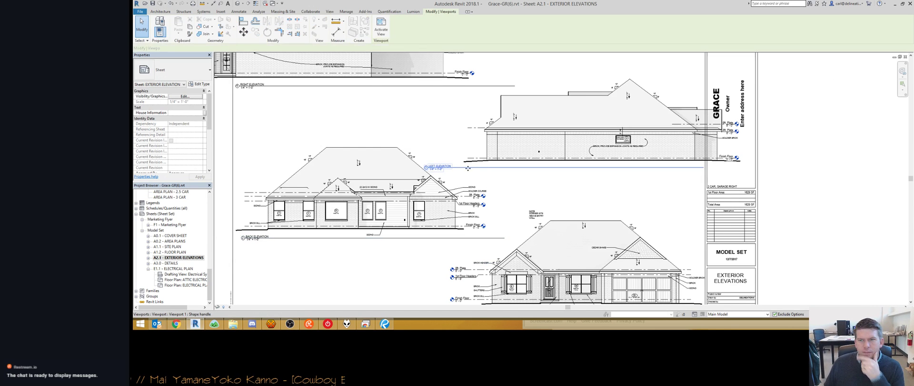
pyautogui.moveTo(559, 134); pyautogui.dragTo(521, 134)
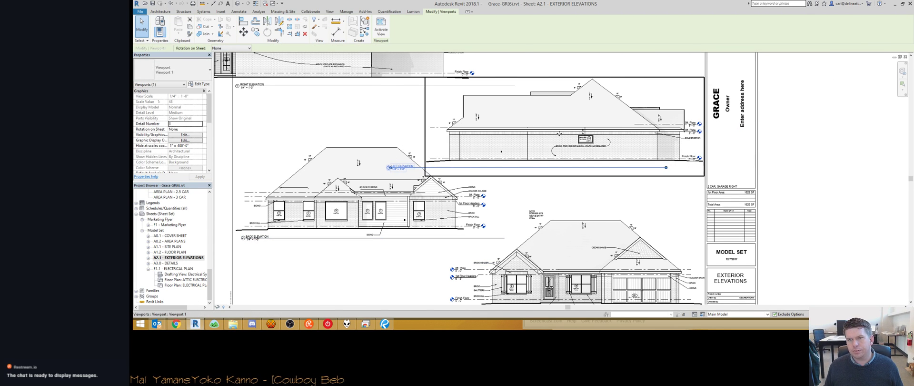
pyautogui.press('Escape')
pyautogui.click(516, 173)
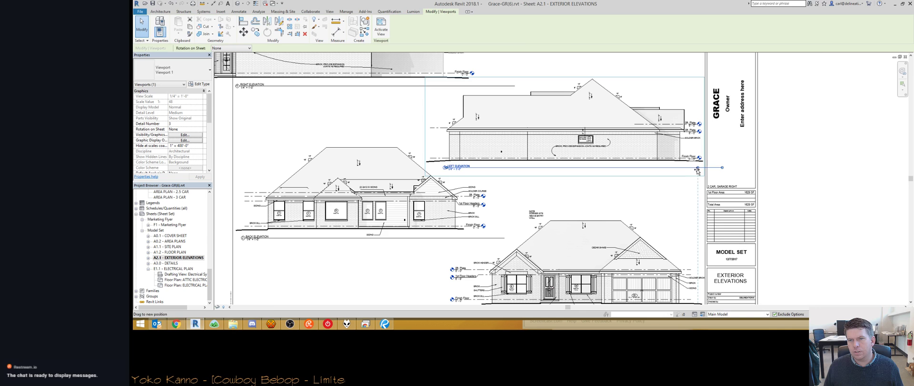
pyautogui.press('Escape')
# Step: Hide the vertical wall joint lines in the Left Elevation using Linework with the <Invisible lines> style
pyautogui.scroll(3, 488, 145)
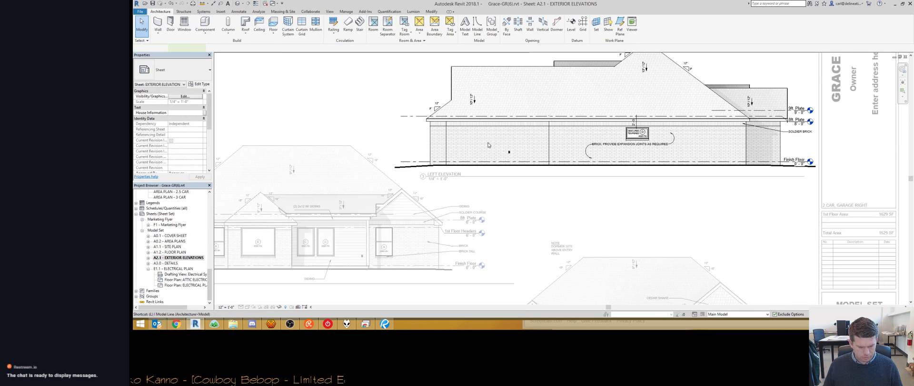
pyautogui.press('l')
pyautogui.press('w')
pyautogui.click(398, 29)
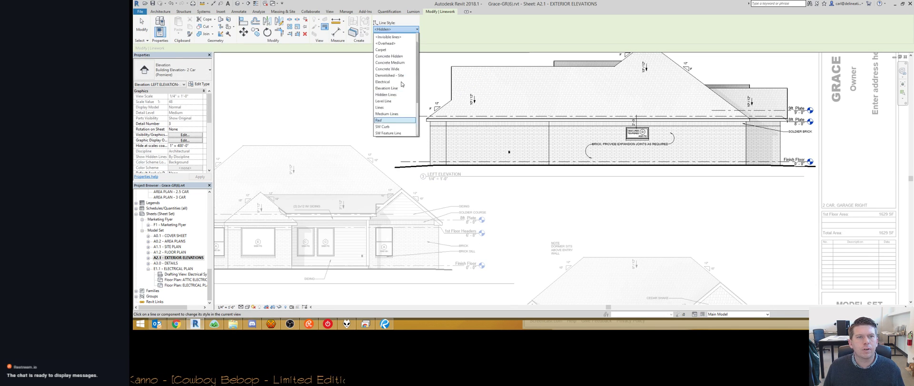
pyautogui.click(393, 69)
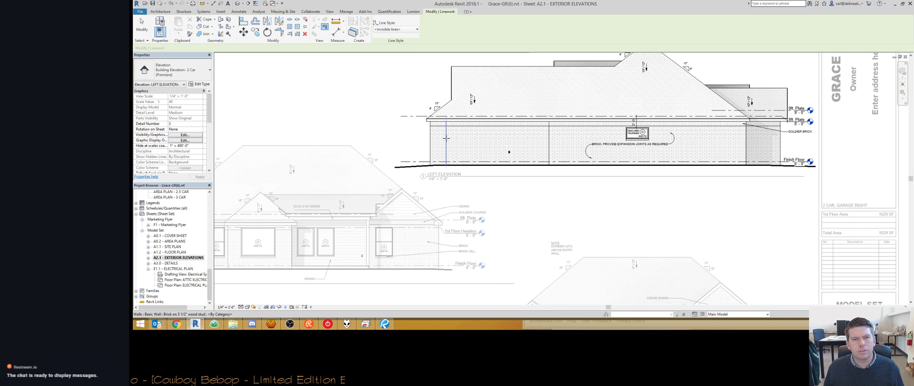
pyautogui.scroll(-1, 552, 197)
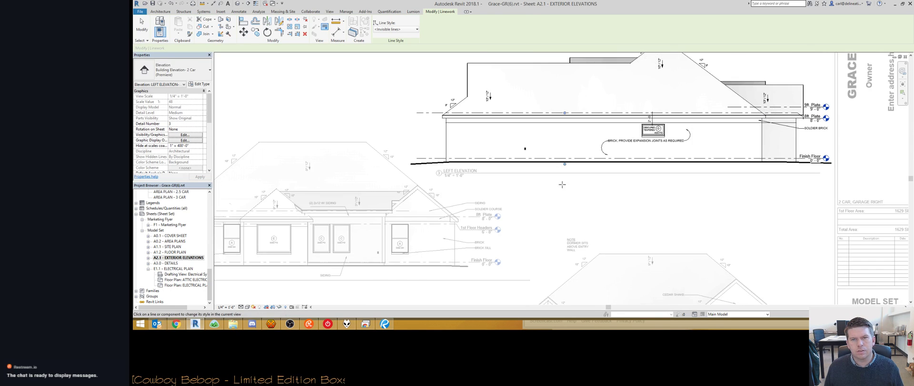
pyautogui.scroll(5, 557, 174)
pyautogui.scroll(-6, 557, 176)
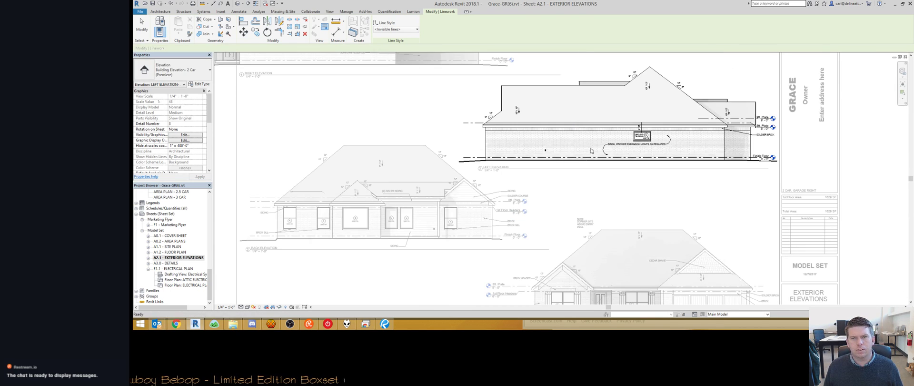
pyautogui.press('Escape')
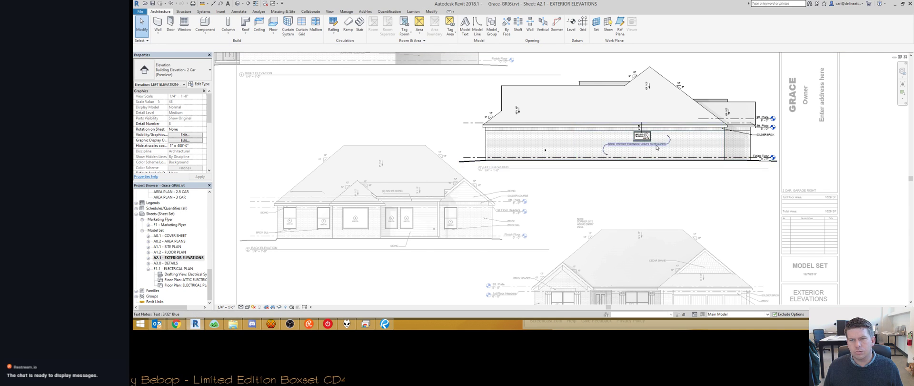
# Step: Check the 9ft. Plate level and the roof outline in the Left Elevation
pyautogui.scroll(2, 684, 209)
pyautogui.scroll(-1, 685, 210)
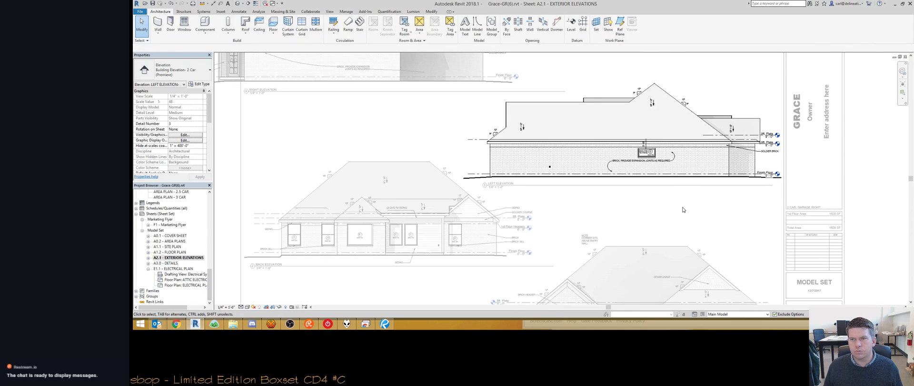
pyautogui.click(767, 136)
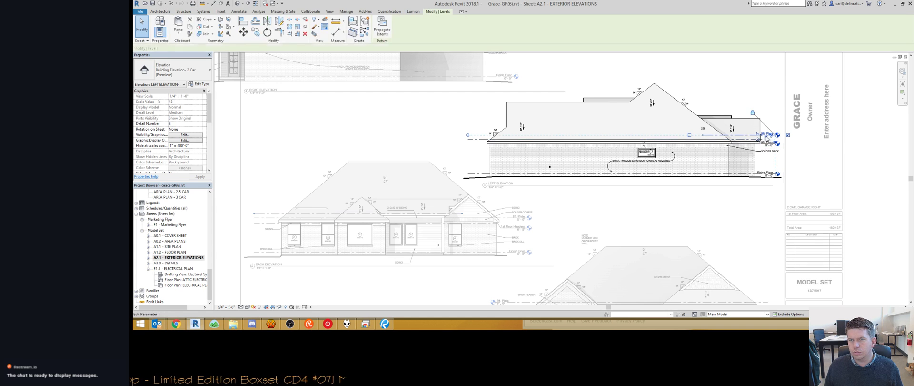
pyautogui.click(709, 226)
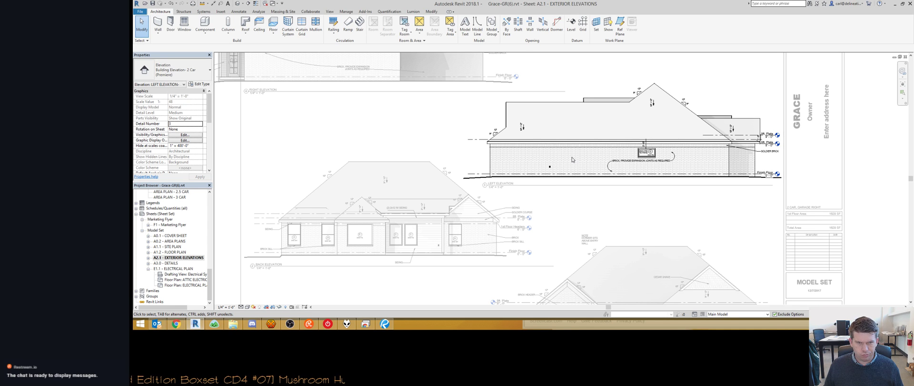
pyautogui.scroll(-2, 573, 159)
pyautogui.scroll(4, 581, 148)
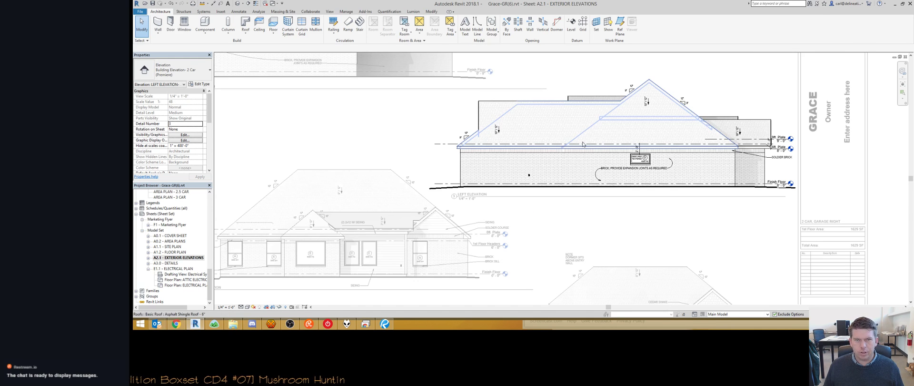
# Step: Set the Left Elevation's Feature Set design option to Standard (primary)
pyautogui.press('v')
pyautogui.press('g')
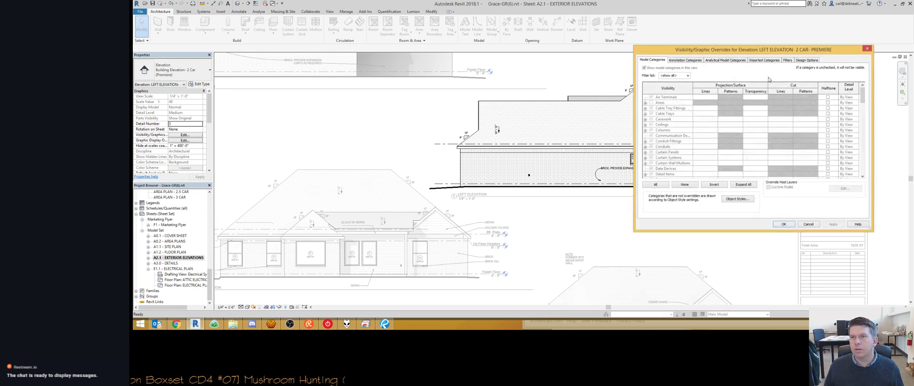
pyautogui.click(807, 61)
pyautogui.click(856, 84)
pyautogui.click(857, 83)
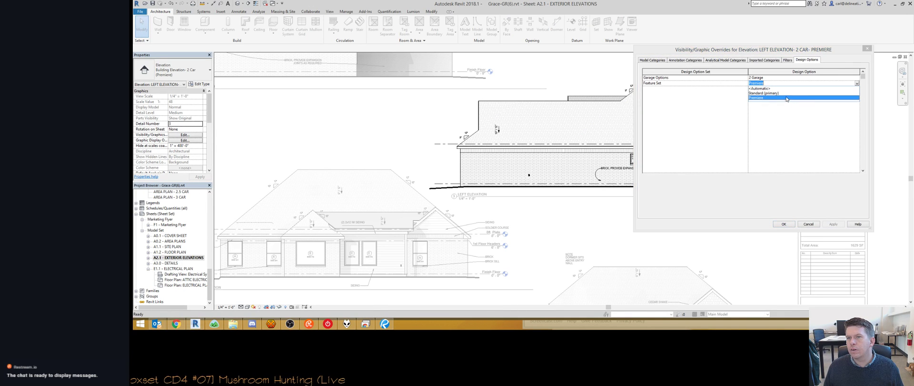
pyautogui.click(777, 93)
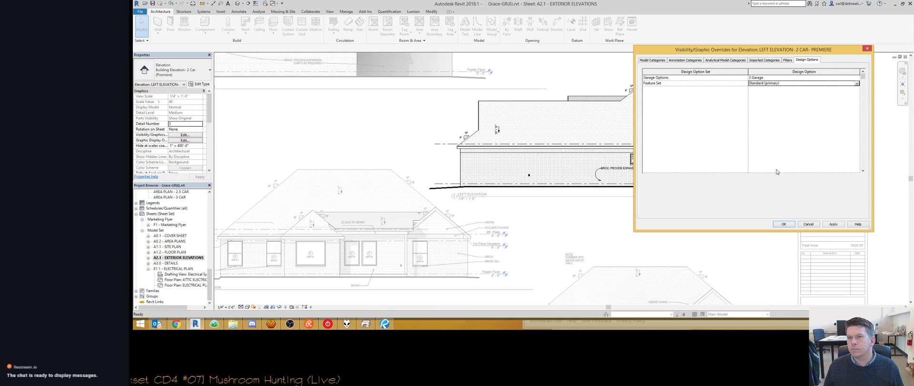
pyautogui.click(784, 224)
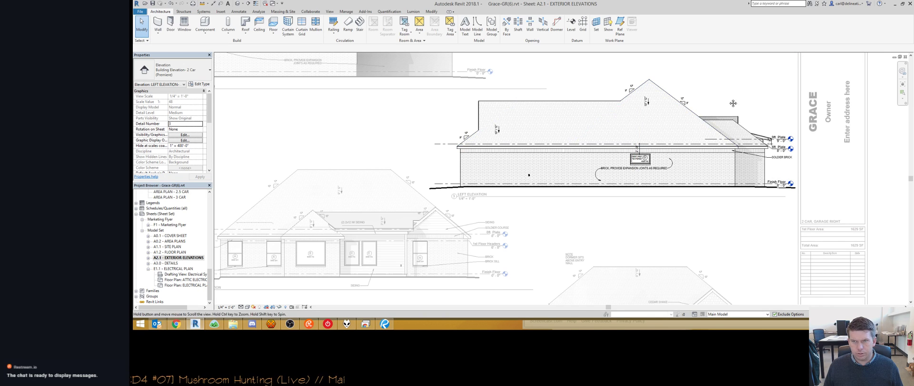
# Step: Place spot slopes on the two exposed sloping roof edges at the rear end of the Left Elevation
pyautogui.scroll(2, 738, 106)
pyautogui.press('s')
pyautogui.press('s')
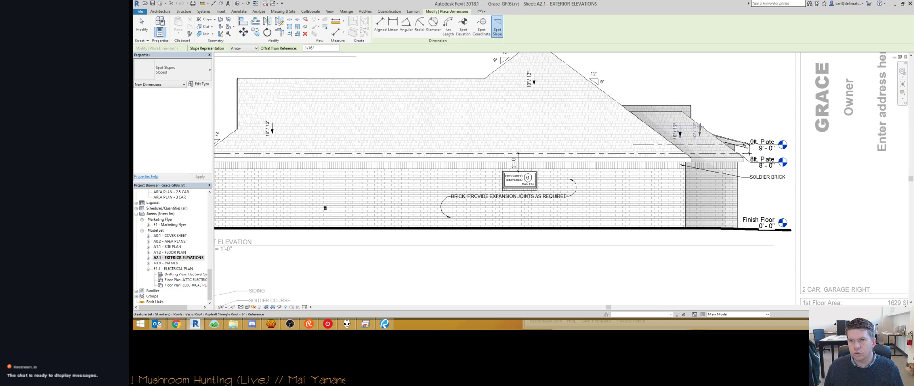
pyautogui.click(700, 127)
pyautogui.click(729, 137)
pyautogui.press('Escape')
# Step: Change the slope representation of the two new spot slopes from arrow to triangle
pyautogui.moveTo(741, 118); pyautogui.dragTo(711, 134)
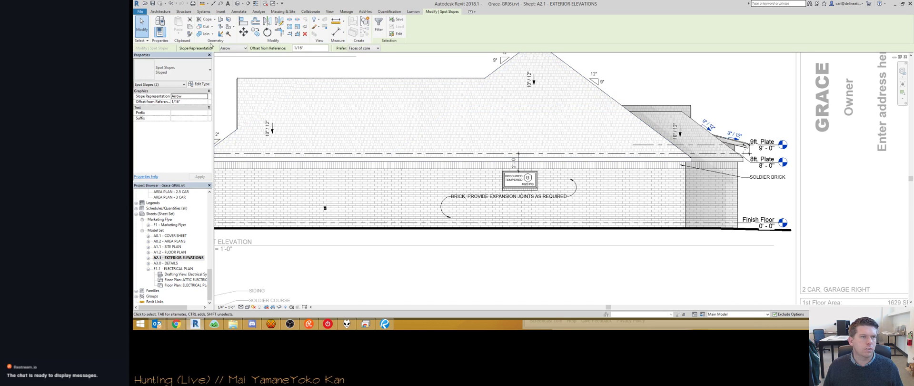
pyautogui.click(230, 58)
pyautogui.press('Escape')
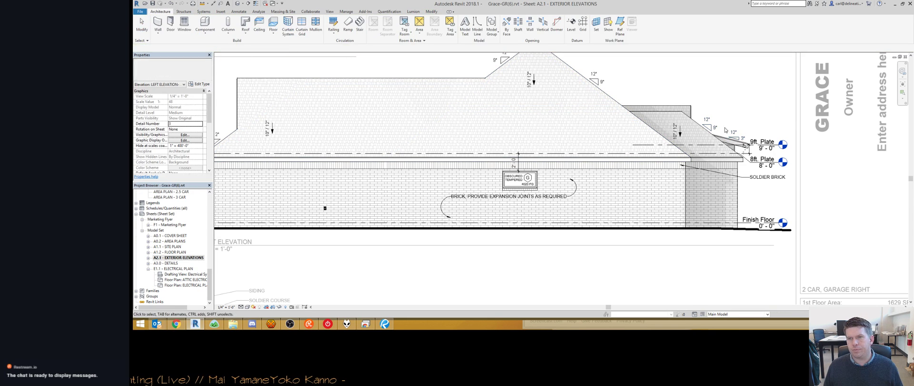
# Step: Extend the rear end of the 9ft. Plate level in the Left Elevation to line up with the other level heads
pyautogui.moveTo(704, 113); pyautogui.dragTo(667, 107, button='middle')
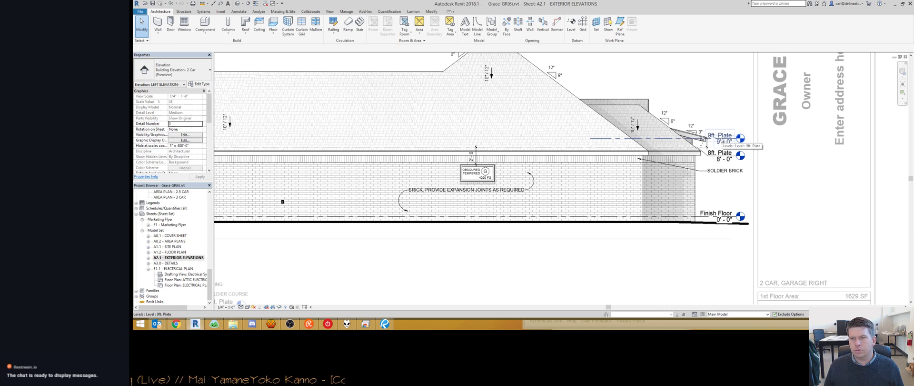
pyautogui.click(722, 140)
pyautogui.moveTo(737, 138); pyautogui.dragTo(749, 138)
pyautogui.press('Escape')
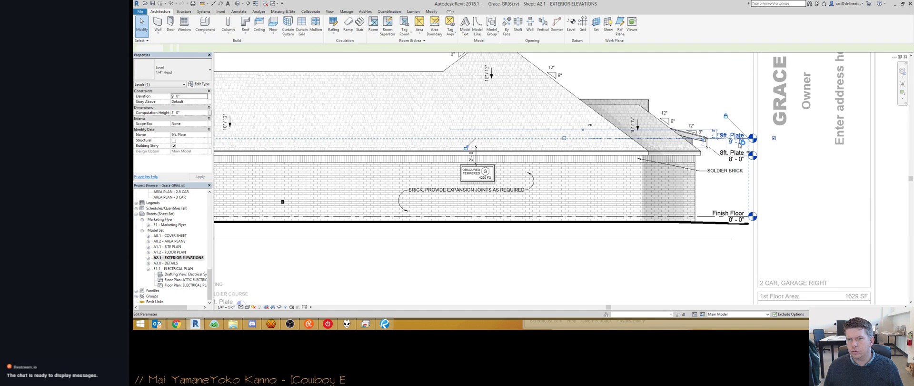
pyautogui.scroll(3, 708, 145)
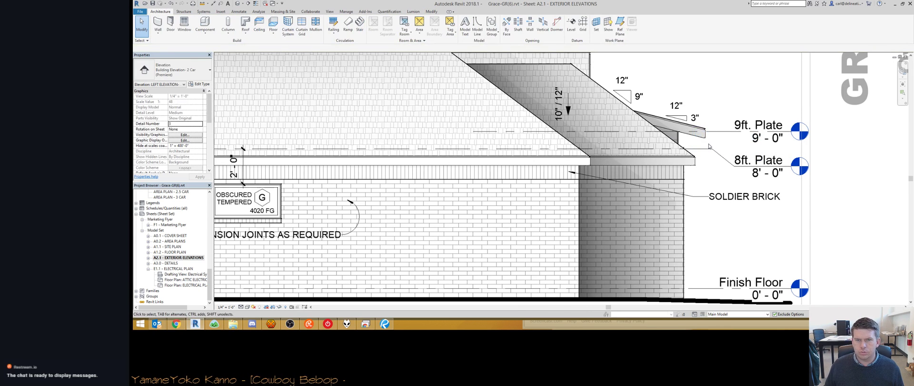
# Step: Deactivate the Left Elevation view and nudge its viewport slightly left on the sheet, away from the title block
pyautogui.scroll(-2, 709, 145)
pyautogui.scroll(-3, 541, 204)
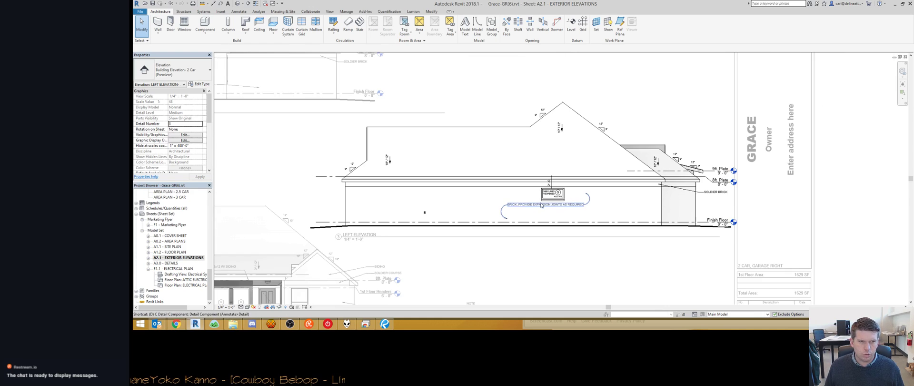
pyautogui.press('v')
pyautogui.scroll(-1, 439, 153)
pyautogui.click(435, 184)
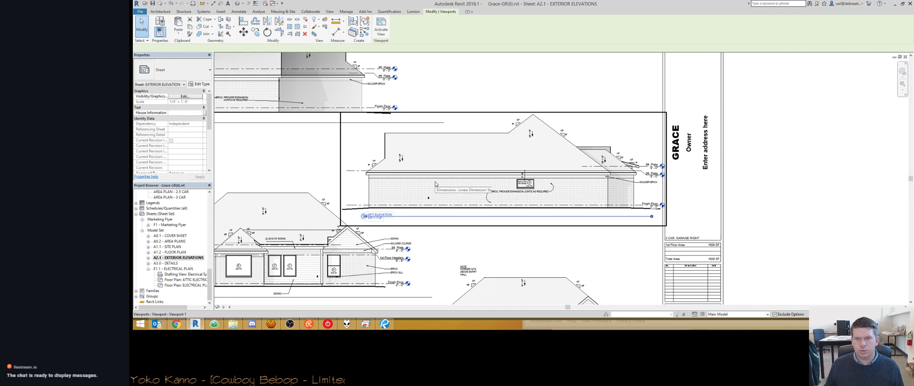
pyautogui.press('Left')
pyautogui.press('Left')
pyautogui.press('Left')
pyautogui.press('Left')
pyautogui.press('Escape')
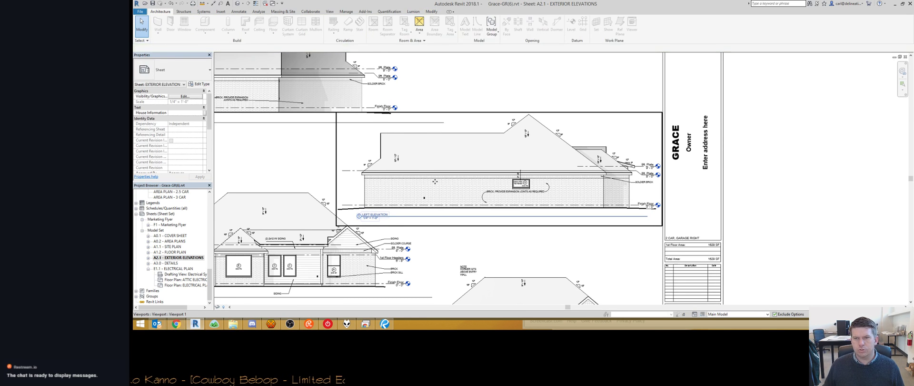
# Step: Activate the Left Elevation view and show level heads at the left ends of the 8ft. Plate and Finish Floor levels
pyautogui.scroll(-3, 434, 181)
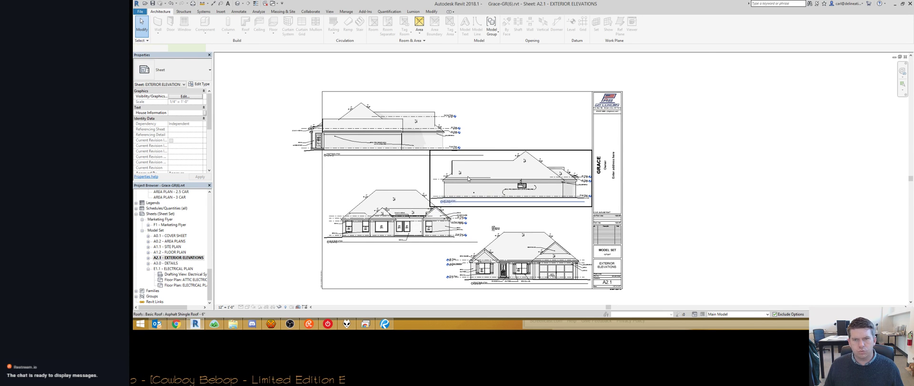
pyautogui.doubleClick(468, 181)
pyautogui.click(467, 179)
pyautogui.scroll(3, 418, 181)
pyautogui.scroll(-1, 418, 182)
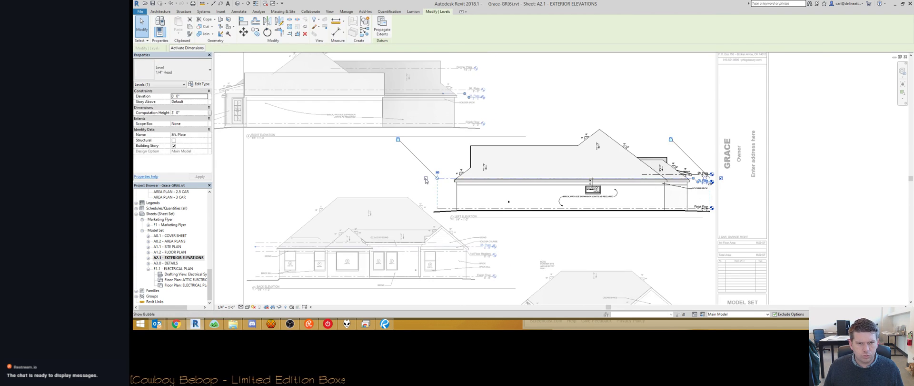
pyautogui.click(431, 208)
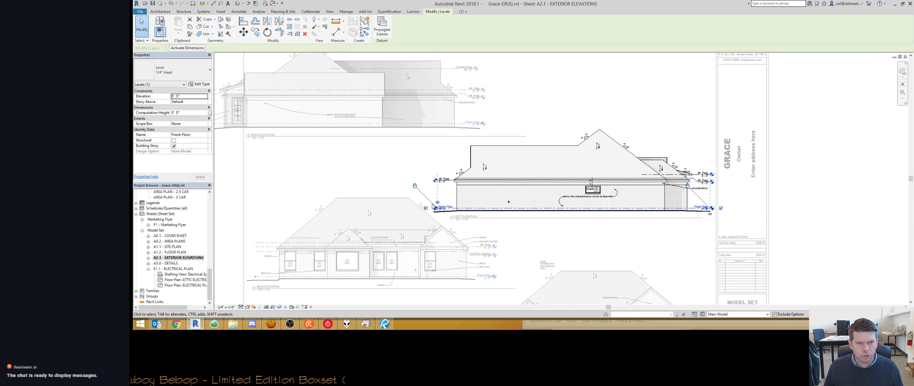
pyautogui.scroll(3, 436, 191)
pyautogui.click(433, 152)
pyautogui.scroll(-2, 434, 152)
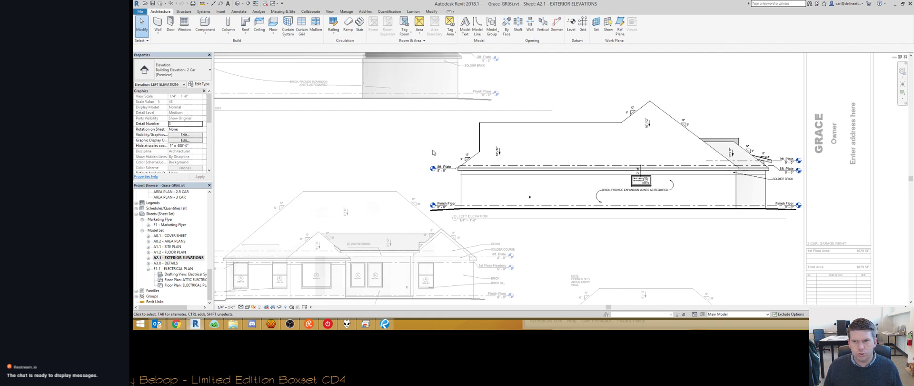
# Step: Hide the level heads at the right ends of the 8ft. Plate and Finish Floor levels in the Left Elevation
pyautogui.click(805, 174)
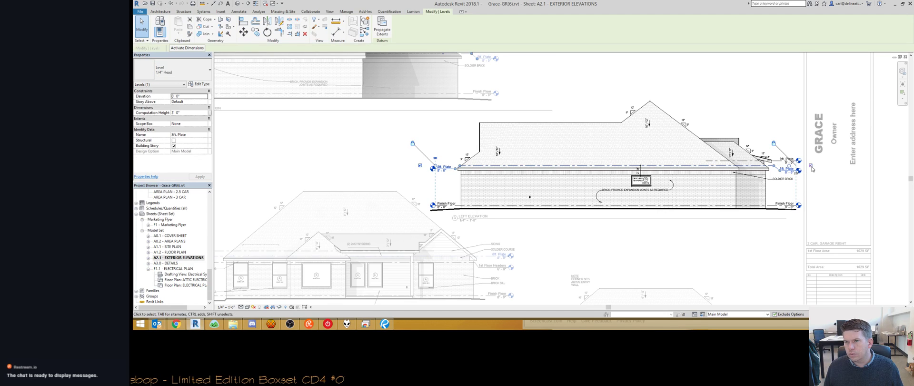
pyautogui.click(779, 208)
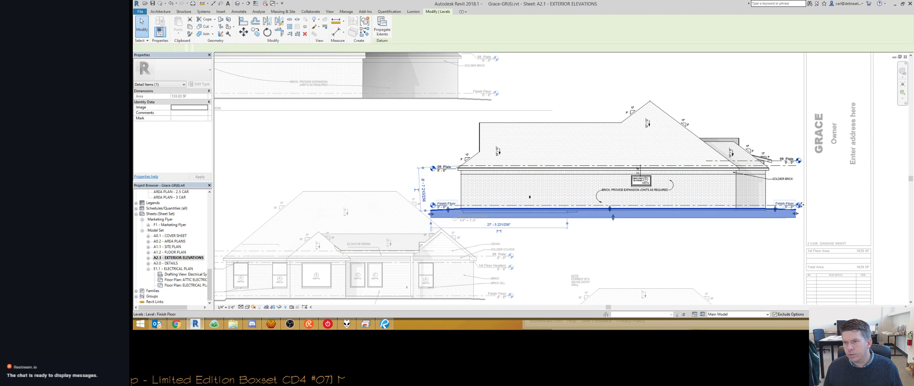
pyautogui.press('Escape')
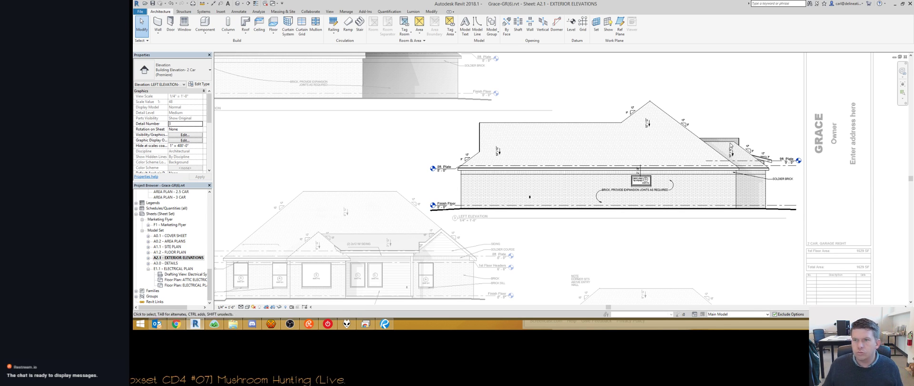
# Step: Deactivate the view and nudge the Right Elevation viewport right until it sits inside the sheet border
pyautogui.scroll(-3, 469, 135)
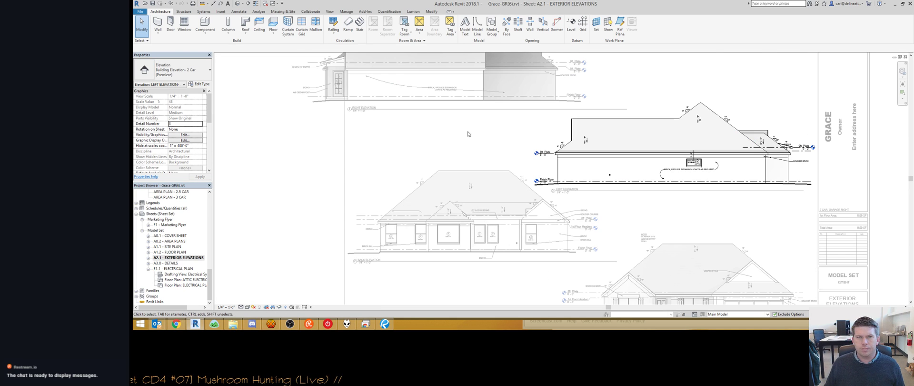
pyautogui.scroll(1, 469, 134)
pyautogui.moveTo(470, 143); pyautogui.dragTo(477, 194, button='middle')
pyautogui.scroll(-1, 477, 194)
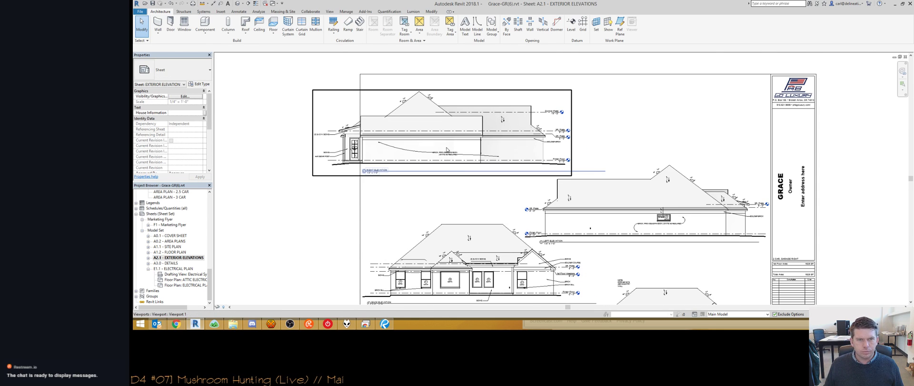
pyautogui.click(446, 147)
pyautogui.press('Right')
pyautogui.press('Right')
pyautogui.press('Right')
pyautogui.press('Right')
pyautogui.press('Right')
pyautogui.press('Right')
pyautogui.press('Right')
pyautogui.press('Right')
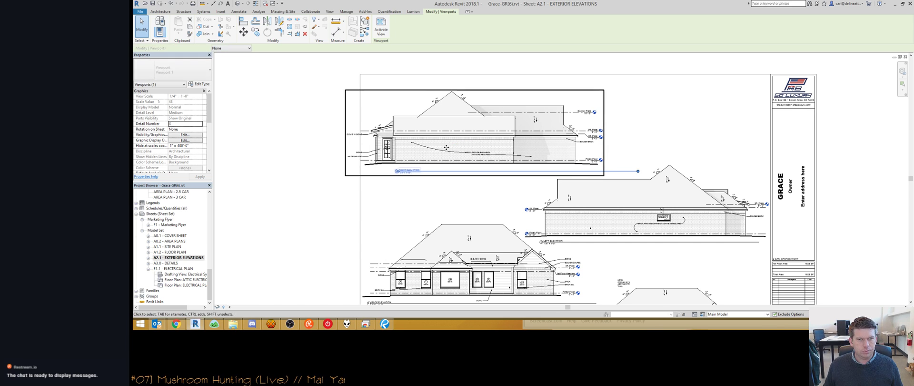
pyautogui.press('Right')
pyautogui.press('Left')
pyautogui.press('Left')
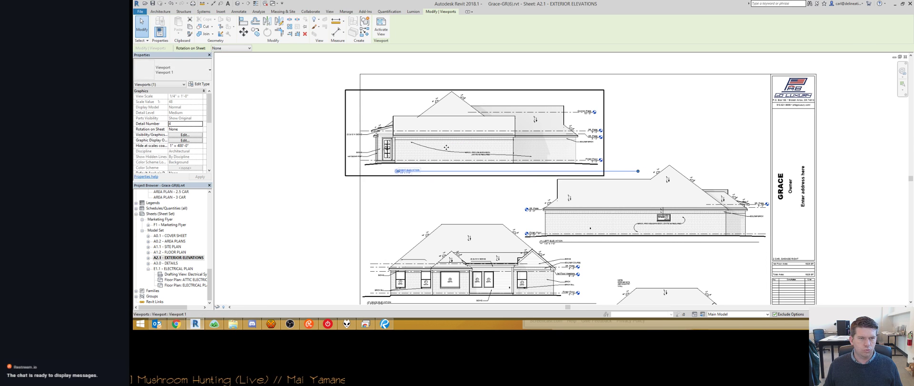
pyautogui.press('Right')
pyautogui.press('Right')
pyautogui.press('Escape')
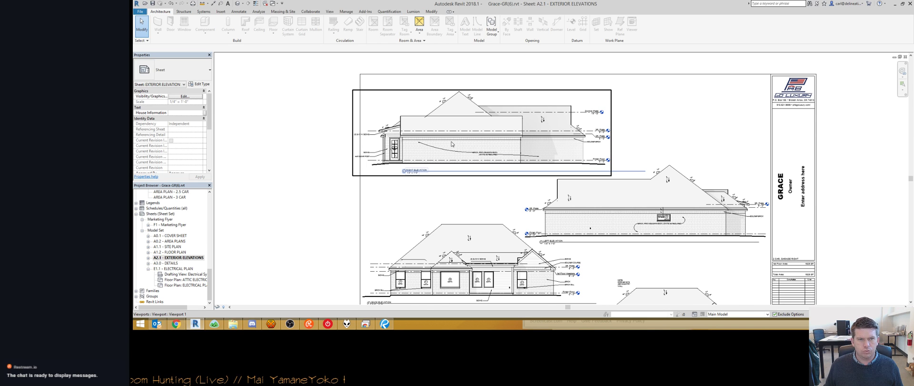
# Step: Shift the Right Elevation's view title left beneath the drawing and shorten its title line
pyautogui.scroll(1, 451, 144)
pyautogui.click(451, 143)
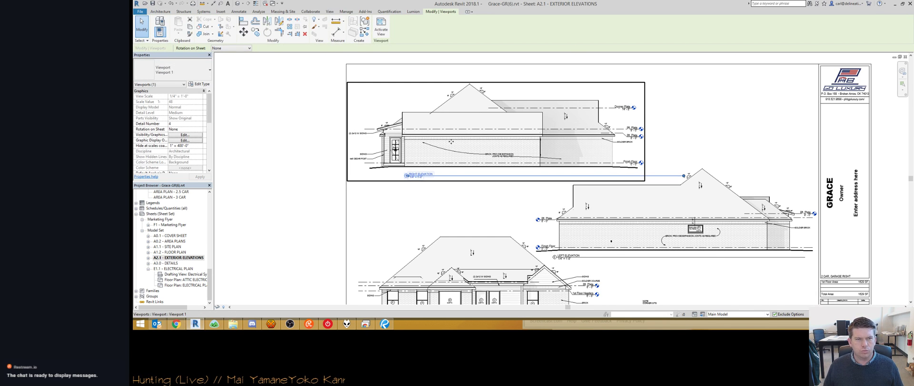
pyautogui.press('Escape')
pyautogui.click(427, 174)
pyautogui.press('Left')
pyautogui.press('Left')
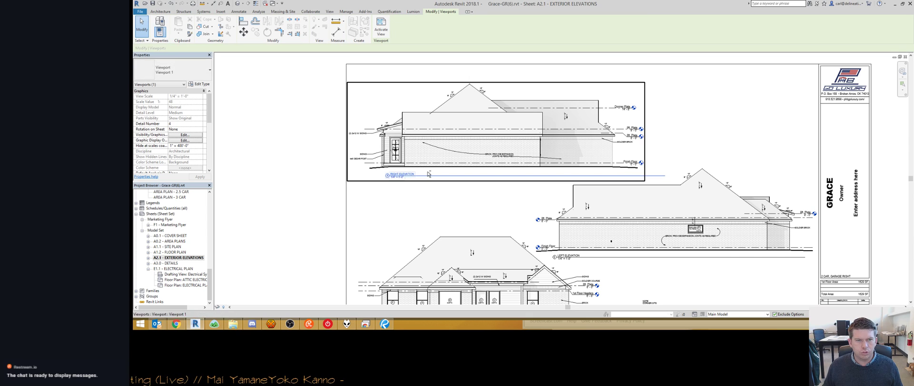
pyautogui.click(428, 173)
pyautogui.moveTo(646, 176); pyautogui.dragTo(638, 178)
pyautogui.press('Escape')
# Step: Activate the Right Elevation view and set the horizontal alignment of all its text notes to Left
pyautogui.scroll(-2, 418, 104)
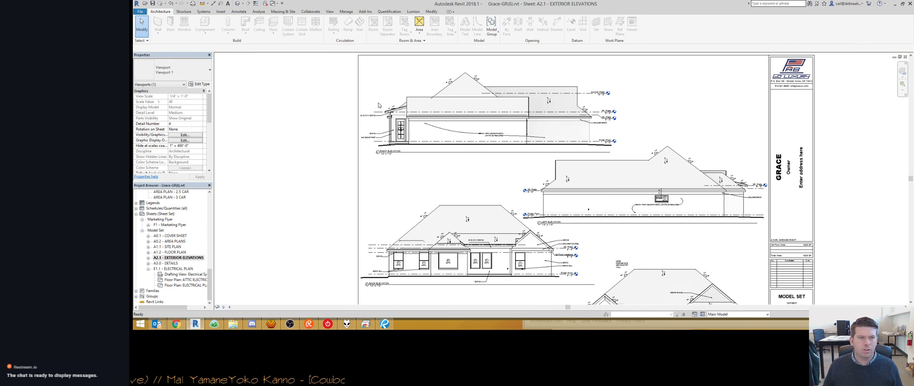
pyautogui.doubleClick(418, 104)
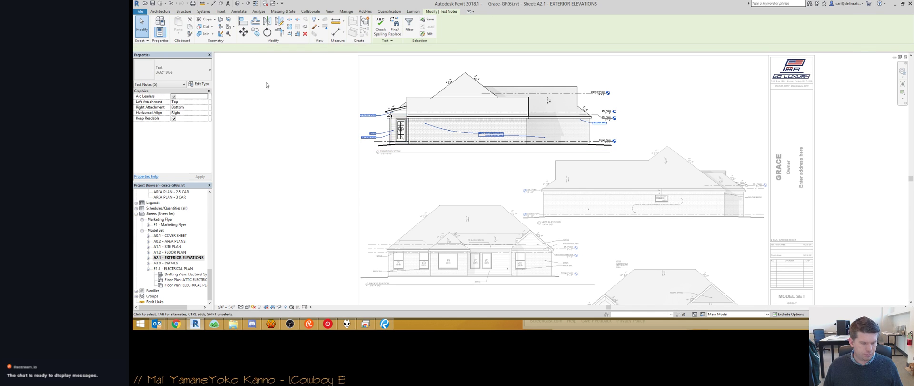
pyautogui.click(206, 113)
pyautogui.click(184, 117)
pyautogui.click(367, 159)
# Step: Move the SIDING note flush with the notes above and below, and realign the leader elbows of both siding notes
pyautogui.scroll(3, 372, 135)
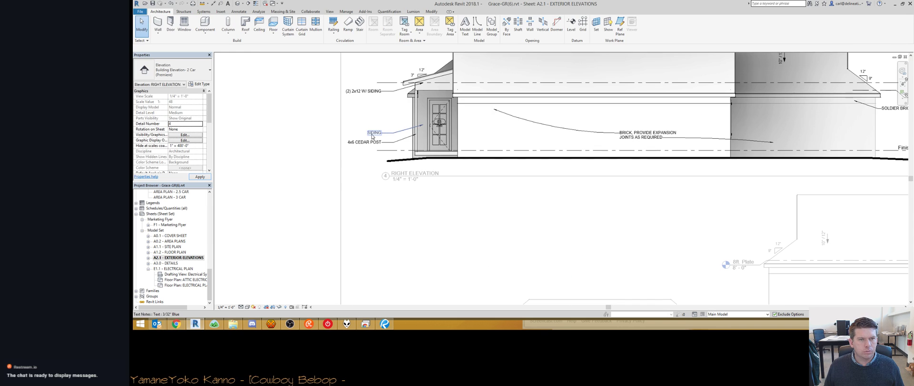
pyautogui.click(369, 134)
pyautogui.moveTo(369, 135); pyautogui.dragTo(347, 133)
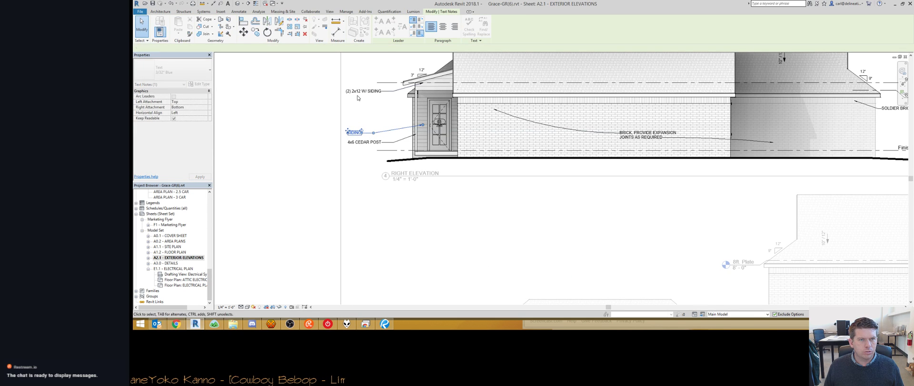
pyautogui.press('Escape')
pyautogui.click(376, 134)
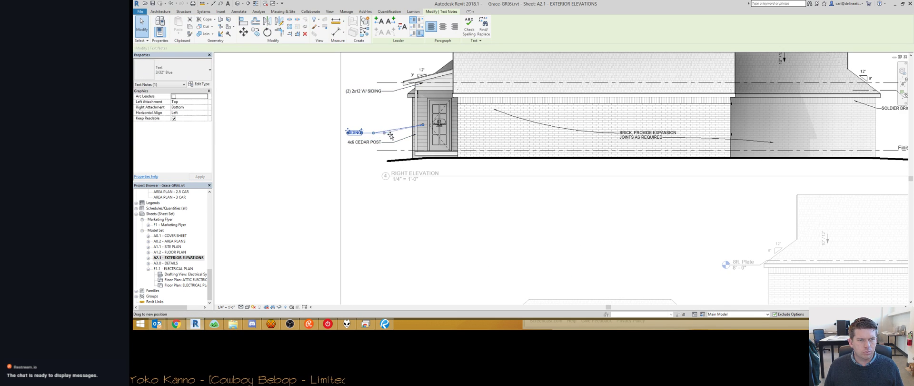
pyautogui.press('Escape')
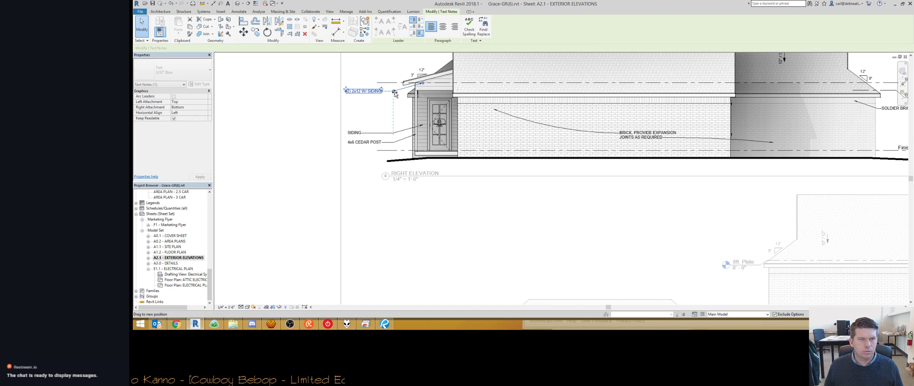
# Step: Hide the stray end of the sloping roof edge below the front ridge in the Right Elevation using Linework with invisible lines
pyautogui.moveTo(400, 111); pyautogui.dragTo(385, 166, button='middle')
pyautogui.scroll(-1, 387, 167)
pyautogui.moveTo(491, 147); pyautogui.dragTo(442, 167, button='middle')
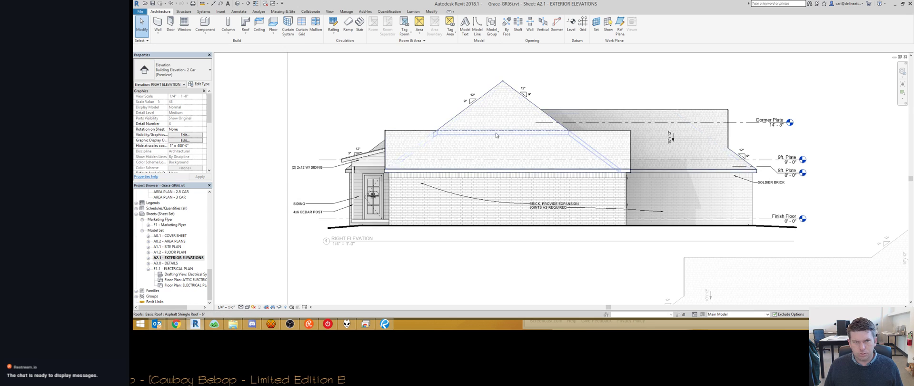
pyautogui.scroll(4, 448, 116)
pyautogui.press('l')
pyautogui.press('w')
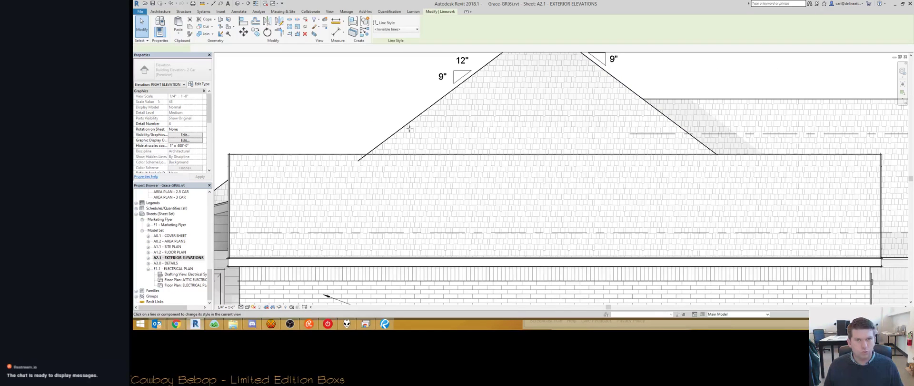
pyautogui.click(364, 154)
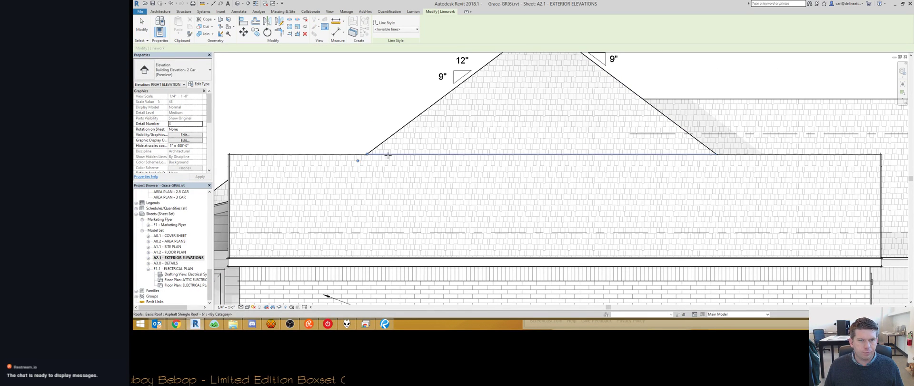
pyautogui.scroll(-3, 523, 140)
pyautogui.press('Escape')
pyautogui.scroll(-2, 477, 131)
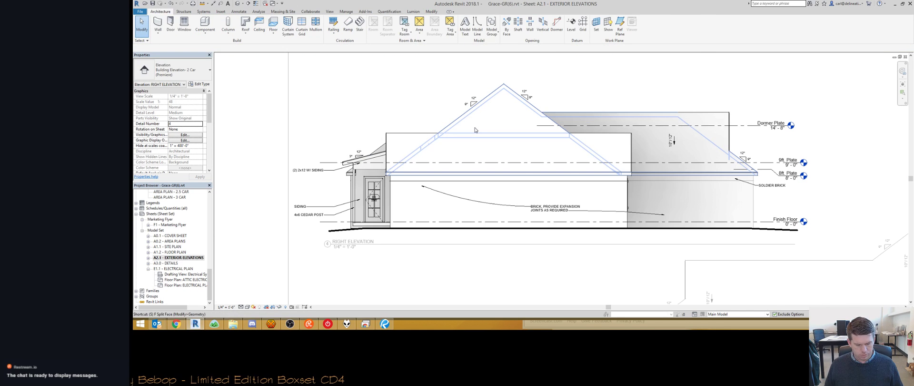
# Step: Place an arrow spot slope on the large front roof face below the central peak in the Right Elevation
pyautogui.press('d')
pyautogui.press('i')
pyautogui.click(495, 31)
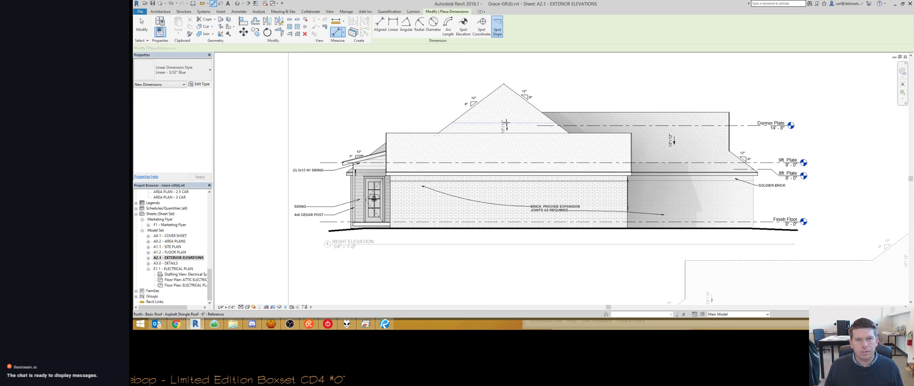
pyautogui.click(501, 133)
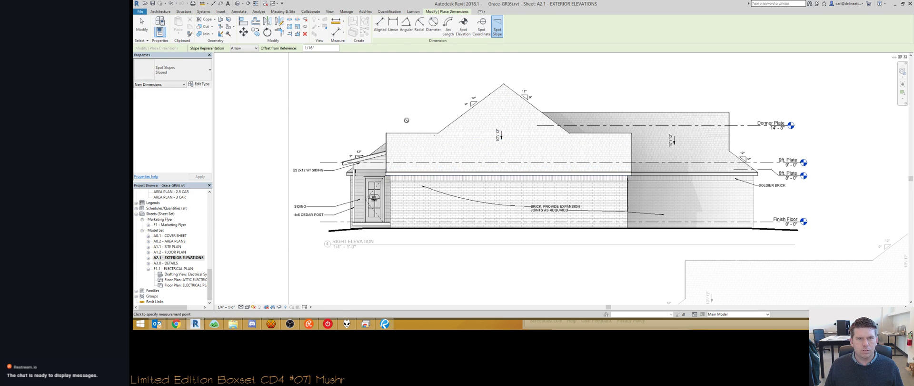
pyautogui.scroll(5, 406, 120)
pyautogui.scroll(-4, 406, 120)
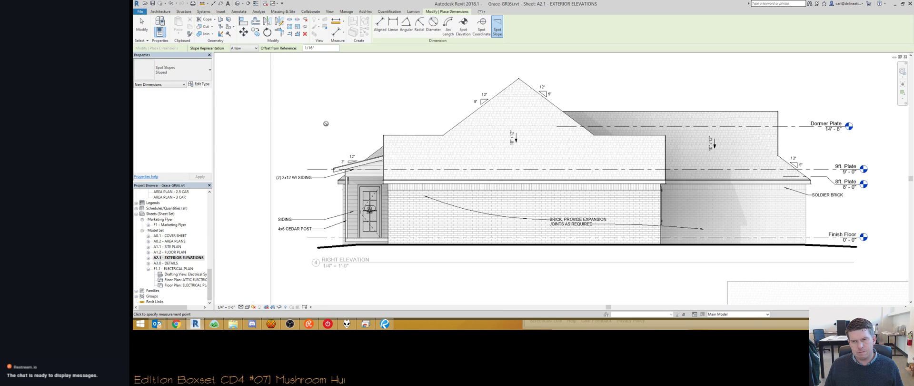
pyautogui.moveTo(727, 172); pyautogui.dragTo(584, 128, button='middle')
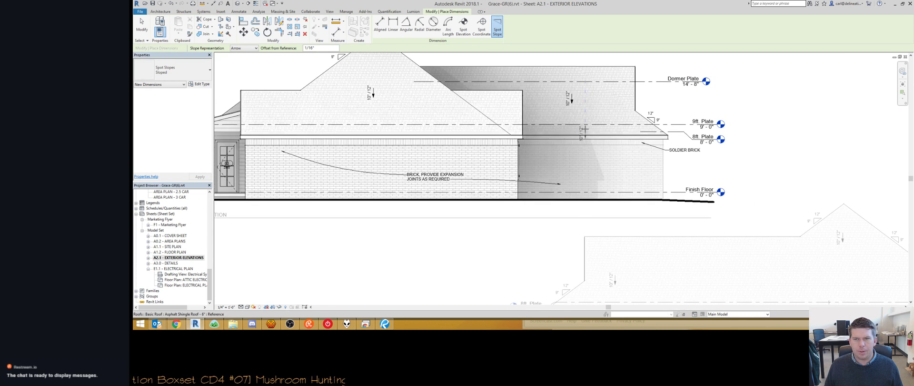
pyautogui.press('Escape')
pyautogui.press('Escape')
pyautogui.scroll(-2, 551, 167)
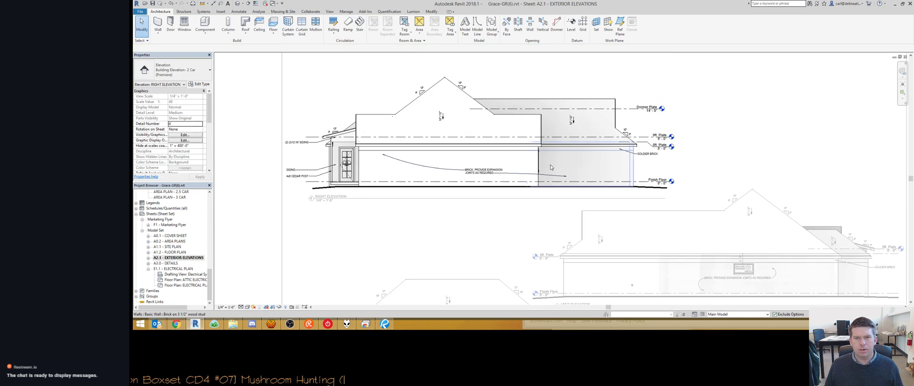
# Step: Hide the Dormer Plate level in the Right Elevation viewport and deactivate the view
pyautogui.doubleClick(704, 159)
pyautogui.scroll(-1, 596, 100)
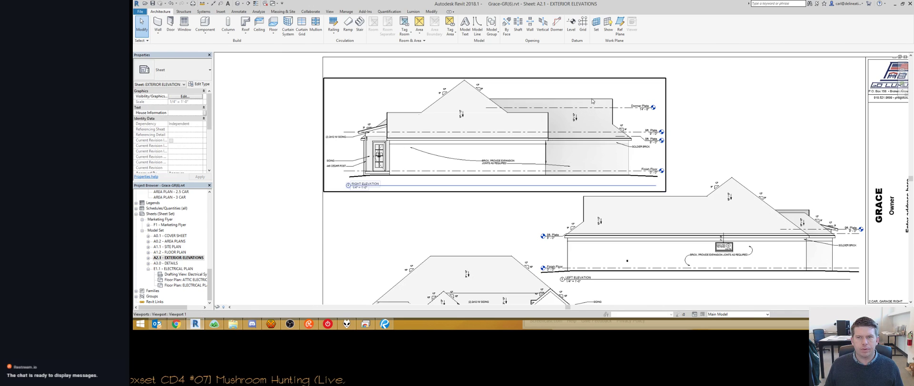
pyautogui.doubleClick(628, 108)
pyautogui.click(628, 109)
pyautogui.press('e')
pyautogui.press('h')
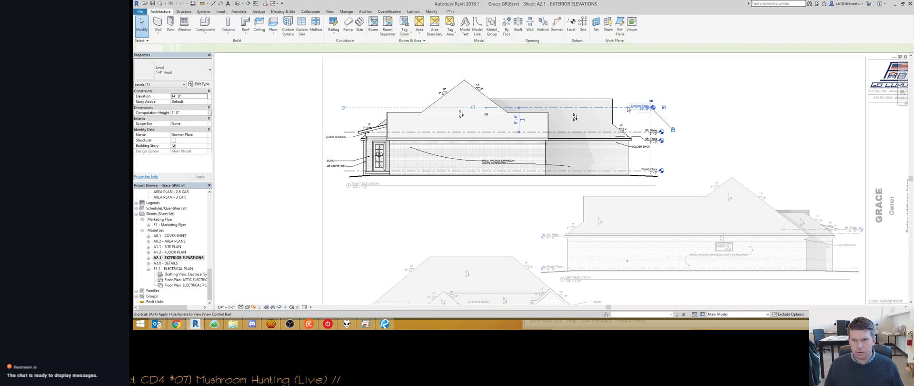
pyautogui.doubleClick(629, 110)
pyautogui.scroll(5, 648, 158)
pyautogui.scroll(-6, 652, 153)
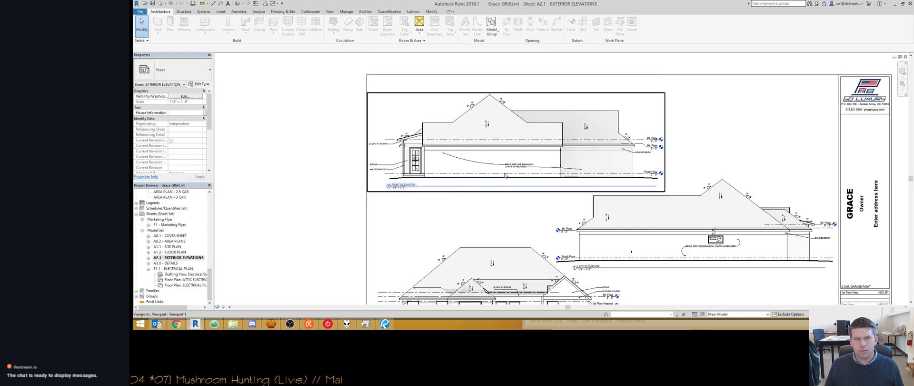
# Step: Move the 9ft. Plate level head to the opposite, porch-side end in the Right Elevation and extend that end slightly outward
pyautogui.scroll(2, 657, 147)
pyautogui.doubleClick(658, 144)
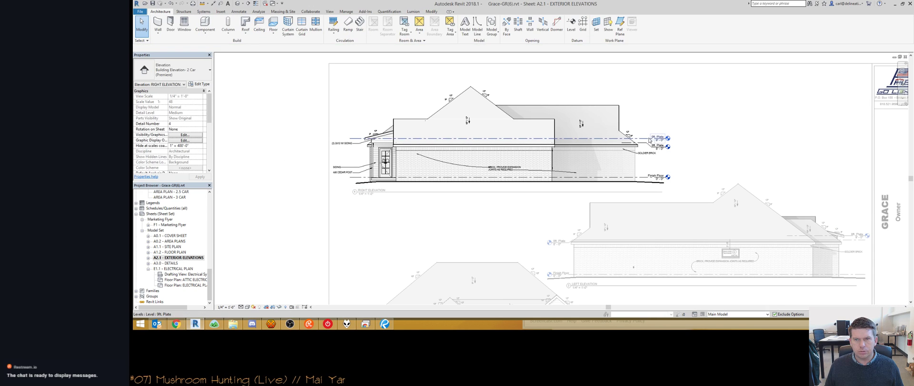
pyautogui.click(656, 138)
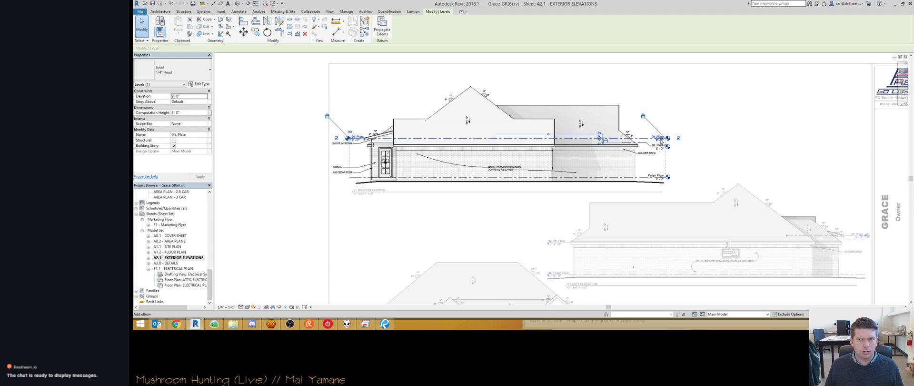
pyautogui.press('Escape')
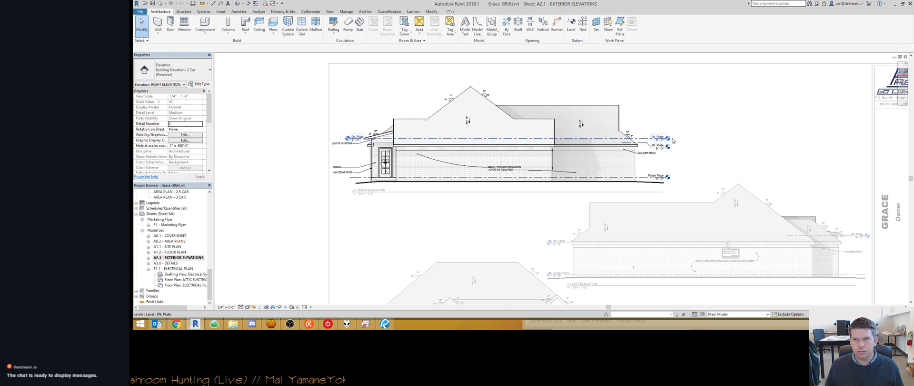
pyautogui.click(672, 140)
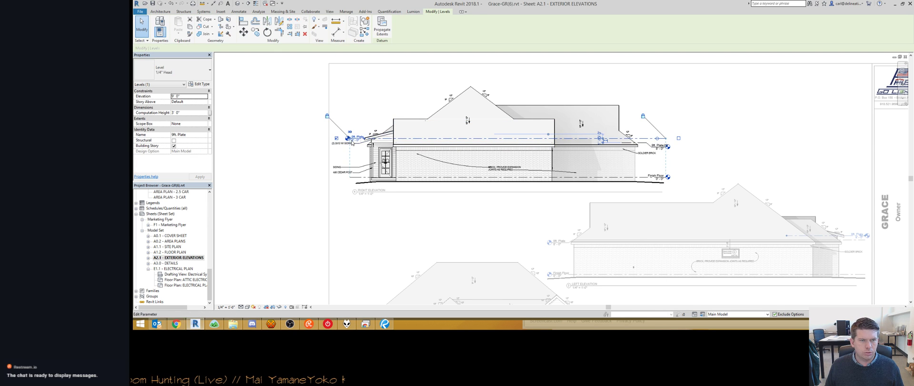
pyautogui.moveTo(341, 138); pyautogui.dragTo(331, 139)
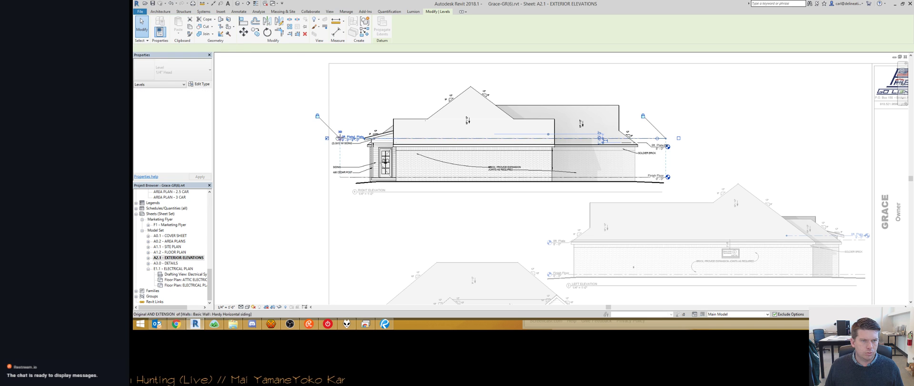
pyautogui.press('Escape')
pyautogui.scroll(5, 348, 123)
pyautogui.scroll(-4, 349, 117)
pyautogui.doubleClick(349, 113)
pyautogui.scroll(-2, 350, 113)
pyautogui.scroll(4, 339, 167)
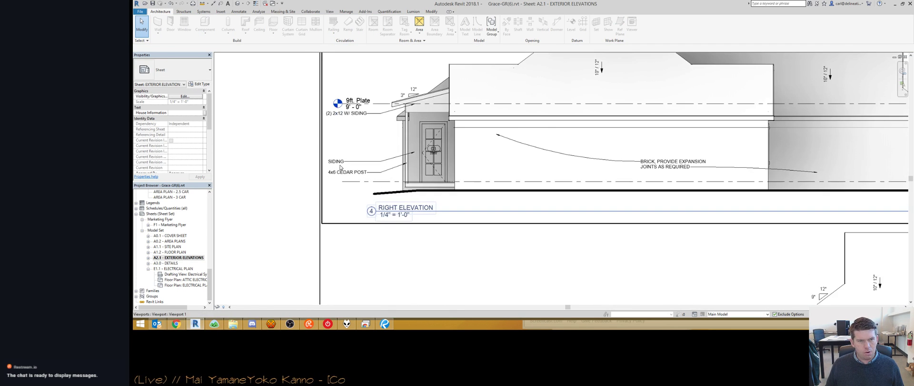
# Step: Activate the Front Elevation and hide the stray vertical line in the brick pier beside the SOLDIER BRICK notes using Linework with invisible lines
pyautogui.scroll(-5, 340, 167)
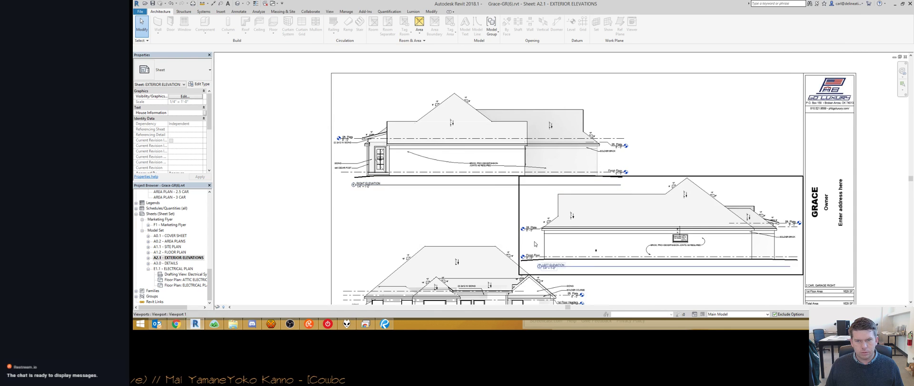
pyautogui.scroll(2, 452, 122)
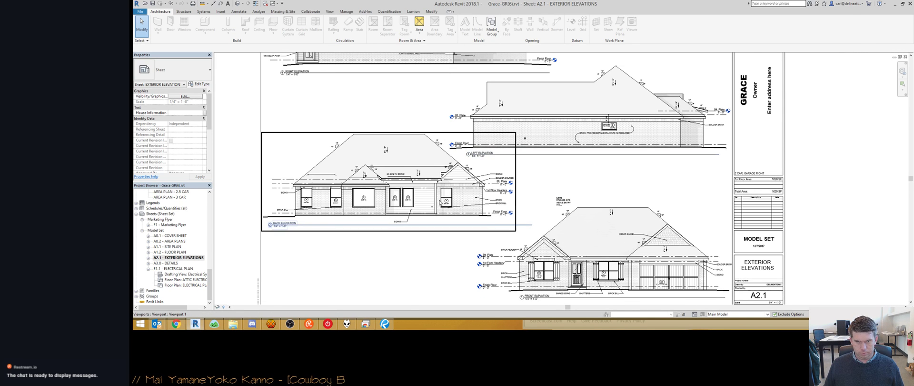
pyautogui.scroll(2, 409, 186)
pyautogui.scroll(-2, 400, 185)
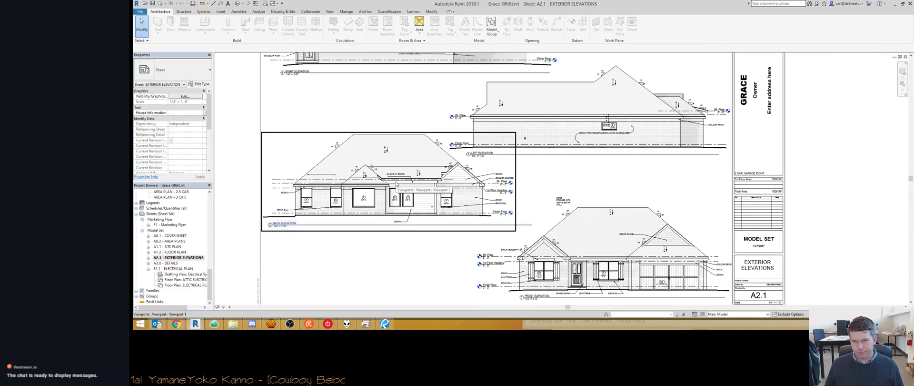
pyautogui.scroll(5, 701, 273)
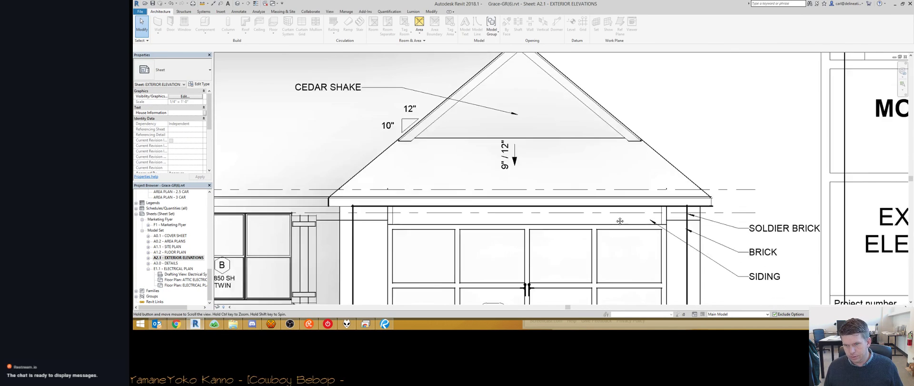
pyautogui.doubleClick(557, 195)
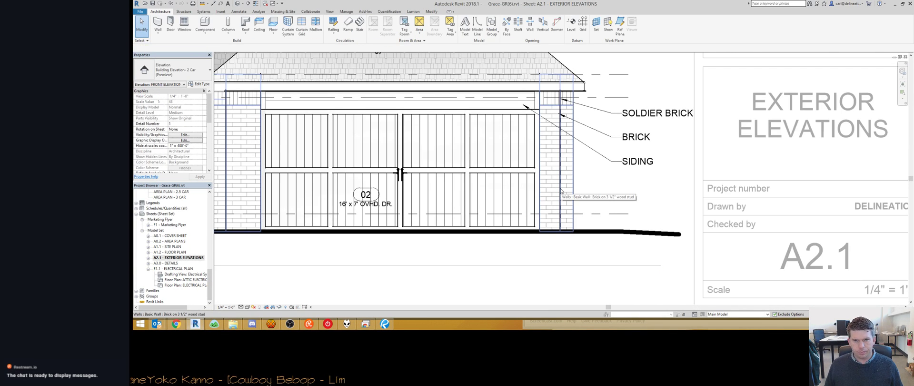
pyautogui.press('l')
pyautogui.press('w')
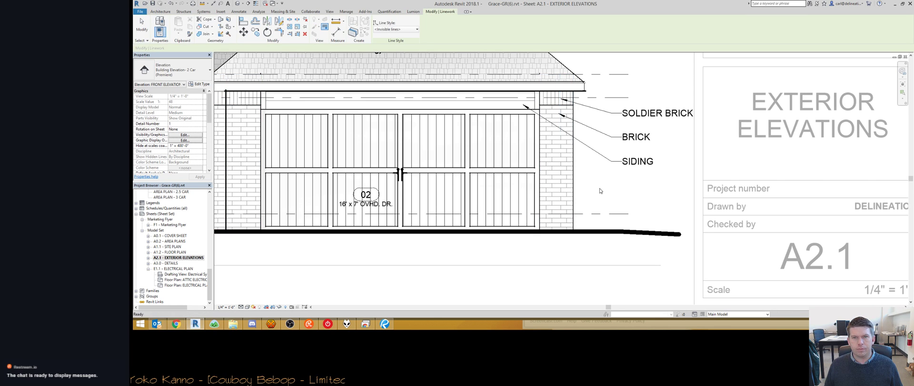
pyautogui.press('Escape')
# Step: Hide the stray vertical wall line in the brick pier between the twin window and the garage door using Linework with invisible lines
pyautogui.scroll(-4, 600, 190)
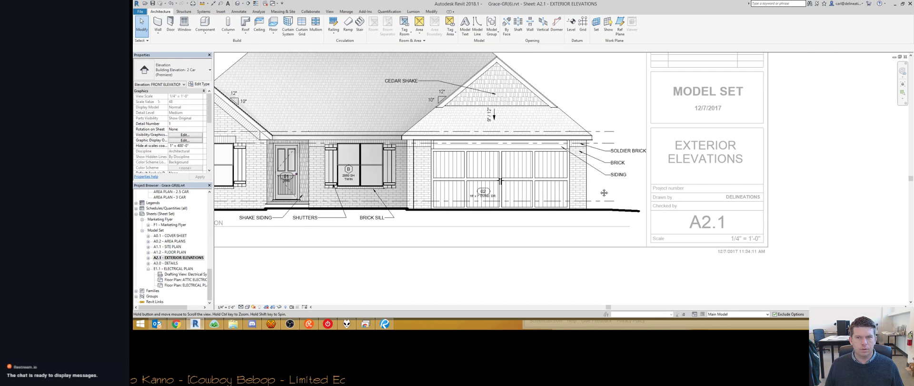
pyautogui.moveTo(438, 183); pyautogui.dragTo(593, 188, button='middle')
pyautogui.scroll(3, 571, 184)
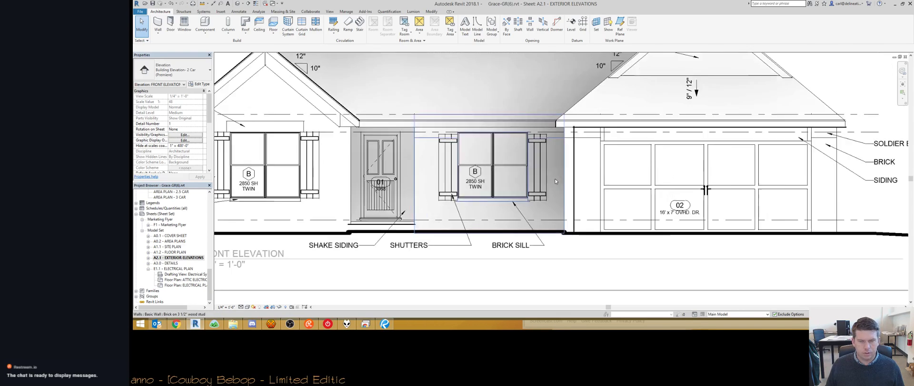
pyautogui.press('l')
pyautogui.press('w')
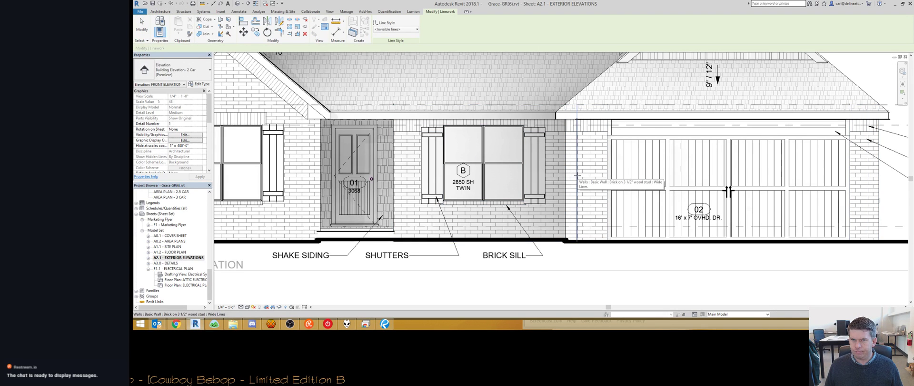
pyautogui.scroll(-3, 484, 208)
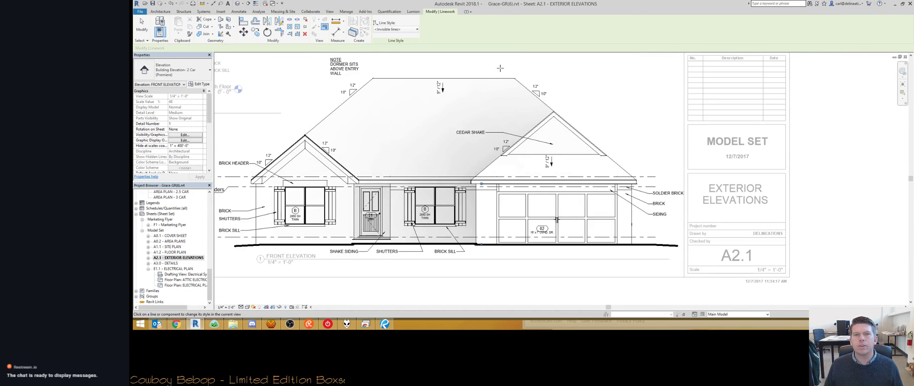
# Step: Apply the Wide Lines linework style to the eave underside and wall edge on the outer side of the brick entry gable
pyautogui.click(400, 29)
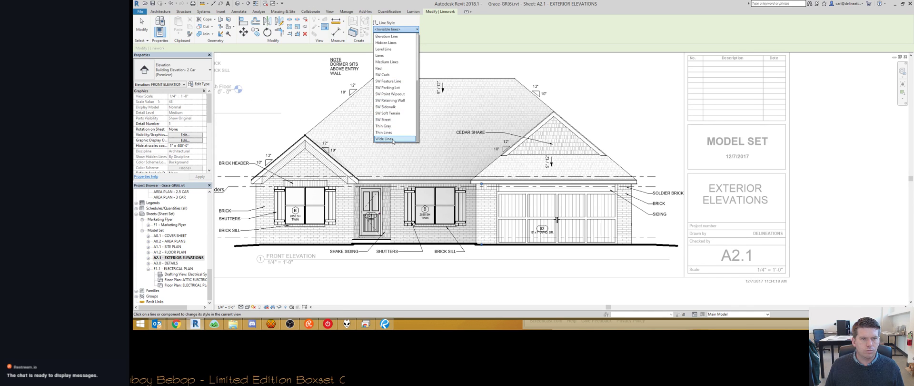
pyautogui.click(393, 139)
pyautogui.scroll(4, 248, 196)
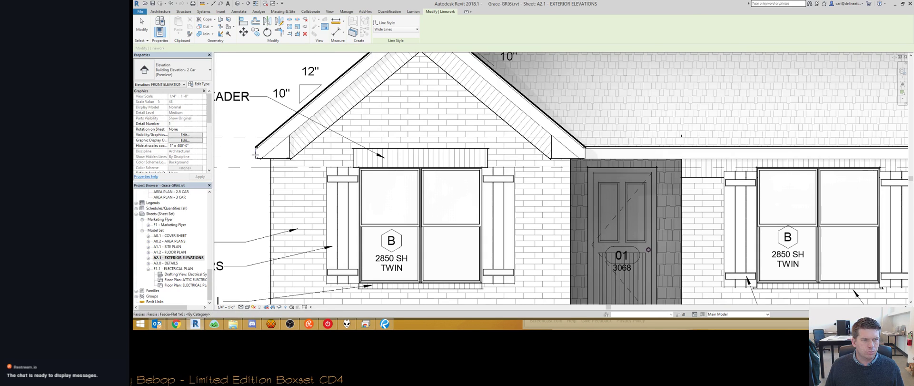
pyautogui.click(266, 159)
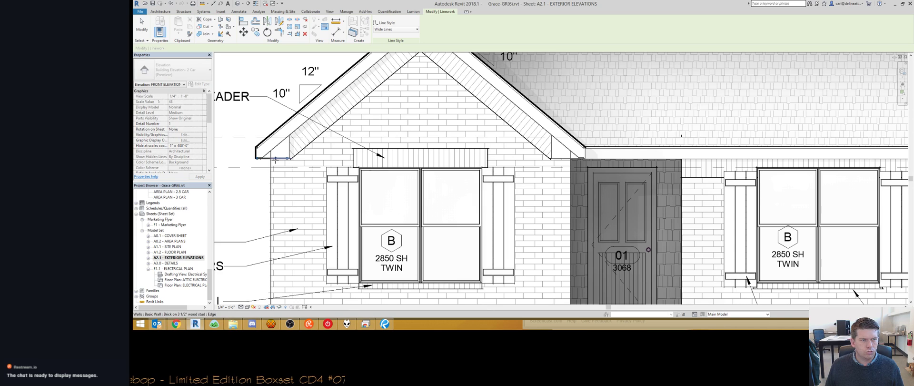
pyautogui.click(271, 164)
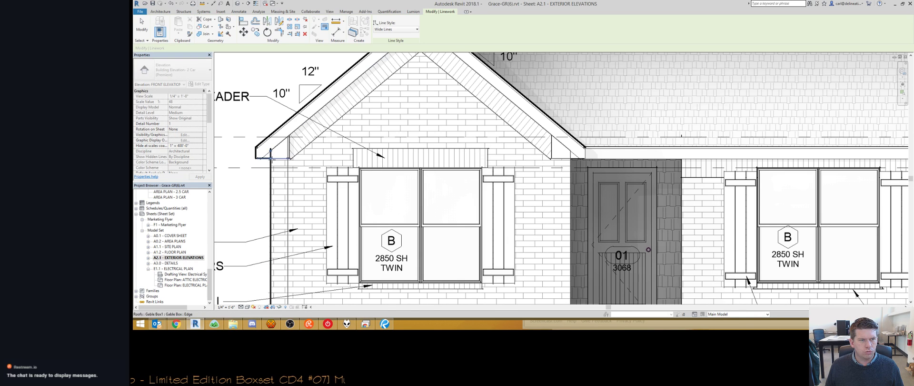
pyautogui.scroll(-2, 307, 180)
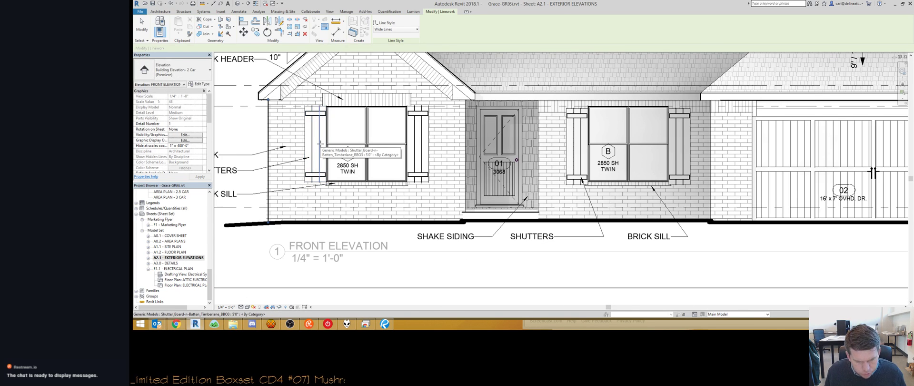
# Step: Apply Wide Lines to the brick wall edge beside the front door and to the underside and end of the gable eave above it
pyautogui.click(465, 152)
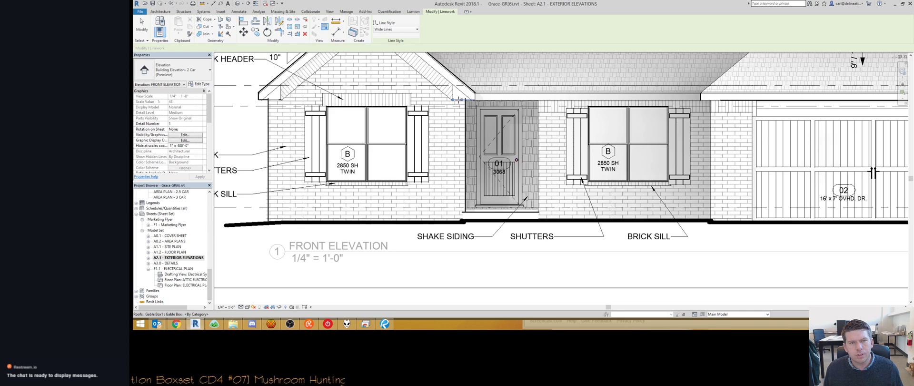
pyautogui.scroll(4, 458, 100)
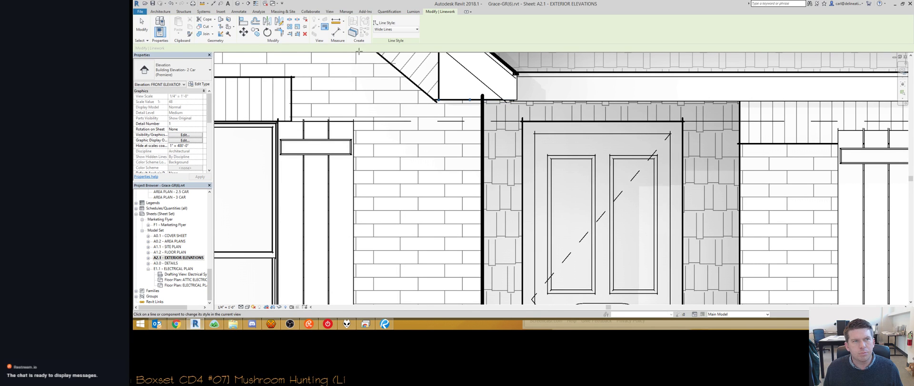
pyautogui.click(388, 31)
pyautogui.click(395, 42)
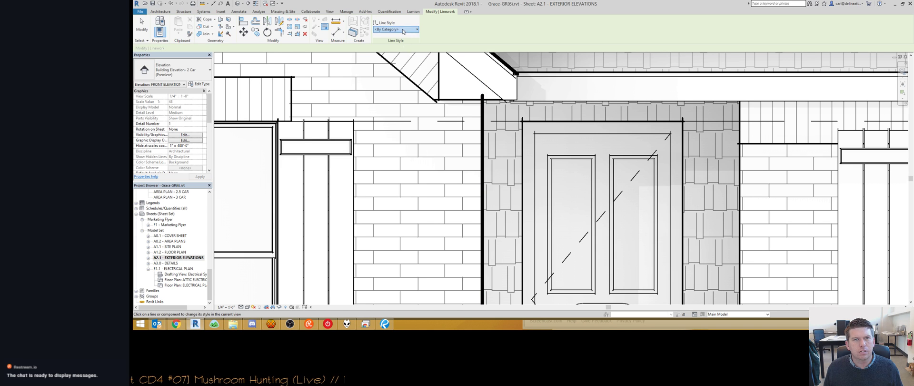
pyautogui.click(403, 29)
pyautogui.click(390, 143)
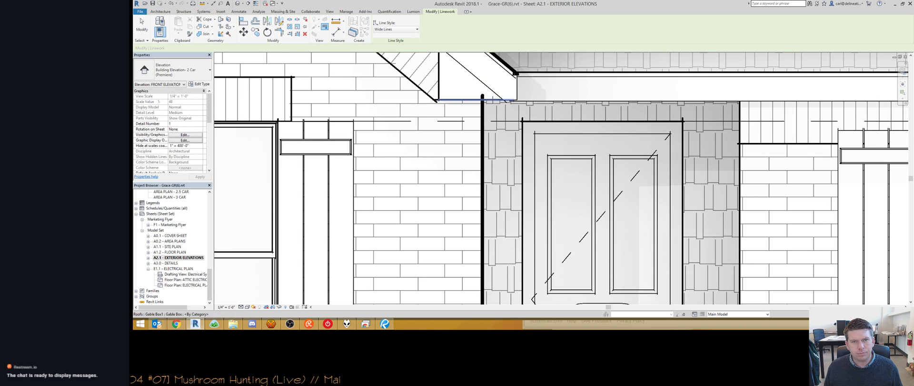
pyautogui.click(474, 99)
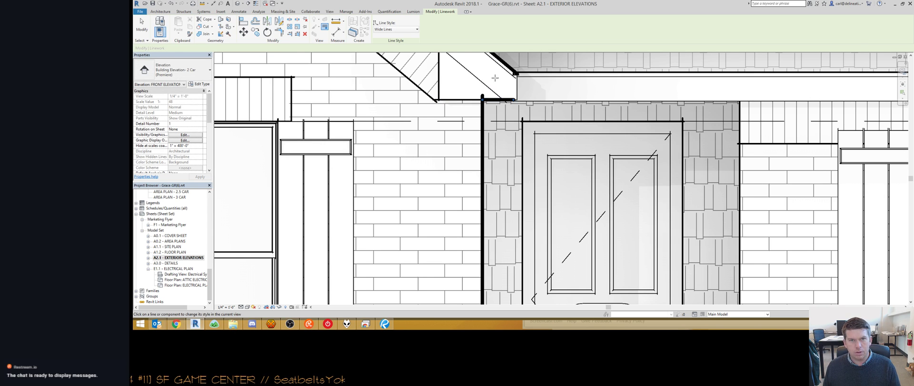
pyautogui.click(517, 82)
# Step: Apply Wide Lines to the sloping edges of the garage roof and its cedar shake gable on both sides
pyautogui.moveTo(485, 186); pyautogui.dragTo(485, 243, button='middle')
pyautogui.scroll(-3, 484, 243)
pyautogui.scroll(-2, 385, 187)
pyautogui.moveTo(384, 186)
pyautogui.mouseDown(button='middle')
pyautogui.moveTo(481, 199)
pyautogui.moveTo(303, 153)
pyautogui.mouseUp(button='middle')
pyautogui.moveTo(630, 133); pyautogui.dragTo(403, 150, button='middle')
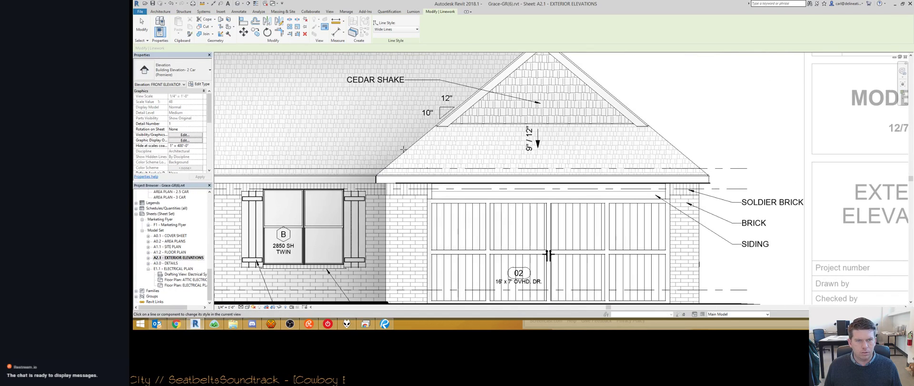
pyautogui.click(404, 149)
pyautogui.scroll(4, 555, 118)
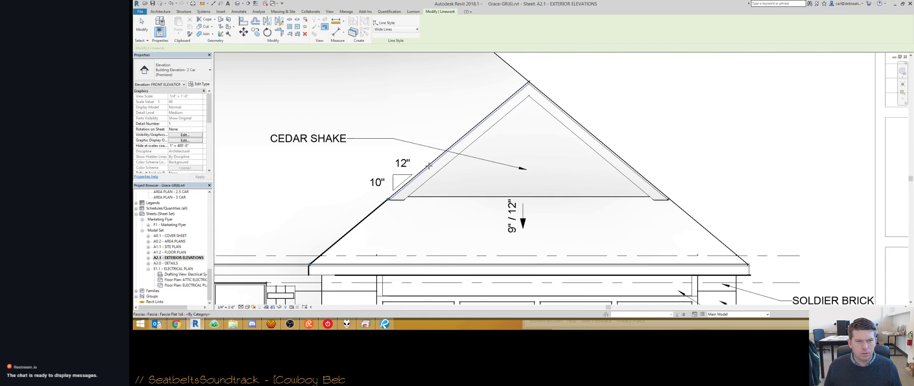
pyautogui.click(555, 108)
pyautogui.click(674, 204)
# Step: Apply Wide Lines to the garage fascia's ends and underside and to the outer edge of the garage's brick wall
pyautogui.moveTo(725, 268); pyautogui.dragTo(618, 207, button='middle')
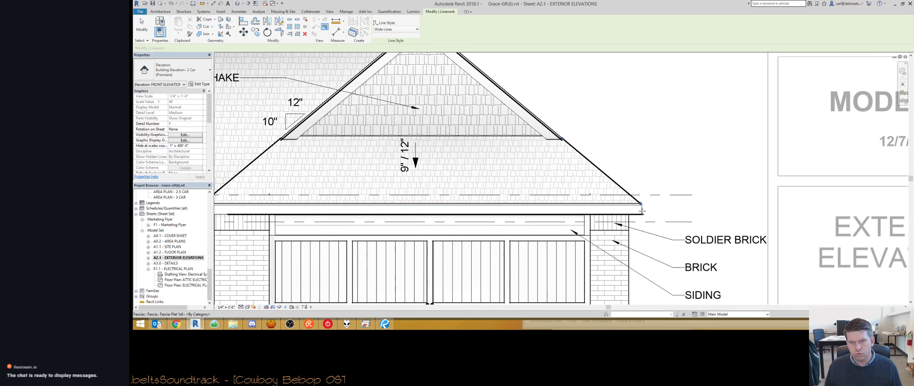
pyautogui.moveTo(358, 210); pyautogui.dragTo(539, 209, button='middle')
pyautogui.scroll(3, 404, 210)
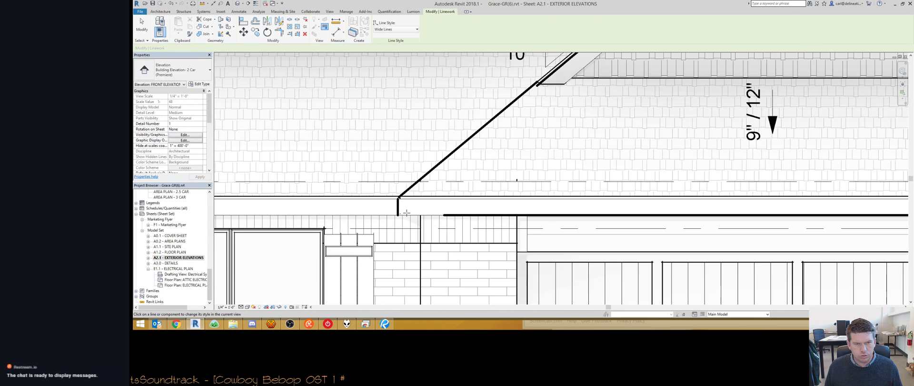
pyautogui.click(460, 216)
pyautogui.scroll(-3, 333, 202)
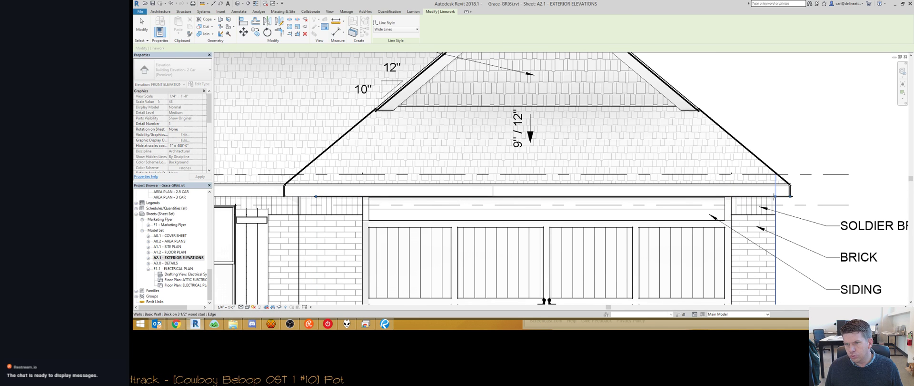
pyautogui.click(776, 224)
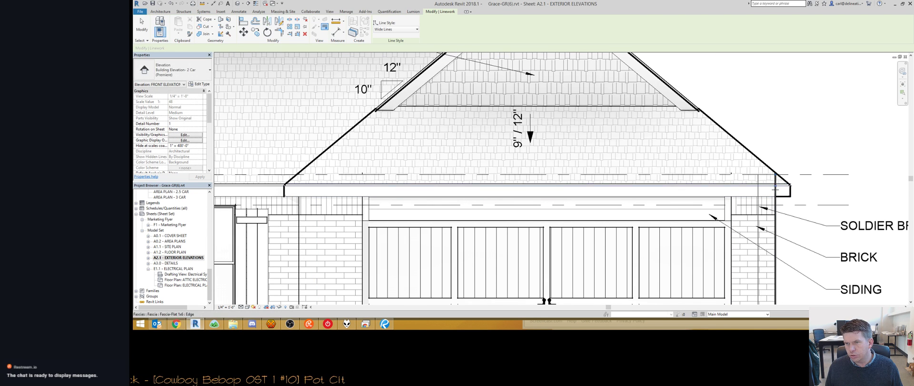
# Step: Apply Wide Lines to the garage eave underside and brick wall edge on the entry side, and deactivate the front elevation view
pyautogui.click(292, 195)
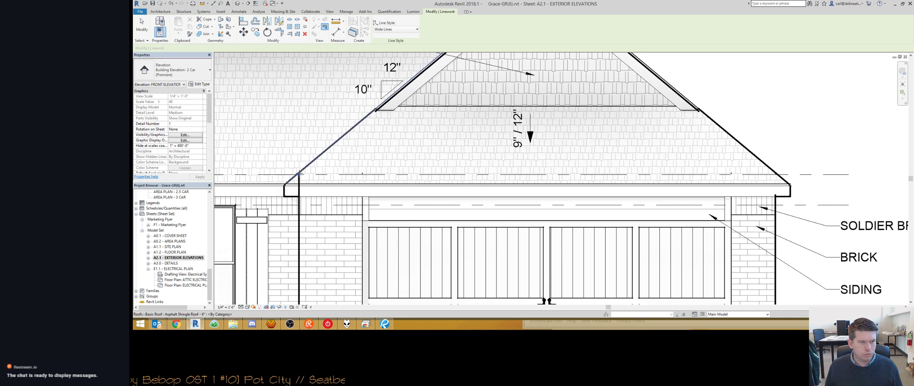
pyautogui.scroll(-4, 299, 197)
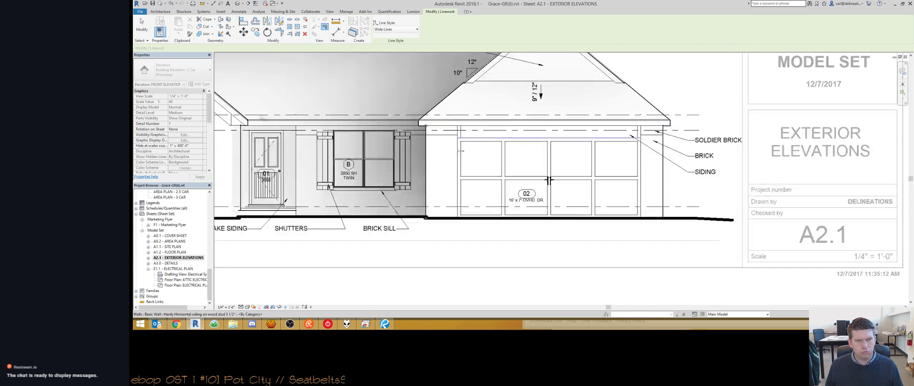
pyautogui.press('Escape')
pyautogui.scroll(-3, 464, 118)
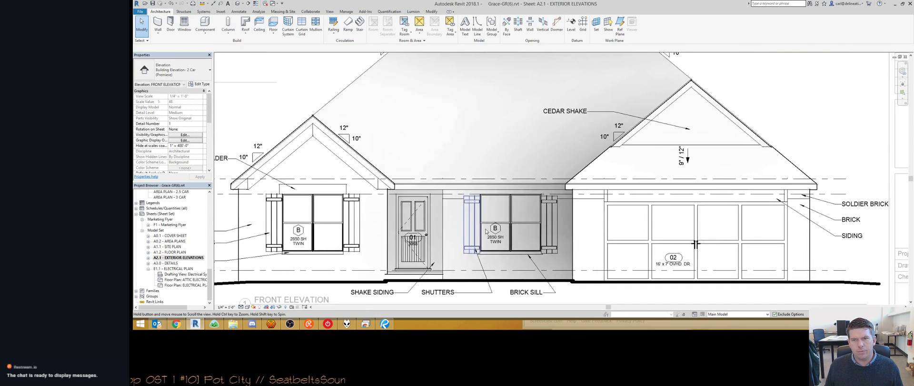
pyautogui.moveTo(314, 139); pyautogui.dragTo(481, 146, button='middle')
pyautogui.scroll(-1, 479, 143)
pyautogui.doubleClick(471, 124)
# Step: Open sheet E1.1 Electrical Plan and move the main electrical floor plan viewport clear of the Electrical Symbol Legend
pyautogui.scroll(-2, 431, 123)
pyautogui.moveTo(350, 156); pyautogui.dragTo(480, 270, button='middle')
pyautogui.scroll(3, 386, 160)
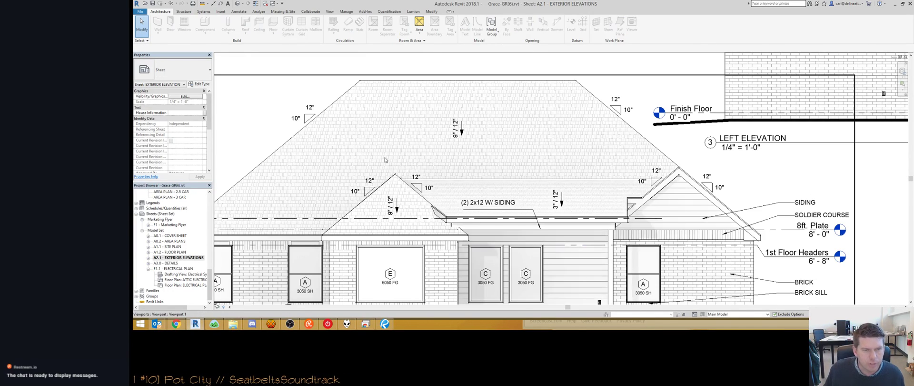
pyautogui.scroll(-5, 559, 206)
pyautogui.moveTo(510, 119); pyautogui.dragTo(449, 155, button='middle')
pyautogui.scroll(-2, 437, 188)
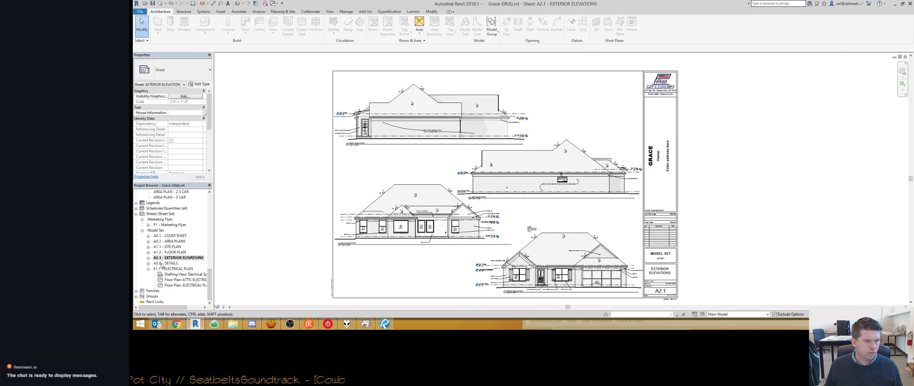
pyautogui.click(167, 269)
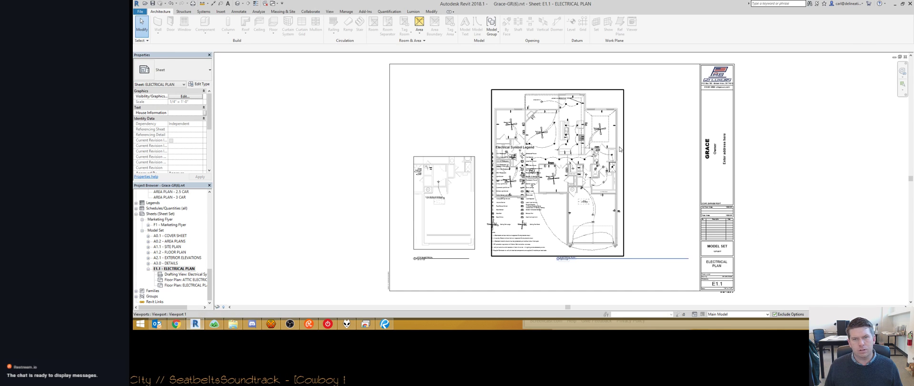
pyautogui.click(561, 165)
pyautogui.moveTo(560, 162); pyautogui.dragTo(623, 162)
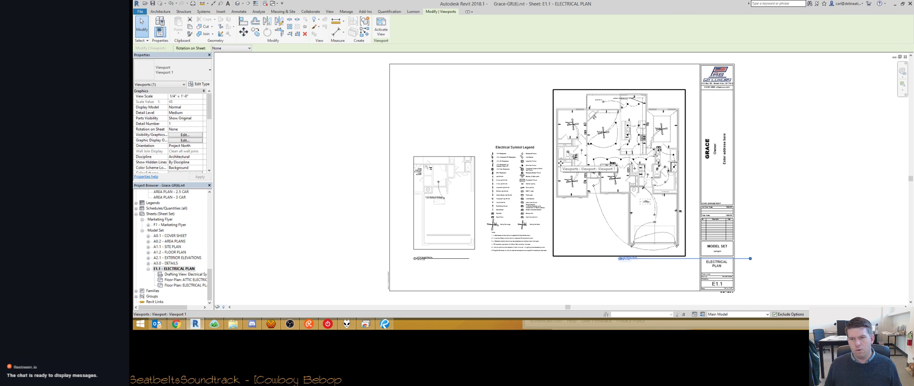
pyautogui.moveTo(594, 149); pyautogui.dragTo(605, 149)
pyautogui.press('Escape')
# Step: Shift the floor plan viewport's title sideways on the E1.1 sheet so it sits directly beneath the plan
pyautogui.click(604, 148)
pyautogui.click(648, 258)
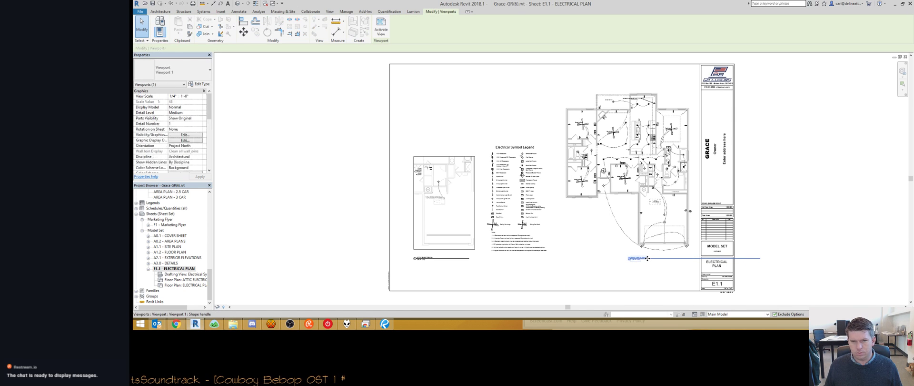
pyautogui.hotkey('shift', 'Left')
pyautogui.hotkey('shift', 'Left')
pyautogui.hotkey('shift', 'Left')
pyautogui.hotkey('shift', 'Left')
pyautogui.hotkey('shift', 'Left')
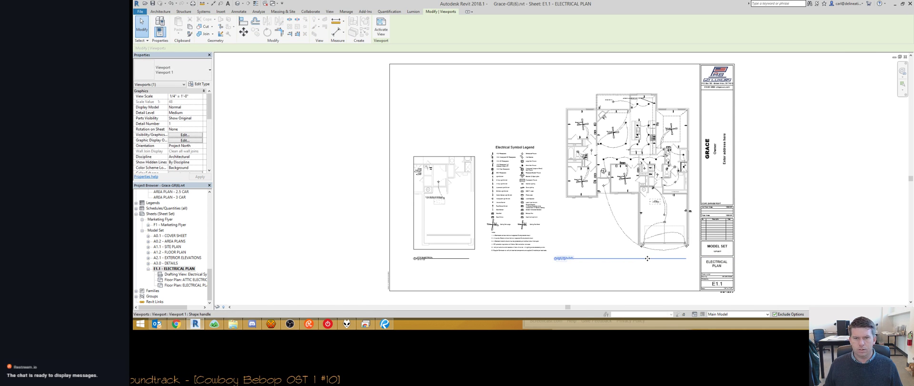
pyautogui.press('Escape')
# Step: Return to sheet A2.1, retitle the LEFT ELEVATION viewport as RIGHT ELEVATION, and open the opposite side elevation's title for editing
pyautogui.hotkey('ctrl', 'Tab')
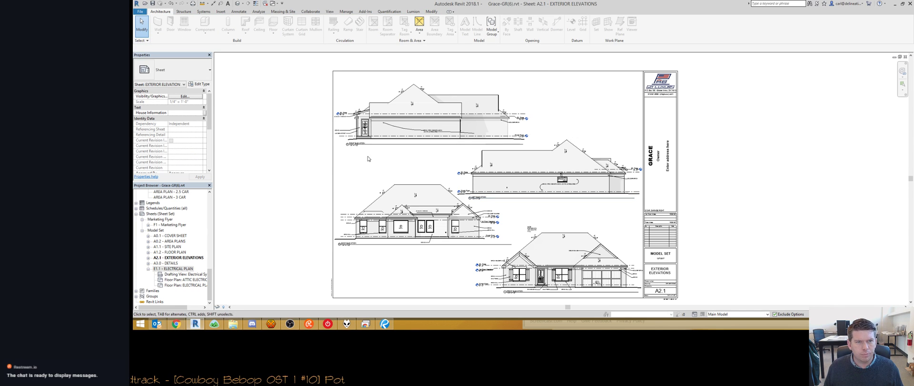
pyautogui.scroll(5, 367, 170)
pyautogui.scroll(-3, 547, 209)
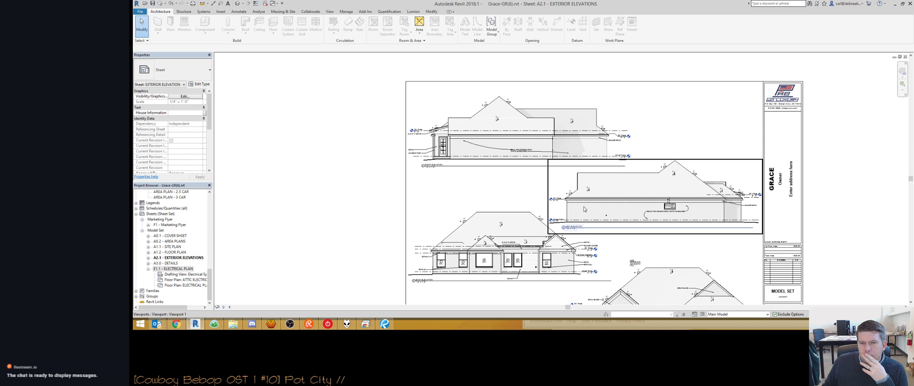
pyautogui.click(572, 226)
pyautogui.click(572, 224)
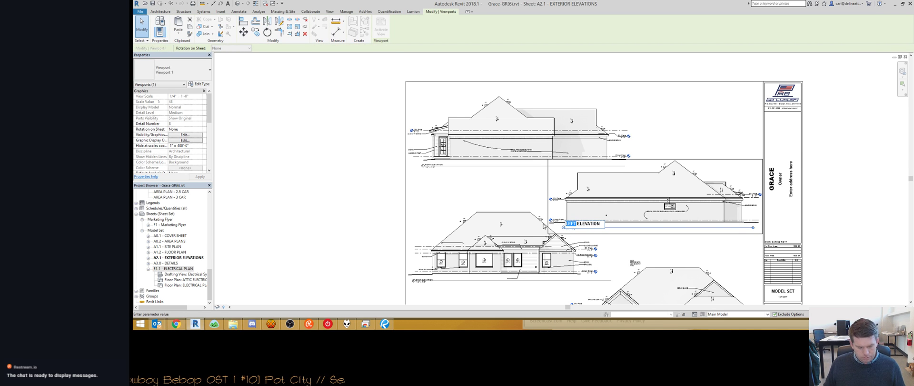
pyautogui.write('RIGHT')
pyautogui.click(427, 169)
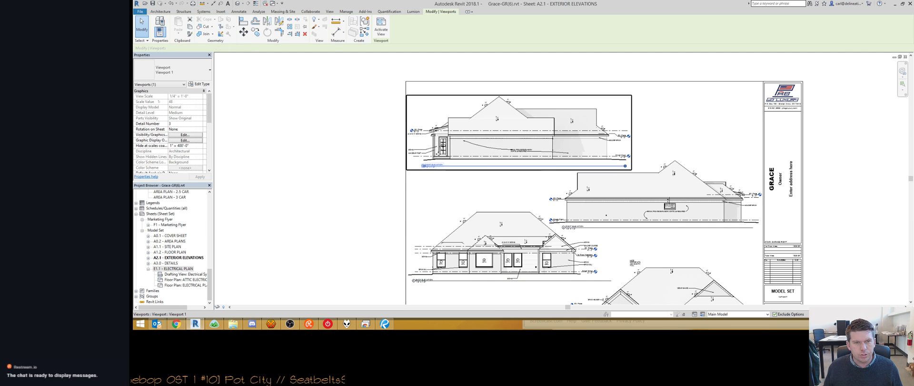
pyautogui.click(428, 164)
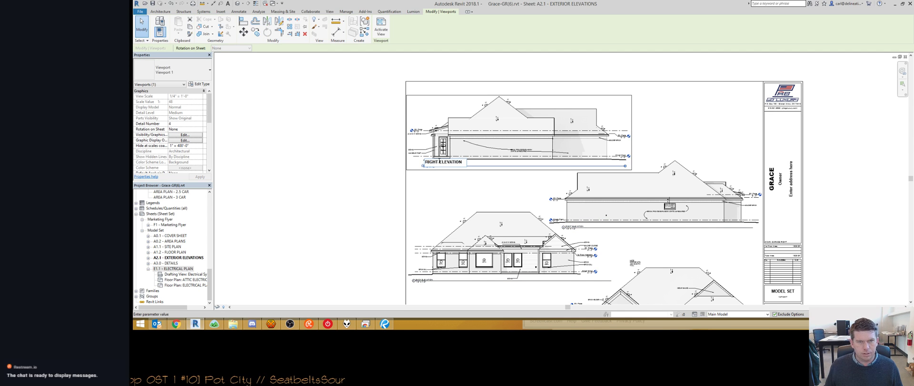
pyautogui.click(401, 162)
# Step: Open the E1.1 Electrical Plan sheet and examine the furnace wire and its switch in the attic electrical plan
pyautogui.scroll(-2, 387, 161)
pyautogui.scroll(1, 386, 161)
pyautogui.scroll(-1, 386, 161)
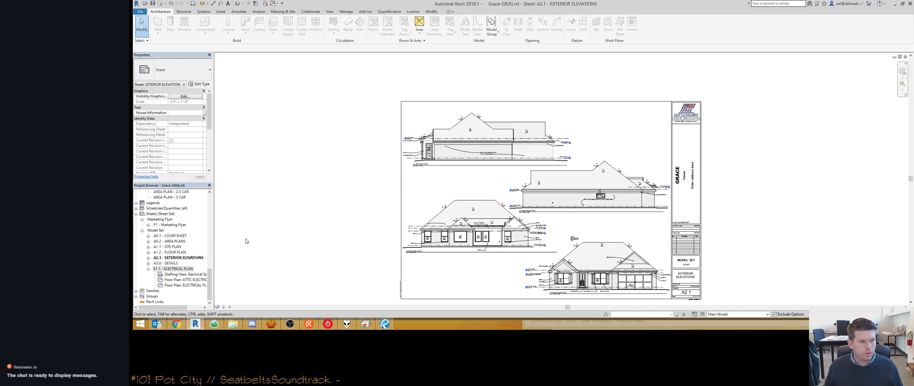
pyautogui.doubleClick(181, 268)
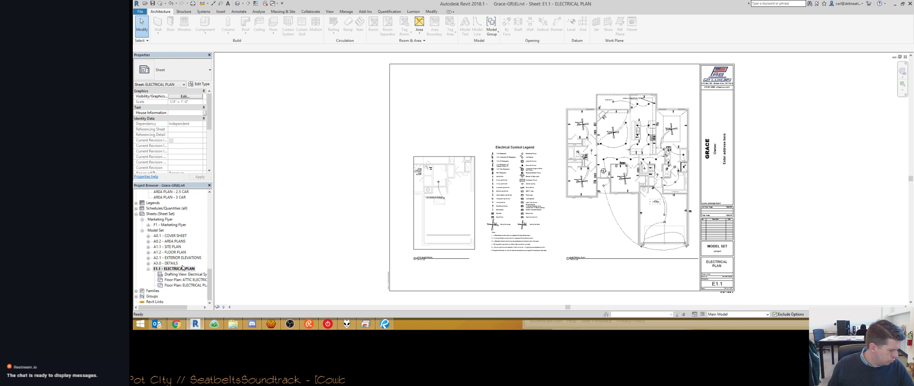
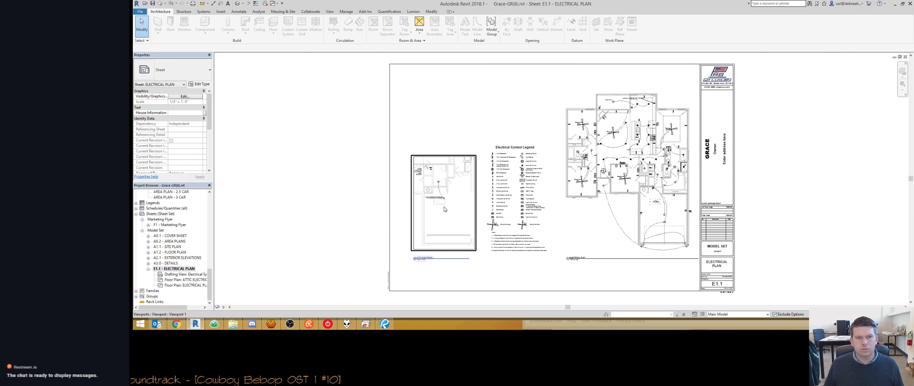
pyautogui.scroll(5, 441, 195)
pyautogui.scroll(-3, 440, 195)
pyautogui.scroll(3, 467, 191)
pyautogui.doubleClick(467, 192)
pyautogui.click(413, 128)
pyautogui.scroll(3, 414, 128)
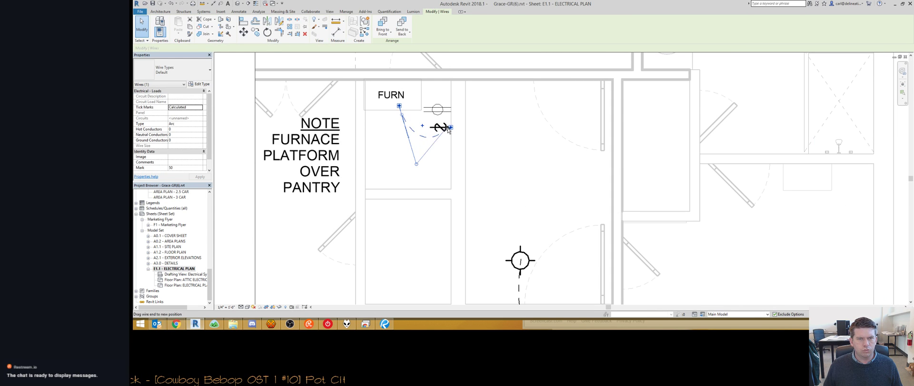
pyautogui.scroll(-4, 397, 151)
pyautogui.click(290, 131)
pyautogui.scroll(-3, 289, 131)
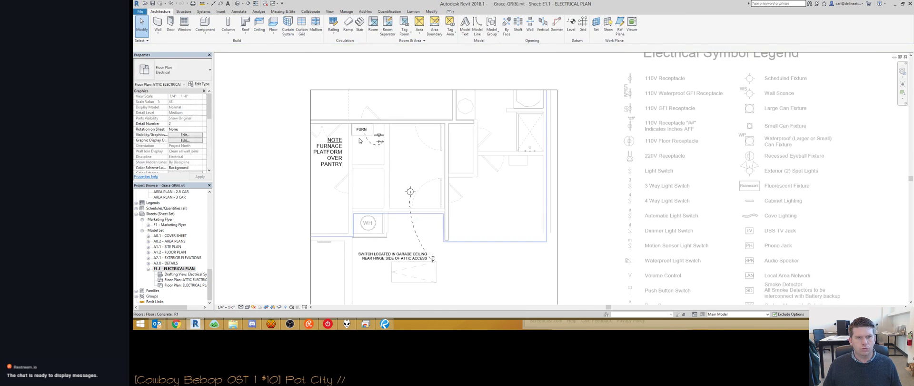
pyautogui.doubleClick(290, 133)
# Step: Reshape the wire from the hall ceiling light outside the bathroom so it arcs down to its single switch on the wall
pyautogui.scroll(-2, 396, 143)
pyautogui.scroll(5, 463, 253)
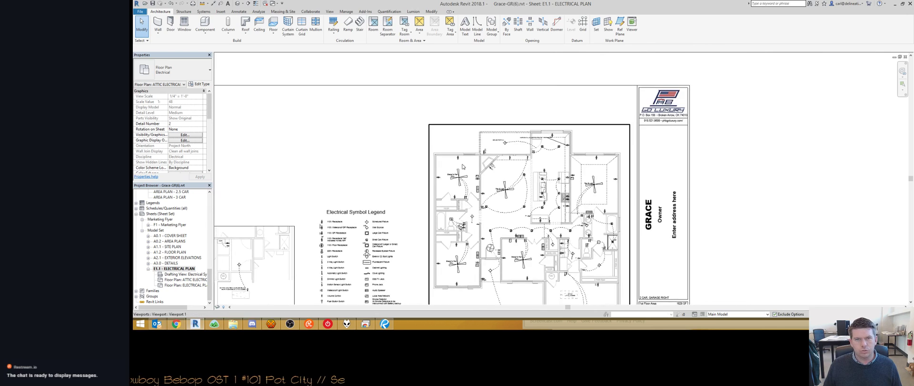
pyautogui.moveTo(463, 252); pyautogui.dragTo(434, 156, button='middle')
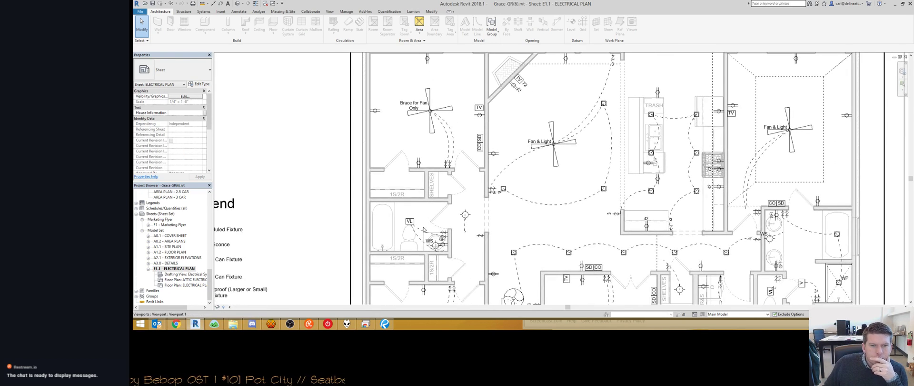
pyautogui.scroll(3, 424, 248)
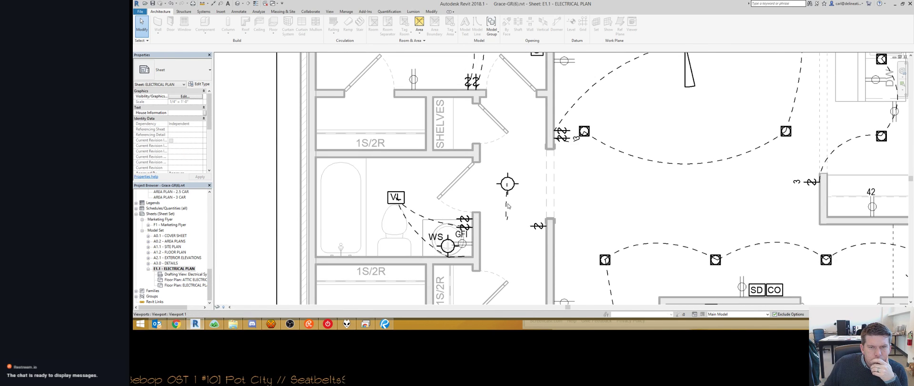
pyautogui.click(421, 243)
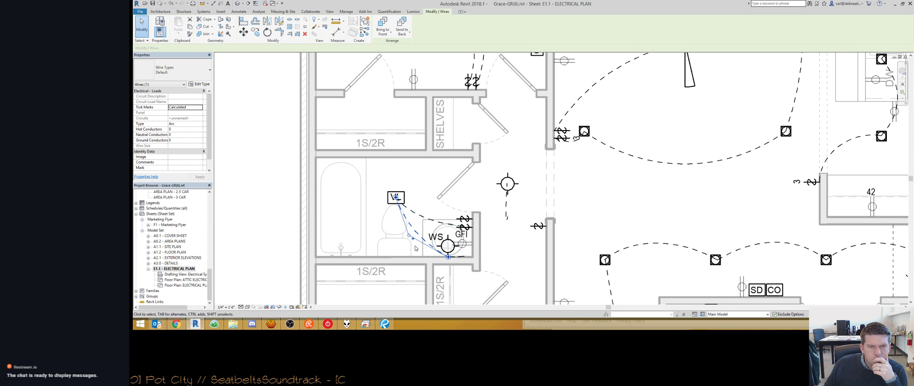
pyautogui.click(507, 207)
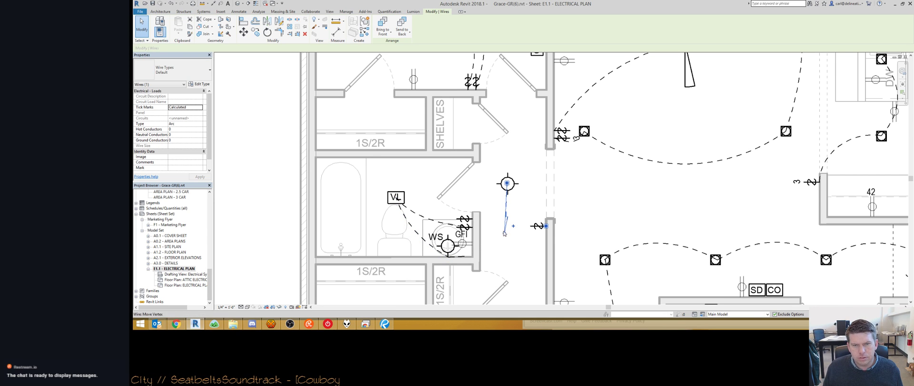
pyautogui.moveTo(545, 227); pyautogui.dragTo(545, 229)
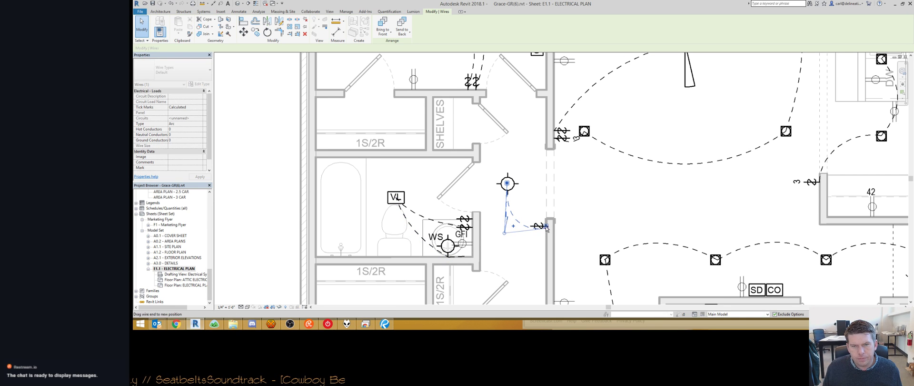
pyautogui.click(523, 241)
pyautogui.scroll(5, 463, 219)
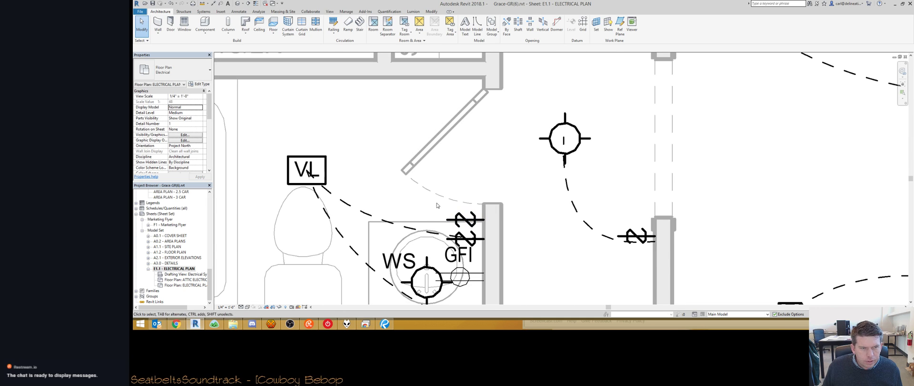
pyautogui.click(349, 248)
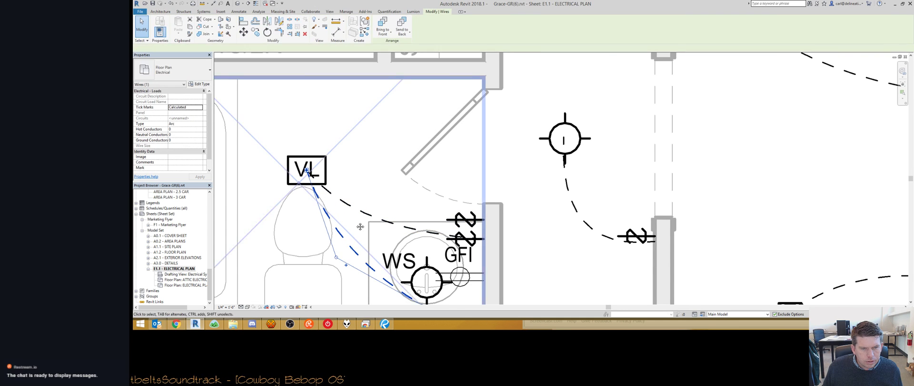
pyautogui.moveTo(349, 248); pyautogui.dragTo(356, 216, button='middle')
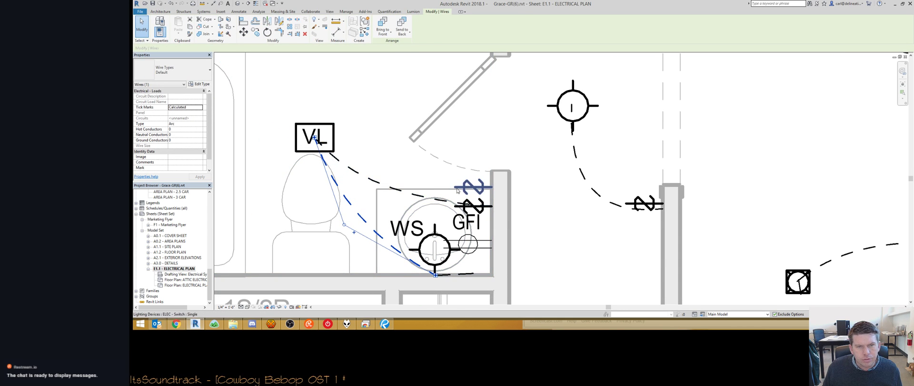
pyautogui.press('Escape')
pyautogui.moveTo(348, 170); pyautogui.dragTo(359, 192, button='middle')
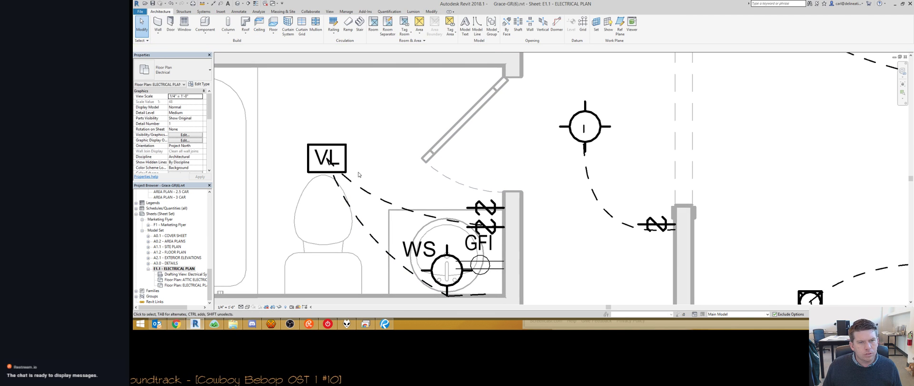
# Step: Reshape the bathroom wall sconce's wire so it curves around through the wall and ends at the upper single switch
pyautogui.click(464, 296)
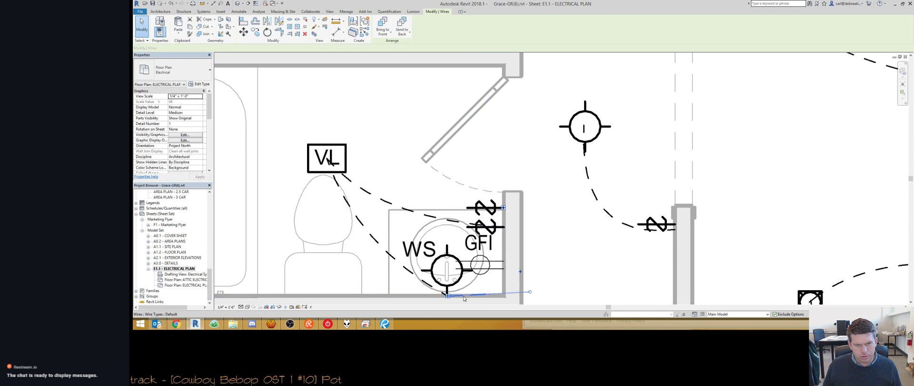
pyautogui.click(504, 208)
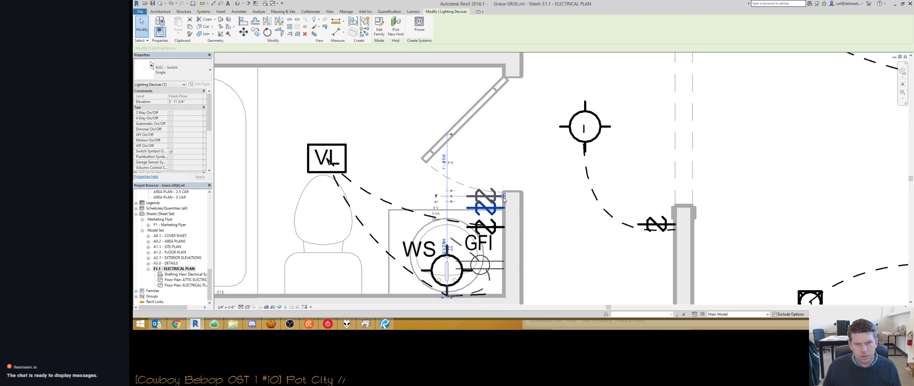
pyautogui.click(504, 208)
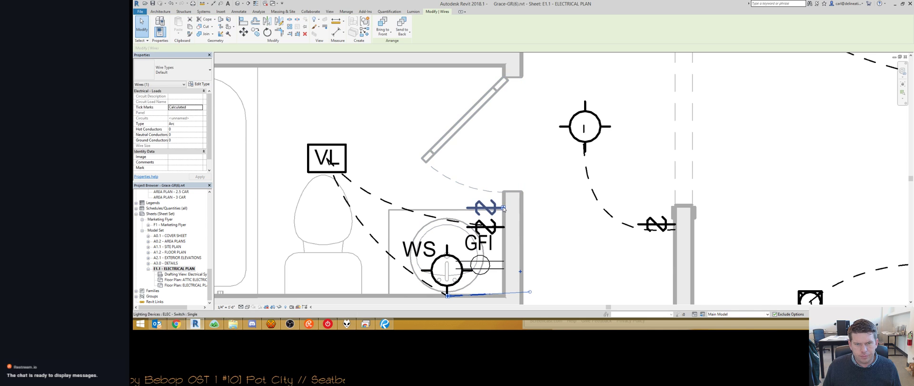
pyautogui.moveTo(503, 208); pyautogui.dragTo(532, 277)
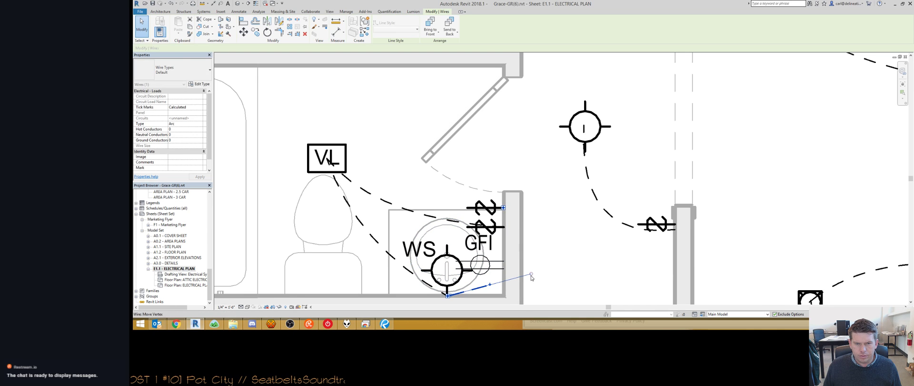
pyautogui.moveTo(450, 295); pyautogui.dragTo(503, 208)
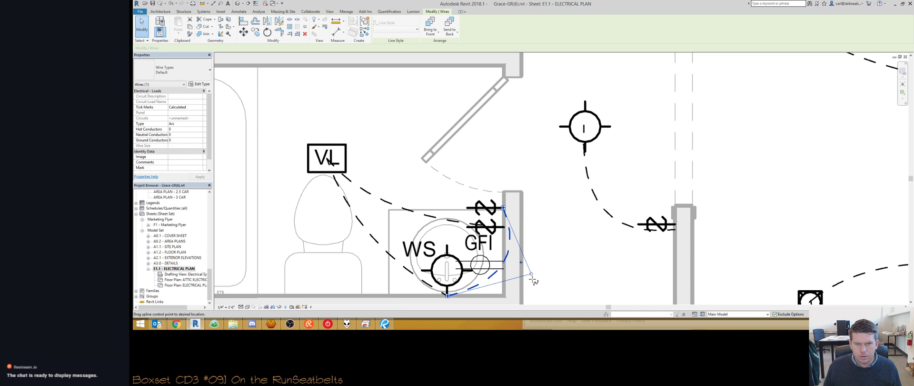
pyautogui.click(552, 247)
pyautogui.moveTo(551, 220); pyautogui.dragTo(544, 202, button='middle')
pyautogui.scroll(-2, 542, 201)
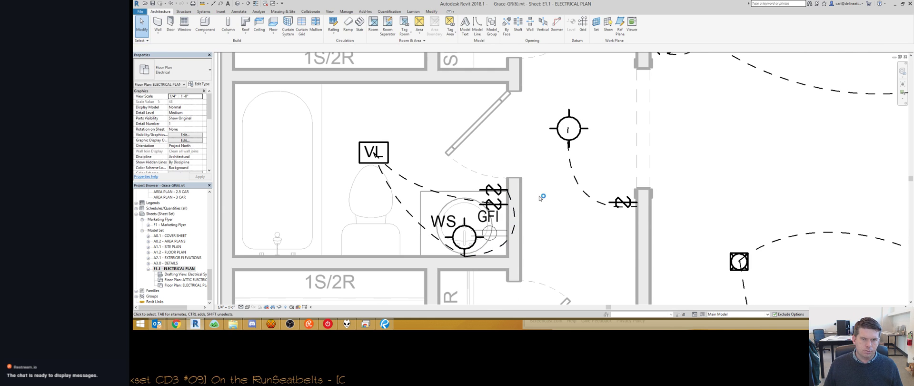
# Step: Reshape the front porch light's wire so its end reaches the middle switch in the entry's switch group
pyautogui.scroll(-3, 542, 197)
pyautogui.moveTo(542, 197); pyautogui.dragTo(488, 134, button='middle')
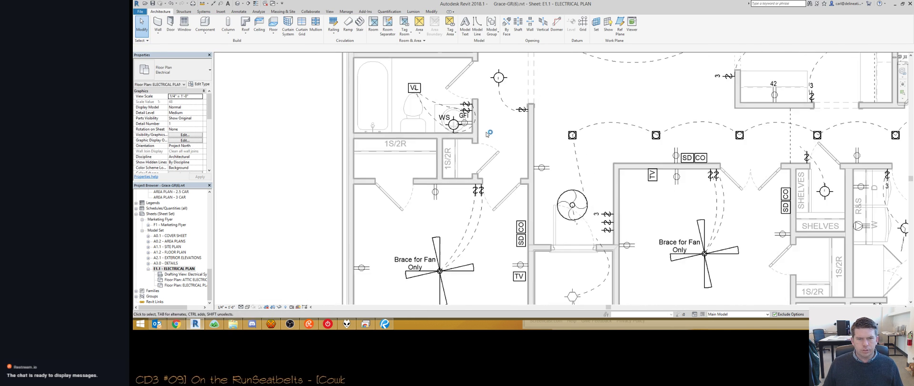
pyautogui.moveTo(480, 259); pyautogui.dragTo(443, 108, button='middle')
pyautogui.scroll(-3, 443, 108)
pyautogui.scroll(3, 705, 262)
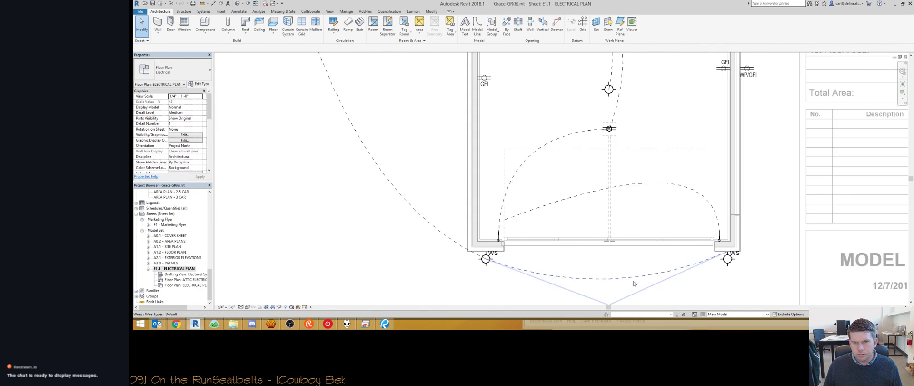
pyautogui.scroll(-1, 388, 183)
pyautogui.moveTo(359, 139); pyautogui.dragTo(469, 305, button='middle')
pyautogui.moveTo(425, 195); pyautogui.dragTo(467, 287, button='middle')
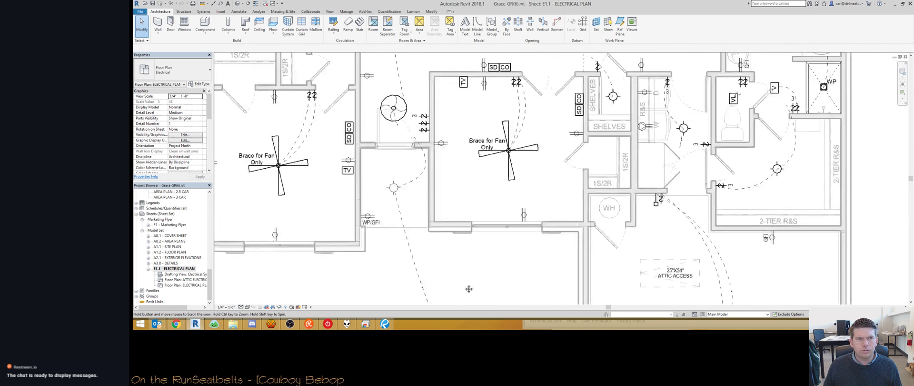
pyautogui.scroll(3, 392, 120)
pyautogui.click(444, 168)
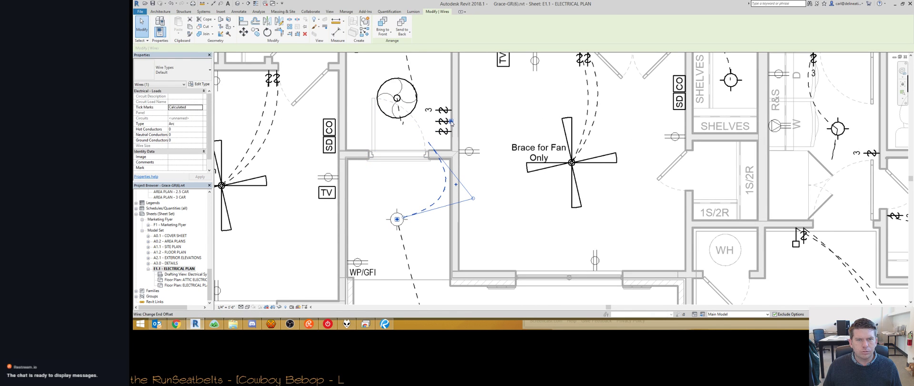
# Step: Run the hall recessed light's wire to the entry's three-way switch and the entry fixture's wire to the lowest switch in that group
pyautogui.moveTo(439, 135); pyautogui.dragTo(437, 208, button='middle')
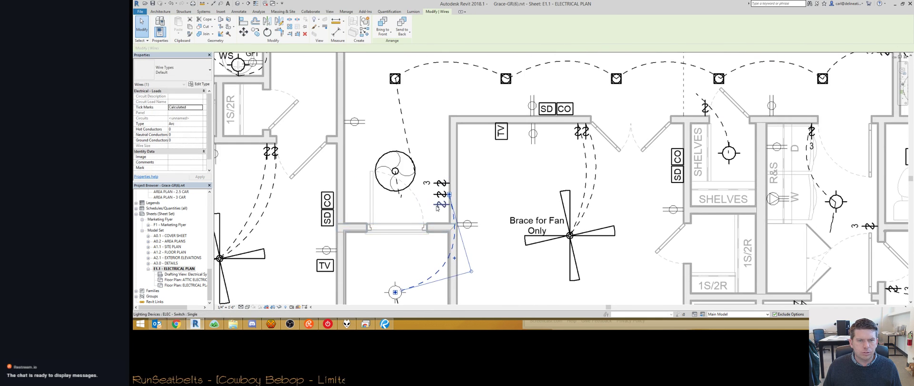
pyautogui.click(408, 143)
pyautogui.moveTo(449, 184); pyautogui.dragTo(450, 204)
pyautogui.click(401, 195)
# Step: Reattach the shelved hall closet light's wire so it ends at the single switch beside the closet door
pyautogui.moveTo(776, 58); pyautogui.dragTo(640, 146, button='middle')
pyautogui.scroll(-1, 640, 146)
pyautogui.scroll(1, 733, 146)
pyautogui.moveTo(573, 201); pyautogui.dragTo(520, 168, button='middle')
pyautogui.click(528, 170)
pyautogui.moveTo(509, 166); pyautogui.dragTo(511, 166)
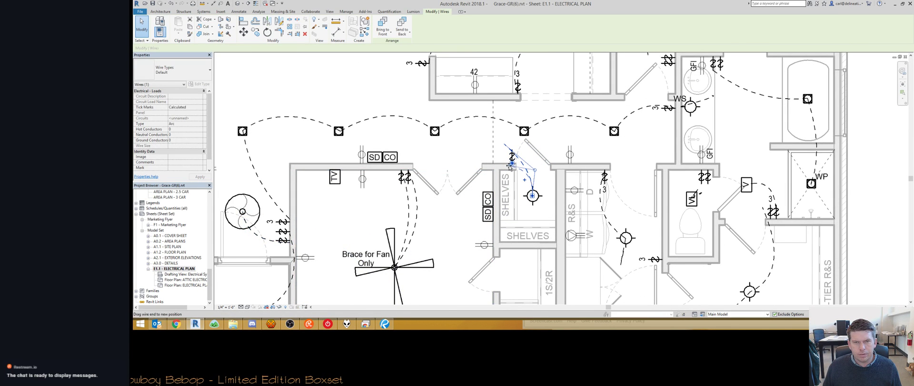
# Step: Extend the free end of the wire across the garage door opening to the switch symbol on the opposite jamb
pyautogui.moveTo(452, 276); pyautogui.dragTo(414, 171, button='middle')
pyautogui.scroll(-1, 414, 170)
pyautogui.moveTo(567, 221); pyautogui.dragTo(463, 143, button='middle')
pyautogui.scroll(2, 462, 143)
pyautogui.scroll(-3, 464, 164)
pyautogui.moveTo(485, 240); pyautogui.dragTo(460, 143, button='middle')
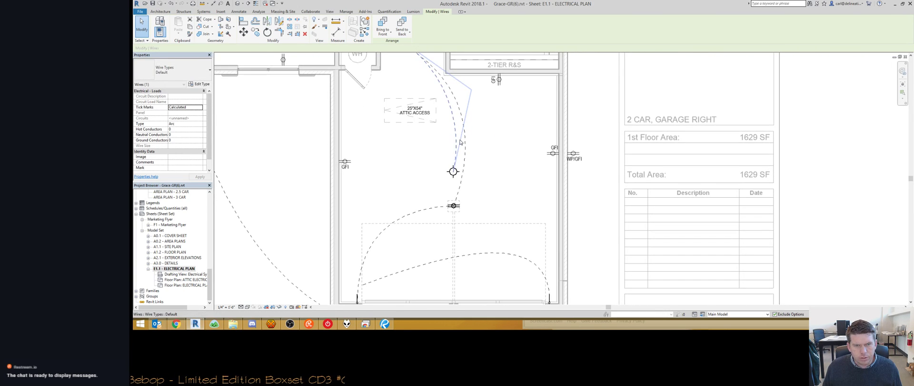
pyautogui.moveTo(483, 239); pyautogui.dragTo(455, 158, button='middle')
pyautogui.click(358, 196)
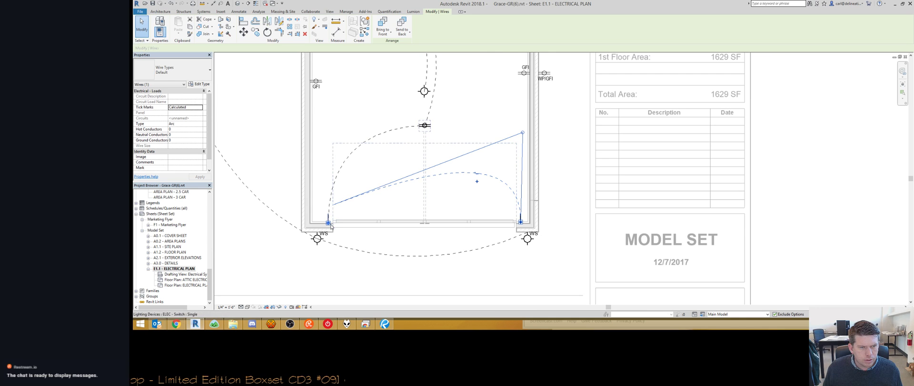
pyautogui.moveTo(331, 227); pyautogui.dragTo(329, 222)
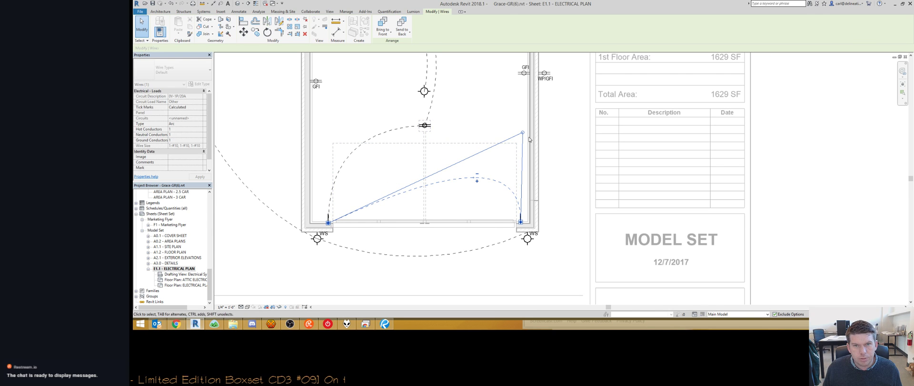
pyautogui.click(447, 132)
# Step: Reattach the 2-tier R&S closet light's wire so it ends at the three-way switch by the closet door
pyautogui.moveTo(457, 127); pyautogui.dragTo(485, 266, button='middle')
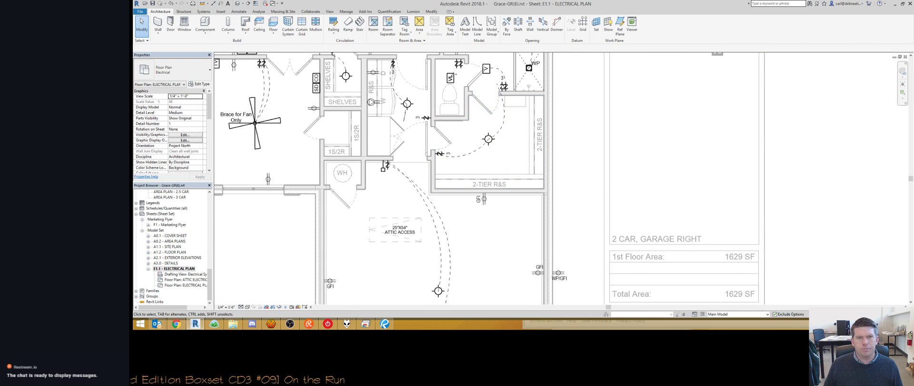
pyautogui.scroll(2, 501, 119)
pyautogui.click(504, 114)
pyautogui.moveTo(503, 100); pyautogui.dragTo(503, 97)
pyautogui.moveTo(503, 99); pyautogui.dragTo(515, 184, button='middle')
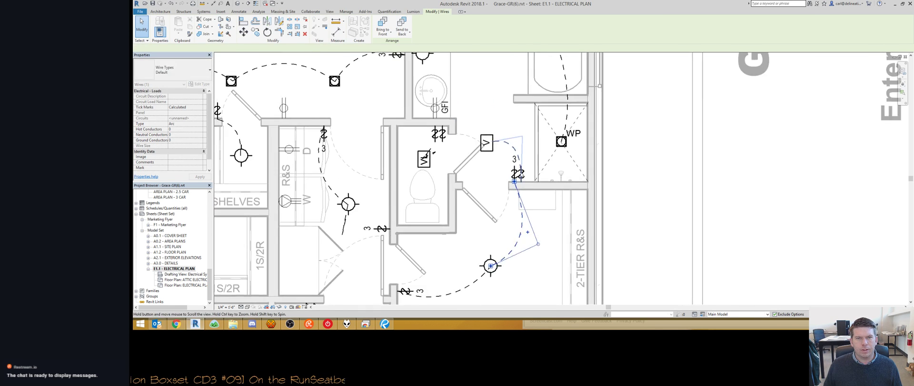
# Step: Reconnect the toilet room vent light's short wire to the switch farther from the door
pyautogui.click(435, 151)
pyautogui.scroll(2, 439, 136)
pyautogui.moveTo(446, 121); pyautogui.dragTo(432, 119)
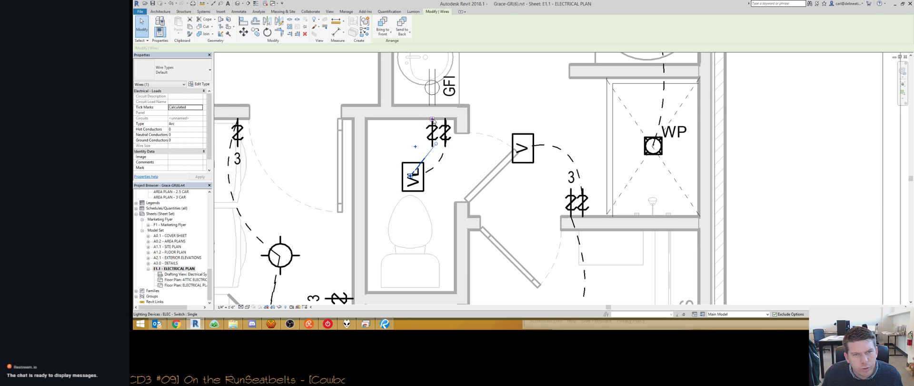
# Step: Reshape the master bathroom wall sconce's wire so it curves up to the switch nearer the door opening
pyautogui.moveTo(663, 130)
pyautogui.mouseDown(button='middle')
pyautogui.moveTo(584, 248)
pyautogui.moveTo(593, 152)
pyautogui.mouseUp(button='middle')
pyautogui.scroll(-3, 593, 131)
pyautogui.moveTo(531, 129); pyautogui.dragTo(548, 238, button='middle')
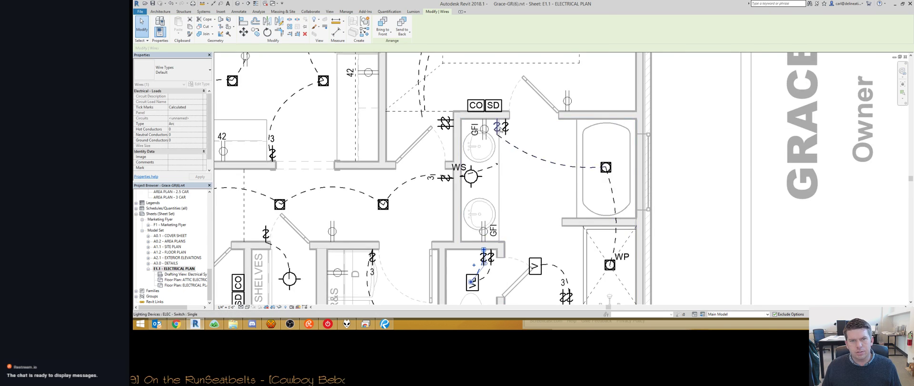
pyautogui.scroll(3, 497, 125)
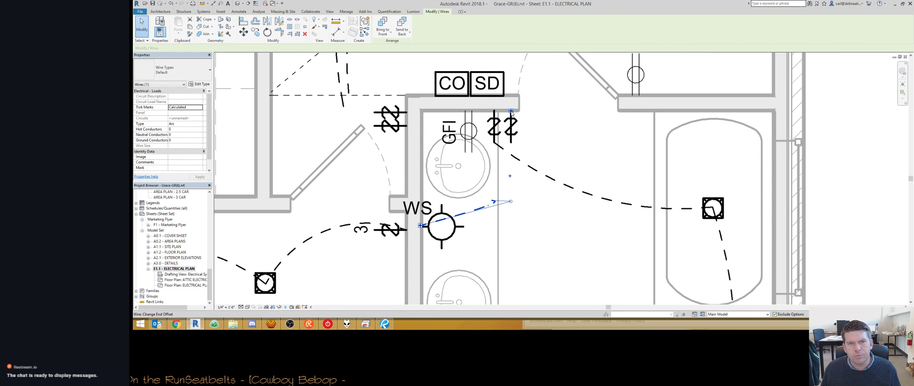
pyautogui.moveTo(512, 112); pyautogui.dragTo(511, 110)
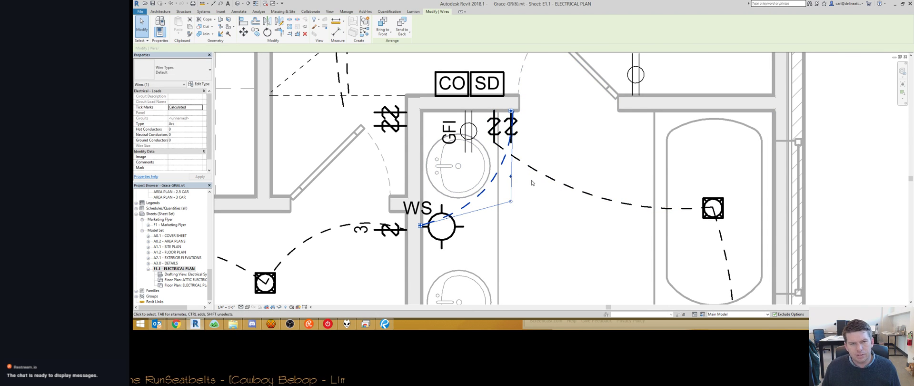
# Step: Reattach the loose wire of the master bedroom's Fan & Light to the switch pair beside the bedroom door
pyautogui.scroll(-3, 483, 188)
pyautogui.moveTo(492, 71)
pyautogui.mouseDown(button='middle')
pyautogui.moveTo(439, 183)
pyautogui.moveTo(452, 181)
pyautogui.mouseUp(button='middle')
pyautogui.click(452, 181)
pyautogui.moveTo(501, 223); pyautogui.dragTo(501, 205)
pyautogui.moveTo(577, 110); pyautogui.dragTo(565, 216, button='middle')
pyautogui.scroll(-3, 566, 217)
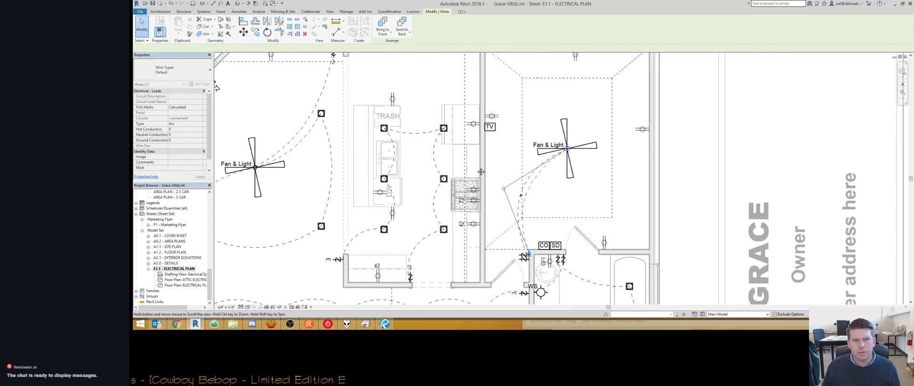
# Step: Check the wiring in the kitchen, living room, rear porch and breakfast area of the electrical plan
pyautogui.moveTo(409, 145); pyautogui.dragTo(518, 112, button='middle')
pyautogui.press('Escape')
pyautogui.moveTo(455, 205); pyautogui.dragTo(449, 241, button='middle')
pyautogui.scroll(3, 450, 240)
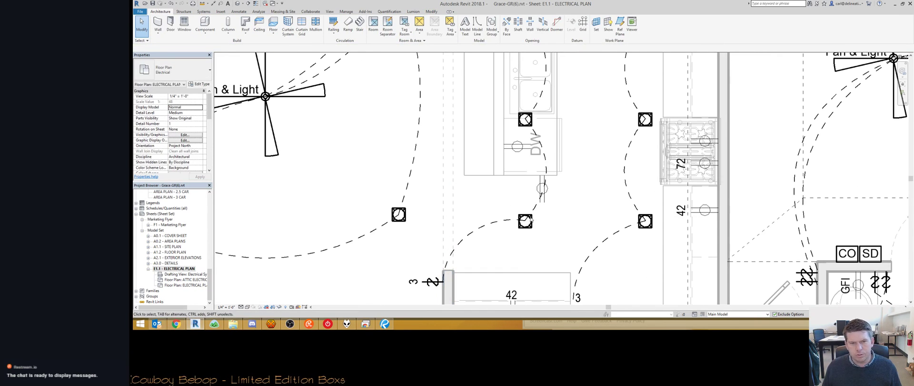
pyautogui.moveTo(588, 130); pyautogui.dragTo(497, 70, button='middle')
pyautogui.scroll(-1, 466, 125)
pyautogui.moveTo(494, 127); pyautogui.dragTo(496, 239, button='middle')
pyautogui.moveTo(487, 125); pyautogui.dragTo(522, 219, button='middle')
pyautogui.scroll(-1, 478, 106)
pyautogui.moveTo(364, 227); pyautogui.dragTo(506, 254, button='middle')
pyautogui.moveTo(569, 82); pyautogui.dragTo(486, 200, button='middle')
pyautogui.scroll(-1, 437, 143)
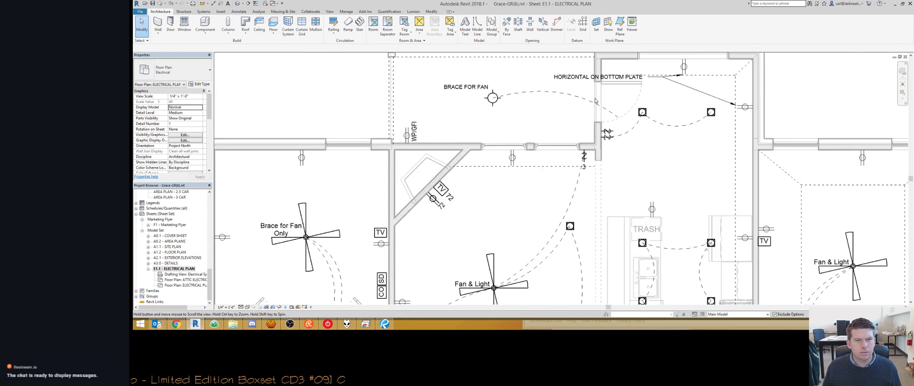
pyautogui.moveTo(593, 127); pyautogui.dragTo(699, 127, button='middle')
pyautogui.moveTo(682, 97); pyautogui.dragTo(620, 76, button='middle')
pyautogui.scroll(-1, 559, 214)
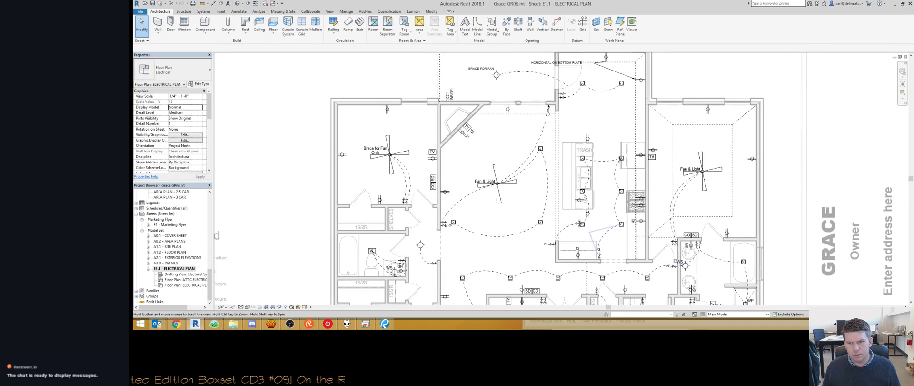
# Step: Check the hallway, front bedroom and entry wiring, and finish with the whole electrical sheet in view
pyautogui.moveTo(579, 223); pyautogui.dragTo(530, 159, button='middle')
pyautogui.scroll(1, 533, 155)
pyautogui.moveTo(567, 217); pyautogui.dragTo(531, 126, button='middle')
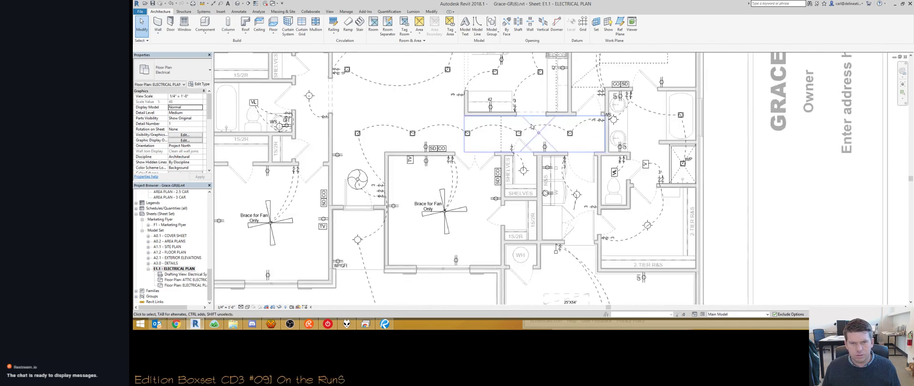
pyautogui.scroll(-1, 531, 126)
pyautogui.moveTo(550, 69); pyautogui.dragTo(539, 120, button='middle')
pyautogui.scroll(2, 539, 119)
pyautogui.scroll(-2, 539, 119)
pyautogui.moveTo(484, 206); pyautogui.dragTo(490, 162, button='middle')
pyautogui.scroll(5, 413, 201)
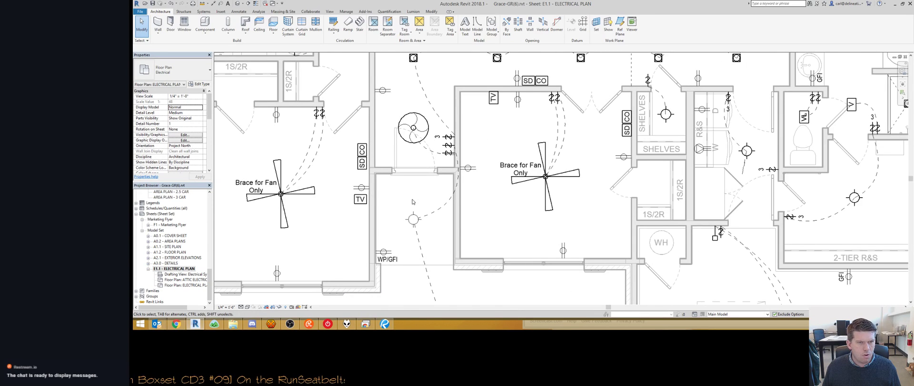
pyautogui.scroll(-4, 413, 202)
pyautogui.moveTo(407, 126); pyautogui.dragTo(410, 217, button='middle')
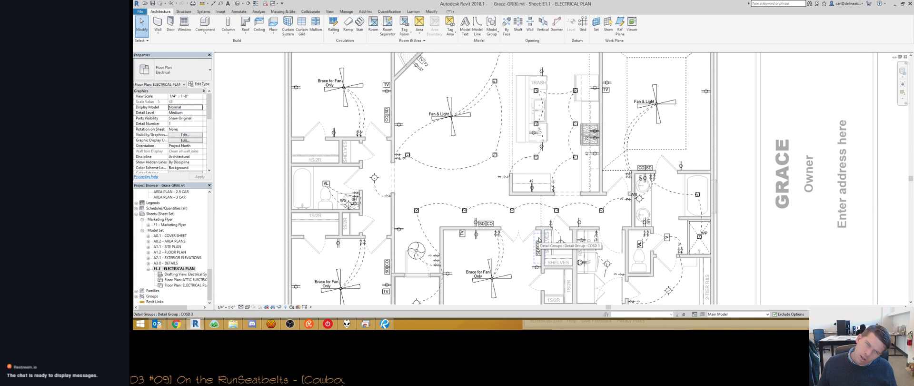
pyautogui.scroll(-3, 503, 153)
pyautogui.scroll(-3, 503, 154)
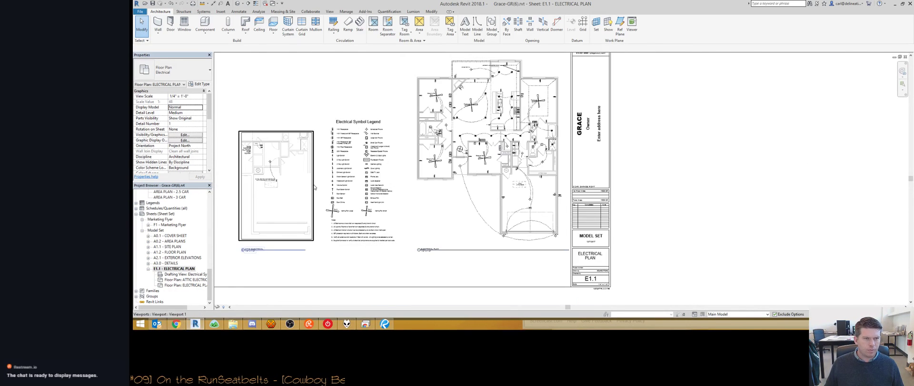
pyautogui.moveTo(320, 186); pyautogui.dragTo(410, 184, button='middle')
pyautogui.middleClick(809, 165)
pyautogui.middleClick(809, 165)
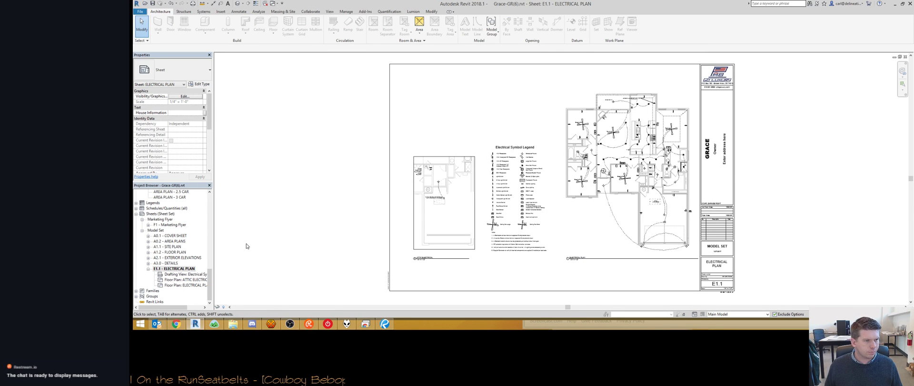
# Step: Open the A0.1 cover sheet and set up its Bluebeam PDF print with the 24x36 PDF print setup
pyautogui.doubleClick(171, 235)
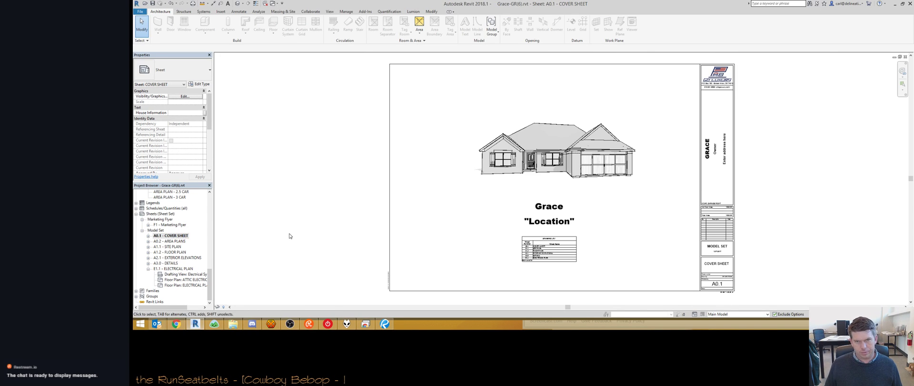
pyautogui.hotkey('ctrl', 'p')
pyautogui.press('Return')
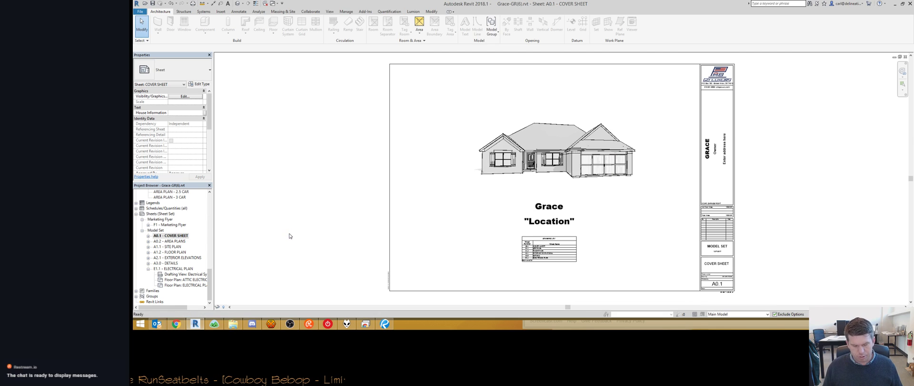
pyautogui.hotkey('ctrl', 'p')
pyautogui.click(547, 217)
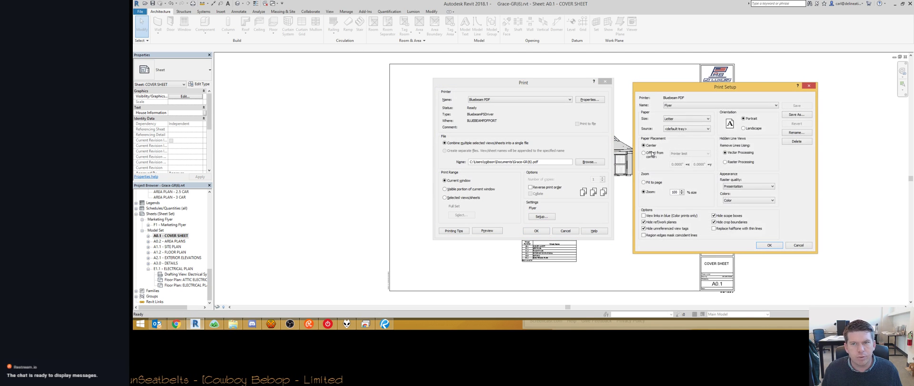
pyautogui.click(682, 105)
pyautogui.click(685, 125)
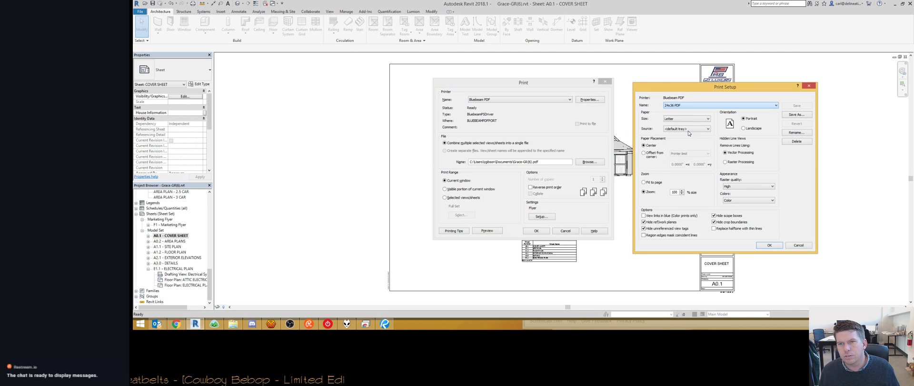
pyautogui.click(768, 245)
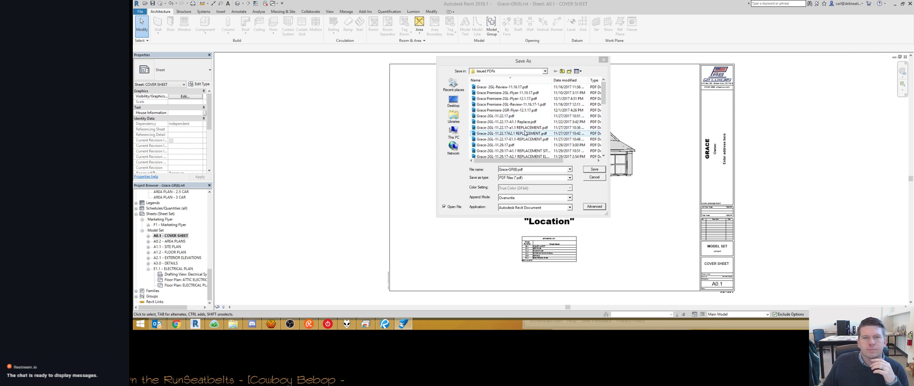
# Step: Save the PDF in the Issued PDFs folder as Grace-2GR-12.7.17.pdf, reusing the matching flyer's file name without "Flyer"
pyautogui.scroll(-5, 531, 120)
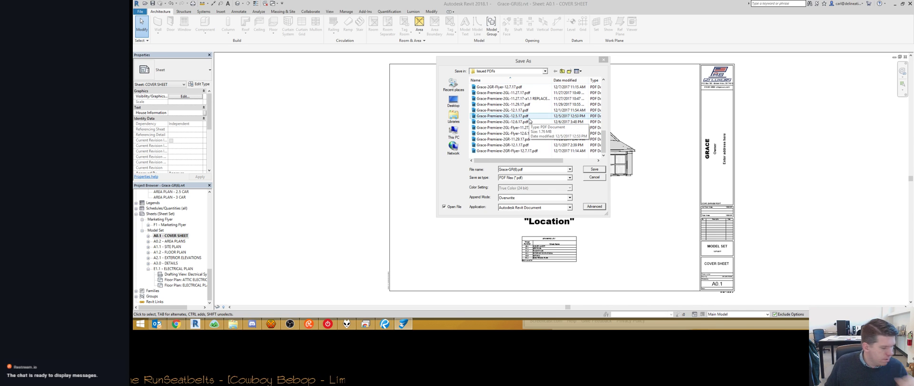
pyautogui.click(562, 81)
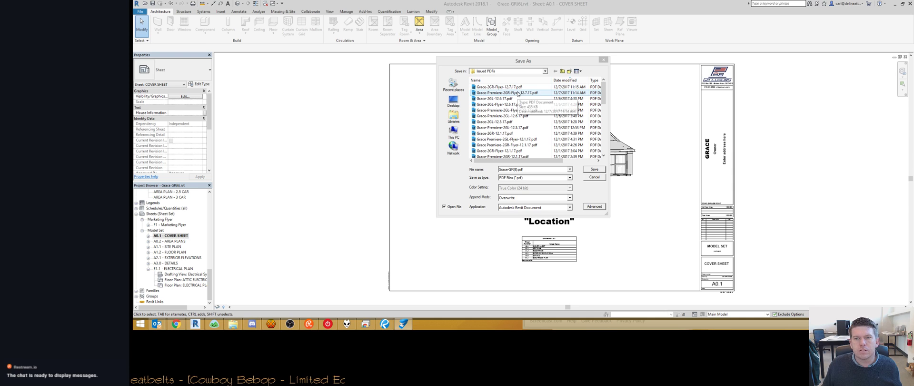
pyautogui.click(513, 88)
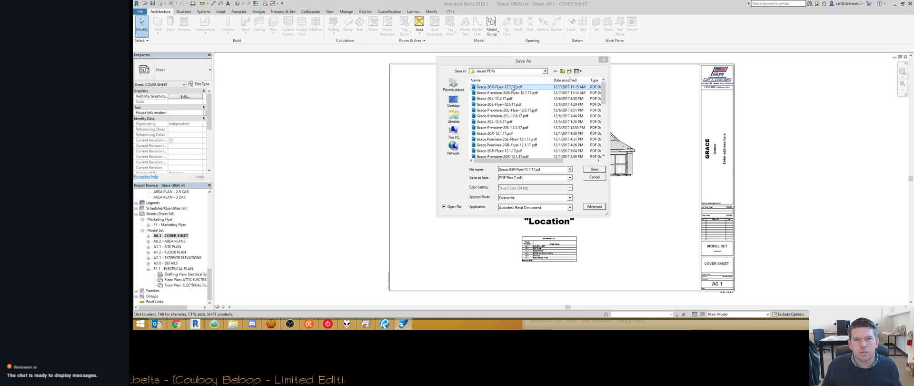
pyautogui.click(517, 170)
pyautogui.click(517, 170)
pyautogui.doubleClick(518, 169)
pyautogui.press('BackSpace')
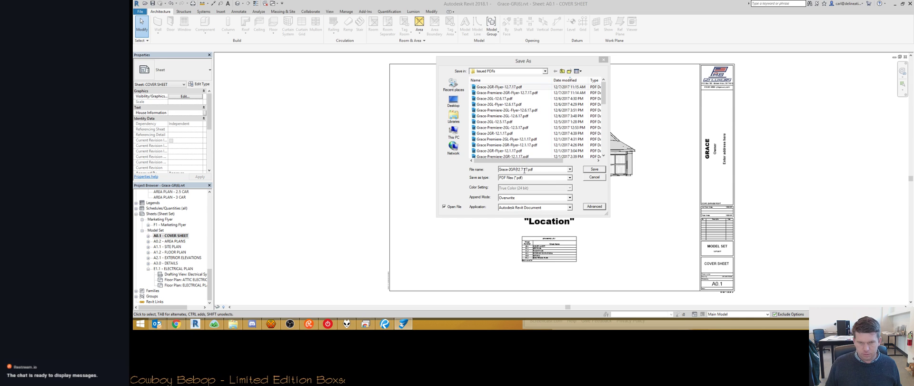
pyautogui.press('Return')
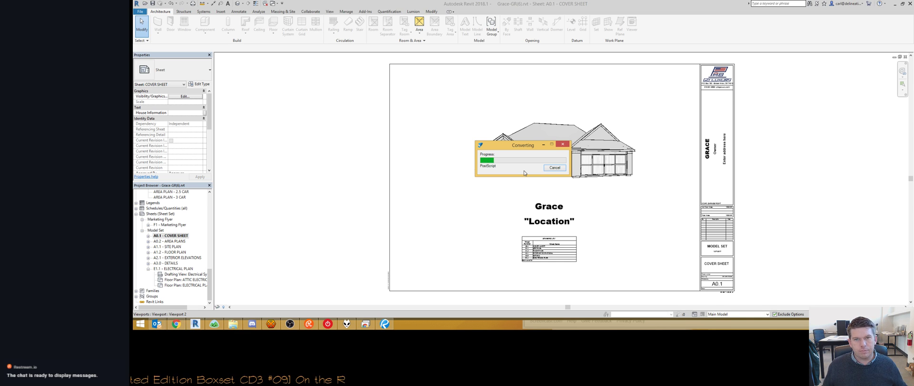
pyautogui.click(550, 204)
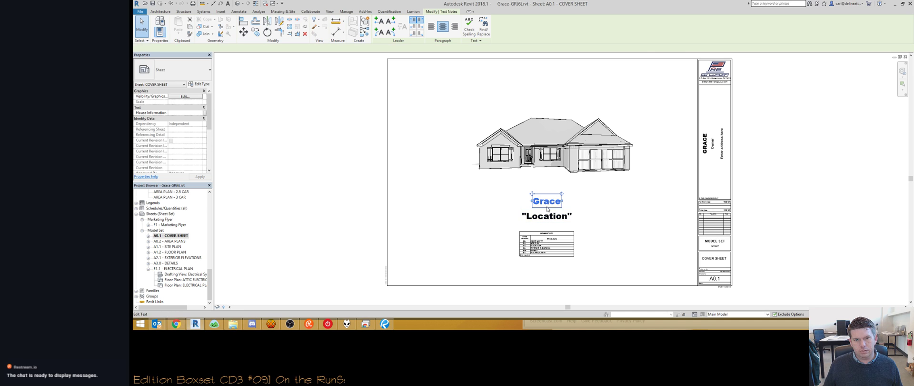
pyautogui.click(550, 202)
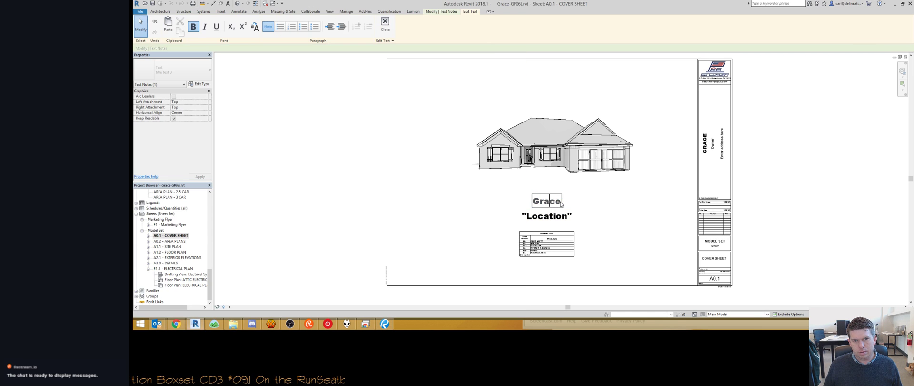
pyautogui.write('- pREM')
pyautogui.press('BackSpace')
pyautogui.press('BackSpace')
pyautogui.press('BackSpace')
pyautogui.press('BackSpace')
pyautogui.press('BackSpace')
pyautogui.press('BackSpace')
pyautogui.press('BackSpace')
# Step: Change the project name in the cover sheet's title block to GRACE - PREMIERE
pyautogui.click(706, 145)
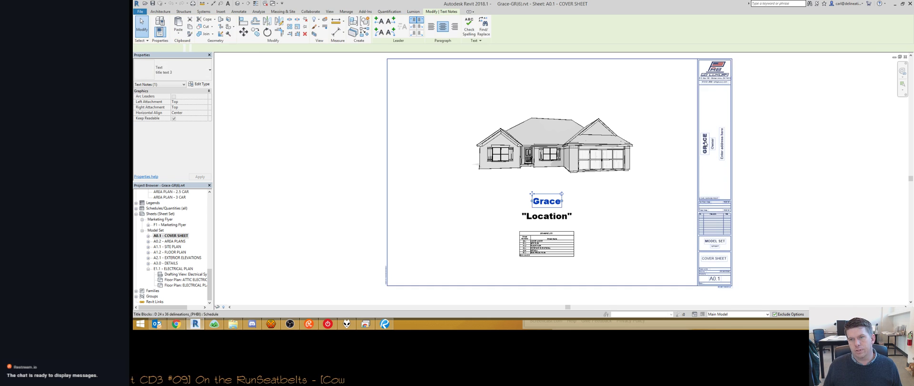
pyautogui.click(706, 144)
pyautogui.click(706, 143)
pyautogui.write('- PREMIERE')
pyautogui.click(752, 134)
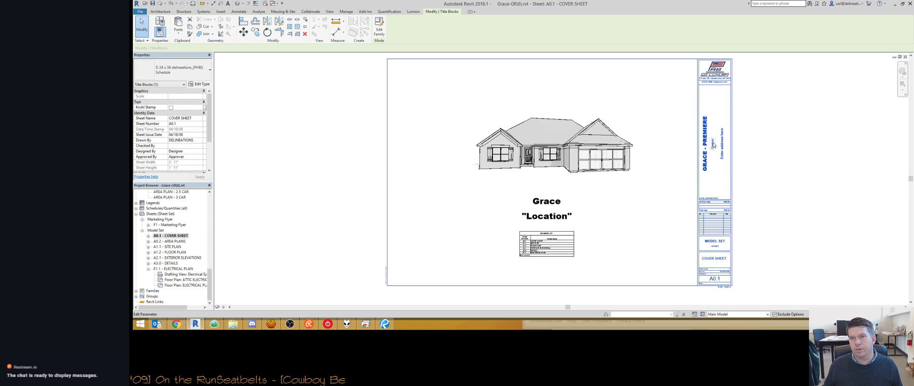
pyautogui.click(752, 134)
pyautogui.scroll(2, 739, 247)
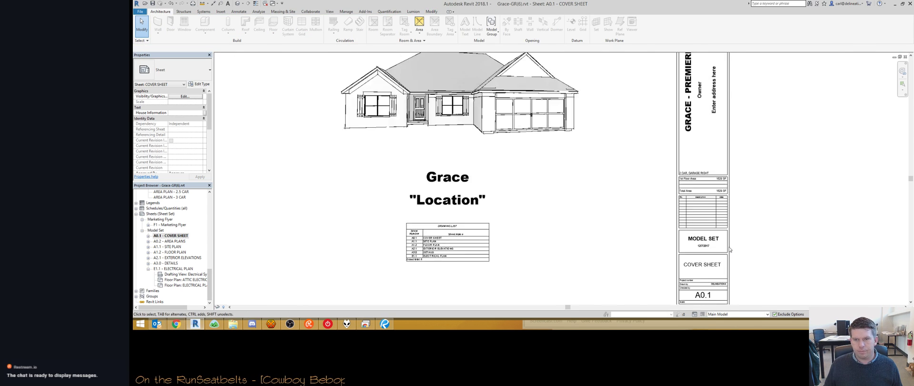
# Step: Open sheet A0.2 and examine the room finish schedule, both area plans and the area schedules
pyautogui.doubleClick(171, 241)
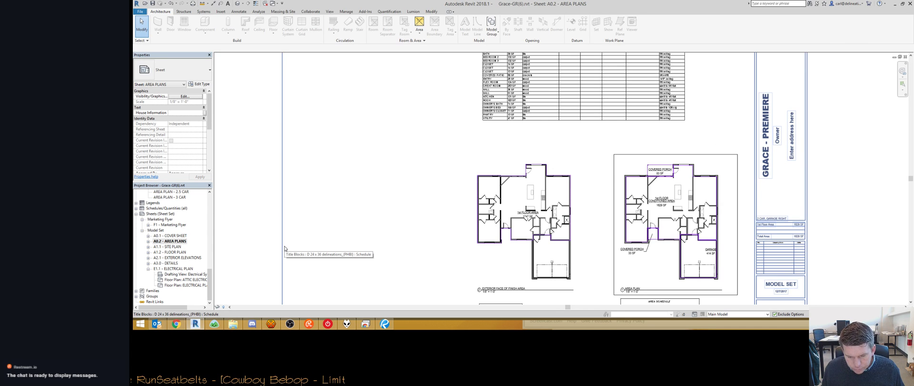
pyautogui.scroll(-2, 418, 212)
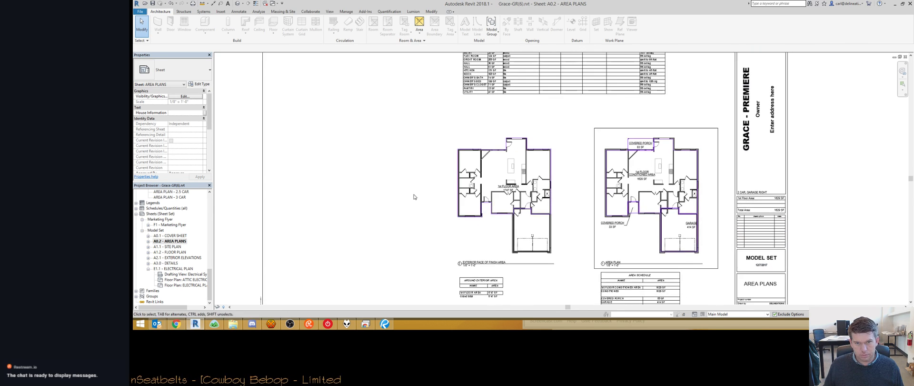
pyautogui.scroll(3, 523, 115)
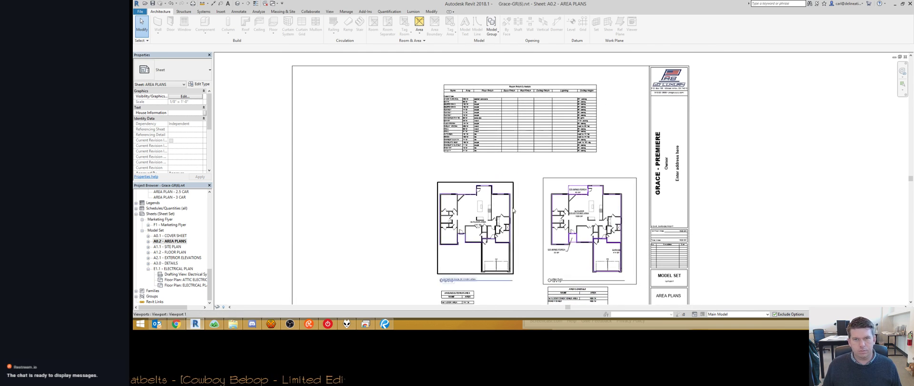
pyautogui.scroll(-3, 522, 115)
pyautogui.scroll(2, 626, 281)
pyautogui.scroll(-1, 626, 281)
pyautogui.moveTo(595, 262); pyautogui.dragTo(540, 212, button='middle')
pyautogui.scroll(-1, 540, 212)
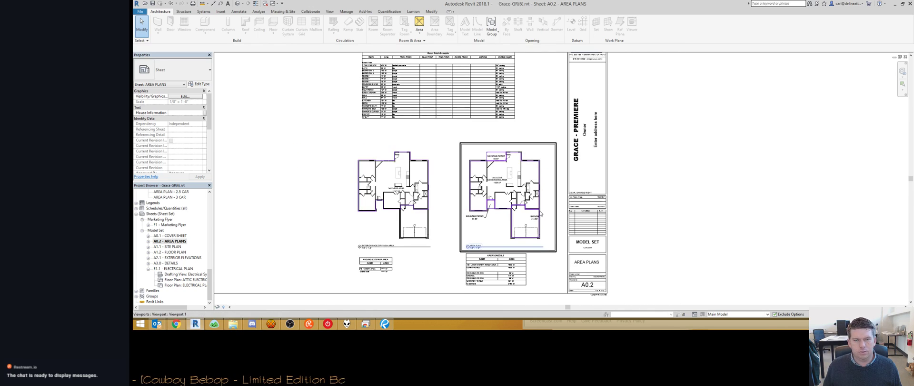
pyautogui.moveTo(408, 268); pyautogui.dragTo(411, 264, button='middle')
pyautogui.moveTo(413, 107); pyautogui.dragTo(439, 136, button='middle')
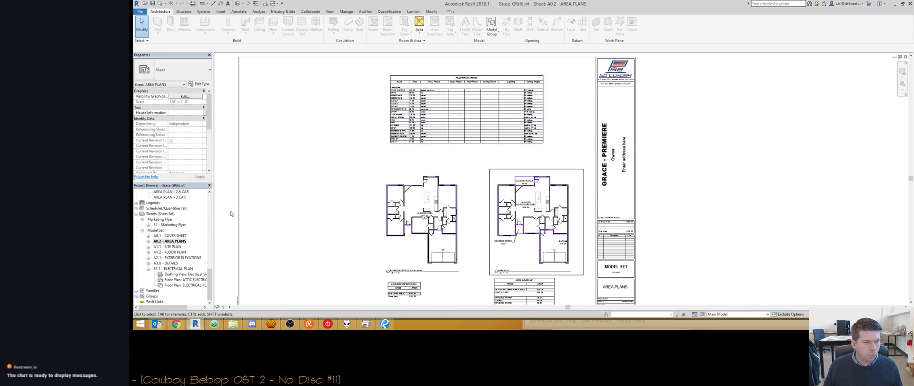
# Step: Open sheet A1.1 and set the roof plan view's Feature Set design option to Premiere
pyautogui.click(177, 247)
pyautogui.doubleClick(177, 247)
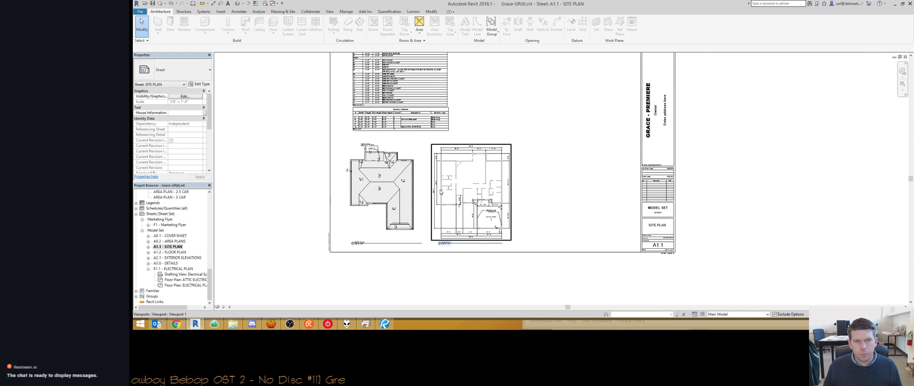
pyautogui.scroll(5, 384, 200)
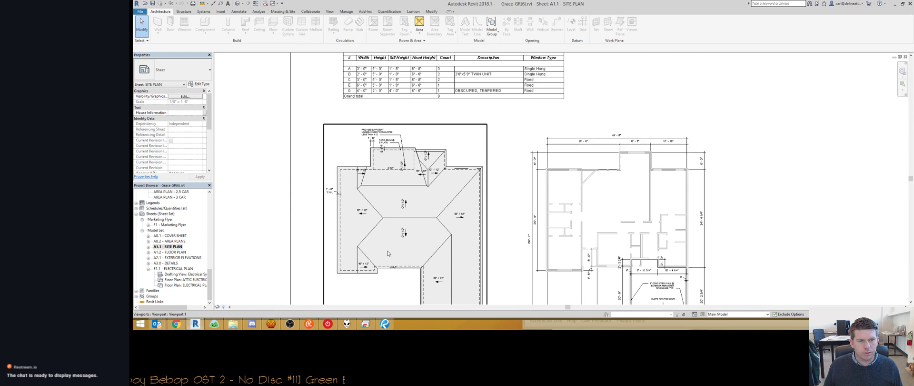
pyautogui.doubleClick(387, 236)
pyautogui.press('v')
pyautogui.press('g')
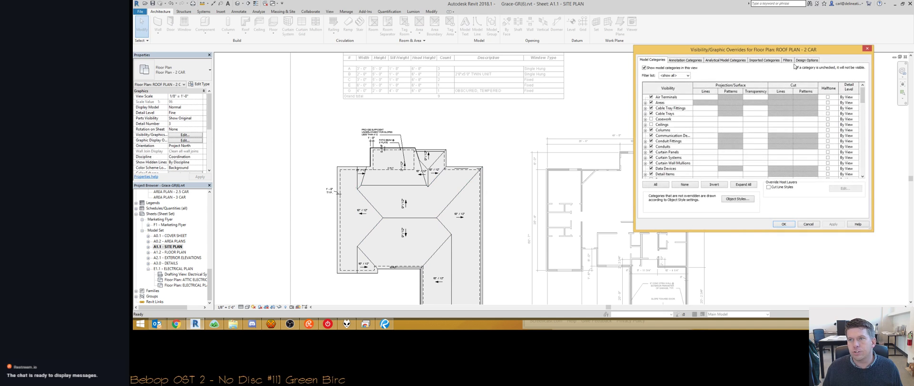
pyautogui.click(806, 60)
pyautogui.click(809, 82)
pyautogui.click(857, 84)
pyautogui.click(775, 98)
pyautogui.click(784, 224)
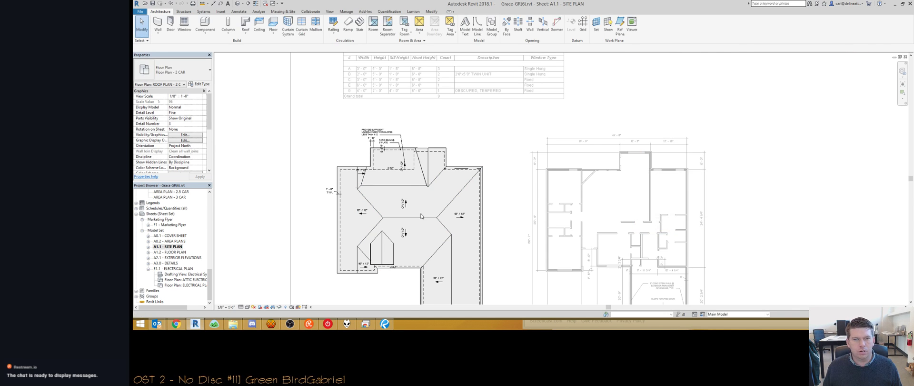
# Step: Add slope arrows like the existing ones to both faces of the front dormer and of the rear gable on the roof plan
pyautogui.scroll(2, 428, 152)
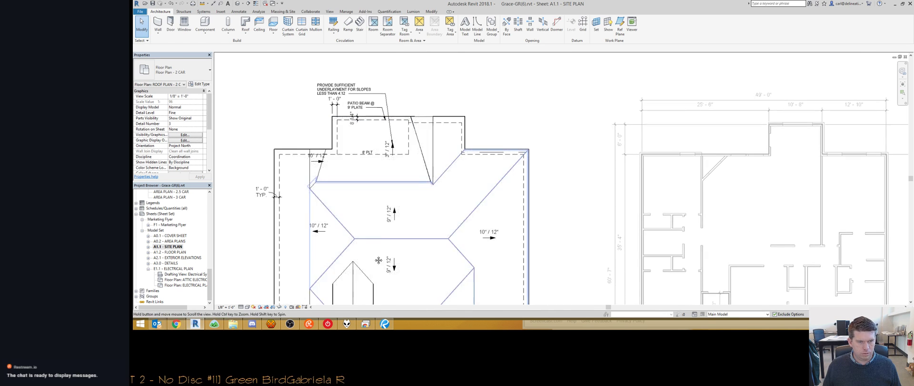
pyautogui.moveTo(428, 152); pyautogui.dragTo(434, 104, button='middle')
pyautogui.click(402, 208)
pyautogui.press('c')
pyautogui.press('s')
pyautogui.click(363, 234)
pyautogui.click(374, 234)
pyautogui.click(451, 97)
pyautogui.click(434, 97)
pyautogui.press('Escape')
pyautogui.press('Escape')
pyautogui.scroll(-2, 458, 96)
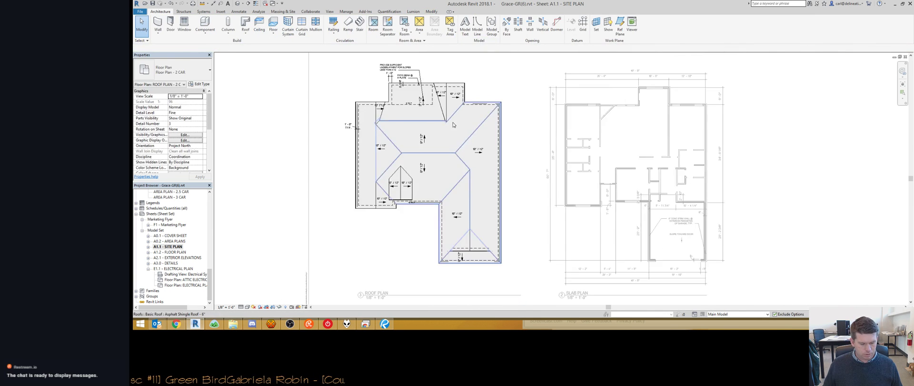
# Step: Return to the cover sheet and set its 3D house view's Feature Set design option to Premiere
pyautogui.hotkey('ctrl', 'Tab')
pyautogui.hotkey('ctrl', 'Tab')
pyautogui.doubleClick(449, 170)
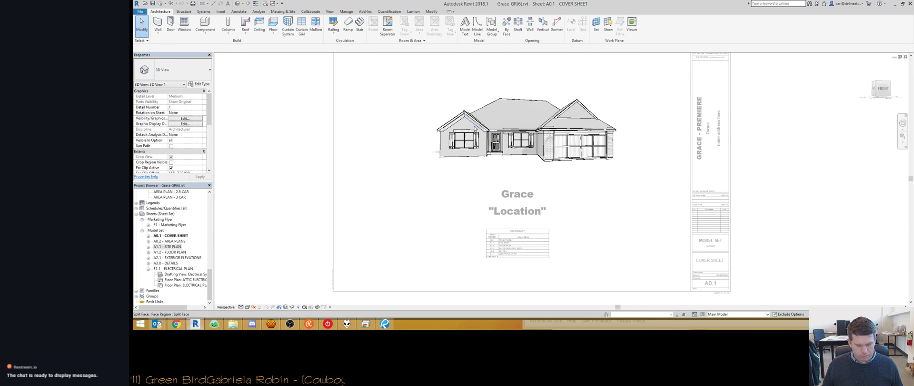
pyautogui.press('v')
pyautogui.press('v')
pyautogui.click(807, 60)
pyautogui.click(857, 83)
pyautogui.click(767, 101)
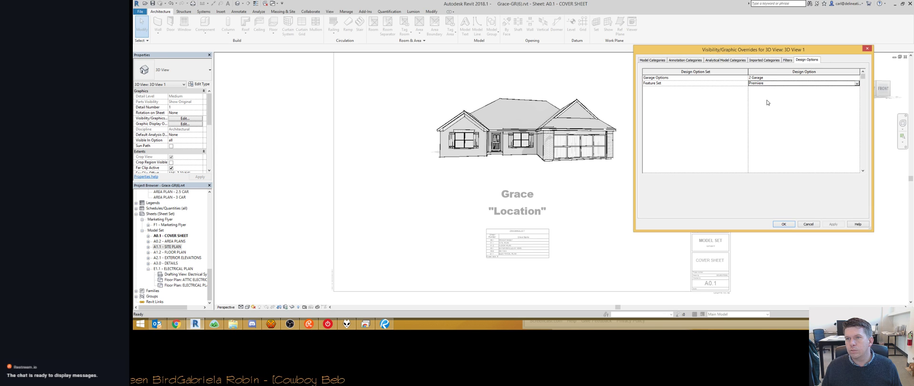
pyautogui.click(787, 226)
pyautogui.scroll(5, 512, 139)
pyautogui.scroll(-5, 511, 139)
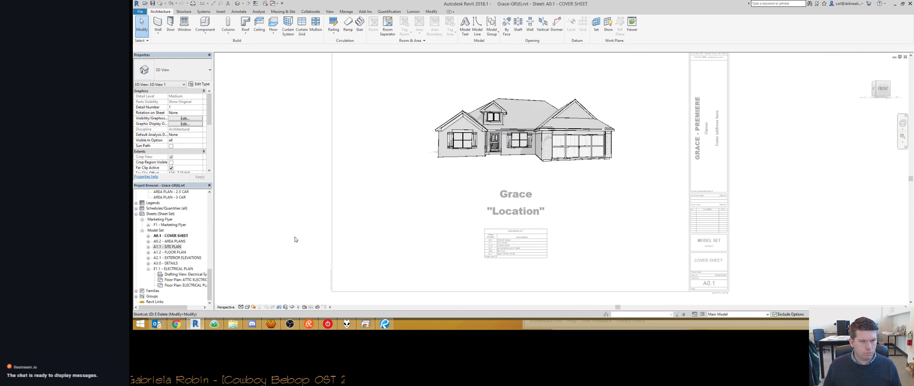
# Step: Open sheet A1.2 and set the 2-car floor plan view's Feature Set design option to Premiere
pyautogui.doubleClick(170, 252)
pyautogui.doubleClick(462, 200)
pyautogui.press('v')
pyautogui.press('g')
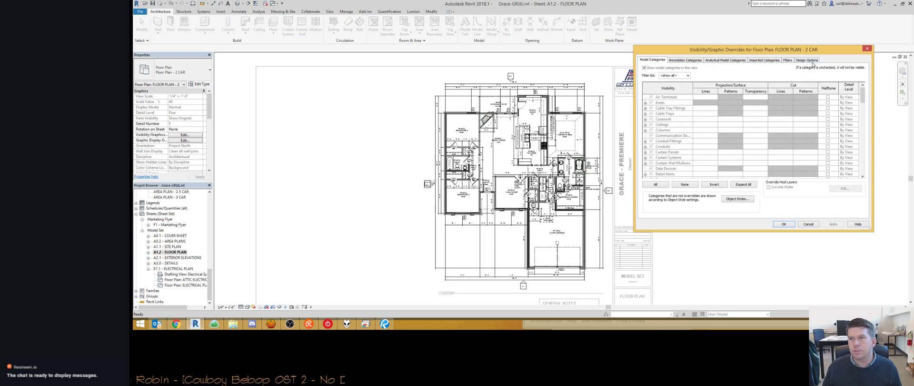
pyautogui.click(811, 61)
pyautogui.click(856, 82)
pyautogui.click(856, 83)
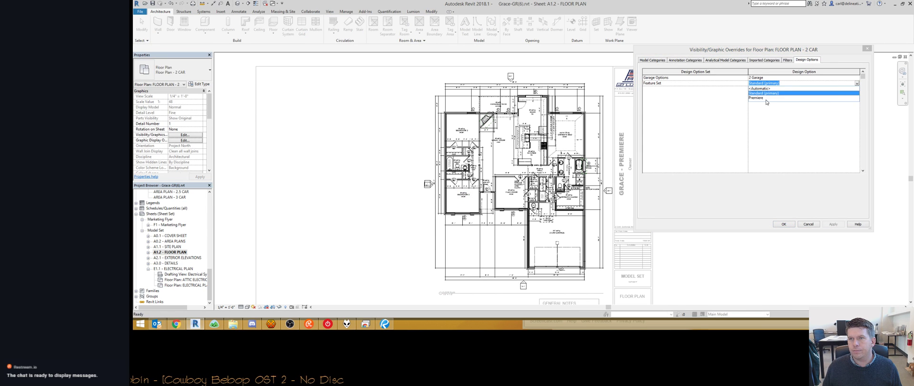
pyautogui.click(766, 98)
pyautogui.click(784, 224)
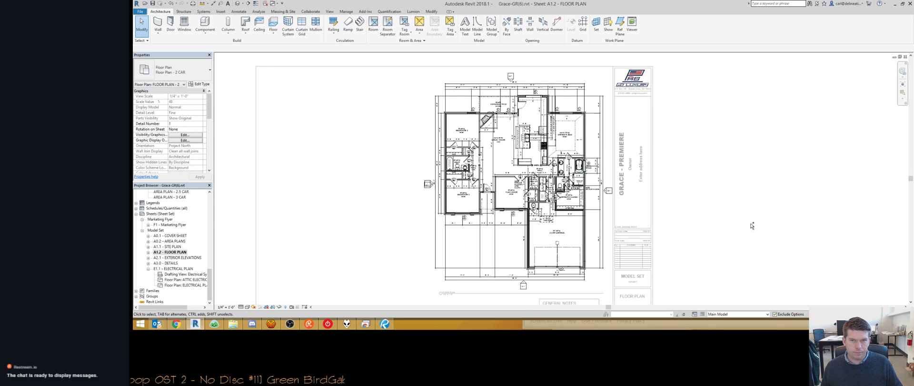
# Step: Try moving a witness line of the fiberglass shower's width dimension at the entry wall, and undo the move
pyautogui.scroll(6, 552, 159)
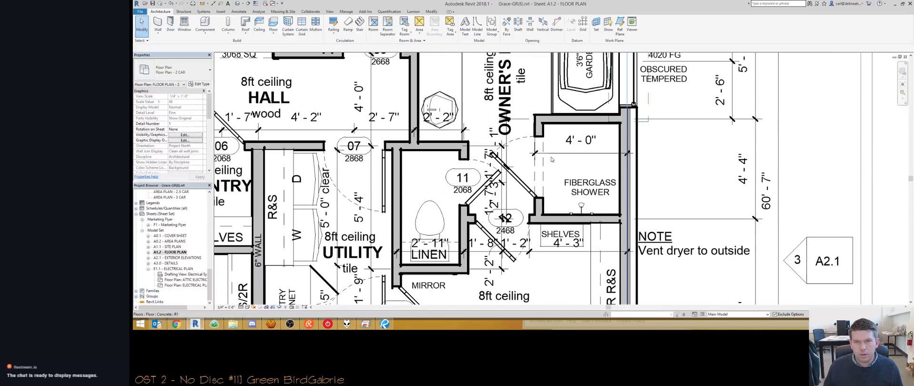
pyautogui.click(537, 138)
pyautogui.moveTo(537, 137); pyautogui.dragTo(536, 125)
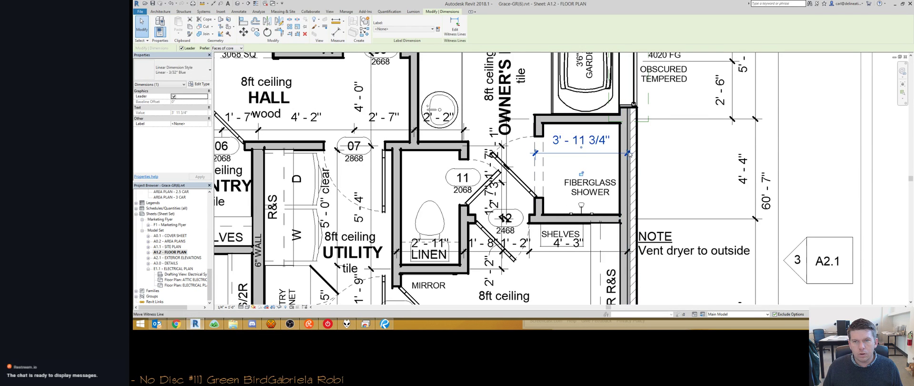
pyautogui.hotkey('ctrl', 'z')
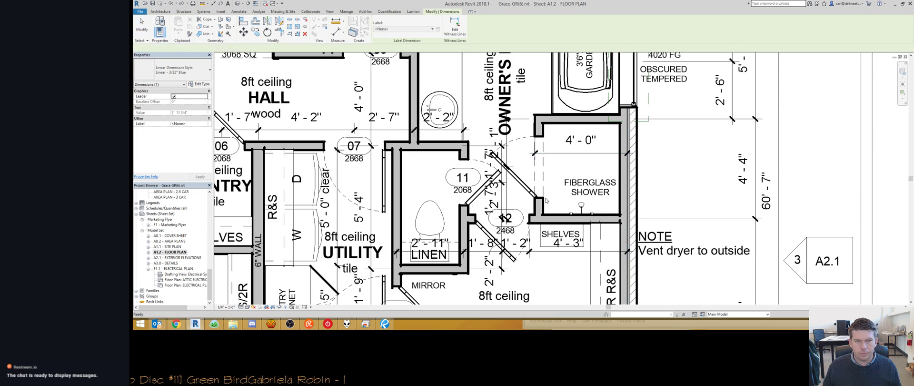
pyautogui.moveTo(556, 143); pyautogui.dragTo(555, 143, button='middle')
pyautogui.scroll(-2, 555, 142)
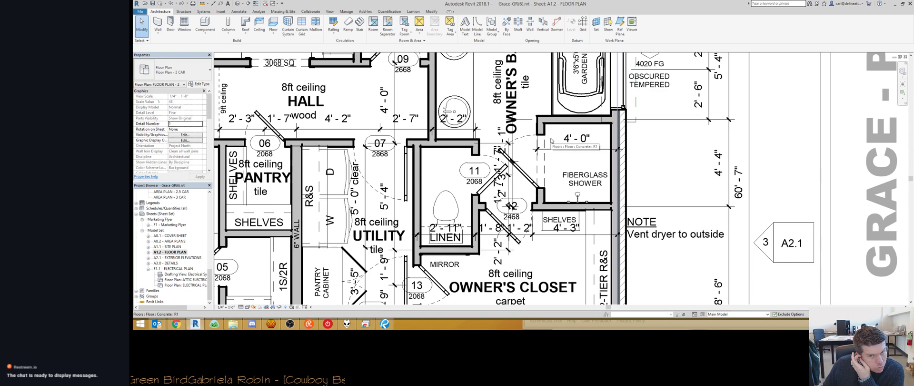
# Step: Move the witness line of the dimension string below the fiberglass shower to the other face of the shower's entry wall
pyautogui.click(535, 236)
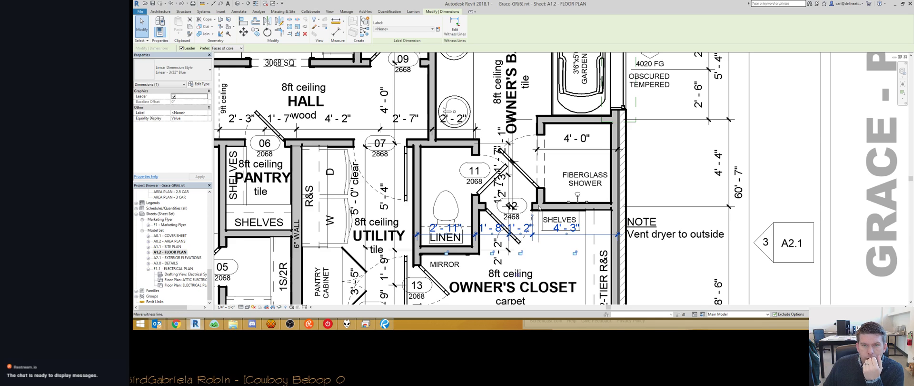
pyautogui.moveTo(540, 196); pyautogui.dragTo(539, 196)
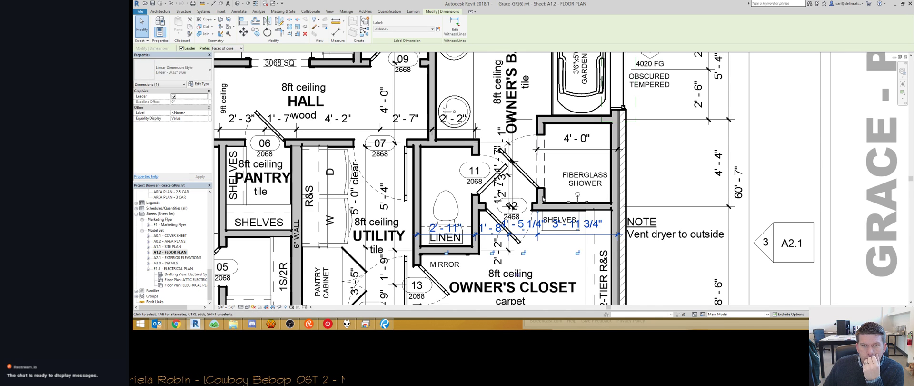
pyautogui.click(546, 198)
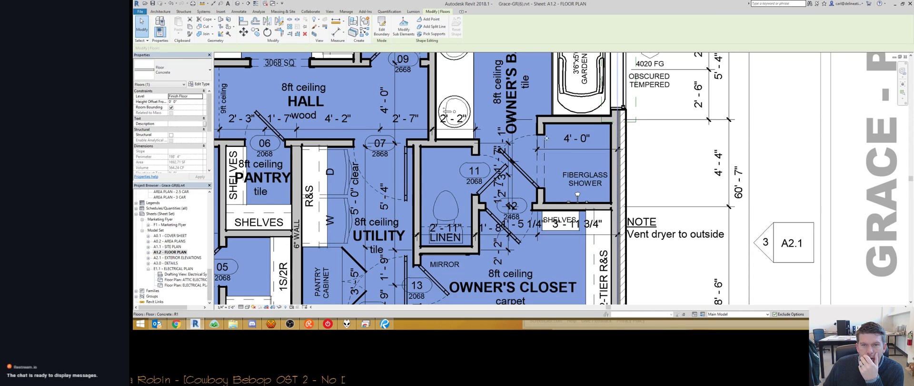
pyautogui.moveTo(651, 161); pyautogui.dragTo(658, 162, button='middle')
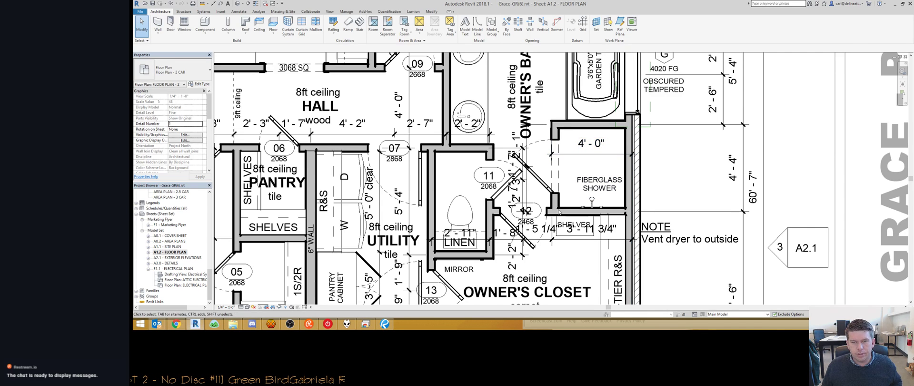
# Step: Move the shower's entry wall by setting its dimension in the string below the shower to 4'-0"
pyautogui.click(560, 135)
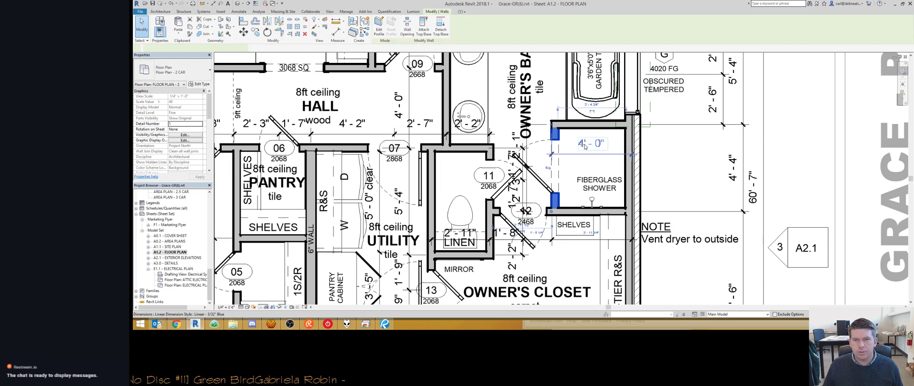
pyautogui.click(592, 233)
pyautogui.write('4')
pyautogui.press('Return')
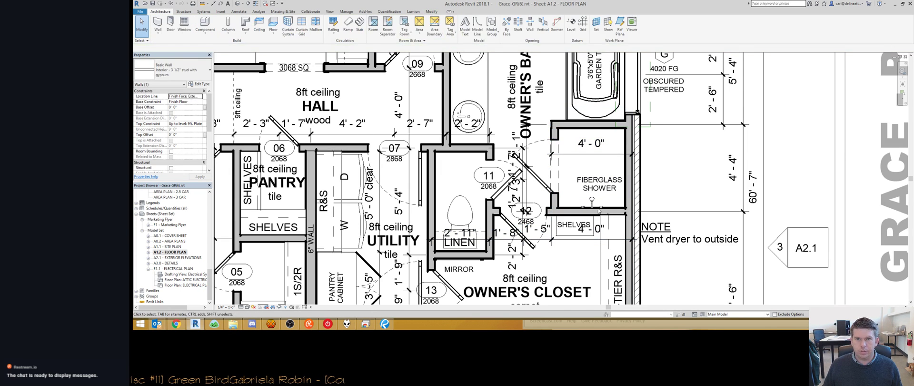
# Step: Delete the duplicate width dimension inside the fiberglass shower and shift the text of the dimension string below it clear of the SHELVES label
pyautogui.click(596, 147)
pyautogui.press('Escape')
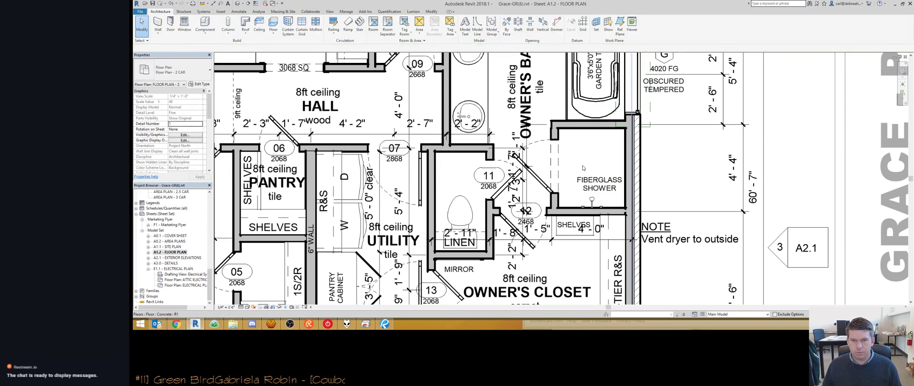
pyautogui.click(573, 239)
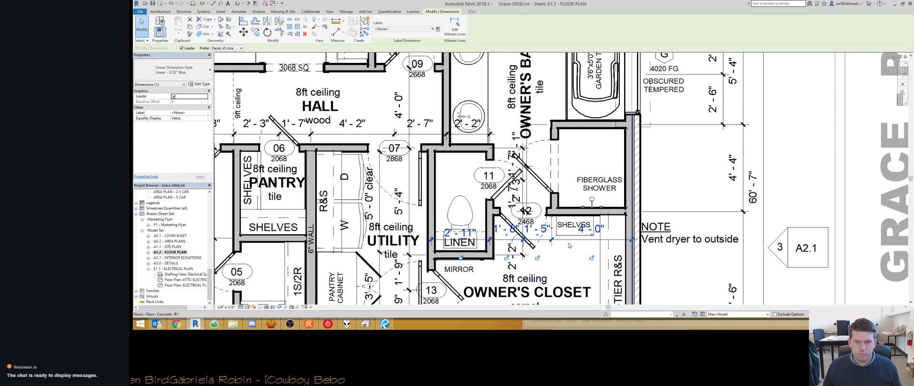
pyautogui.moveTo(460, 239); pyautogui.dragTo(586, 240)
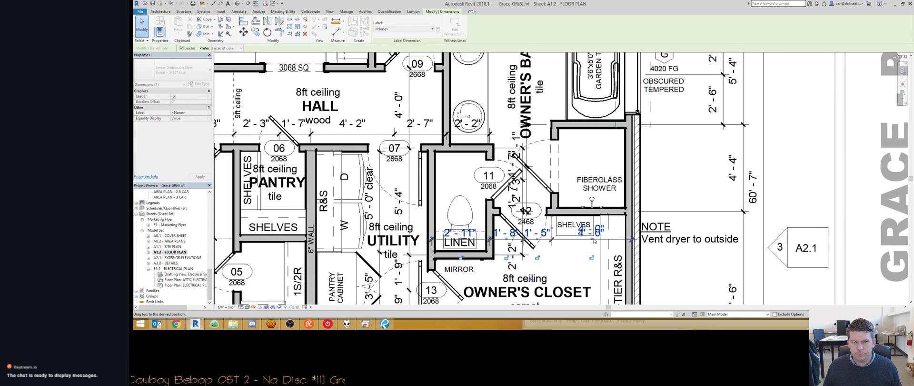
pyautogui.moveTo(582, 239); pyautogui.dragTo(582, 240)
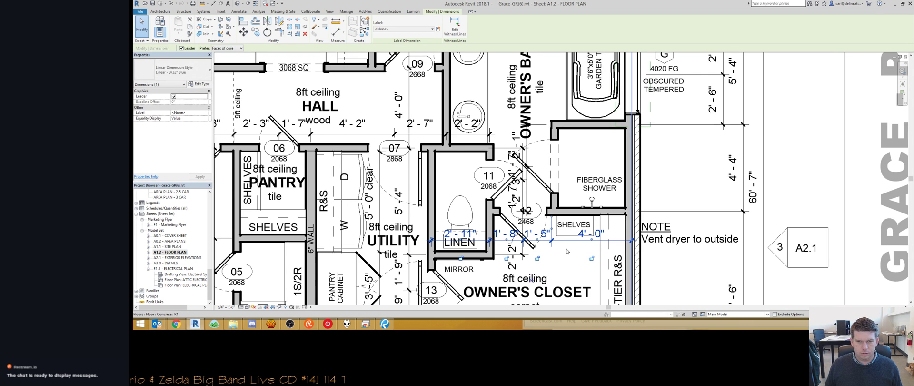
pyautogui.press('Escape')
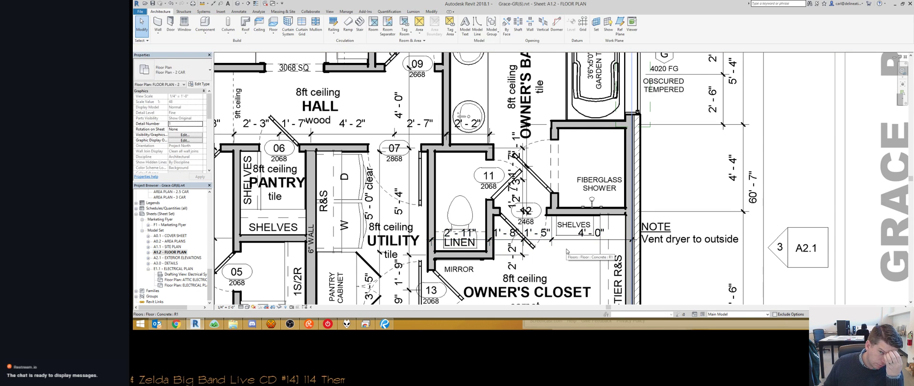
# Step: Nudge the OWNER'S BATH room tag toward the vanity sinks, away from the dimensions beside the shower opening
pyautogui.scroll(-3, 546, 109)
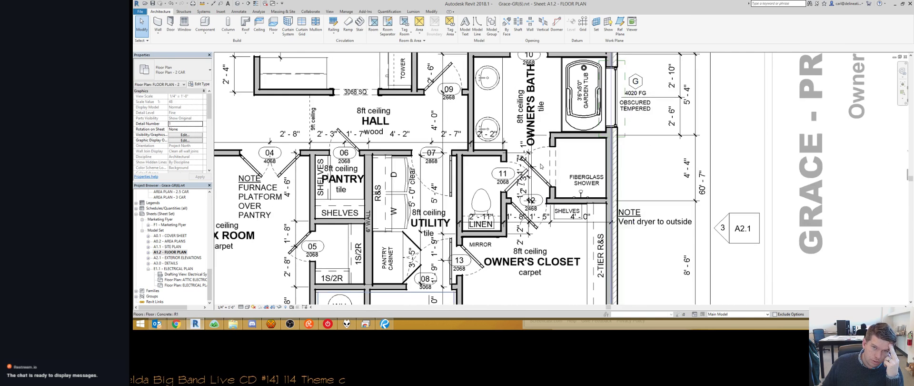
pyautogui.click(532, 114)
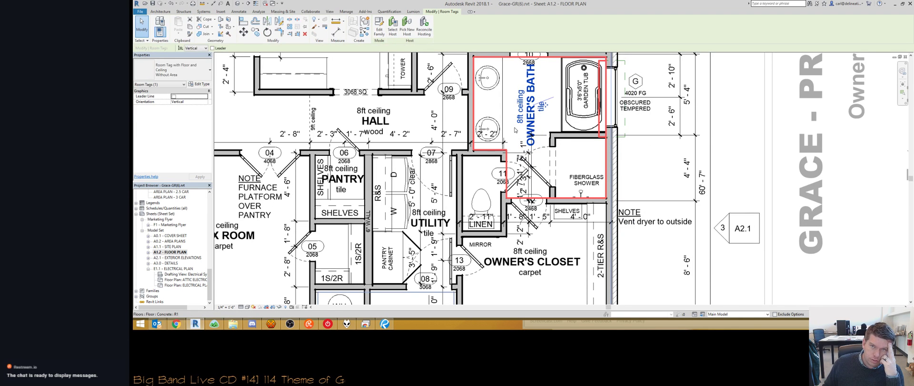
pyautogui.press('Left')
pyautogui.press('Left')
pyautogui.press('Up')
pyautogui.press('Up')
pyautogui.press('Left')
pyautogui.press('Left')
pyautogui.press('Left')
pyautogui.press('Left')
pyautogui.press('Left')
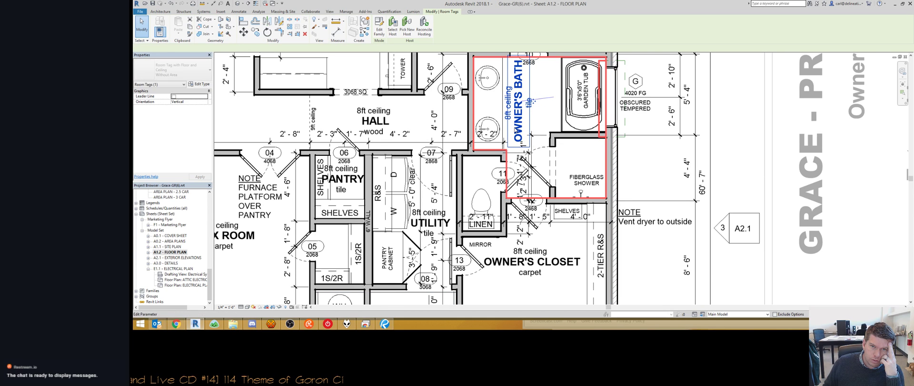
pyautogui.press('Left')
# Step: Separate the overlapping vertical dimension strings outside the shower, moving the 2'-1" and 2'-3" string toward the shower and the 1'-7" string toward the toilet room
pyautogui.click(529, 148)
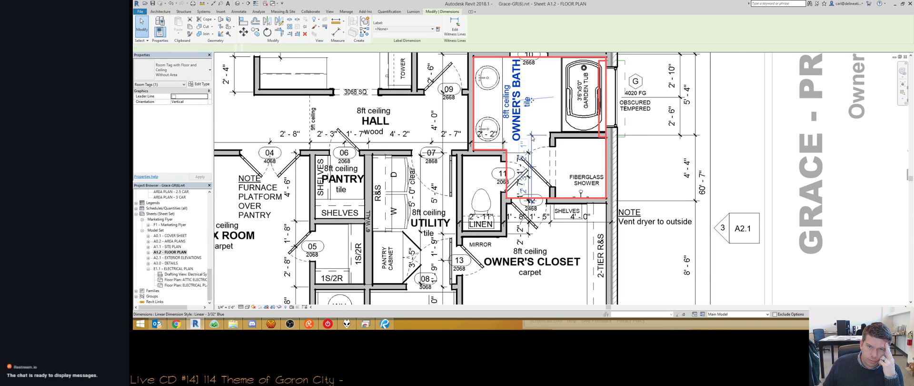
pyautogui.scroll(2, 528, 149)
pyautogui.scroll(1, 528, 152)
pyautogui.moveTo(528, 152); pyautogui.dragTo(528, 137)
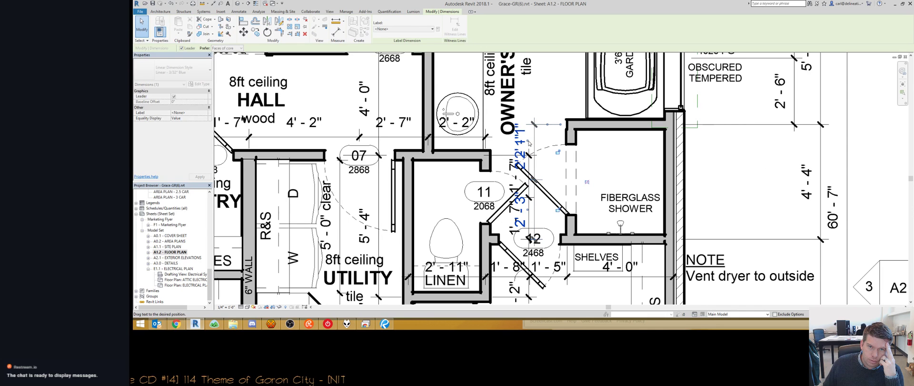
pyautogui.click(512, 167)
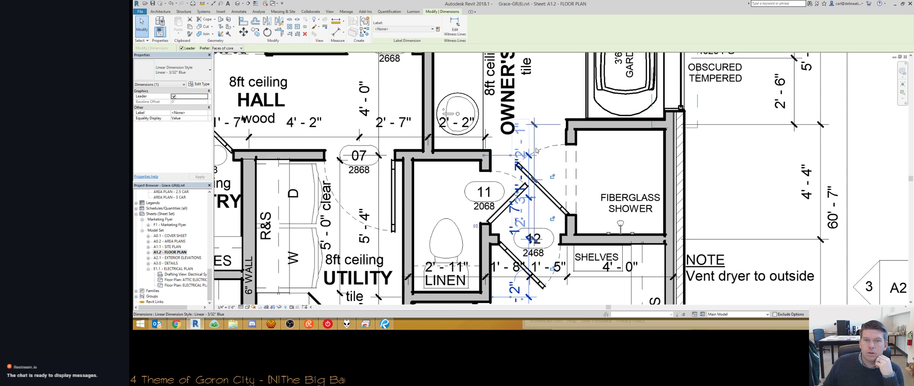
pyautogui.moveTo(536, 149); pyautogui.dragTo(556, 139)
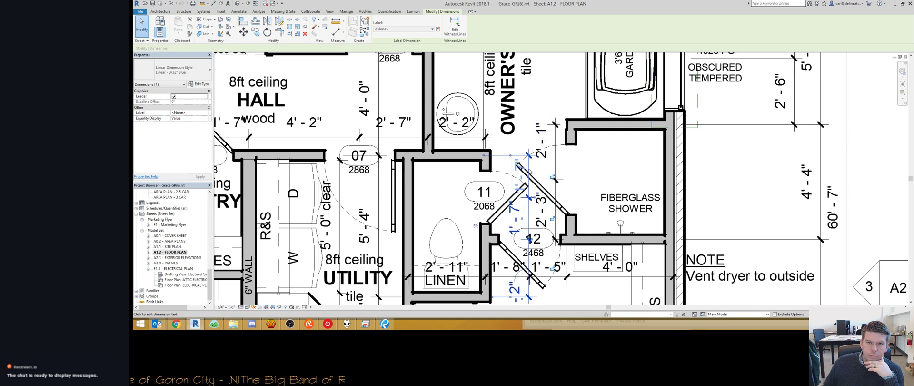
pyautogui.moveTo(519, 164); pyautogui.dragTo(514, 159)
pyautogui.moveTo(508, 200); pyautogui.dragTo(511, 156, button='middle')
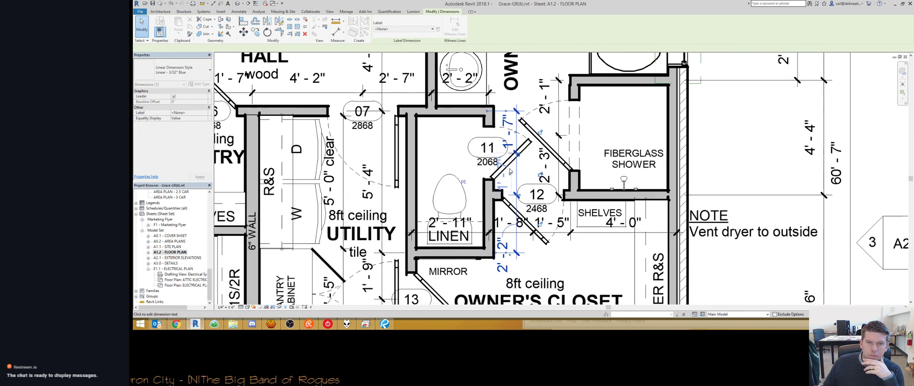
# Step: Switch to Bluebeam Revu and examine the shower and owner's bath dimensions on sheet A1.2 of the issued Grace-2GR-12.7.17 PDF
pyautogui.click(385, 323)
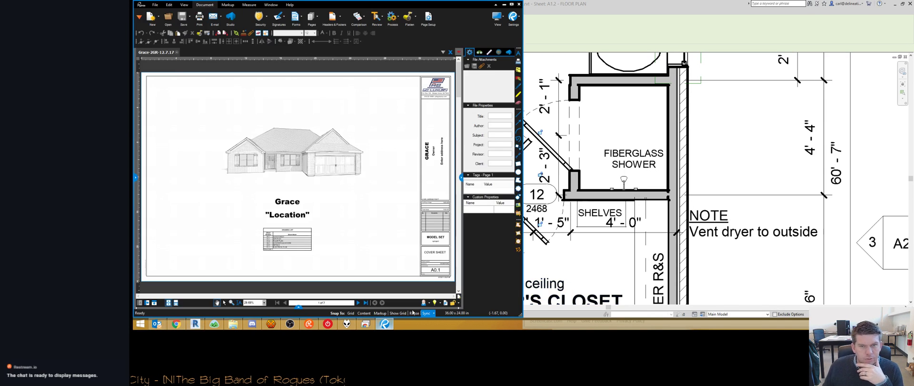
pyautogui.click(358, 302)
pyautogui.click(358, 302)
pyautogui.click(358, 302)
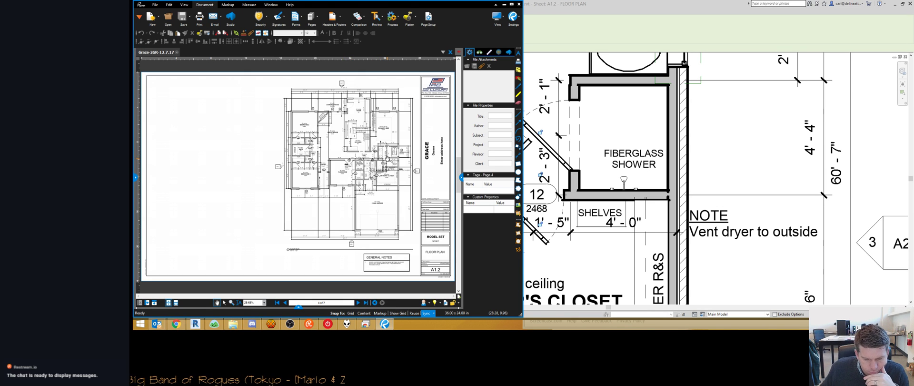
pyautogui.scroll(10, 380, 166)
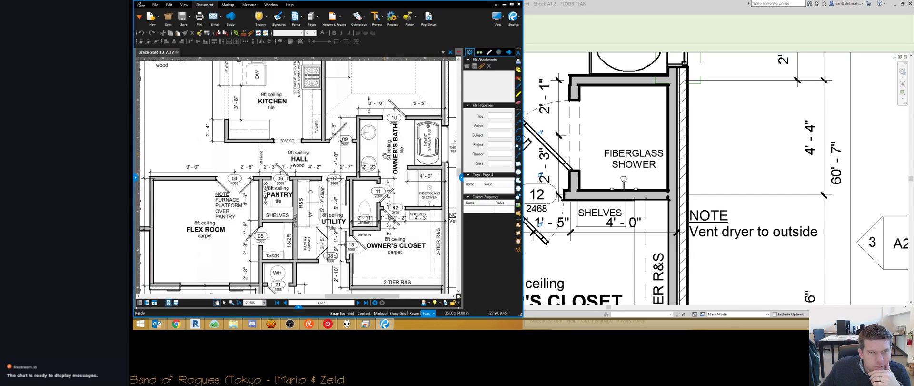
pyautogui.scroll(-2, 393, 208)
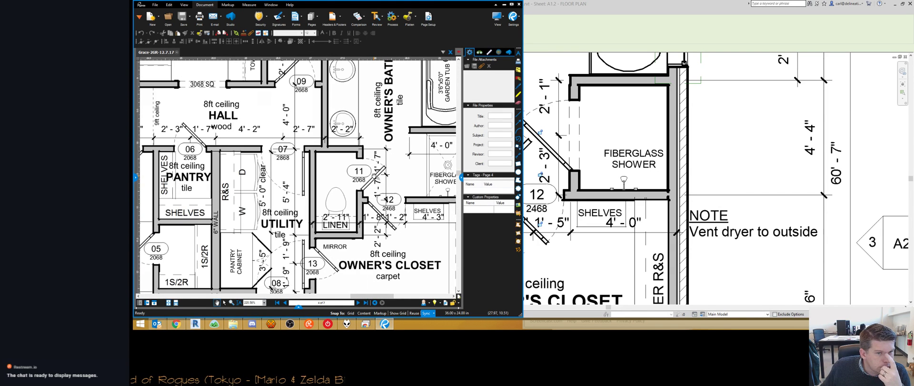
pyautogui.click(552, 139)
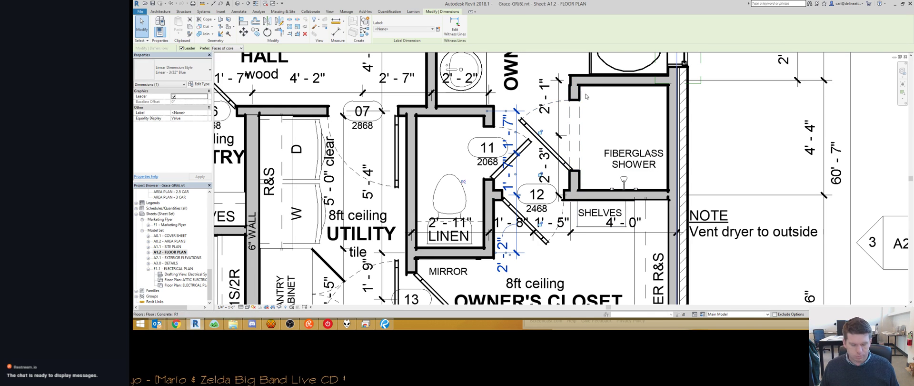
pyautogui.press('Escape')
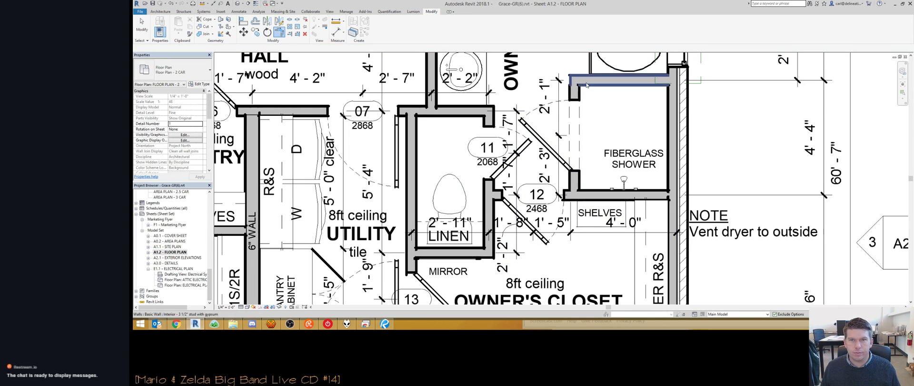
pyautogui.click(587, 85)
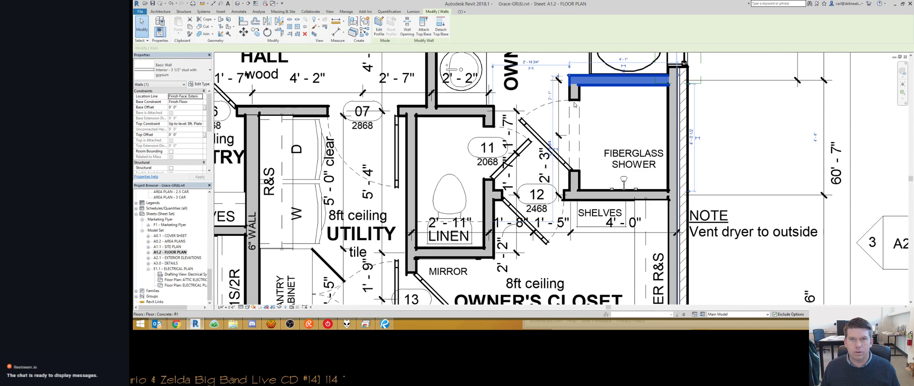
pyautogui.press('Escape')
pyautogui.scroll(-2, 578, 116)
pyautogui.scroll(2, 585, 120)
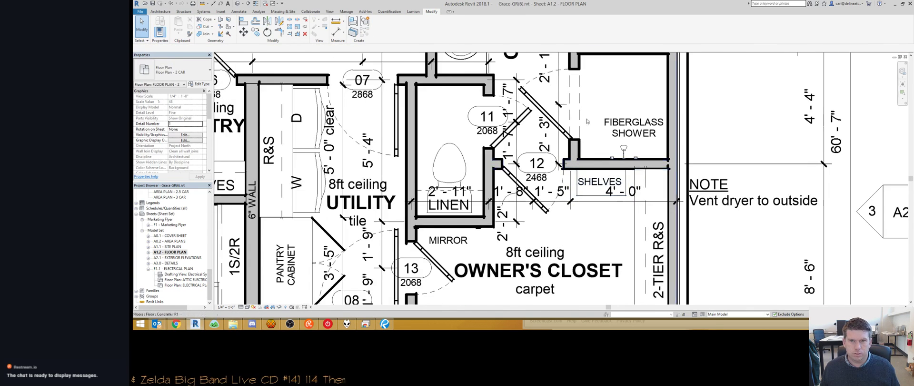
pyautogui.scroll(-1, 587, 121)
pyautogui.moveTo(587, 121); pyautogui.dragTo(573, 158, button='middle')
pyautogui.press('d')
pyautogui.press('i')
pyautogui.click(559, 97)
pyautogui.press('Escape')
pyautogui.press('Escape')
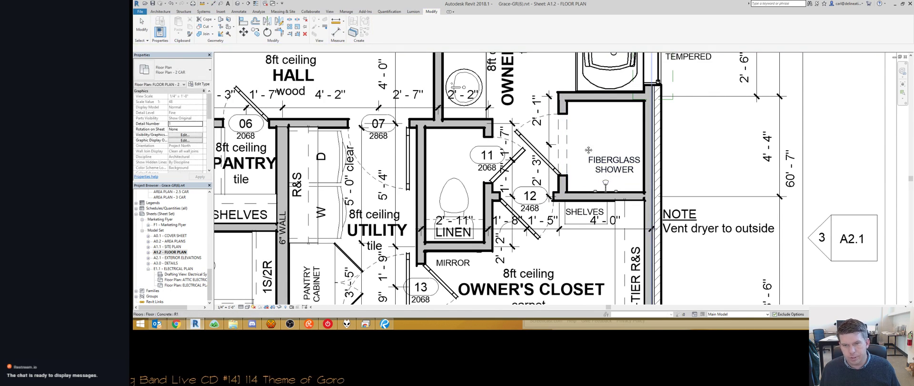
pyautogui.scroll(-3, 588, 150)
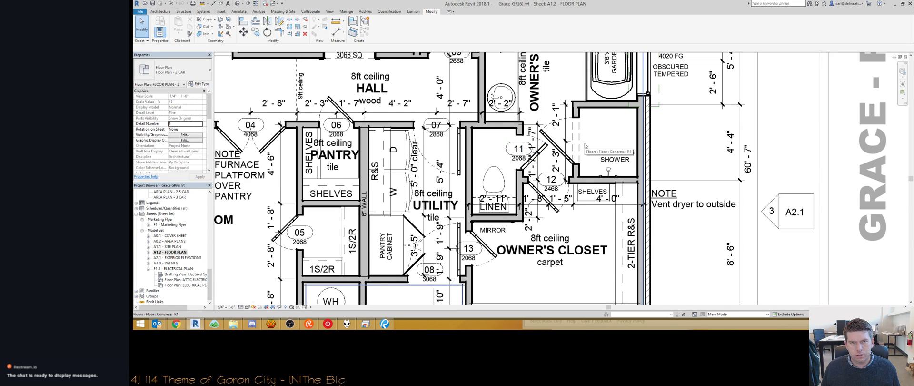
pyautogui.moveTo(585, 145); pyautogui.dragTo(630, 149, button='middle')
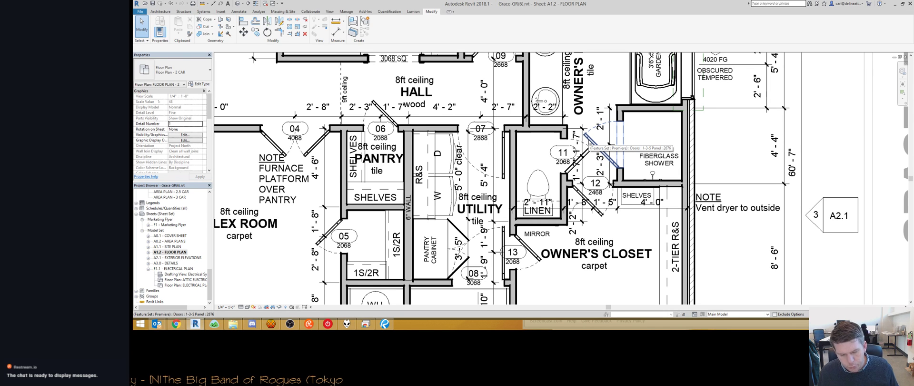
# Step: Switch to File Explorer and browse through Delineations Tulsa Projects to Patriot Home Building's Banks base plan folder of issued PDFs
pyautogui.click(232, 325)
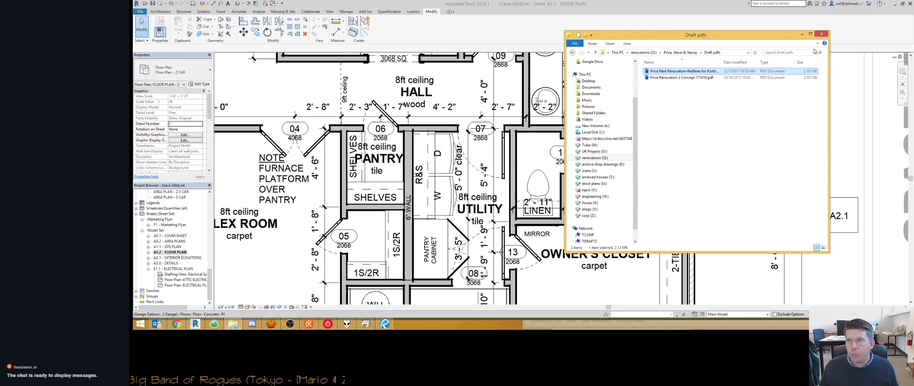
pyautogui.click(589, 144)
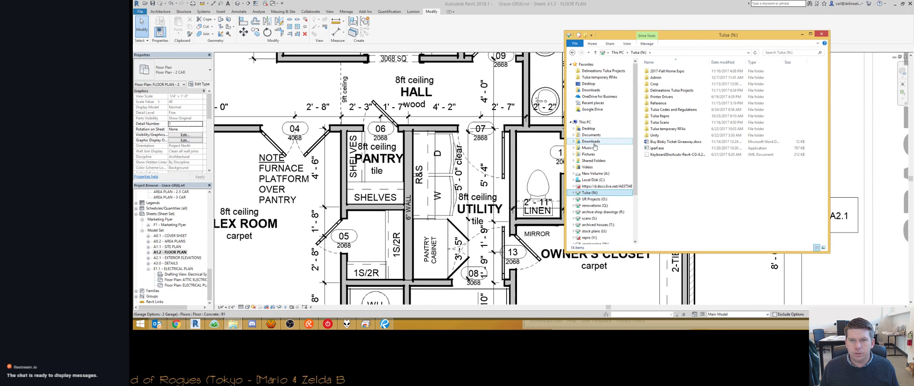
pyautogui.click(601, 70)
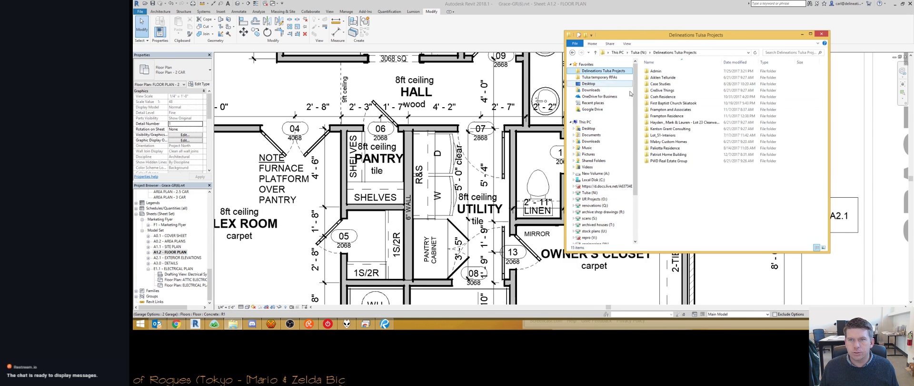
pyautogui.doubleClick(667, 154)
pyautogui.doubleClick(666, 86)
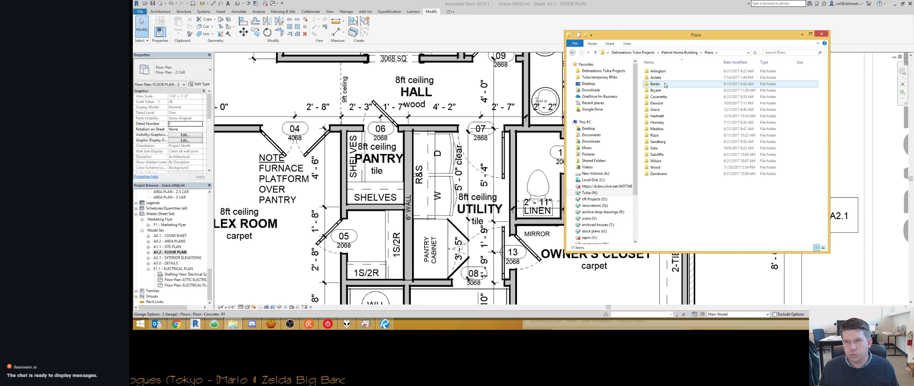
pyautogui.doubleClick(666, 86)
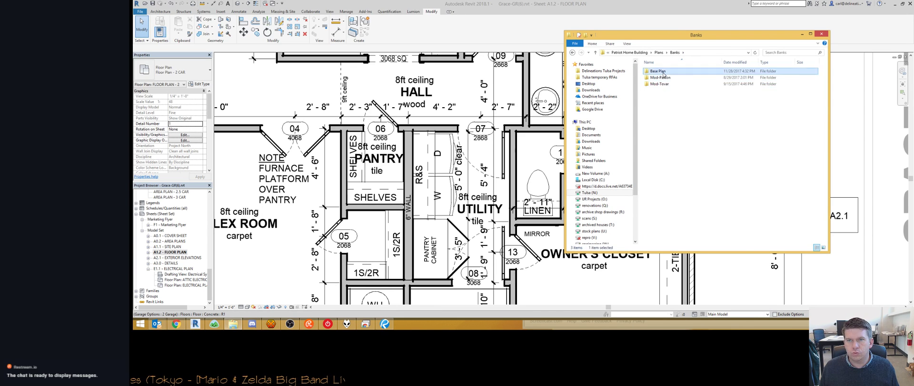
pyautogui.doubleClick(664, 73)
pyautogui.scroll(-20, 664, 75)
pyautogui.doubleClick(661, 235)
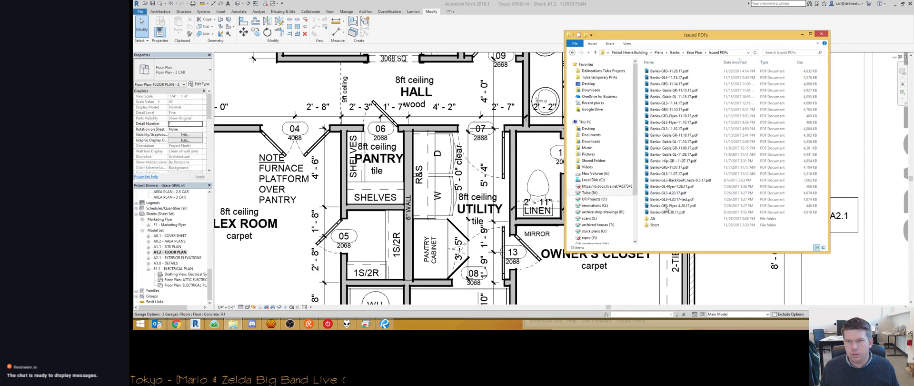
# Step: Sort the issued PDFs by date modified, newest first, and open Banks-GR3-11.28.17.pdf
pyautogui.click(733, 62)
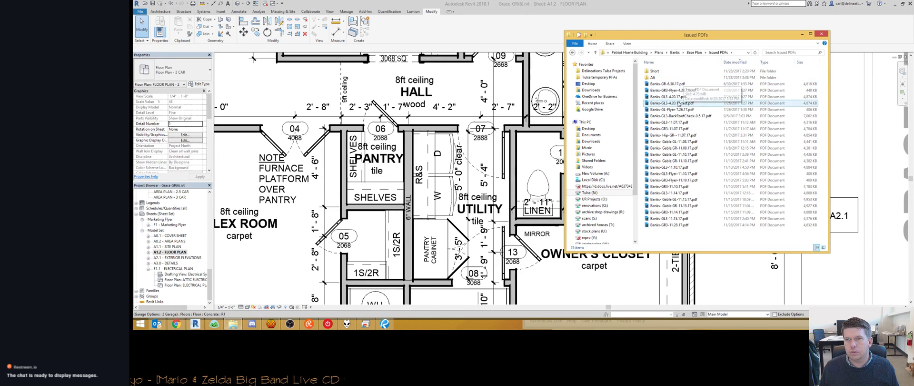
pyautogui.click(732, 62)
pyautogui.click(672, 71)
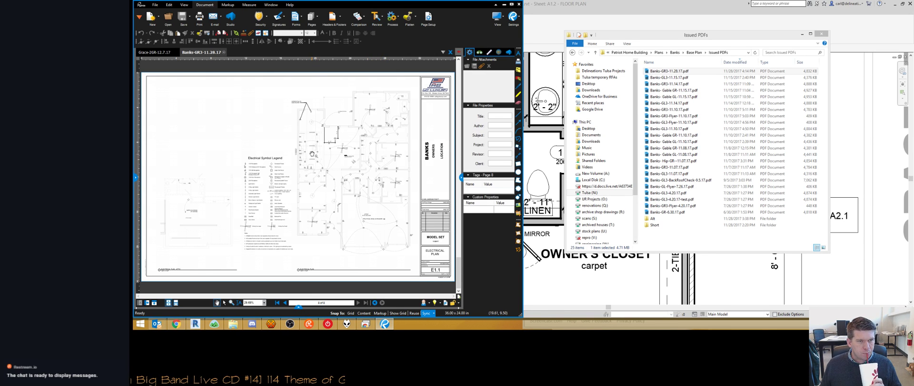
# Step: Go to floor plan sheet A1.2 of the Banks PDF and examine how the master shower and its opening are dimensioned
pyautogui.scroll(3, 376, 144)
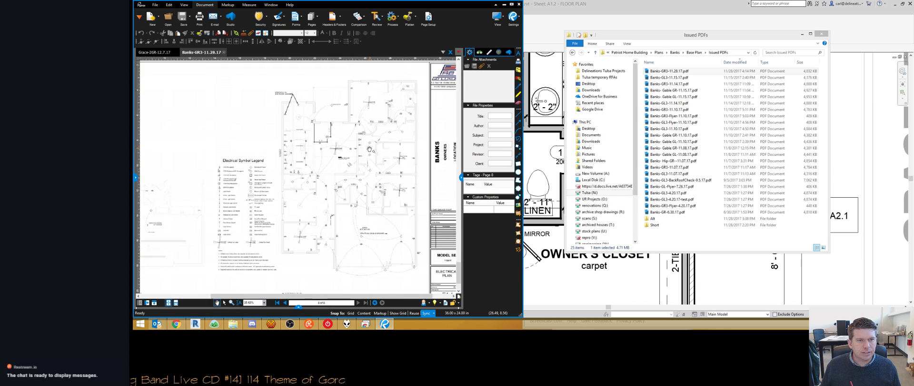
pyautogui.click(285, 303)
pyautogui.click(285, 303)
pyautogui.click(285, 302)
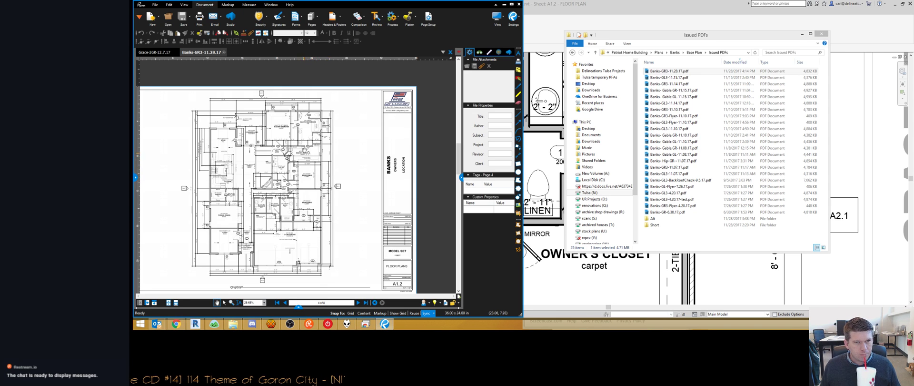
pyautogui.scroll(5, 305, 150)
pyautogui.scroll(5, 320, 130)
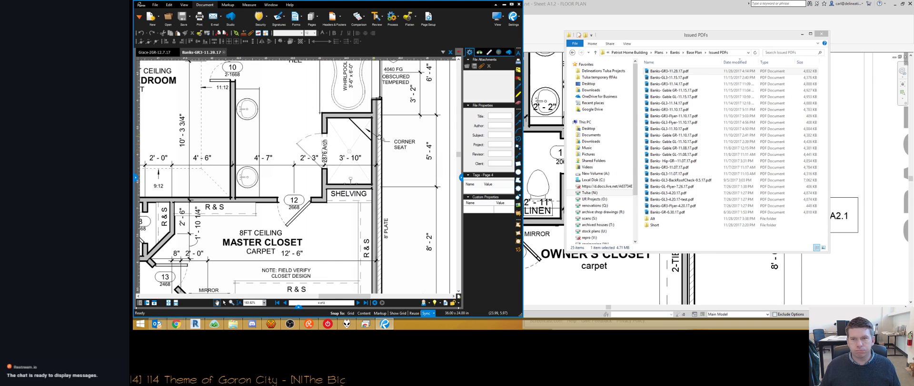
# Step: Switch to Revit and add a text note reading 2876 ARCH inside the owner's shower on the floor plan
pyautogui.click(755, 261)
pyautogui.moveTo(622, 142); pyautogui.dragTo(633, 139, button='middle')
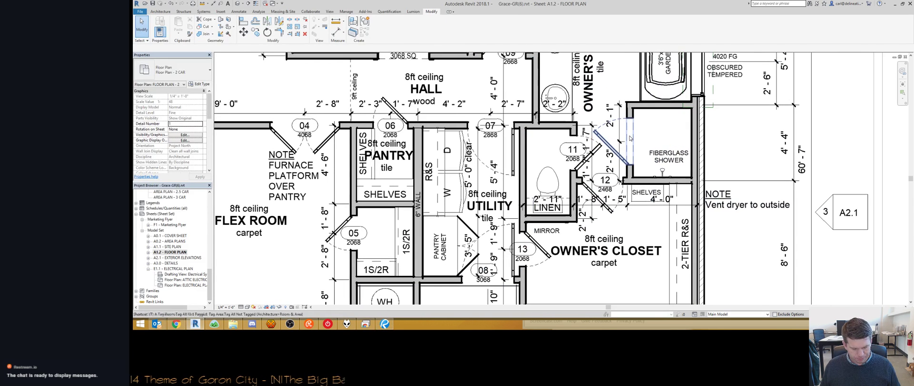
pyautogui.press('t')
pyautogui.press('x')
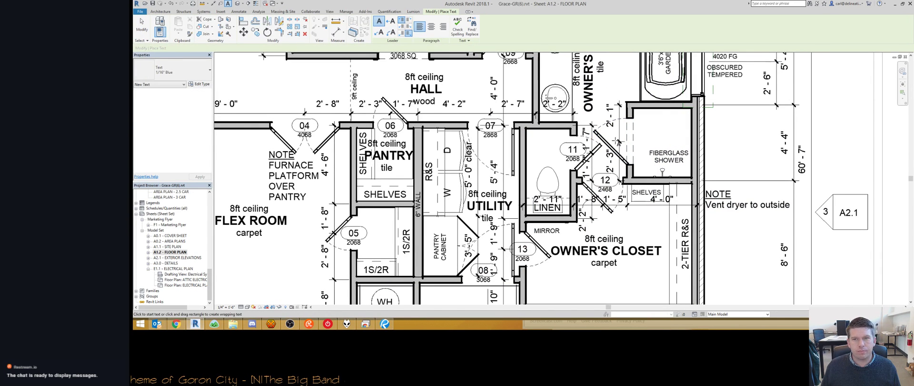
pyautogui.click(638, 146)
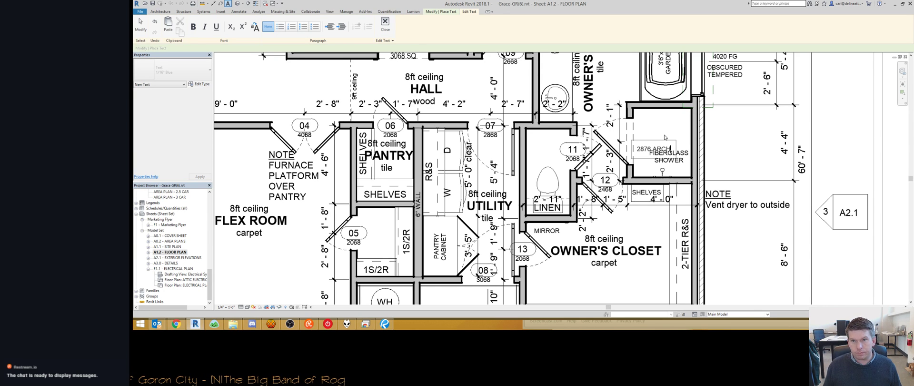
pyautogui.click(665, 138)
# Step: Rotate the 2876 ARCH note to read vertically and position it at the shower opening
pyautogui.moveTo(676, 139); pyautogui.dragTo(644, 127)
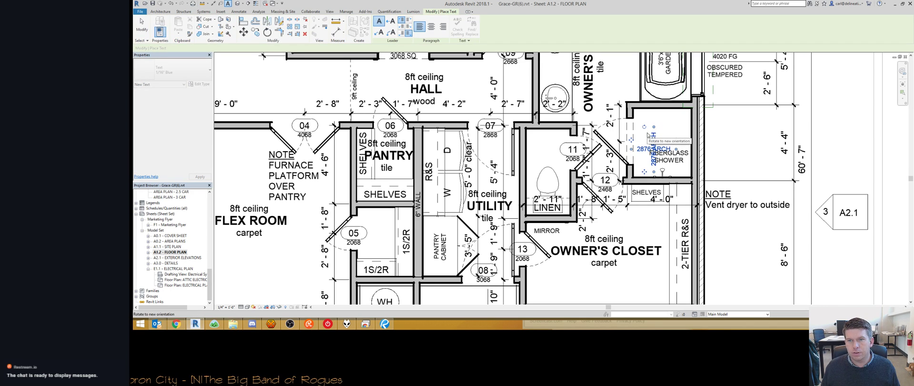
pyautogui.moveTo(644, 170); pyautogui.dragTo(622, 165)
pyautogui.scroll(-2, 652, 130)
pyautogui.scroll(-2, 652, 130)
pyautogui.scroll(6, 654, 143)
pyautogui.press('Escape')
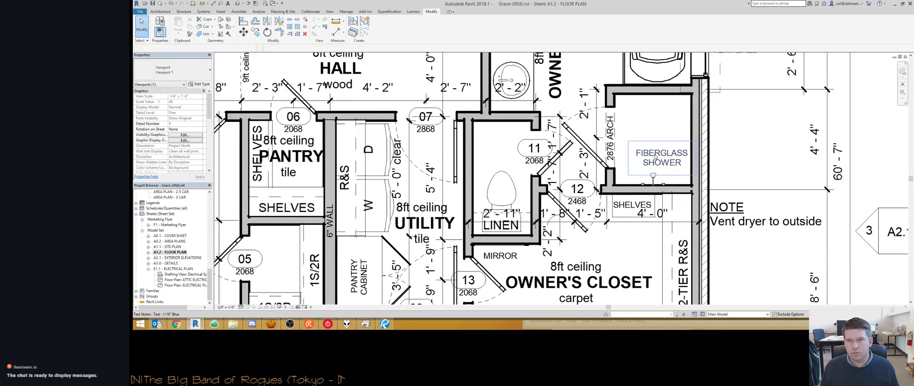
# Step: Shift the FIBERGLASS SHOWER note sideways to center it within the shower
pyautogui.click(655, 157)
pyautogui.moveTo(629, 142); pyautogui.dragTo(620, 142)
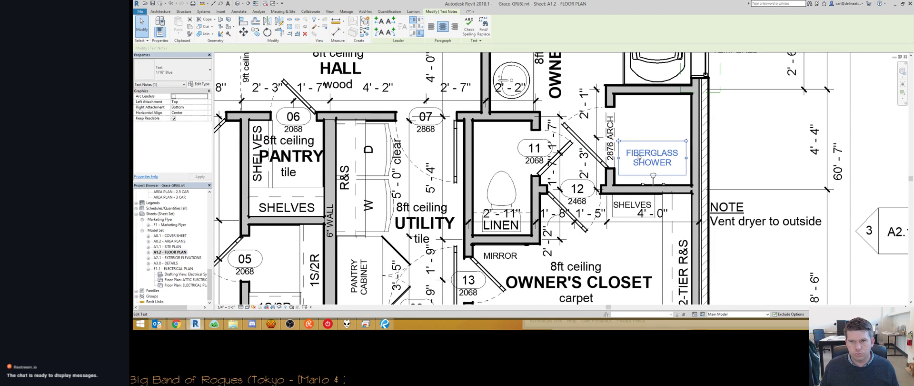
pyautogui.scroll(-1, 639, 157)
# Step: Try rewording the shower note to TILE SHOWER
pyautogui.click(684, 153)
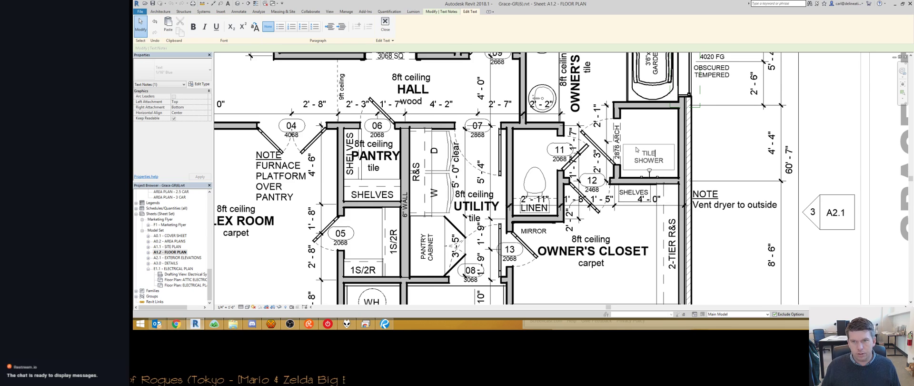
pyautogui.click(645, 134)
pyautogui.scroll(3, 635, 190)
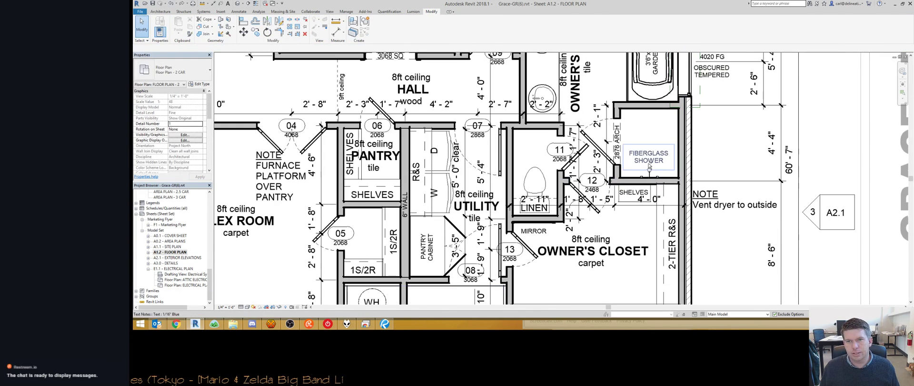
pyautogui.scroll(1, 638, 155)
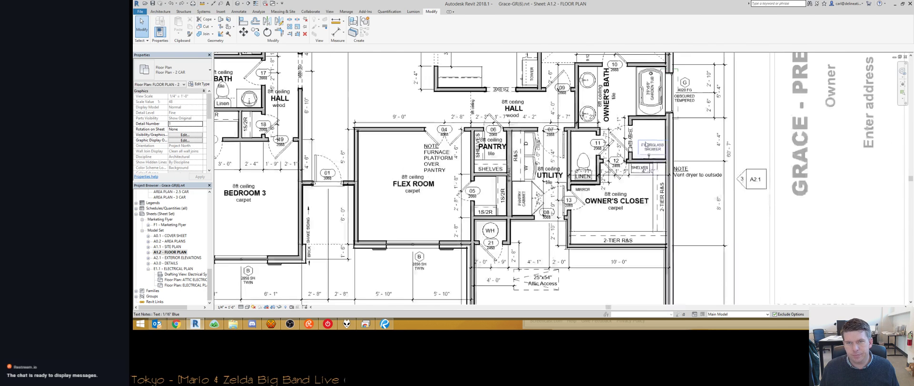
# Step: Deactivate the floor plan viewport and return to the whole of sheet A1.2
pyautogui.press('z')
pyautogui.press('f')
pyautogui.doubleClick(560, 145)
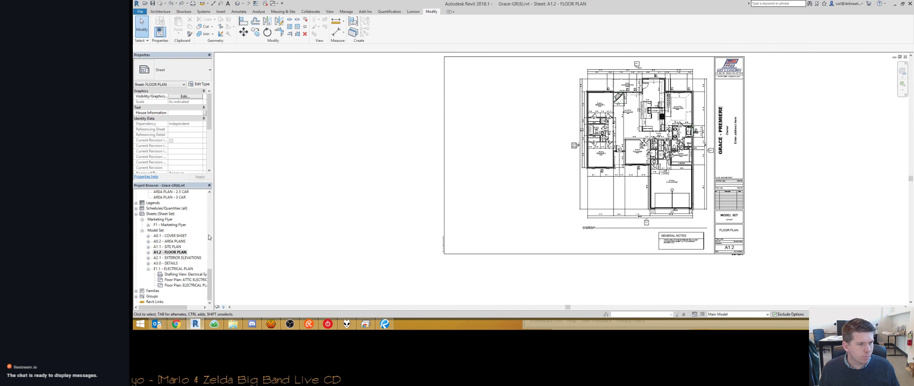
# Step: Try placing the Premiere 2-car electrical plan on sheet A1.2 and undo the placement
pyautogui.scroll(10, 185, 232)
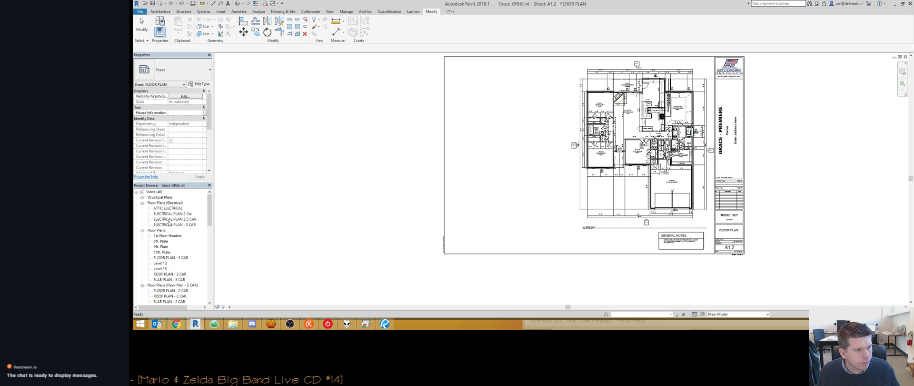
pyautogui.scroll(-3, 166, 265)
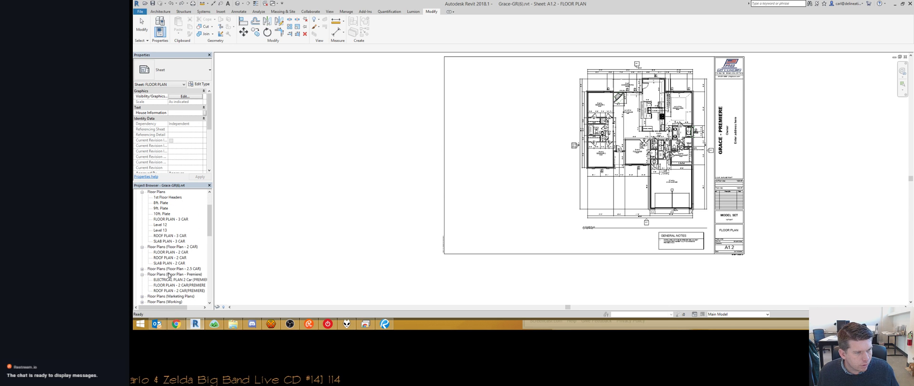
pyautogui.click(177, 280)
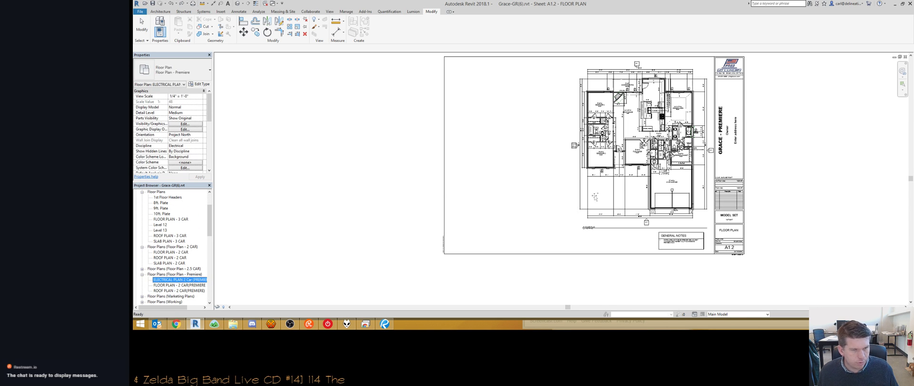
pyautogui.moveTo(773, 123); pyautogui.dragTo(773, 123)
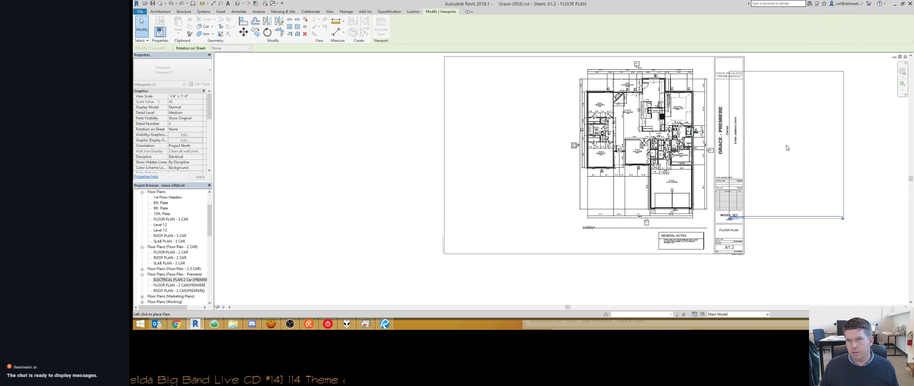
pyautogui.click(786, 151)
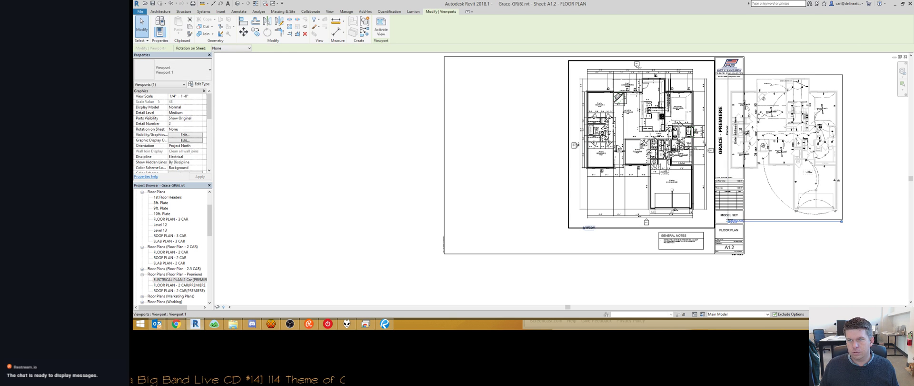
pyautogui.hotkey('ctrl', 'z')
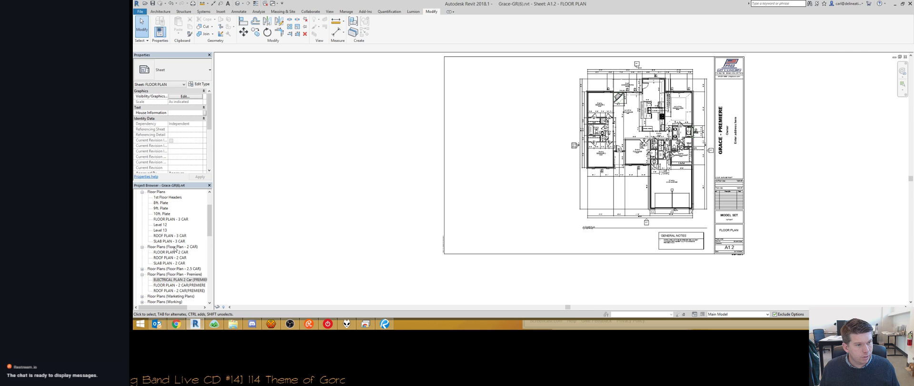
# Step: Place the FLOOR PLAN - 2 CAR(PREMIERE) view on sheet A1.2 and arrange it beside the existing 2-car floor plan
pyautogui.click(169, 236)
pyautogui.scroll(-3, 145, 253)
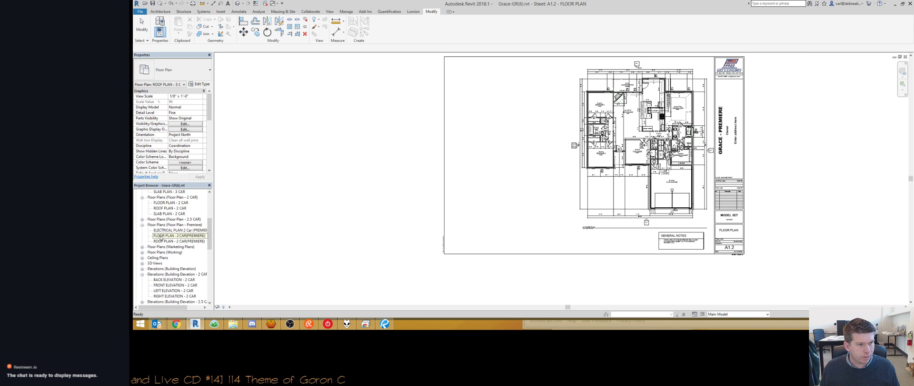
pyautogui.scroll(1, 170, 220)
pyautogui.click(170, 219)
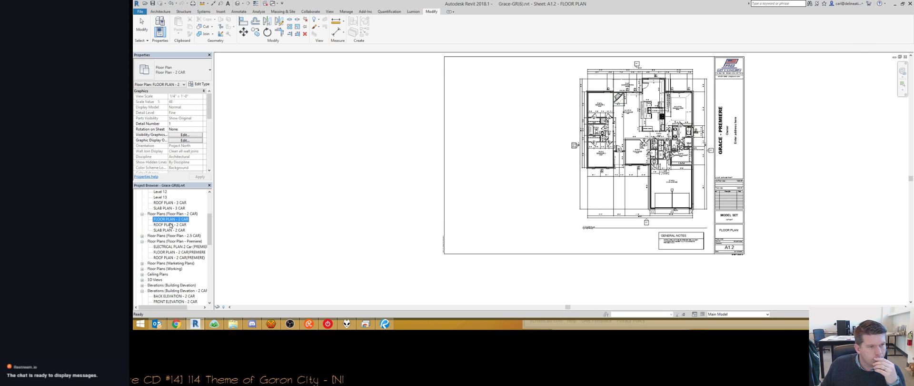
pyautogui.click(173, 252)
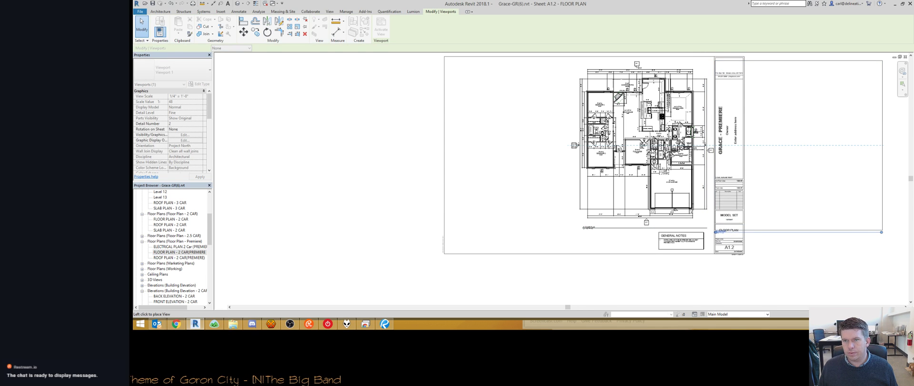
pyautogui.click(798, 145)
pyautogui.moveTo(646, 145); pyautogui.dragTo(629, 145)
# Step: Change the view type of the Premiere 2-car electrical plan to Electrical
pyautogui.moveTo(209, 221); pyautogui.dragTo(210, 202)
pyautogui.scroll(-4, 189, 227)
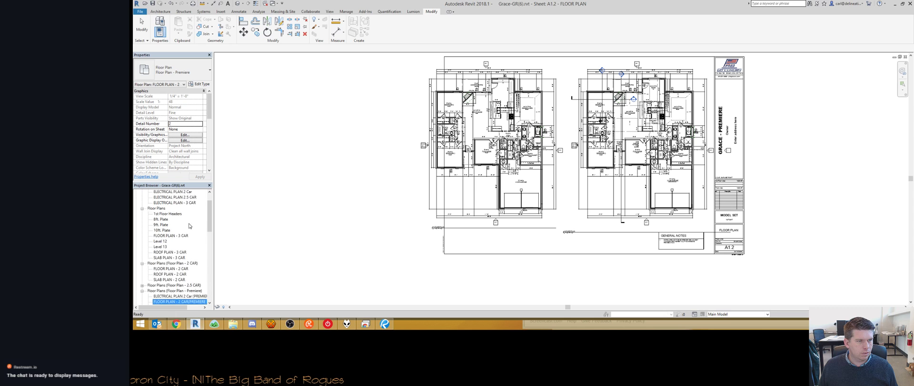
pyautogui.click(179, 257)
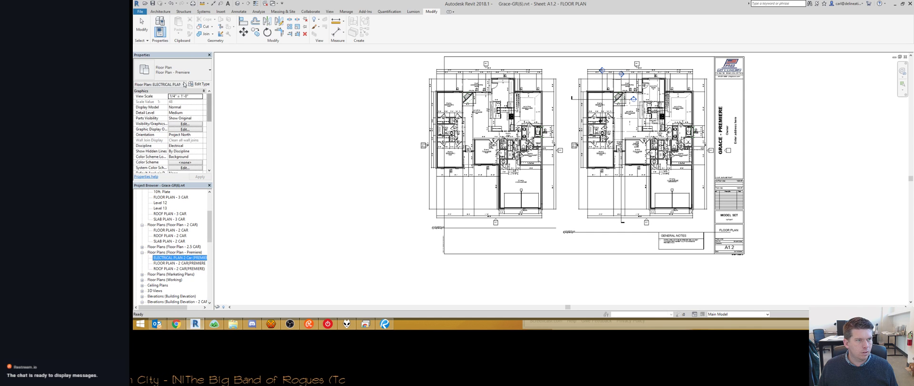
pyautogui.click(181, 70)
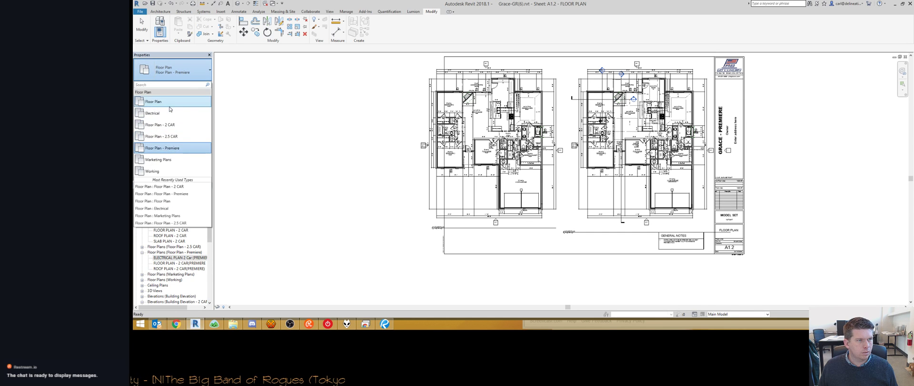
pyautogui.click(170, 112)
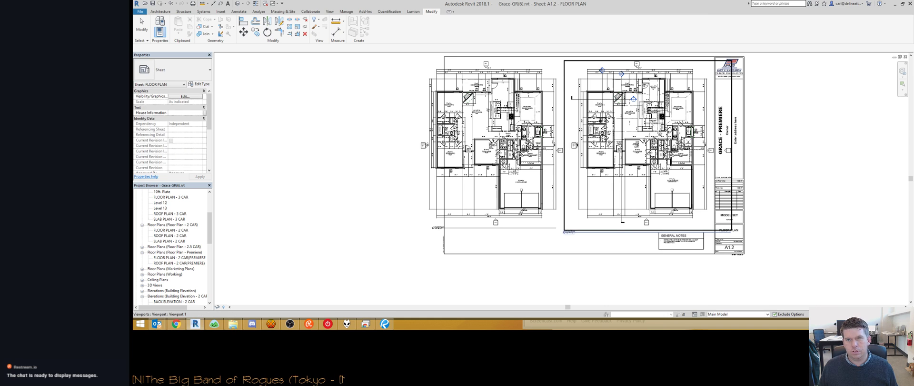
# Step: Activate the 2-car floor plan viewport and select all its Linear - 3/32" Blue dimensions to examine them
pyautogui.scroll(3, 654, 121)
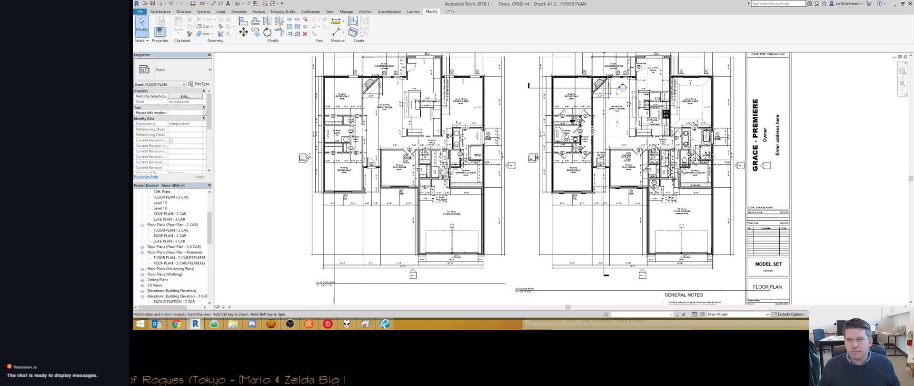
pyautogui.scroll(3, 706, 153)
pyautogui.scroll(-3, 706, 151)
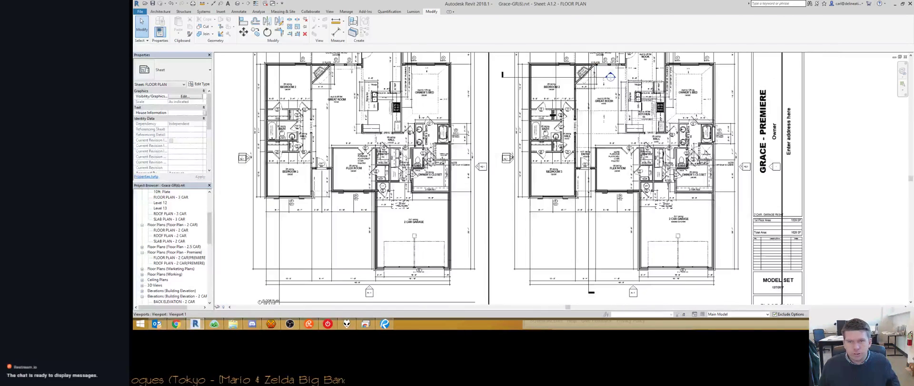
pyautogui.doubleClick(471, 185)
pyautogui.click(471, 183)
pyautogui.press('s')
pyautogui.press('a')
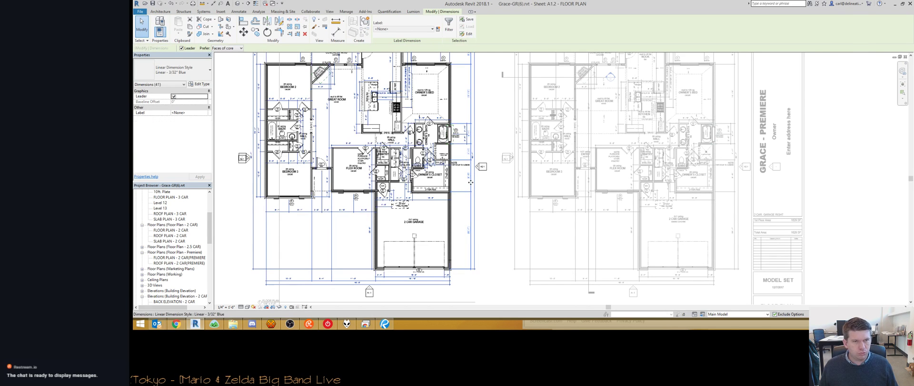
pyautogui.doubleClick(580, 195)
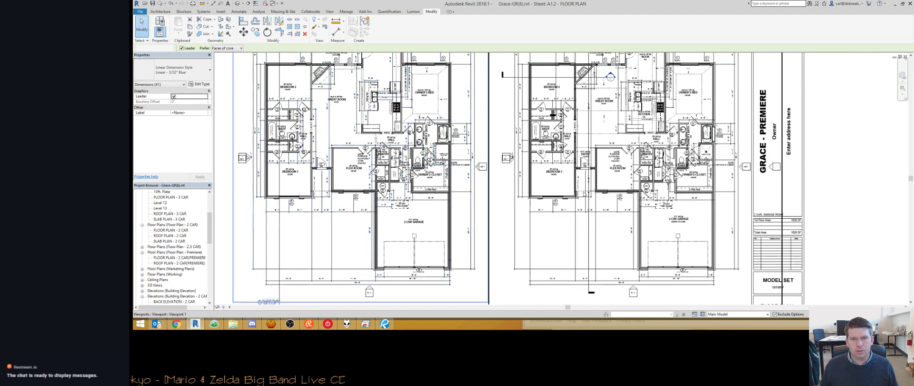
# Step: Activate the Premiere floor plan viewport and select all its Linear - 3/32" Blue dimensions for comparison with the 2-car plan
pyautogui.doubleClick(581, 196)
pyautogui.click(560, 212)
pyautogui.press('s')
pyautogui.press('a')
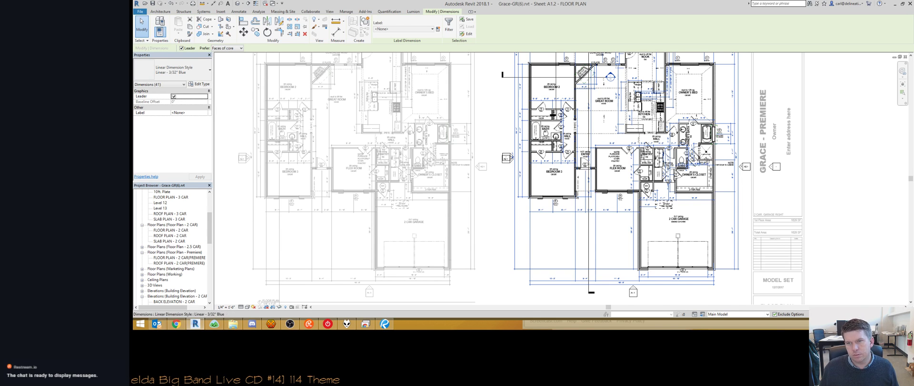
pyautogui.scroll(3, 701, 151)
pyautogui.scroll(-2, 702, 152)
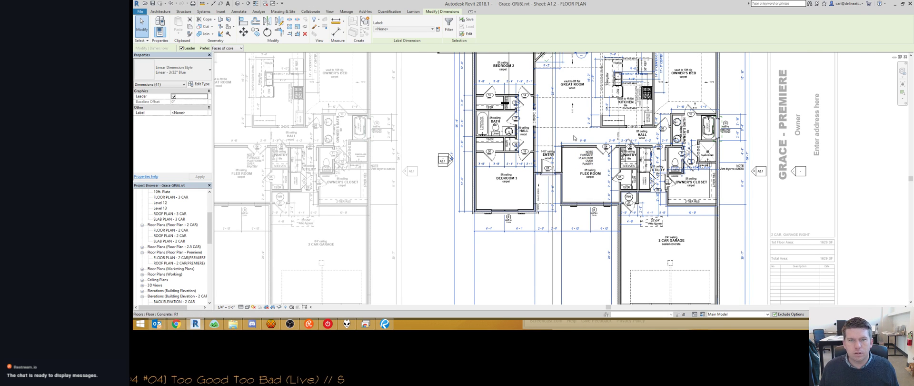
pyautogui.scroll(-2, 574, 138)
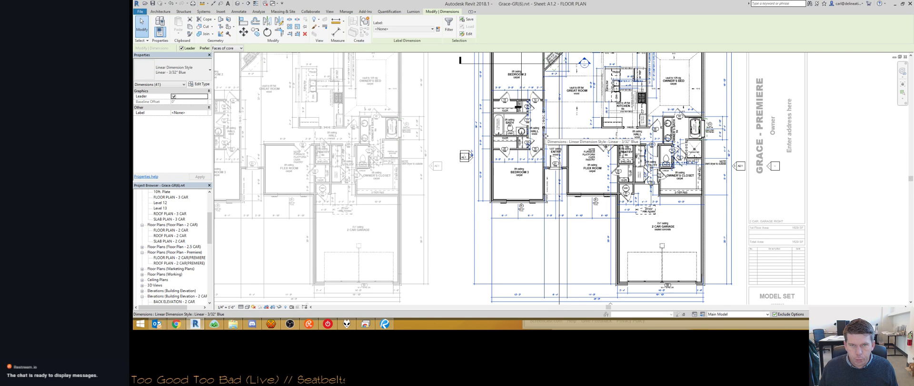
# Step: Remove the linear dimensions from the Premiere floor plan
pyautogui.click(546, 136)
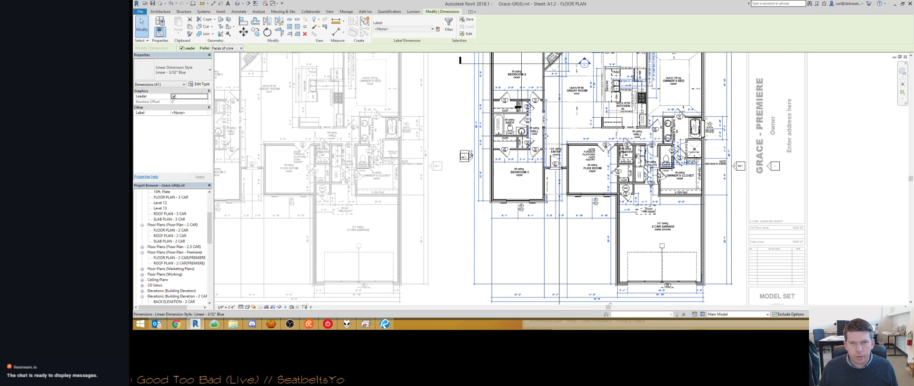
pyautogui.moveTo(533, 114); pyautogui.dragTo(532, 177, button='middle')
pyautogui.click(486, 117)
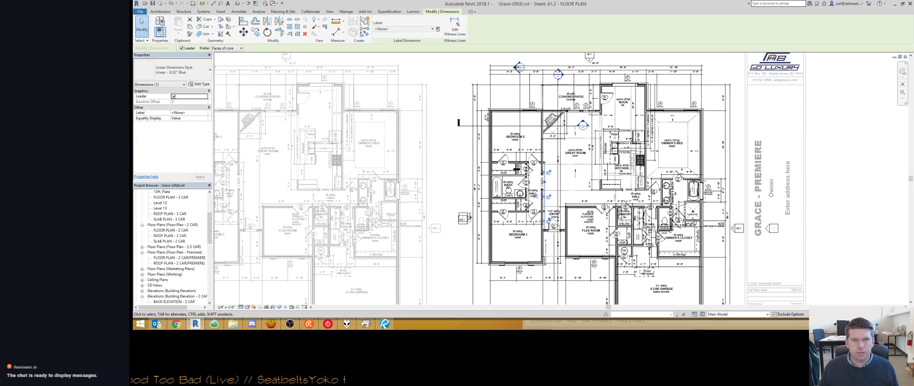
pyautogui.keyDown('ctrl'); pyautogui.moveTo(478, 117); pyautogui.dragTo(470, 124); pyautogui.keyUp('ctrl')
pyautogui.keyDown('ctrl'); pyautogui.moveTo(732, 119); pyautogui.dragTo(719, 127); pyautogui.keyUp('ctrl')
pyautogui.keyDown('ctrl'); pyautogui.click(721, 192); pyautogui.keyUp('ctrl')
pyautogui.moveTo(702, 254); pyautogui.dragTo(652, 205, button='middle')
pyautogui.scroll(4, 539, 186)
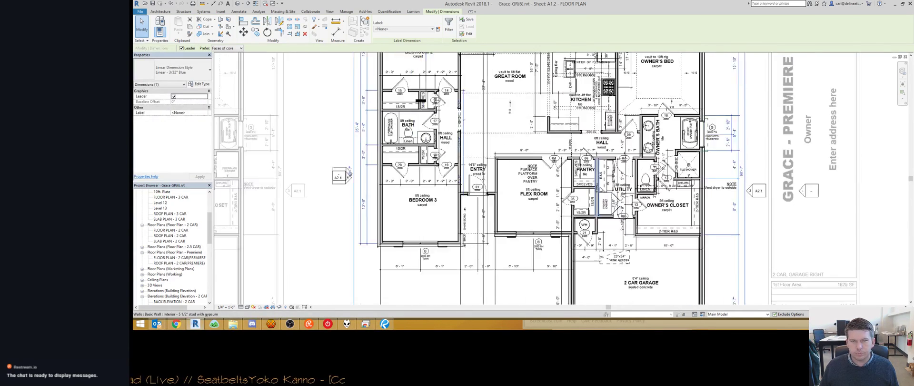
pyautogui.scroll(-6, 540, 186)
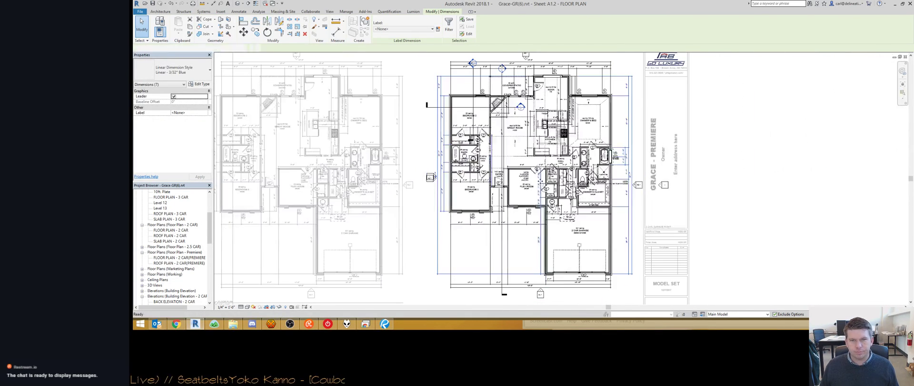
pyautogui.press('Escape')
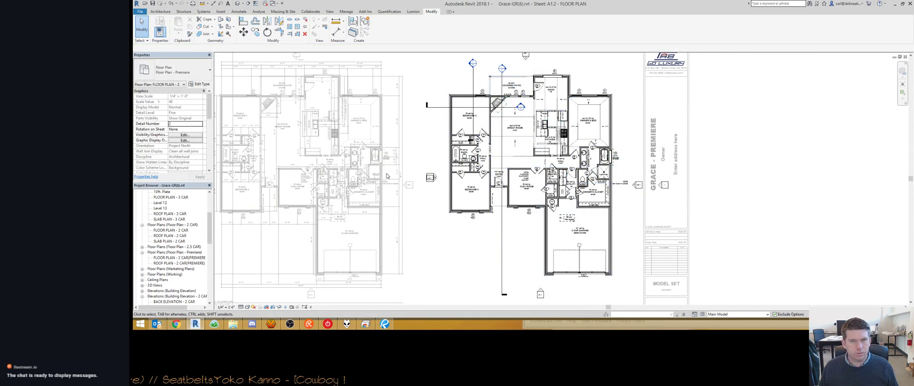
# Step: Copy all Linear - 3/32" Blue dimensions from the 2-car floor plan and paste them in the same place in the Premiere floor plan
pyautogui.doubleClick(358, 175)
pyautogui.click(398, 130)
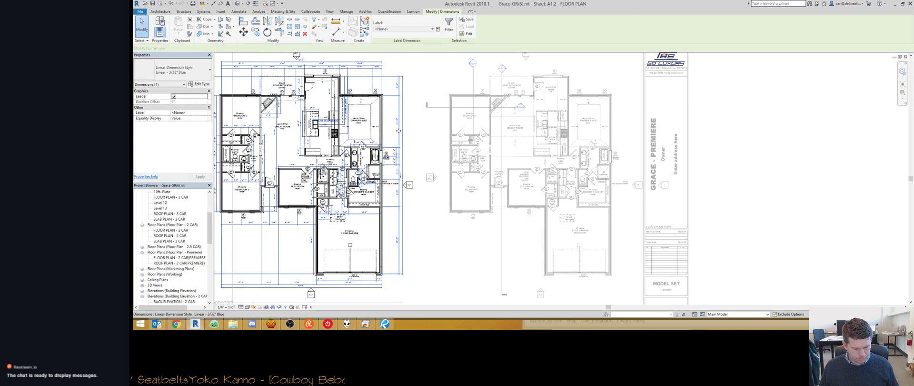
pyautogui.doubleClick(554, 126)
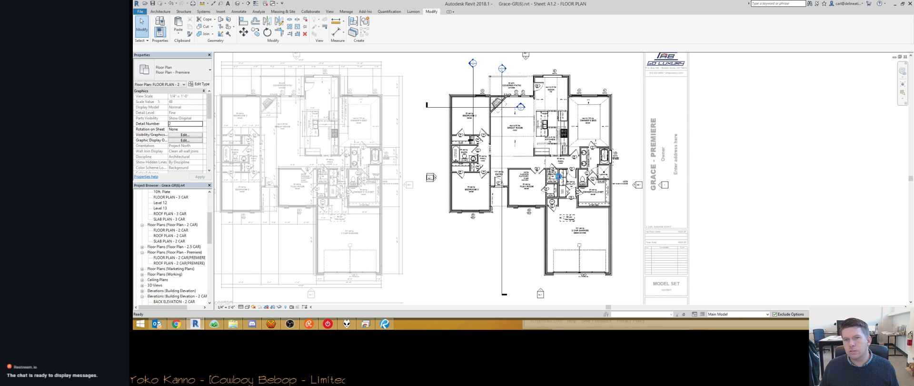
pyautogui.hotkey('ctrl', 'v')
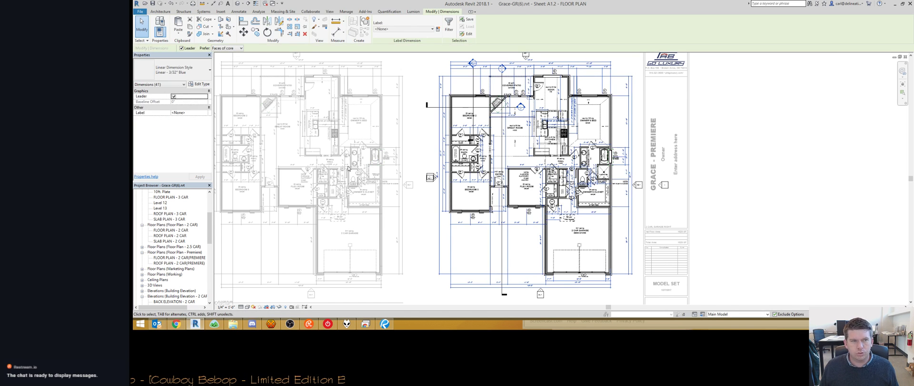
# Step: Set the Feature Set design option of the 2-car floor plan to Standard (primary)
pyautogui.doubleClick(322, 158)
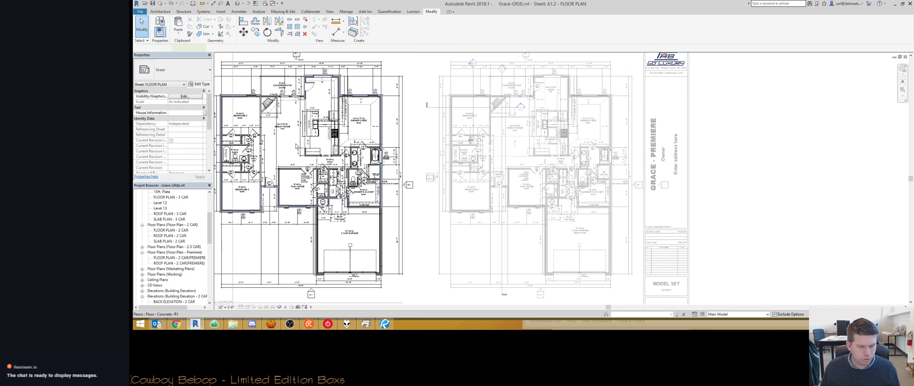
pyautogui.press('v')
pyautogui.press('g')
pyautogui.click(808, 60)
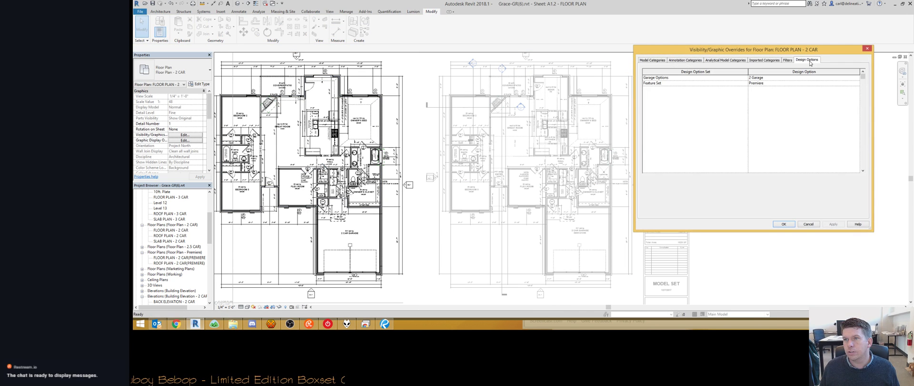
pyautogui.click(857, 82)
pyautogui.click(799, 89)
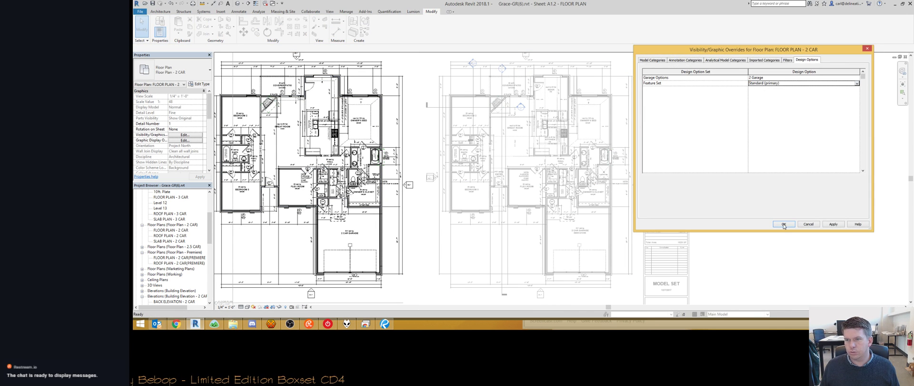
pyautogui.click(784, 223)
# Step: Remove the 2-car floor plan viewport from the FLOOR PLAN sheet
pyautogui.scroll(5, 369, 181)
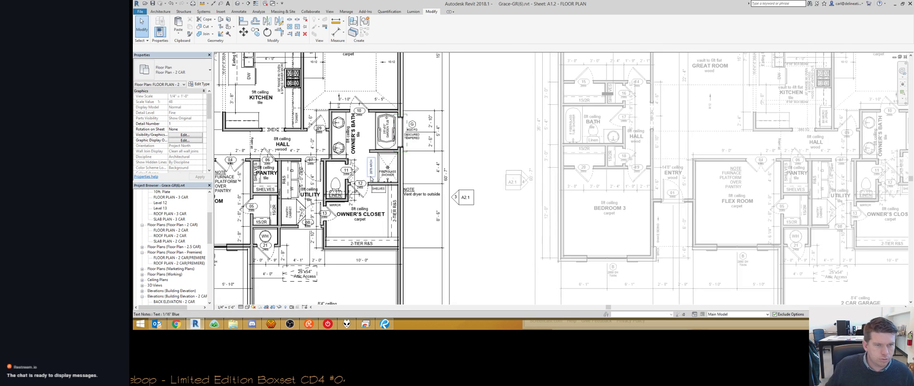
pyautogui.scroll(-5, 371, 178)
pyautogui.click(343, 159)
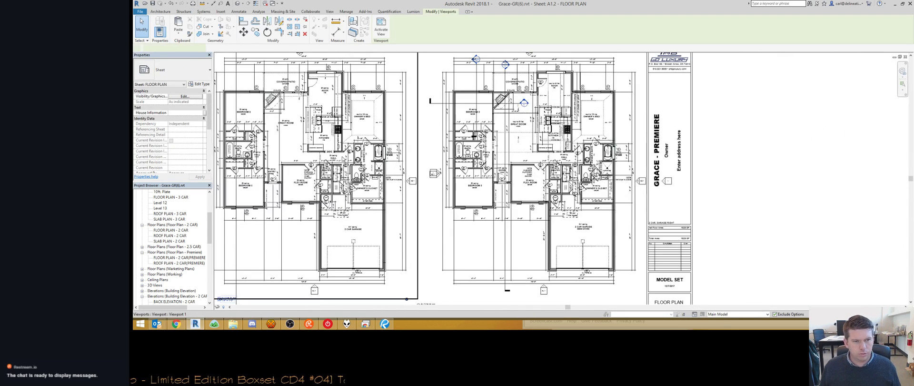
pyautogui.press('Escape')
# Step: In the Premiere floor plan's utility room, set the pantry cabinet's temporary dimension along the washer and dryer to 5 feet
pyautogui.scroll(3, 624, 186)
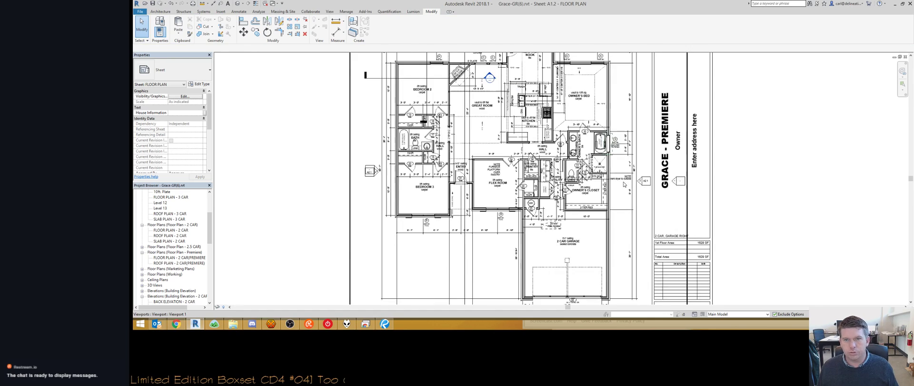
pyautogui.scroll(3, 624, 185)
pyautogui.scroll(3, 543, 154)
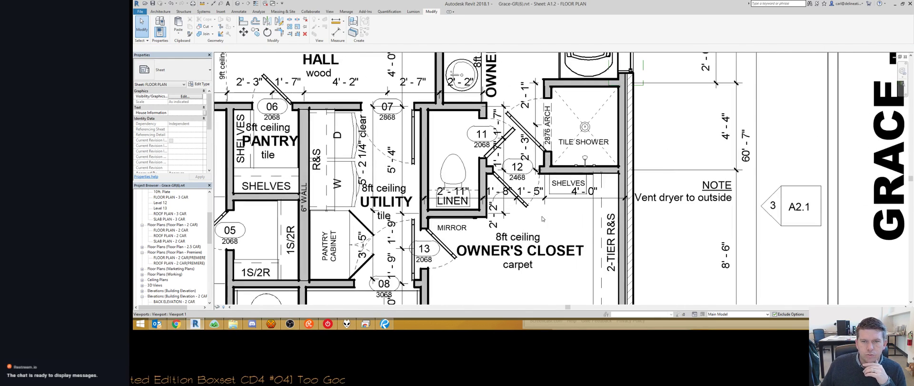
pyautogui.moveTo(556, 148); pyautogui.dragTo(600, 160, button='middle')
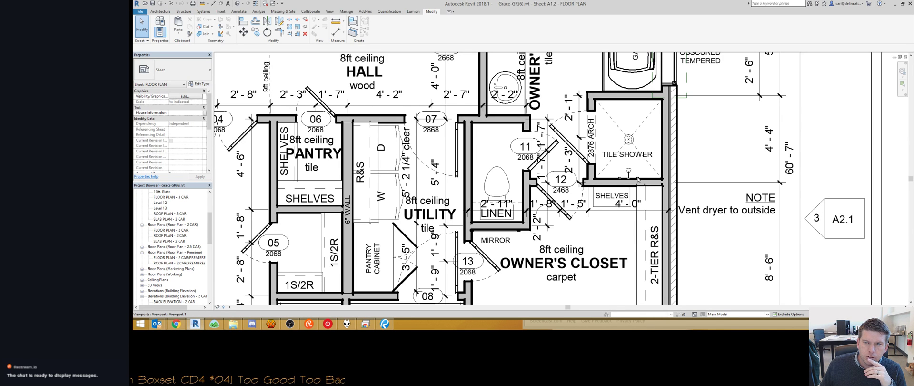
pyautogui.scroll(-2, 638, 179)
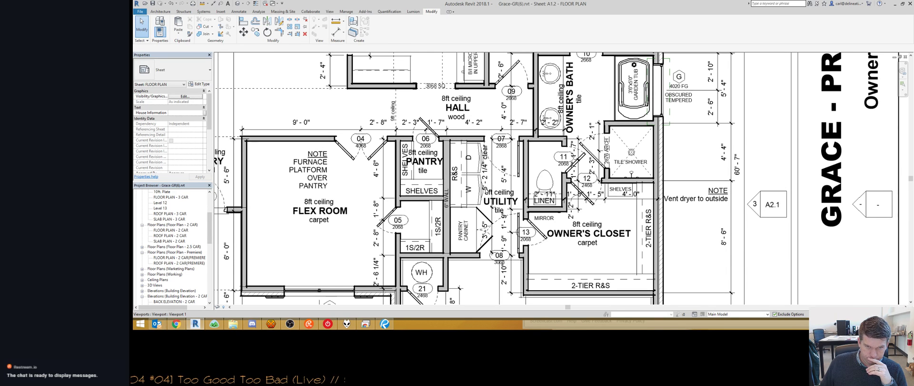
pyautogui.click(474, 216)
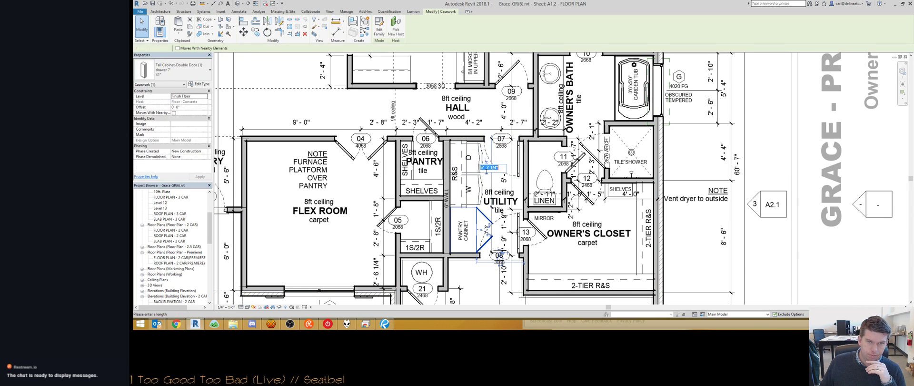
pyautogui.write('5')
pyautogui.press('Return')
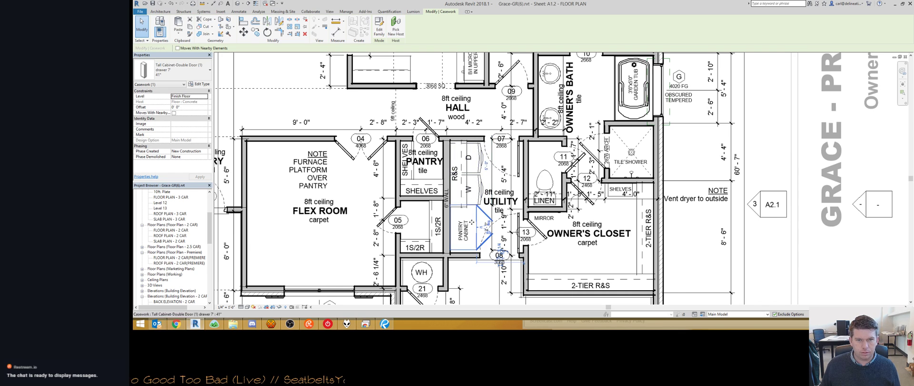
pyautogui.scroll(-3, 687, 199)
pyautogui.scroll(-3, 476, 60)
pyautogui.moveTo(476, 60); pyautogui.dragTo(600, 131, button='middle')
pyautogui.click(169, 235)
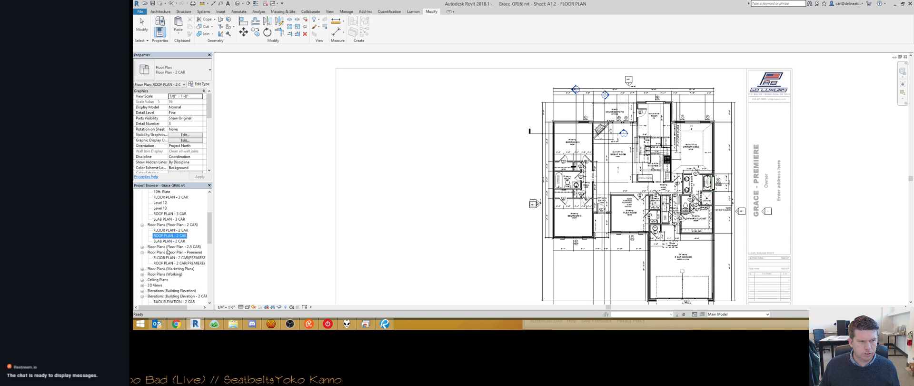
pyautogui.doubleClick(169, 235)
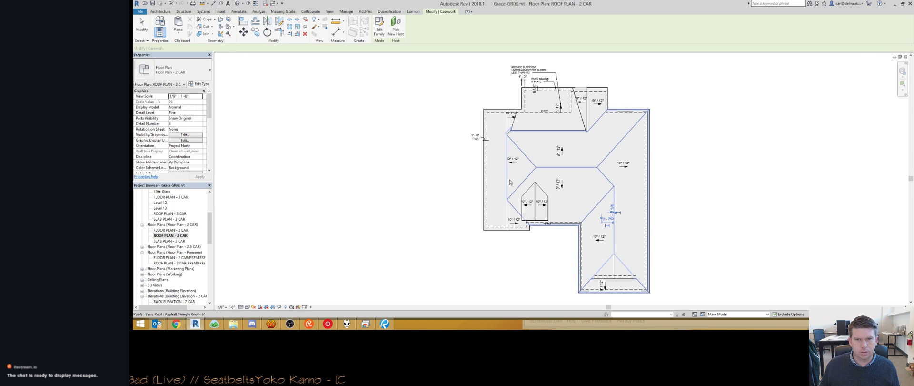
pyautogui.hotkey('ctrl', 'F4')
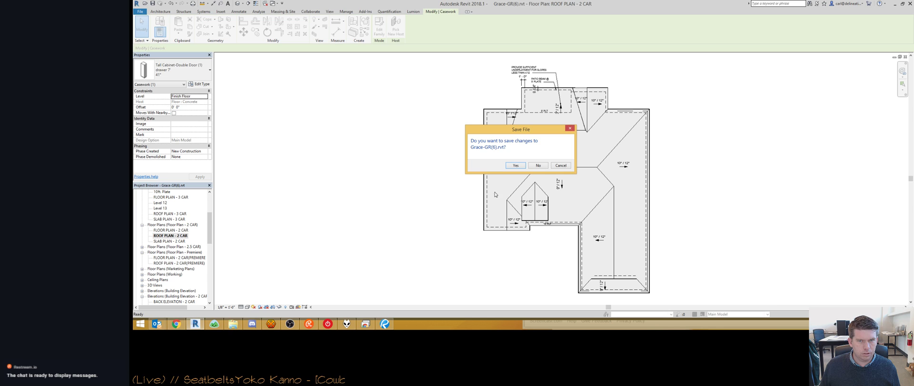
pyautogui.click(561, 166)
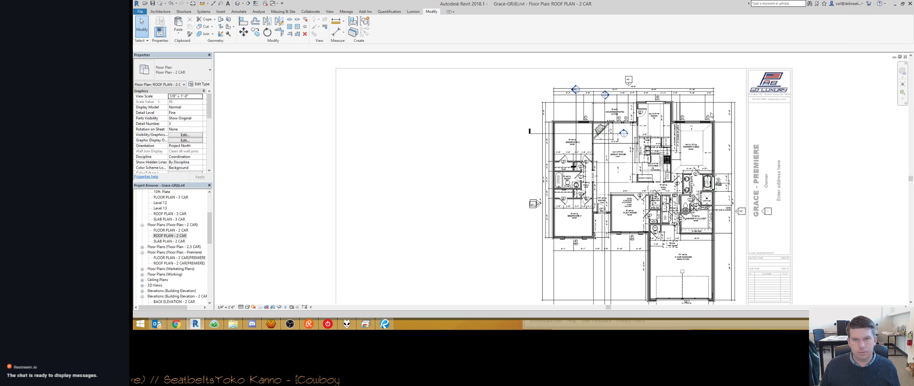
# Step: Open the 2-car floor plan and set the utility room pantry cabinet's temporary dimension along the washer and dryer to 5 feet
pyautogui.doubleClick(171, 230)
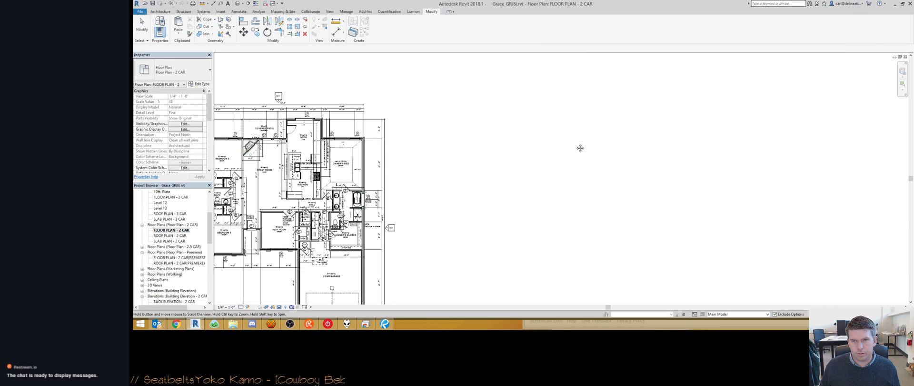
pyautogui.scroll(3, 309, 228)
pyautogui.scroll(2, 343, 190)
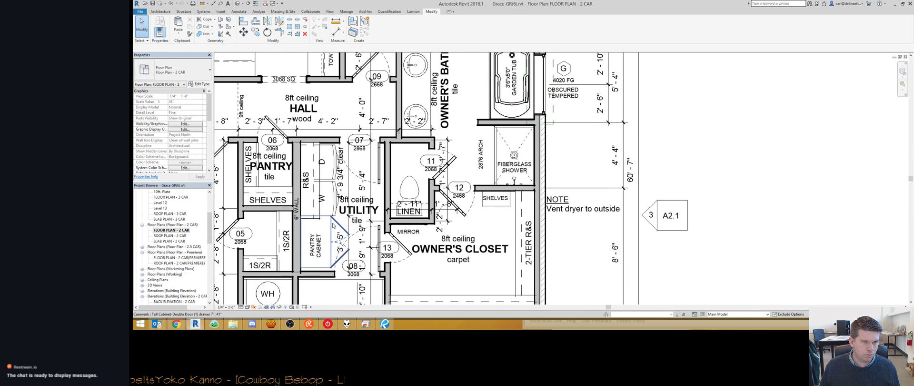
pyautogui.click(349, 160)
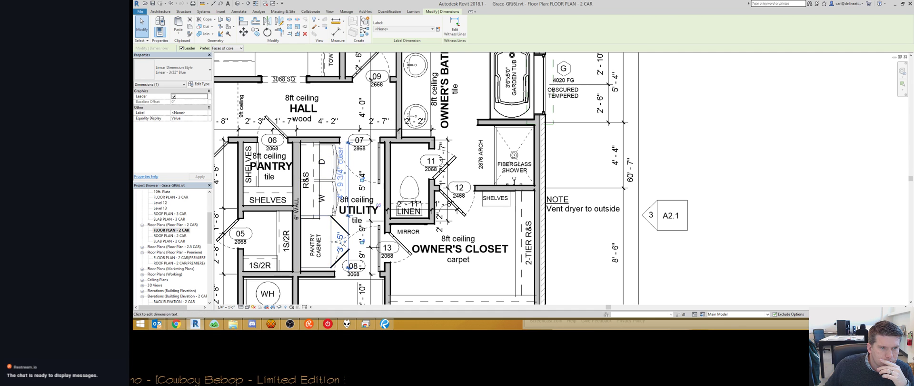
pyautogui.click(339, 248)
pyautogui.click(344, 172)
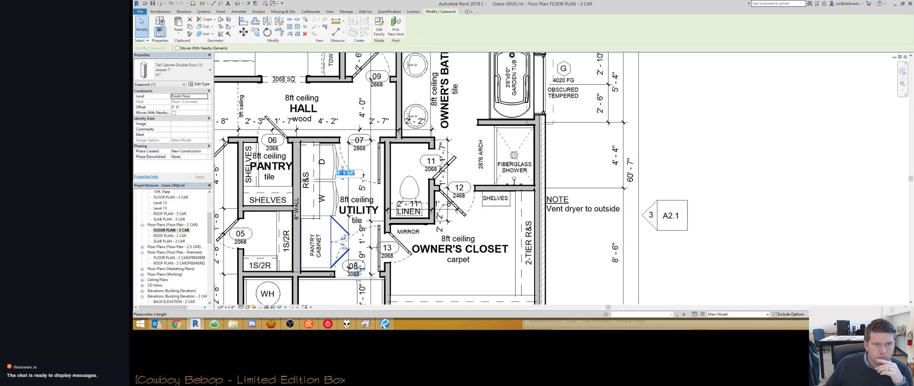
pyautogui.write('5')
pyautogui.press('Return')
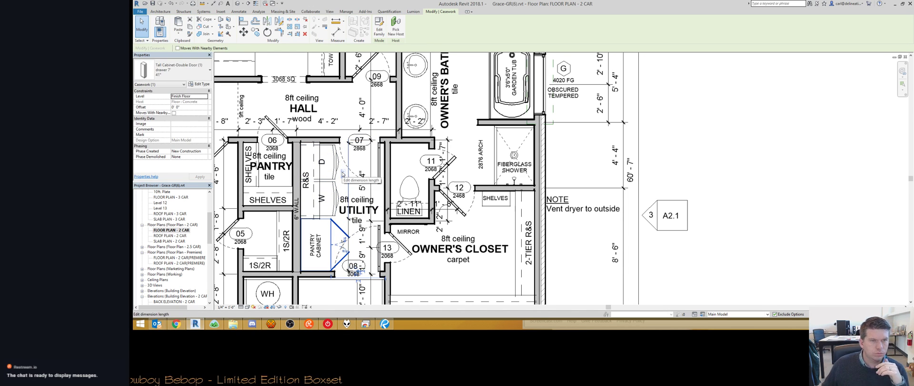
pyautogui.click(462, 175)
# Step: Return to the Premiere floor plan on the sheet, redo the utility room's washer and dryer clearance dimension, and add the suffix "clear"
pyautogui.hotkey('ctrl', 'Tab')
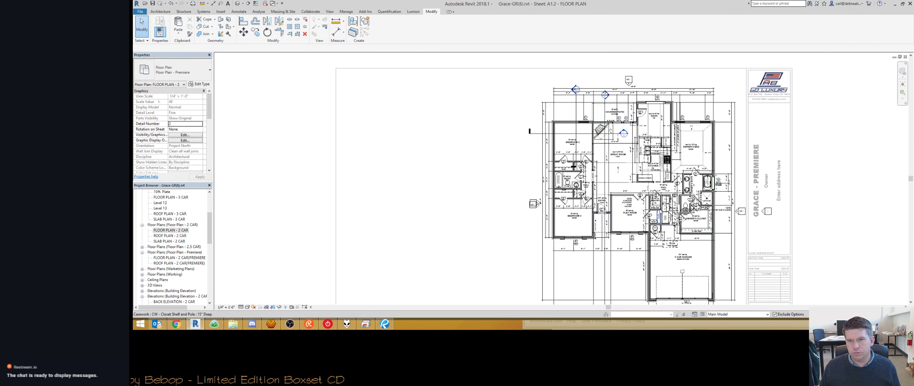
pyautogui.scroll(6, 666, 195)
pyautogui.click(671, 182)
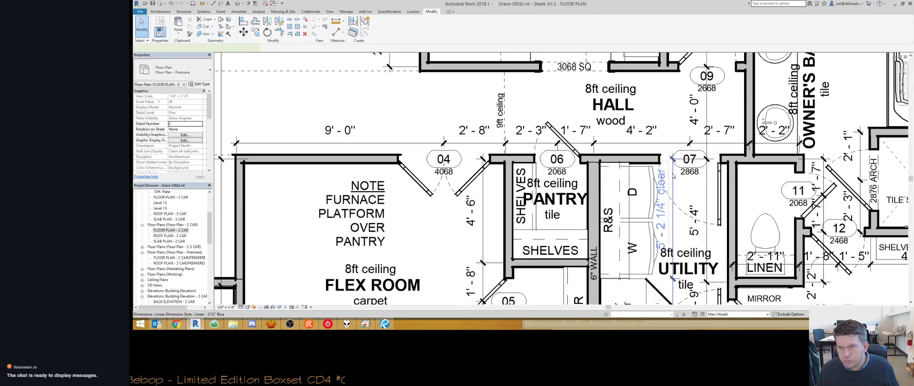
pyautogui.moveTo(667, 164); pyautogui.dragTo(653, 164)
pyautogui.click(664, 208)
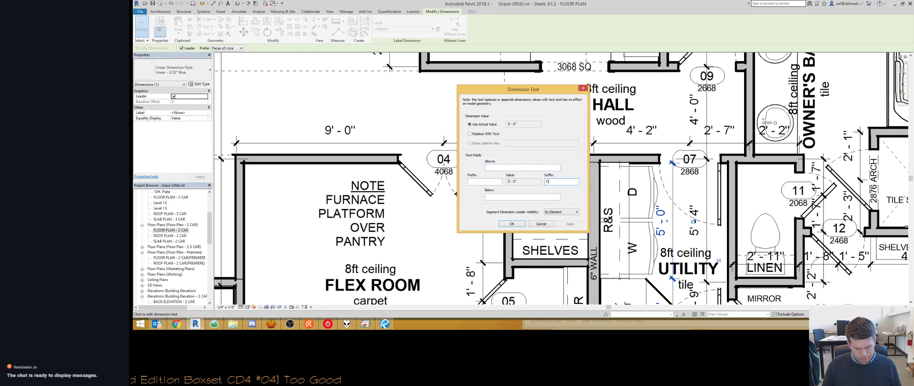
pyautogui.press('Return')
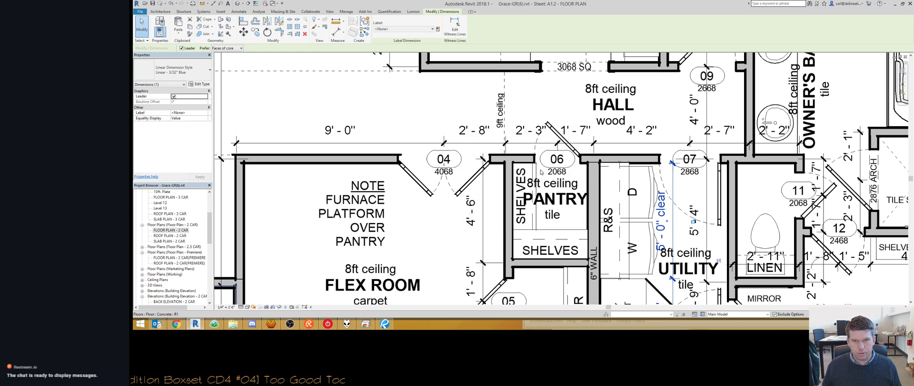
pyautogui.moveTo(664, 219); pyautogui.dragTo(608, 174, button='middle')
pyautogui.moveTo(612, 172); pyautogui.dragTo(612, 159)
pyautogui.press('Escape')
pyautogui.scroll(-2, 614, 214)
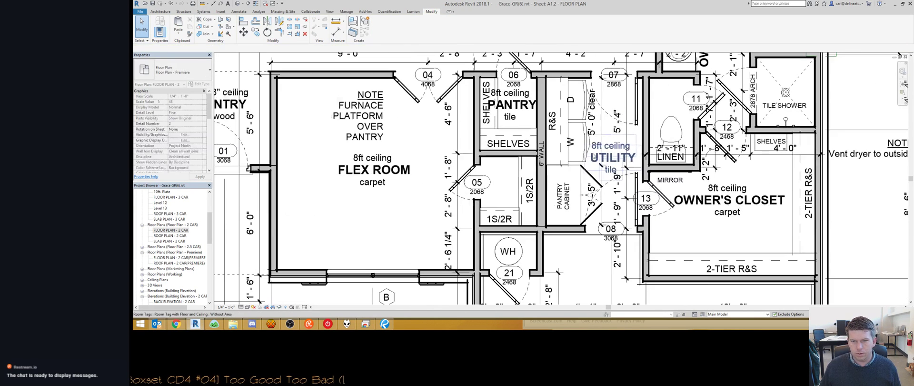
# Step: Open the E1.1 ELECTRICAL PLAN sheet and check the utility room's electrical layout
pyautogui.scroll(-5, 172, 256)
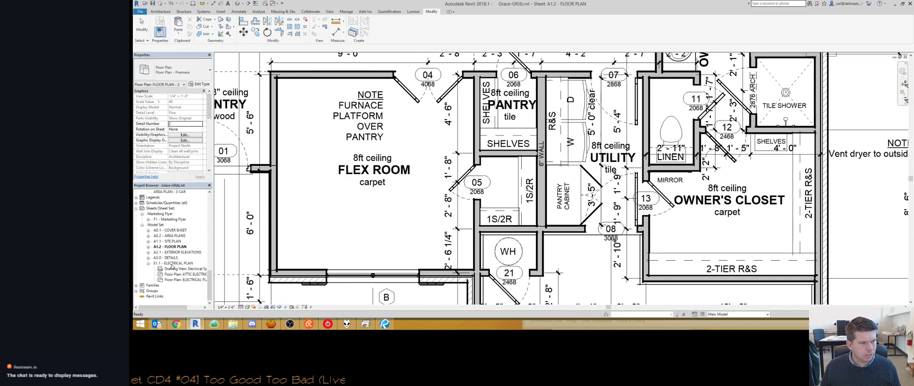
pyautogui.doubleClick(173, 263)
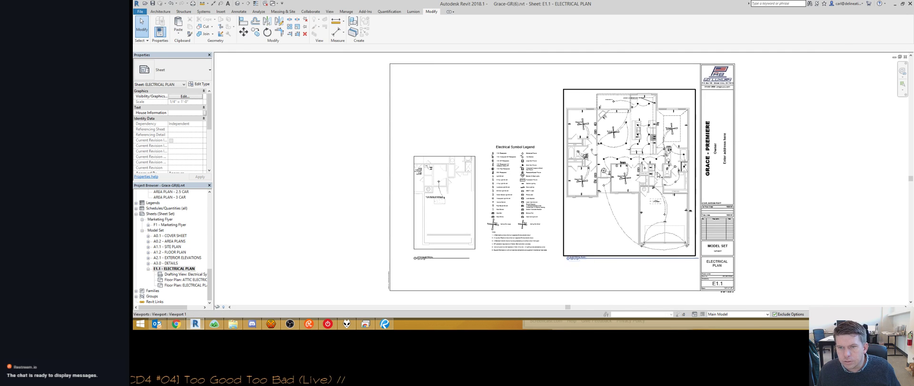
pyautogui.scroll(5, 659, 174)
pyautogui.scroll(-3, 687, 168)
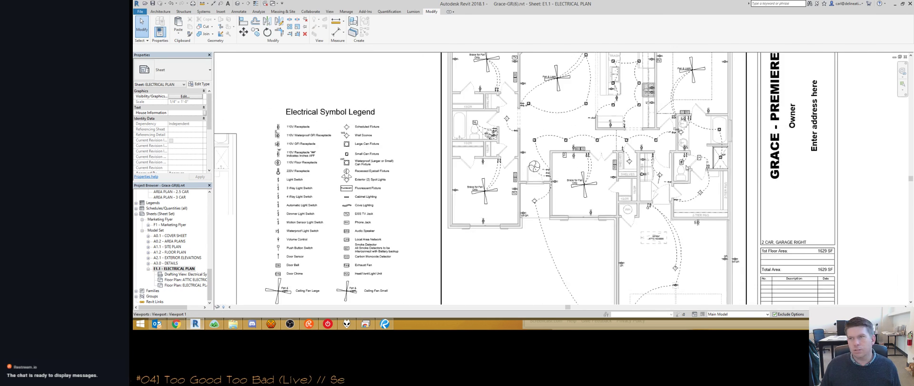
pyautogui.scroll(-1, 687, 168)
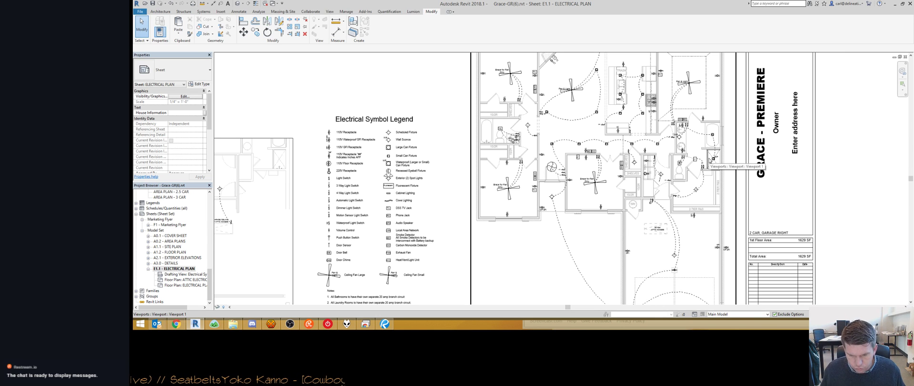
pyautogui.scroll(2, 619, 162)
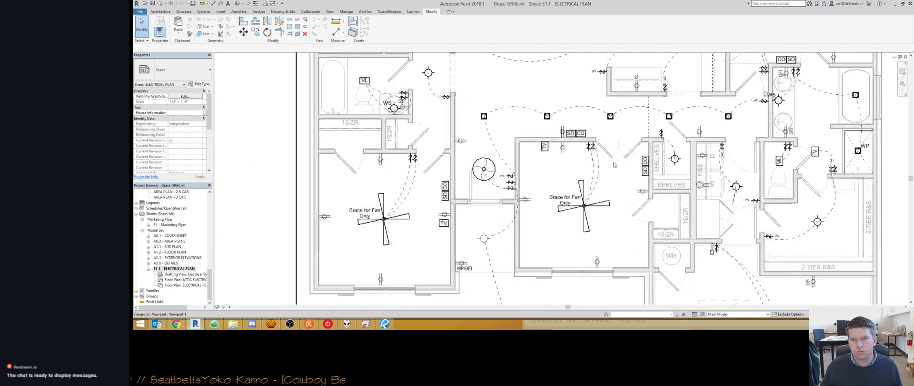
pyautogui.scroll(-3, 613, 164)
pyautogui.scroll(4, 613, 164)
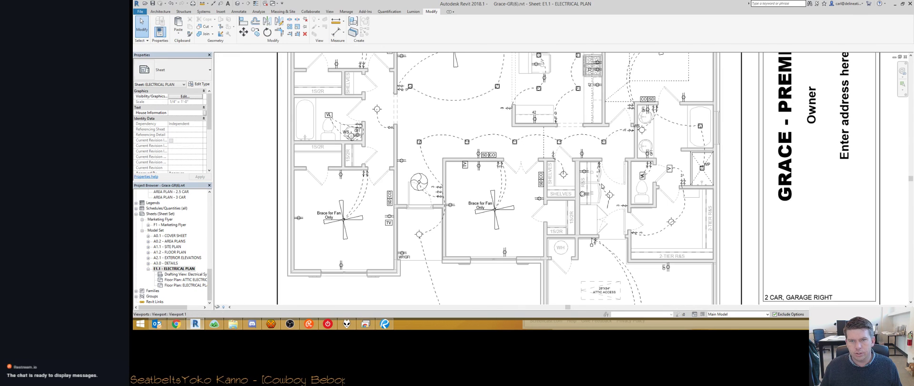
# Step: Slightly shift the receptacle on the wall behind the utility room's washer and dryer in the electrical plan, and check the neighbouring receptacle
pyautogui.click(582, 193)
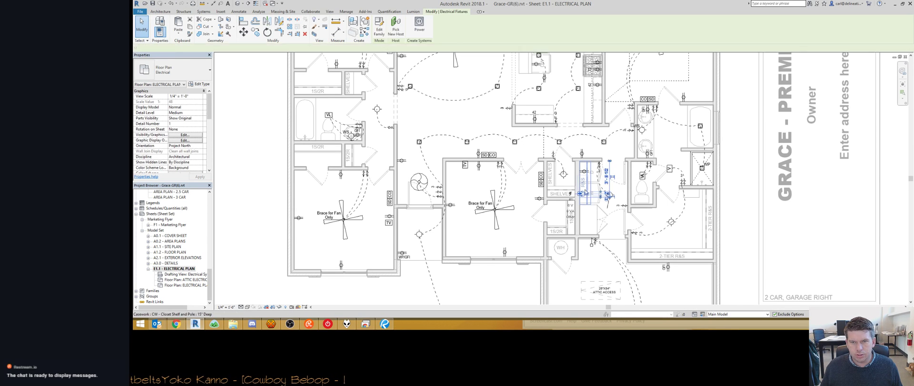
pyautogui.moveTo(583, 193)
pyautogui.mouseDown()
pyautogui.moveTo(585, 174)
pyautogui.moveTo(587, 191)
pyautogui.mouseUp()
pyautogui.press('Escape')
pyautogui.moveTo(591, 194); pyautogui.dragTo(591, 194, button='middle')
pyautogui.scroll(-2, 590, 194)
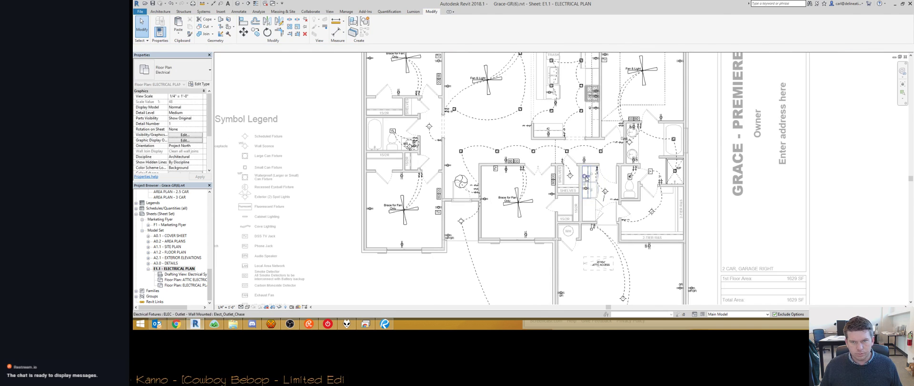
pyautogui.scroll(4, 588, 185)
pyautogui.click(585, 179)
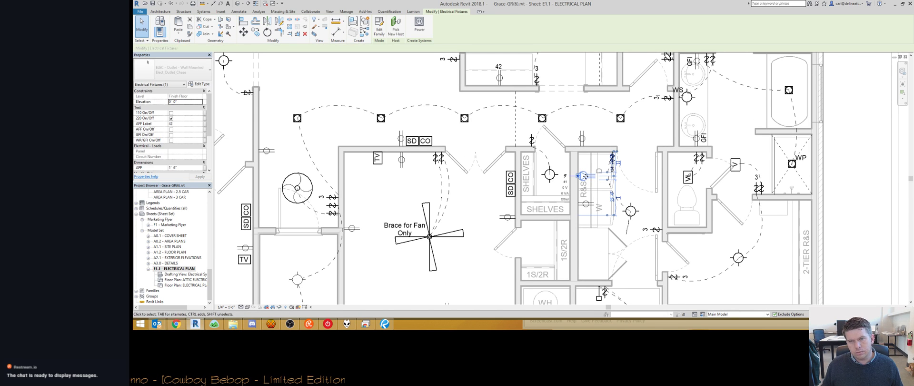
pyautogui.press('Escape')
pyautogui.scroll(-3, 587, 178)
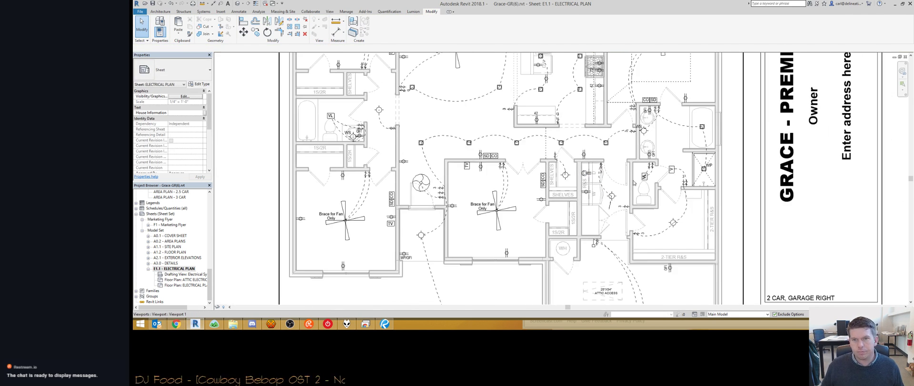
pyautogui.moveTo(635, 181); pyautogui.dragTo(605, 211, button='middle')
pyautogui.scroll(-1, 606, 211)
pyautogui.scroll(-3, 627, 144)
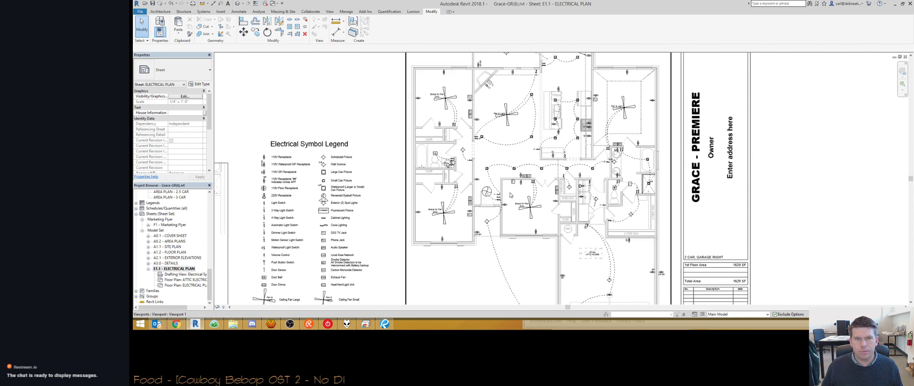
pyautogui.scroll(2, 489, 184)
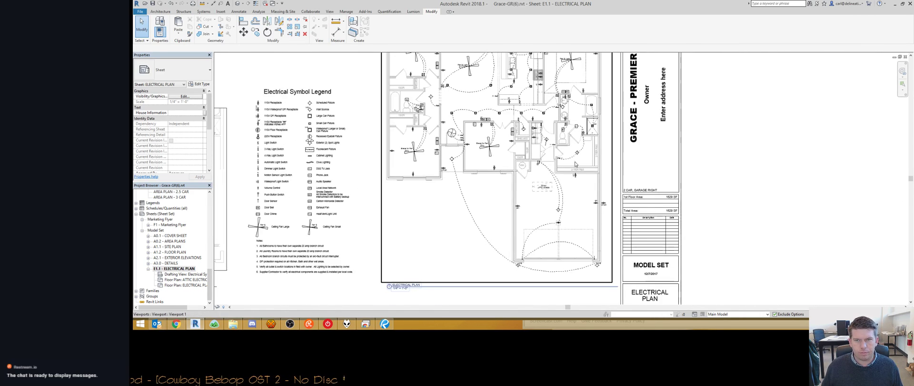
pyautogui.scroll(2, 592, 122)
# Step: Return to the FLOOR PLAN sheet and examine the Premiere plan's utility room, kitchen and hall
pyautogui.hotkey('ctrl', 'Tab')
pyautogui.scroll(-2, 559, 186)
pyautogui.scroll(2, 596, 183)
pyautogui.scroll(1, 596, 185)
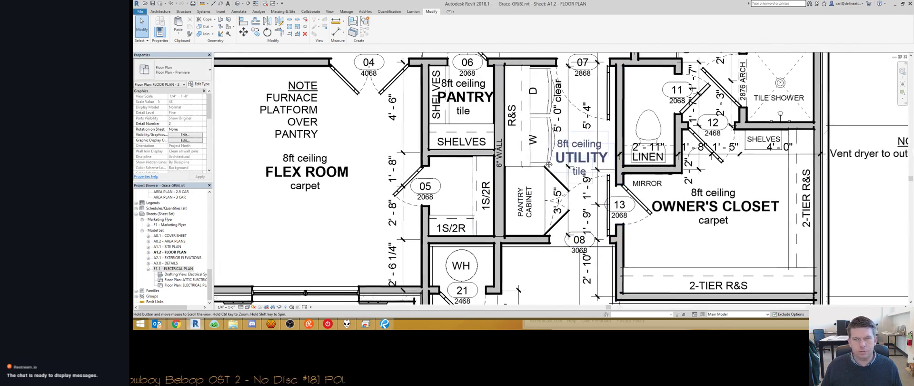
pyautogui.moveTo(564, 186); pyautogui.dragTo(450, 163, button='middle')
pyautogui.scroll(-2, 448, 174)
pyautogui.moveTo(573, 143); pyautogui.dragTo(618, 192, button='middle')
pyautogui.scroll(-1, 618, 193)
pyautogui.moveTo(284, 108); pyautogui.dragTo(414, 181, button='middle')
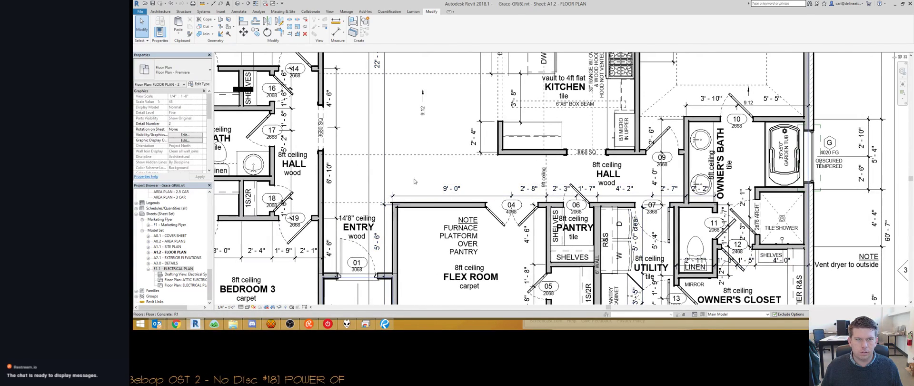
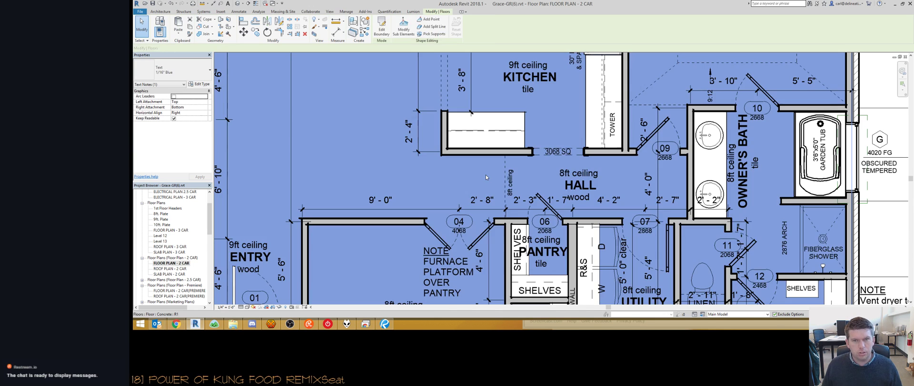
# Step: Return from the 2-car plan to the Premiere floor plan and delete the overhead line and its "9ft ceiling" note beside the hall
pyautogui.press('Escape')
pyautogui.scroll(-2, 476, 178)
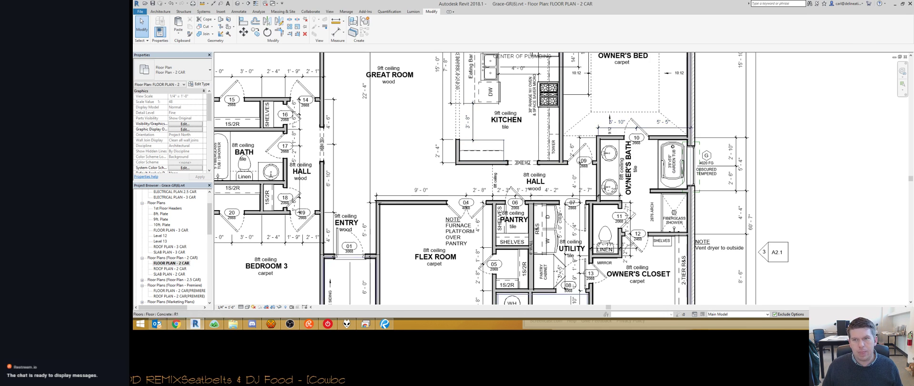
pyautogui.hotkey('ctrl', 'Tab')
pyautogui.scroll(-3, 476, 170)
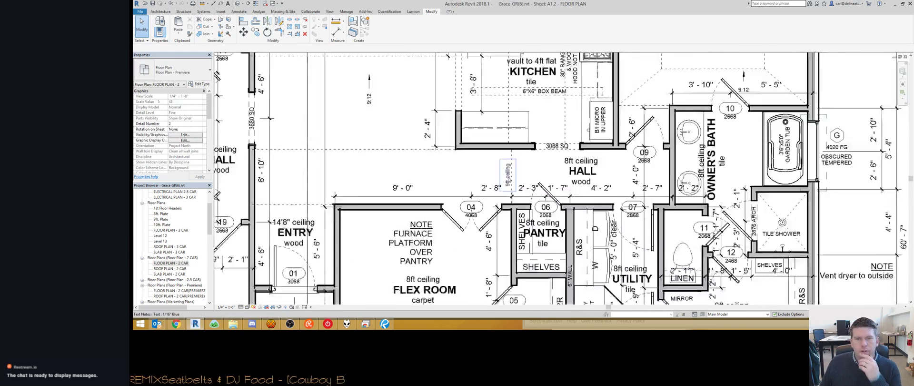
pyautogui.click(232, 324)
pyautogui.click(498, 170)
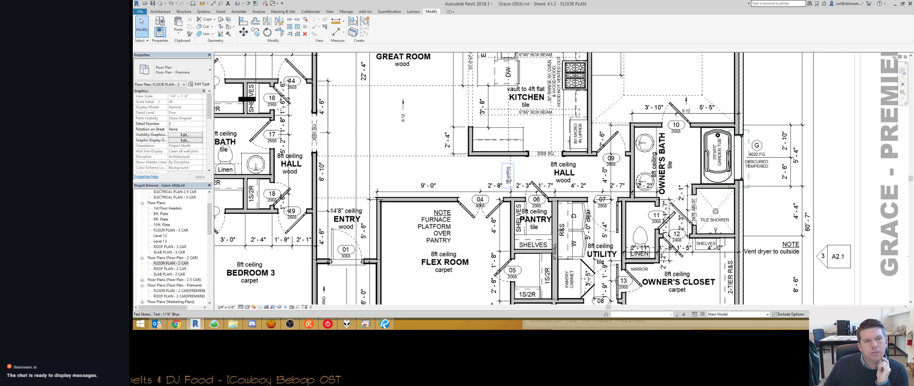
pyautogui.moveTo(454, 178); pyautogui.dragTo(489, 178, button='middle')
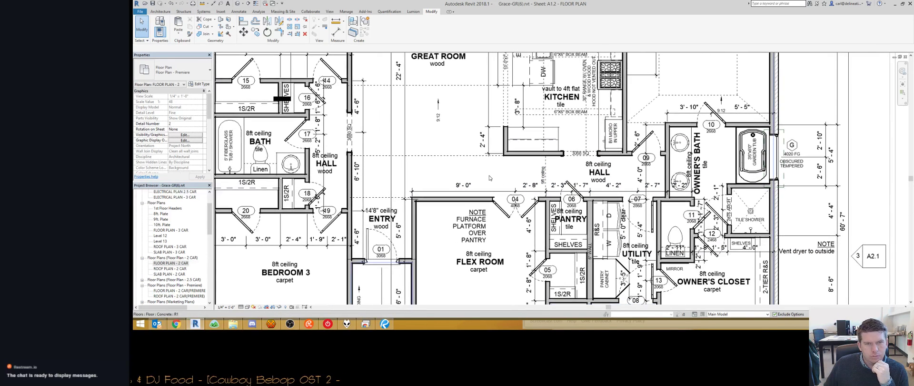
pyautogui.scroll(-2, 468, 131)
pyautogui.moveTo(468, 132); pyautogui.dragTo(461, 194, button='middle')
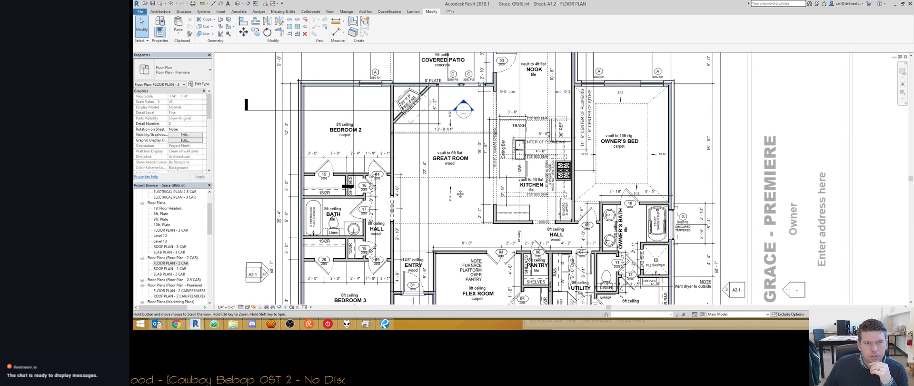
pyautogui.moveTo(461, 193); pyautogui.dragTo(454, 169, button='middle')
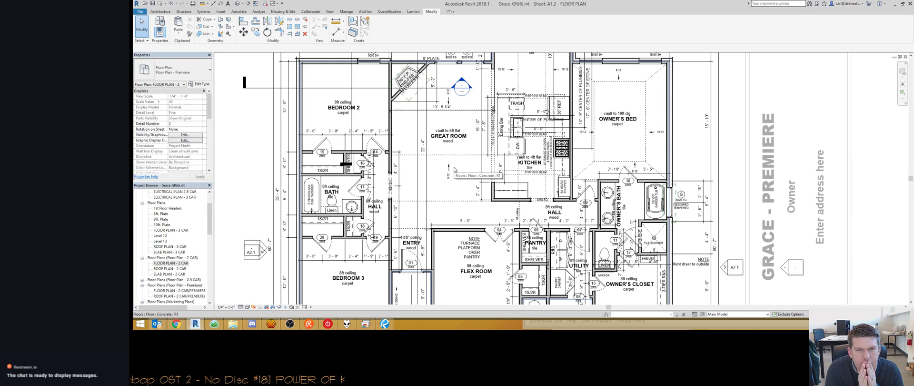
pyautogui.scroll(4, 518, 214)
pyautogui.click(518, 214)
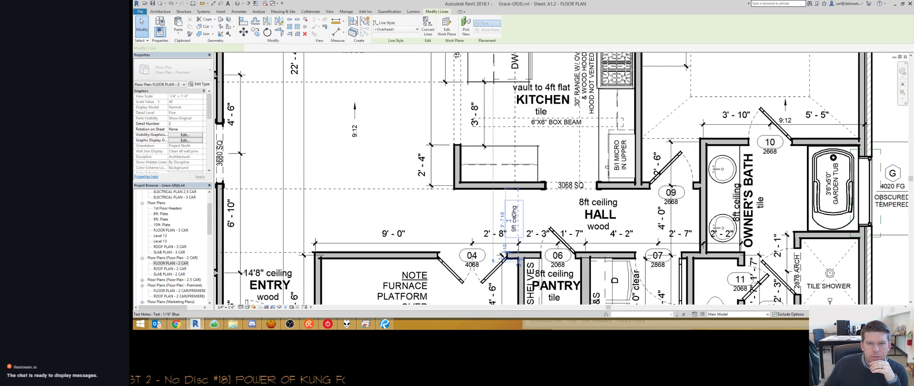
pyautogui.press('Delete')
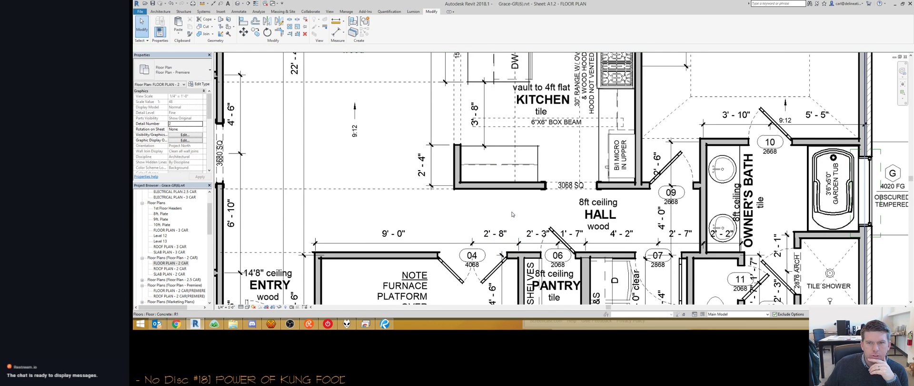
# Step: Switch to File Explorer and bring up the Banks base plan's Issued PDFs folder
pyautogui.scroll(-3, 512, 214)
pyautogui.scroll(-1, 500, 208)
pyautogui.scroll(-1, 493, 169)
pyautogui.moveTo(492, 167)
pyautogui.mouseDown(button='middle')
pyautogui.moveTo(496, 218)
pyautogui.moveTo(483, 177)
pyautogui.mouseUp(button='middle')
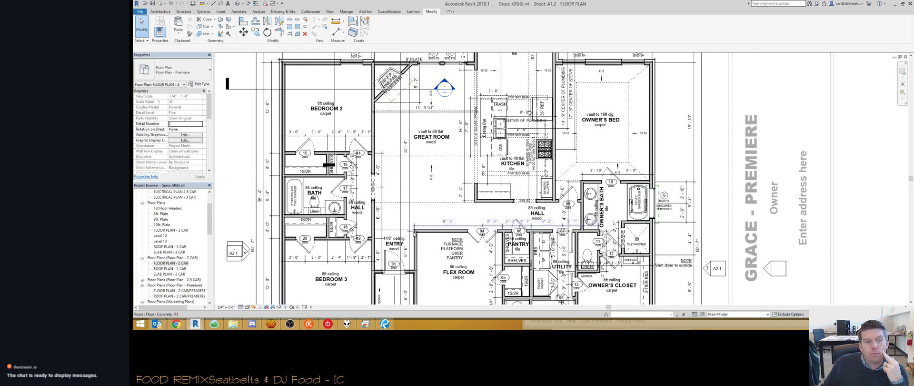
pyautogui.click(233, 323)
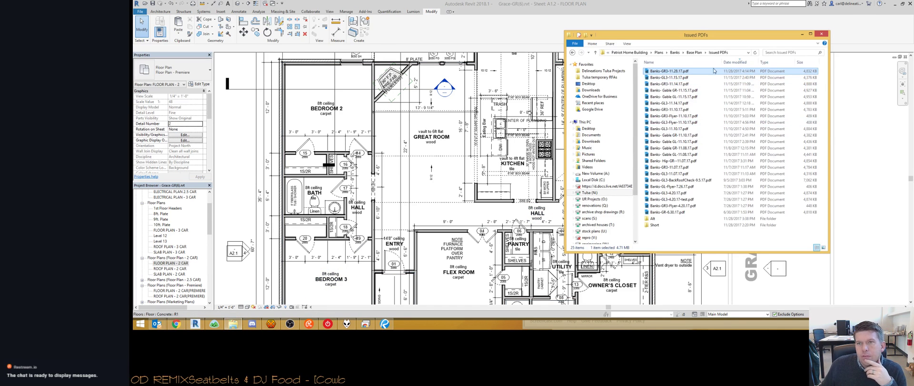
# Step: Open the Resources folder inside the Grace plan's Base Plan folder in File Explorer
pyautogui.click(659, 53)
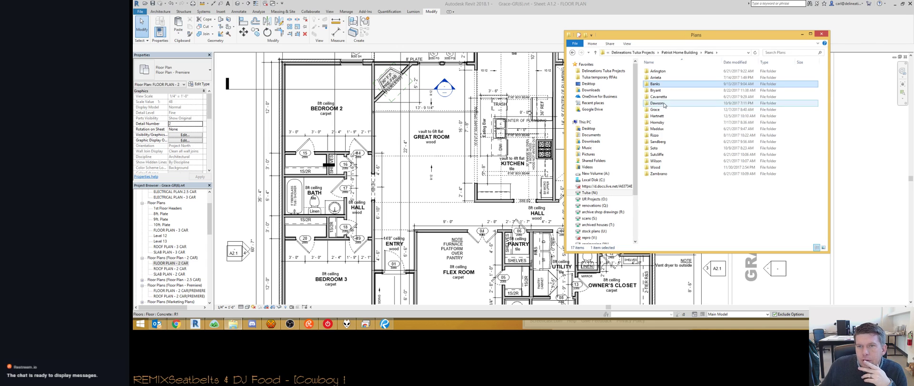
pyautogui.doubleClick(660, 109)
pyautogui.click(658, 73)
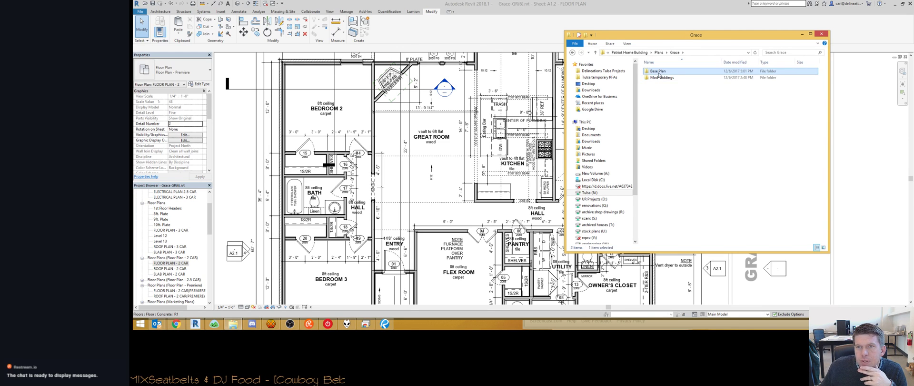
pyautogui.doubleClick(659, 71)
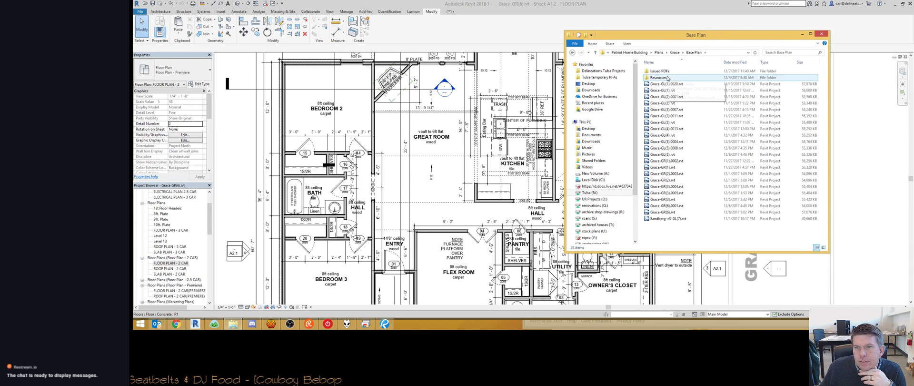
pyautogui.doubleClick(667, 77)
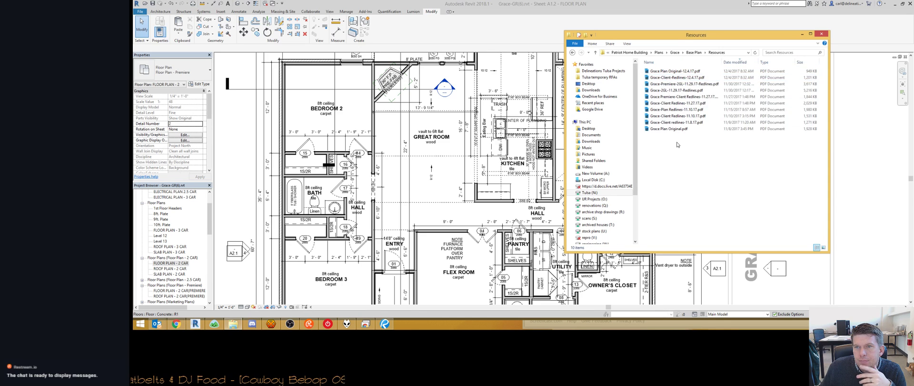
# Step: Open Grace-Client-Redlines-12.4.17.pdf in Bluebeam Revu, review the redlines around the hall, pantry and owner's closet, and close it
pyautogui.click(673, 78)
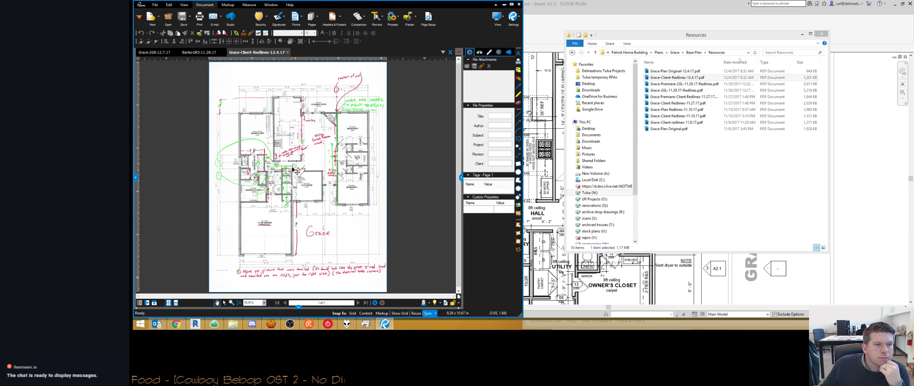
pyautogui.scroll(3, 288, 161)
pyautogui.scroll(2, 296, 174)
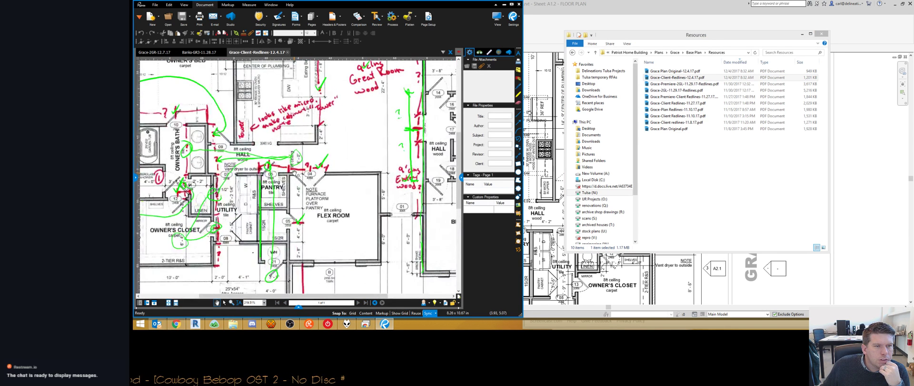
pyautogui.scroll(1, 301, 205)
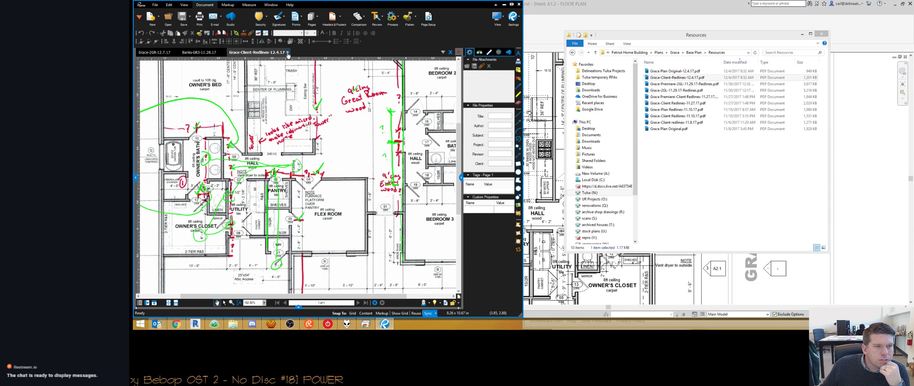
pyautogui.click(288, 55)
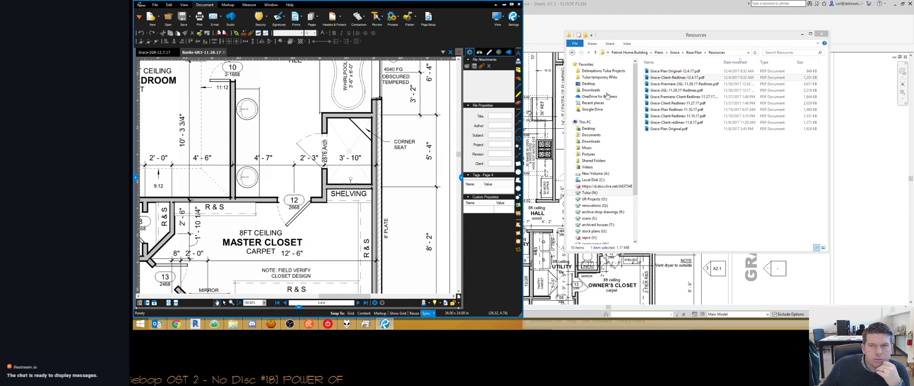
# Step: Open Grace Premiere-Client Redlines-11.27.17 and examine the redlines on the electrical plan page
pyautogui.doubleClick(670, 96)
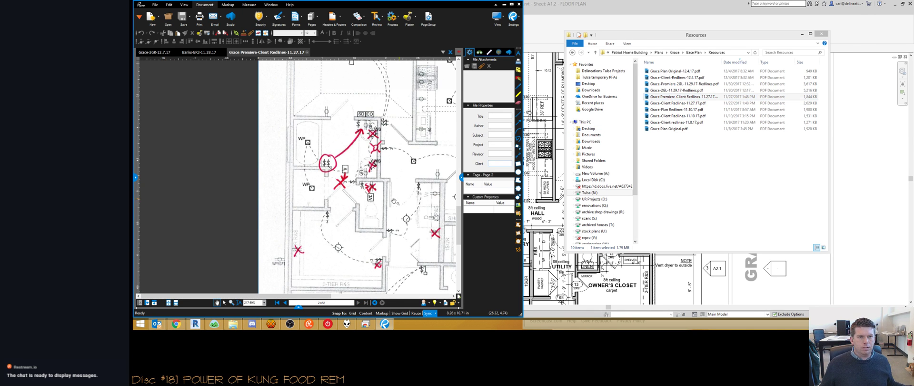
pyautogui.moveTo(341, 206); pyautogui.dragTo(250, 202)
pyautogui.scroll(-1, 250, 202)
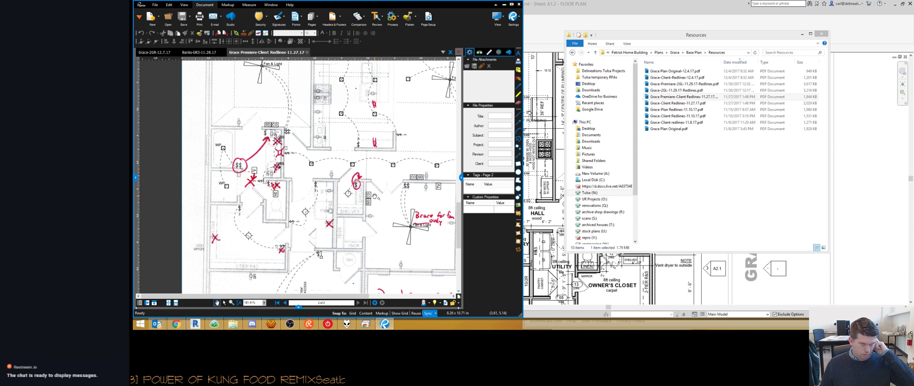
pyautogui.click(715, 98)
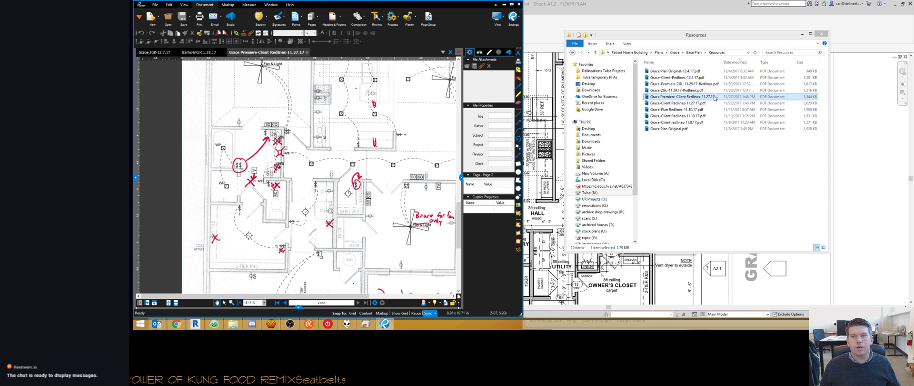
pyautogui.moveTo(391, 172); pyautogui.dragTo(303, 161)
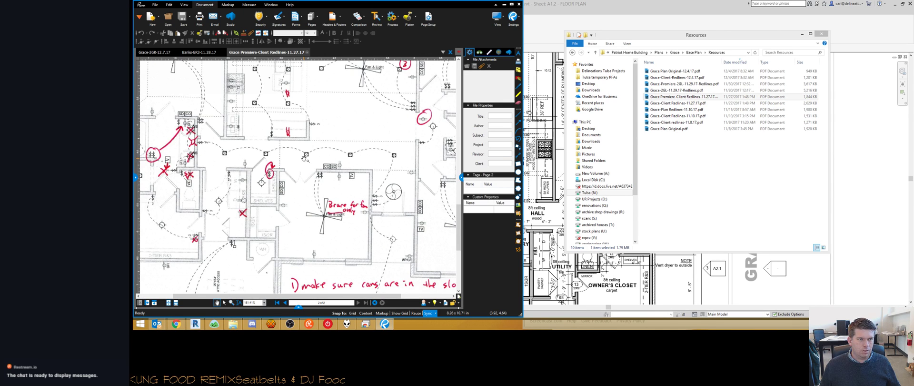
pyautogui.click(662, 104)
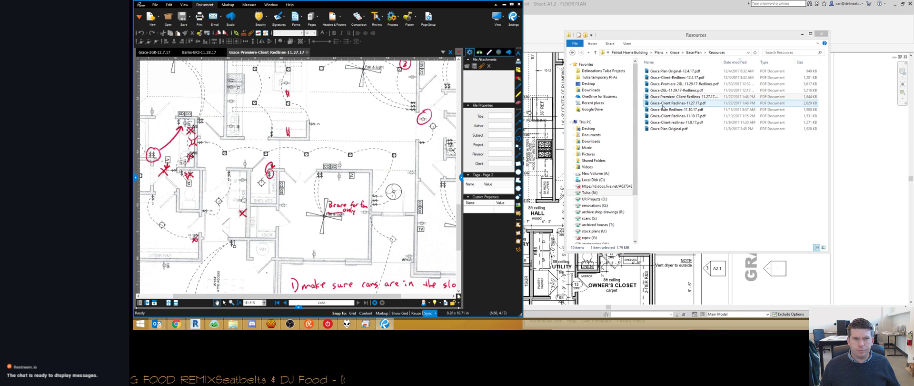
pyautogui.moveTo(380, 138); pyautogui.dragTo(364, 200)
pyautogui.scroll(-1, 361, 193)
pyautogui.moveTo(350, 133); pyautogui.dragTo(349, 200)
pyautogui.moveTo(315, 225); pyautogui.dragTo(305, 160)
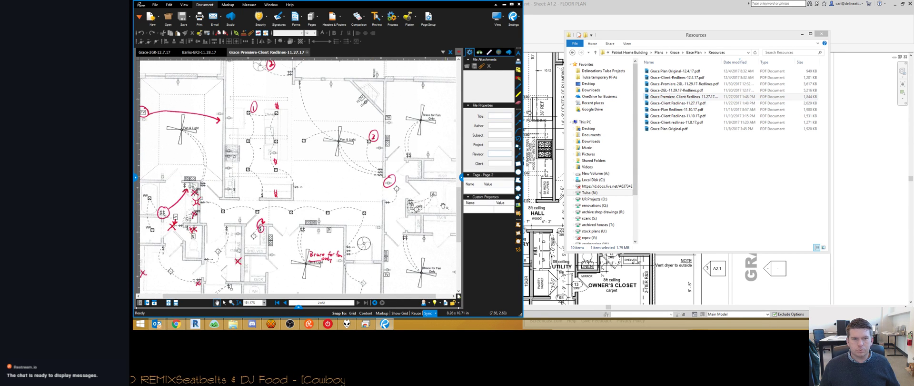
# Step: Check the floor plan page of the Grace Premiere client redlines and close the document
pyautogui.click(284, 303)
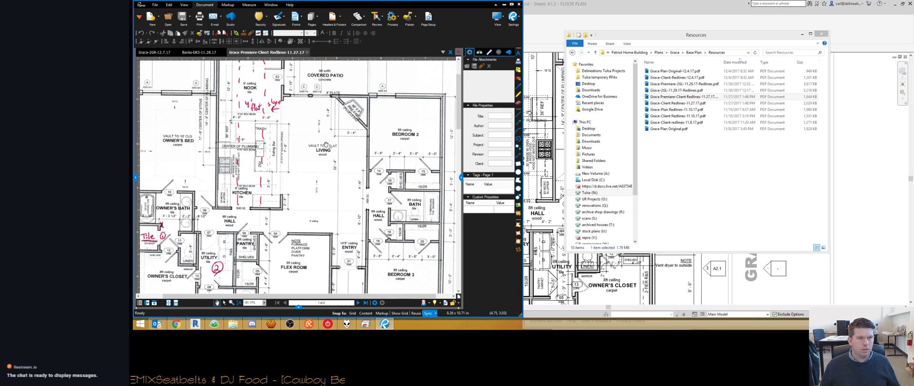
pyautogui.click(667, 100)
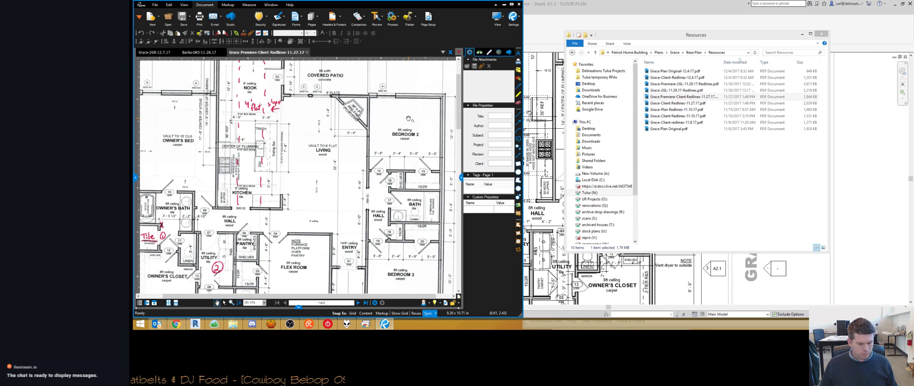
pyautogui.hotkey('ctrl', 'w')
# Step: Open Grace-Client Redlines-11.27.17.pdf, review the electrical and floor plan pages with their notes, and close it
pyautogui.doubleClick(674, 103)
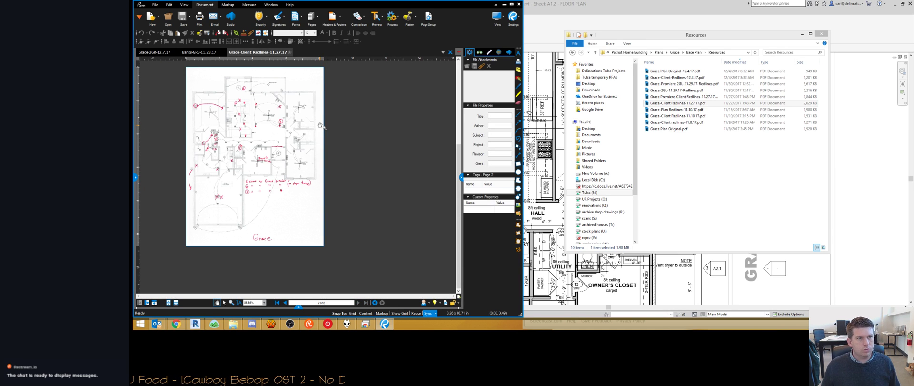
pyautogui.scroll(1, 246, 148)
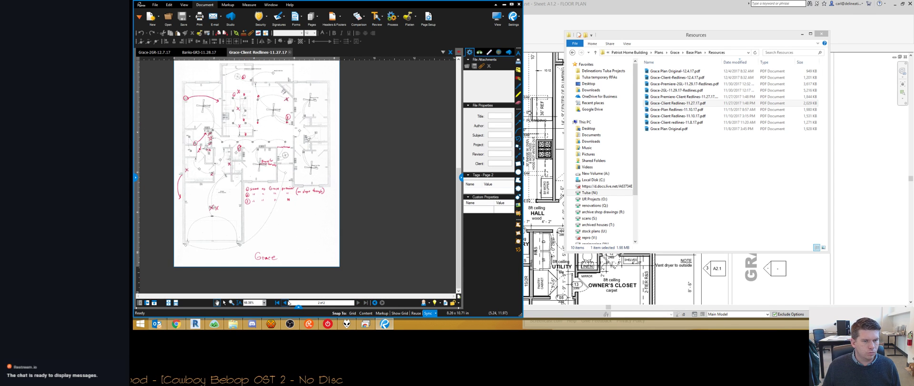
pyautogui.click(288, 302)
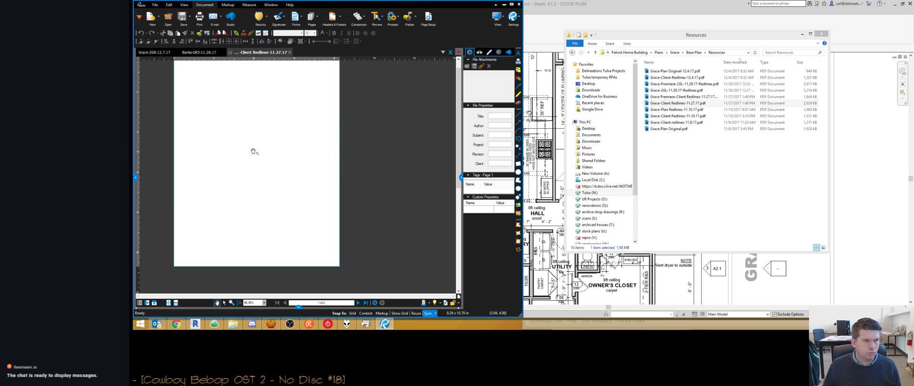
pyautogui.scroll(5, 249, 149)
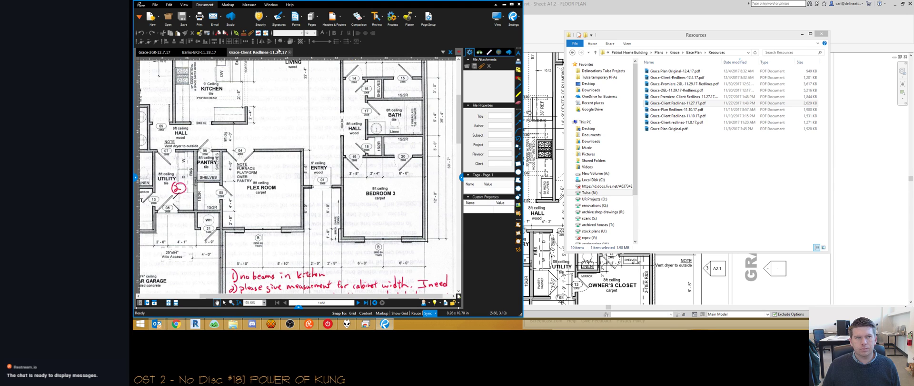
pyautogui.click(289, 52)
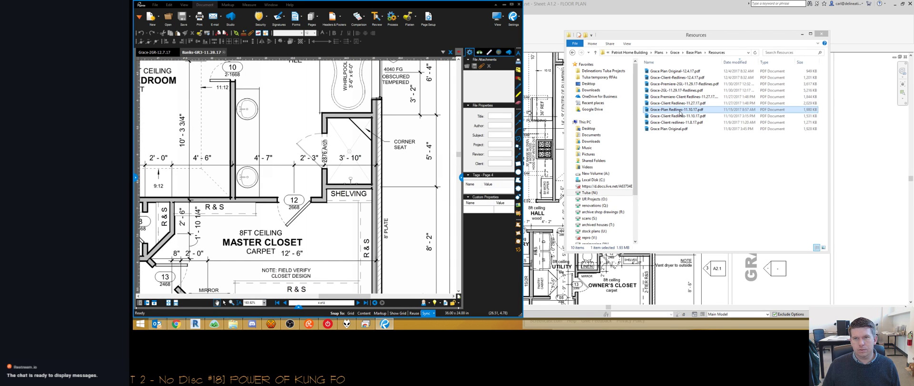
# Step: Open Grace-Plan Redlines-11.10.17.pdf, review the marked-up floor plan and its numbered notes, and close it
pyautogui.click(679, 110)
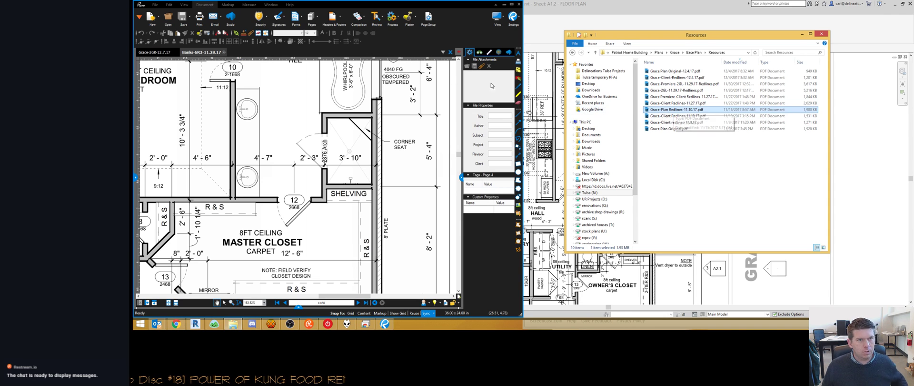
pyautogui.moveTo(220, 55); pyautogui.dragTo(231, 54)
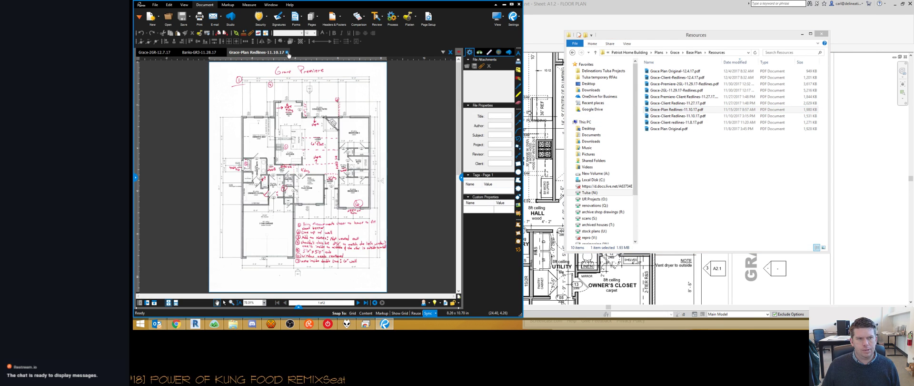
pyautogui.scroll(3, 298, 167)
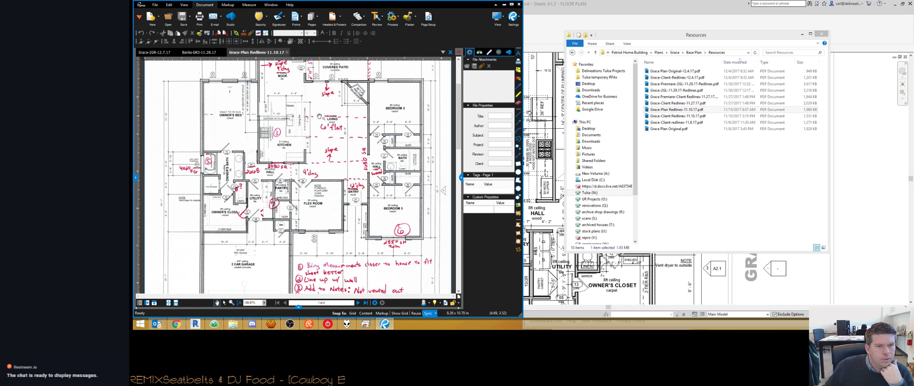
pyautogui.click(287, 52)
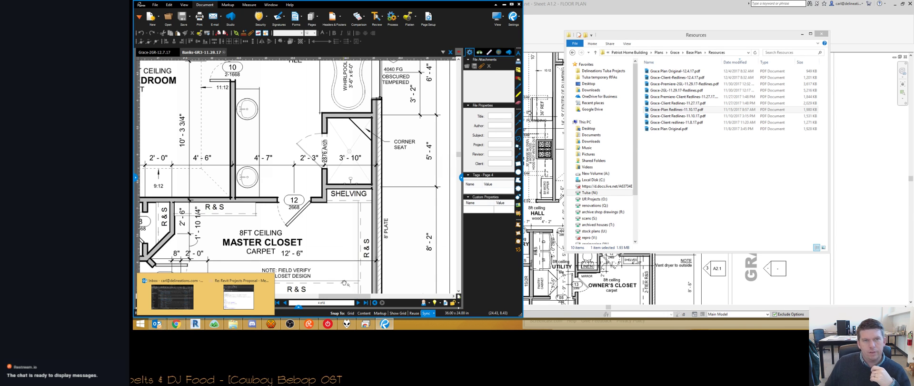
# Step: Return to Revit and examine the Grace Premiere floor plan sheet around the great room, kitchen, hall and entry
pyautogui.click(518, 4)
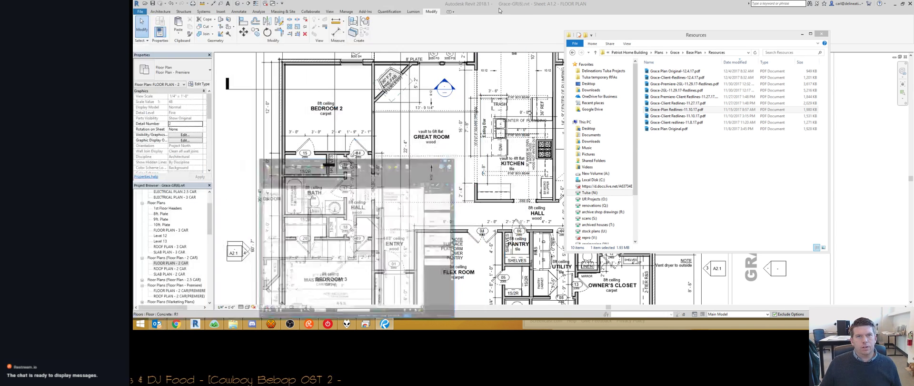
pyautogui.click(486, 213)
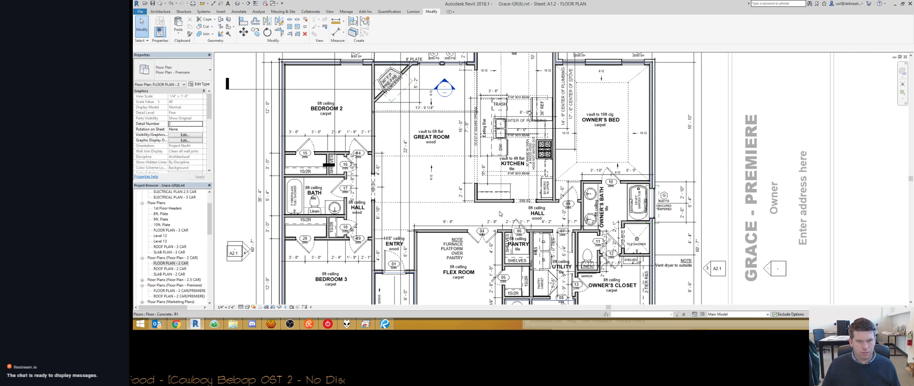
pyautogui.scroll(3, 456, 205)
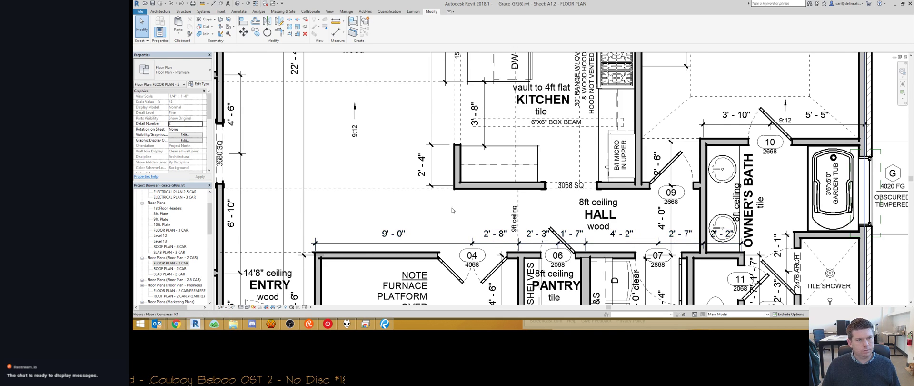
pyautogui.scroll(-2, 457, 202)
pyautogui.scroll(-1, 462, 198)
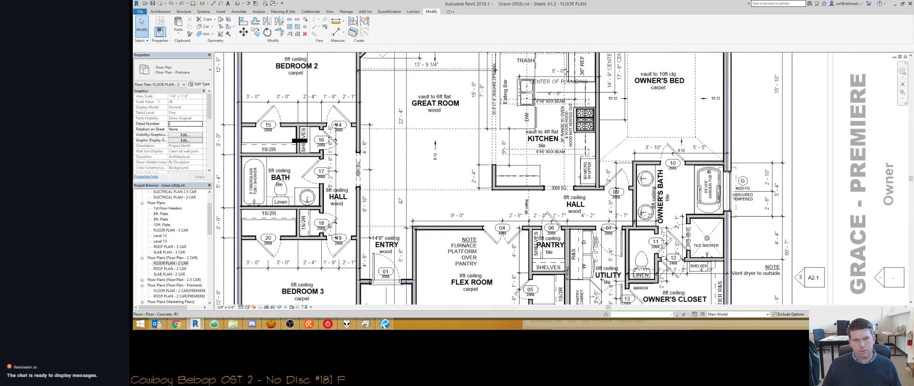
pyautogui.moveTo(489, 217); pyautogui.dragTo(382, 220, button='middle')
pyautogui.scroll(-4, 382, 220)
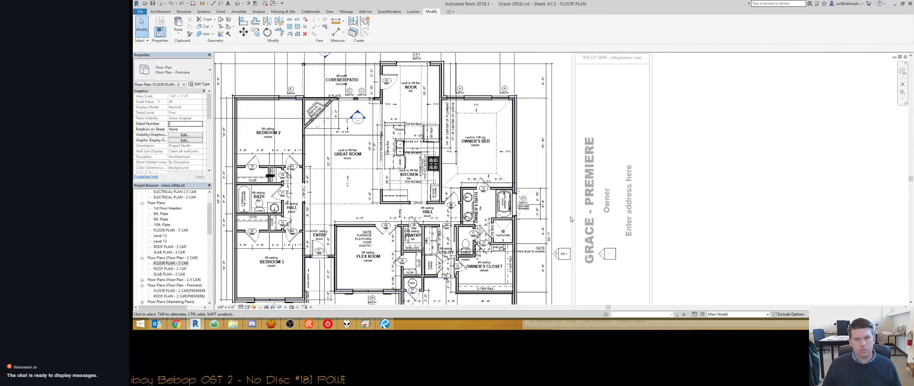
pyautogui.moveTo(358, 215); pyautogui.dragTo(423, 200, button='middle')
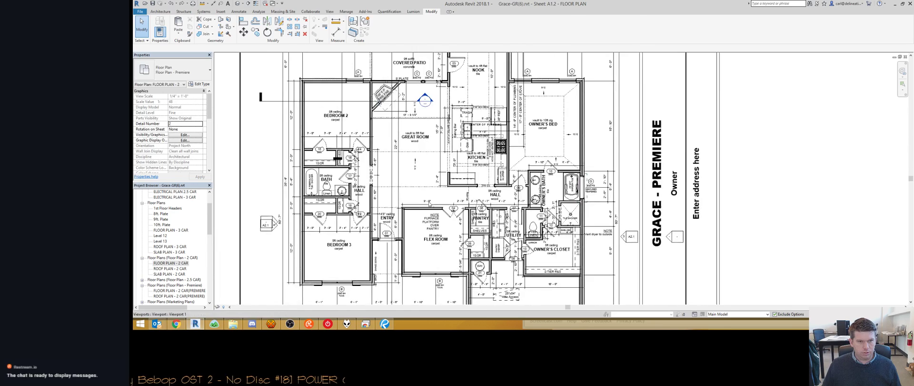
pyautogui.scroll(-2, 422, 200)
pyautogui.scroll(6, 362, 213)
pyautogui.scroll(-5, 363, 214)
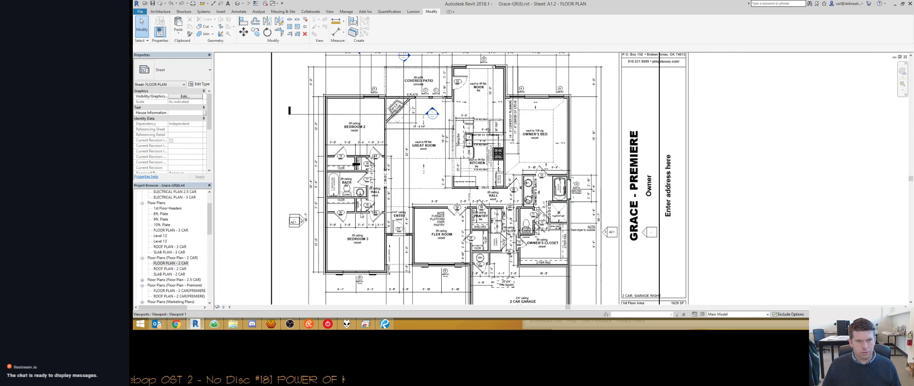
# Step: Switch to Bluebeam Revu and show the whole floor plan sheet A1.2 of Grace-2GR-12.7.17
pyautogui.click(385, 324)
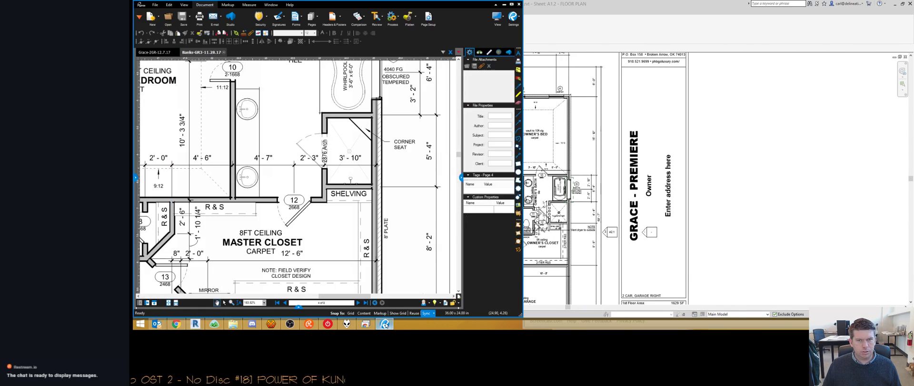
pyautogui.click(157, 53)
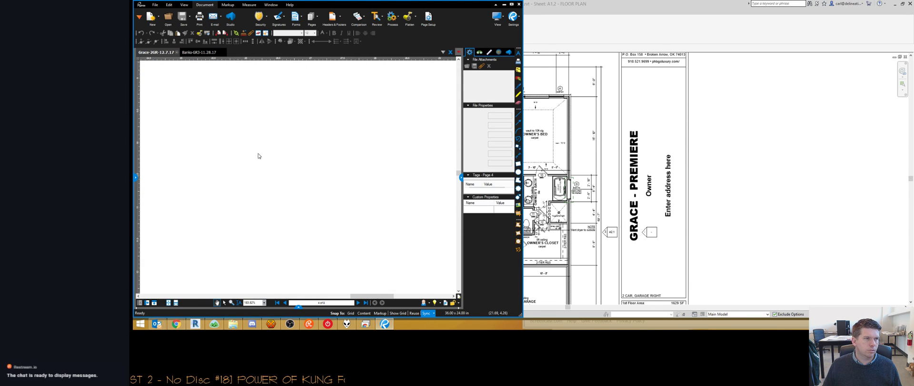
pyautogui.hotkey('ctrl', '0')
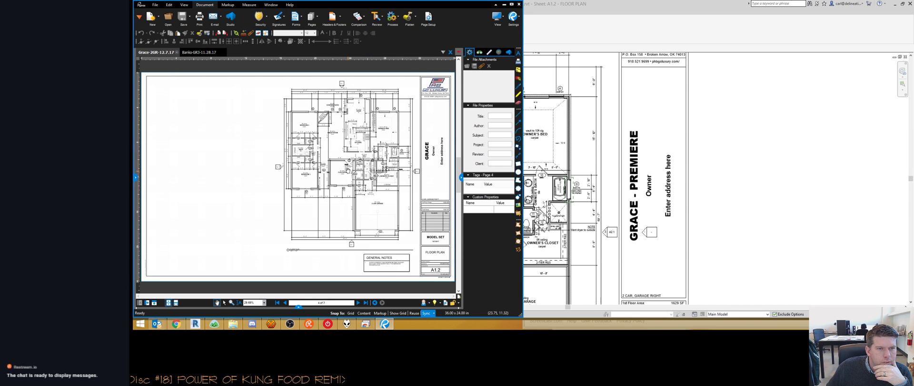
# Step: Examine the kitchen, hall and pantry area on sheet A1.2 of the Grace-2GR-12.7.17 PDF
pyautogui.scroll(5, 348, 170)
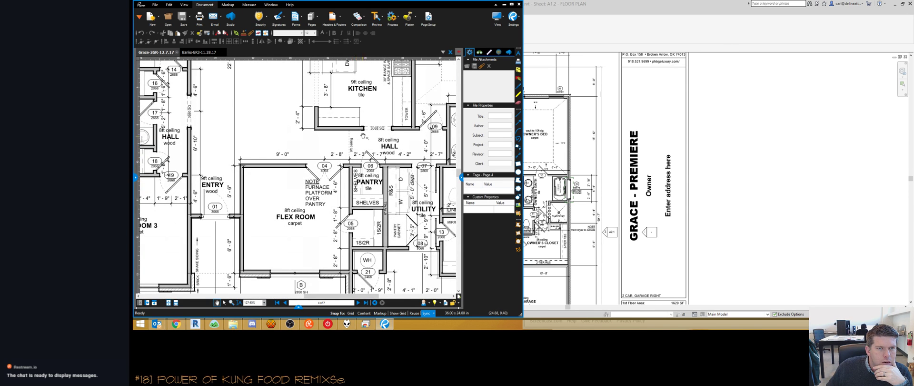
pyautogui.scroll(-4, 374, 148)
pyautogui.scroll(2, 354, 198)
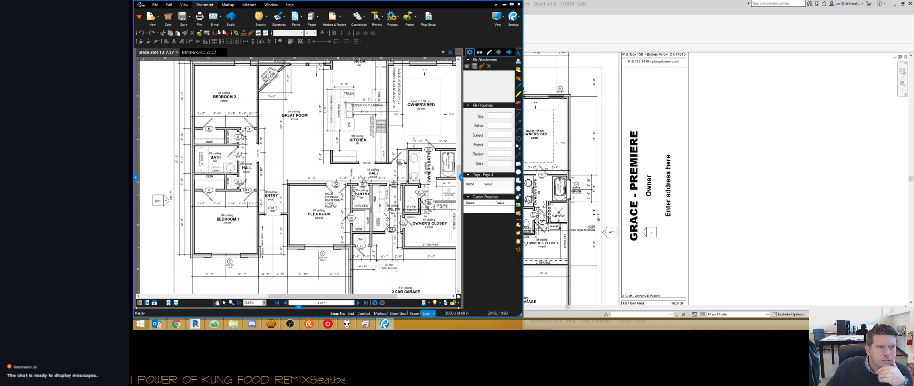
# Step: Switch to Revit and bring up the FLOOR PLAN - 2 CAR view
pyautogui.click(627, 179)
pyautogui.hotkey('ctrl', 'Tab')
pyautogui.hotkey('ctrl', 'Tab')
pyautogui.hotkey('ctrl', 'Tab')
pyautogui.hotkey('ctrl', 'Tab')
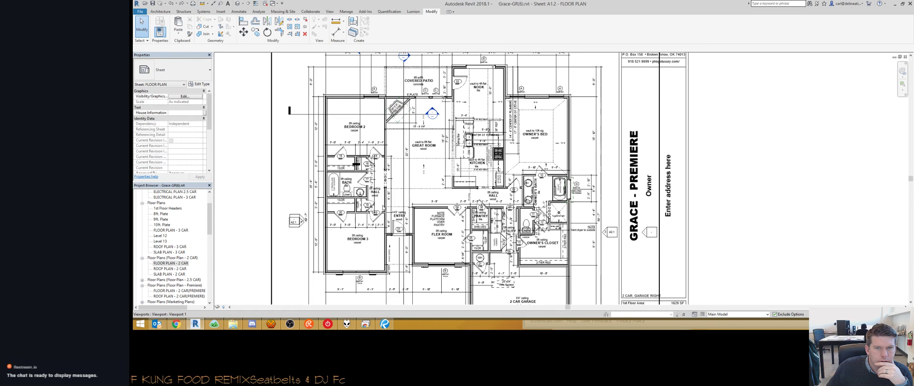
pyautogui.hotkey('ctrl', 'Tab')
# Step: Move the rotated "9ft ceiling" note at the hall opening to the left side of the dashed ceiling line
pyautogui.scroll(3, 513, 190)
pyautogui.click(513, 185)
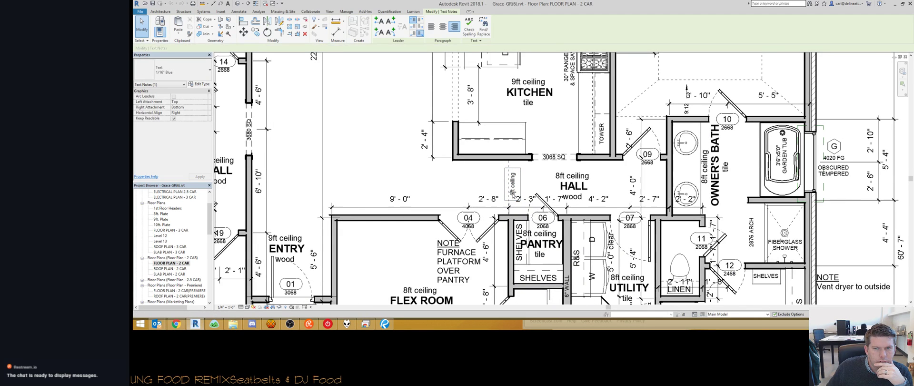
pyautogui.doubleClick(513, 190)
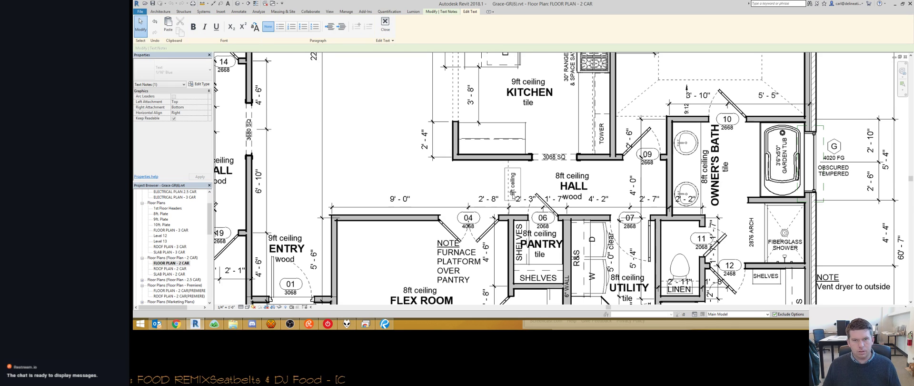
pyautogui.click(479, 186)
pyautogui.moveTo(523, 168); pyautogui.dragTo(512, 167)
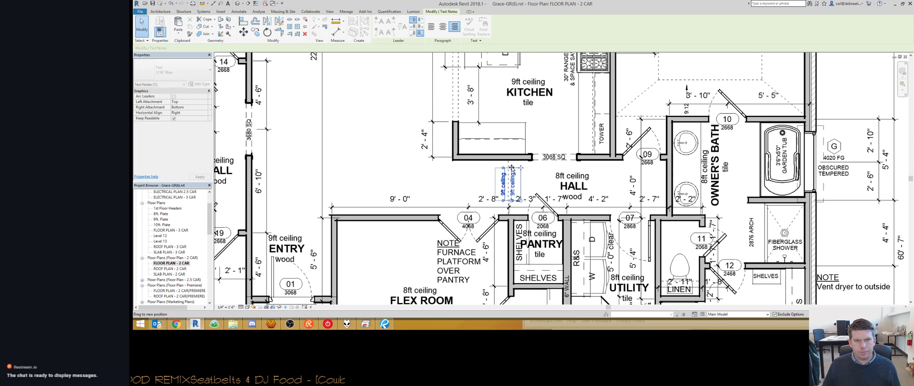
pyautogui.doubleClick(502, 189)
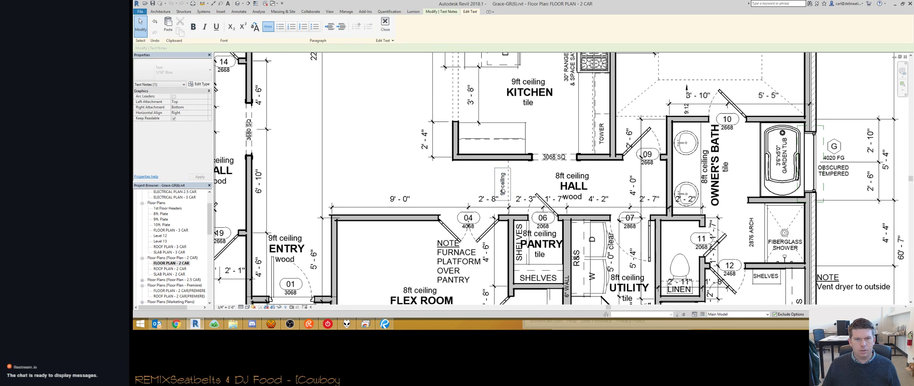
pyautogui.click(483, 181)
# Step: Examine the ceiling notes and dimensions around the great room, kitchen, hall and owner's suite in the 2-car floor plan
pyautogui.scroll(-3, 493, 262)
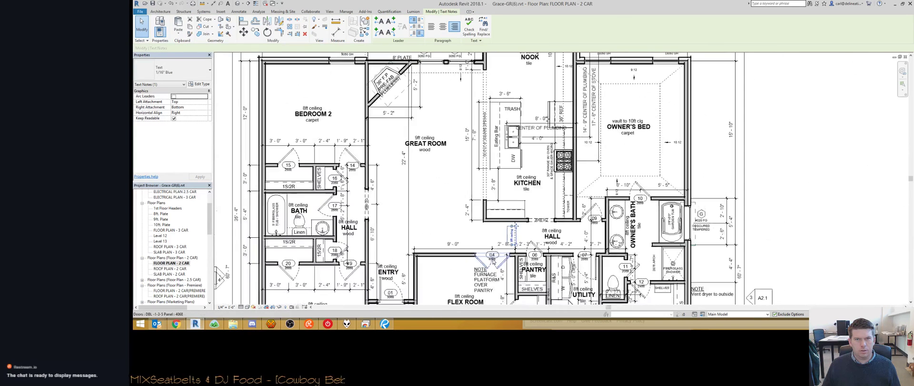
pyautogui.keyDown('ctrl'); pyautogui.scroll(1, 433, 246); pyautogui.keyUp('ctrl')
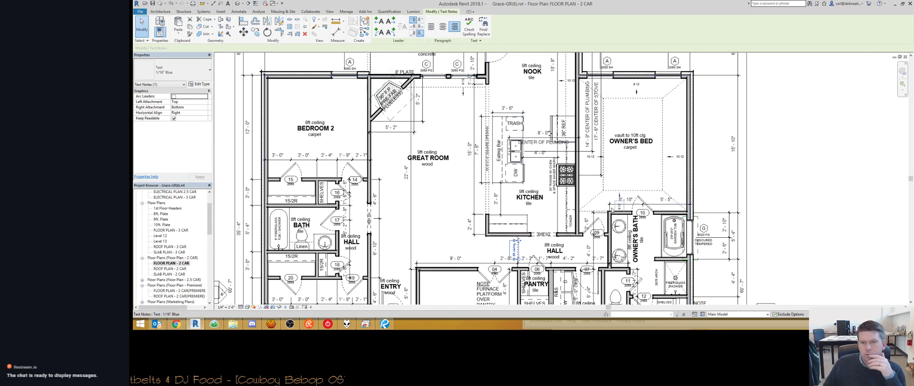
pyautogui.moveTo(610, 206); pyautogui.dragTo(599, 115, button='middle')
pyautogui.moveTo(571, 187); pyautogui.dragTo(509, 125, button='middle')
pyautogui.moveTo(449, 187); pyautogui.dragTo(451, 283, button='middle')
pyautogui.moveTo(569, 79)
pyautogui.mouseDown(button='middle')
pyautogui.moveTo(571, 151)
pyautogui.moveTo(573, 76)
pyautogui.mouseUp(button='middle')
pyautogui.scroll(4, 484, 177)
pyautogui.press('Escape')
pyautogui.scroll(-4, 483, 176)
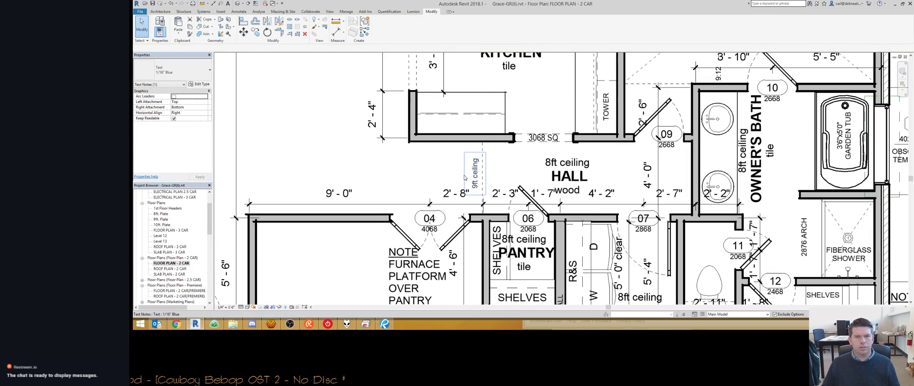
pyautogui.press('Escape')
pyautogui.moveTo(345, 181); pyautogui.dragTo(392, 197, button='middle')
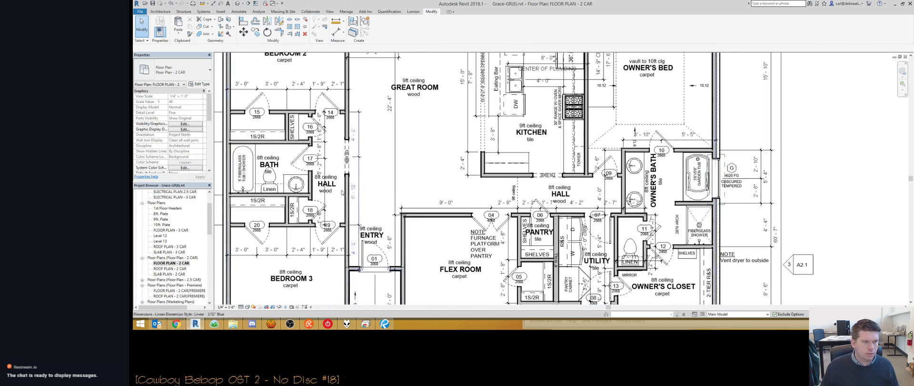
pyautogui.scroll(-1, 222, 225)
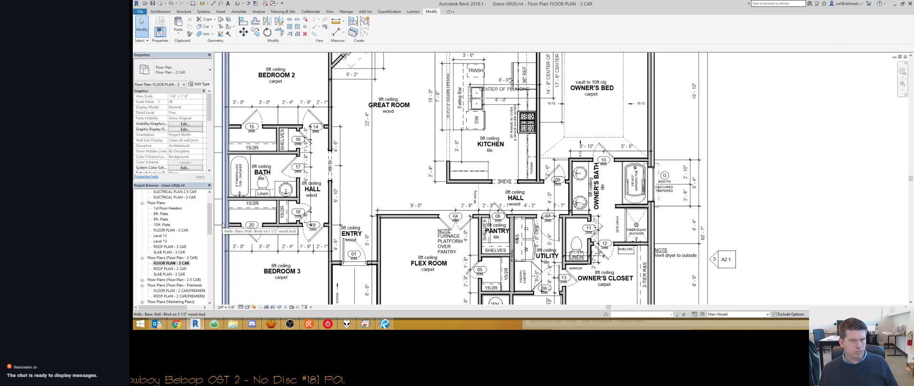
# Step: Bring up sheet A1.2 FLOOR PLAN and examine its ceiling notes and dimensions around the kitchen, hall and owner's bath
pyautogui.hotkey('ctrl', 'Tab')
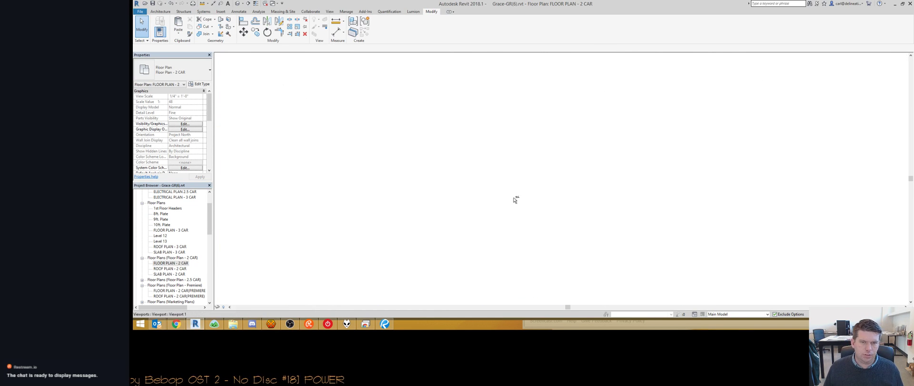
pyautogui.hotkey('ctrl', 'Tab')
pyautogui.scroll(5, 469, 200)
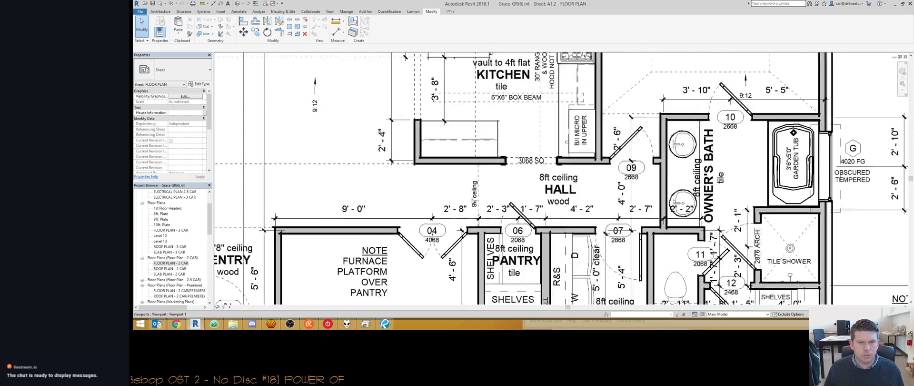
pyautogui.scroll(-3, 475, 188)
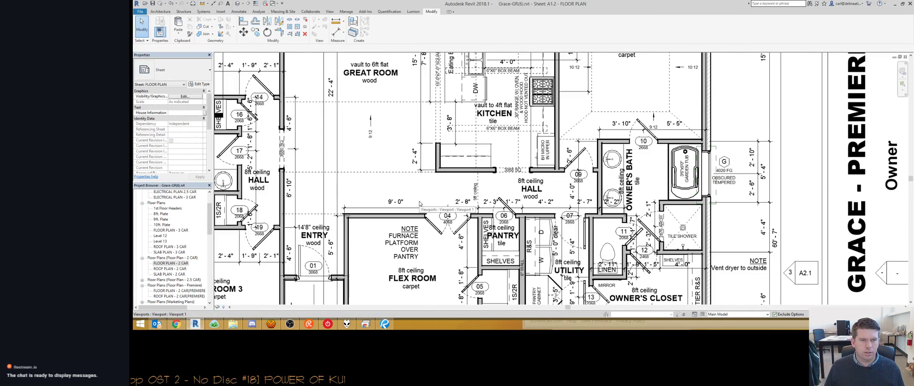
pyautogui.scroll(-4, 425, 189)
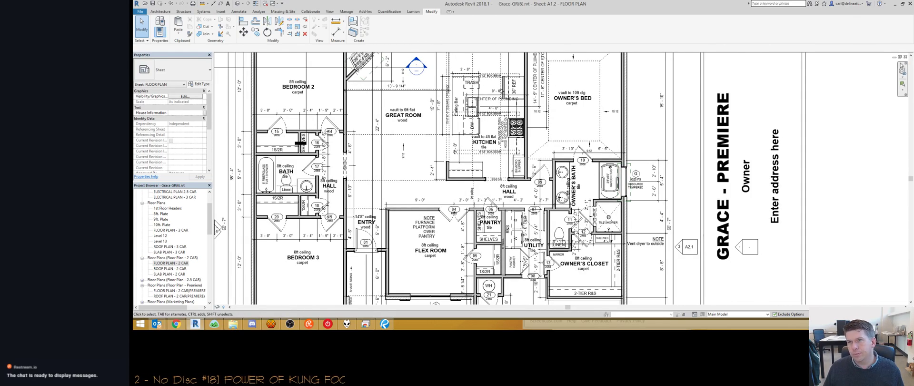
pyautogui.scroll(-1, 619, 158)
pyautogui.scroll(5, 658, 199)
pyautogui.scroll(-5, 626, 159)
pyautogui.scroll(2, 610, 189)
pyautogui.scroll(-1, 611, 188)
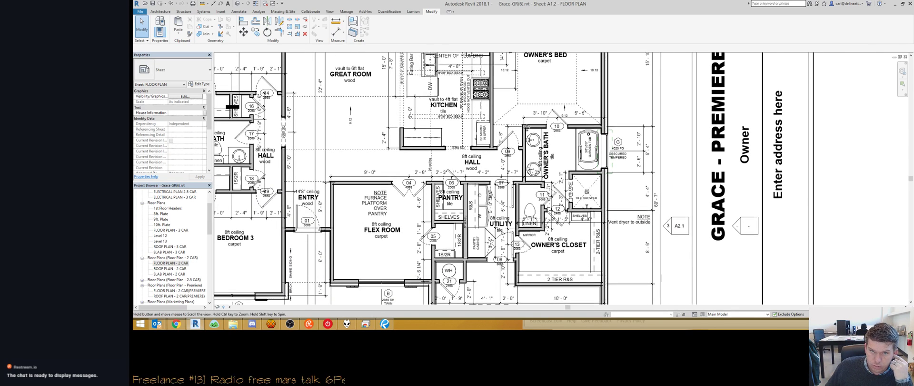
pyautogui.moveTo(530, 119); pyautogui.dragTo(529, 142, button='middle')
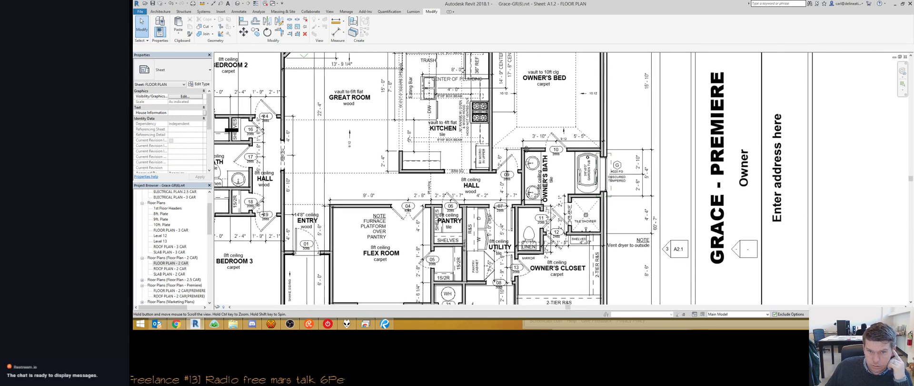
# Step: Activate the floor plan viewport and extend the dimension string above the owner's bath with a witness line at the owner's bedroom's left wall
pyautogui.doubleClick(518, 136)
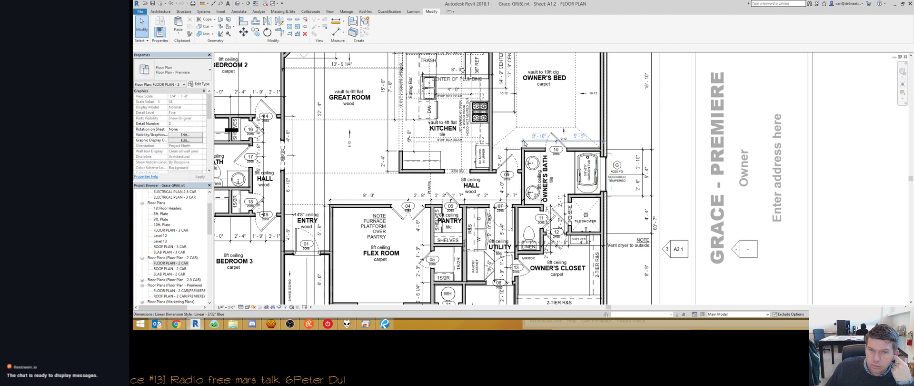
pyautogui.click(524, 142)
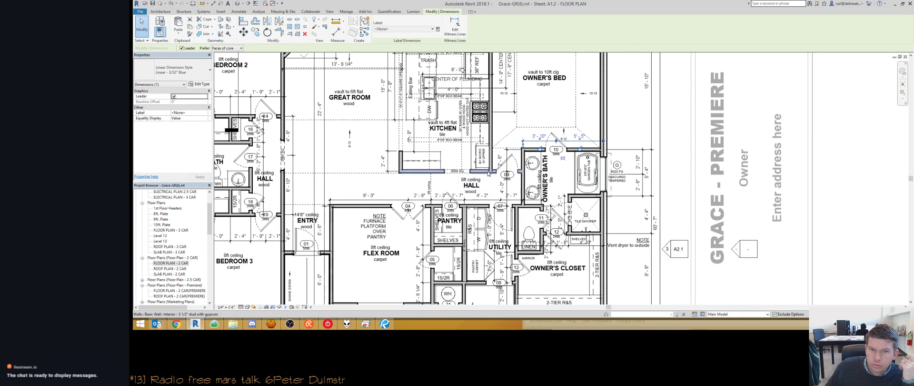
pyautogui.click(459, 37)
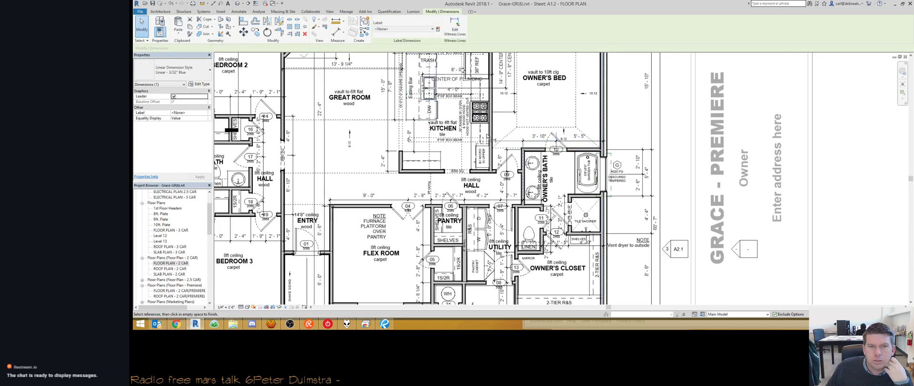
pyautogui.scroll(-3, 487, 136)
pyautogui.scroll(6, 458, 203)
pyautogui.click(458, 203)
pyautogui.click(496, 184)
pyautogui.scroll(-3, 500, 148)
pyautogui.moveTo(496, 185); pyautogui.dragTo(494, 146, button='middle')
pyautogui.click(516, 150)
# Step: Review the great room, kitchen and owner's bedroom annotations in the active viewport and deactivate it
pyautogui.scroll(-1, 494, 147)
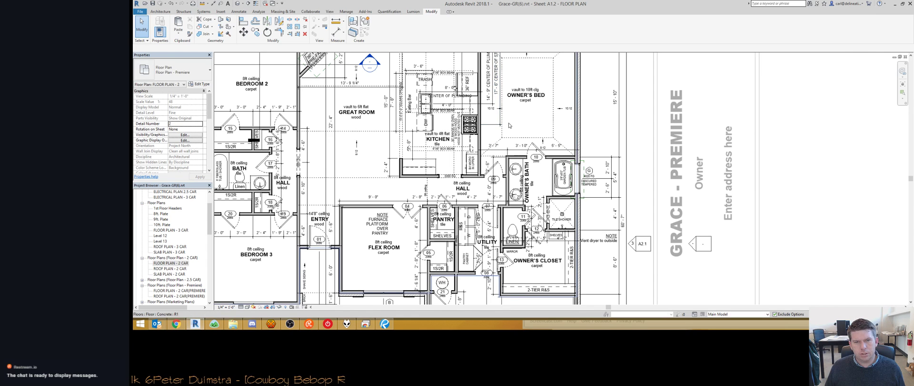
pyautogui.moveTo(508, 125); pyautogui.dragTo(508, 183, button='middle')
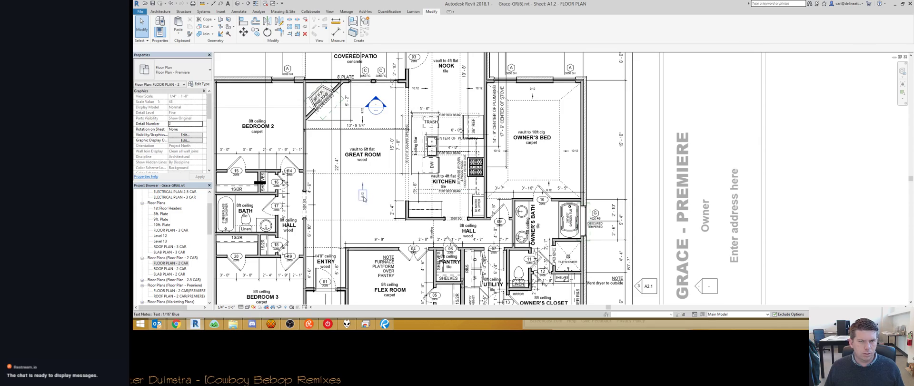
pyautogui.moveTo(364, 196); pyautogui.dragTo(367, 214, button='middle')
pyautogui.scroll(2, 439, 155)
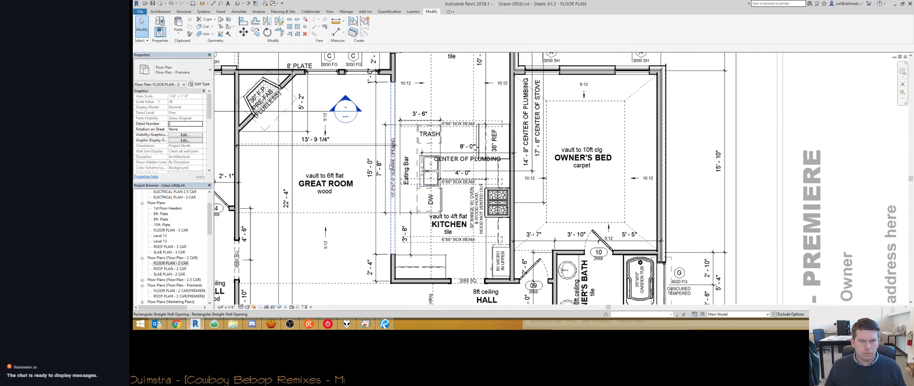
pyautogui.scroll(-5, 359, 188)
pyautogui.doubleClick(359, 188)
pyautogui.scroll(-3, 353, 166)
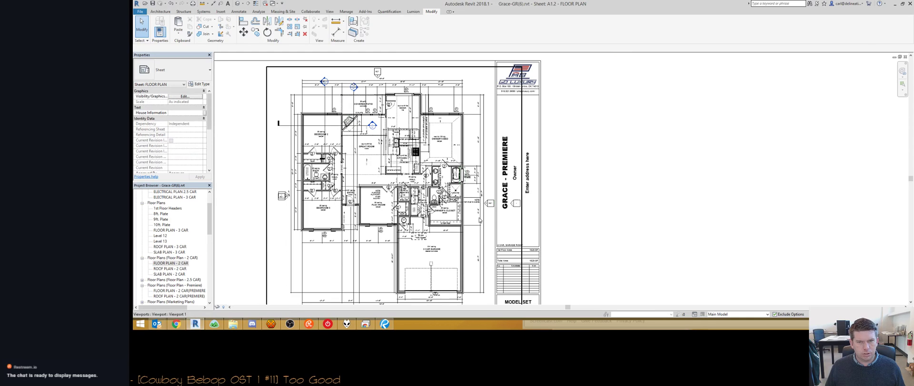
# Step: Activate the floor plan viewport, remove the stray elevation marker overlapping the title block, and deactivate the viewport
pyautogui.doubleClick(482, 160)
pyautogui.moveTo(503, 191); pyautogui.dragTo(539, 228)
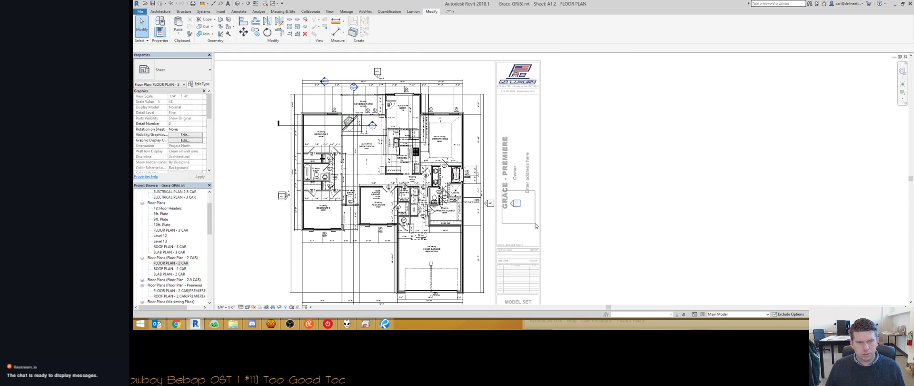
pyautogui.click(446, 256)
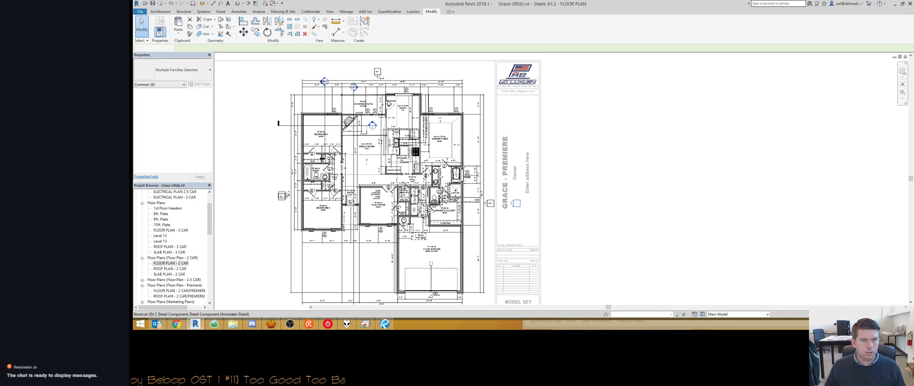
pyautogui.scroll(-2, 449, 241)
pyautogui.scroll(1, 448, 241)
pyautogui.doubleClick(291, 210)
# Step: Move the FLOOR PLAN viewport title closer beneath the plan and shorten its line to end before the title block
pyautogui.moveTo(346, 222); pyautogui.dragTo(347, 164, button='middle')
pyautogui.scroll(3, 346, 165)
pyautogui.click(296, 237)
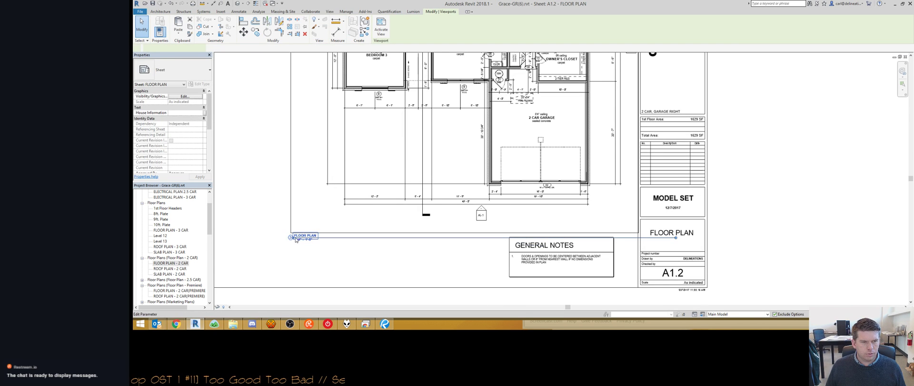
pyautogui.click(345, 264)
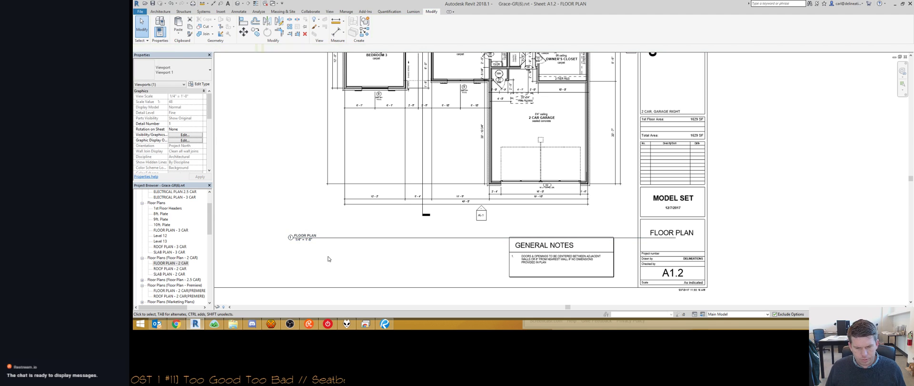
pyautogui.moveTo(306, 240); pyautogui.dragTo(344, 235)
pyautogui.click(624, 232)
pyautogui.click(762, 108)
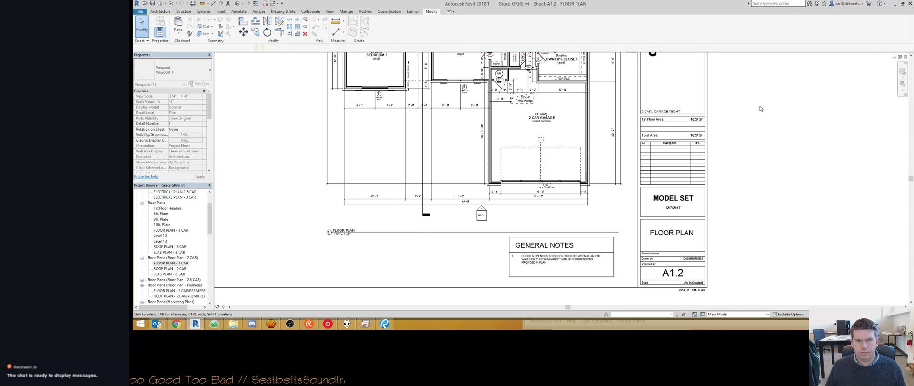
# Step: Check the floor plan sheet from the bedrooms and entry up to the great room, nook and covered patio
pyautogui.moveTo(739, 143); pyautogui.dragTo(737, 235, button='middle')
pyautogui.scroll(-2, 714, 236)
pyautogui.moveTo(704, 210); pyautogui.dragTo(647, 249, button='middle')
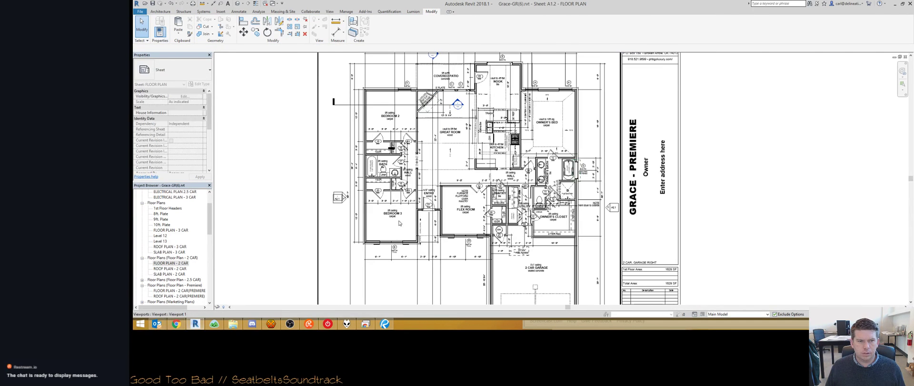
pyautogui.scroll(4, 405, 224)
pyautogui.scroll(-2, 430, 209)
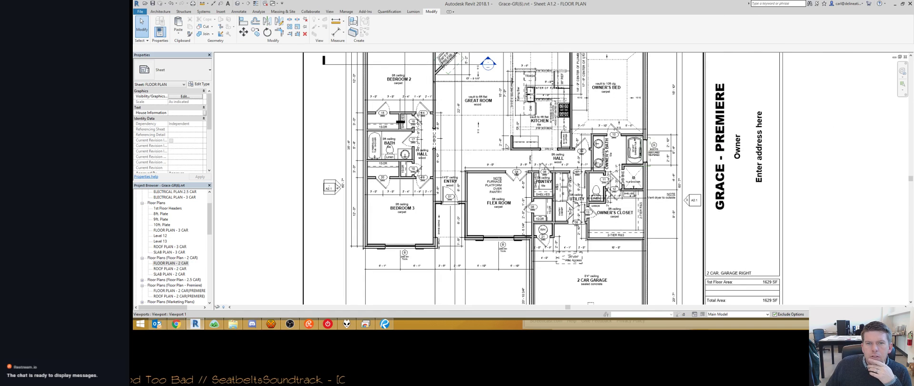
pyautogui.moveTo(506, 146); pyautogui.dragTo(469, 172, button='middle')
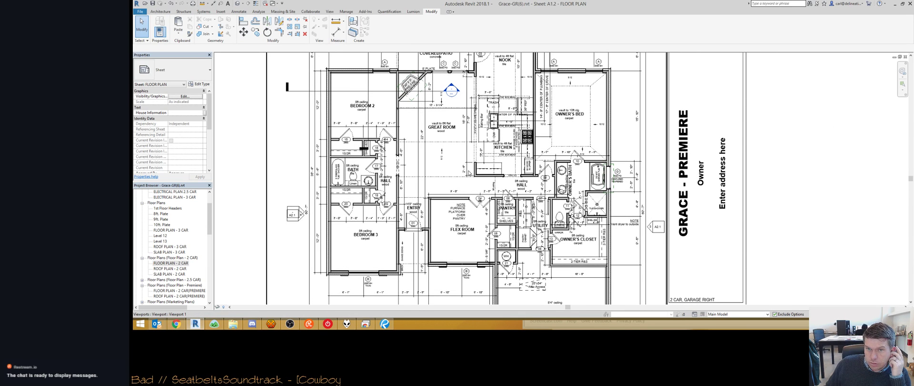
pyautogui.scroll(3, 519, 162)
pyautogui.scroll(-3, 519, 162)
pyautogui.moveTo(519, 163); pyautogui.dragTo(525, 250, button='middle')
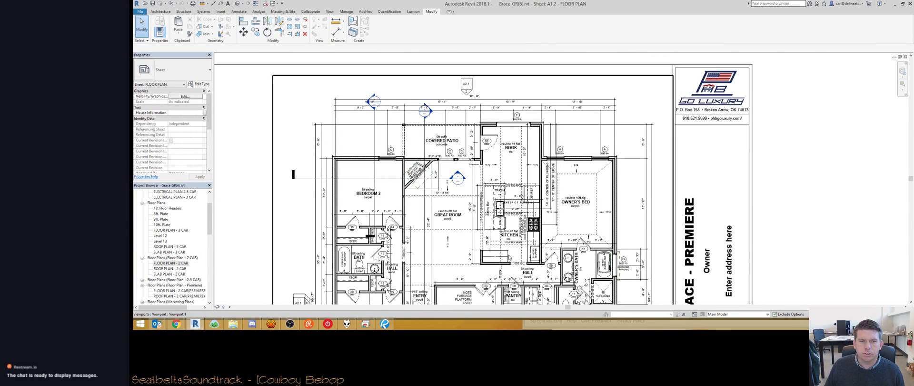
pyautogui.scroll(3, 450, 194)
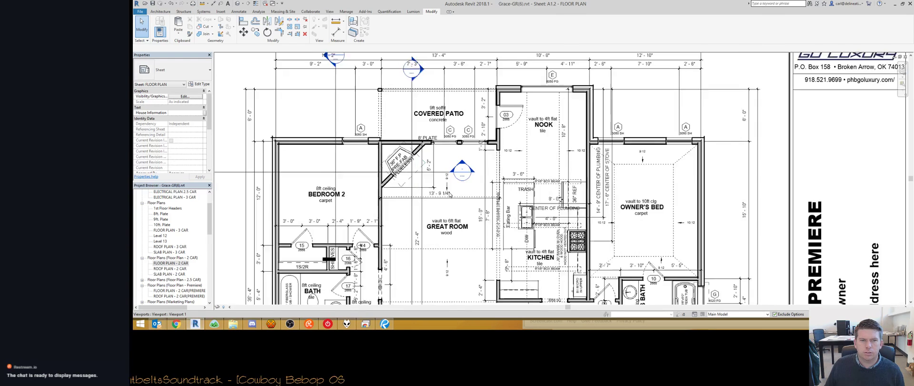
# Step: Activate the floor plan viewport and delete the horizontal 13' - 9 1/4" dimension across the great room
pyautogui.doubleClick(449, 205)
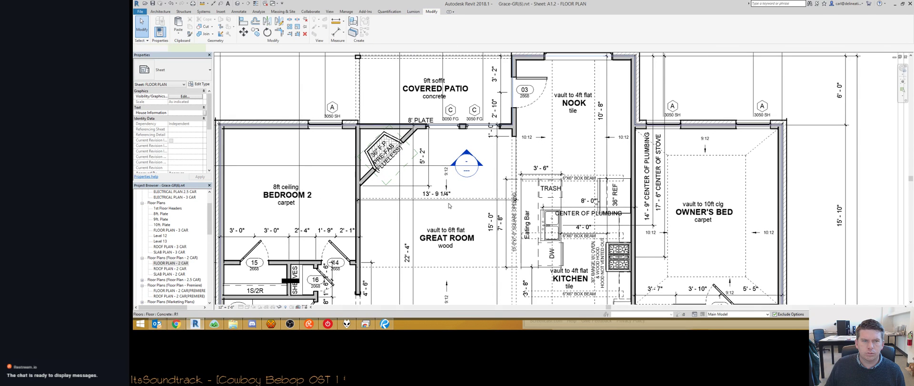
pyautogui.click(446, 204)
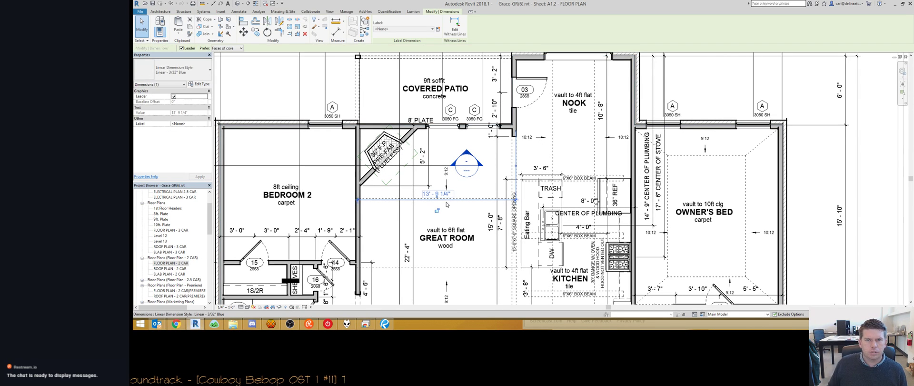
pyautogui.press('Escape')
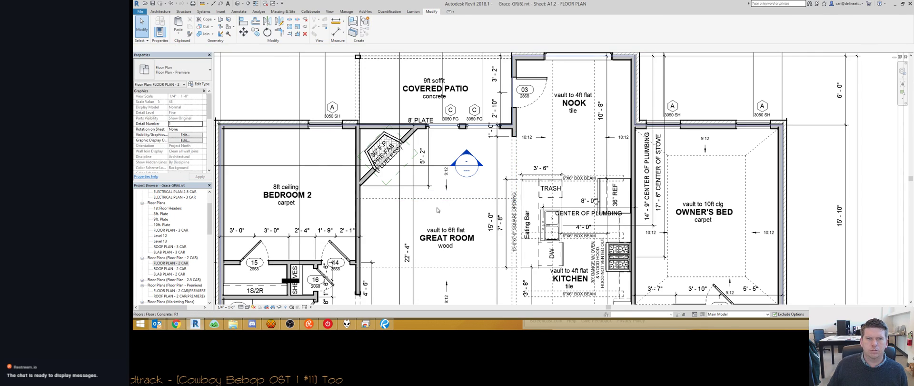
# Step: Add a witness line at the wall between kitchen and hall to the great room's vertical 22' - 4" dimension
pyautogui.scroll(-3, 437, 210)
pyautogui.scroll(2, 412, 230)
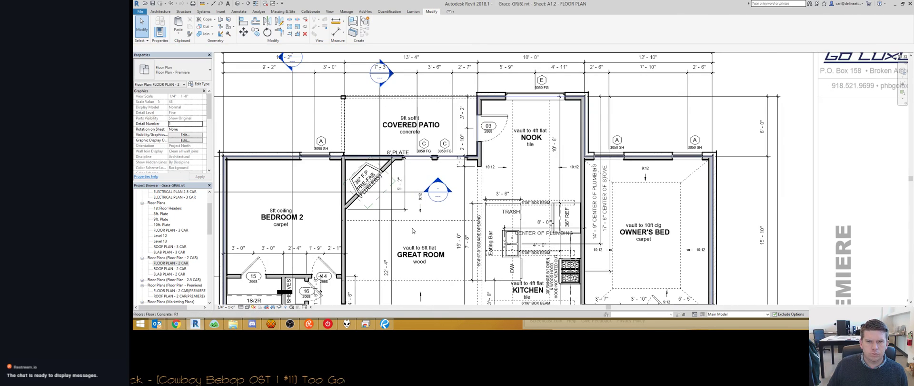
pyautogui.scroll(-3, 428, 264)
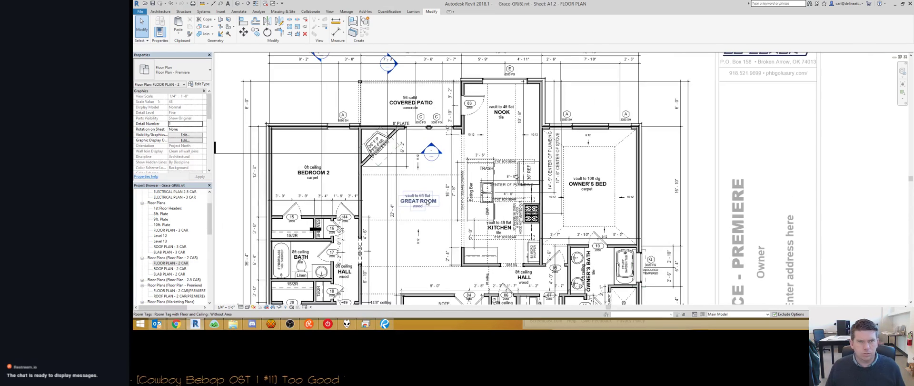
pyautogui.moveTo(423, 243); pyautogui.dragTo(417, 196, button='middle')
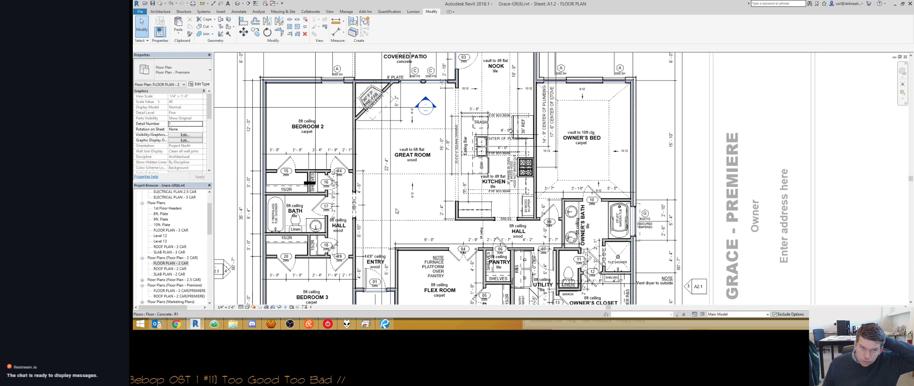
pyautogui.click(391, 203)
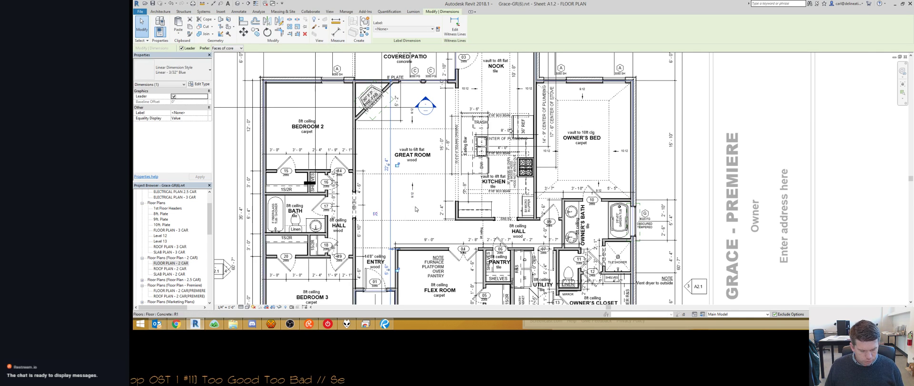
pyautogui.press('Escape')
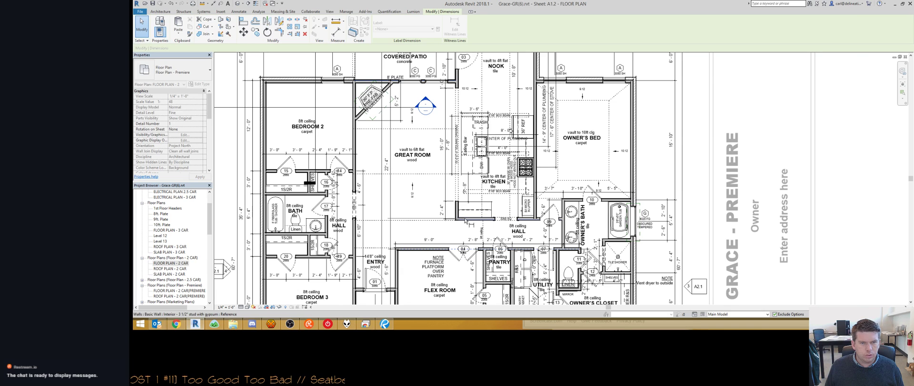
pyautogui.click(460, 222)
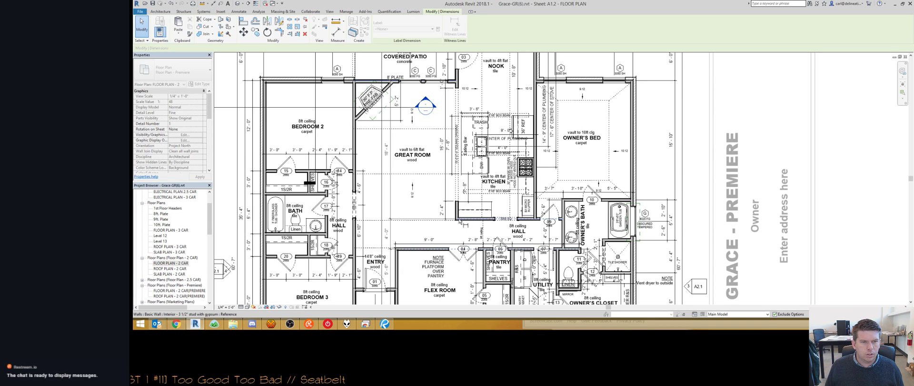
pyautogui.click(420, 204)
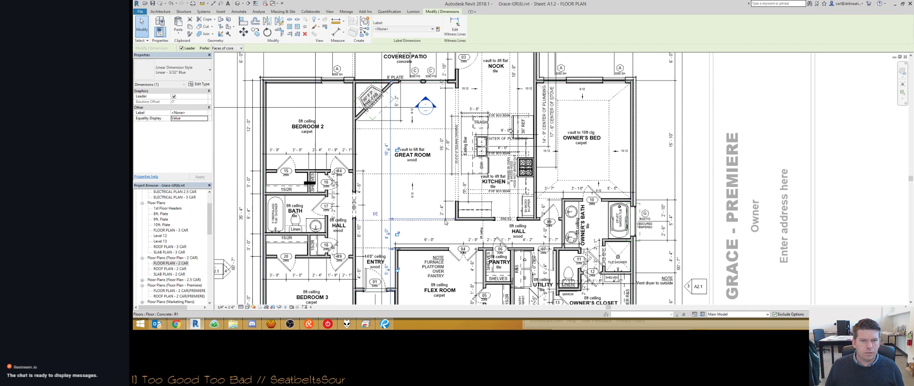
pyautogui.press('Escape')
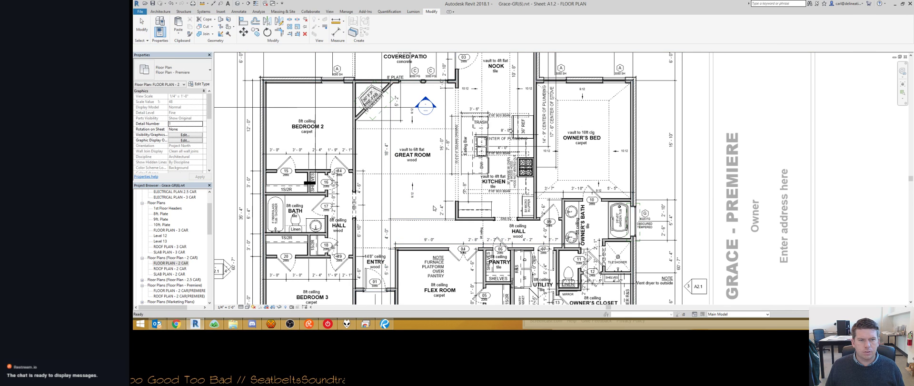
# Step: Set the horizontal alignment of the dryer vent note beside the owner's closet to Left and deactivate the viewport
pyautogui.scroll(-1, 441, 186)
pyautogui.moveTo(380, 212); pyautogui.dragTo(385, 219, button='middle')
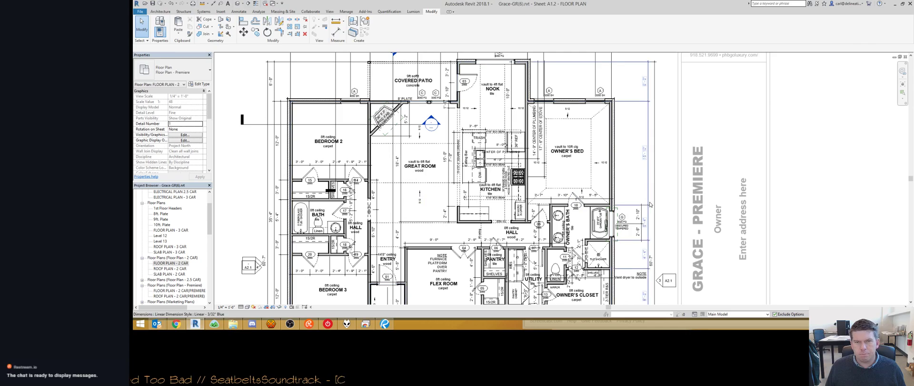
pyautogui.scroll(-4, 619, 191)
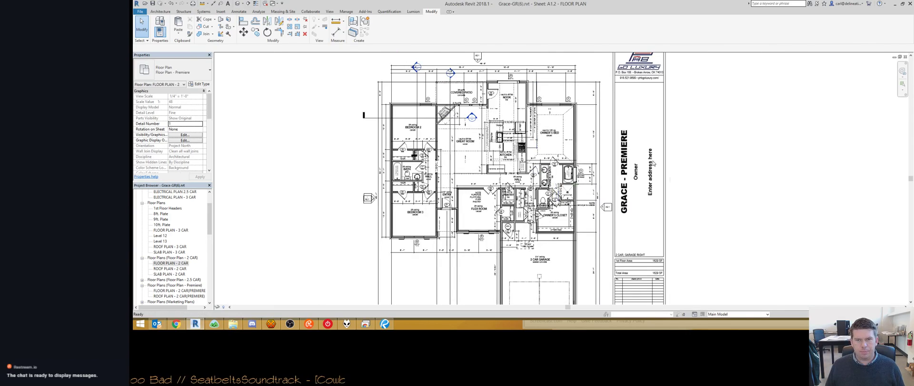
pyautogui.scroll(4, 604, 181)
pyautogui.scroll(-1, 607, 191)
pyautogui.scroll(1, 610, 198)
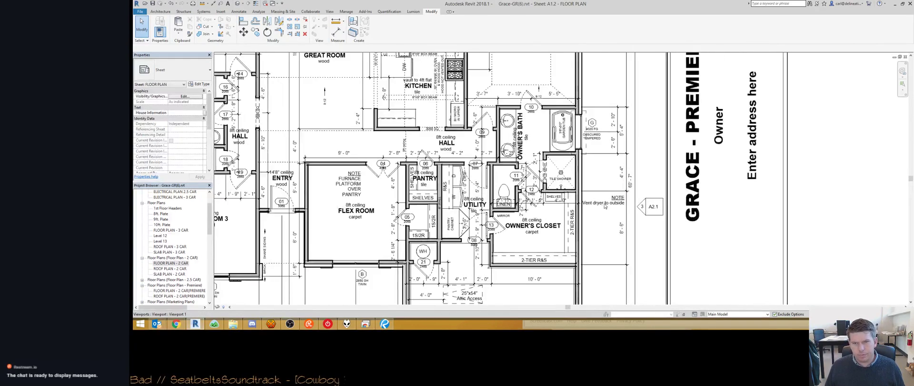
pyautogui.click(612, 203)
pyautogui.click(206, 113)
pyautogui.click(174, 118)
pyautogui.click(759, 207)
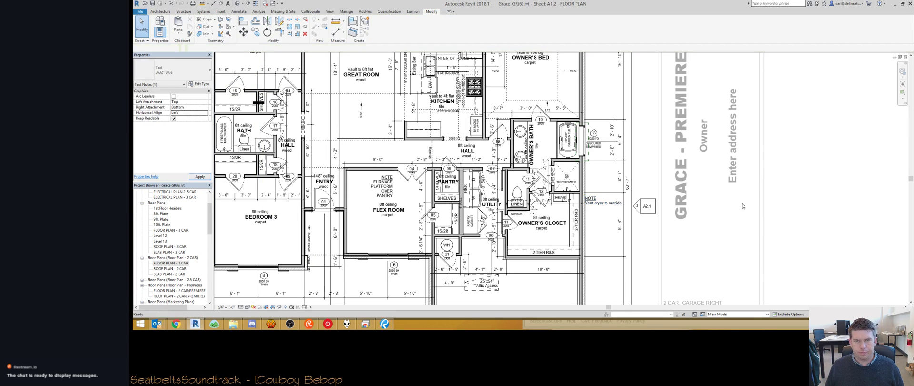
pyautogui.scroll(4, 463, 174)
pyautogui.scroll(-3, 463, 174)
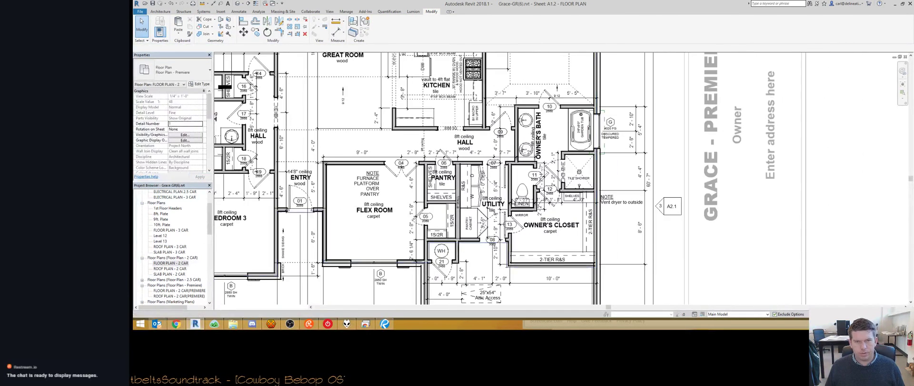
pyautogui.scroll(-3, 462, 174)
pyautogui.scroll(2, 462, 174)
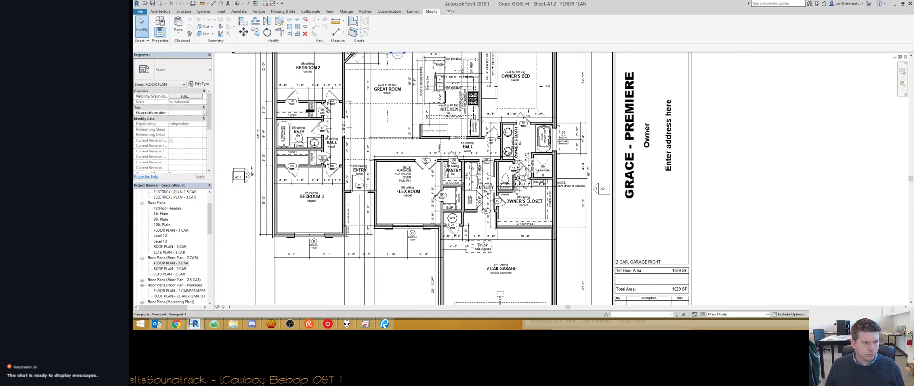
# Step: Open sheet A2.1 - EXTERIOR ELEVATIONS from the model set
pyautogui.click(158, 262)
pyautogui.scroll(-6, 158, 260)
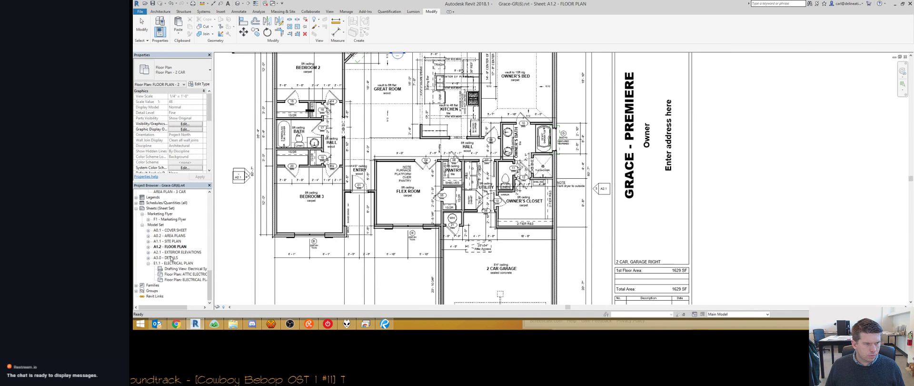
pyautogui.doubleClick(175, 252)
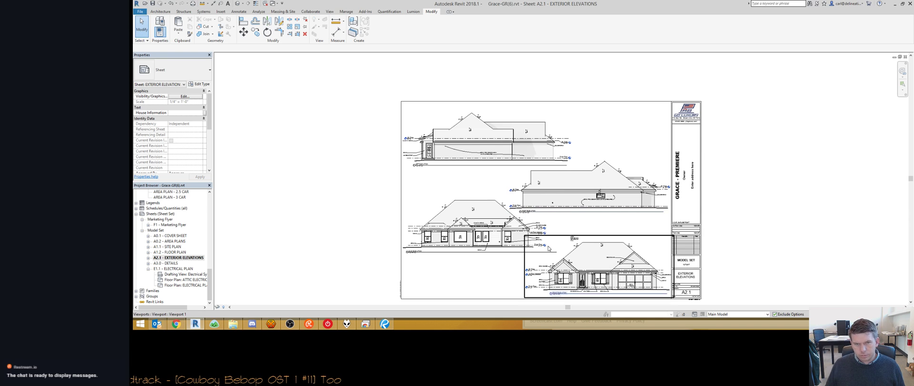
pyautogui.moveTo(552, 303); pyautogui.dragTo(520, 256, button='middle')
pyautogui.scroll(1, 567, 222)
pyautogui.scroll(-1, 567, 221)
# Step: Activate the front elevation viewport and set its Feature Set design option to Premiere in the visibility overrides
pyautogui.click(567, 221)
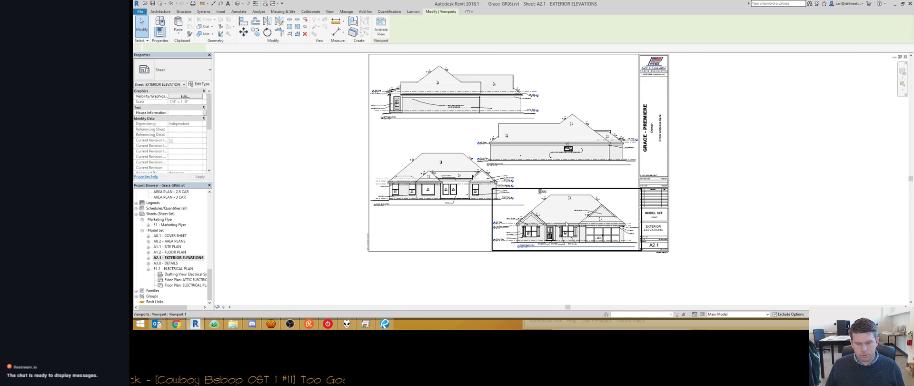
pyautogui.doubleClick(566, 223)
pyautogui.press('v')
pyautogui.press('v')
pyautogui.click(807, 60)
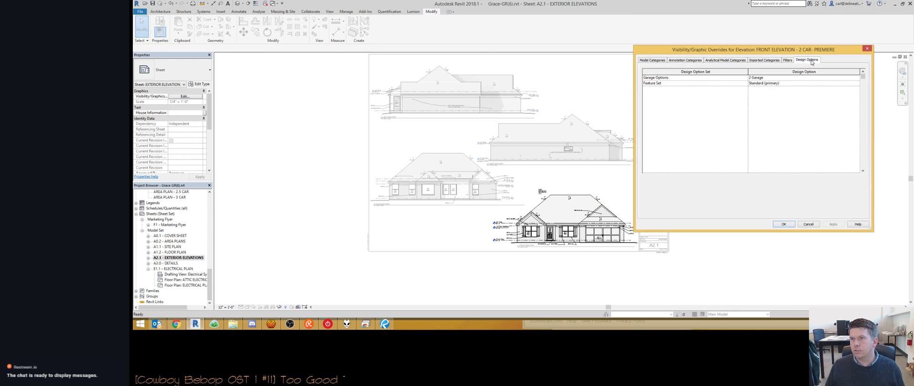
pyautogui.click(860, 84)
pyautogui.click(772, 97)
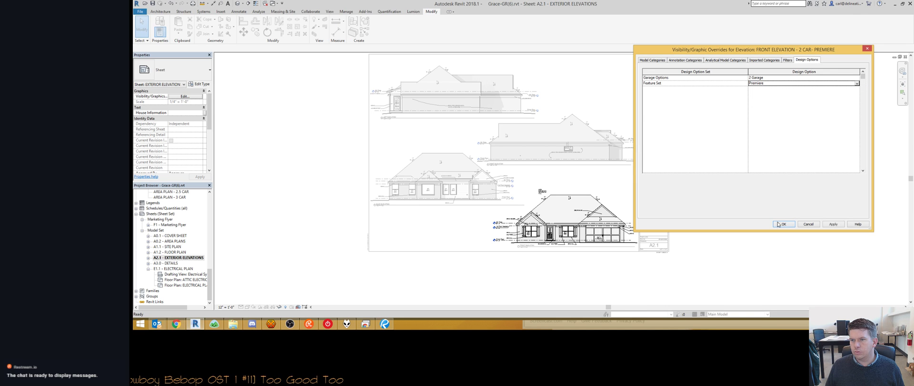
pyautogui.click(783, 223)
# Step: Reveal the hidden elements in the front elevation and select the Dormer Plate level
pyautogui.scroll(5, 547, 210)
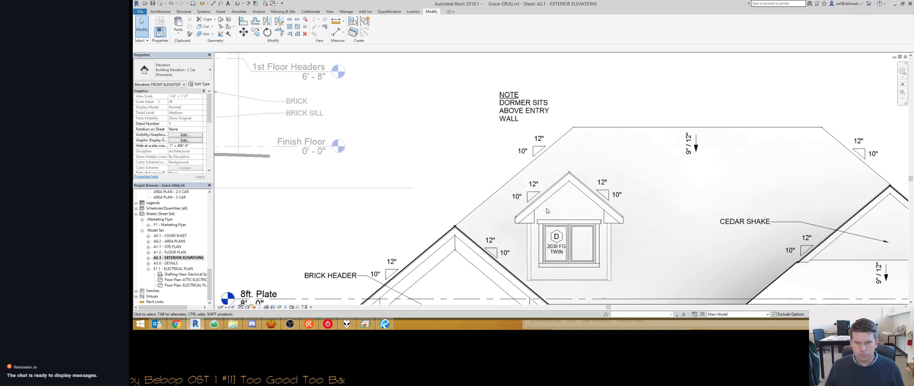
pyautogui.scroll(-3, 548, 209)
pyautogui.scroll(-4, 614, 232)
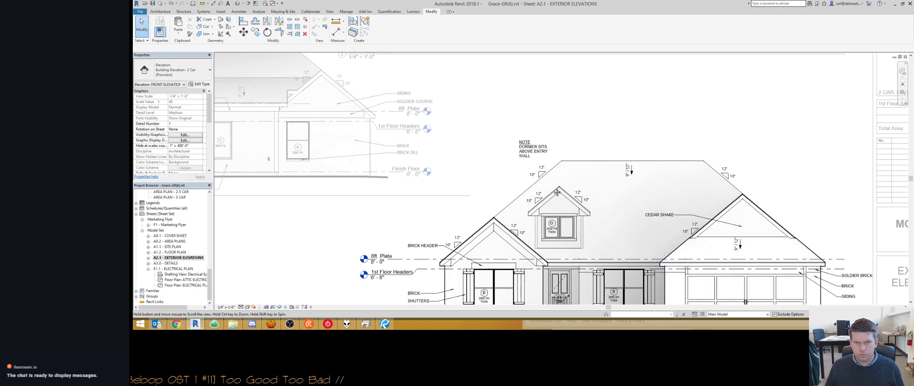
pyautogui.press('r')
pyautogui.press('h')
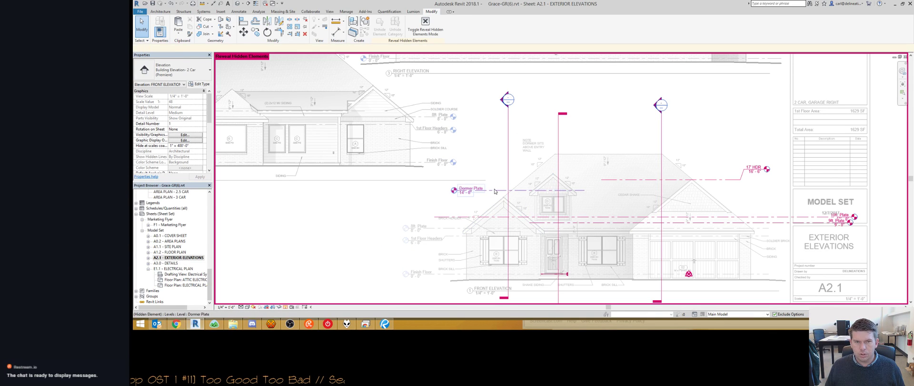
pyautogui.click(494, 191)
pyautogui.moveTo(498, 193); pyautogui.dragTo(499, 193, button='middle')
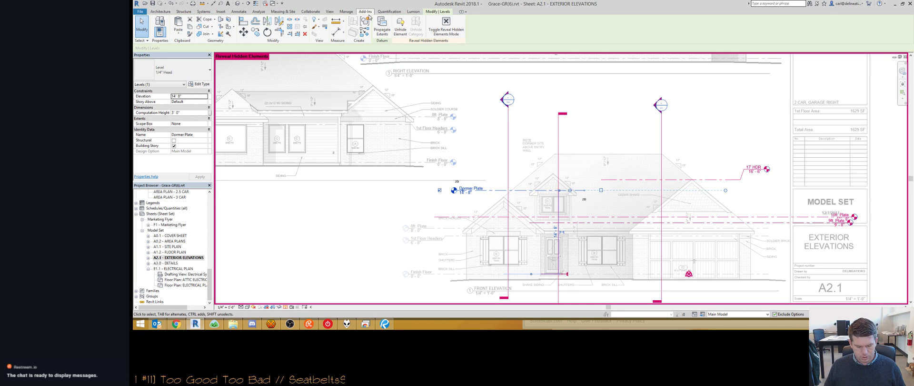
# Step: Assign the additional keyboard shortcut UH to the Unhide Element command
pyautogui.write('sUNHI')
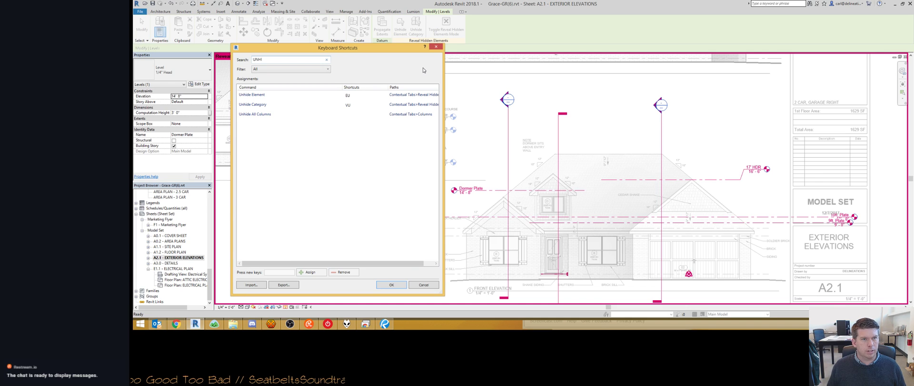
pyautogui.click(298, 96)
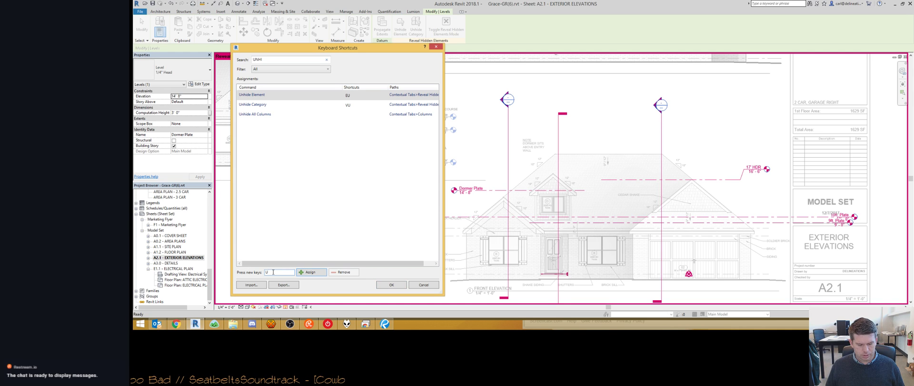
pyautogui.click(312, 274)
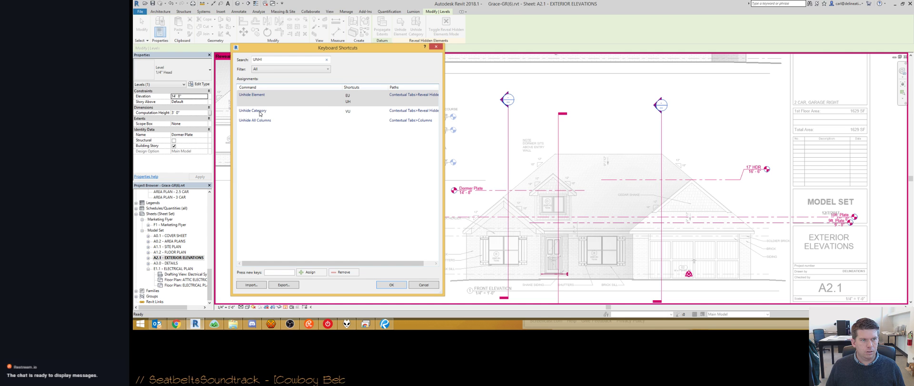
pyautogui.click(269, 61)
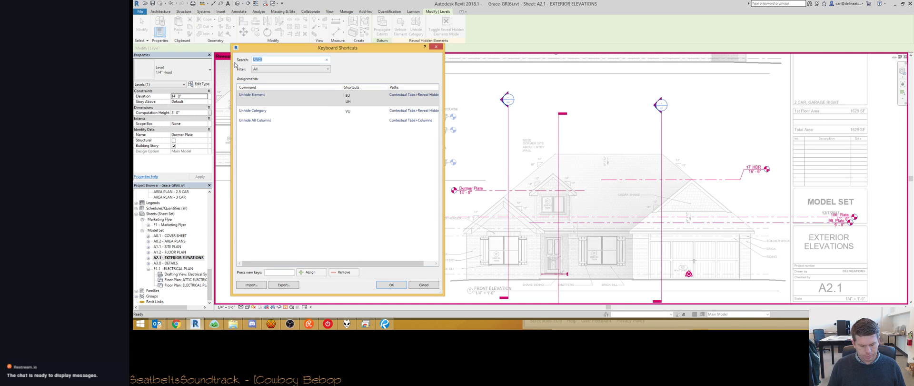
pyautogui.click(391, 285)
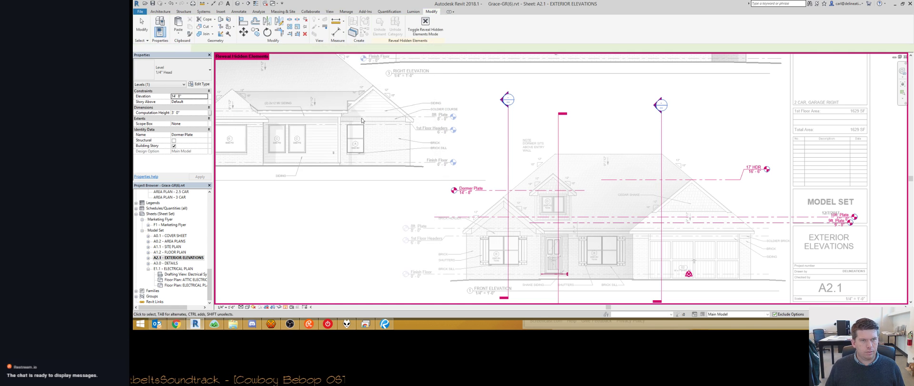
# Step: Unhide the Dormer Plate level in the front elevation and leave the Reveal Hidden Elements mode
pyautogui.click(473, 189)
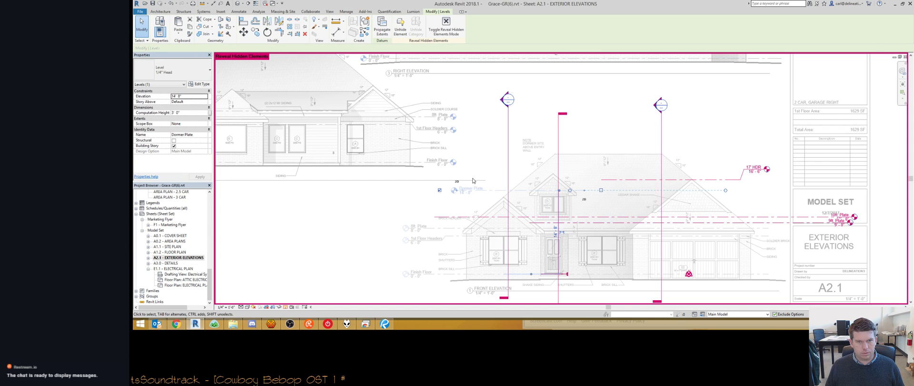
pyautogui.press('r')
pyautogui.press('h')
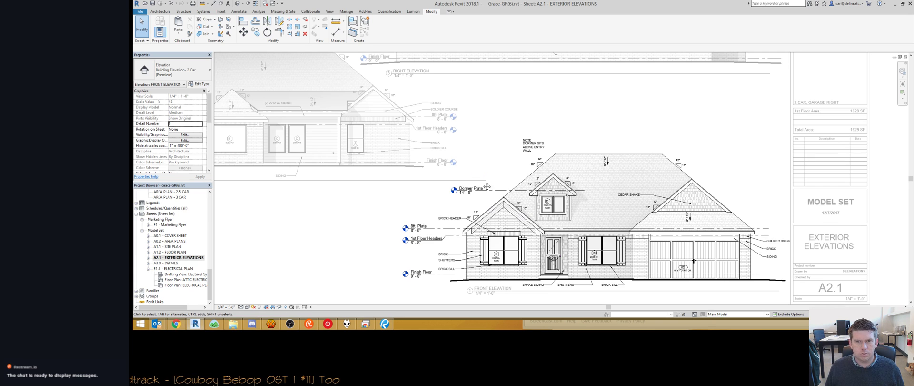
pyautogui.moveTo(487, 187); pyautogui.dragTo(509, 210, button='middle')
pyautogui.scroll(-4, 535, 202)
pyautogui.scroll(5, 547, 206)
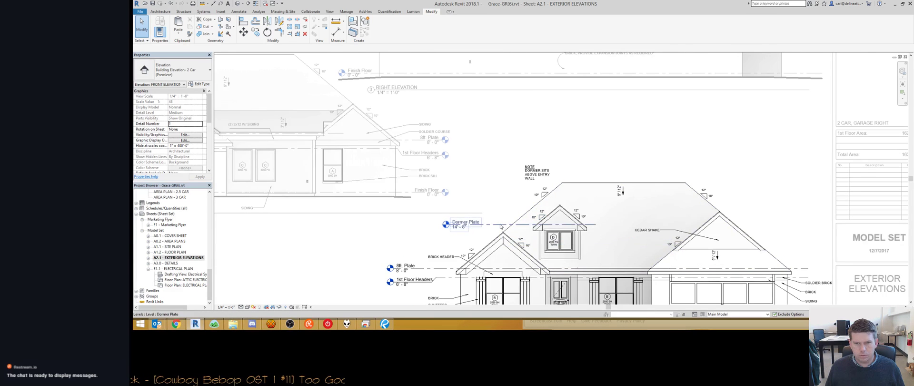
pyautogui.scroll(-1, 528, 174)
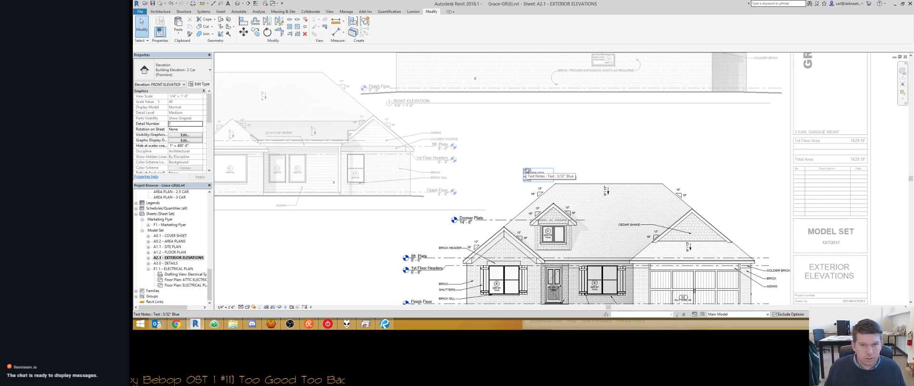
# Step: Switch to the Grace-2GR-12.7.17 floor plan in Bluebeam Revu and examine the 9ft ceiling label near the hall
pyautogui.click(385, 324)
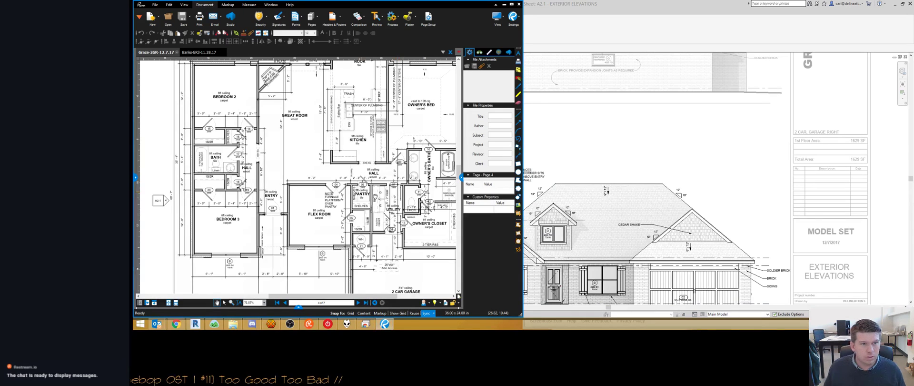
pyautogui.scroll(7, 354, 174)
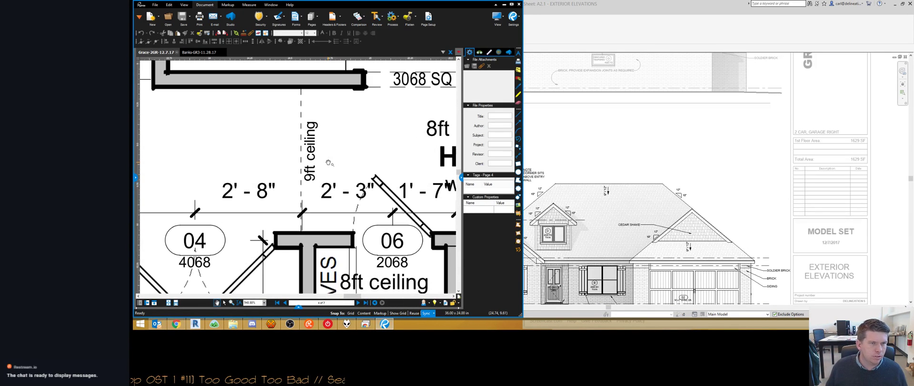
pyautogui.moveTo(311, 136); pyautogui.dragTo(382, 131)
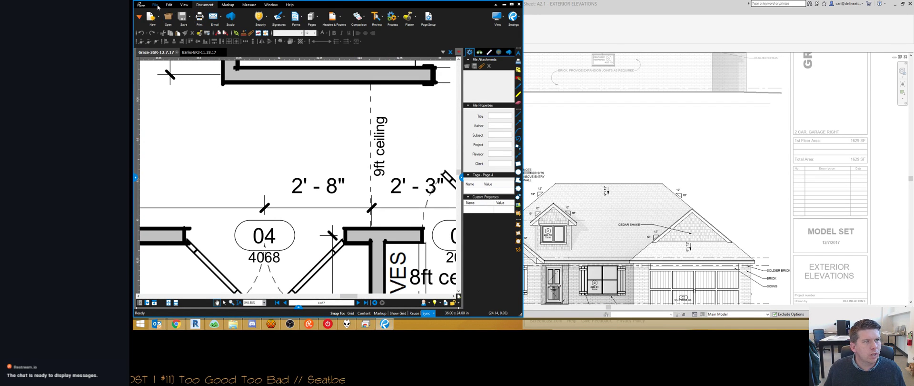
# Step: Try to select the original 9ft ceiling label on the floor plan with a selection region
pyautogui.click(158, 6)
pyautogui.click(168, 18)
pyautogui.click(492, 3)
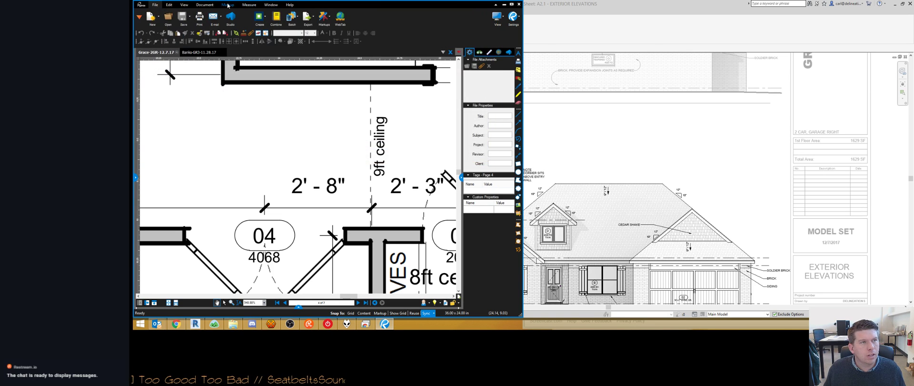
pyautogui.click(227, 5)
pyautogui.click(169, 5)
pyautogui.click(331, 16)
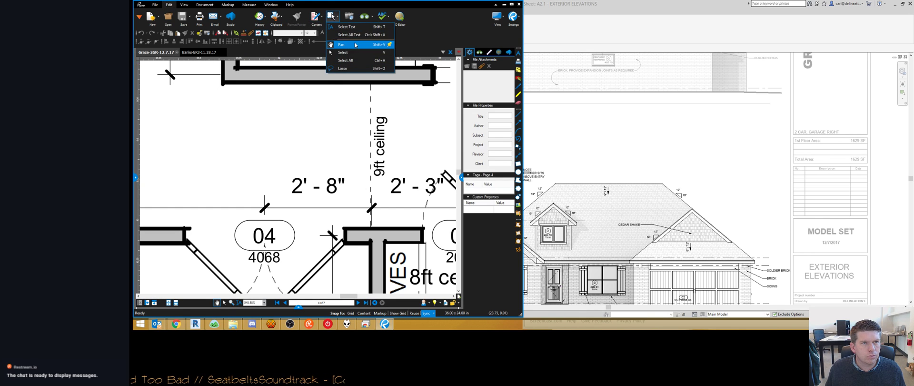
pyautogui.click(344, 52)
pyautogui.moveTo(374, 112); pyautogui.dragTo(390, 180)
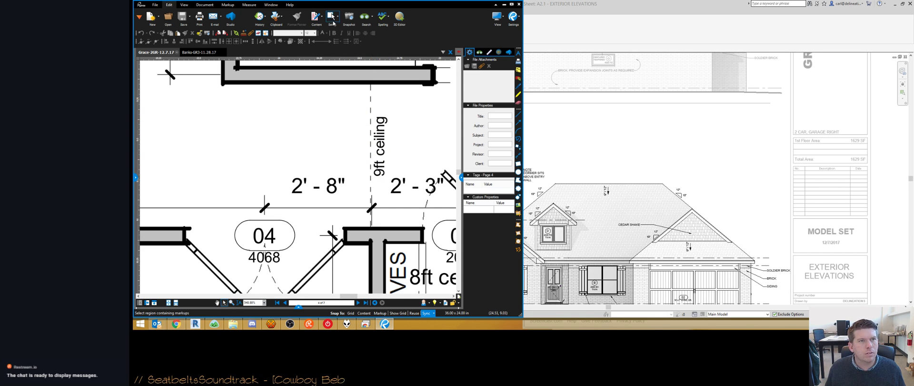
pyautogui.click(228, 5)
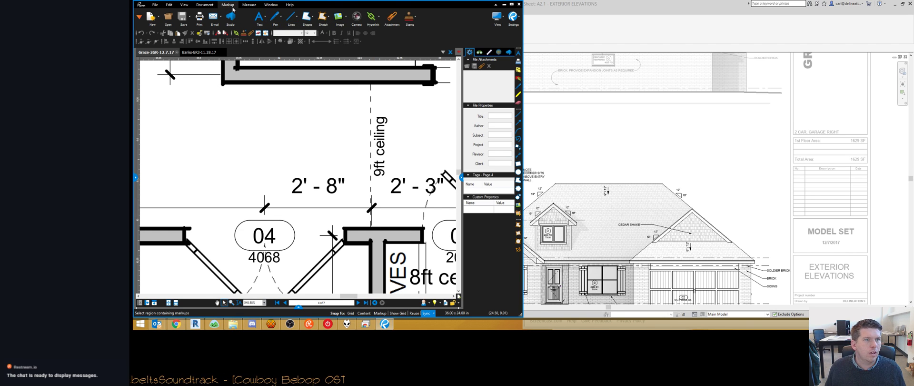
pyautogui.click(263, 17)
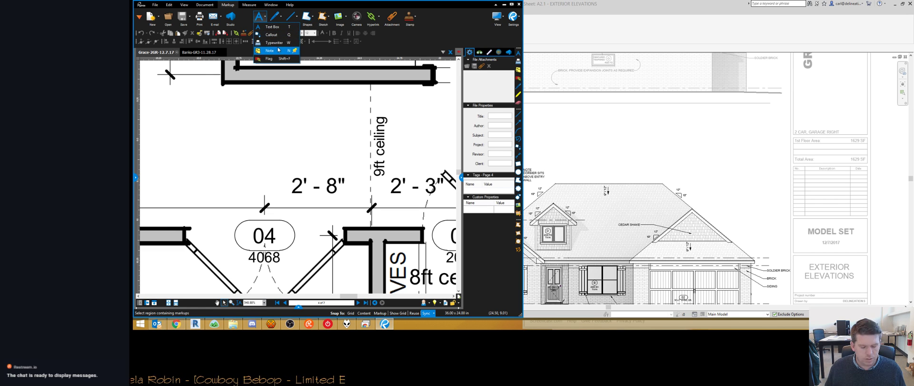
pyautogui.click(275, 27)
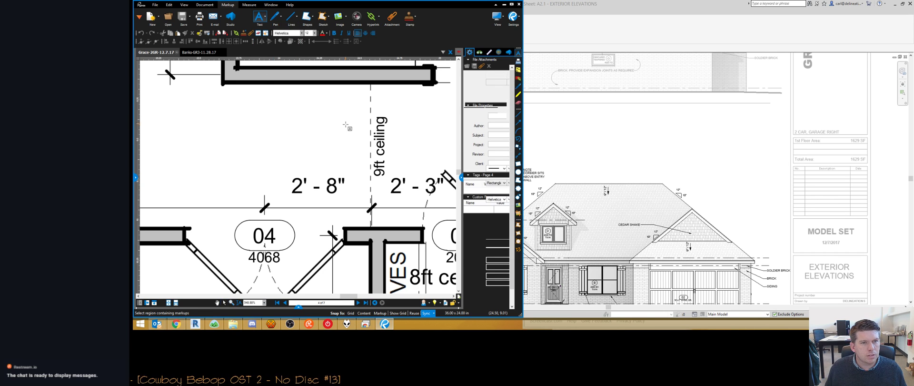
pyautogui.moveTo(338, 127); pyautogui.dragTo(367, 173)
pyautogui.press('Escape')
# Step: Set up a Text Box markup with black text, a black line color and no fill
pyautogui.moveTo(362, 127); pyautogui.dragTo(361, 126, button='middle')
pyautogui.scroll(-5, 361, 127)
pyautogui.scroll(3, 333, 148)
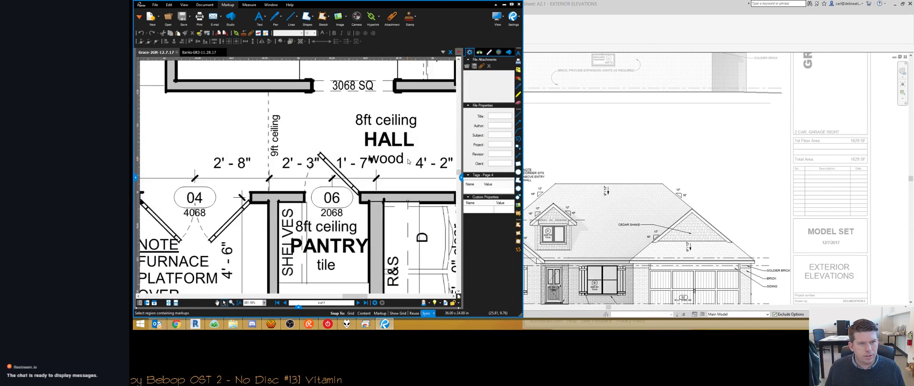
pyautogui.scroll(-2, 327, 152)
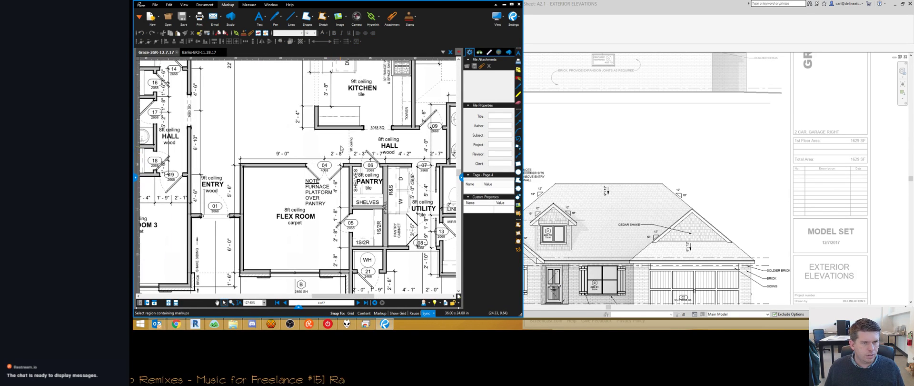
pyautogui.scroll(4, 341, 148)
pyautogui.scroll(-2, 345, 146)
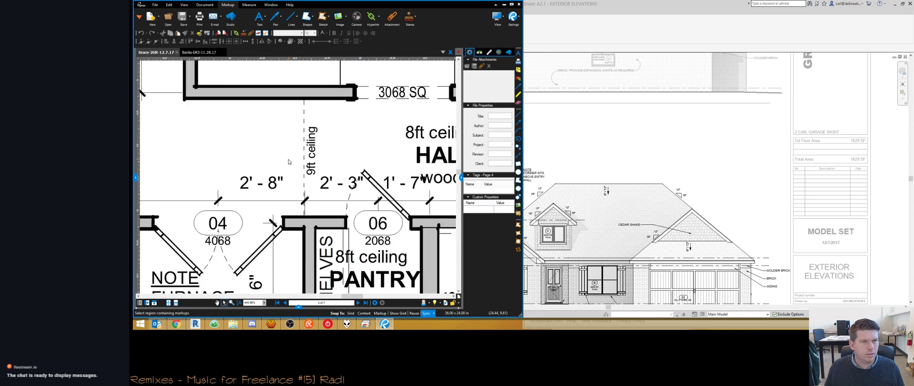
pyautogui.click(259, 21)
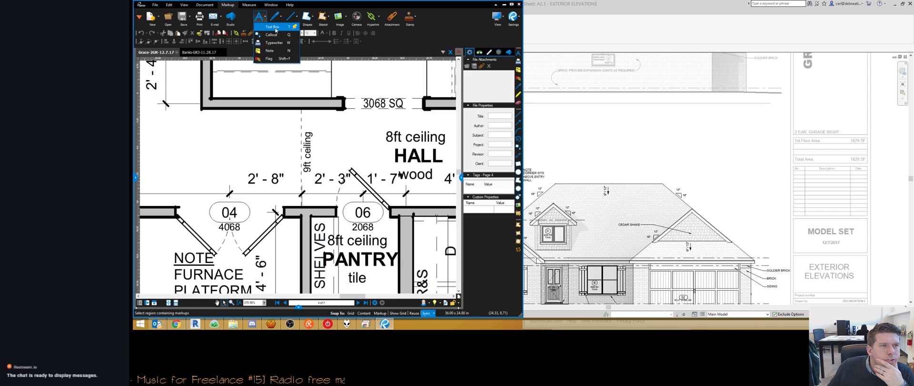
pyautogui.click(275, 28)
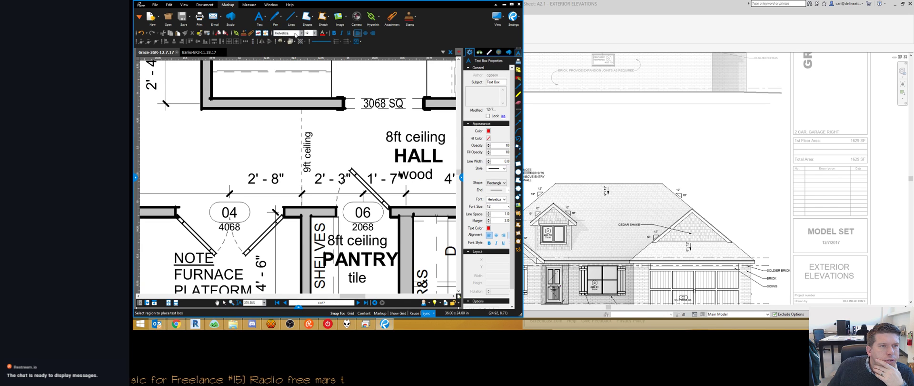
pyautogui.click(326, 33)
pyautogui.click(330, 45)
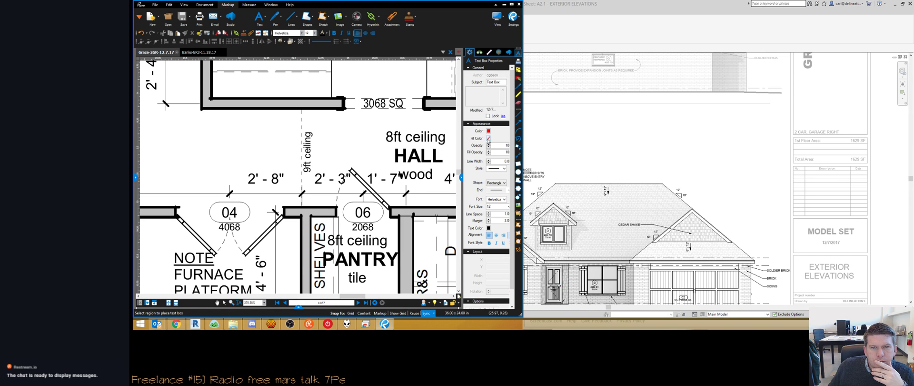
pyautogui.click(488, 139)
pyautogui.click(498, 181)
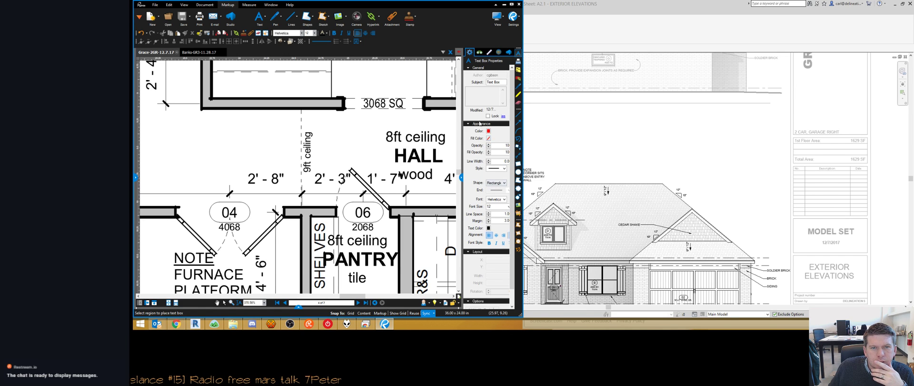
pyautogui.click(488, 134)
pyautogui.click(492, 141)
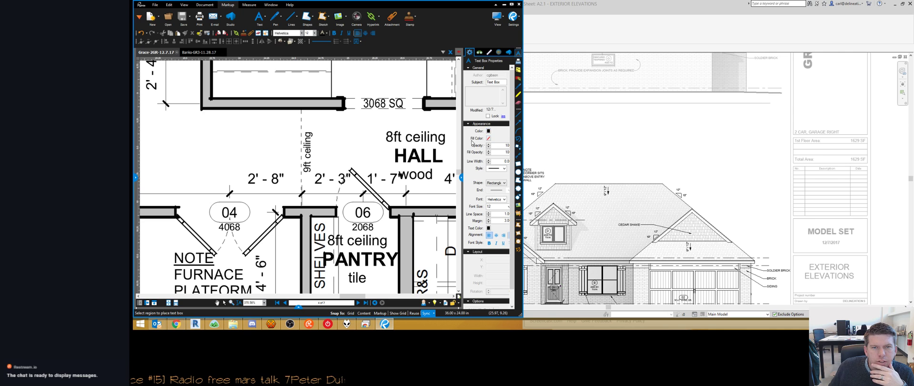
# Step: Draw a narrow text box about 0.13 by 0.41 in beside the original ceiling label and enter the text 9ft ceiling
pyautogui.moveTo(283, 120); pyautogui.dragTo(297, 170)
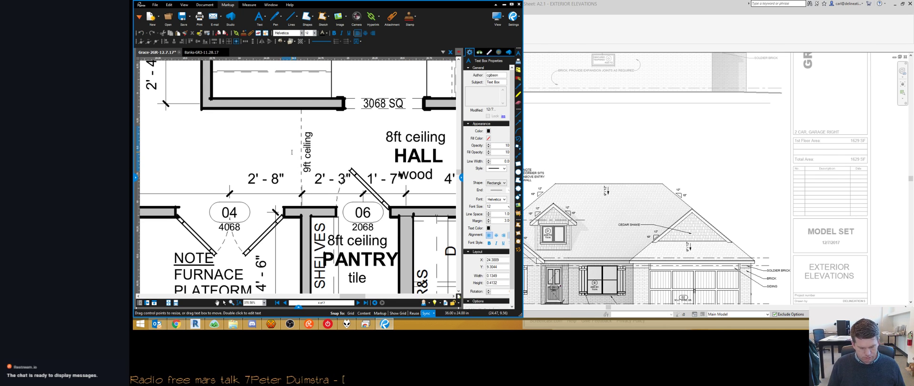
pyautogui.write('9FT CEIL')
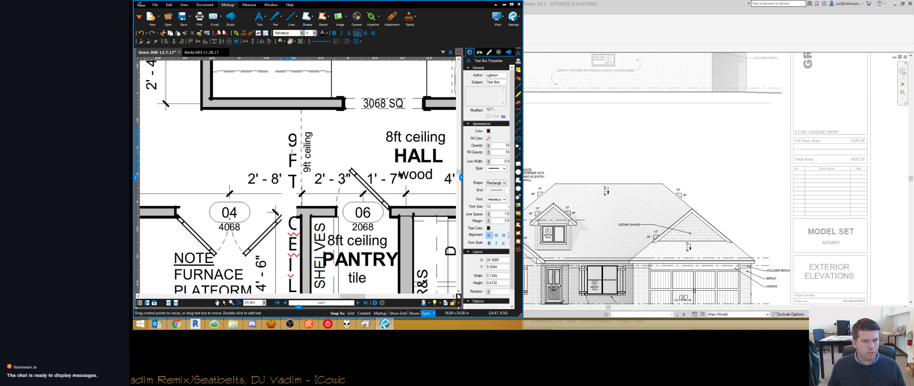
pyautogui.hotkey('shift', 'Left')
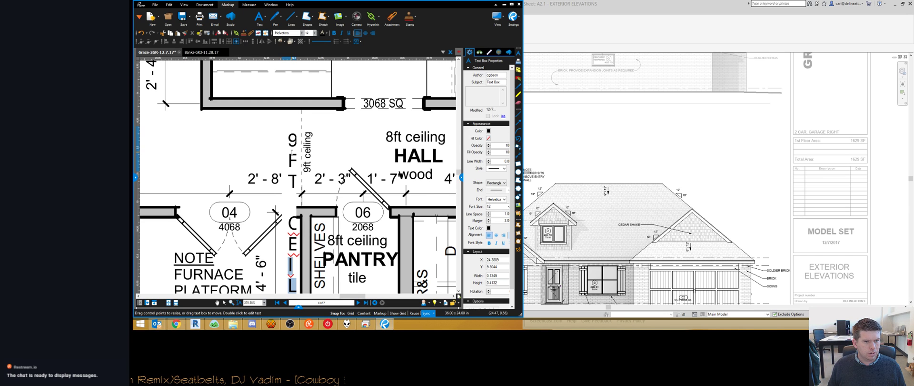
pyautogui.hotkey('shift', 'Left')
pyautogui.hotkey('shift', 'Left')
pyautogui.hotkey('shift', 'Left')
pyautogui.hotkey('shift', 'Left')
pyautogui.hotkey('shift', 'Left')
pyautogui.write('ft ceil')
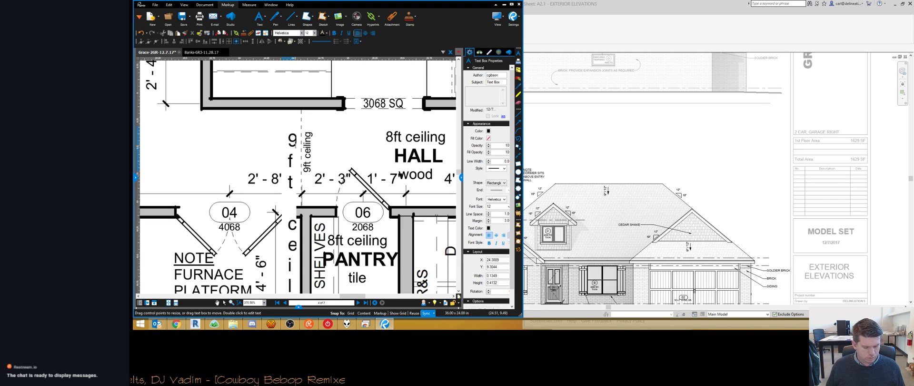
# Step: Set the font size of all the text in the new text box to 6
pyautogui.hotkey('ctrl', 'a')
pyautogui.click(315, 33)
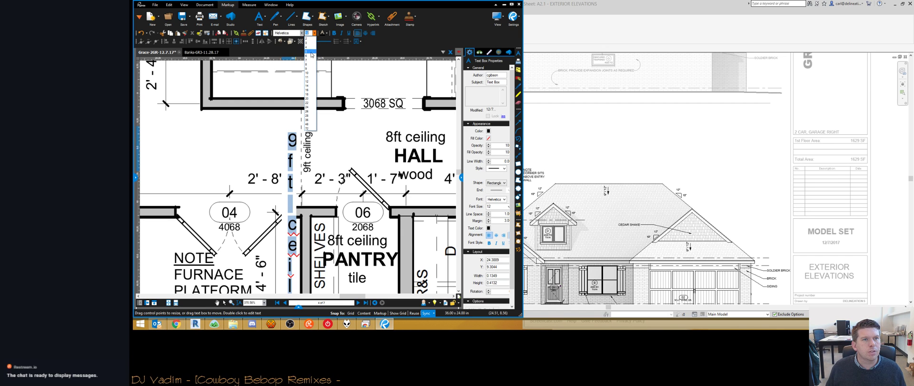
pyautogui.click(309, 72)
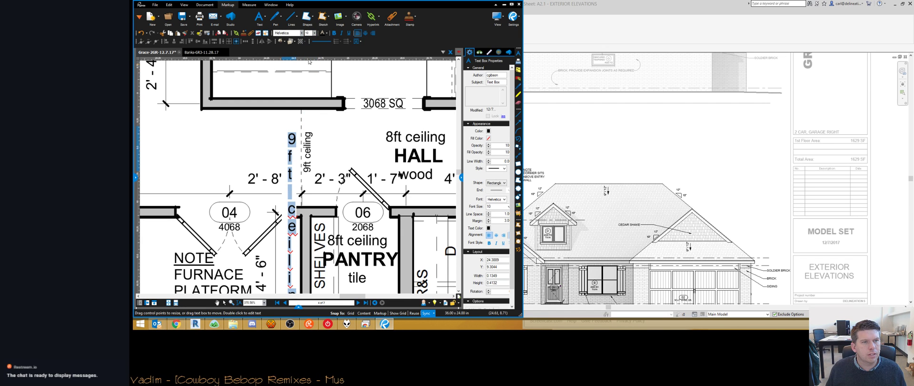
pyautogui.click(314, 33)
pyautogui.click(311, 56)
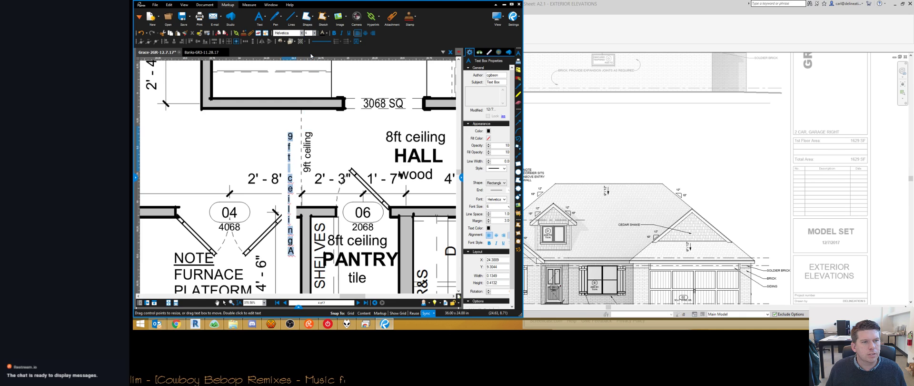
pyautogui.click(285, 143)
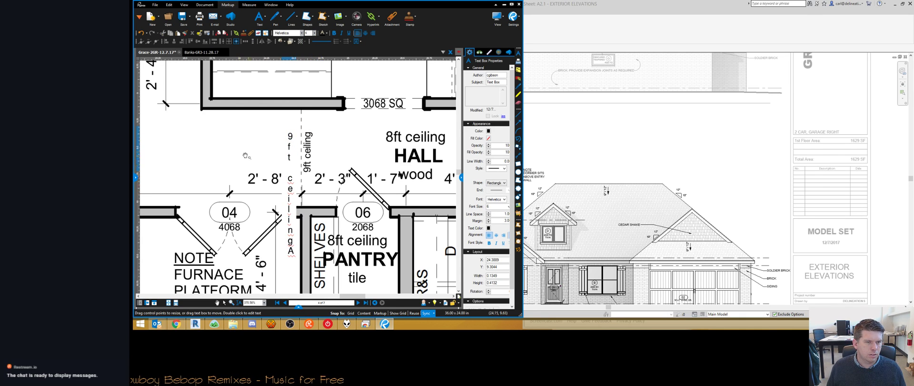
# Step: Widen the text box to about 0.59 in so it fits one line, and correct its text to 9ft ceiling
pyautogui.press('Escape')
pyautogui.moveTo(300, 195); pyautogui.dragTo(345, 194)
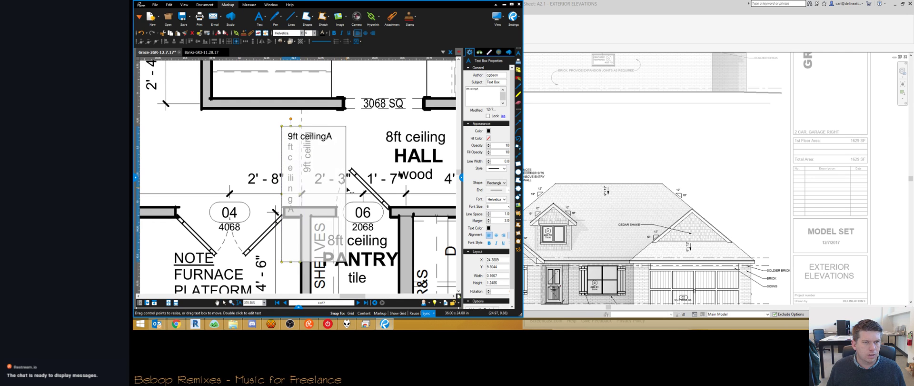
pyautogui.doubleClick(331, 137)
pyautogui.write('ceiling')
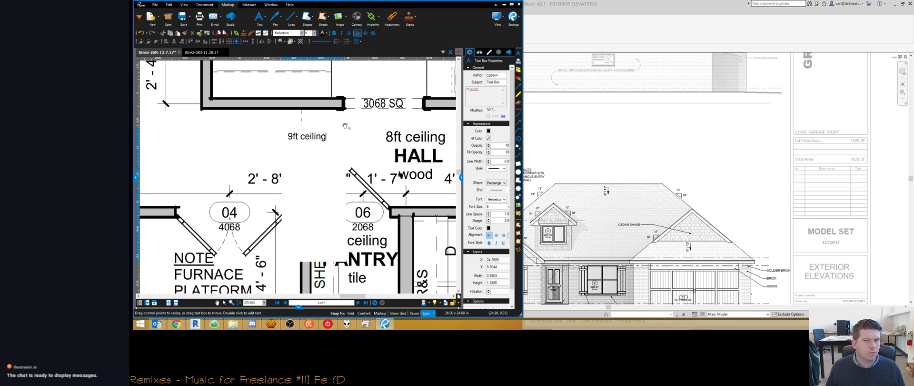
pyautogui.press('Escape')
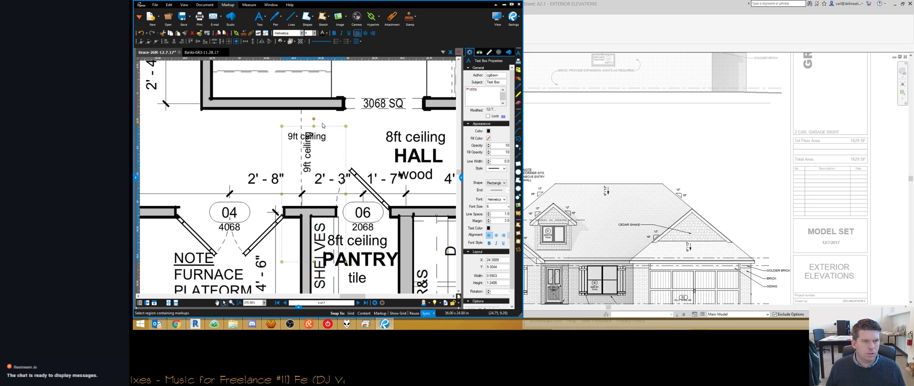
# Step: Rotate the new text box to 270°, shrink it around its text and place it just left of the dashed ceiling line
pyautogui.moveTo(314, 120); pyautogui.dragTo(252, 195)
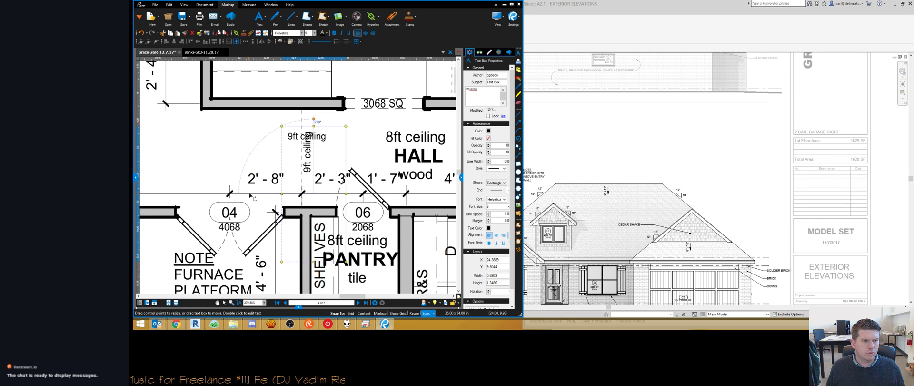
pyautogui.moveTo(246, 196); pyautogui.dragTo(247, 196)
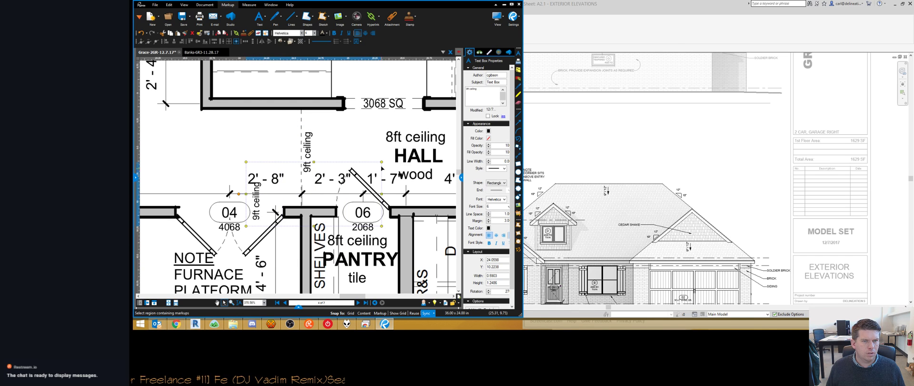
pyautogui.moveTo(382, 163); pyautogui.dragTo(270, 171)
pyautogui.moveTo(258, 208); pyautogui.dragTo(292, 161)
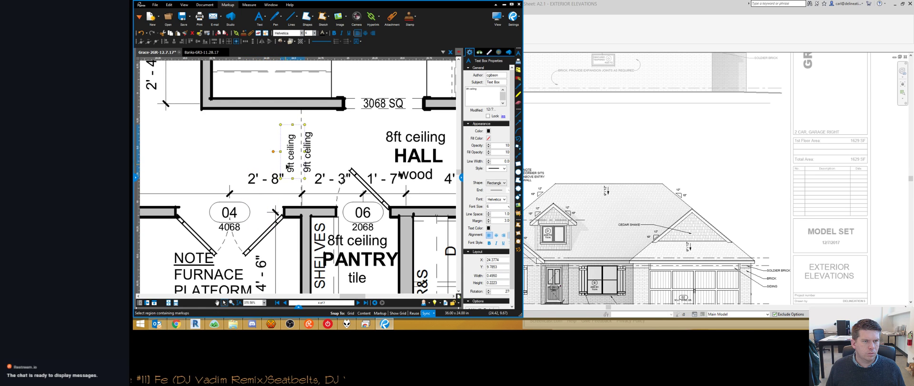
# Step: Cover the original 9ft ceiling label with a rectangle about 0.10 by 0.41 in that has a white outline and white fill
pyautogui.click(312, 17)
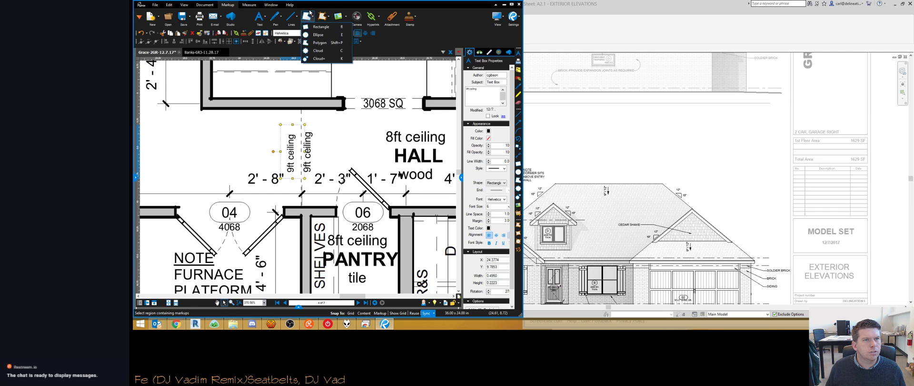
pyautogui.click(314, 27)
pyautogui.moveTo(302, 127); pyautogui.dragTo(313, 174)
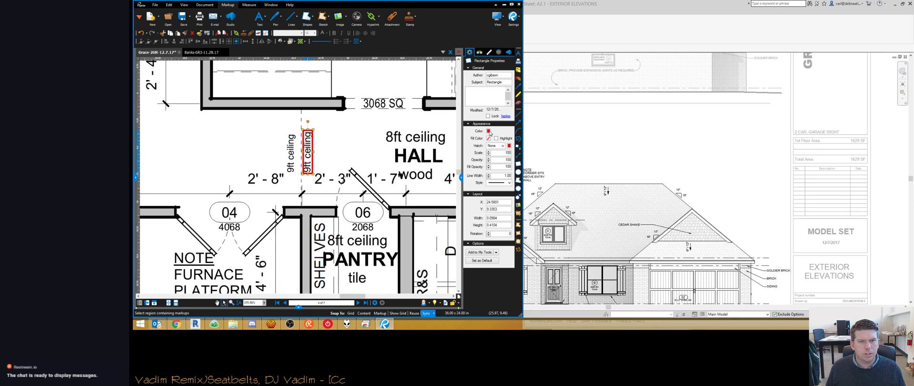
pyautogui.click(489, 131)
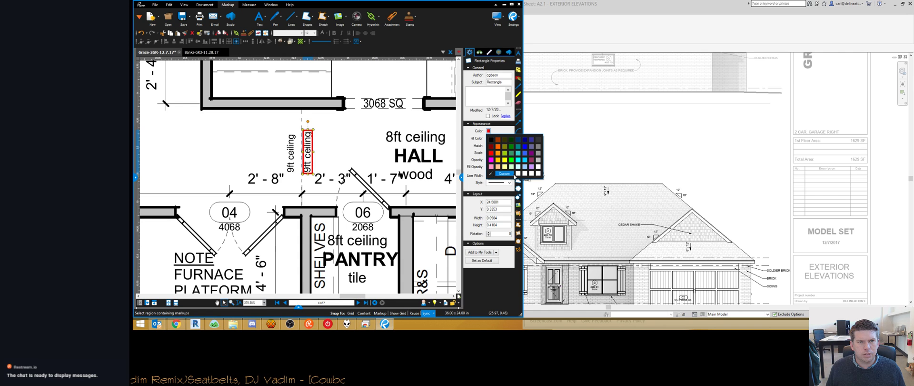
pyautogui.click(518, 174)
pyautogui.click(488, 138)
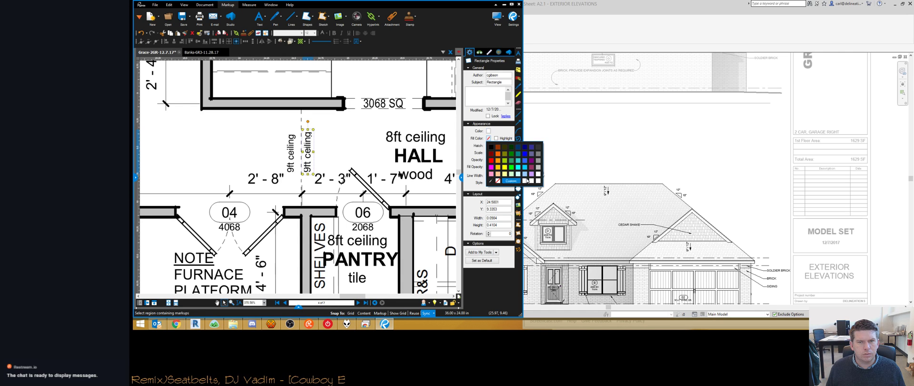
pyautogui.click(488, 177)
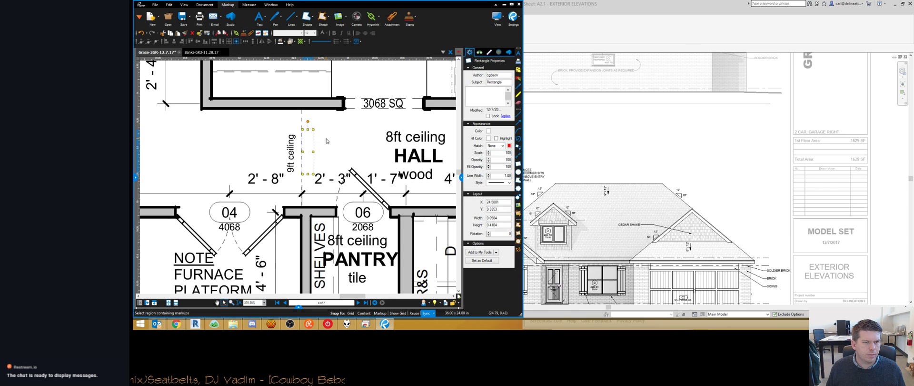
# Step: Nudge the white cover rectangle slightly upward beside the dashed ceiling line, and deselect it
pyautogui.press('Up')
pyautogui.press('Up')
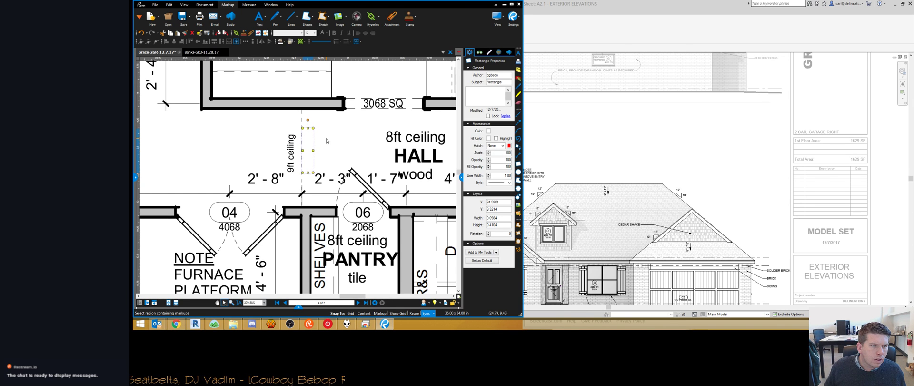
pyautogui.scroll(5, 318, 147)
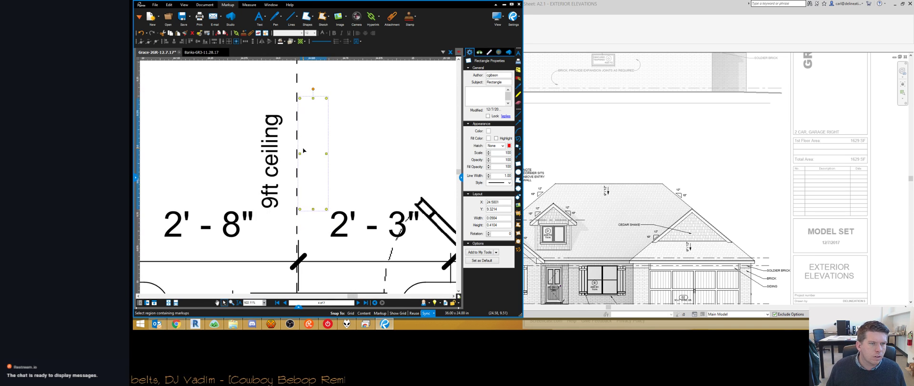
pyautogui.click(365, 145)
pyautogui.scroll(-6, 364, 144)
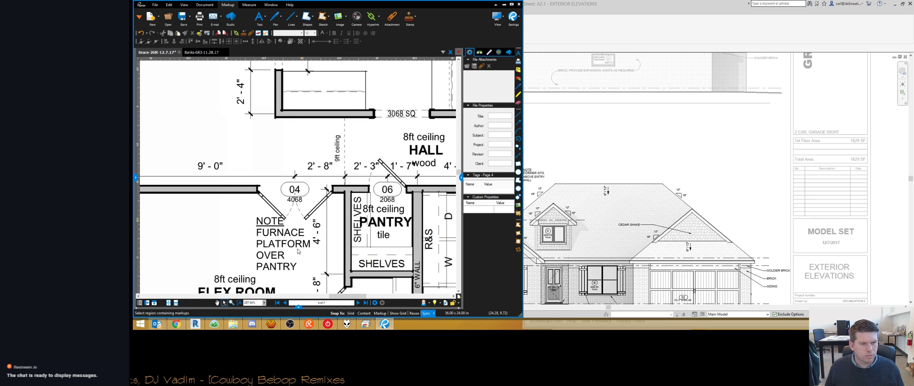
pyautogui.click(298, 307)
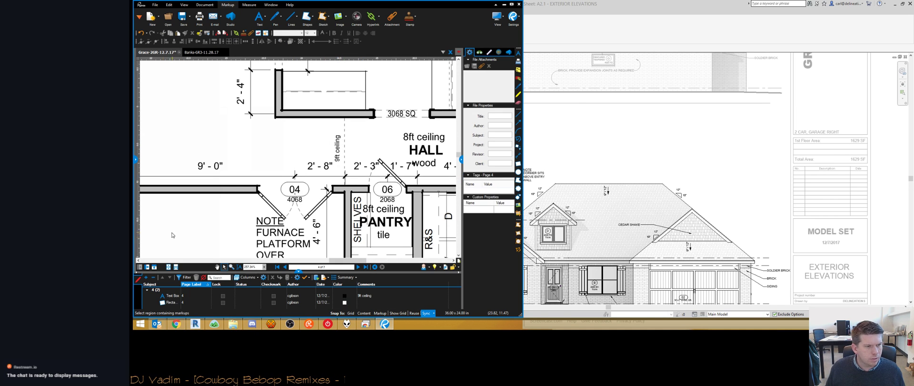
pyautogui.click(174, 296)
pyautogui.keyDown('ctrl'); pyautogui.click(170, 303); pyautogui.keyUp('ctrl')
pyautogui.rightClick(170, 302)
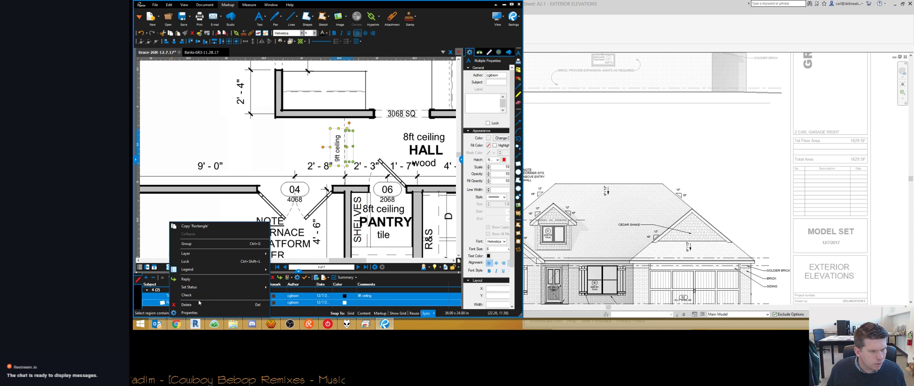
pyautogui.click(164, 222)
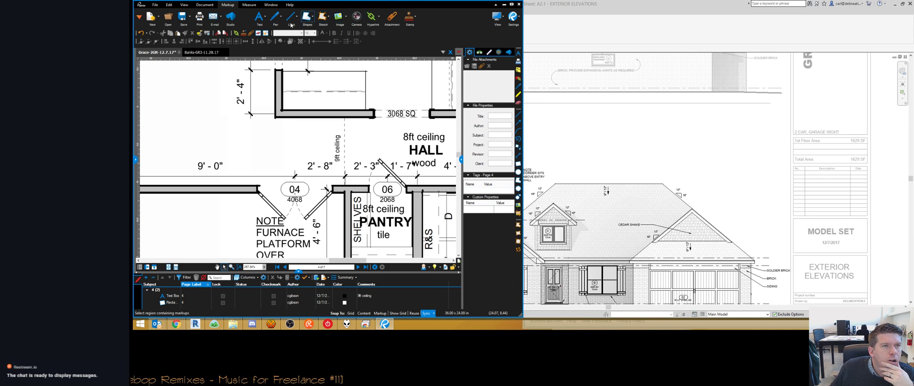
# Step: Flatten all markups on all pages of the floor plan set with markup recovery turned off
pyautogui.click(200, 6)
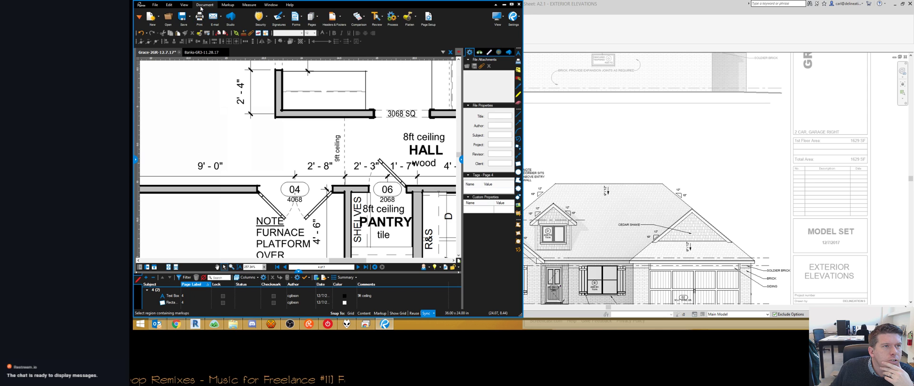
pyautogui.click(412, 20)
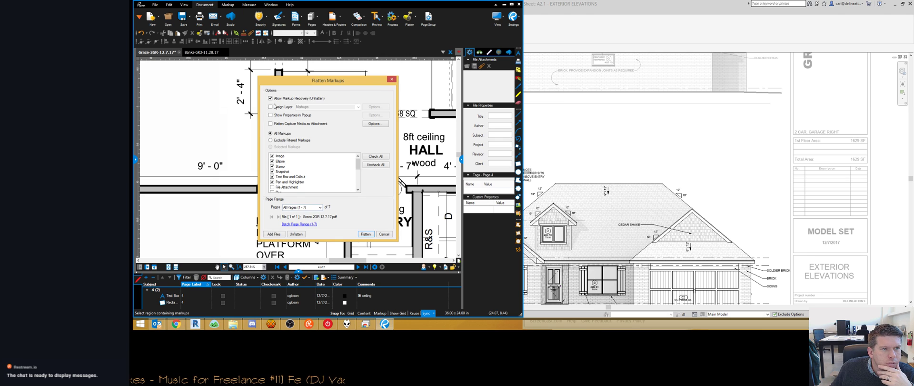
pyautogui.click(365, 235)
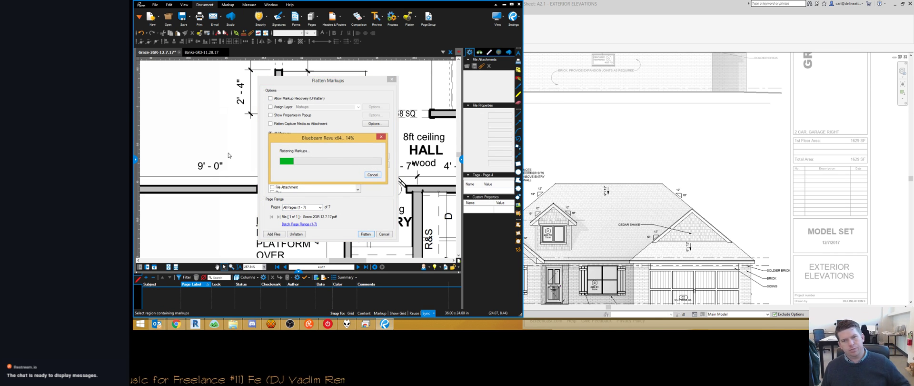
# Step: Draw a rectangle about 1.22 by 1.12 in over the dormer note above the front elevation on the exterior elevations page
pyautogui.moveTo(325, 153); pyautogui.dragTo(326, 192, button='middle')
pyautogui.scroll(-3, 326, 192)
pyautogui.scroll(-5, 325, 192)
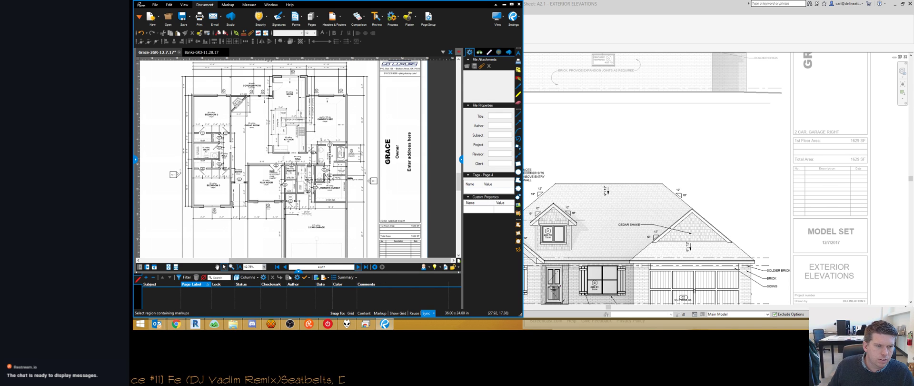
pyautogui.scroll(-3, 400, 228)
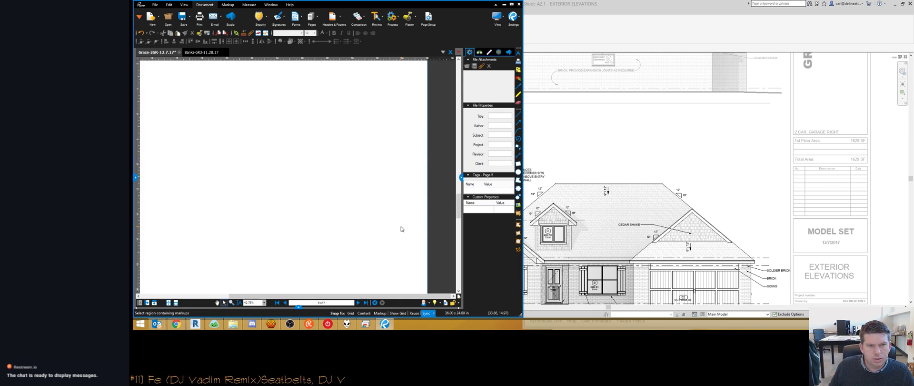
pyautogui.scroll(6, 220, 236)
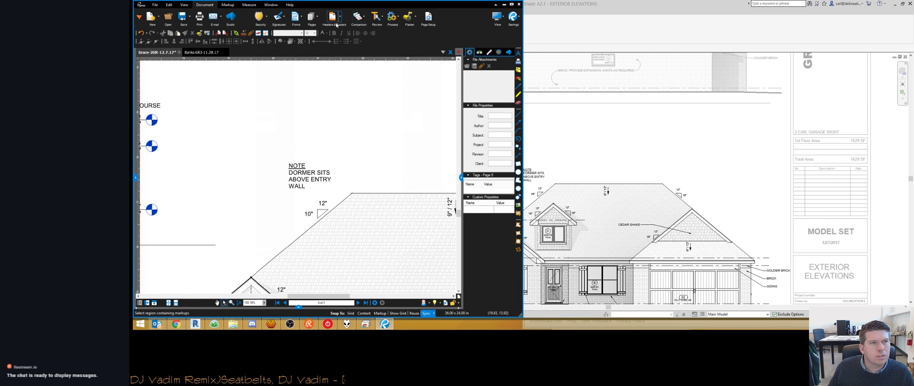
pyautogui.click(228, 5)
pyautogui.click(308, 17)
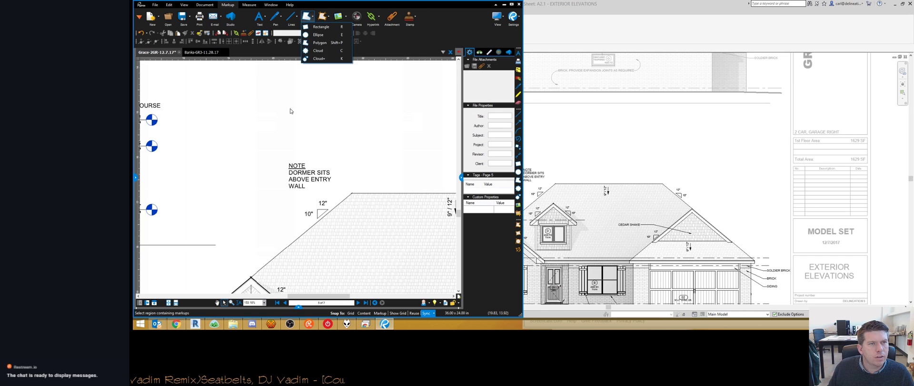
pyautogui.click(318, 28)
pyautogui.moveTo(282, 147)
pyautogui.mouseDown()
pyautogui.moveTo(344, 205)
pyautogui.moveTo(337, 197)
pyautogui.mouseUp()
# Step: Set the outline and fill of the rectangle over the dormer note to white
pyautogui.click(488, 138)
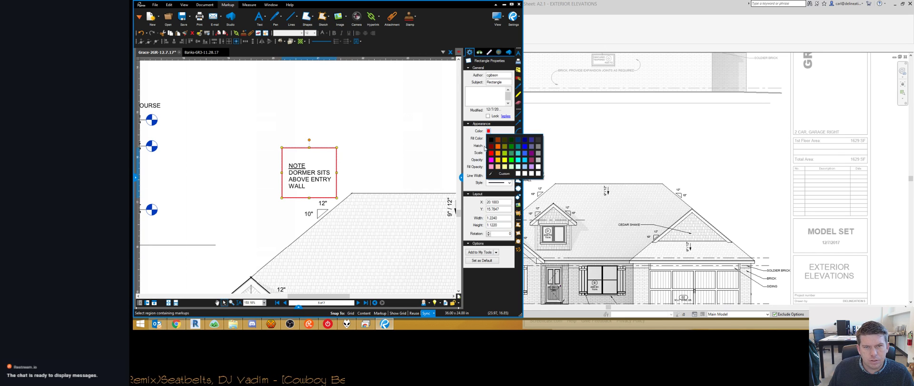
pyautogui.click(518, 174)
pyautogui.click(488, 138)
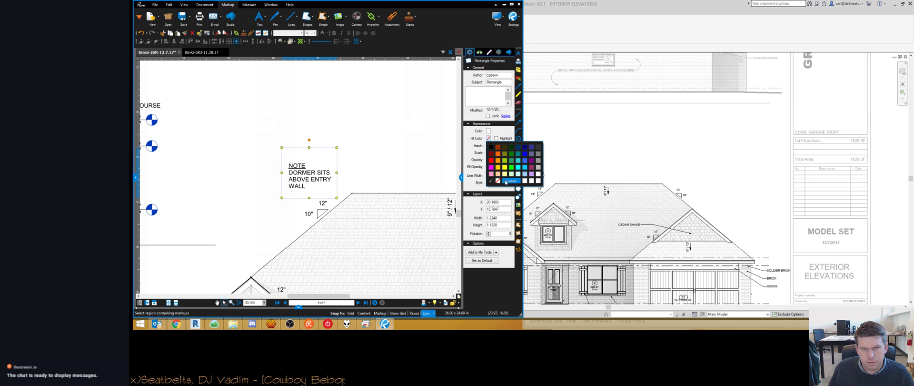
pyautogui.click(521, 181)
pyautogui.click(335, 124)
# Step: Flatten the markup covering the dormer note into the PDF
pyautogui.scroll(-7, 329, 138)
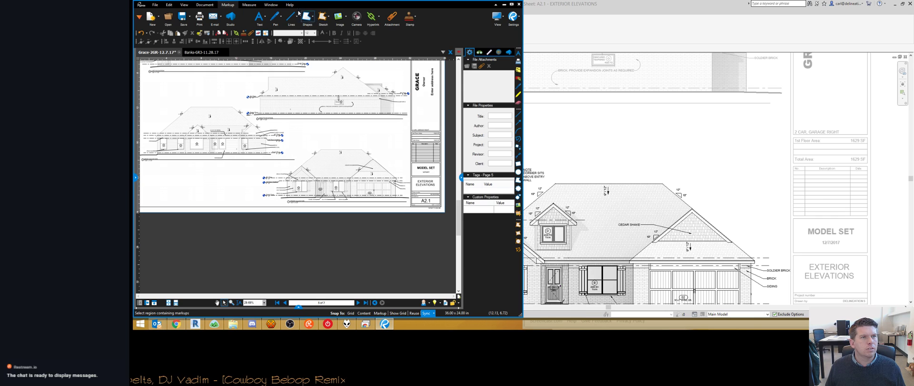
pyautogui.click(205, 5)
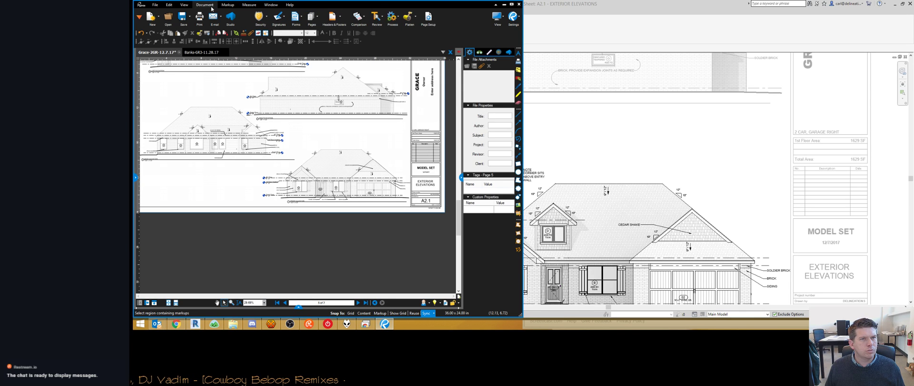
pyautogui.click(408, 18)
pyautogui.click(367, 235)
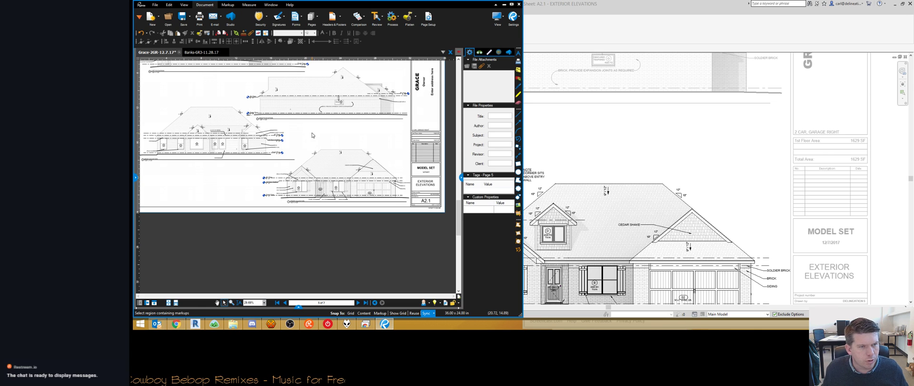
pyautogui.scroll(2, 313, 135)
# Step: Switch to Revit and activate the back elevation view on the exterior elevations sheet A2.1
pyautogui.click(648, 133)
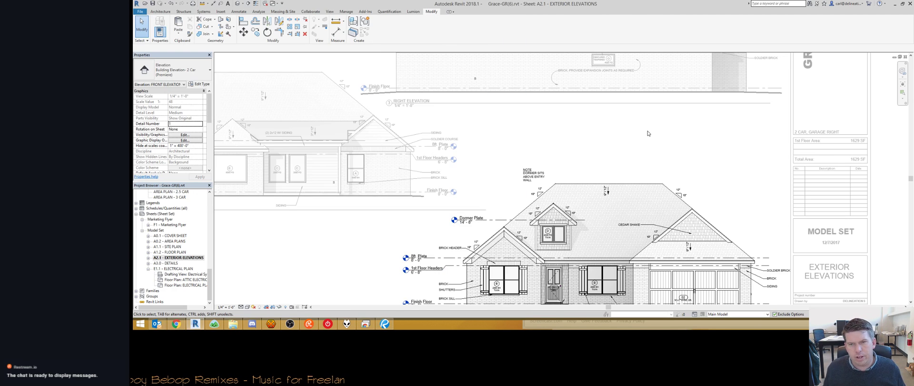
pyautogui.scroll(-5, 647, 133)
pyautogui.moveTo(399, 131); pyautogui.dragTo(408, 155, button='middle')
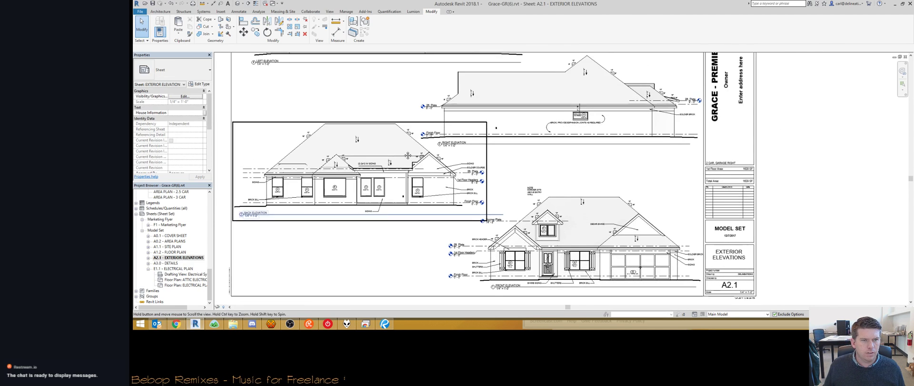
pyautogui.scroll(2, 333, 153)
pyautogui.click(337, 145)
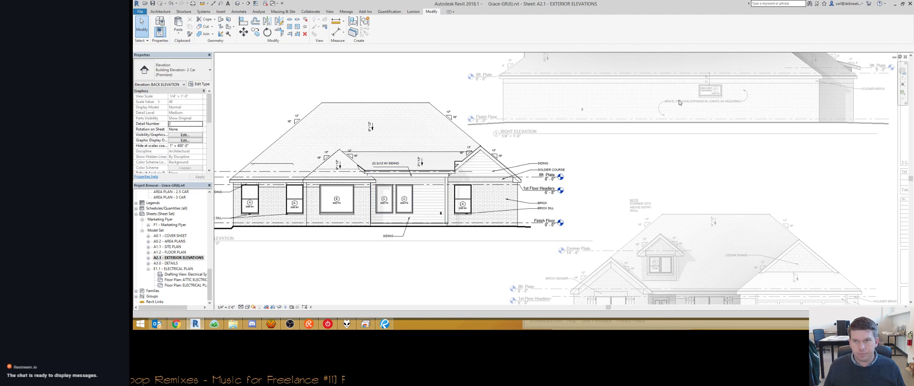
pyautogui.click(185, 134)
pyautogui.click(807, 60)
pyautogui.click(857, 83)
pyautogui.click(790, 98)
pyautogui.click(783, 224)
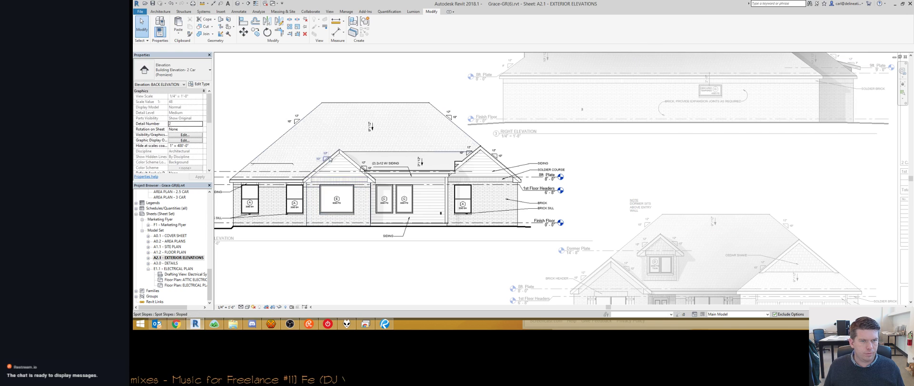
# Step: Delete the slope symbol at the lower right end of the roof slope on the gable above window E in the back elevation
pyautogui.scroll(4, 316, 180)
pyautogui.click(310, 193)
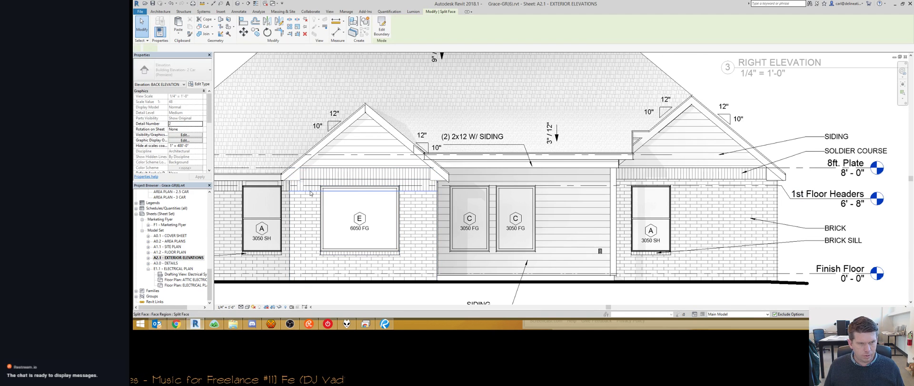
pyautogui.press('Escape')
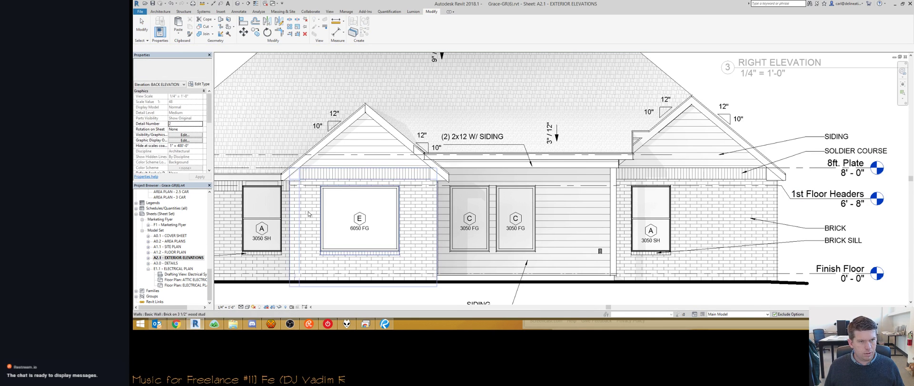
pyautogui.scroll(-1, 308, 212)
pyautogui.scroll(-1, 309, 213)
pyautogui.scroll(4, 365, 177)
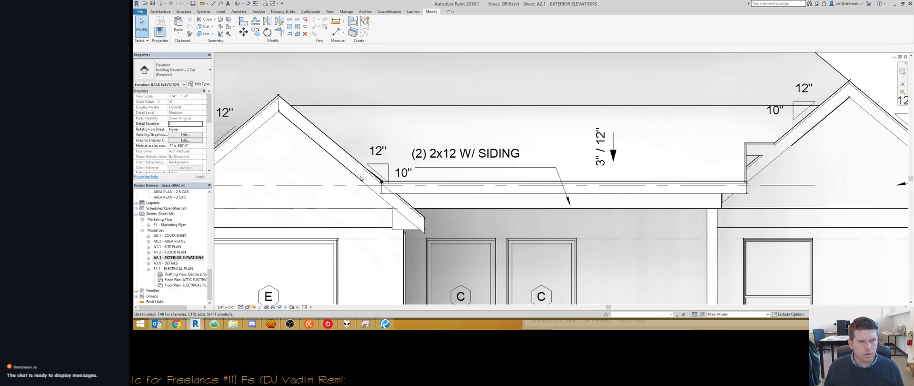
pyautogui.scroll(-2, 381, 155)
pyautogui.click(381, 150)
pyautogui.moveTo(359, 132)
pyautogui.mouseDown()
pyautogui.moveTo(341, 122)
pyautogui.moveTo(352, 146)
pyautogui.mouseUp()
pyautogui.press('Delete')
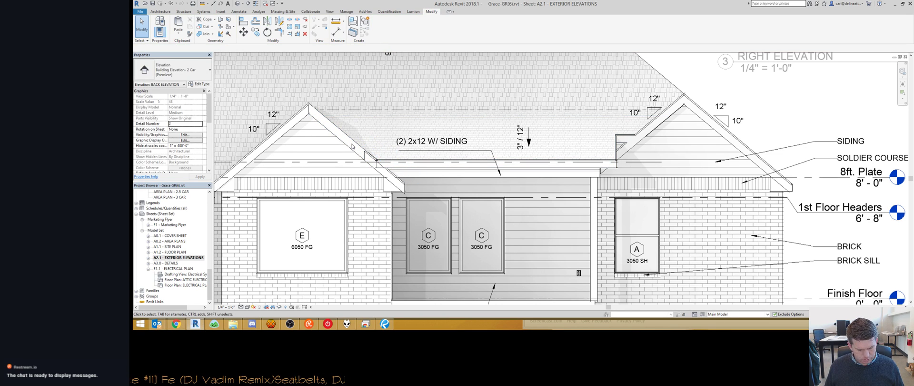
# Step: Place a spot slope on the upper right side of the gable above window E, with its representation set to a triangle
pyautogui.press('d')
pyautogui.press('i')
pyautogui.press('s')
pyautogui.press('l')
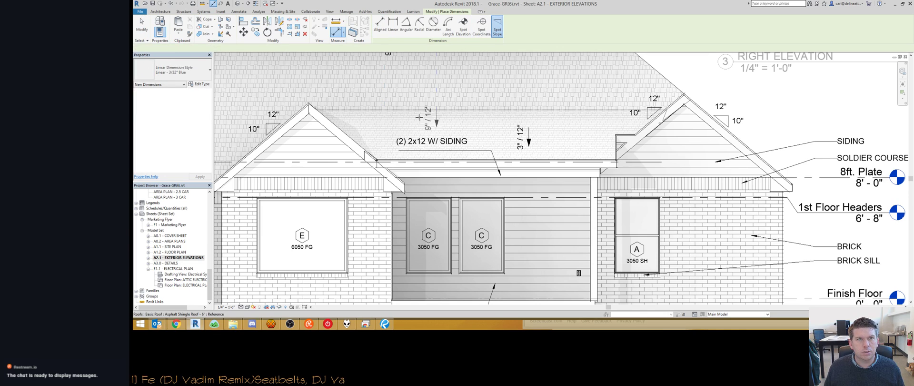
pyautogui.click(333, 124)
pyautogui.click(176, 70)
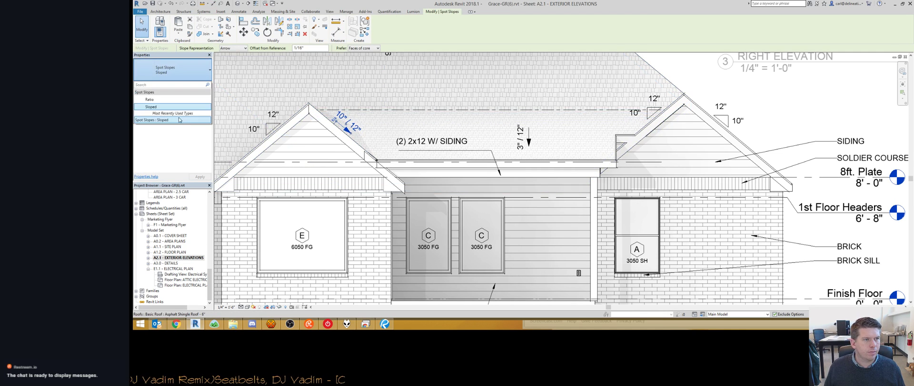
pyautogui.click(233, 48)
pyautogui.click(233, 48)
pyautogui.click(231, 60)
pyautogui.press('Escape')
pyautogui.scroll(-2, 385, 91)
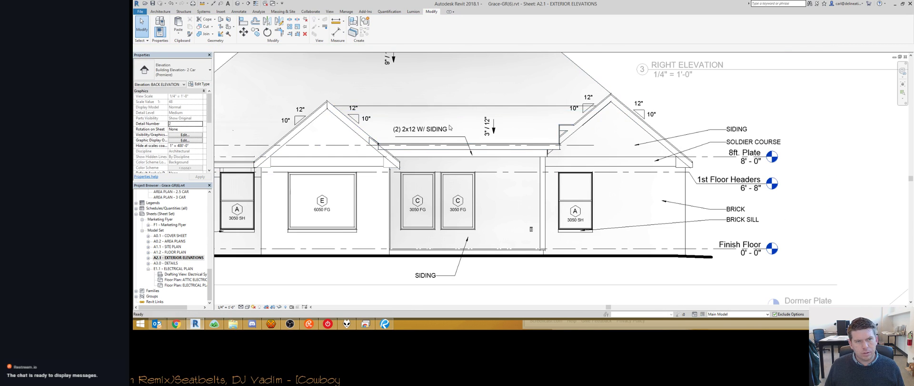
pyautogui.scroll(5, 367, 150)
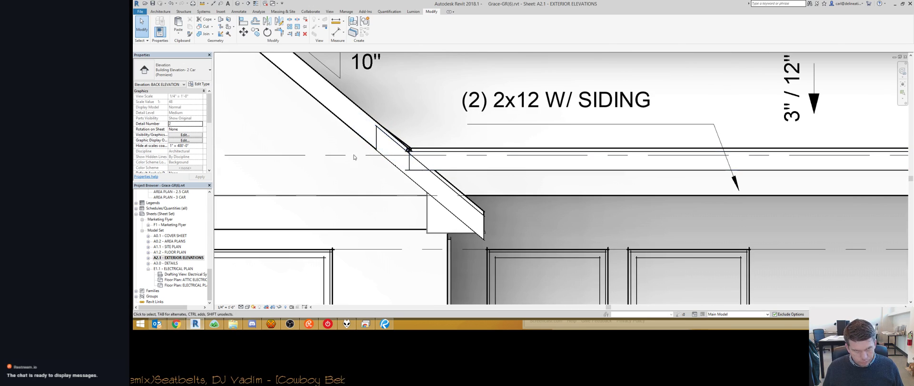
# Step: Use Linework with the <Invisible lines> style to hide the fascia edge lines where the low 3"/12" roof meets the gable above window E
pyautogui.scroll(-4, 425, 175)
pyautogui.scroll(5, 431, 165)
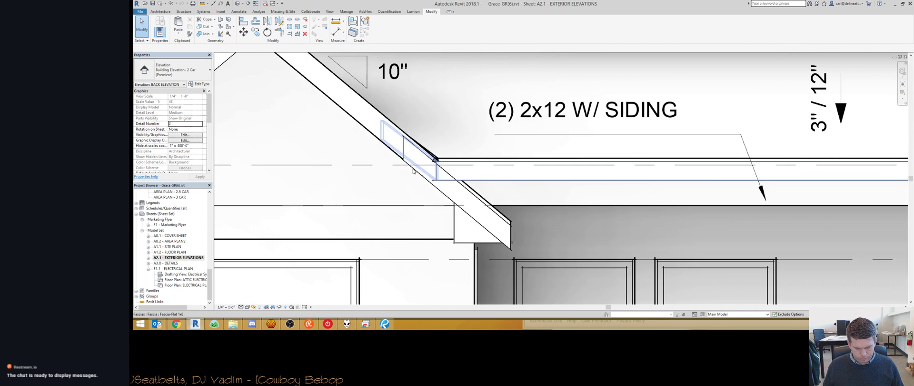
pyautogui.press('l')
pyautogui.press('w')
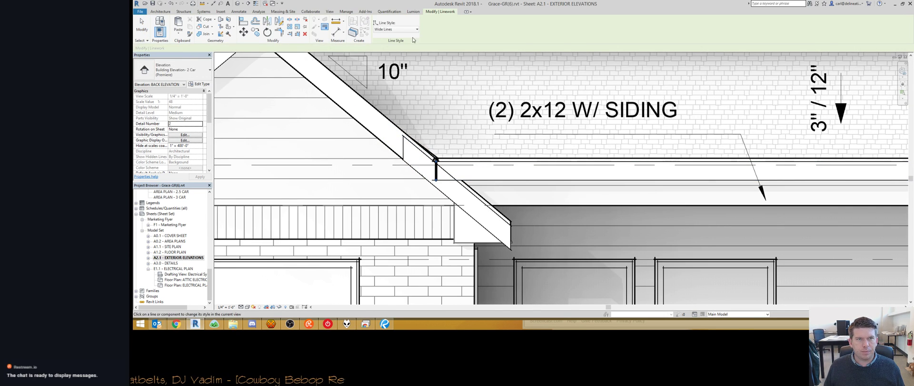
pyautogui.click(396, 29)
pyautogui.scroll(5, 390, 76)
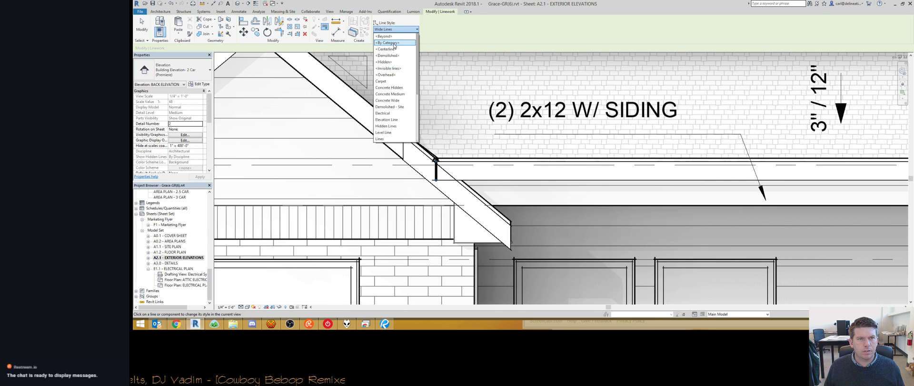
pyautogui.click(391, 69)
pyautogui.click(435, 167)
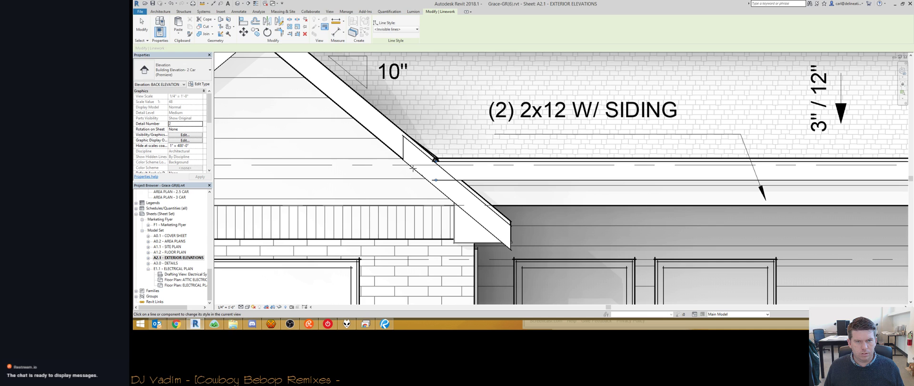
pyautogui.scroll(-3, 412, 167)
pyautogui.click(703, 167)
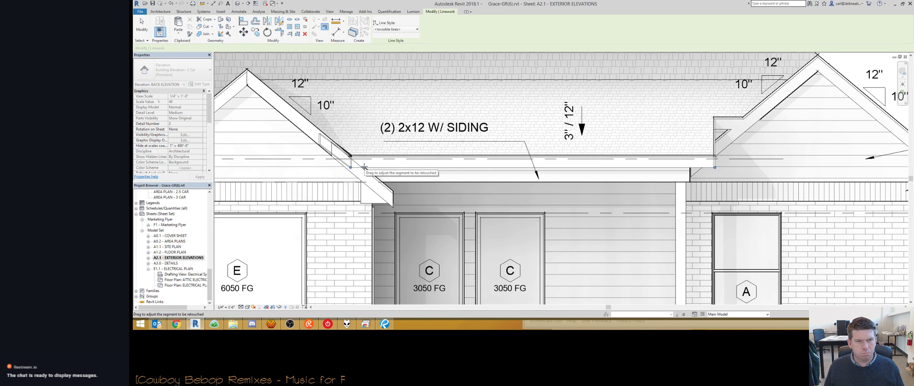
pyautogui.press('Escape')
# Step: Deactivate the back elevation and activate the view titled RIGHT ELEVATION on sheet A2.1
pyautogui.scroll(-1, 365, 166)
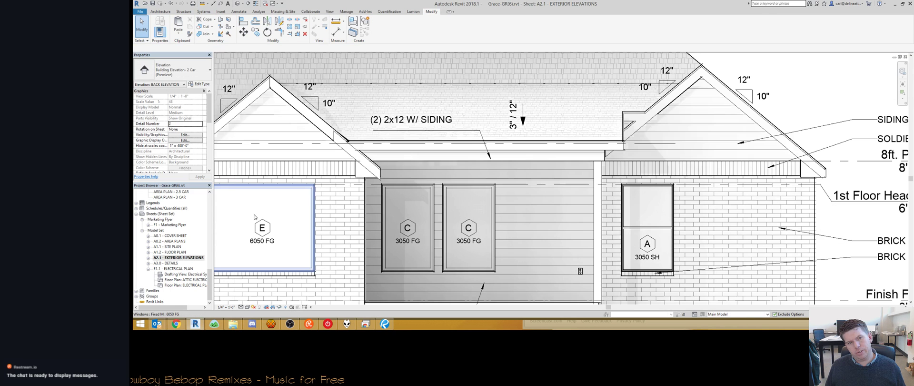
pyautogui.scroll(-3, 548, 105)
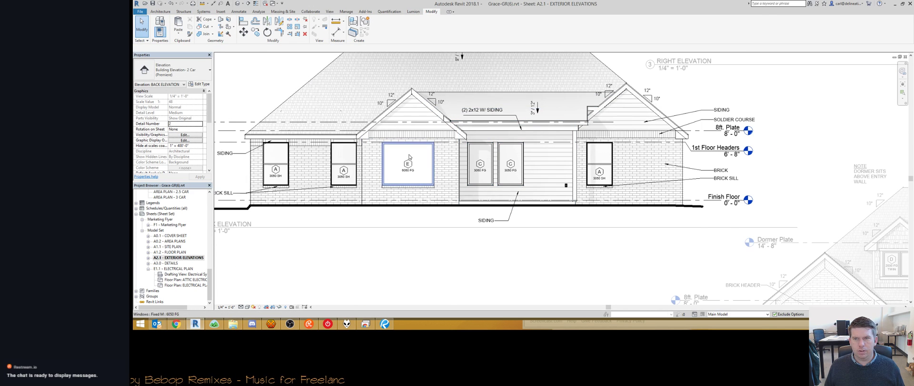
pyautogui.scroll(-1, 274, 143)
pyautogui.doubleClick(410, 229)
pyautogui.scroll(-2, 409, 155)
pyautogui.moveTo(657, 221); pyautogui.dragTo(483, 282, button='middle')
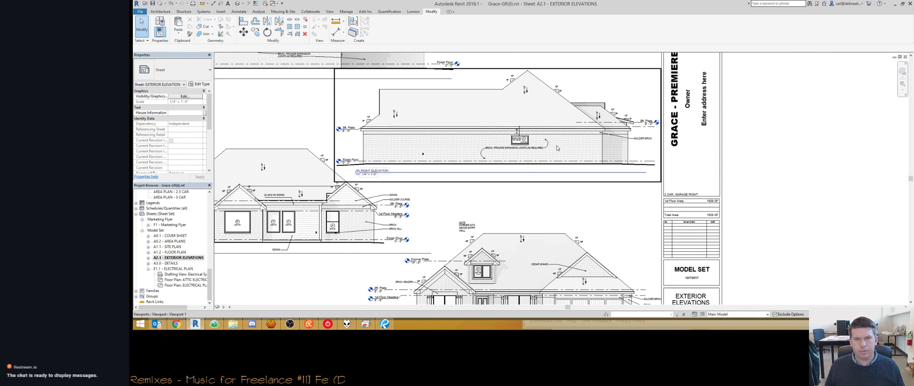
pyautogui.moveTo(558, 147); pyautogui.dragTo(570, 212, button='middle')
pyautogui.doubleClick(569, 211)
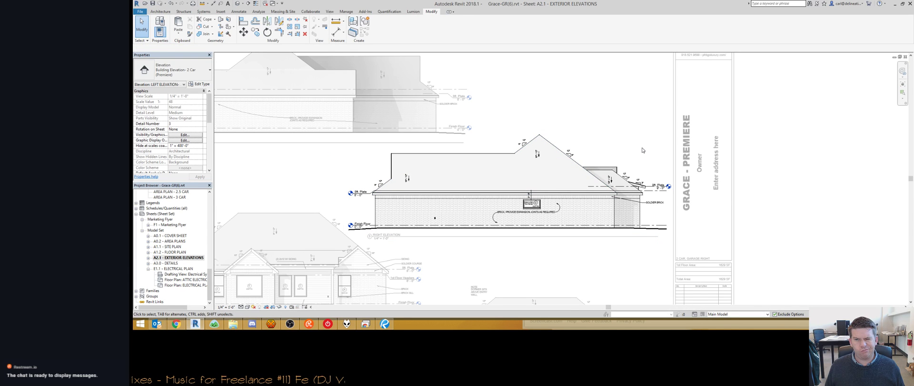
# Step: Set the Feature Set design option to Premiere in the right elevation's visibility/graphic overrides
pyautogui.press('g')
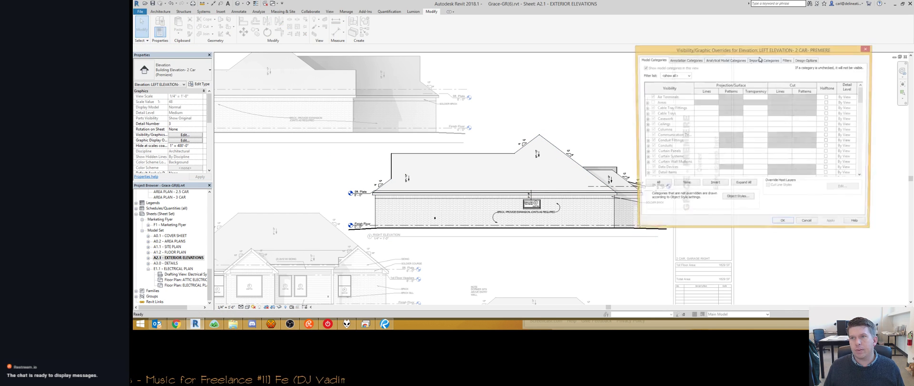
pyautogui.click(809, 60)
pyautogui.click(857, 83)
pyautogui.click(777, 96)
pyautogui.click(783, 223)
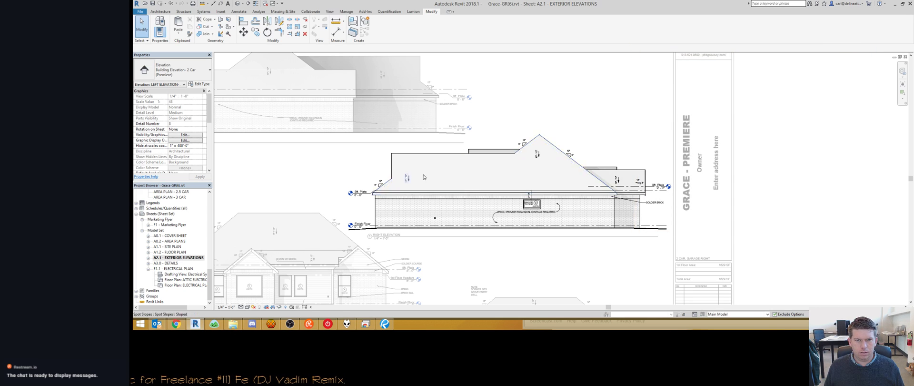
# Step: Delete the slope symbol at the far right end of the roof in the right elevation and deactivate the view
pyautogui.click(639, 186)
pyautogui.press('Delete')
pyautogui.doubleClick(637, 133)
# Step: Activate the view titled LEFT ELEVATION and set its Feature Set design option to Premiere in the visibility/graphic overrides
pyautogui.scroll(-1, 632, 135)
pyautogui.moveTo(313, 129); pyautogui.dragTo(488, 168, button='middle')
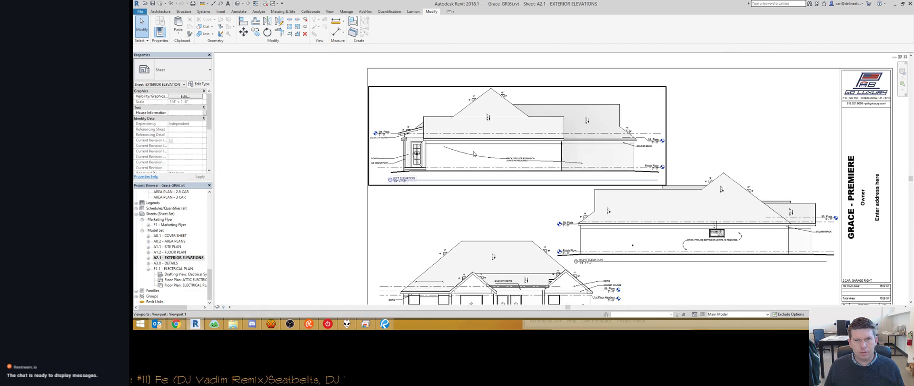
pyautogui.doubleClick(488, 168)
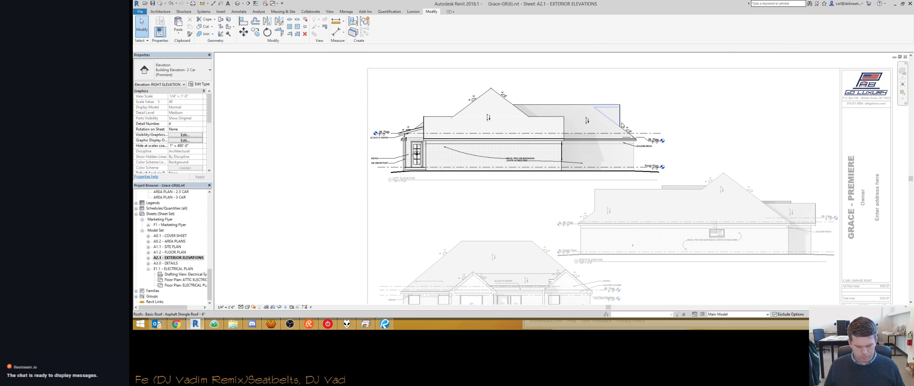
pyautogui.press('v')
pyautogui.press('g')
pyautogui.click(807, 60)
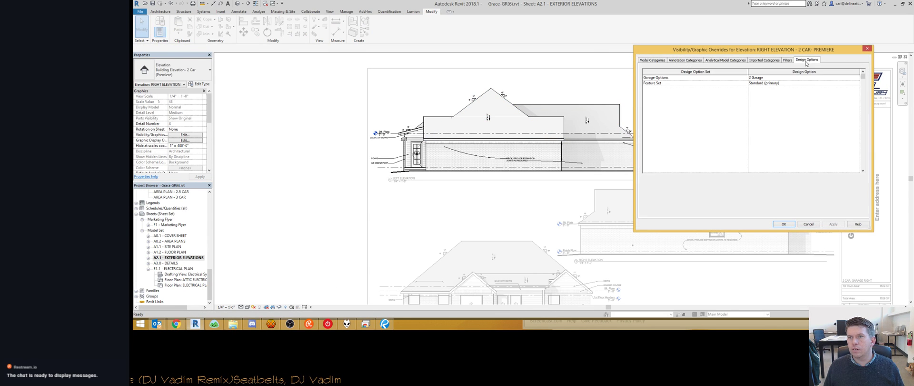
pyautogui.click(855, 84)
pyautogui.click(781, 98)
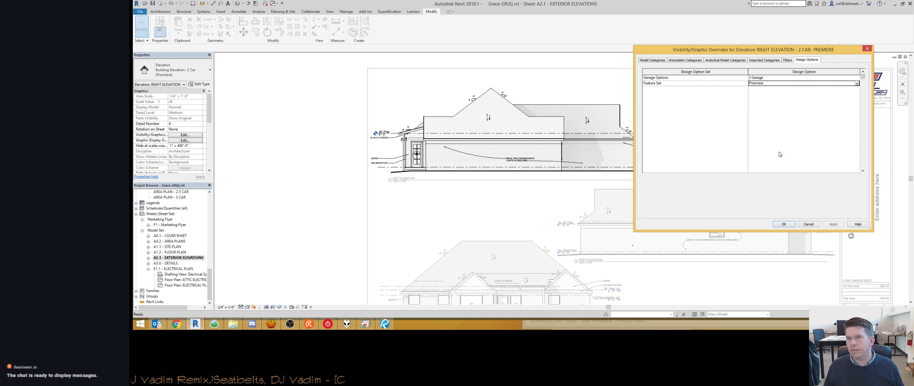
pyautogui.click(783, 225)
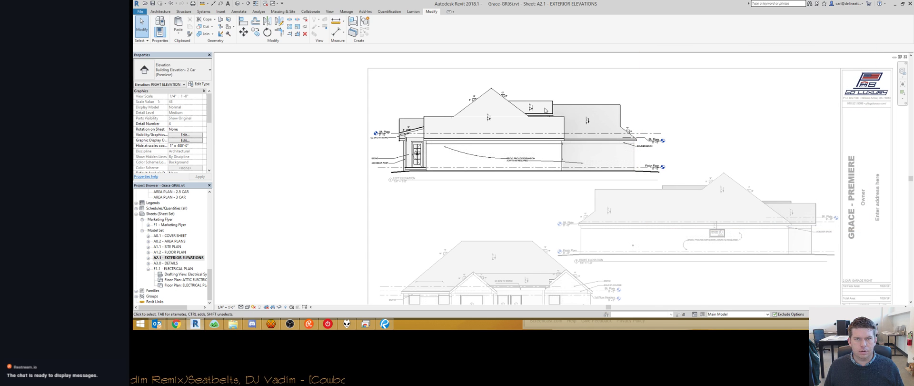
# Step: Reveal the hidden elements in the left elevation, unhide the Dormer Plate level, and leave the reveal mode
pyautogui.scroll(3, 542, 107)
pyautogui.press('r')
pyautogui.press('h')
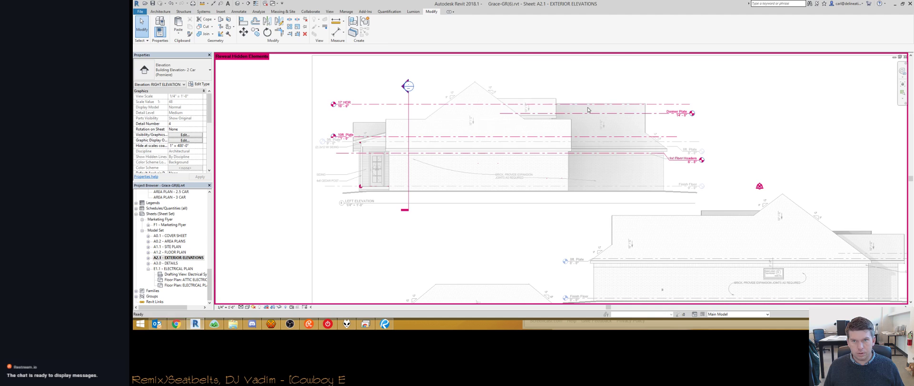
pyautogui.click(659, 116)
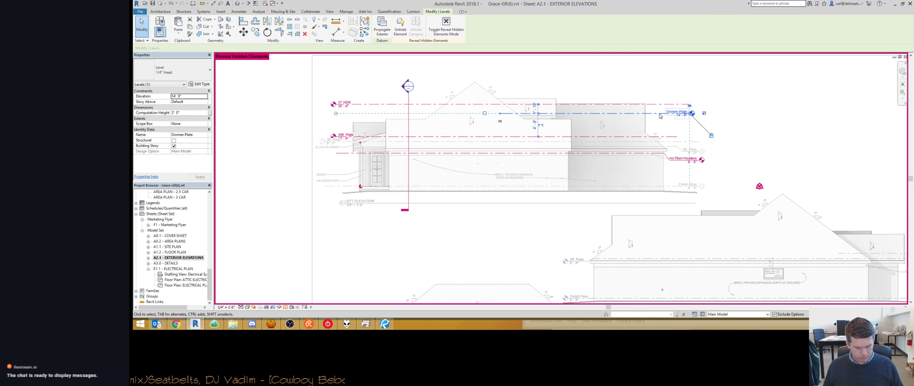
pyautogui.press('r')
pyautogui.press('h')
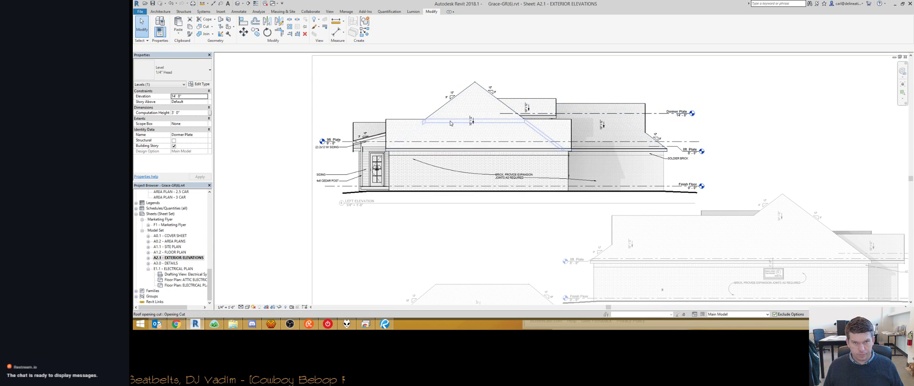
pyautogui.scroll(2, 369, 128)
pyautogui.scroll(2, 369, 129)
pyautogui.press('s')
pyautogui.press('s')
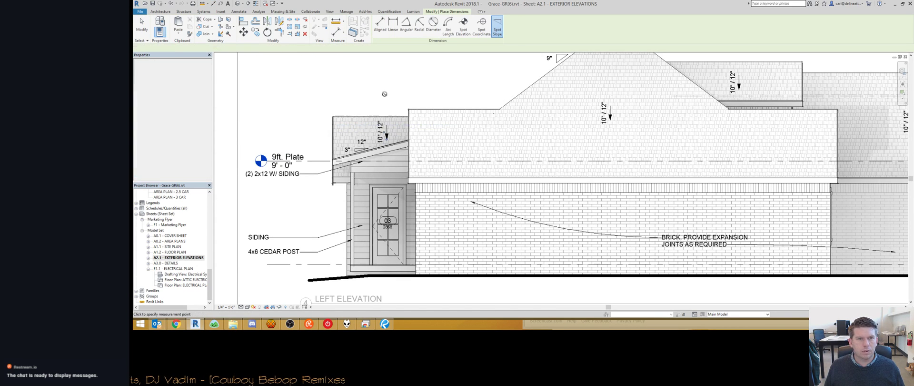
pyautogui.press('Escape')
pyautogui.press('Escape')
# Step: Deactivate the left elevation and examine all four elevations on the exterior elevations sheet A2.1
pyautogui.scroll(-2, 383, 91)
pyautogui.scroll(-2, 384, 91)
pyautogui.moveTo(553, 183); pyautogui.dragTo(532, 244, button='middle')
pyautogui.scroll(-1, 532, 244)
pyautogui.scroll(3, 562, 153)
pyautogui.scroll(-2, 561, 152)
pyautogui.moveTo(713, 199); pyautogui.dragTo(600, 158, button='middle')
pyautogui.scroll(-4, 600, 157)
pyautogui.moveTo(514, 223); pyautogui.dragTo(460, 145, button='middle')
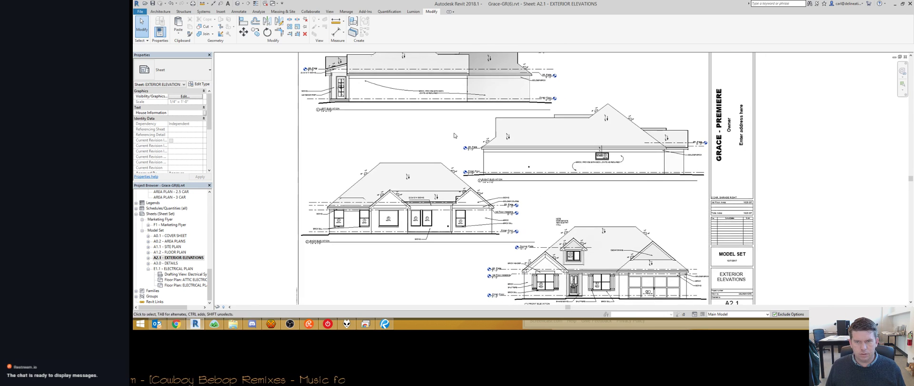
pyautogui.moveTo(524, 232); pyautogui.dragTo(519, 191, button='middle')
pyautogui.scroll(-2, 519, 191)
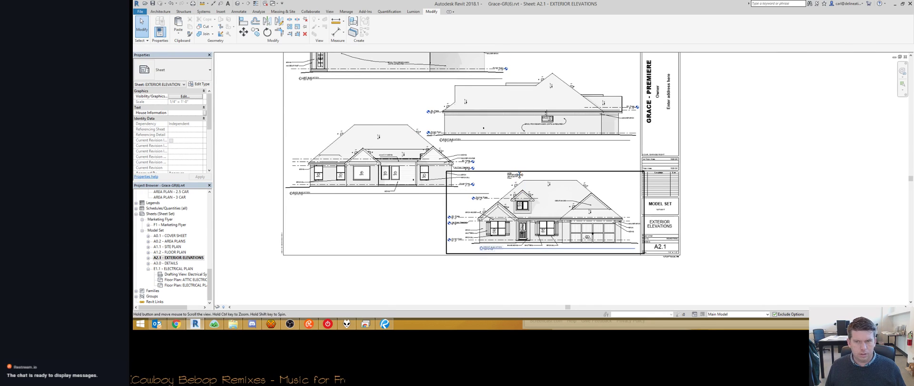
# Step: Open the E1.1 electrical plan sheet and activate its main electrical floor plan view
pyautogui.doubleClick(174, 268)
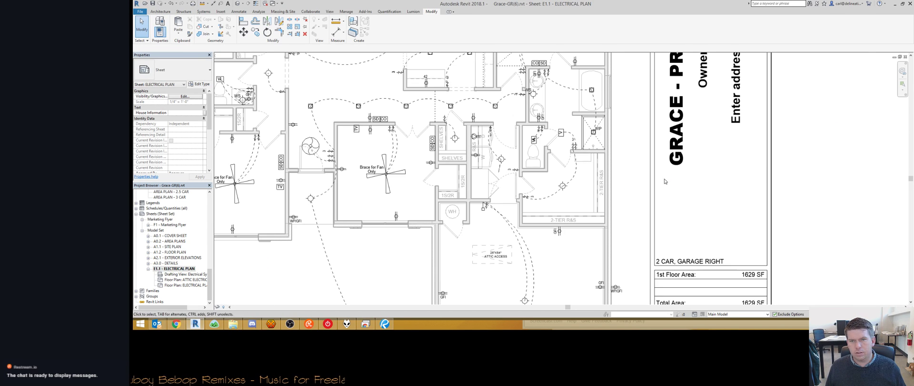
pyautogui.scroll(-3, 556, 117)
pyautogui.scroll(-3, 556, 117)
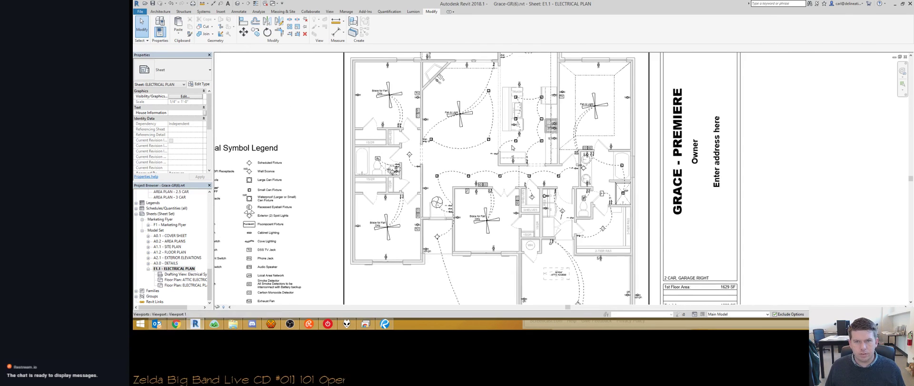
pyautogui.scroll(2, 529, 154)
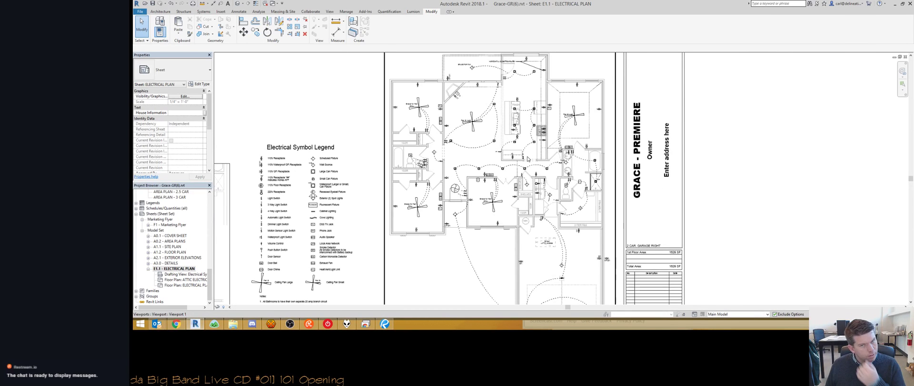
pyautogui.click(175, 266)
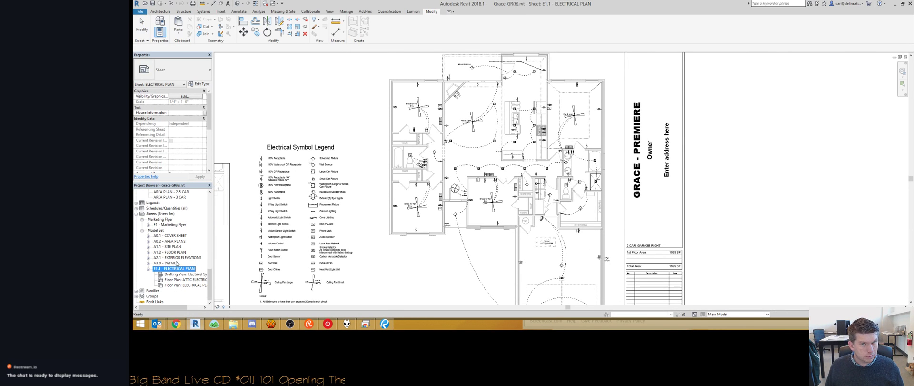
pyautogui.click(347, 115)
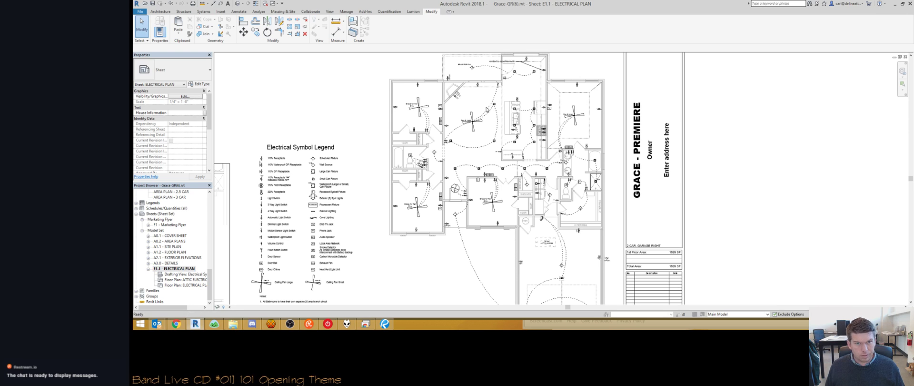
pyautogui.press('v')
pyautogui.press('v')
pyautogui.doubleClick(517, 143)
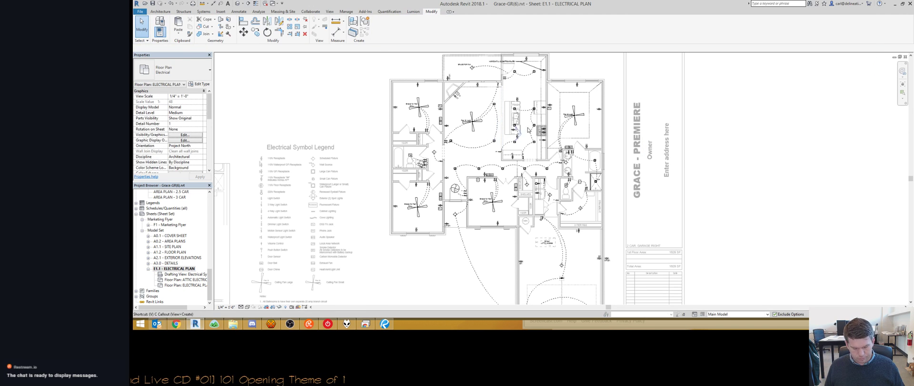
# Step: Change the Feature Set design option in the electrical floor plan's visibility/graphic overrides
pyautogui.press('v')
pyautogui.press('v')
pyautogui.click(811, 60)
pyautogui.click(857, 84)
pyautogui.click(771, 105)
pyautogui.click(784, 223)
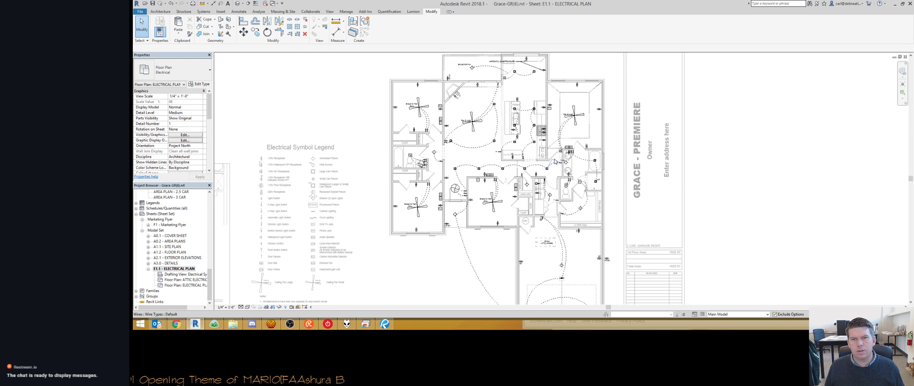
# Step: Close the E1.1 electrical plan sheet and reopen it with the floor plan view deactivated
pyautogui.doubleClick(736, 175)
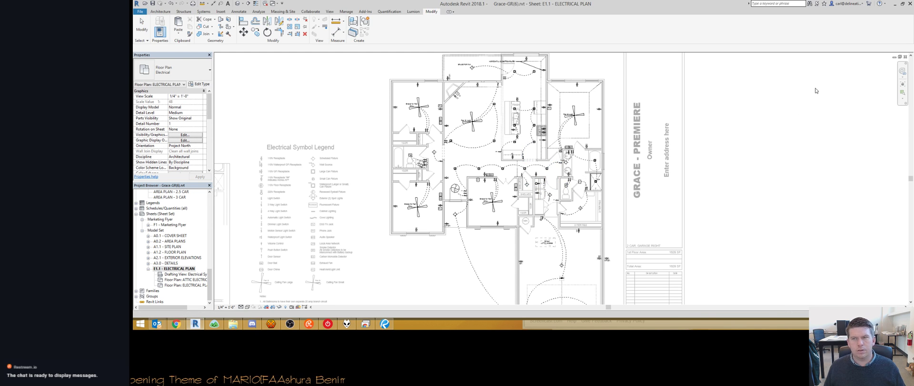
pyautogui.click(906, 58)
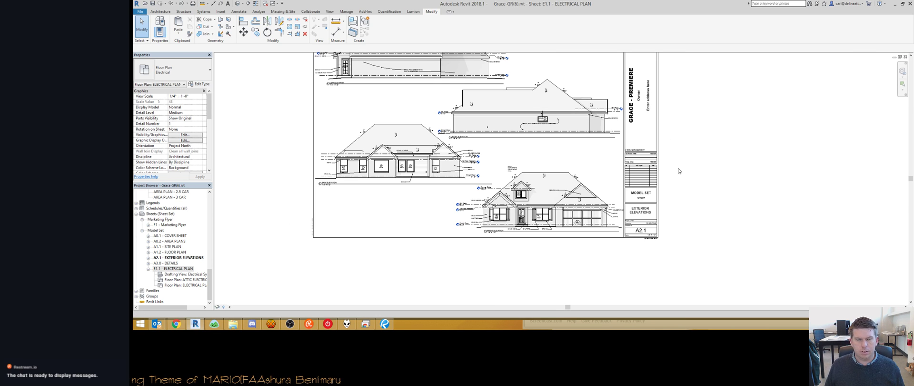
pyautogui.doubleClick(174, 269)
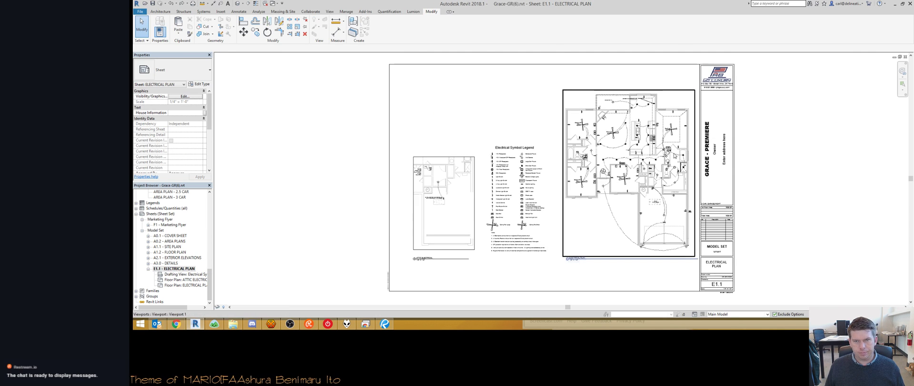
# Step: Place the 2 Car (PREMIERE) electrical plan view on sheet E1.1, in the empty area outside the title block
pyautogui.scroll(10, 174, 229)
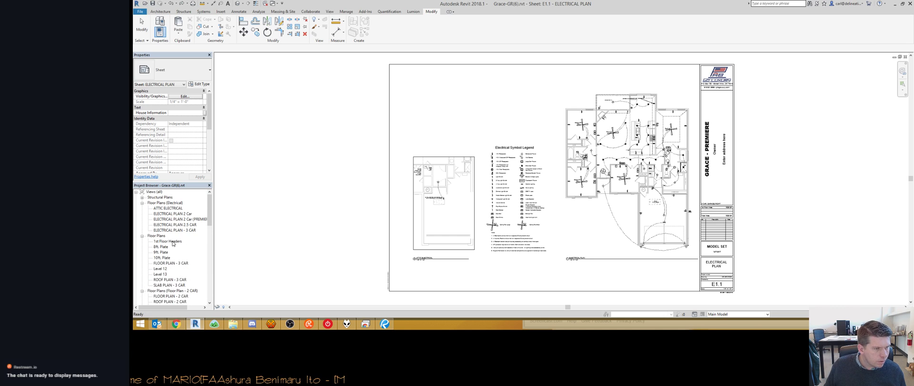
pyautogui.scroll(3, 174, 229)
pyautogui.click(181, 219)
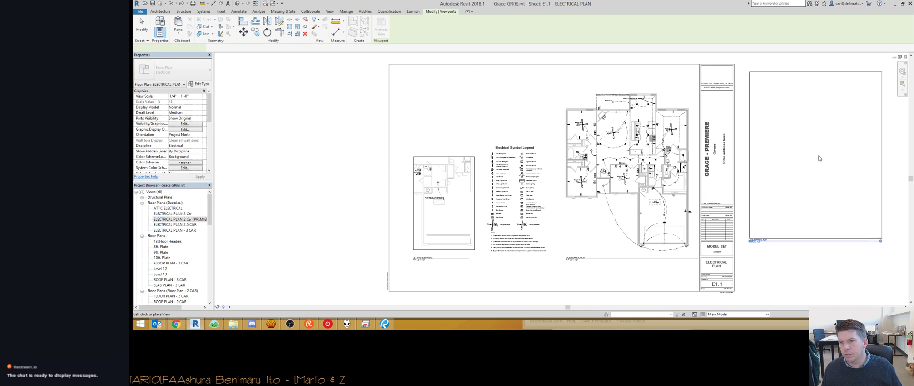
pyautogui.click(812, 173)
pyautogui.keyDown('ctrl'); pyautogui.click(668, 192); pyautogui.keyUp('ctrl')
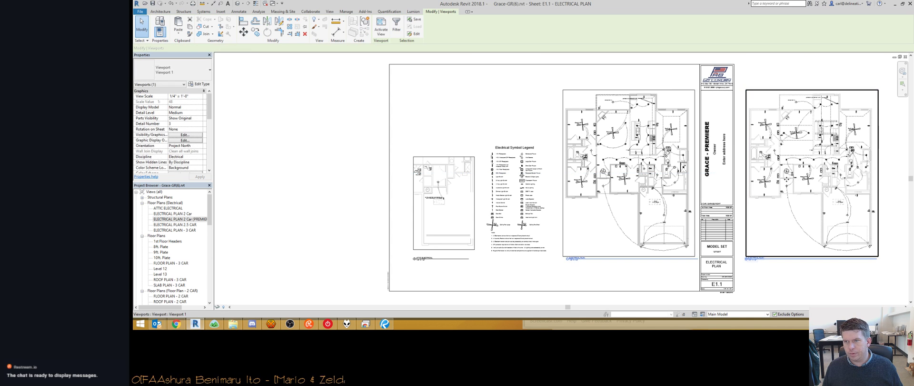
# Step: Shift both electrical plan viewports on sheet E1.1 so the Premiere plan takes the original's place, and remove the original viewport
pyautogui.moveTo(802, 181); pyautogui.dragTo(619, 180)
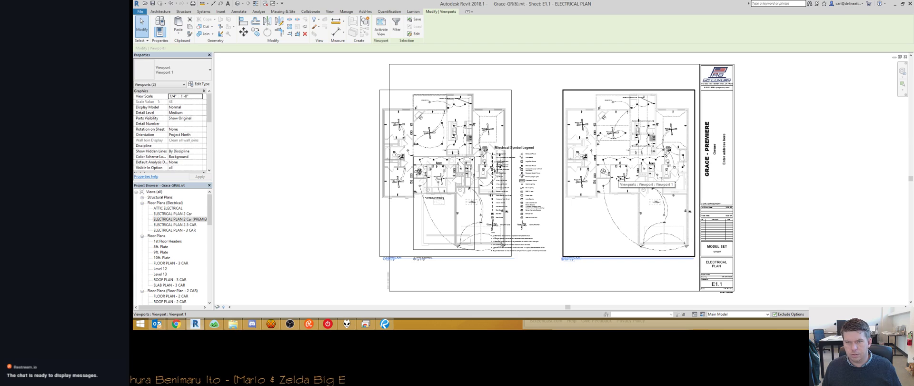
pyautogui.scroll(4, 631, 168)
pyautogui.scroll(-4, 627, 163)
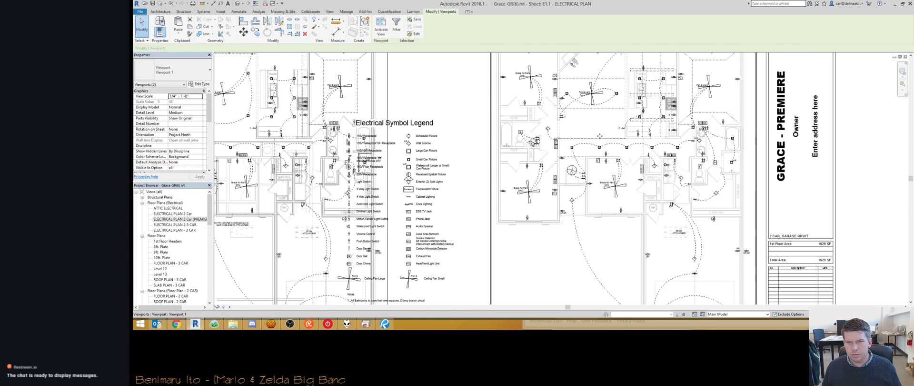
pyautogui.scroll(2, 676, 238)
pyautogui.scroll(-4, 675, 191)
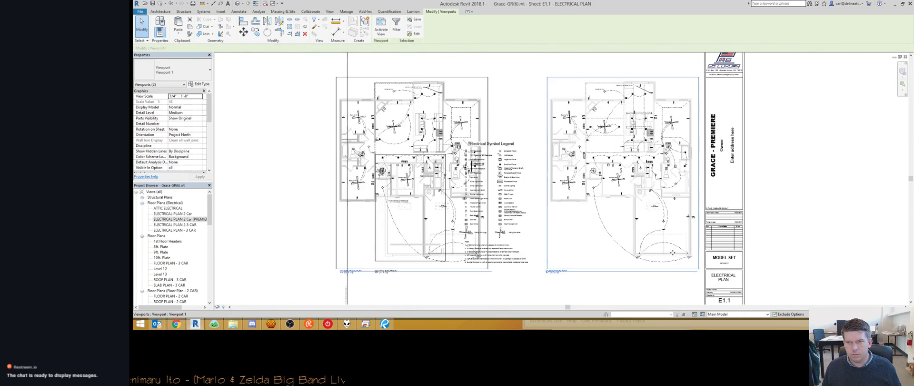
pyautogui.scroll(4, 675, 147)
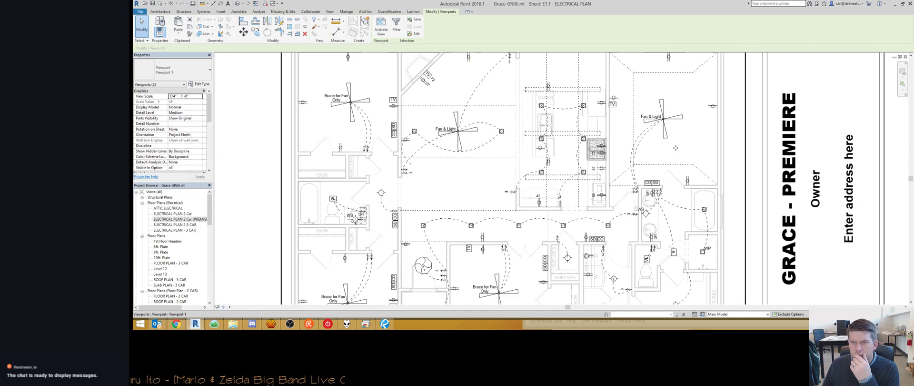
pyautogui.moveTo(668, 240); pyautogui.dragTo(666, 208, button='middle')
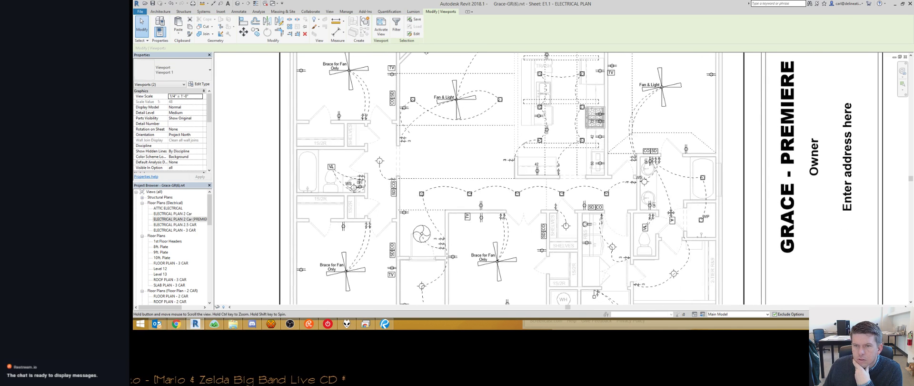
pyautogui.scroll(-5, 490, 200)
pyautogui.click(490, 201)
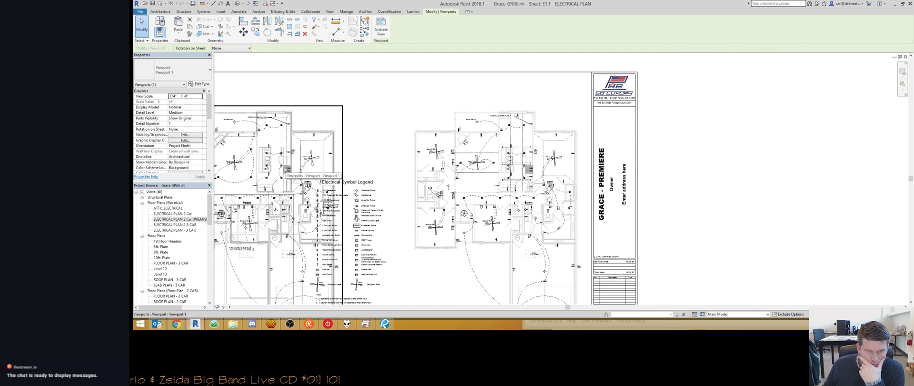
pyautogui.press('Escape')
# Step: Examine the fixtures, switches and wiring of the Premiere electrical plan on the sheet
pyautogui.scroll(5, 447, 196)
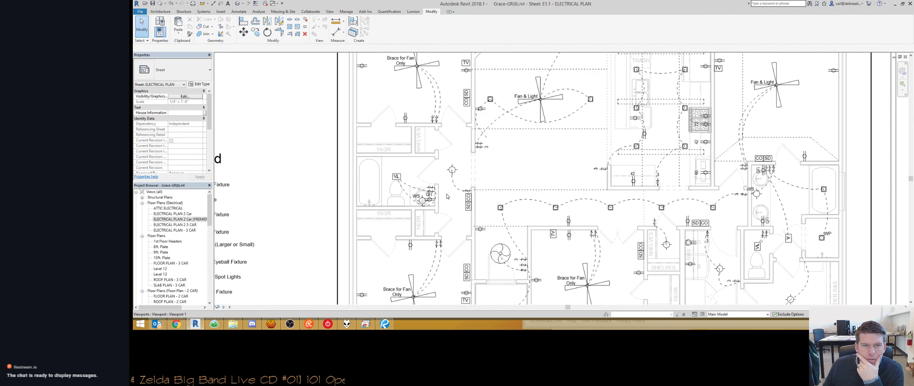
pyautogui.scroll(2, 447, 197)
pyautogui.scroll(-5, 447, 195)
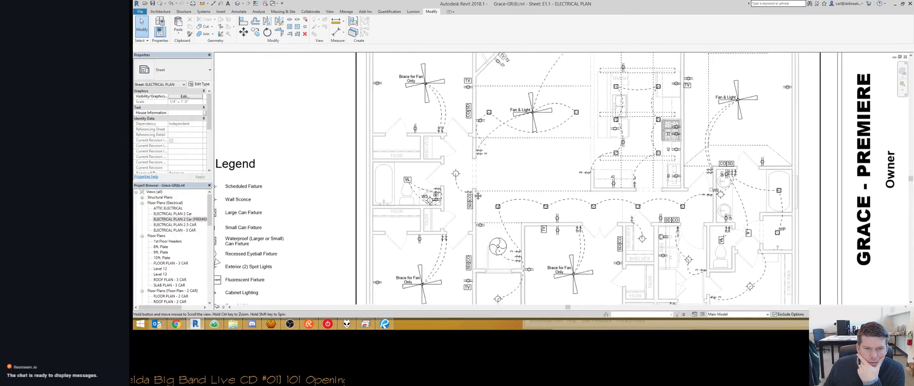
pyautogui.scroll(3, 464, 177)
pyautogui.moveTo(612, 213); pyautogui.dragTo(511, 216, button='middle')
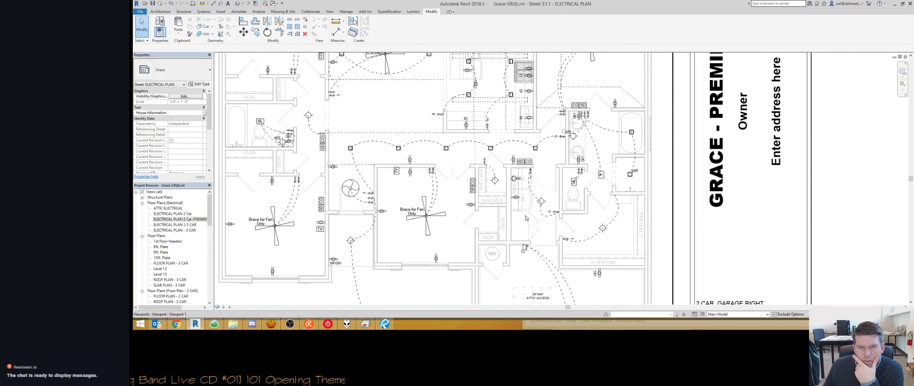
pyautogui.scroll(-3, 526, 217)
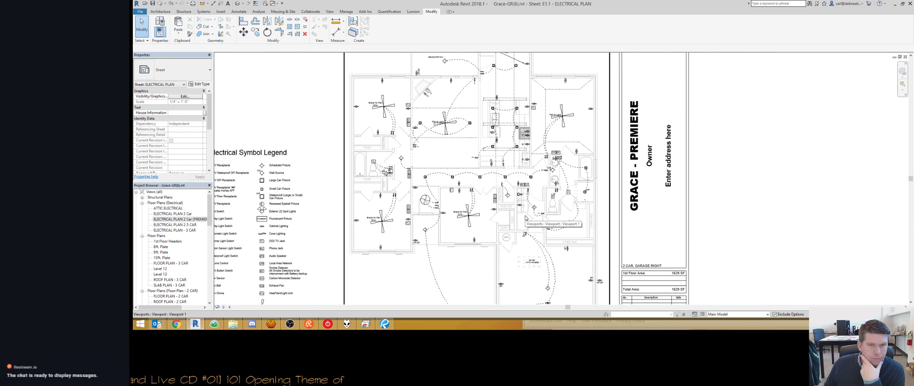
pyautogui.scroll(2, 526, 208)
pyautogui.scroll(-1, 523, 204)
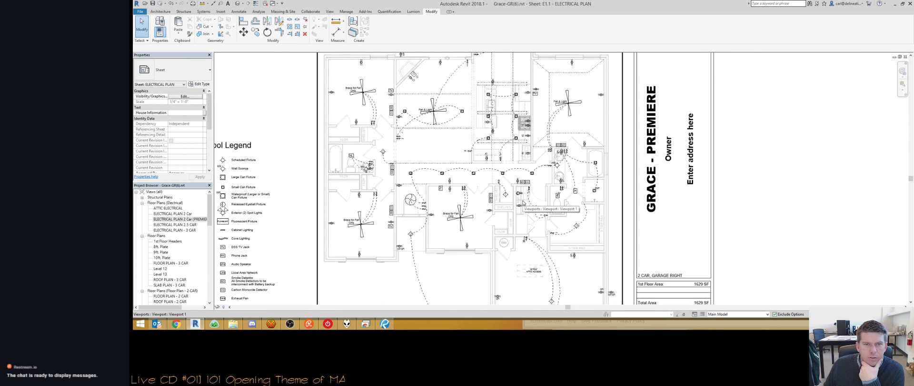
# Step: Switch to the Grace-2GR-12.7.17 PDF in Bluebeam Revu, inspect its electrical plan page up close, and return to Revit
pyautogui.click(383, 324)
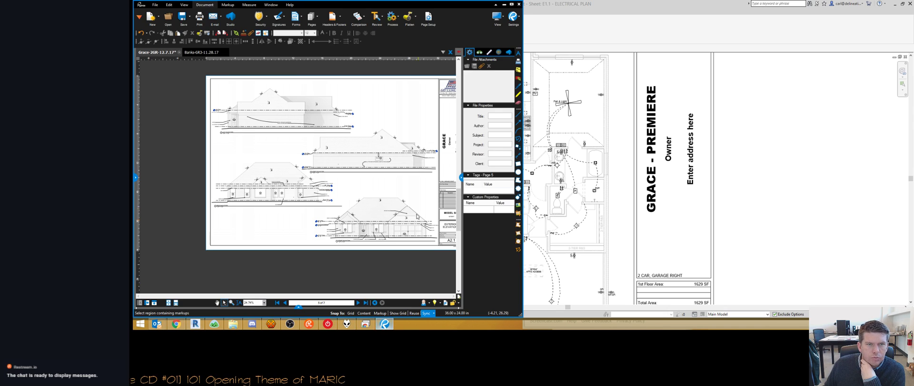
pyautogui.click(366, 303)
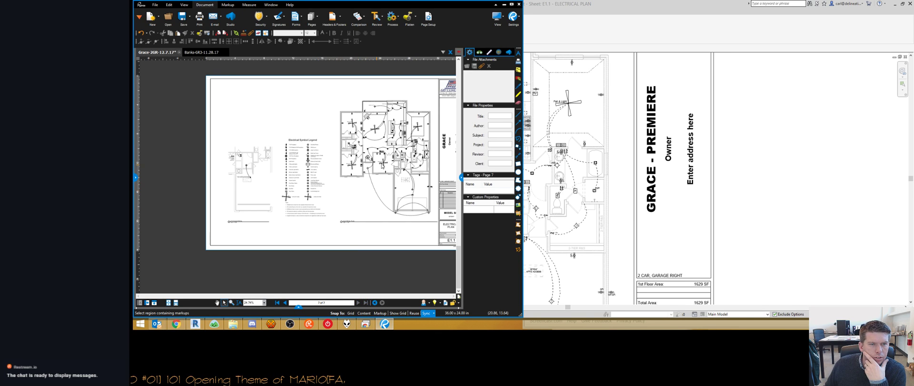
pyautogui.scroll(5, 412, 147)
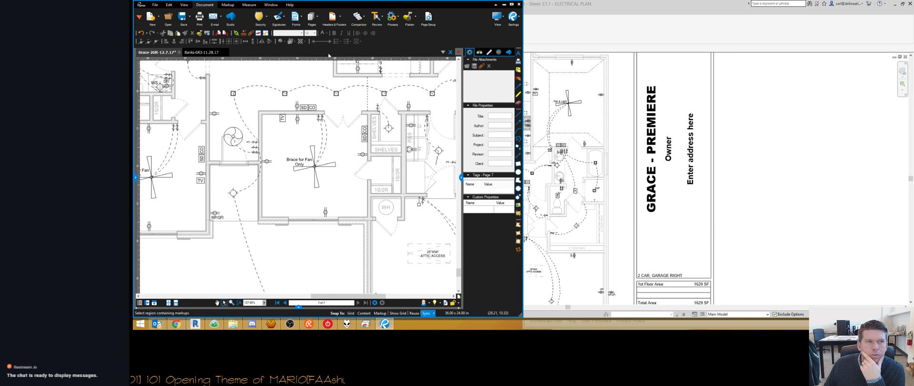
pyautogui.click(607, 32)
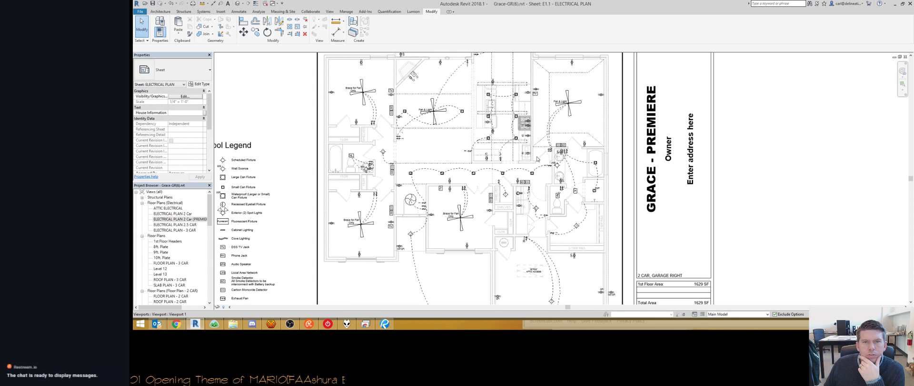
# Step: Activate the Premiere electrical plan view and move the loose end of the living room can light's wire to the three-way switches
pyautogui.scroll(-3, 692, 157)
pyautogui.scroll(3, 570, 139)
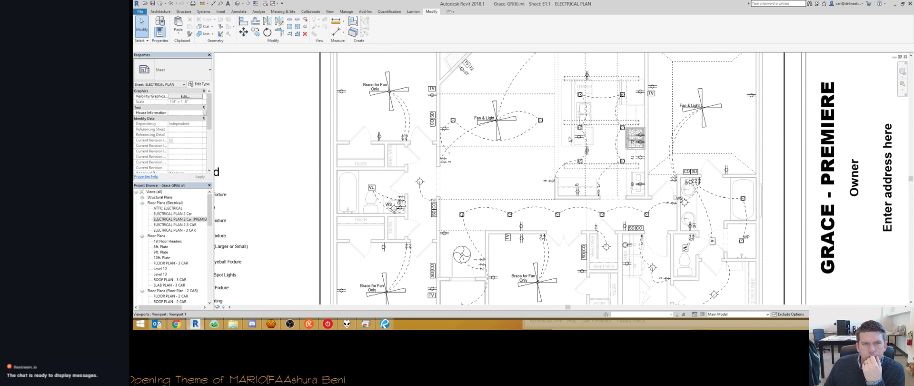
pyautogui.doubleClick(444, 148)
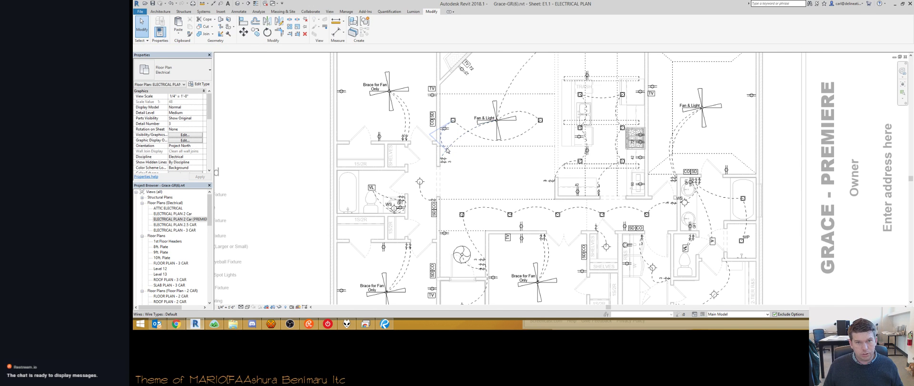
pyautogui.click(445, 149)
pyautogui.scroll(3, 447, 152)
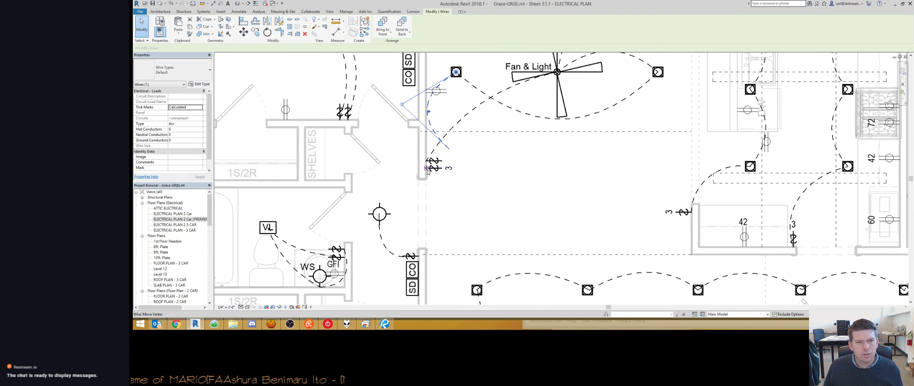
pyautogui.moveTo(427, 176); pyautogui.dragTo(427, 168)
pyautogui.click(470, 165)
# Step: Examine the kitchen lighting circuits and inspect the receptacle beside the trash cabinet at the island's end
pyautogui.moveTo(470, 166); pyautogui.dragTo(373, 193, button='middle')
pyautogui.scroll(-3, 430, 164)
pyautogui.scroll(1, 537, 179)
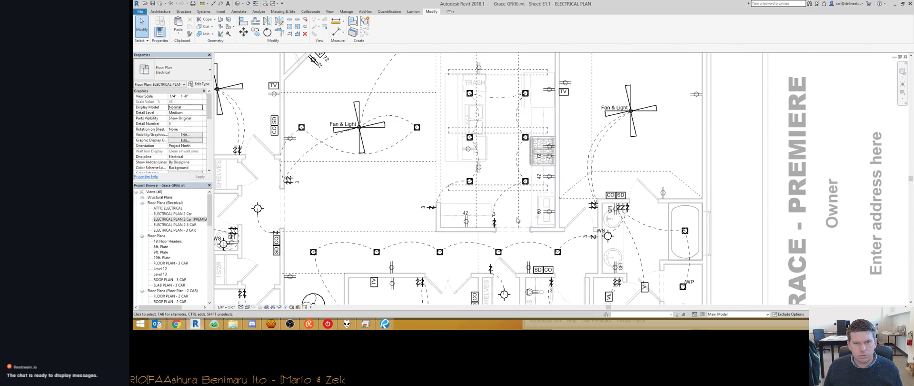
pyautogui.scroll(-2, 443, 217)
pyautogui.scroll(2, 472, 138)
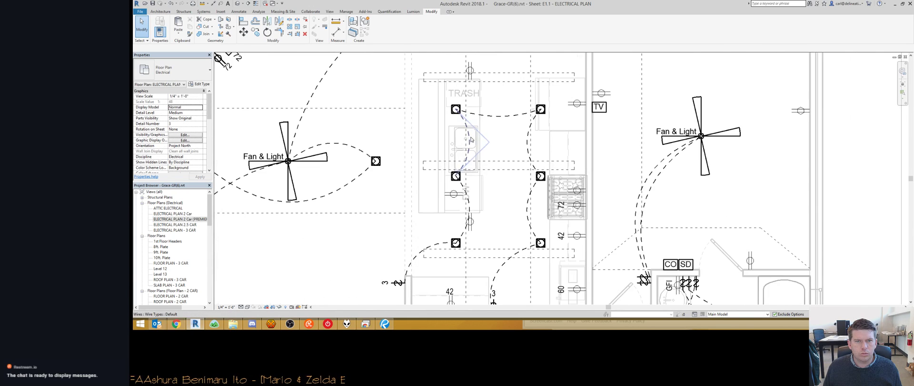
pyautogui.scroll(-1, 486, 155)
pyautogui.scroll(-1, 486, 155)
pyautogui.moveTo(485, 155); pyautogui.dragTo(480, 224, button='middle')
pyautogui.scroll(3, 481, 189)
pyautogui.click(481, 190)
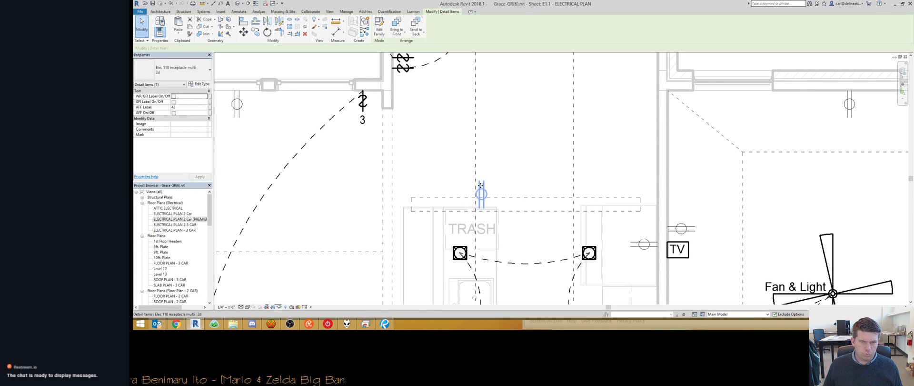
# Step: Review the living room, kitchen and vaulted bedroom layout, including the dashed ceiling lines, in the activated electrical plan
pyautogui.scroll(-3, 487, 167)
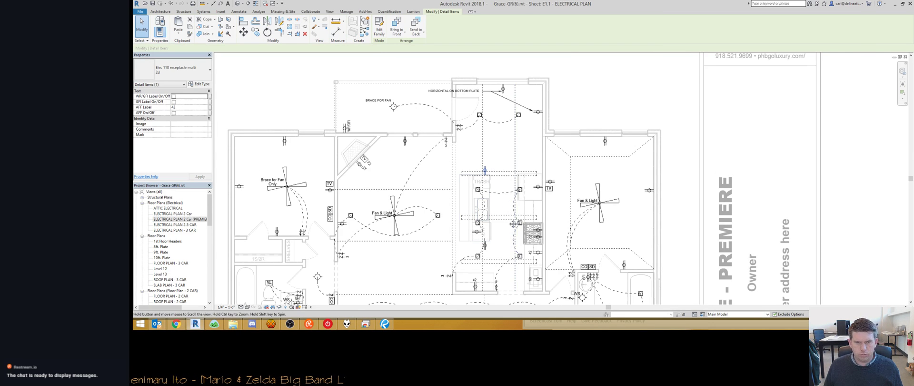
pyautogui.moveTo(513, 224); pyautogui.dragTo(509, 210, button='middle')
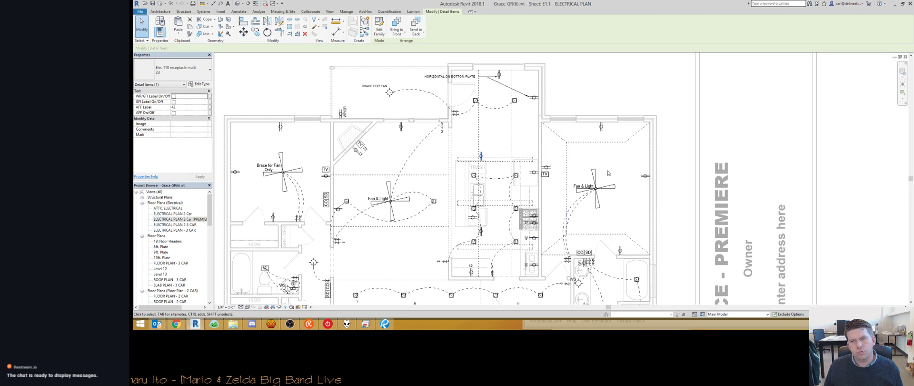
pyautogui.scroll(-1, 621, 164)
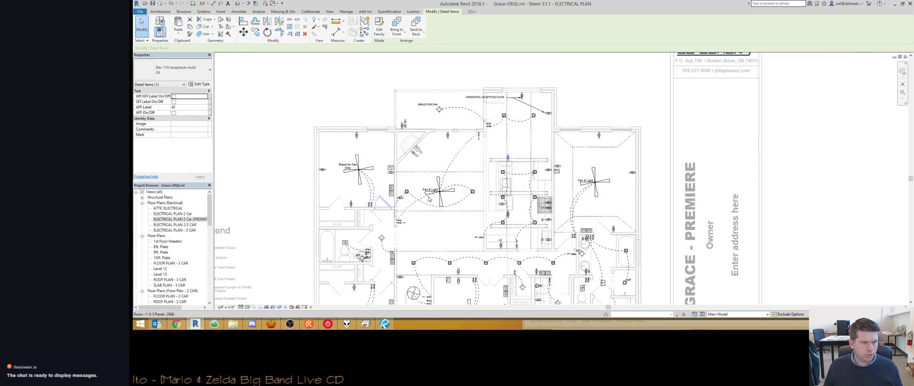
pyautogui.scroll(-2, 515, 192)
pyautogui.scroll(5, 515, 192)
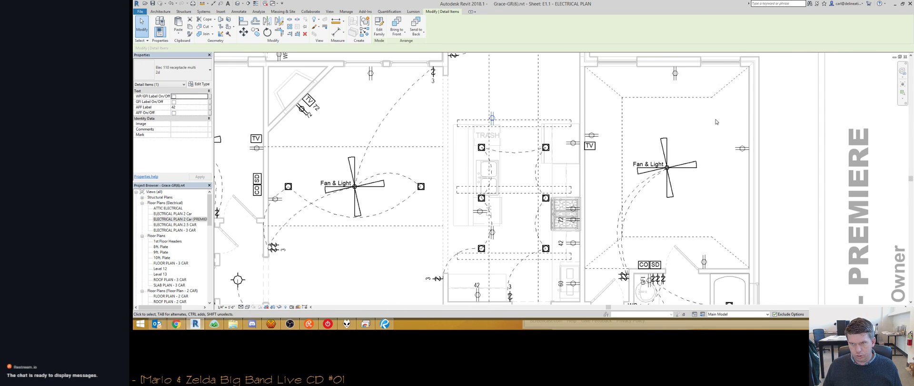
pyautogui.click(719, 120)
pyautogui.moveTo(719, 120); pyautogui.dragTo(589, 127, button='middle')
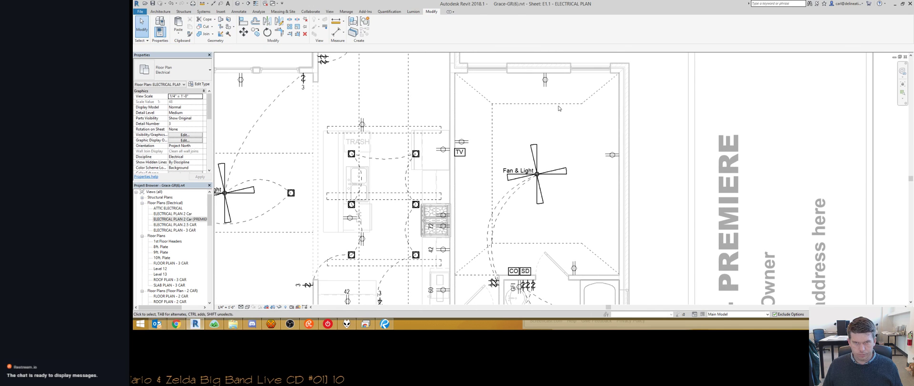
pyautogui.scroll(-2, 469, 135)
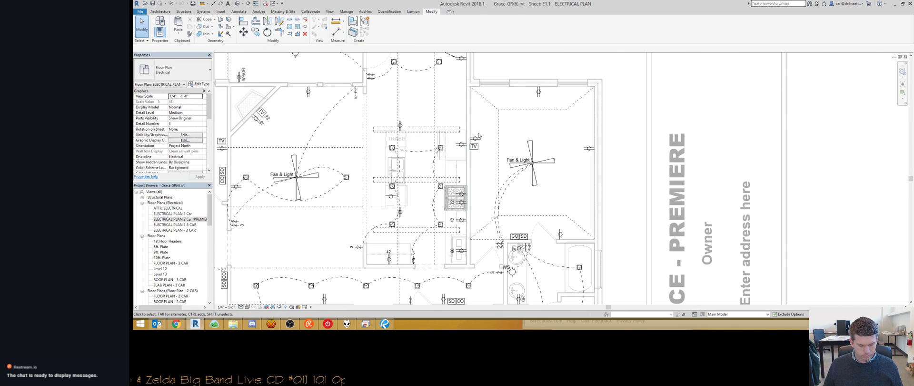
pyautogui.scroll(-2, 535, 135)
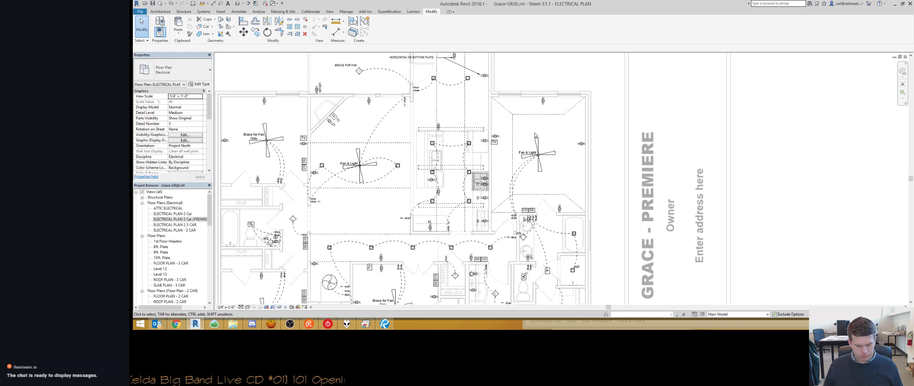
# Step: Save the project
pyautogui.doubleClick(535, 135)
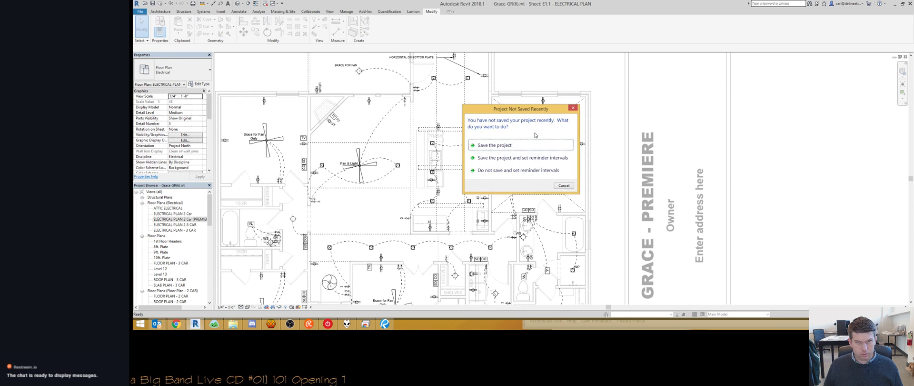
pyautogui.click(529, 148)
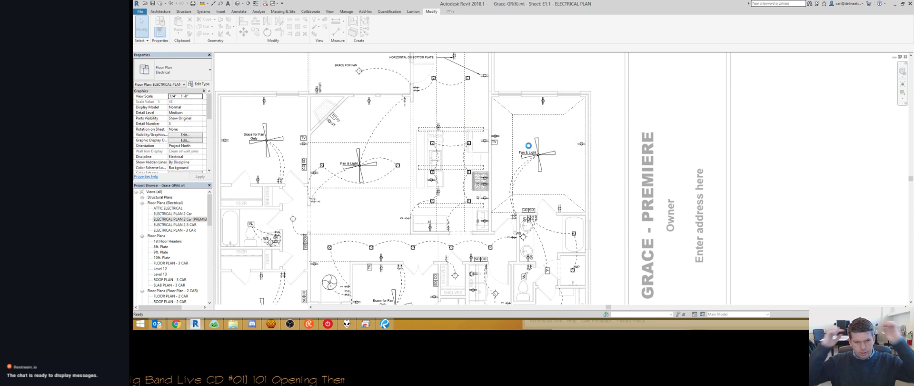
pyautogui.click(327, 325)
pyautogui.click(499, 5)
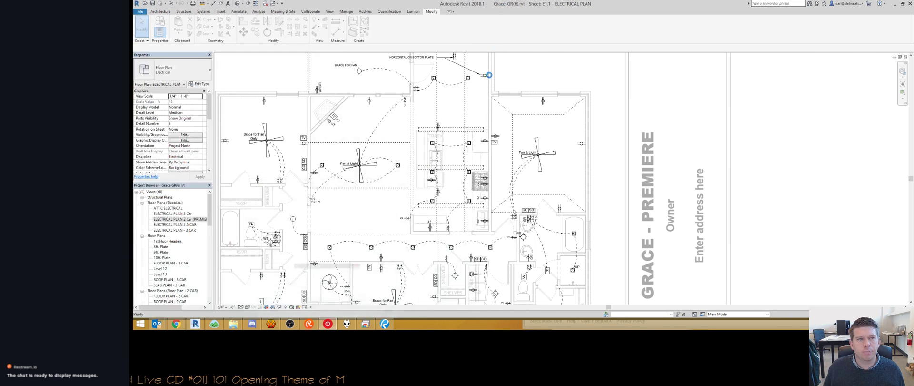
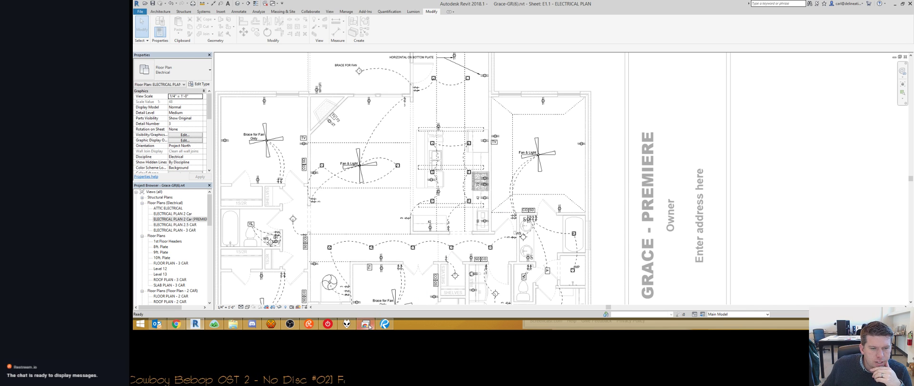
pyautogui.moveTo(371, 327)
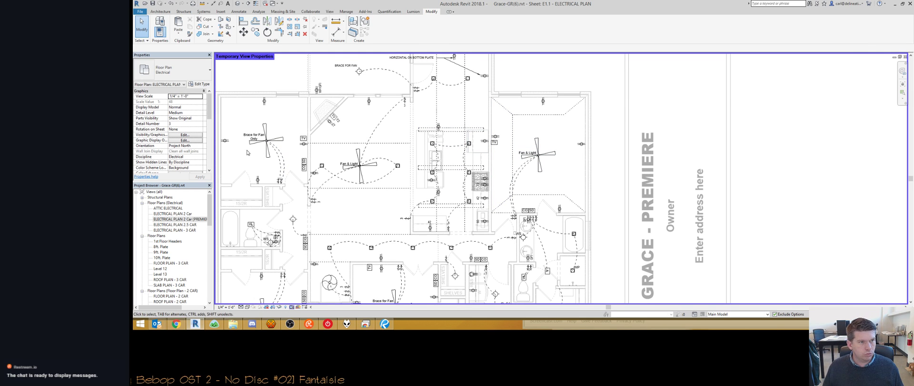
# Step: Undo the temporary view properties and set the electrical plan's underlay base level to Finish Floor with orientation Look up
pyautogui.scroll(-5, 209, 148)
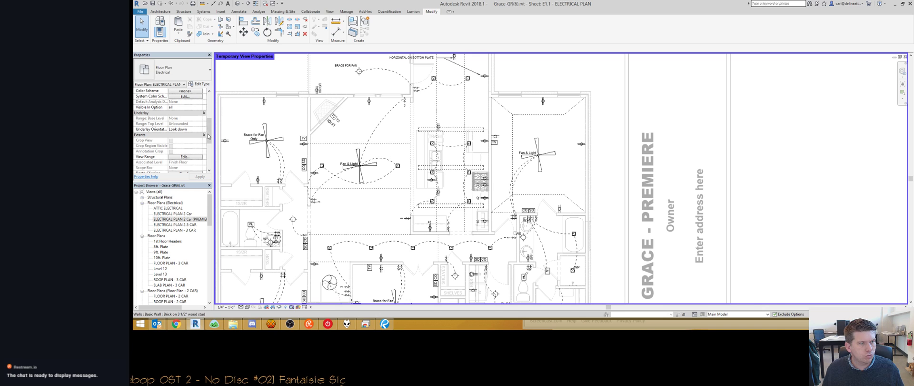
pyautogui.hotkey('ctrl', 'z')
pyautogui.click(200, 119)
pyautogui.click(190, 128)
pyautogui.click(199, 124)
pyautogui.click(200, 123)
pyautogui.click(183, 129)
pyautogui.click(200, 129)
pyautogui.click(190, 139)
# Step: Apply the Overhead line style to the vaulted bedroom's ceiling outline with the Linework tool
pyautogui.scroll(3, 574, 133)
pyautogui.press('l')
pyautogui.press('w')
pyautogui.click(397, 29)
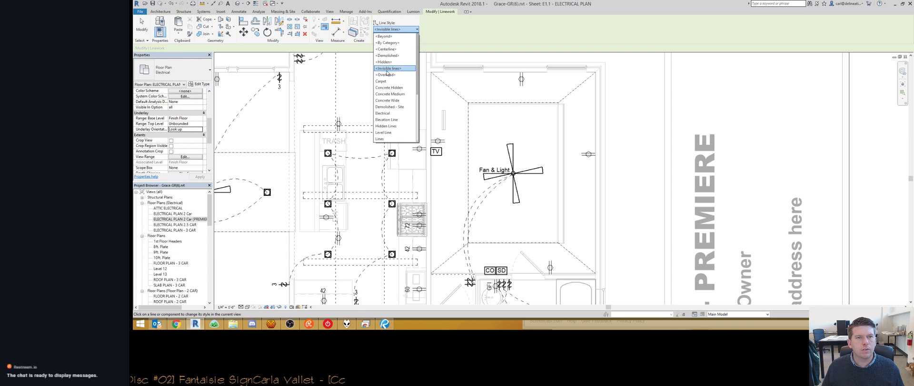
pyautogui.click(385, 75)
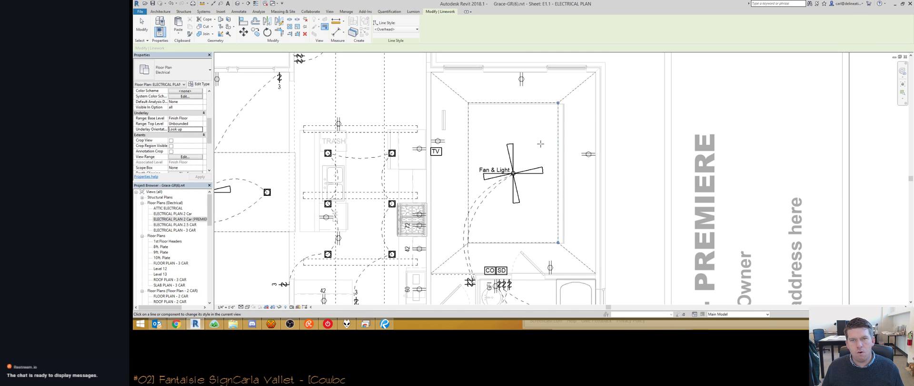
pyautogui.scroll(-1, 540, 142)
# Step: Set the electrical plan's underlay base level to None and end the Linework command
pyautogui.click(200, 118)
pyautogui.click(184, 124)
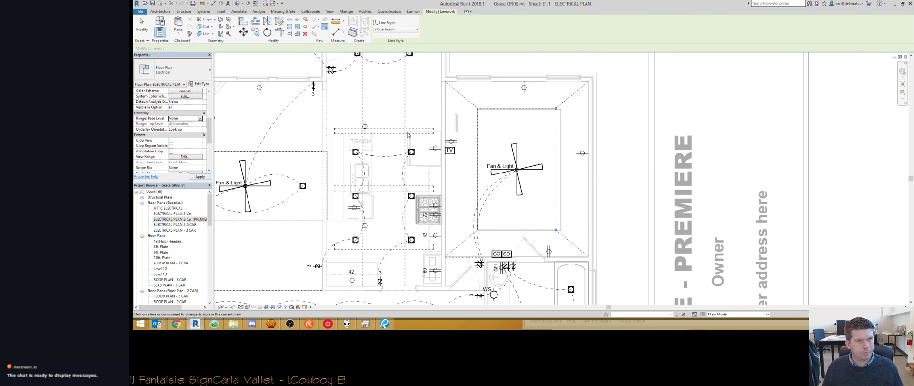
pyautogui.press('Escape')
# Step: Review the living room, kitchen, hall and closet wiring on the electrical plan for missing devices
pyautogui.scroll(-4, 553, 111)
pyautogui.moveTo(511, 169); pyautogui.dragTo(587, 166, button='middle')
pyautogui.scroll(-1, 587, 165)
pyautogui.scroll(4, 546, 166)
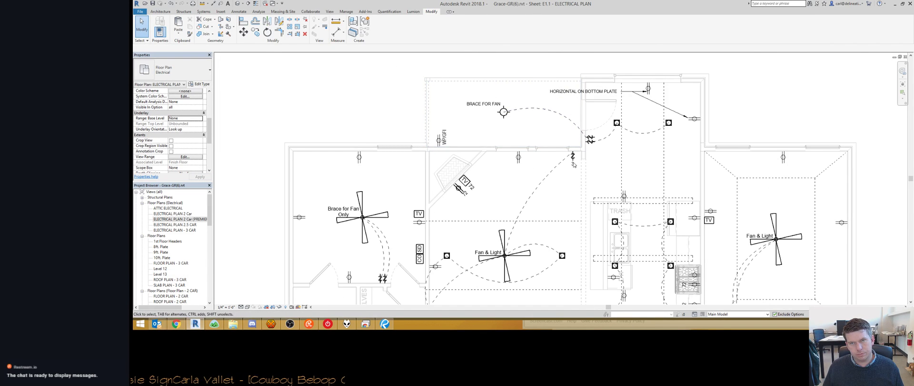
pyautogui.scroll(-4, 546, 167)
pyautogui.scroll(-1, 493, 189)
pyautogui.scroll(4, 493, 189)
pyautogui.scroll(-3, 484, 195)
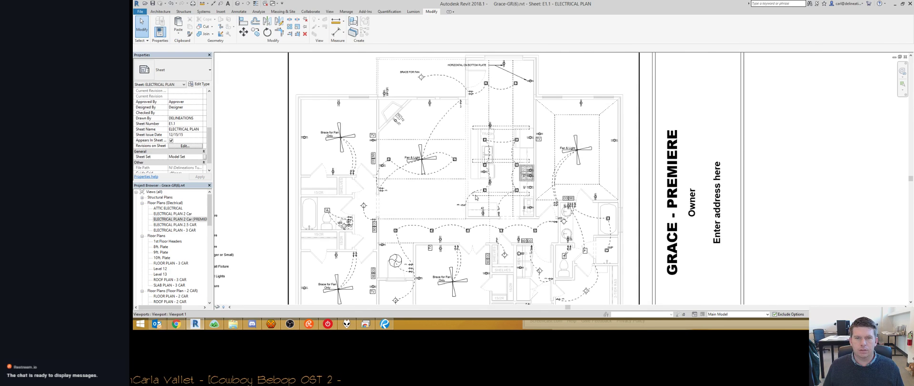
pyautogui.scroll(1, 483, 195)
pyautogui.scroll(-2, 486, 190)
pyautogui.scroll(4, 491, 186)
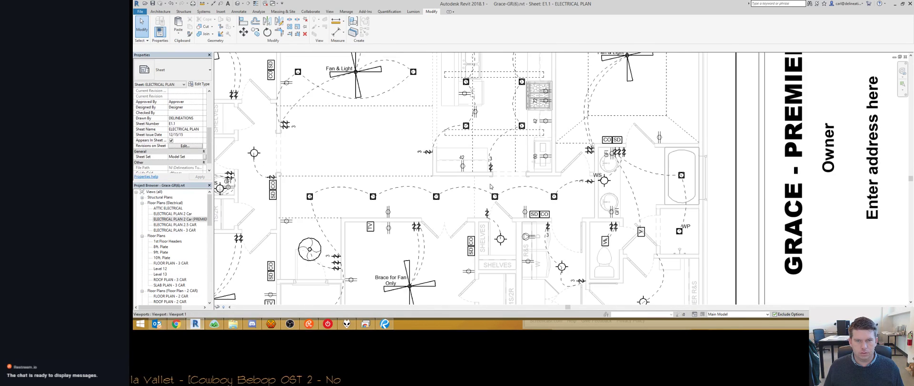
pyautogui.scroll(2, 633, 216)
pyautogui.scroll(1, 627, 183)
pyautogui.scroll(-3, 627, 238)
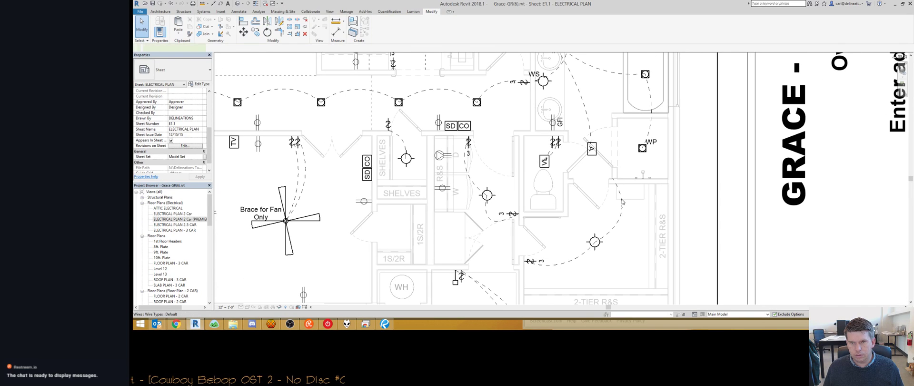
# Step: Check the walk-in closet's light wire and its 3-way switch, and make the Premiere design option active
pyautogui.click(622, 201)
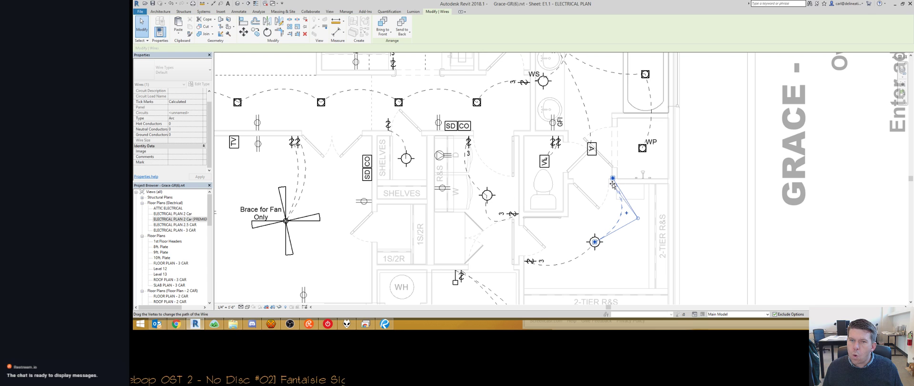
pyautogui.click(533, 261)
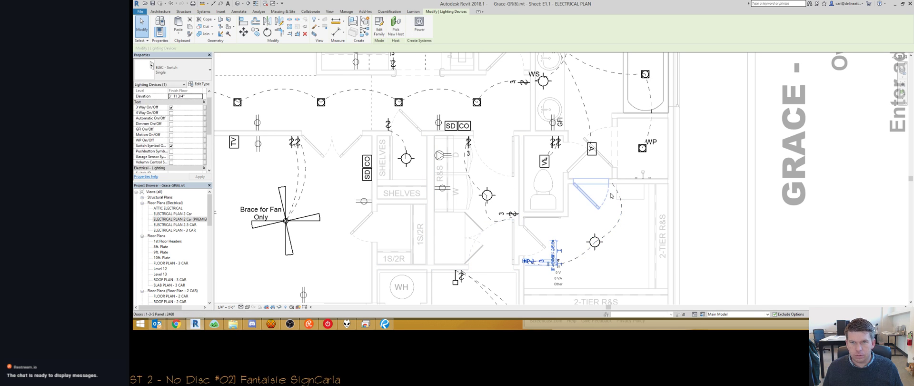
pyautogui.click(726, 314)
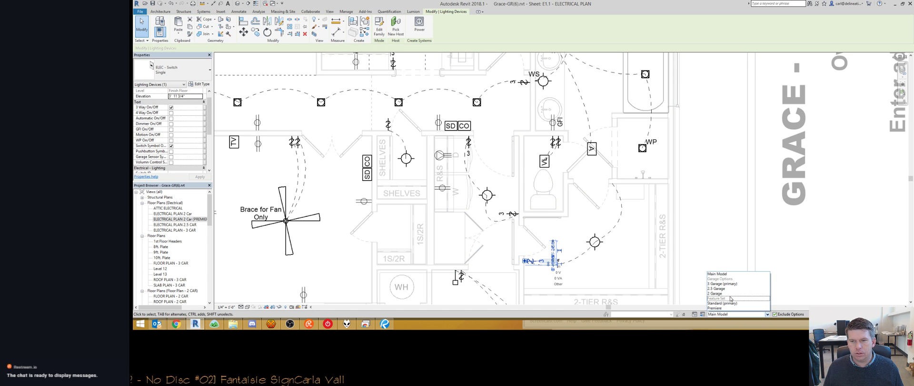
pyautogui.click(727, 308)
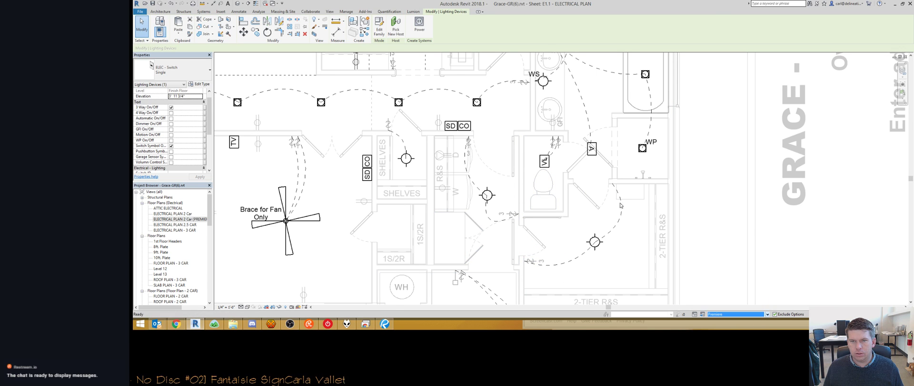
# Step: Add a matching 3-way switch at the loose wire end beside the walk-in closet's bathroom door, and return to Main Model
pyautogui.click(531, 261)
pyautogui.press('c')
pyautogui.press('s')
pyautogui.click(612, 184)
pyautogui.press('Escape')
pyautogui.press('Escape')
pyautogui.click(738, 313)
pyautogui.click(717, 274)
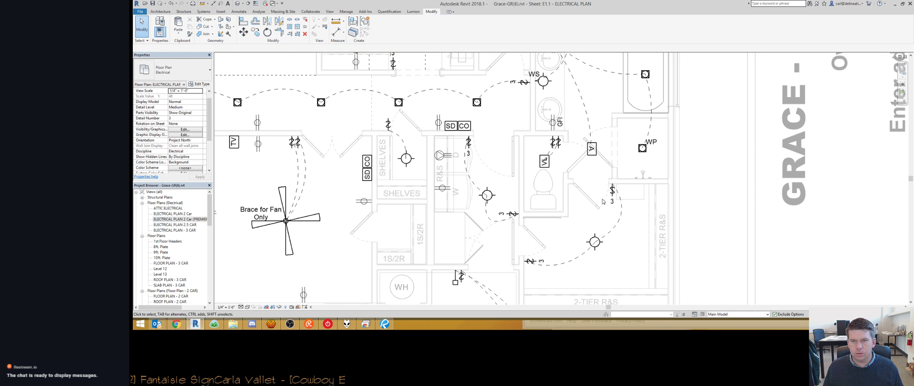
# Step: Compare the closet and master bathroom circuits with the ELECTRICAL PLAN 2 Car view, and return to the electrical sheet
pyautogui.scroll(-4, 587, 227)
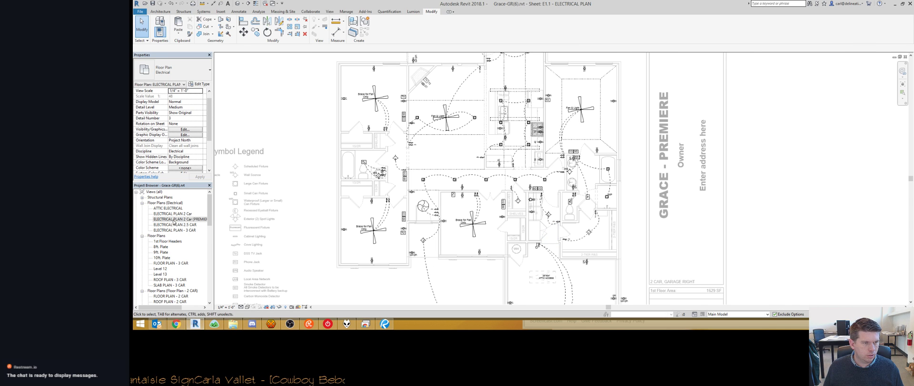
pyautogui.doubleClick(185, 214)
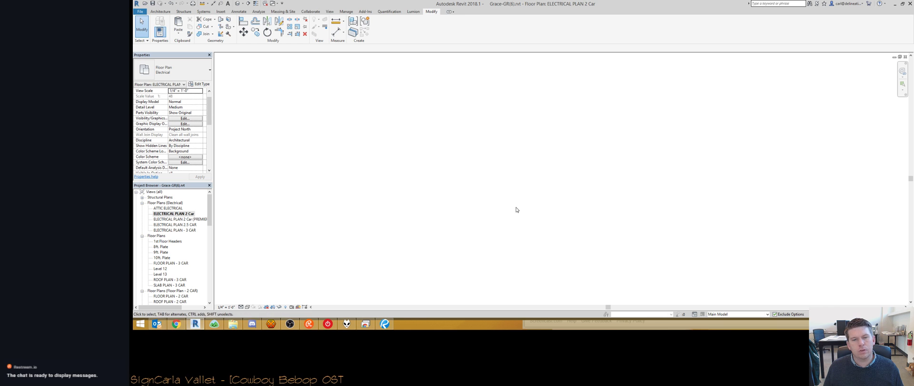
pyautogui.scroll(5, 624, 181)
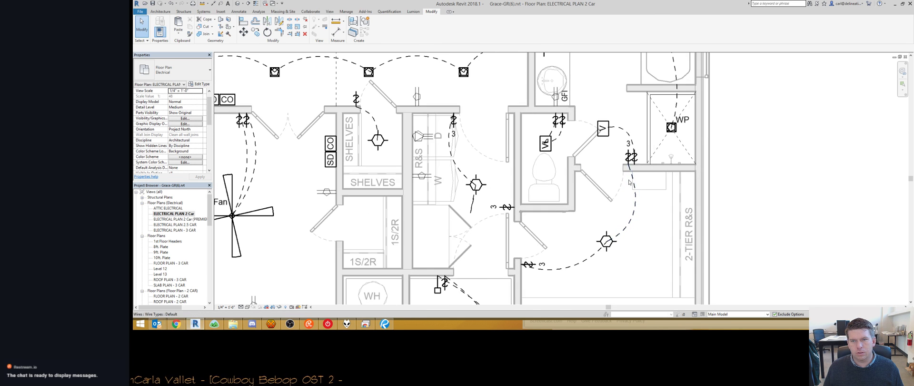
pyautogui.hotkey('ctrl', 'Tab')
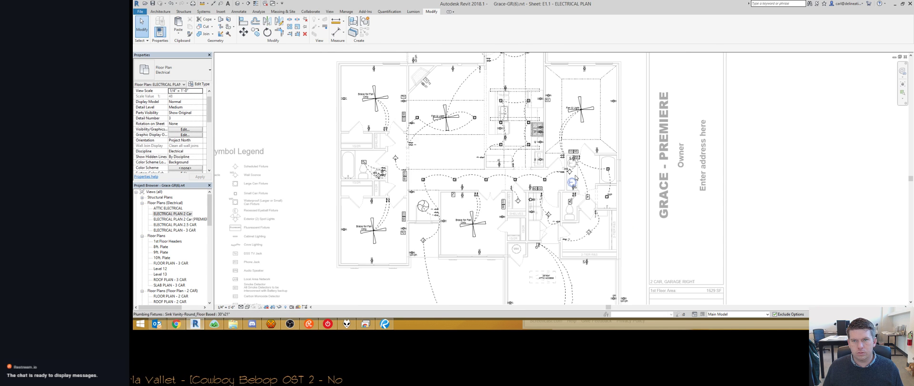
pyautogui.scroll(3, 589, 208)
pyautogui.scroll(-2, 589, 209)
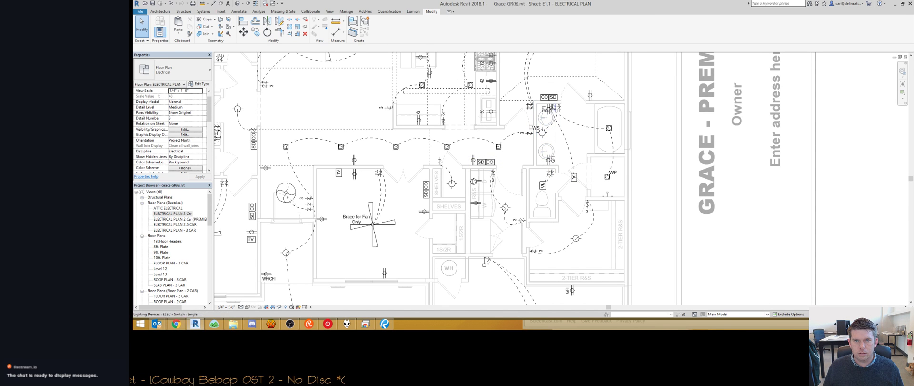
pyautogui.scroll(3, 553, 118)
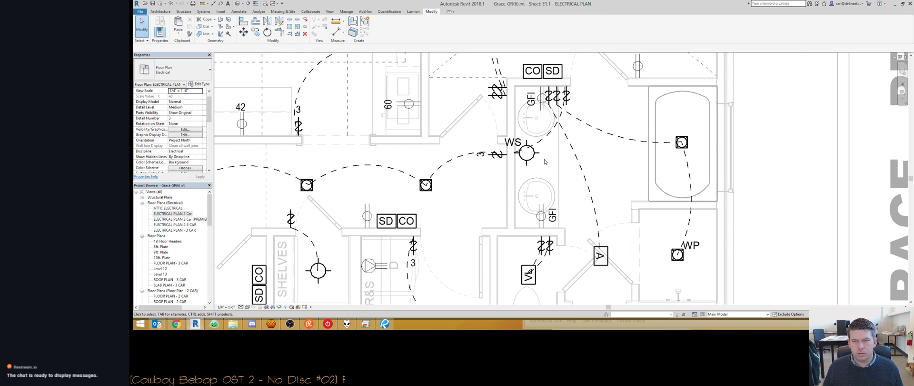
pyautogui.scroll(-3, 545, 161)
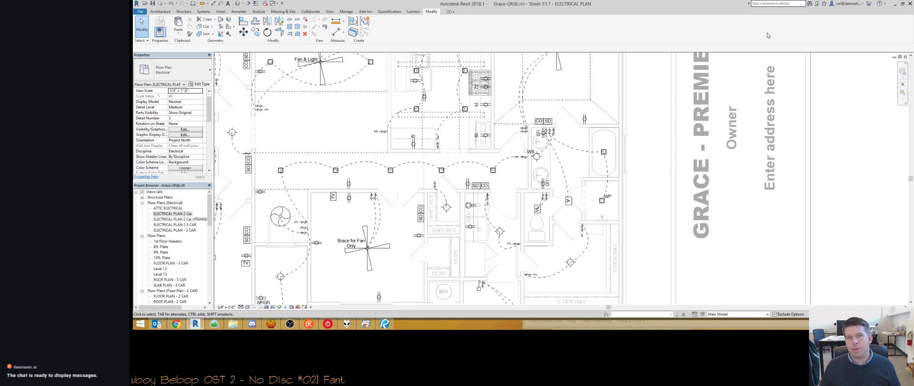
# Step: Review the electrical layout through the hall, bedrooms, garage, living room and kitchen
pyautogui.scroll(-1, 418, 202)
pyautogui.scroll(-1, 418, 202)
pyautogui.moveTo(419, 202); pyautogui.dragTo(478, 242, button='middle')
pyautogui.scroll(5, 532, 236)
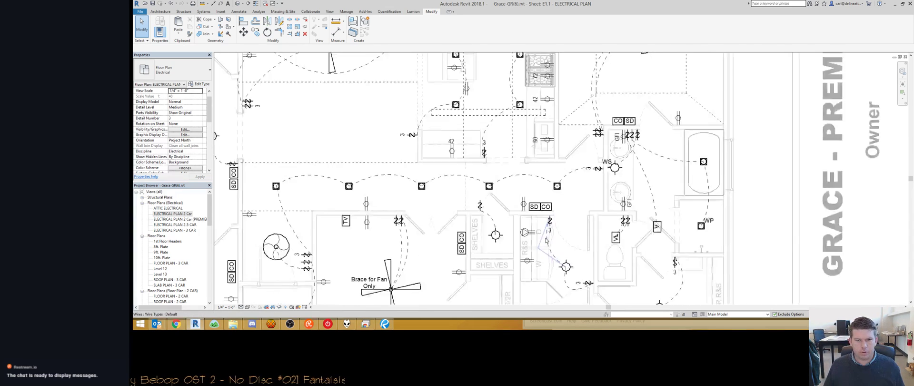
pyautogui.scroll(-3, 534, 220)
pyautogui.scroll(-1, 612, 226)
pyautogui.moveTo(612, 226); pyautogui.dragTo(518, 162, button='middle')
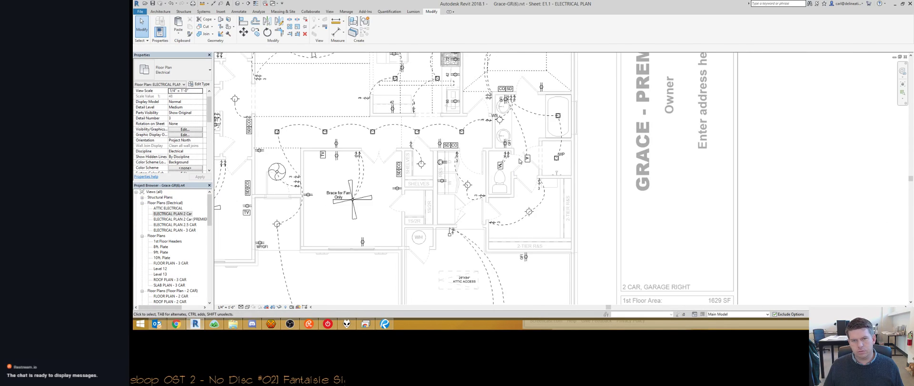
pyautogui.scroll(-1, 514, 164)
pyautogui.moveTo(448, 187); pyautogui.dragTo(504, 146, button='middle')
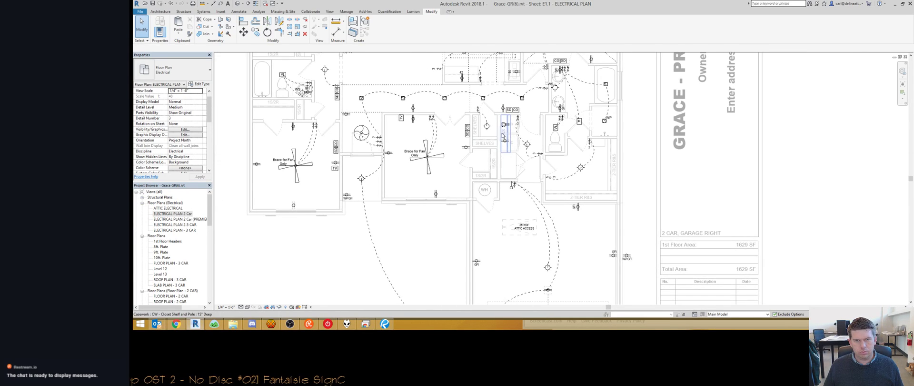
pyautogui.moveTo(424, 240); pyautogui.dragTo(483, 140, button='middle')
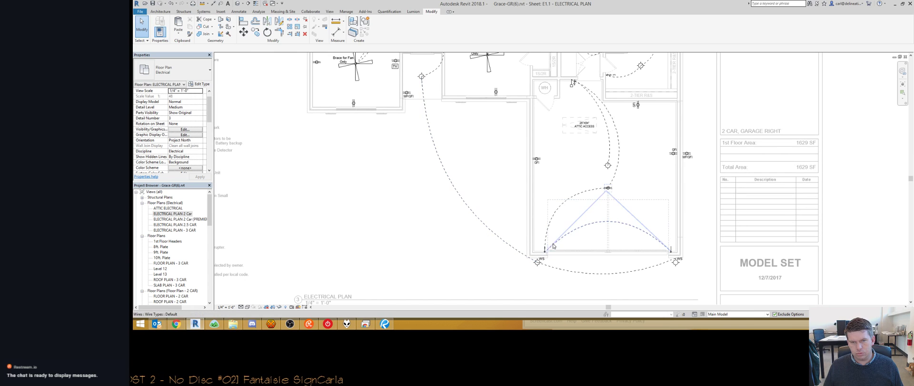
pyautogui.moveTo(407, 102); pyautogui.dragTo(399, 196, button='middle')
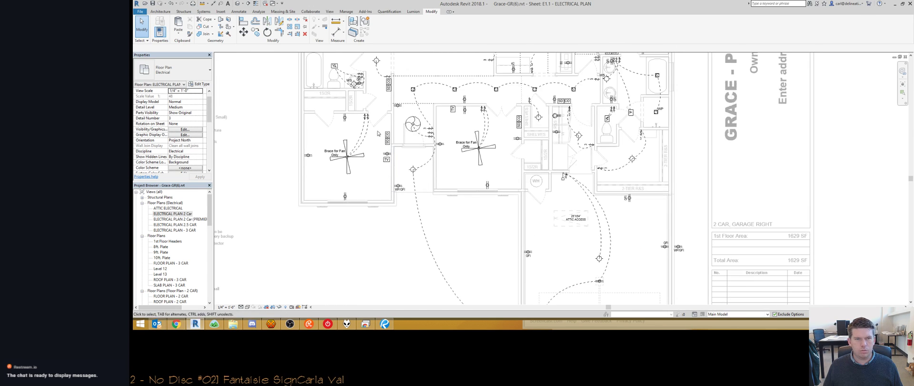
pyautogui.moveTo(411, 161); pyautogui.dragTo(411, 190, button='middle')
pyautogui.scroll(3, 412, 190)
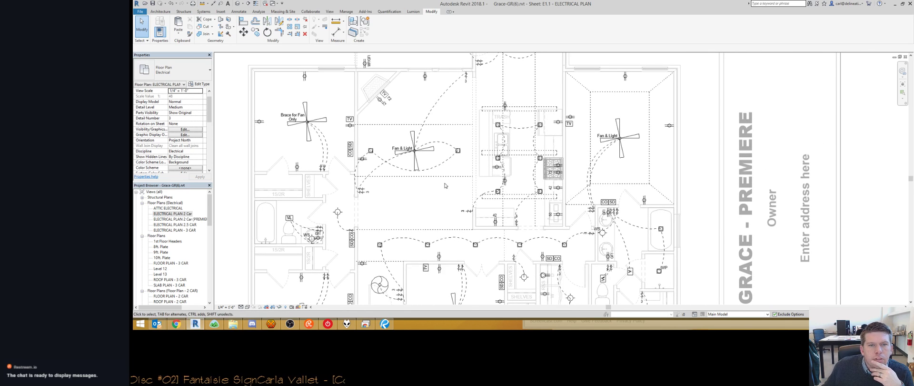
pyautogui.moveTo(534, 134); pyautogui.dragTo(448, 143, button='middle')
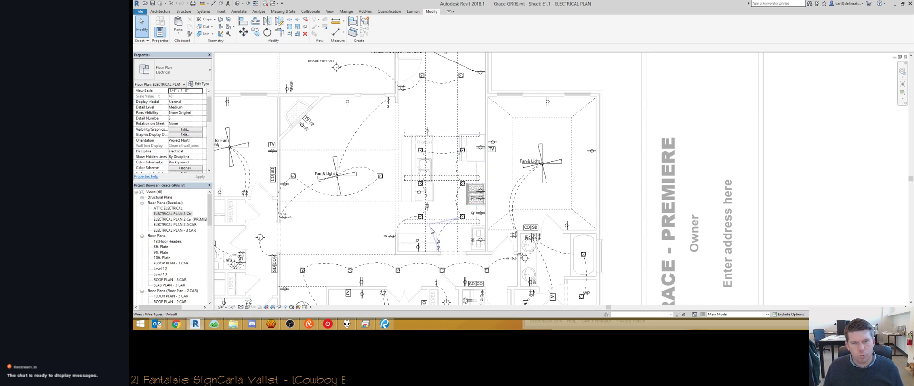
# Step: Deactivate the electrical plan view and show the whole E1.1 sheet
pyautogui.scroll(-3, 460, 164)
pyautogui.doubleClick(269, 176)
pyautogui.scroll(-3, 395, 166)
pyautogui.moveTo(395, 167); pyautogui.dragTo(621, 155, button='middle')
pyautogui.scroll(5, 371, 176)
pyautogui.scroll(-5, 435, 152)
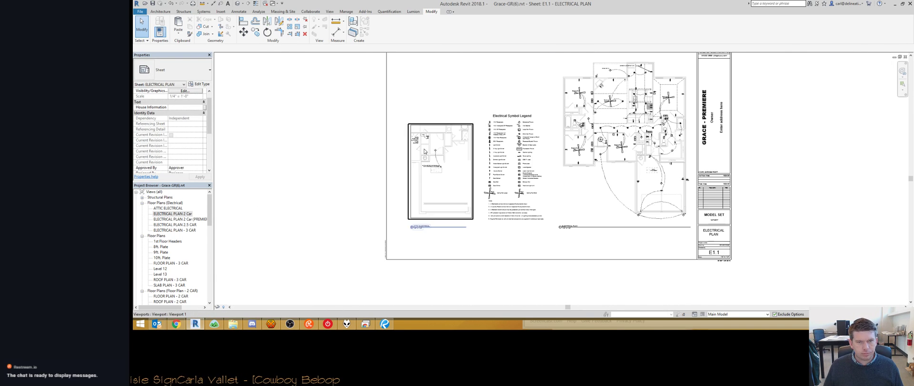
pyautogui.middleClick(265, 225)
pyautogui.middleClick(265, 226)
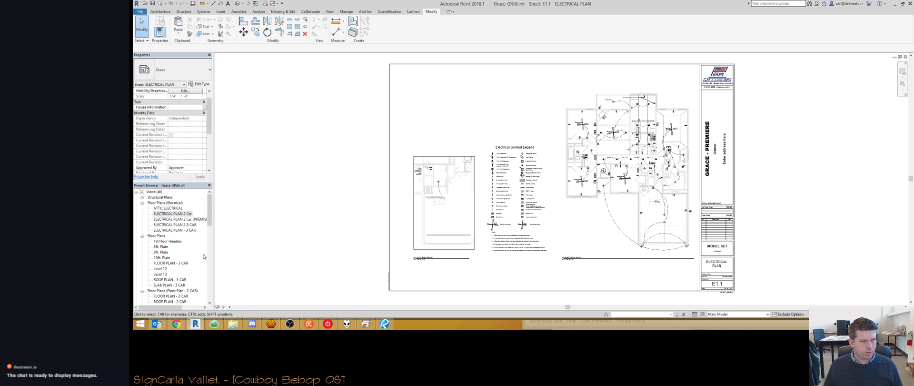
# Step: Open the A0.1 cover sheet and print the Full Set as one combined file with the Bluebeam PDF printer
pyautogui.click(202, 254)
pyautogui.scroll(-15, 186, 243)
pyautogui.doubleClick(171, 235)
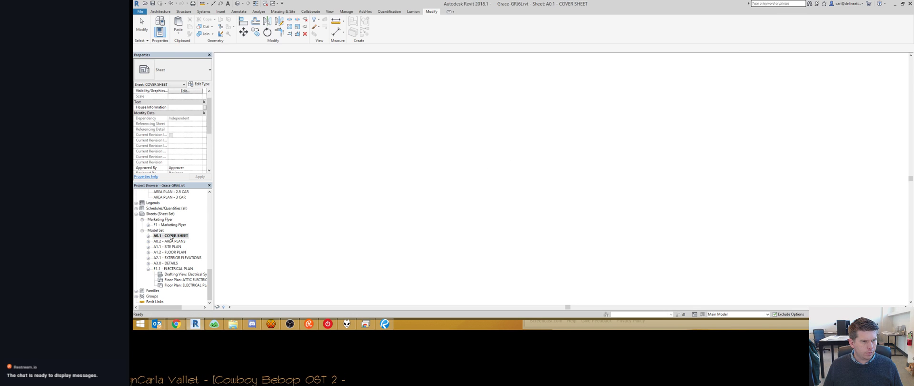
pyautogui.hotkey('ctrl', 'p')
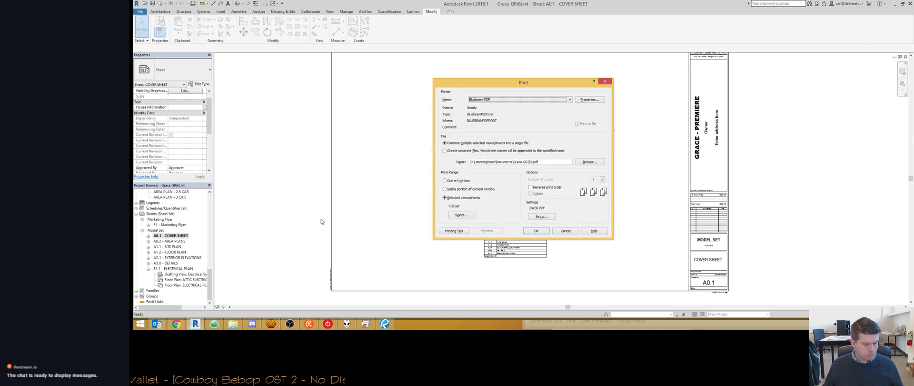
pyautogui.click(529, 230)
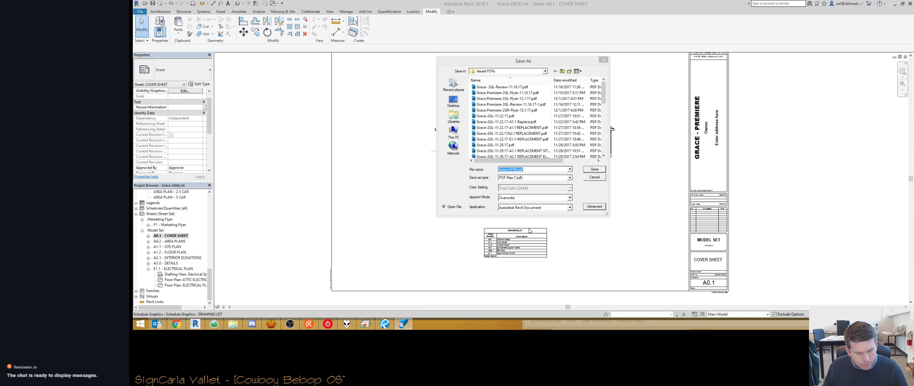
# Step: Switch to Discord and check the AutodeskChat general channel and the WatchMeWork creatorchat channel for new messages
pyautogui.click(253, 324)
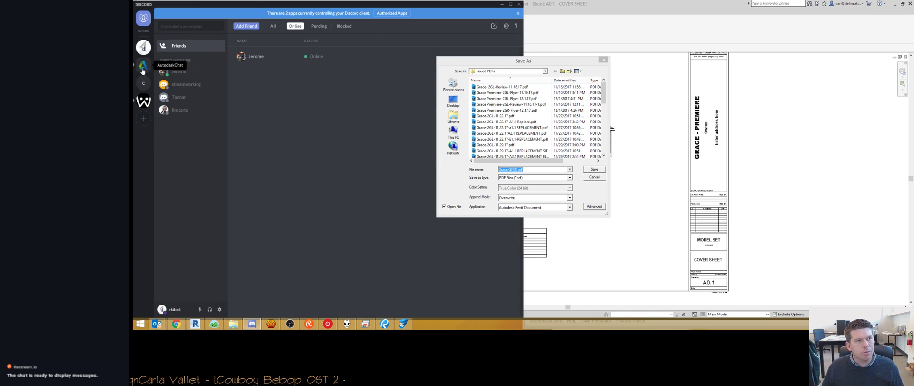
pyautogui.click(173, 117)
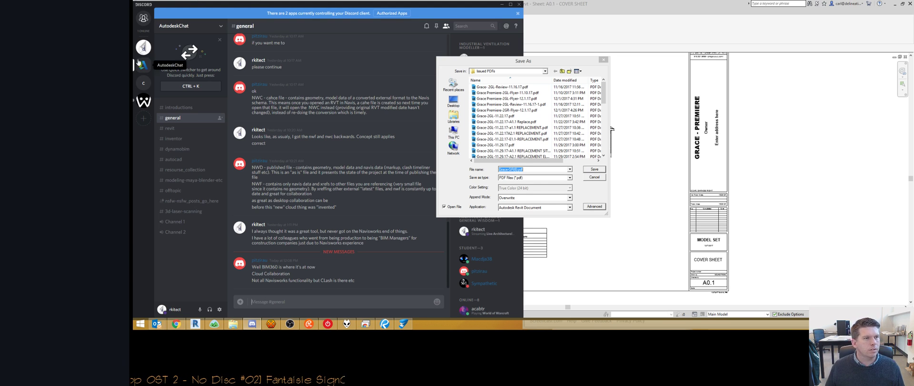
pyautogui.click(143, 100)
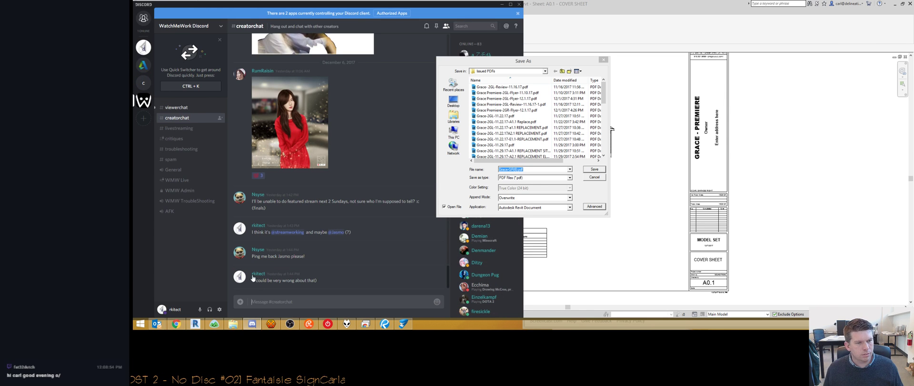
pyautogui.click(143, 65)
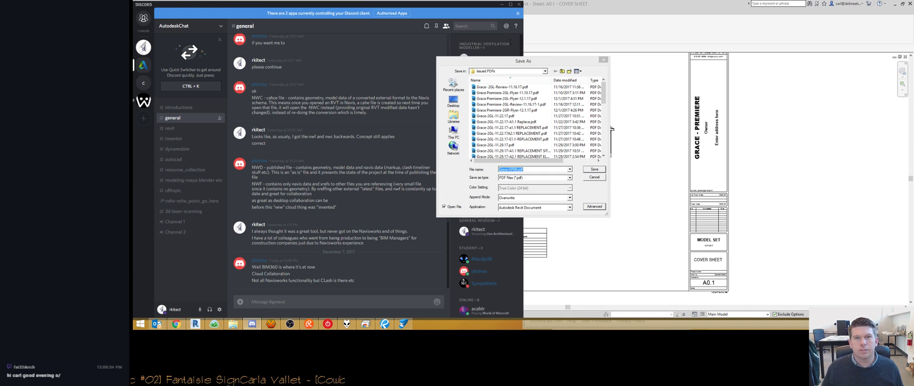
# Step: Save the printed set as Grace-Premiere-2GR-12.7.17.pdf in the Issued PDFs folder, basing the name on the newest Grace-Premiere flyer file
pyautogui.click(534, 60)
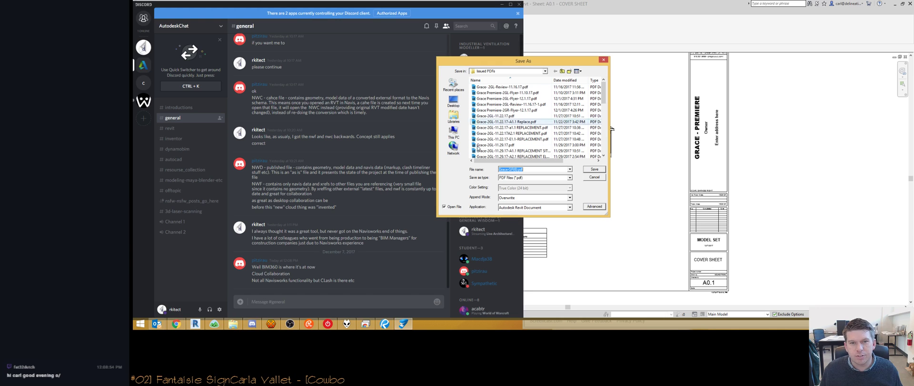
pyautogui.click(566, 81)
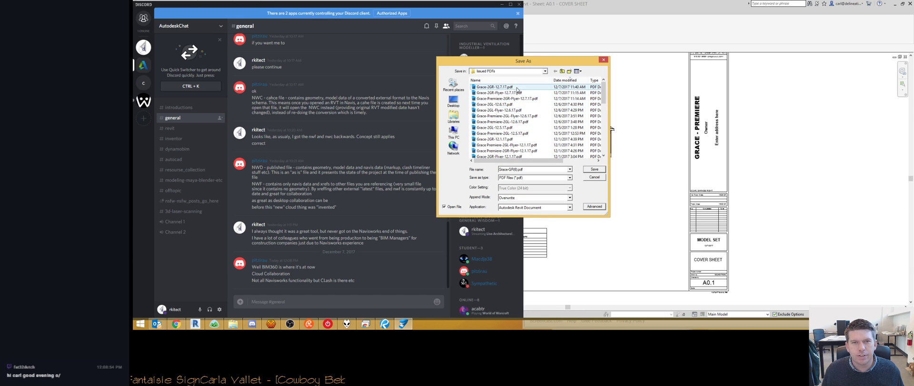
pyautogui.click(505, 98)
pyautogui.click(530, 169)
pyautogui.press('Delete')
pyautogui.press('Delete')
pyautogui.press('Delete')
pyautogui.press('Delete')
pyautogui.press('BackSpace')
pyautogui.press('BackSpace')
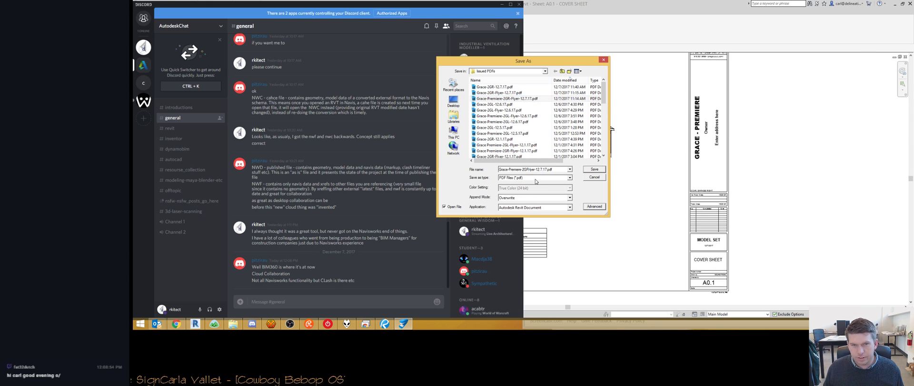
pyautogui.hotkey('ctrl', 'a')
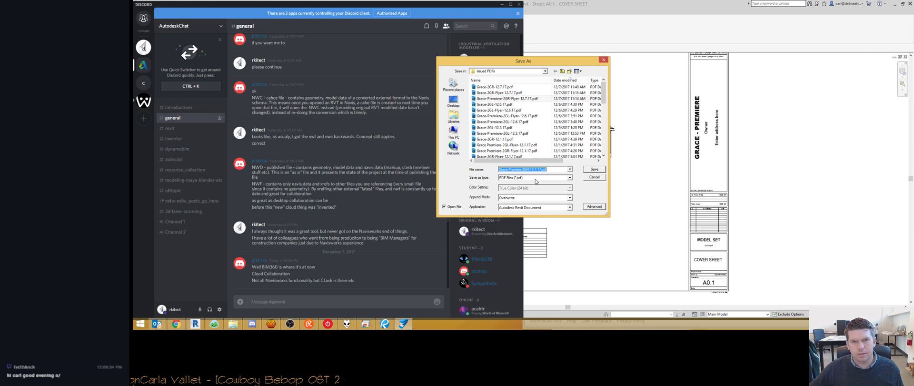
pyautogui.press('Return')
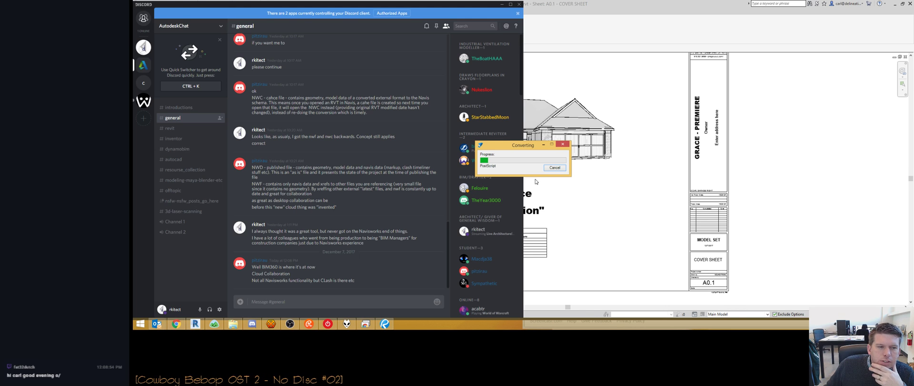
pyautogui.moveTo(531, 148)
pyautogui.mouseDown()
pyautogui.moveTo(785, 159)
pyautogui.moveTo(778, 175)
pyautogui.mouseUp()
pyautogui.click(336, 298)
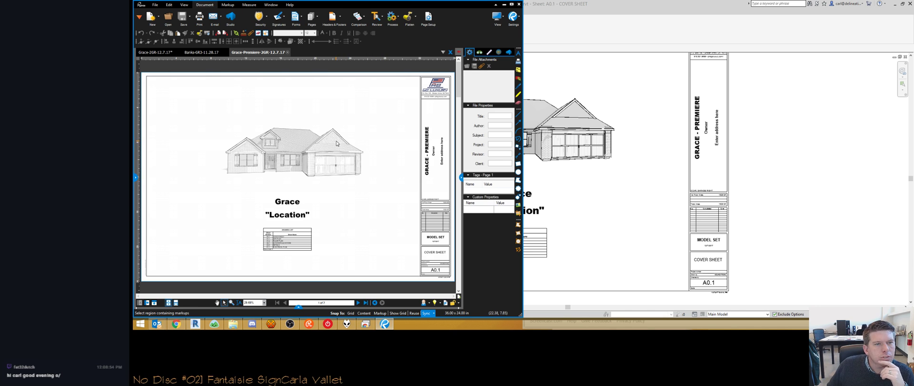
# Step: Check every page of the Grace-Premiere-2GR-12.7.17 PDF from cover sheet to electrical plan, and close the document
pyautogui.scroll(3, 332, 139)
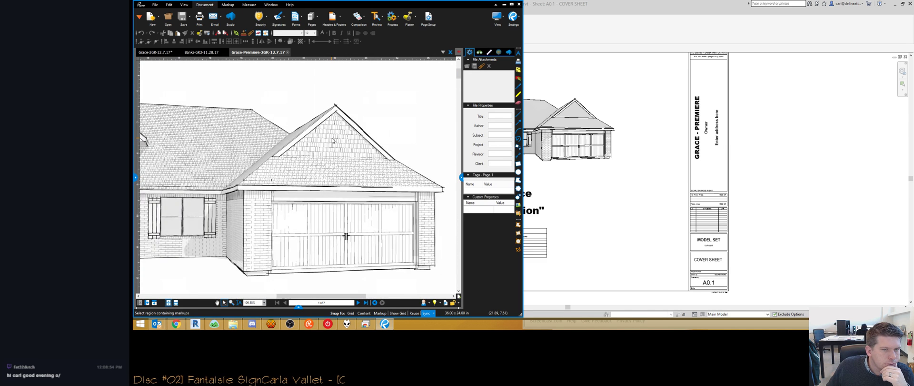
pyautogui.scroll(-1, 332, 140)
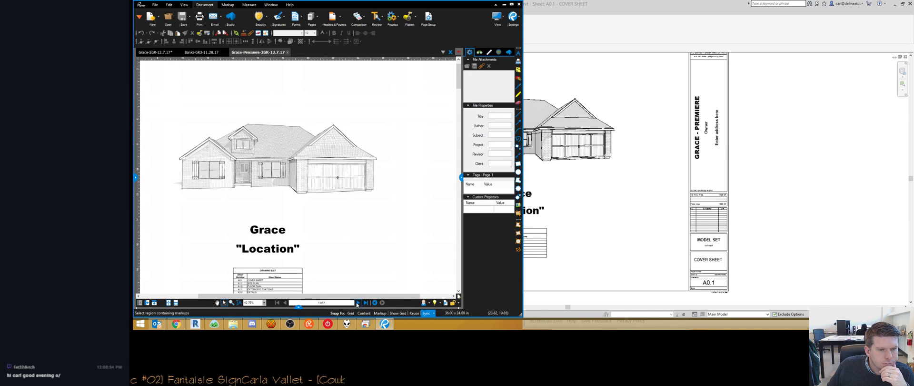
pyautogui.click(357, 303)
pyautogui.scroll(-3, 284, 186)
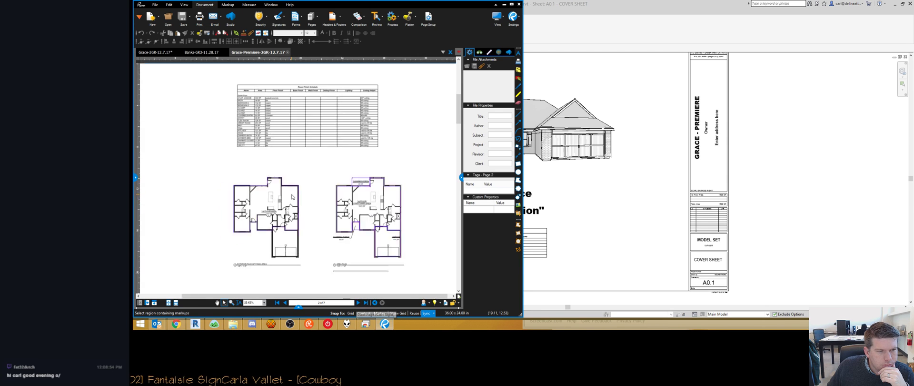
pyautogui.click(359, 303)
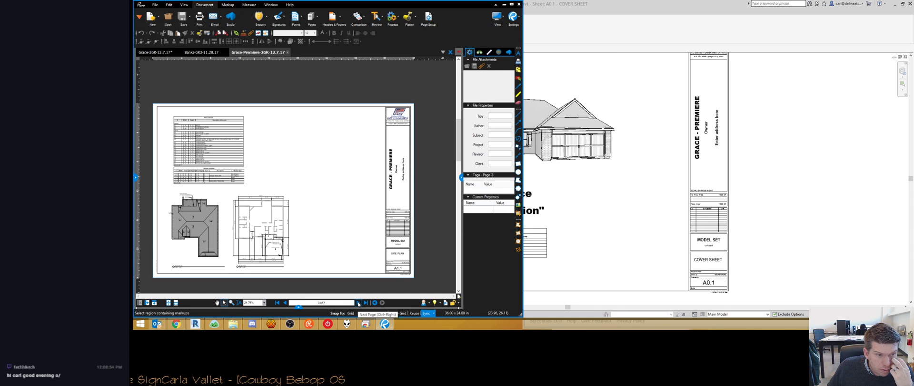
pyautogui.click(358, 303)
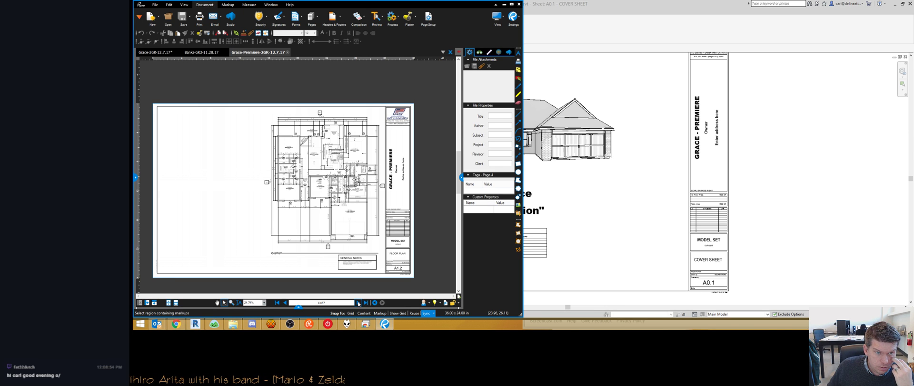
pyautogui.click(358, 303)
pyautogui.click(285, 302)
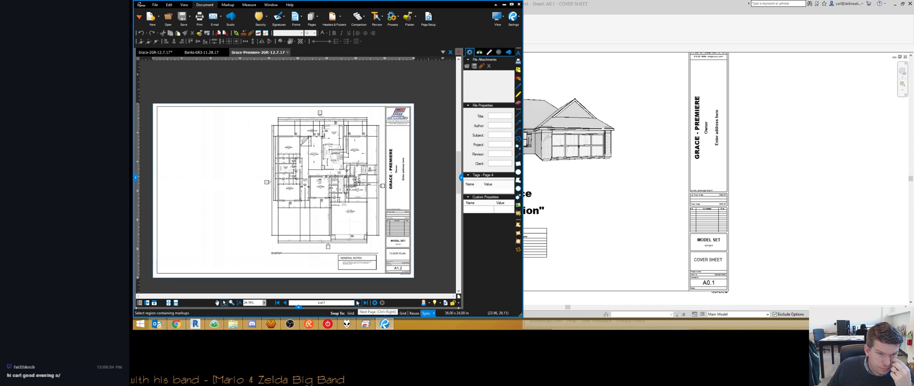
pyautogui.click(358, 303)
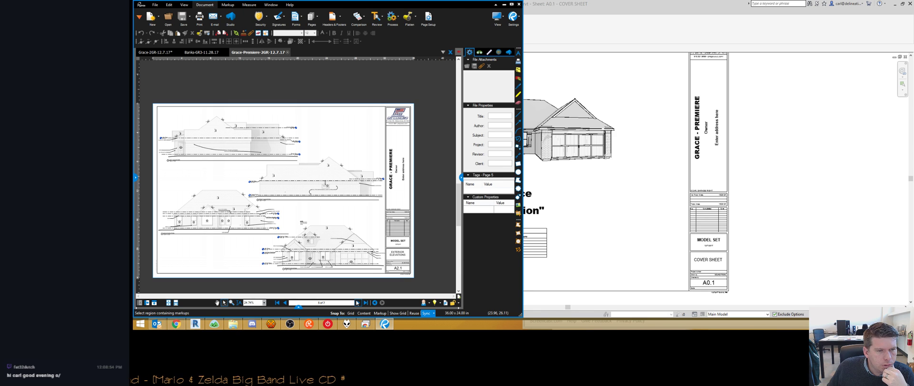
pyautogui.click(358, 303)
pyautogui.click(358, 303)
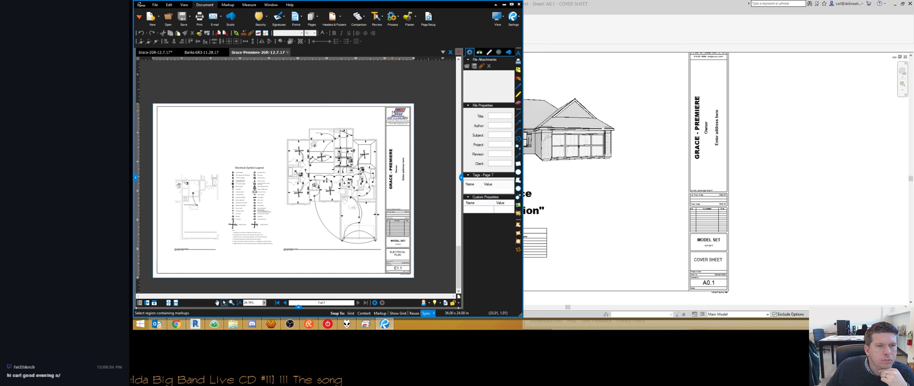
pyautogui.click(288, 52)
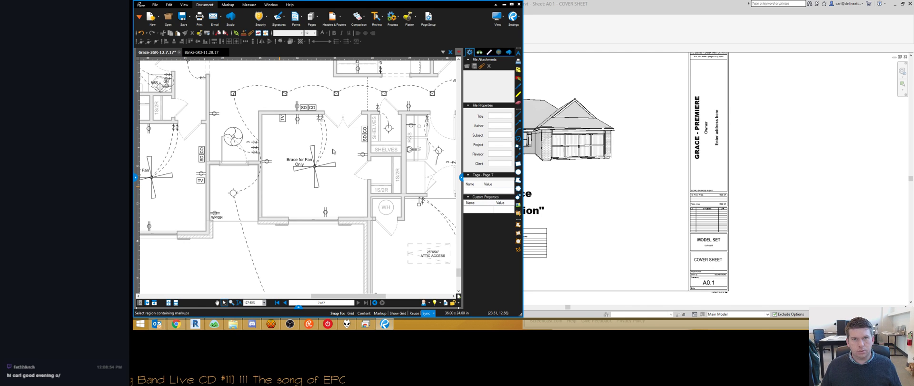
# Step: Switch back to Revit and open the E1.1 electrical plan sheet
pyautogui.click(567, 114)
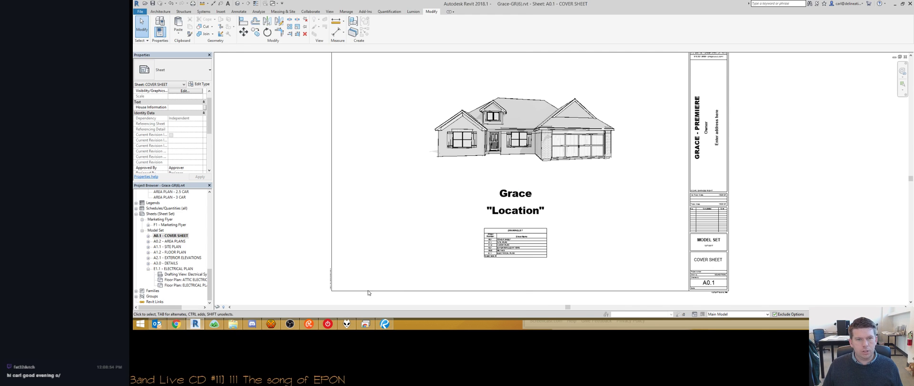
pyautogui.doubleClick(174, 269)
pyautogui.moveTo(483, 194); pyautogui.dragTo(401, 194, button='middle')
# Step: Place the ELECTRICAL PLAN 2 Car view on sheet E1.1, align it with the existing electrical plan viewport and delete the replaced viewport
pyautogui.scroll(4, 171, 270)
pyautogui.scroll(5, 171, 270)
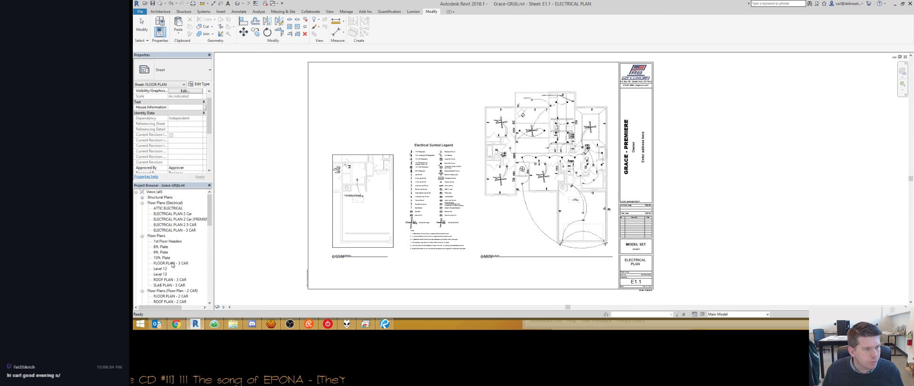
pyautogui.click(181, 214)
pyautogui.moveTo(181, 213); pyautogui.dragTo(731, 169)
pyautogui.click(733, 178)
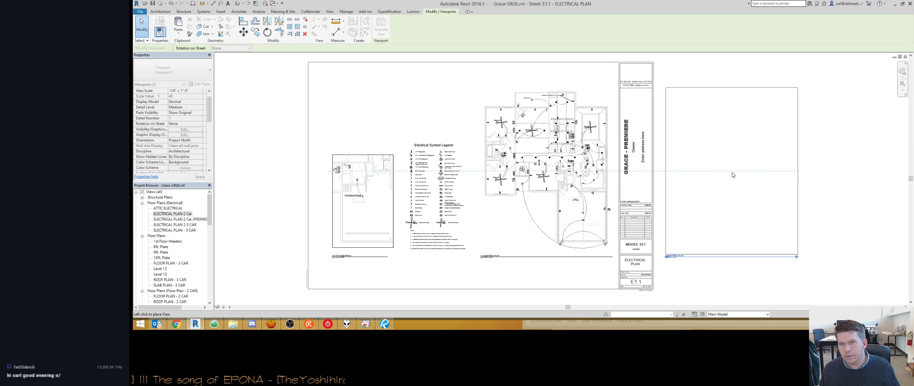
pyautogui.moveTo(713, 157); pyautogui.dragTo(546, 150)
pyautogui.keyDown('shift'); pyautogui.click(547, 150); pyautogui.keyUp('shift')
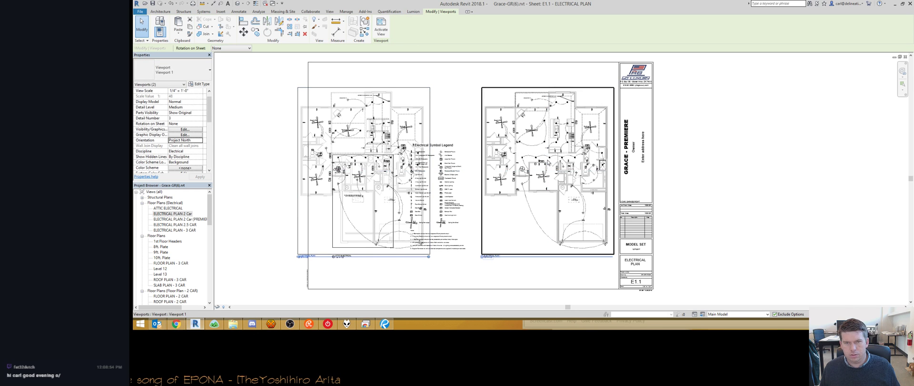
pyautogui.press('Delete')
# Step: Activate the electrical plan viewport and examine the laundry light's wire and the wiring in the garage, hall, bedrooms and living area
pyautogui.scroll(4, 524, 147)
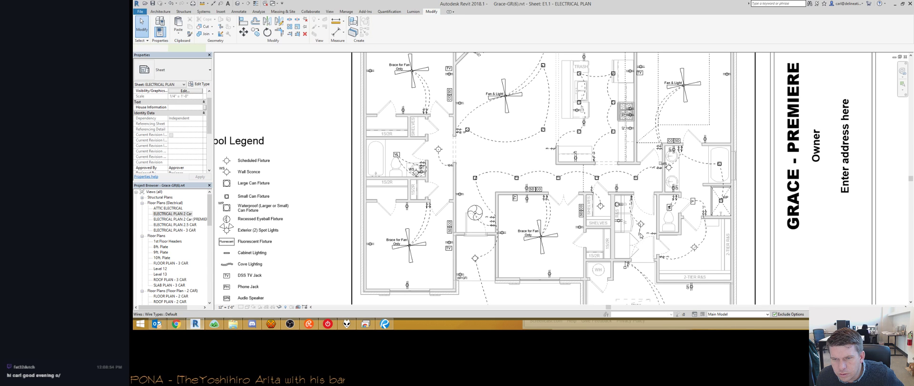
pyautogui.doubleClick(641, 235)
pyautogui.click(639, 236)
pyautogui.scroll(3, 639, 236)
pyautogui.scroll(1, 637, 221)
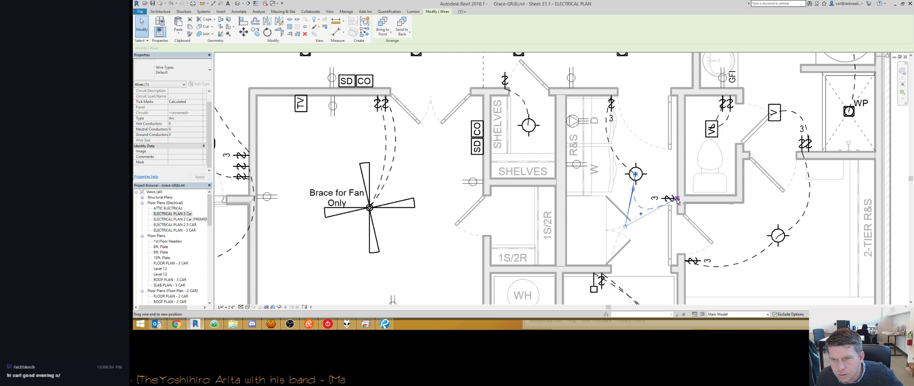
pyautogui.scroll(-4, 607, 179)
pyautogui.moveTo(608, 179); pyautogui.dragTo(591, 106, button='middle')
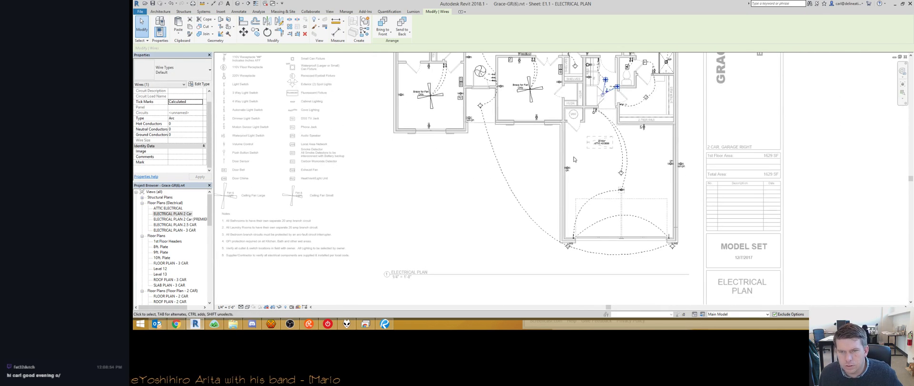
pyautogui.moveTo(576, 144); pyautogui.dragTo(573, 271, button='middle')
pyautogui.scroll(2, 655, 189)
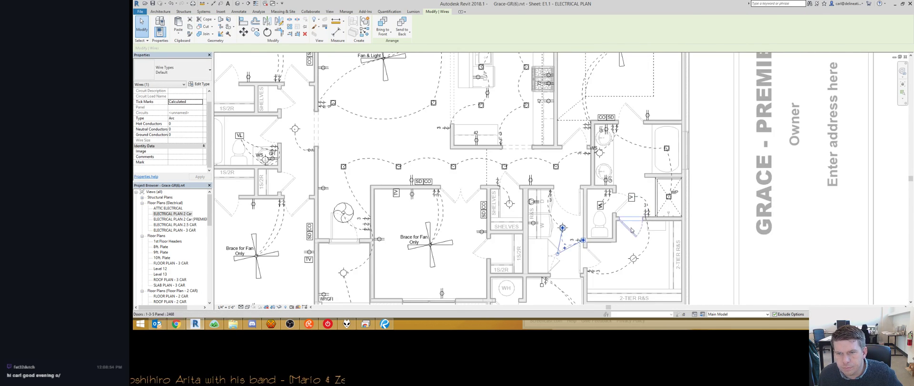
pyautogui.moveTo(513, 172); pyautogui.dragTo(567, 220, button='middle')
pyautogui.scroll(-2, 567, 220)
pyautogui.scroll(-1, 431, 206)
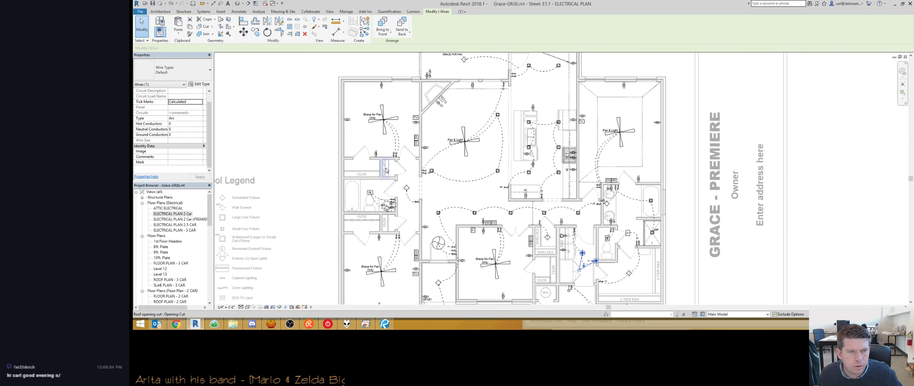
pyautogui.moveTo(441, 160); pyautogui.dragTo(451, 207, button='middle')
pyautogui.scroll(-2, 510, 151)
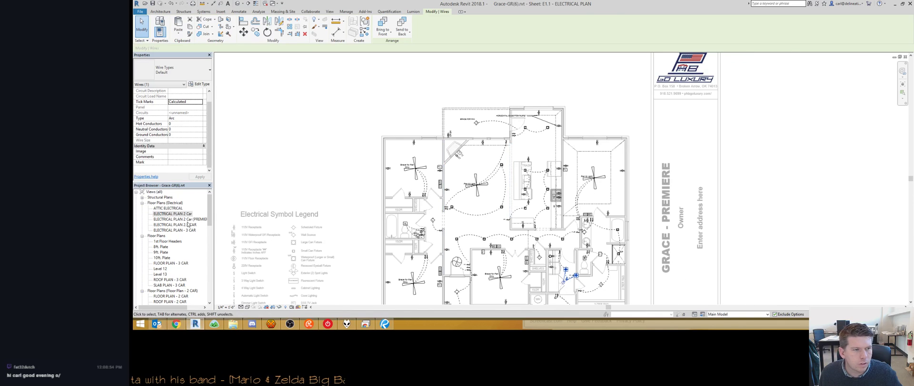
pyautogui.scroll(-4, 527, 152)
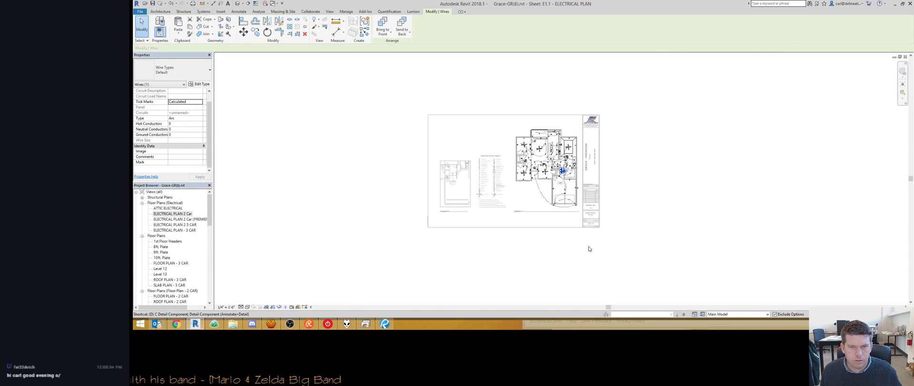
# Step: Deactivate the electrical plan view and open its viewport's detail number on sheet E1.1 for editing
pyautogui.click(515, 211)
pyautogui.scroll(3, 515, 211)
pyautogui.scroll(1, 514, 213)
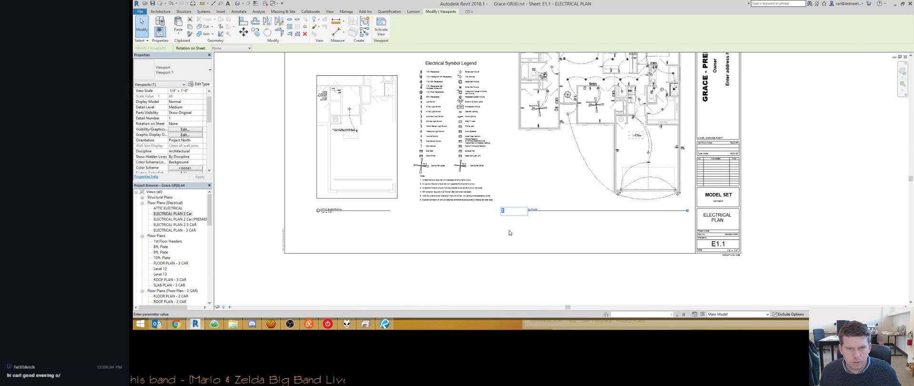
# Step: Open the ELECTRICAL PLAN 2 Car (PREMIERE) view, inspect its wiring for comparison with the sheet, and close the view
pyautogui.doubleClick(174, 219)
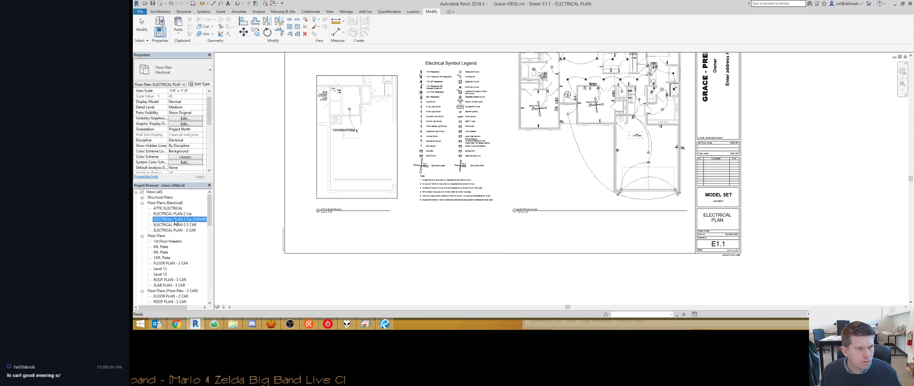
pyautogui.scroll(4, 600, 176)
pyautogui.scroll(-2, 601, 175)
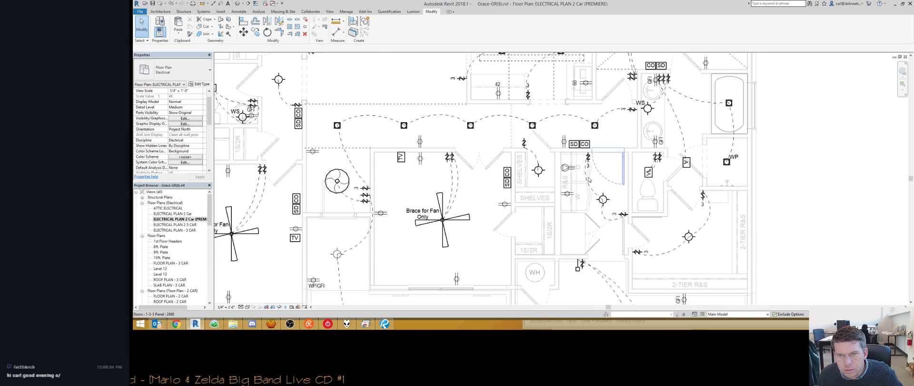
pyautogui.scroll(-2, 629, 195)
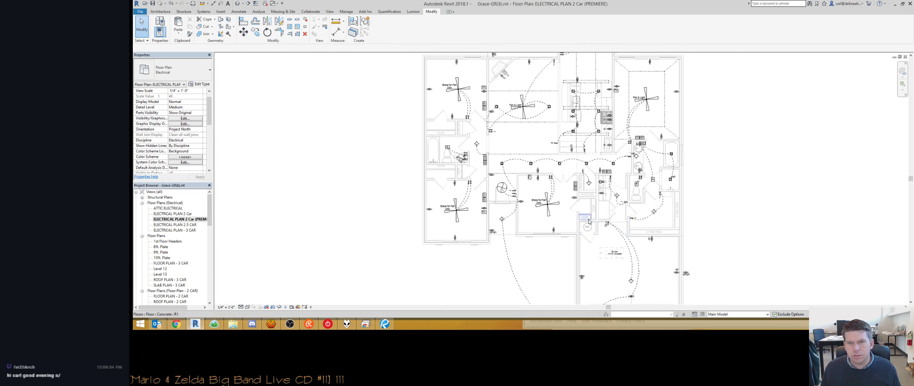
pyautogui.moveTo(628, 195); pyautogui.dragTo(527, 194, button='middle')
pyautogui.click(904, 57)
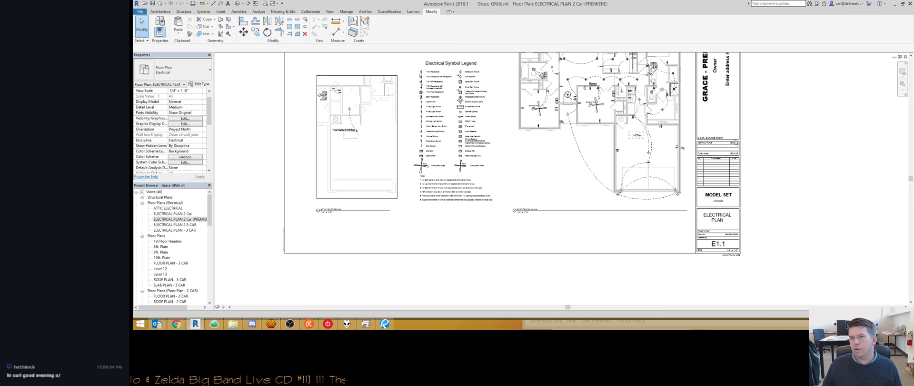
# Step: Print only the current window, sheet E1.1, to the Bluebeam PDF printer
pyautogui.scroll(-2, 779, 191)
pyautogui.middleClick(739, 199)
pyautogui.middleClick(739, 200)
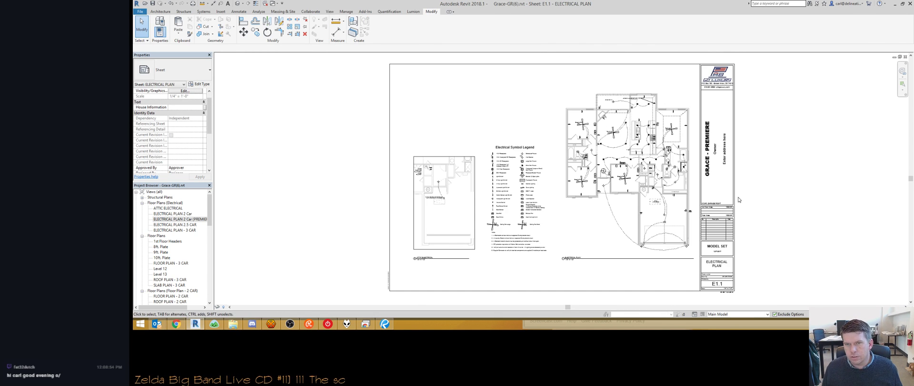
pyautogui.hotkey('ctrl', 'p')
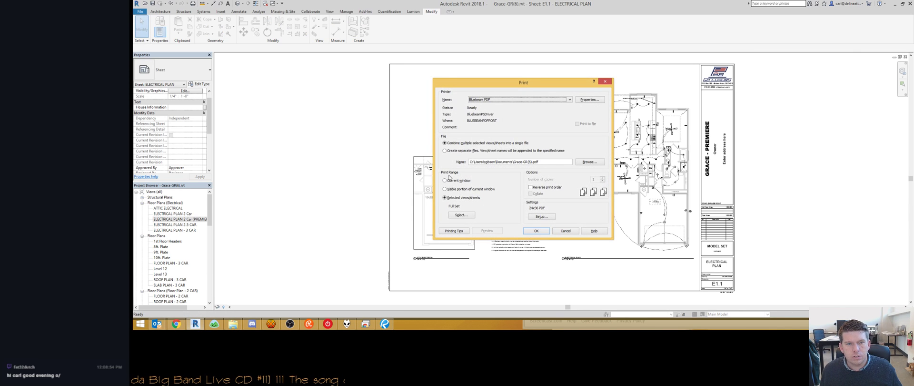
pyautogui.click(456, 181)
pyautogui.click(536, 231)
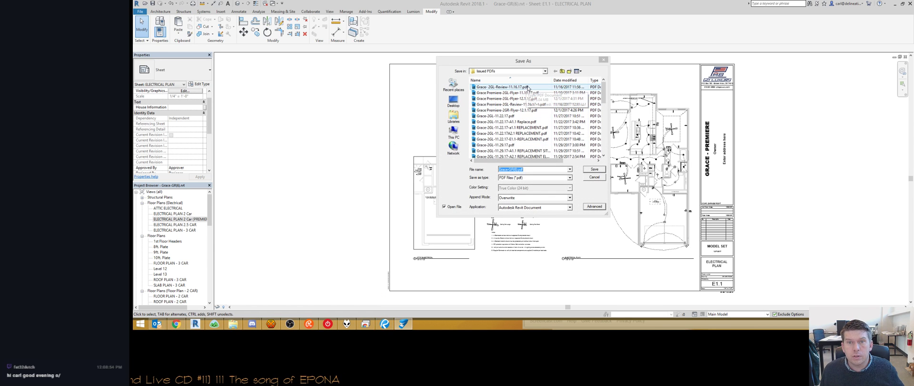
# Step: Save the printed sheet in the Issued PDFs folder as Grace-2GR-12.7.17-Elec Replace, based on the newest 2GR file name
pyautogui.click(565, 80)
pyautogui.click(495, 87)
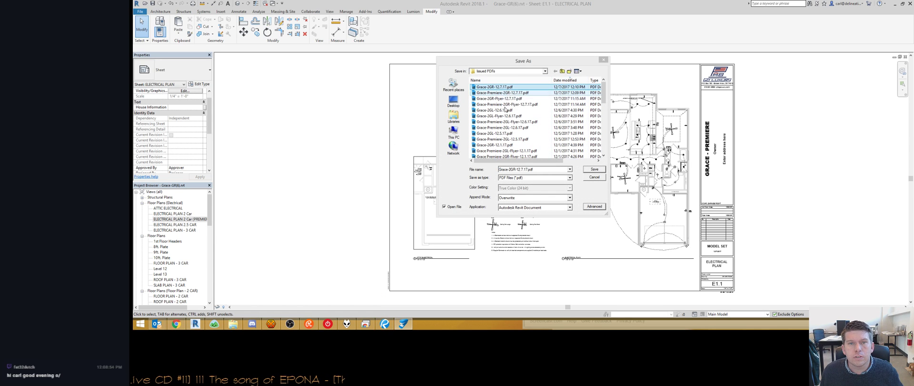
pyautogui.click(518, 169)
pyautogui.click(528, 170)
pyautogui.write('-Elec')
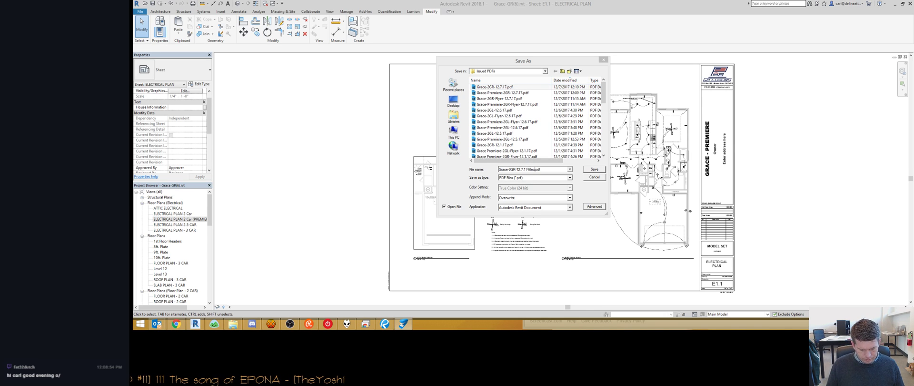
pyautogui.write(' Replace')
pyautogui.hotkey('ctrl', 'a')
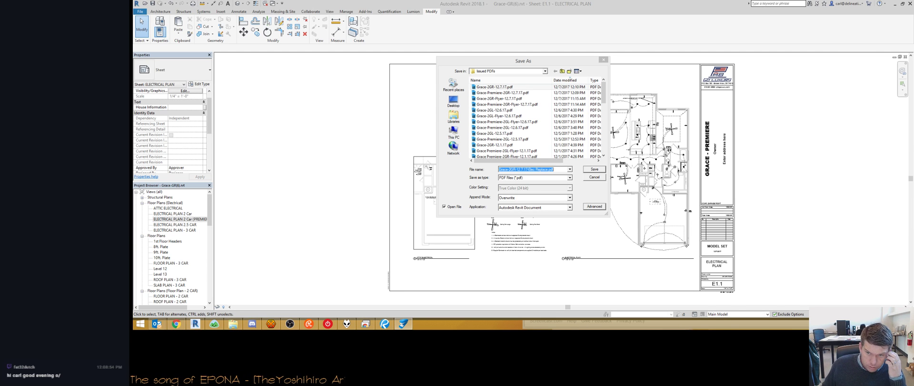
pyautogui.press('Return')
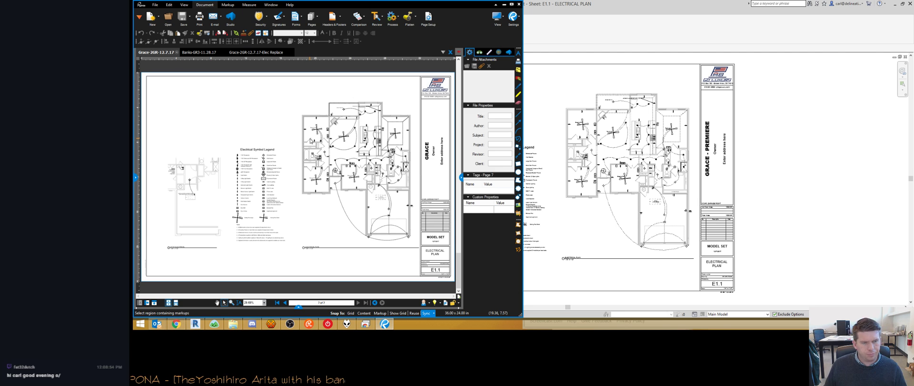
# Step: In Bluebeam Revu, replace the E1.1 page of Grace-2GR-12.7.17 with Grace-2GR-12.7.17-Elec Replace.pdf from Grace's Base Plan Issued PDFs folder
pyautogui.hotkey('ctrl', 'shift', 'y')
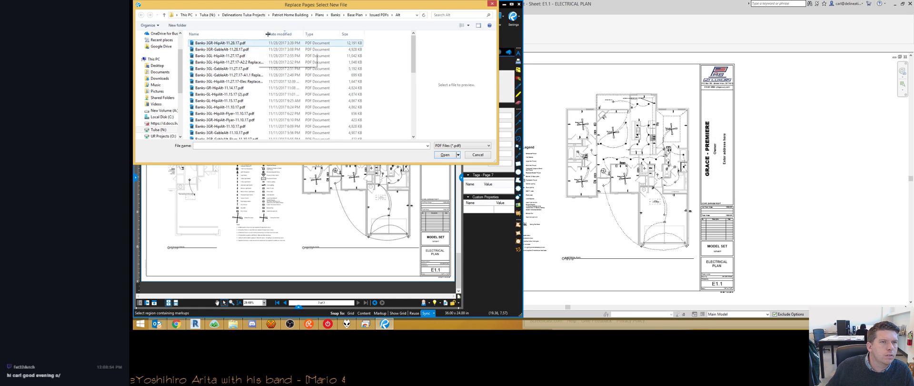
pyautogui.click(320, 15)
pyautogui.doubleClick(209, 83)
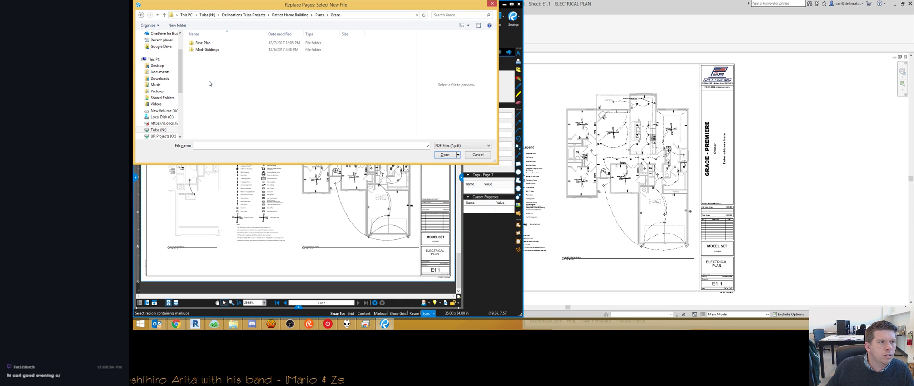
pyautogui.doubleClick(205, 42)
pyautogui.doubleClick(208, 43)
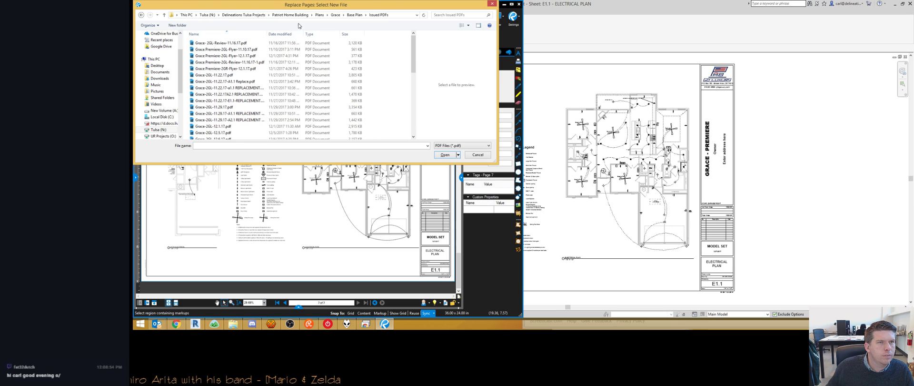
pyautogui.click(292, 34)
pyautogui.click(252, 44)
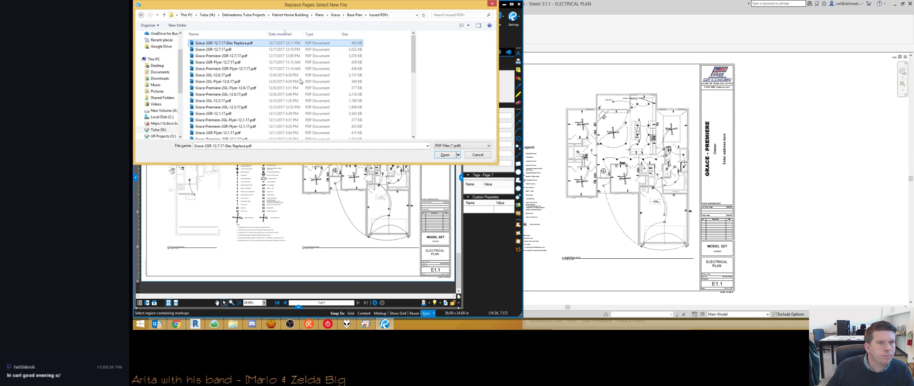
pyautogui.click(443, 155)
pyautogui.click(352, 195)
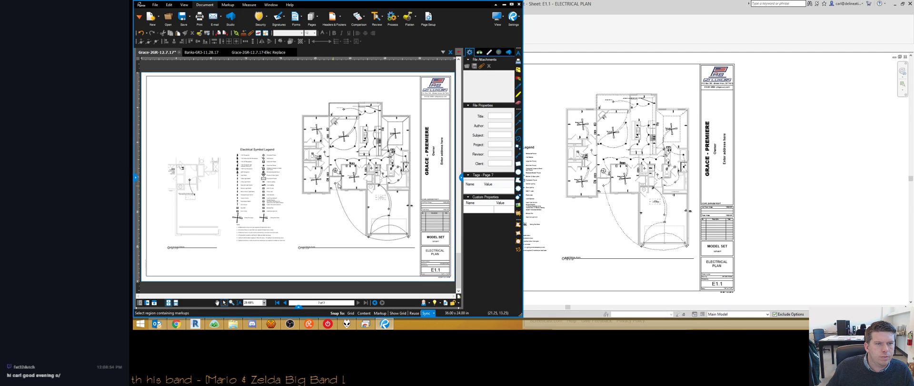
# Step: Examine the wiring and layout of the electrical plan on the replaced E1.1 page
pyautogui.scroll(5, 359, 170)
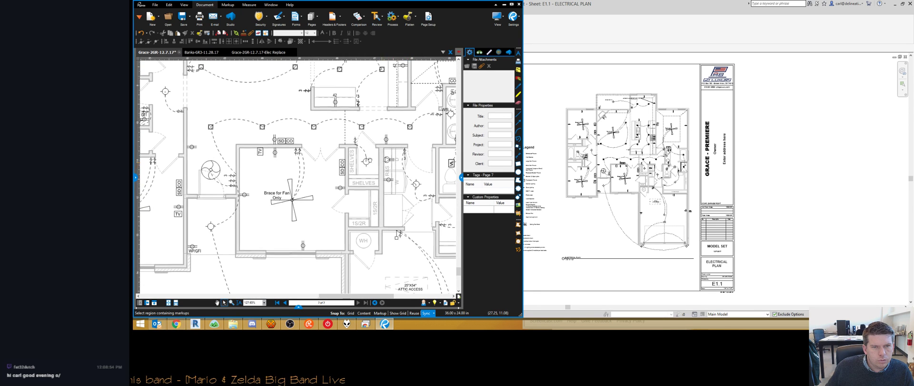
pyautogui.moveTo(382, 162); pyautogui.dragTo(301, 146, button='middle')
pyautogui.scroll(-5, 299, 147)
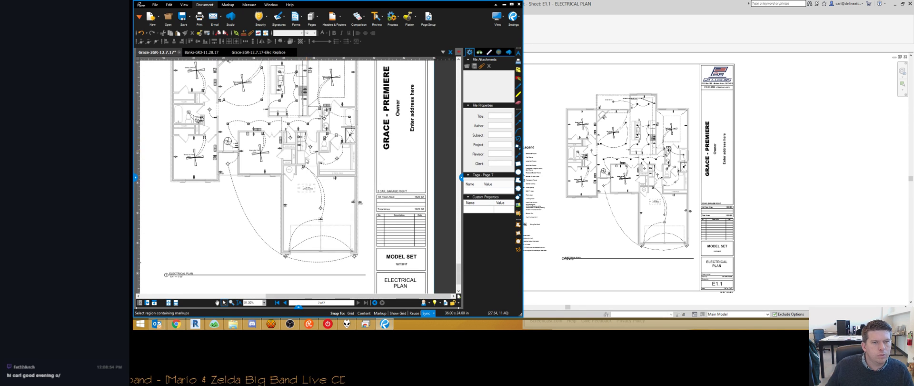
pyautogui.moveTo(317, 134); pyautogui.dragTo(317, 175, button='middle')
pyautogui.scroll(-1, 317, 174)
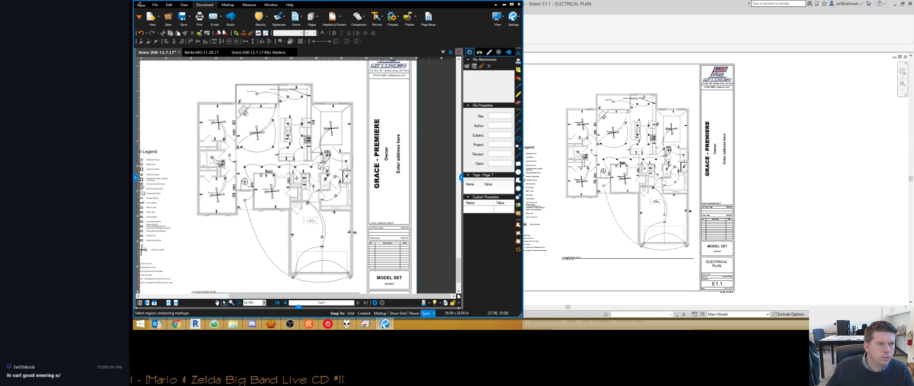
pyautogui.scroll(1, 225, 158)
pyautogui.scroll(4, 224, 158)
pyautogui.scroll(-2, 222, 91)
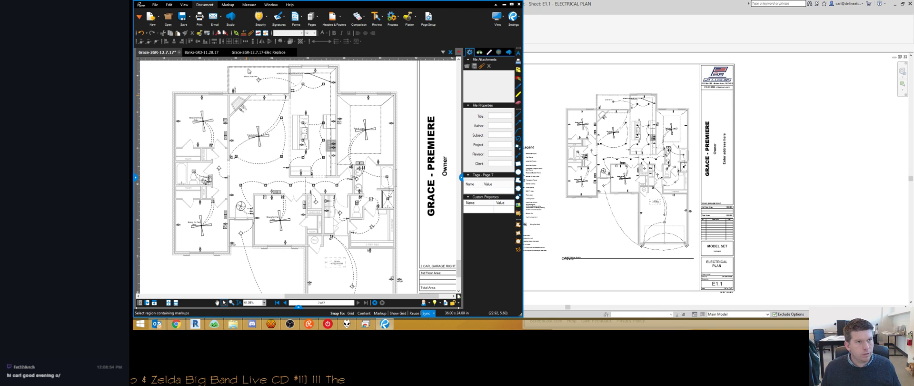
# Step: Save the updated Grace-2GR-12.7.17 PDF and close both it and the Elec Replace PDF
pyautogui.click(293, 53)
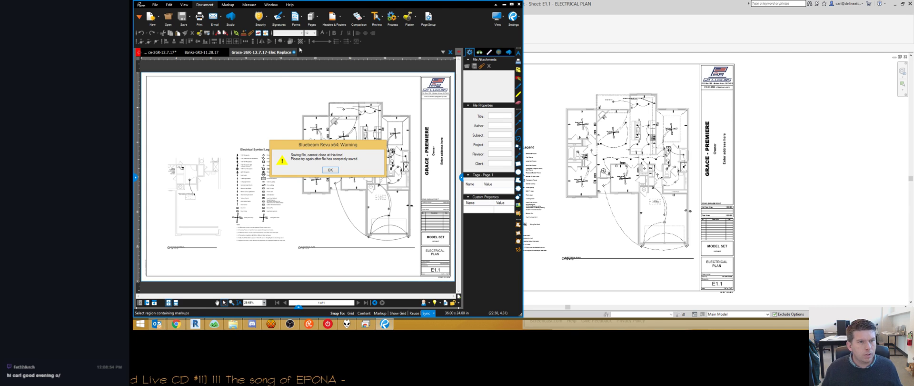
pyautogui.click(335, 170)
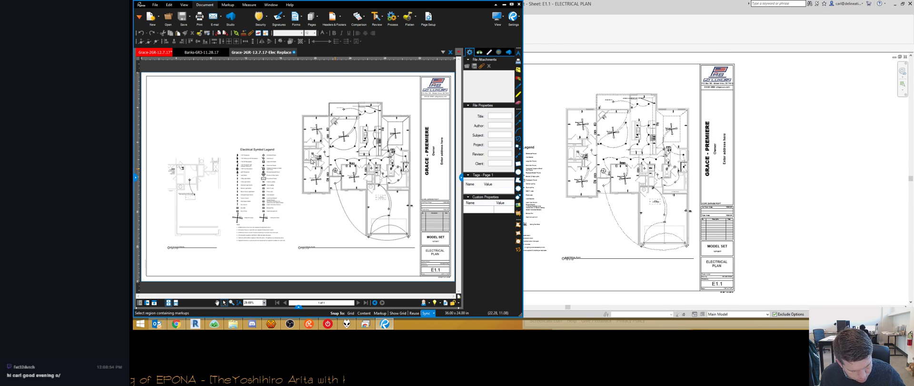
pyautogui.hotkey('ctrl', 'w')
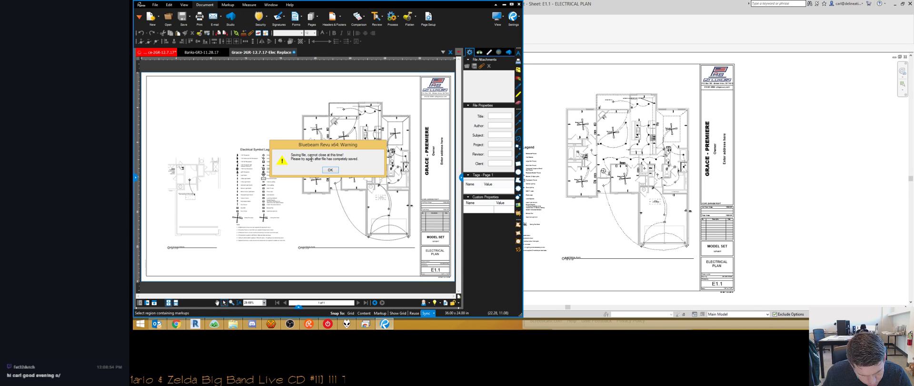
pyautogui.click(329, 170)
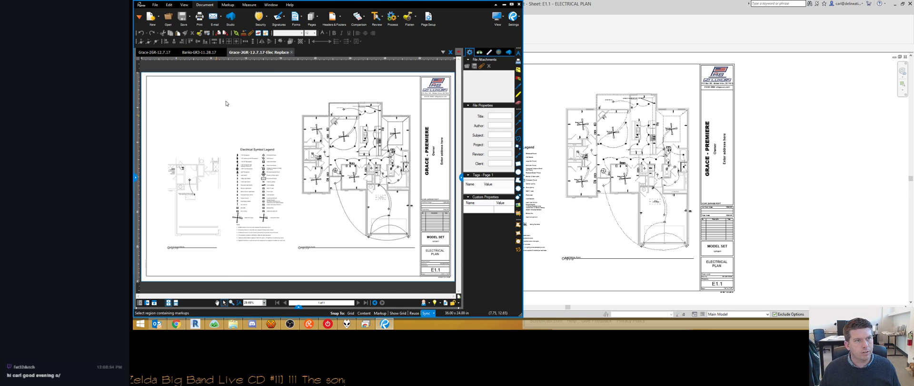
pyautogui.click(291, 52)
pyautogui.click(178, 52)
# Step: Switch back to Revit and open sheet A0.1 - COVER SHEET from the Model Set
pyautogui.click(566, 14)
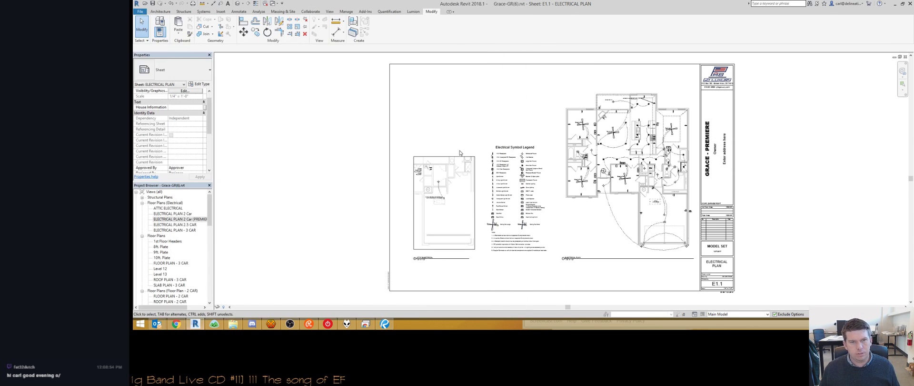
pyautogui.click(173, 226)
pyautogui.scroll(-14, 173, 226)
pyautogui.scroll(-3, 176, 238)
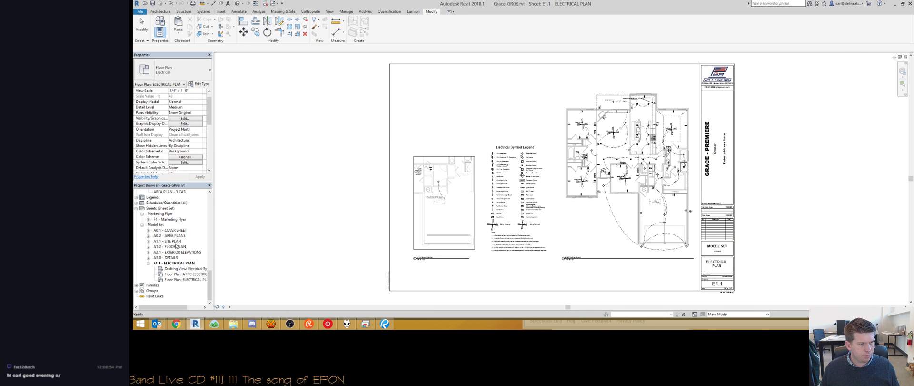
pyautogui.doubleClick(172, 235)
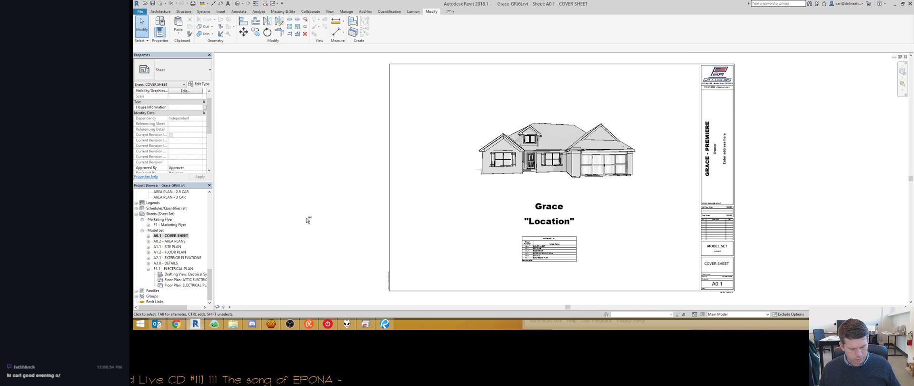